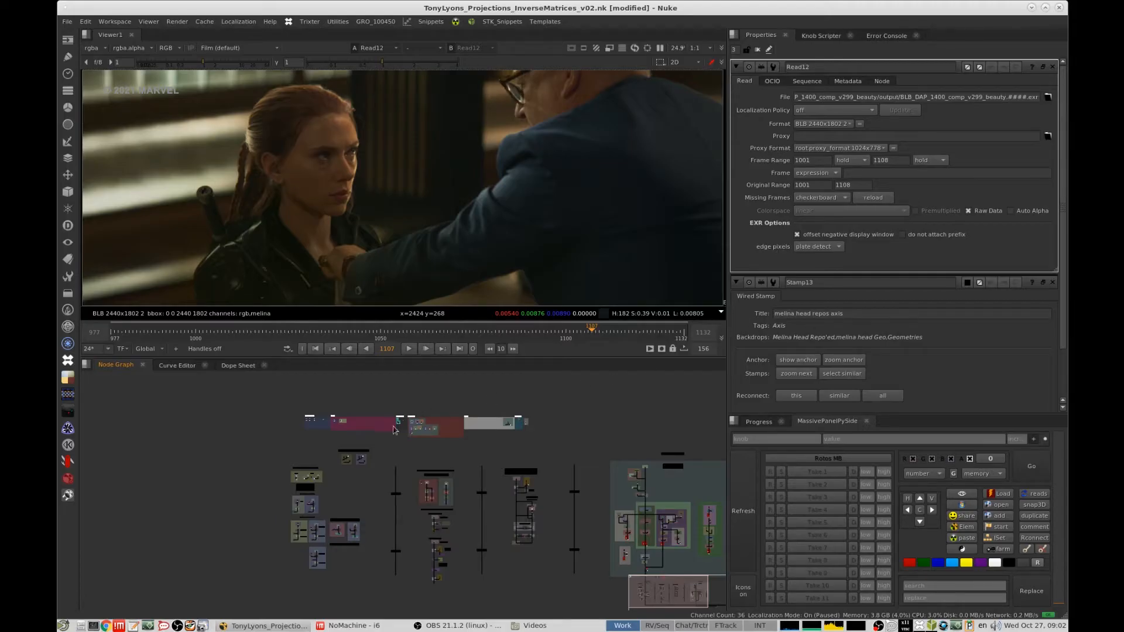
- Play back the finished Read12 beauty comp in the viewer and stop at frame 1100
scroll(420, 419, up, 5)
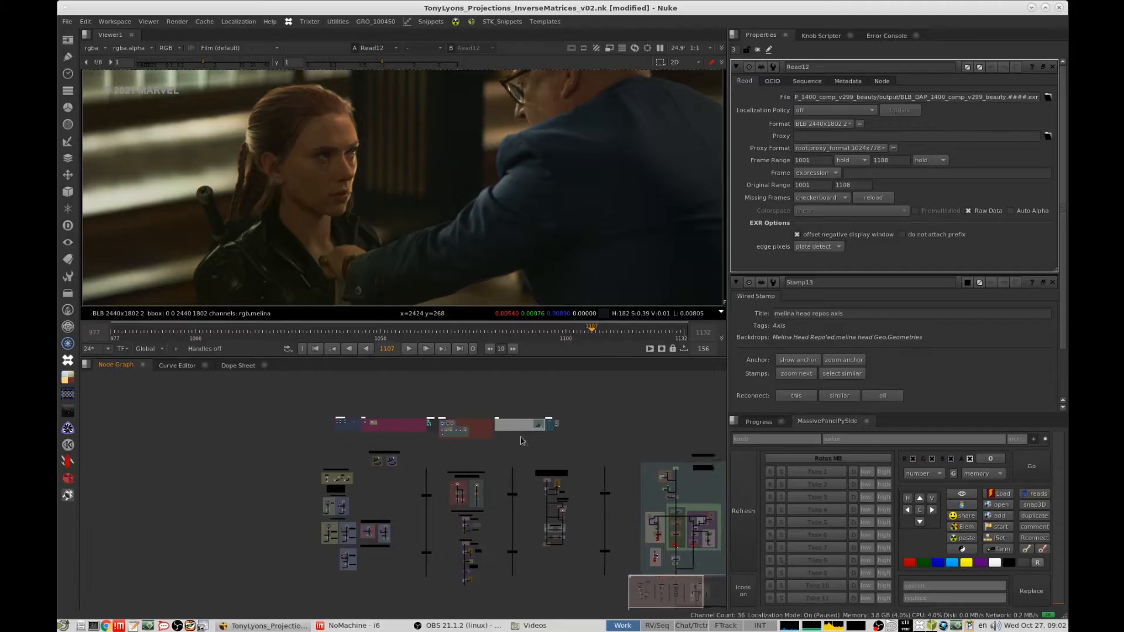
scroll(416, 449, up, 4)
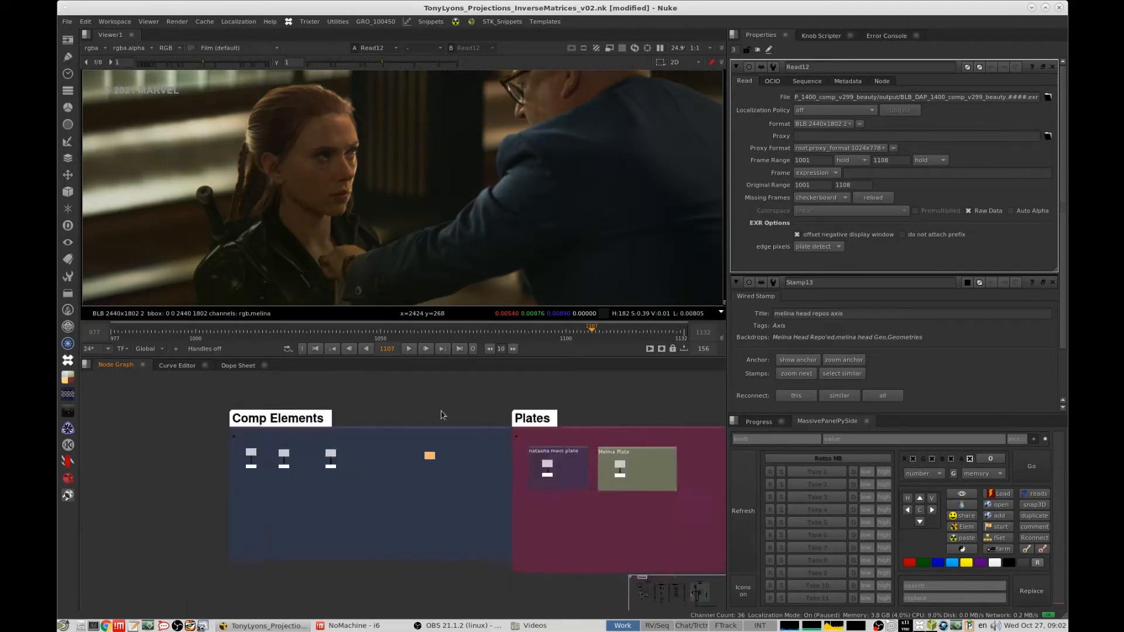
scroll(545, 474, up, 4)
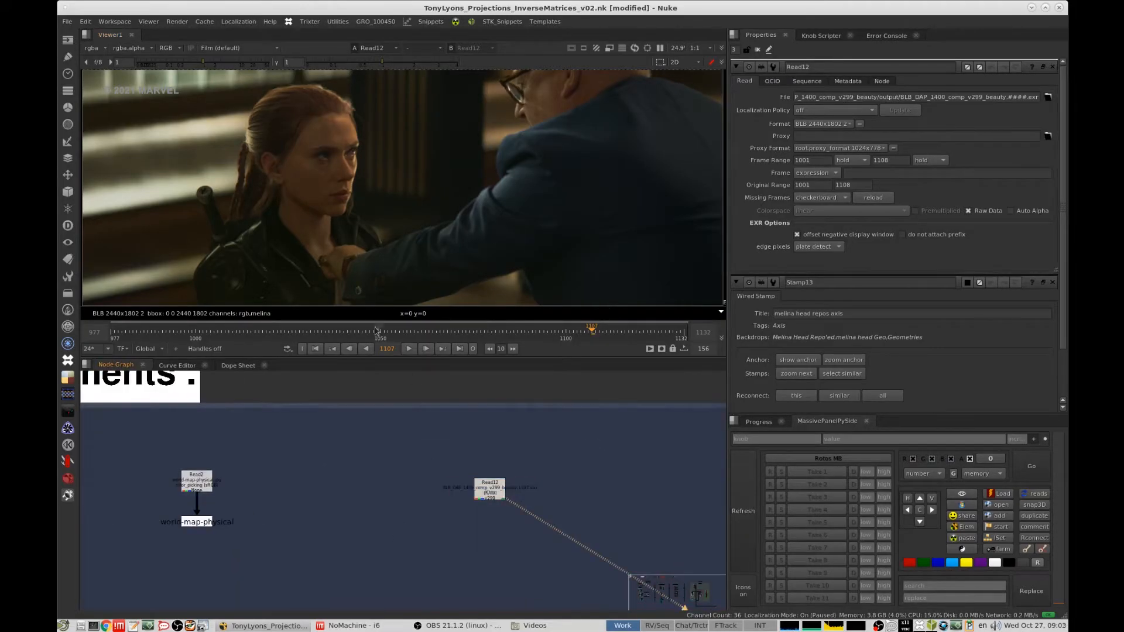
click(333, 349)
click(409, 349)
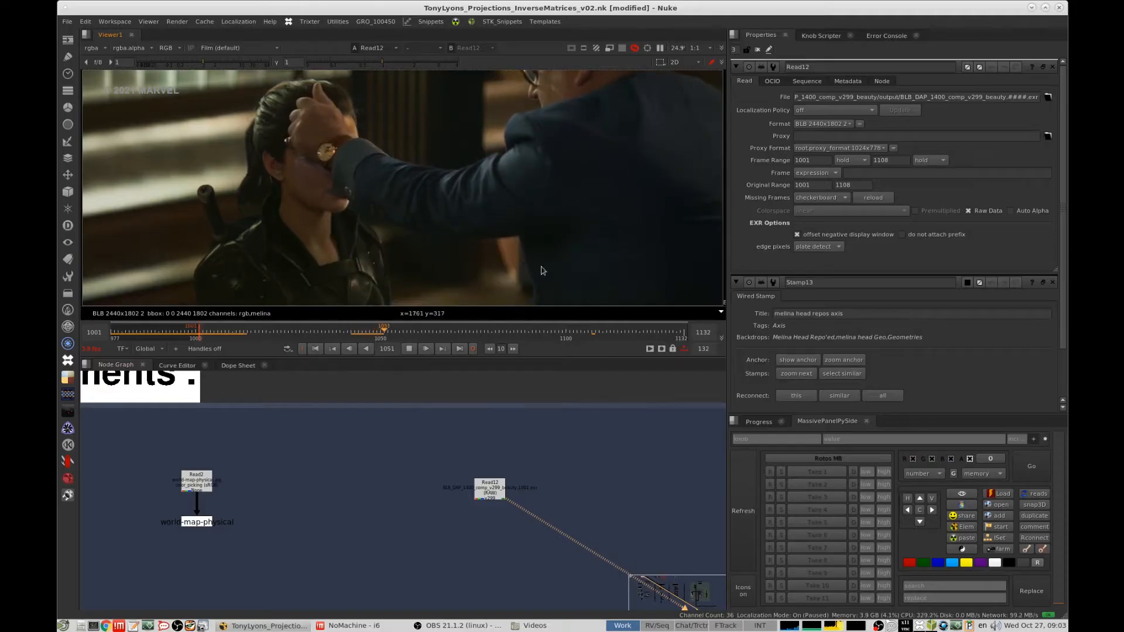
scroll(556, 209, down, 1)
scroll(492, 211, down, 5)
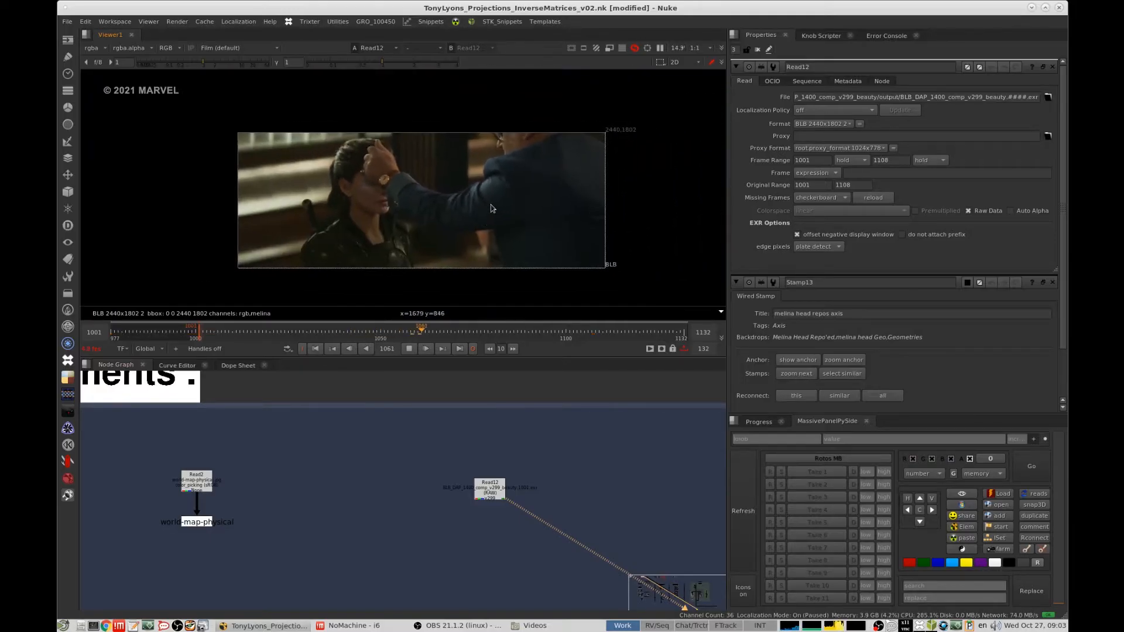
scroll(493, 209, up, 4)
middle_drag(510, 213, 551, 202)
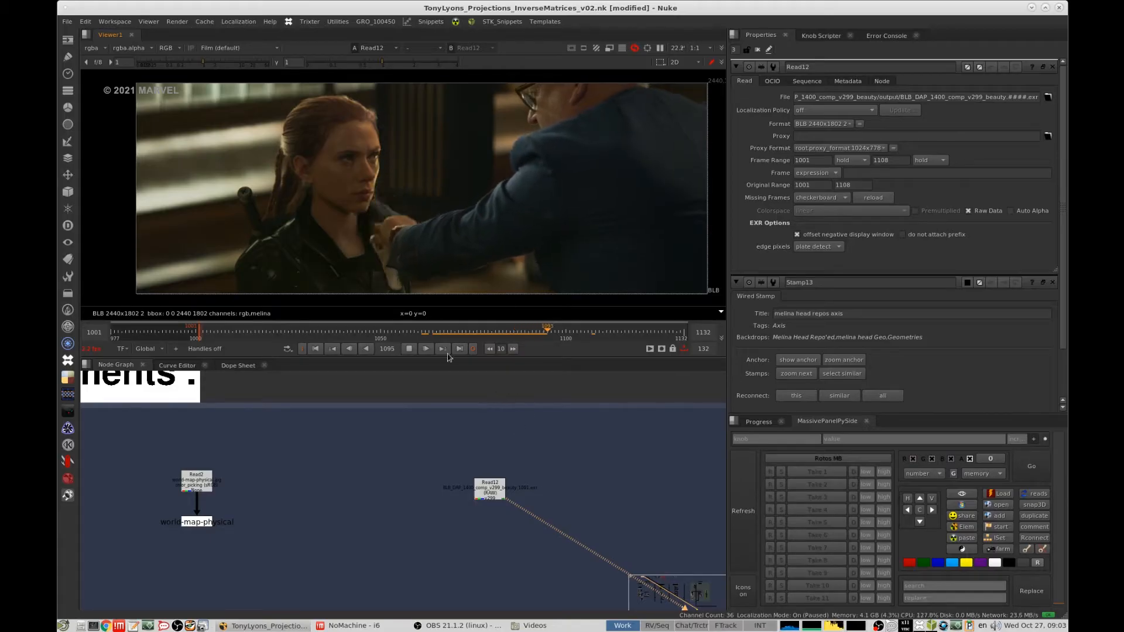
click(400, 333)
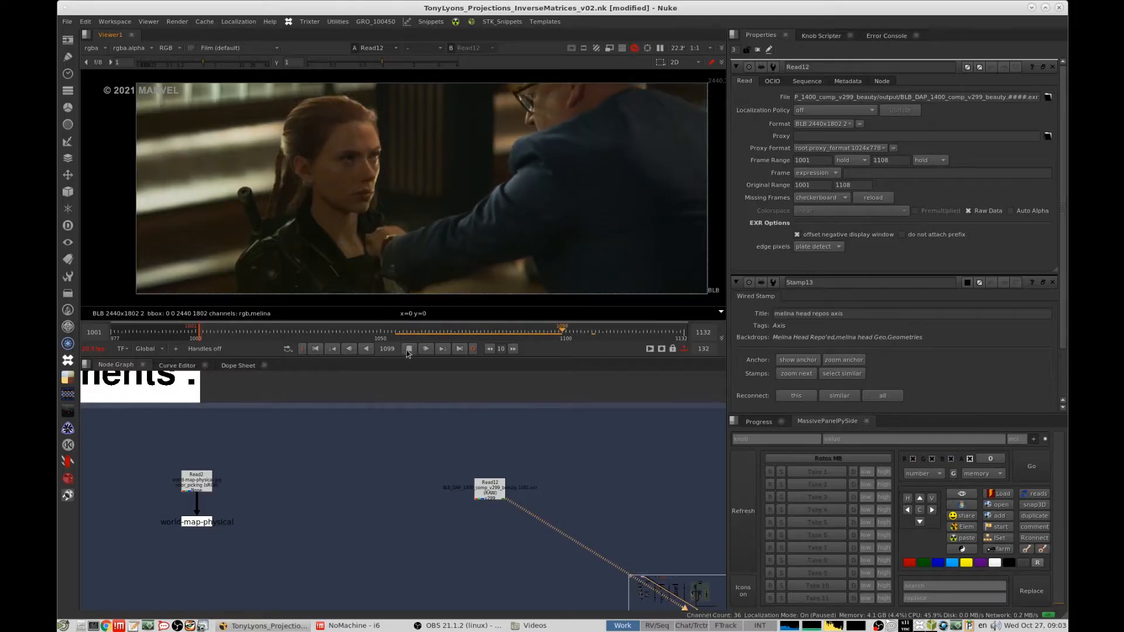
click(409, 349)
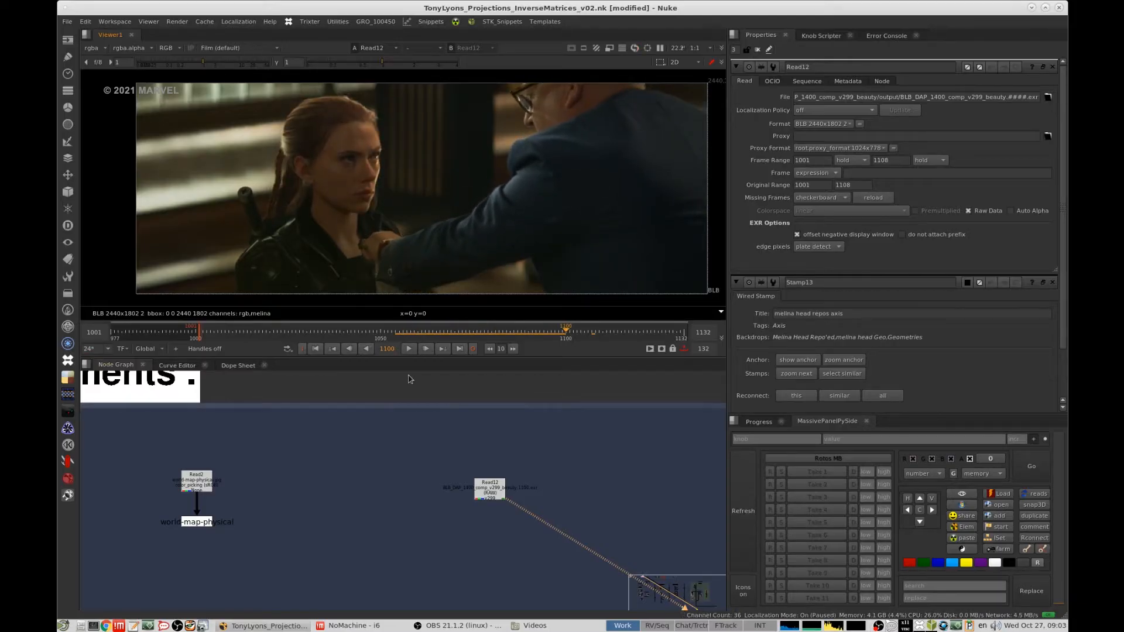
- View the prep_cleanBG and prep_natasha source reads of the Comp Elements section in the viewer
middle_drag(285, 469, 513, 459)
drag(195, 446, 144, 486)
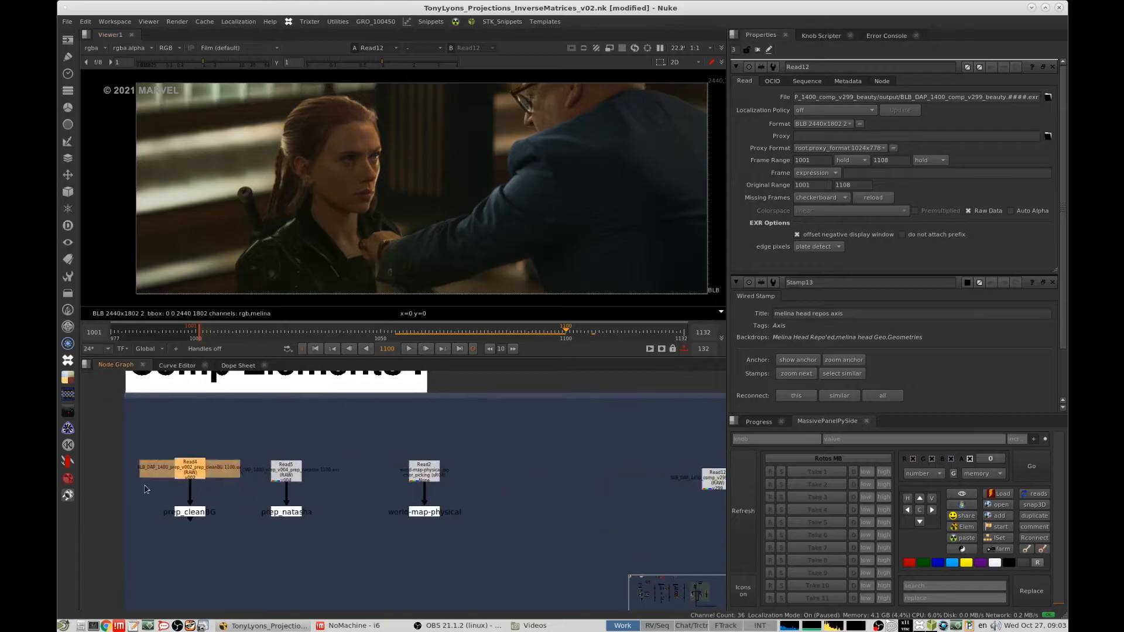
key(1)
drag(363, 448, 294, 483)
key(1)
- Compare the Natasha main plate with the Melina plate by switching the viewer between their two Read nodes
middle_drag(428, 466, 235, 457)
scroll(235, 457, down, 5)
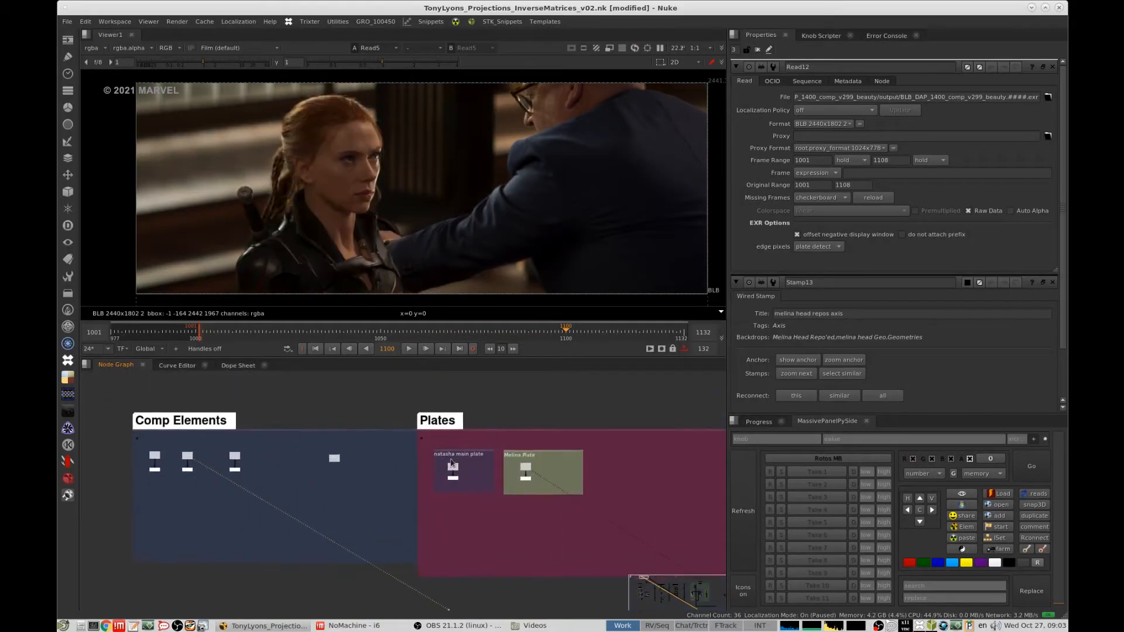
alt+middle_drag(469, 468, 515, 438)
click(417, 464)
key(1)
middle_drag(599, 448, 514, 457)
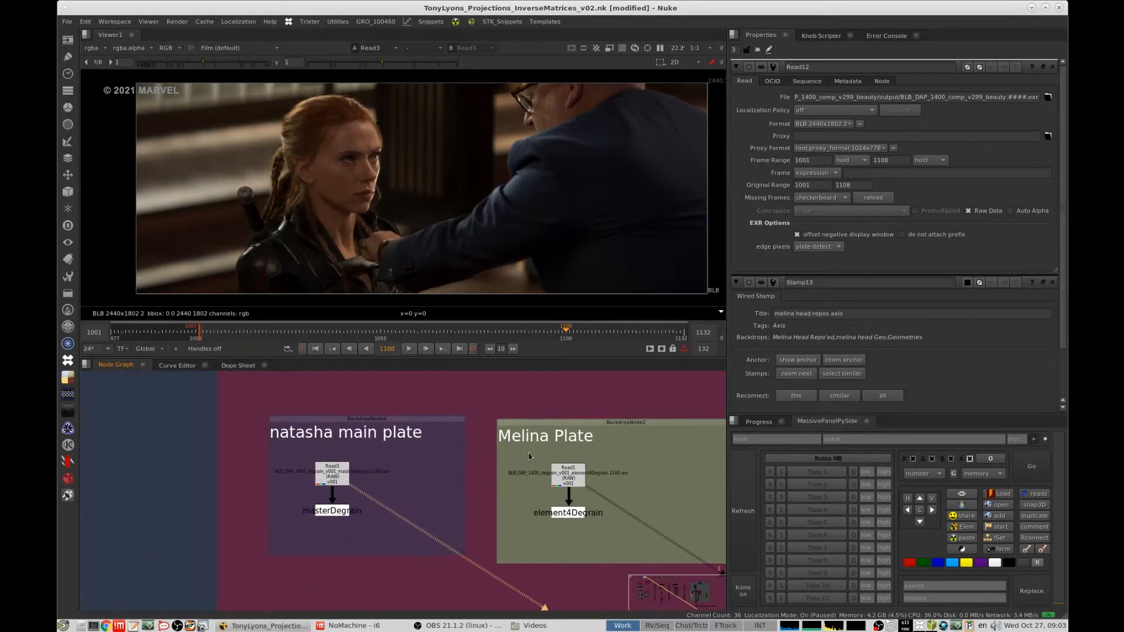
key(2)
key(1)
key(2)
key(1)
key(2)
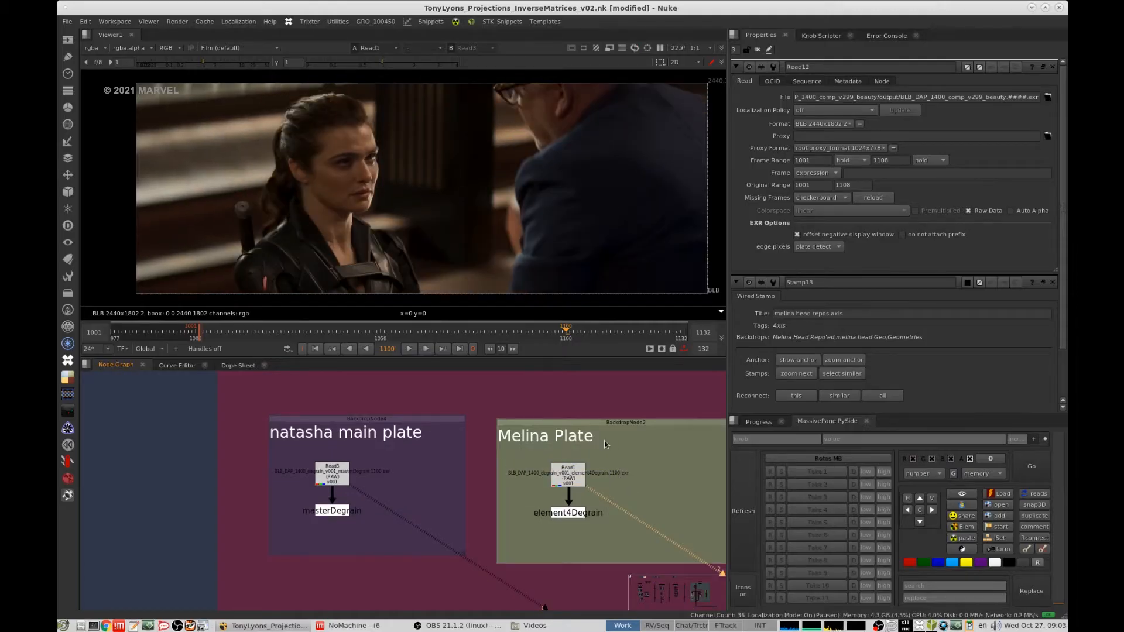
- View the Merge1 overlay of Natasha's tracked head geometry on the masterDegrain plate and inspect the face closely
alt+middle_drag(577, 454, 471, 510)
middle_drag(565, 516, 483, 432)
middle_drag(539, 547, 495, 381)
alt+middle_drag(460, 462, 556, 443)
drag(439, 470, 356, 509)
middle_drag(527, 553, 523, 431)
drag(687, 493, 572, 545)
key(1)
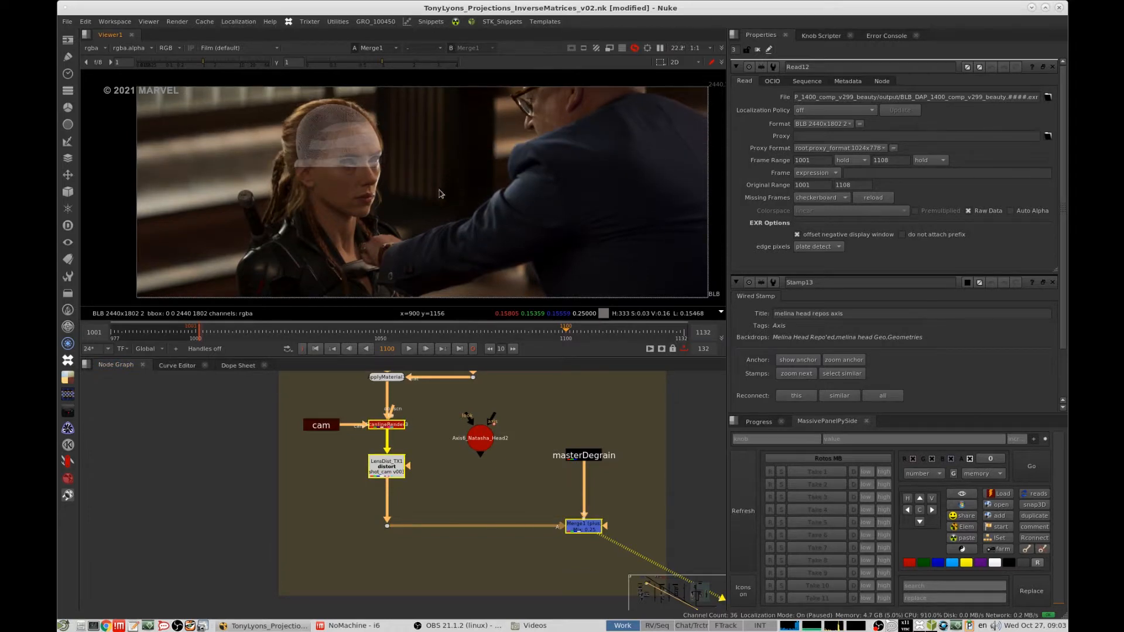
scroll(441, 193, up, 5)
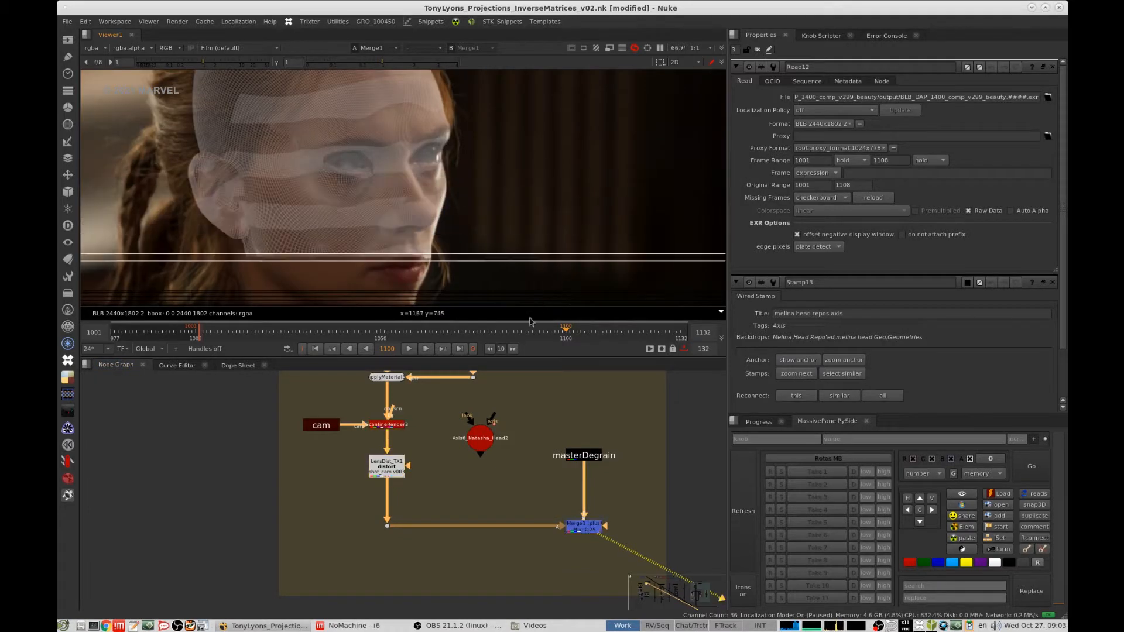
scroll(514, 184, down, 2)
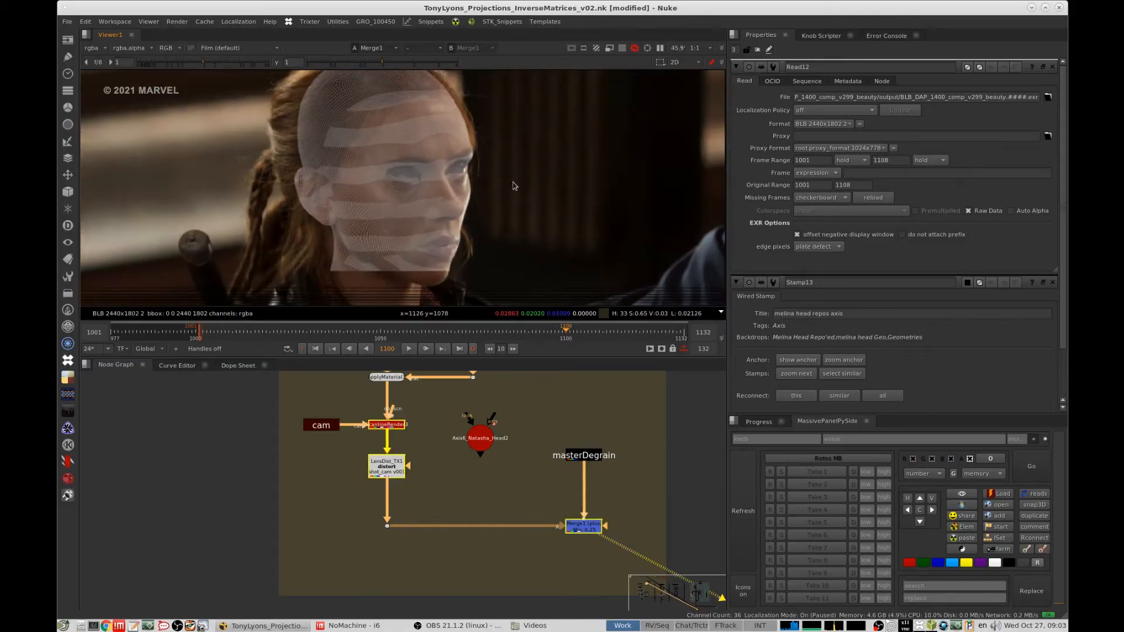
scroll(155, 445, down, 3)
- View the Merge2 overlay of Melina's tracked head geometry on the element4Degrain plate
middle_drag(506, 469, 533, 482)
drag(582, 470, 491, 509)
drag(268, 432, 168, 470)
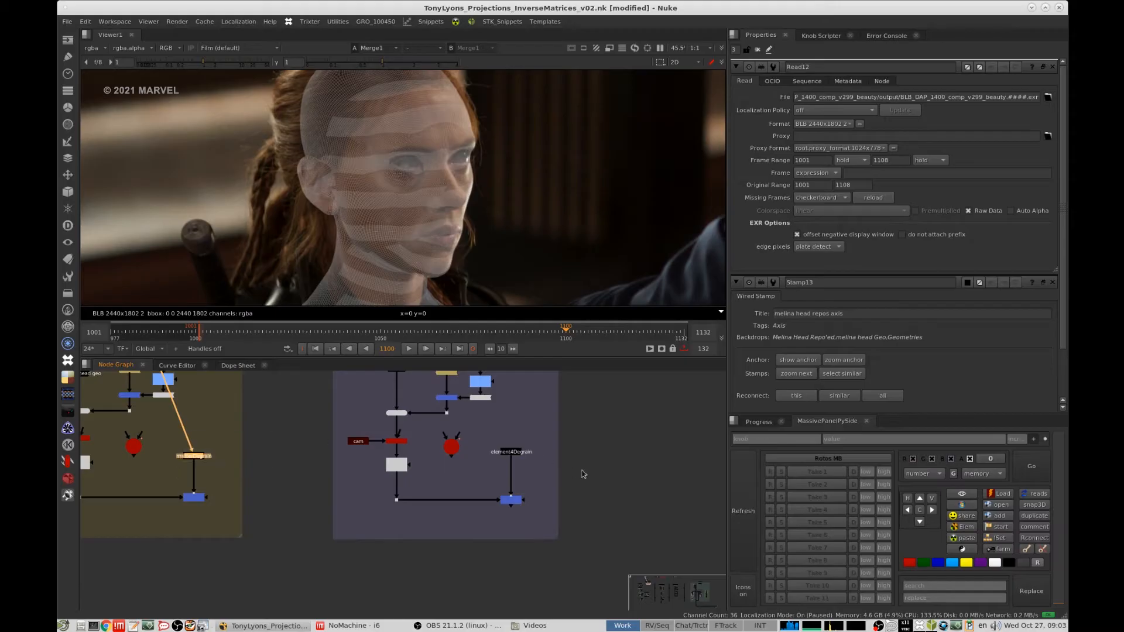
drag(581, 470, 502, 502)
drag(559, 466, 481, 507)
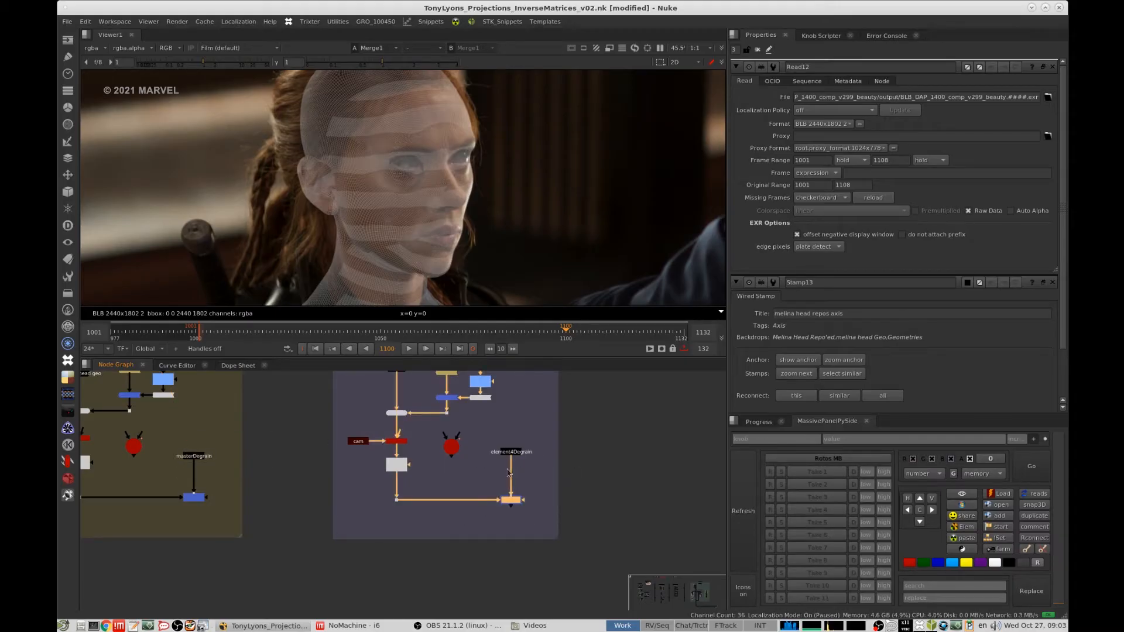
key(1)
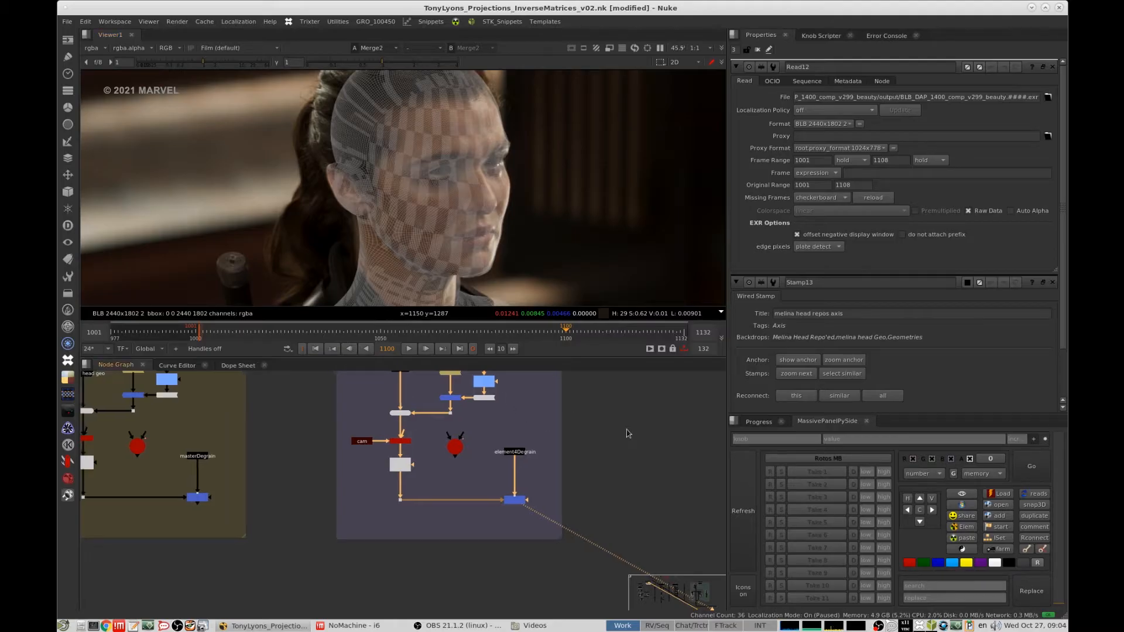
- Examine the Applying Materials to Geometry examples in the Understanding Geo and materials section of the node graph
scroll(598, 443, down, 6)
scroll(599, 443, up, 2)
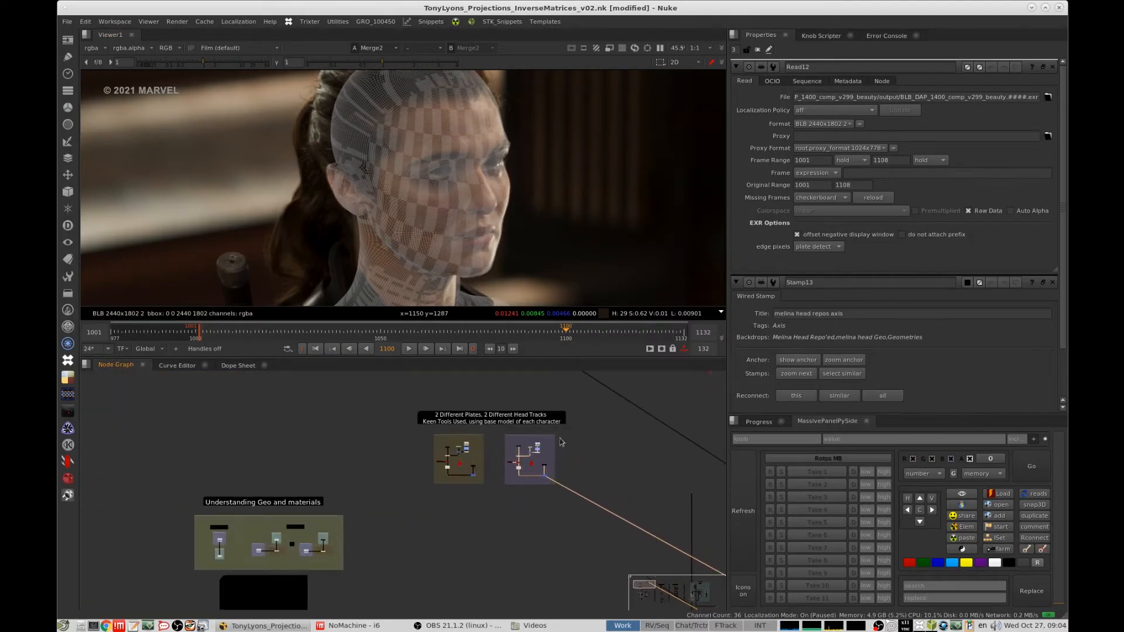
middle_drag(621, 439, 542, 459)
scroll(557, 471, down, 3)
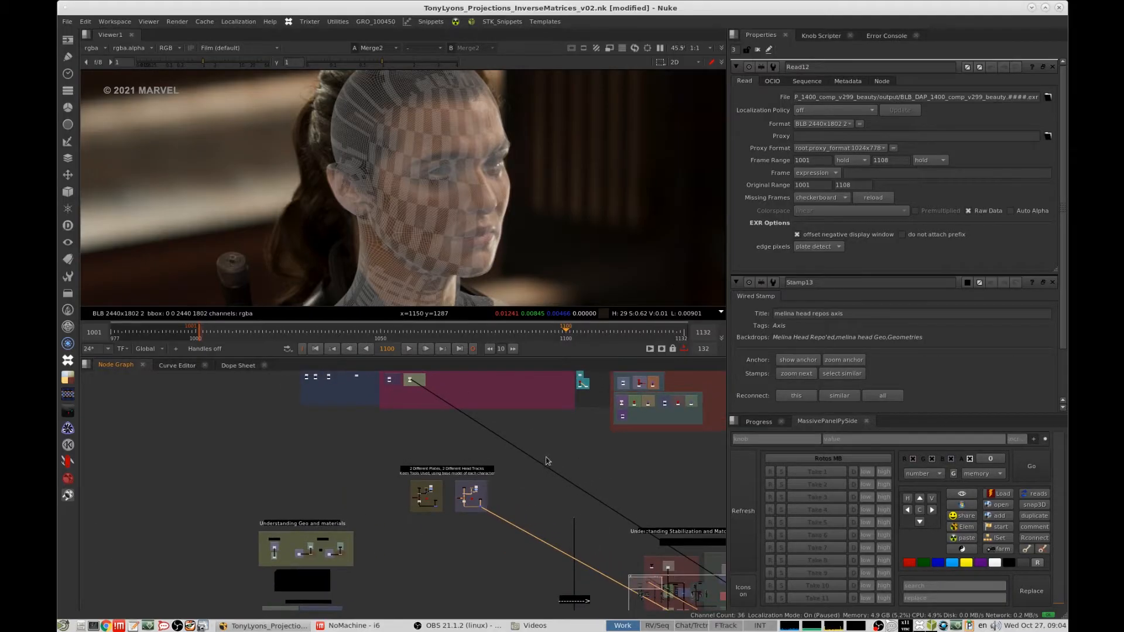
middle_drag(353, 499, 505, 452)
scroll(424, 502, up, 2)
scroll(363, 488, up, 5)
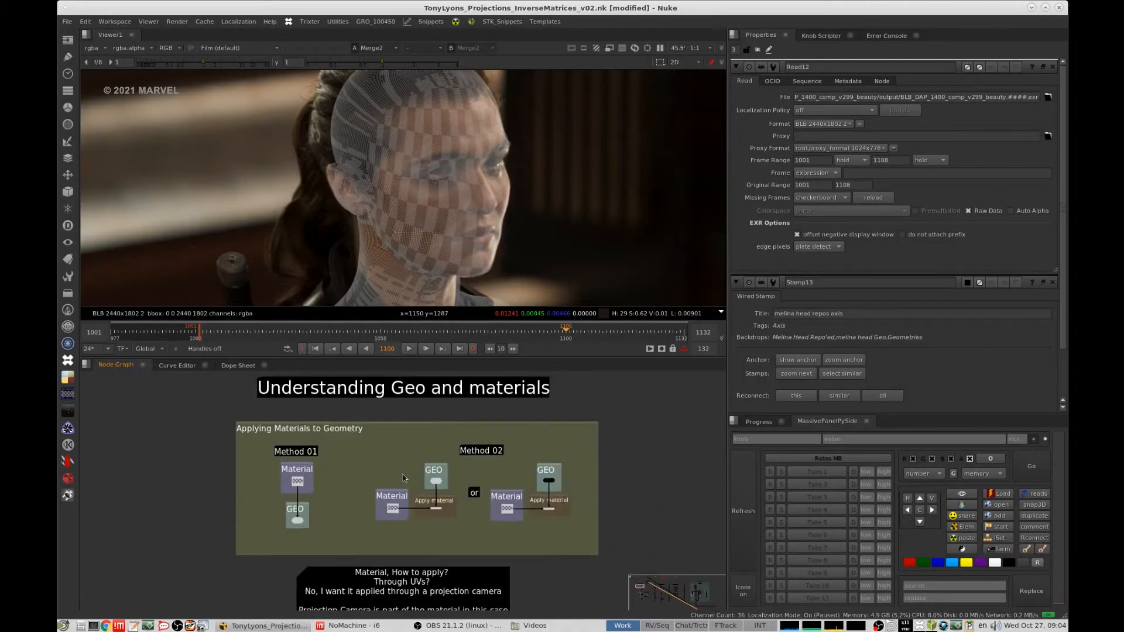
mouse_move(351, 487)
middle_down()
mouse_move(442, 460)
mouse_move(443, 520)
mouse_move(398, 470)
mouse_move(368, 483)
mouse_move(358, 469)
middle_up()
scroll(442, 459, up, 5)
scroll(443, 519, down, 2)
scroll(369, 482, down, 1)
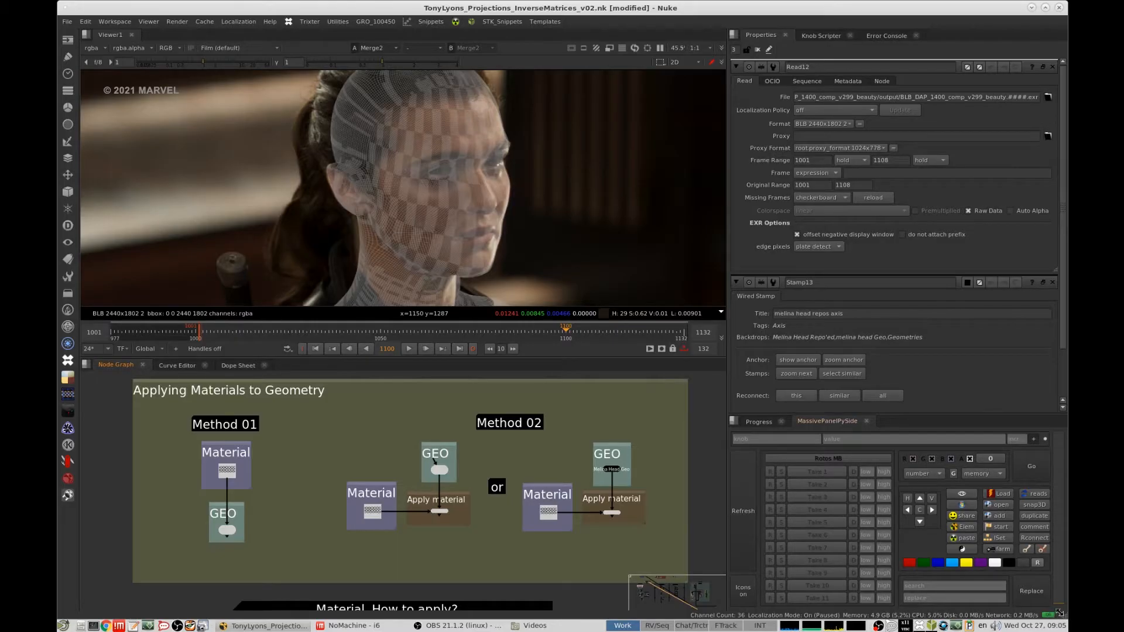
- Reduce the program window's height and frame the Method 01 Material and GEO nodes in the node graph
drag(1061, 616, 1057, 526)
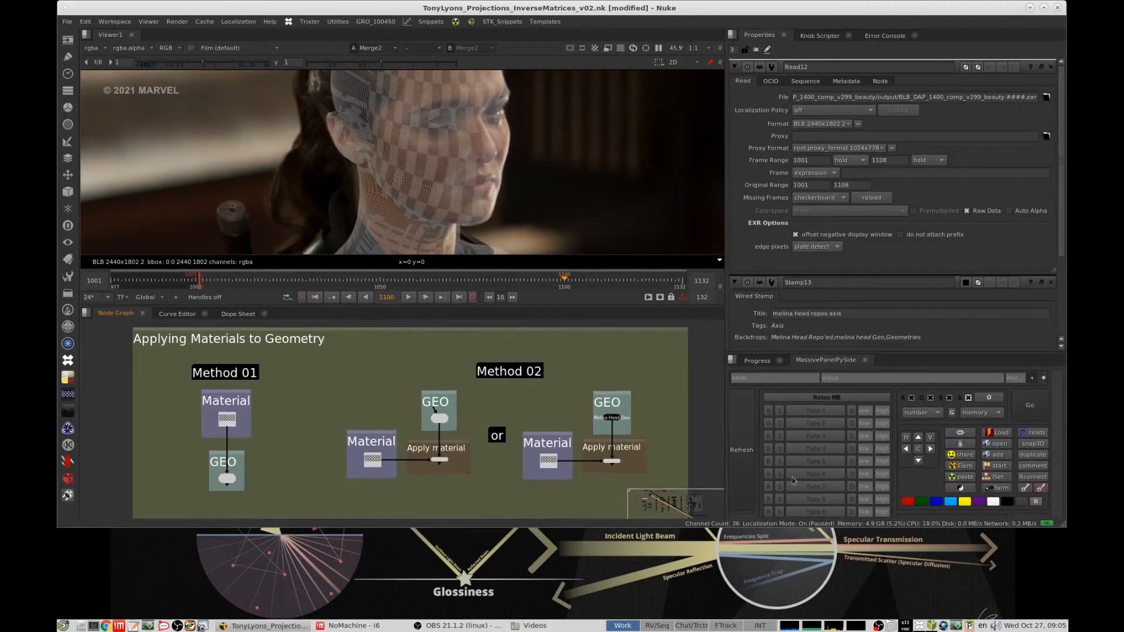
scroll(543, 413, down, 5)
scroll(538, 382, down, 5)
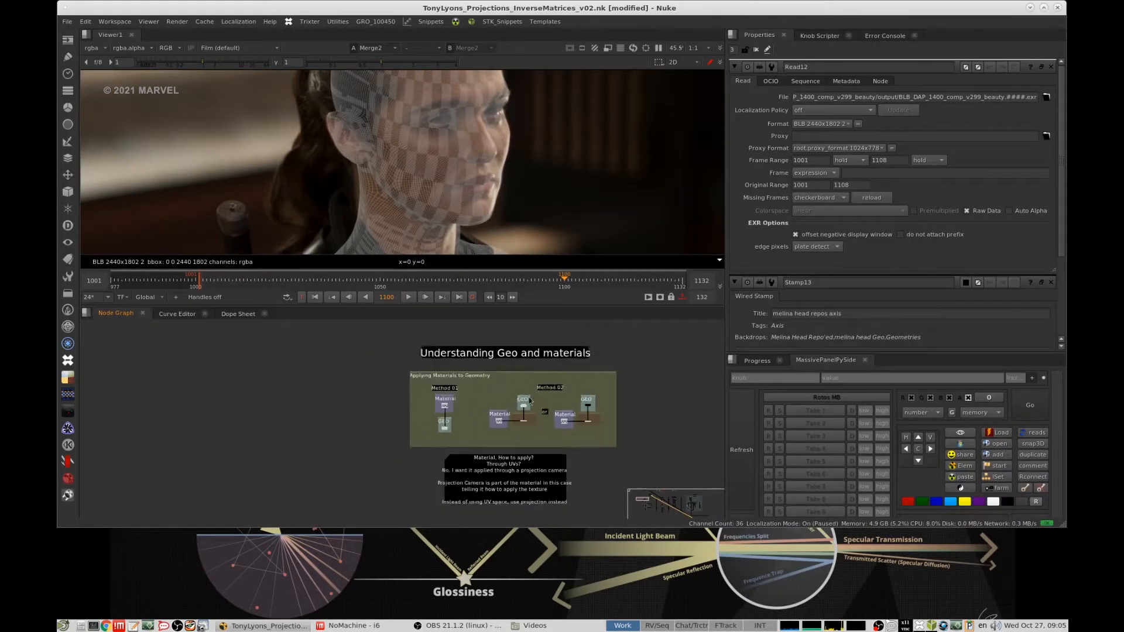
middle_drag(538, 382, 480, 380)
scroll(480, 380, up, 3)
middle_drag(436, 421, 413, 419)
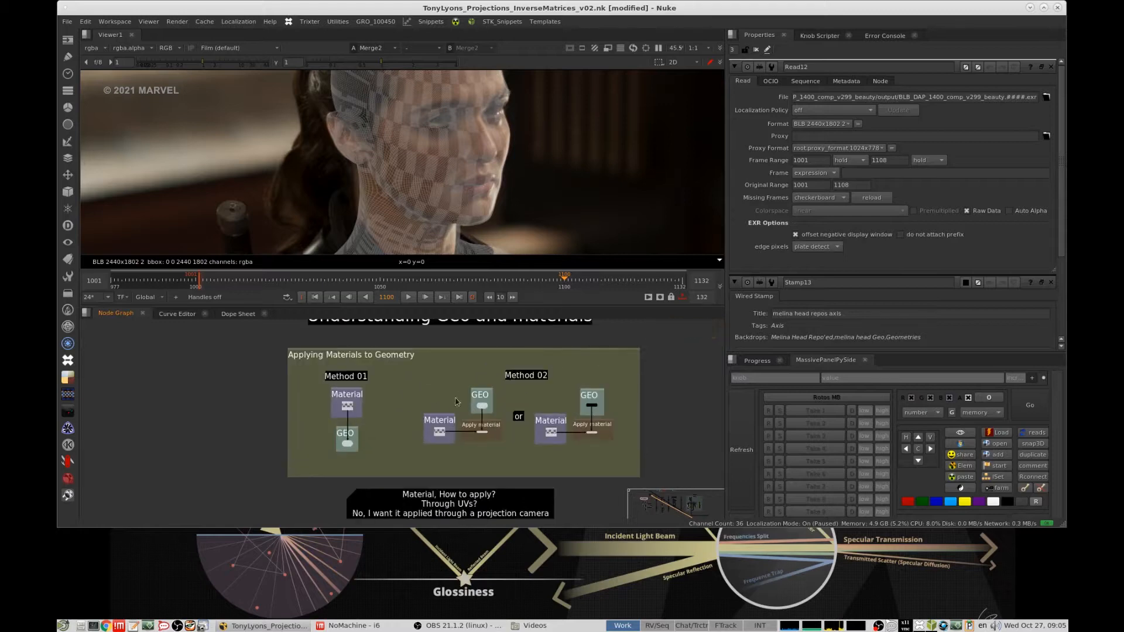
scroll(410, 404, up, 5)
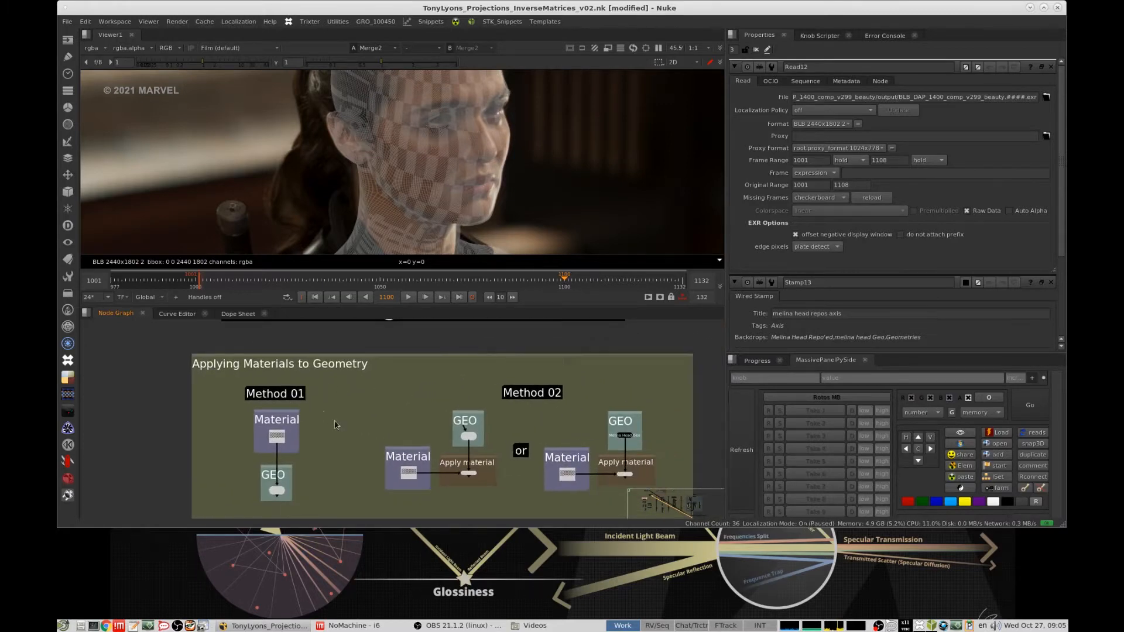
middle_drag(336, 425, 434, 393)
scroll(412, 465, up, 4)
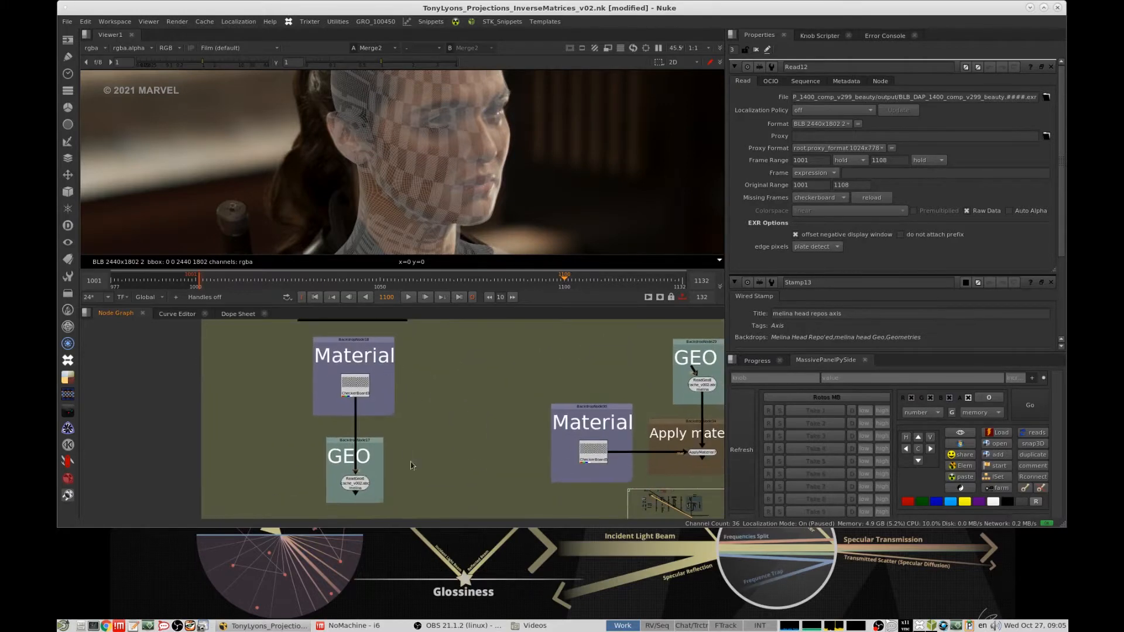
- View the Method 01 ReadGeo6 head geometry with its checkerboard material in 3D and inspect it up close
scroll(412, 465, down, 6)
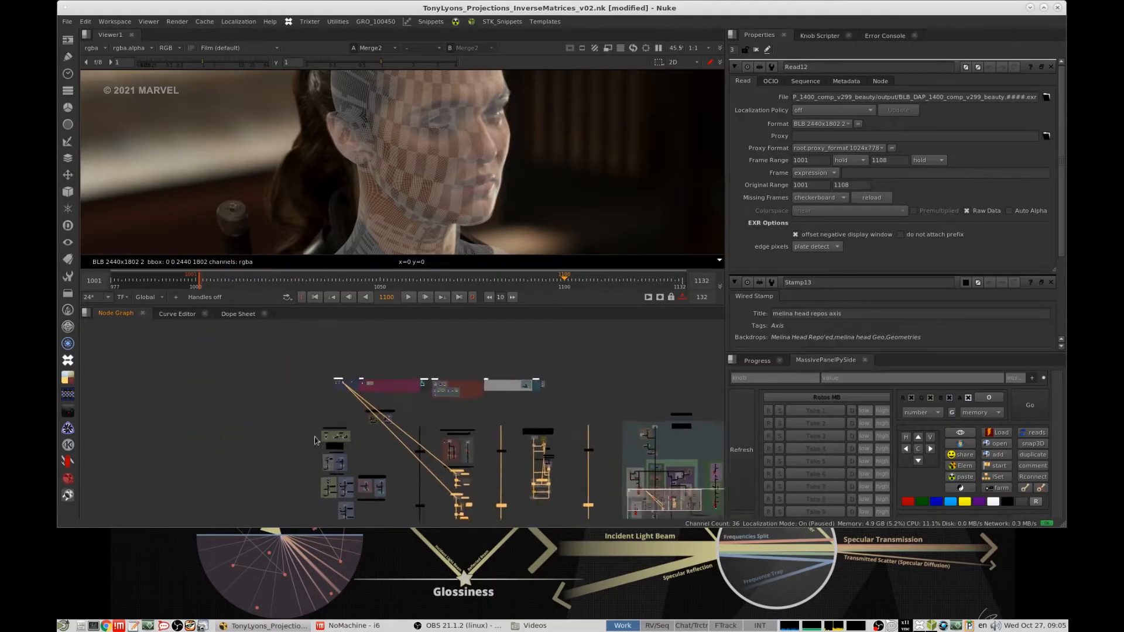
scroll(315, 440, up, 8)
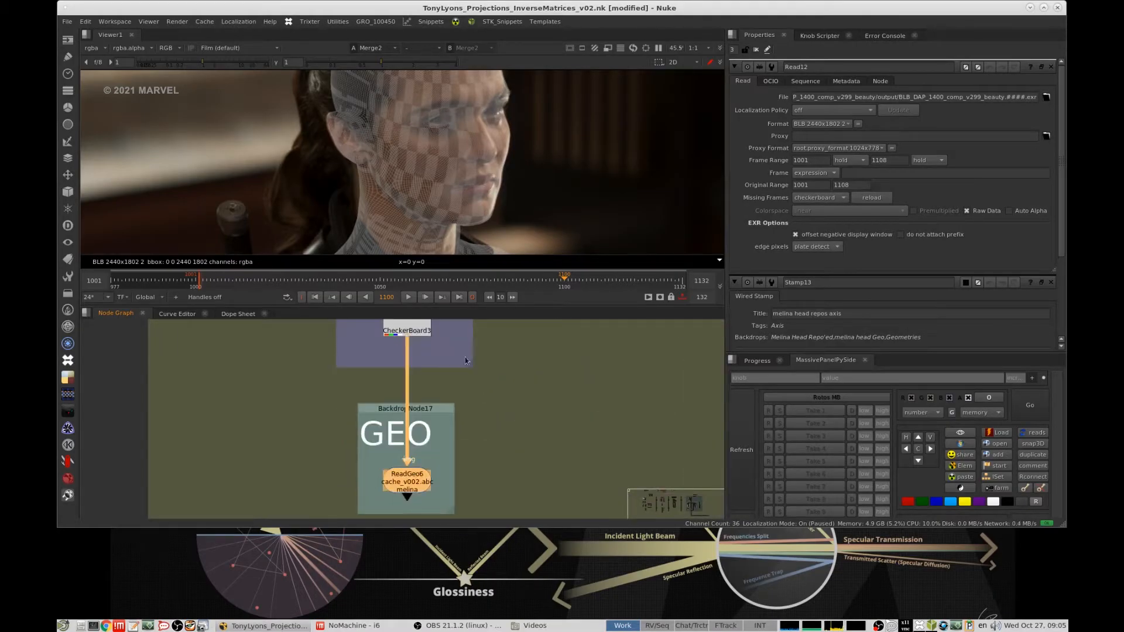
key(1)
click(501, 438)
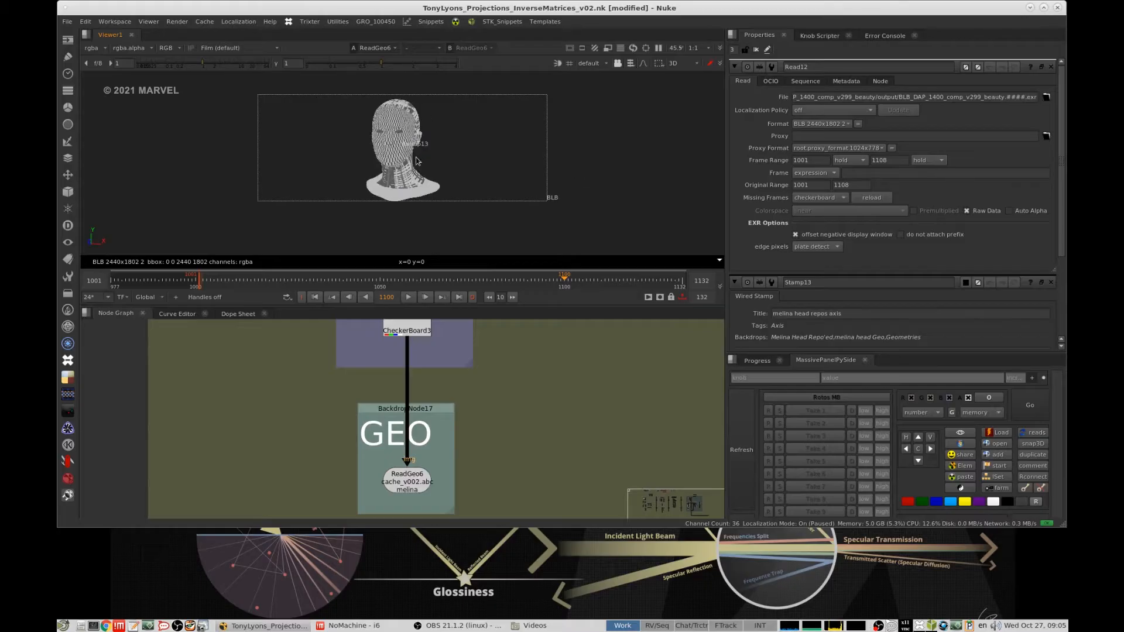
scroll(416, 161, up, 5)
ctrl+drag(484, 140, 528, 167)
scroll(576, 405, down, 5)
- Go to the Method 02 example and select its Apply material backdrop together with the ApplyMaterial7 node
middle_drag(574, 416, 407, 420)
middle_drag(533, 393, 507, 393)
scroll(476, 405, up, 2)
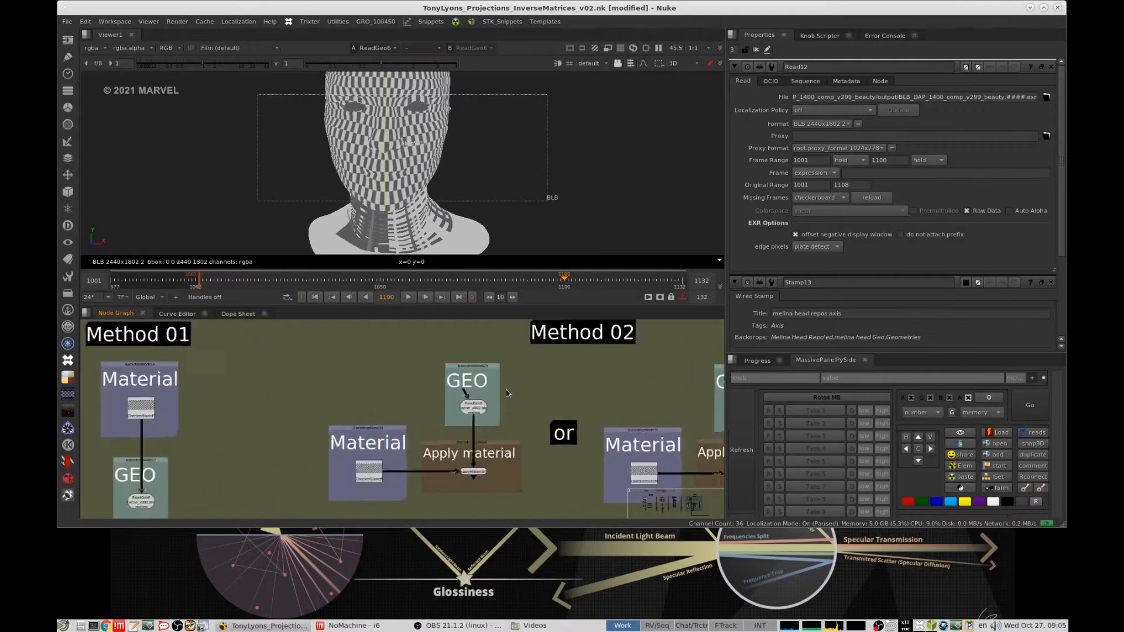
scroll(475, 401, up, 3)
middle_drag(485, 495, 486, 430)
scroll(486, 430, up, 3)
drag(636, 360, 378, 491)
scroll(400, 436, down, 2)
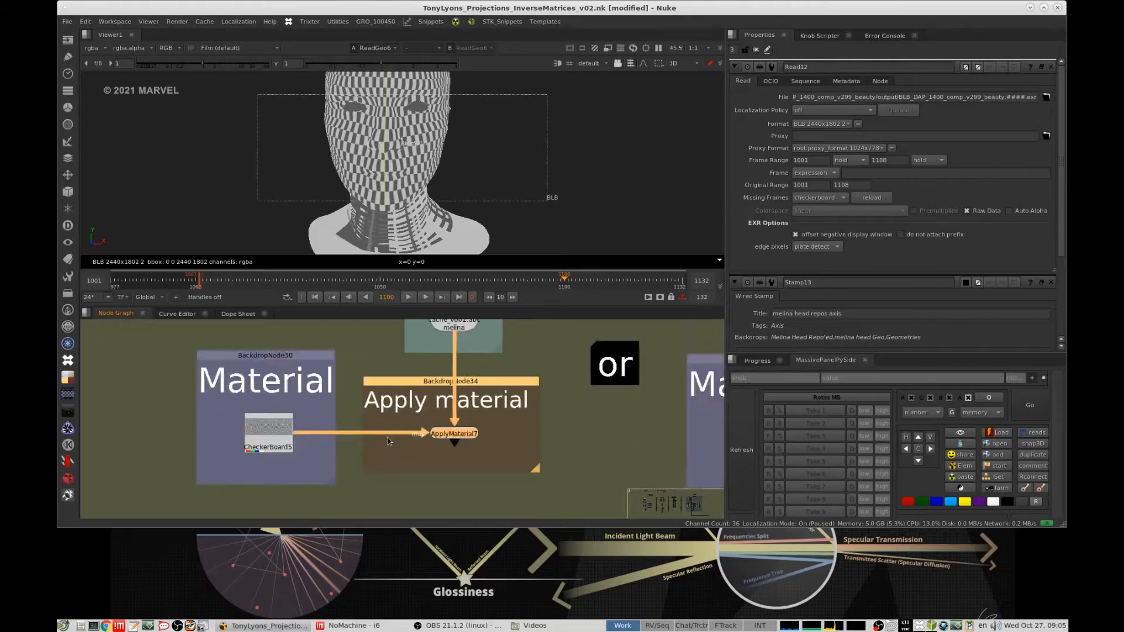
- Select only the ApplyMaterial7 node to inspect its connections to CheckerBoard5 and ReadGeo8
scroll(388, 438, down, 5)
middle_drag(287, 423, 311, 427)
scroll(389, 410, up, 2)
click(480, 392)
scroll(425, 446, up, 3)
click(439, 472)
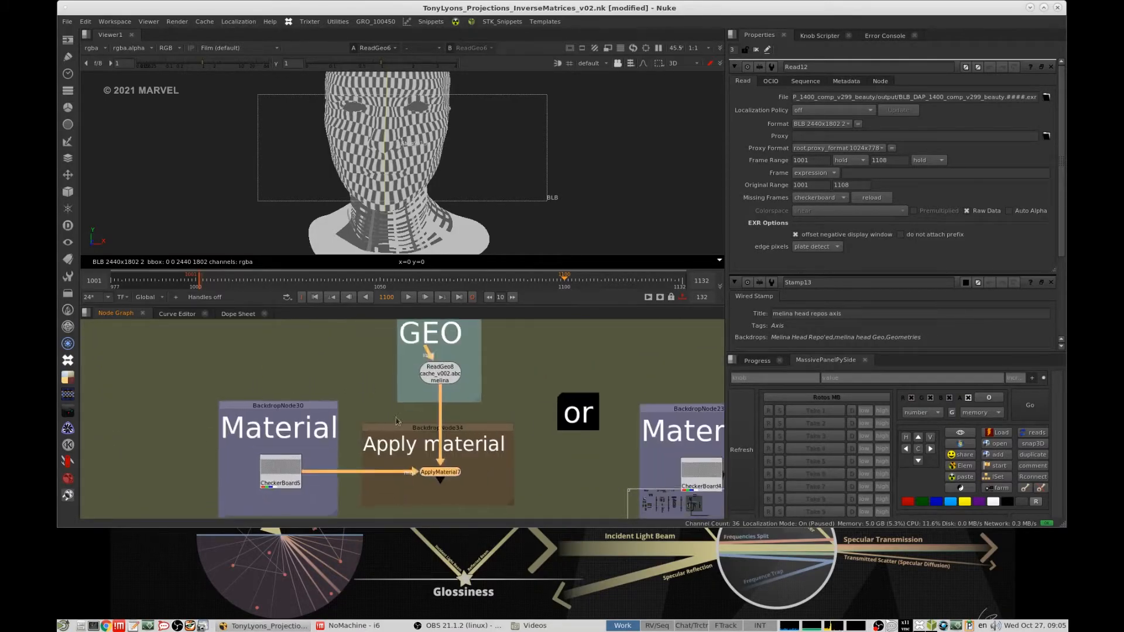
- Select Method 02's Material backdrop with CheckerBoard5, followed by the Apply material backdrop with its node
middle_drag(397, 421, 483, 399)
scroll(440, 372, down, 3)
drag(463, 352, 258, 496)
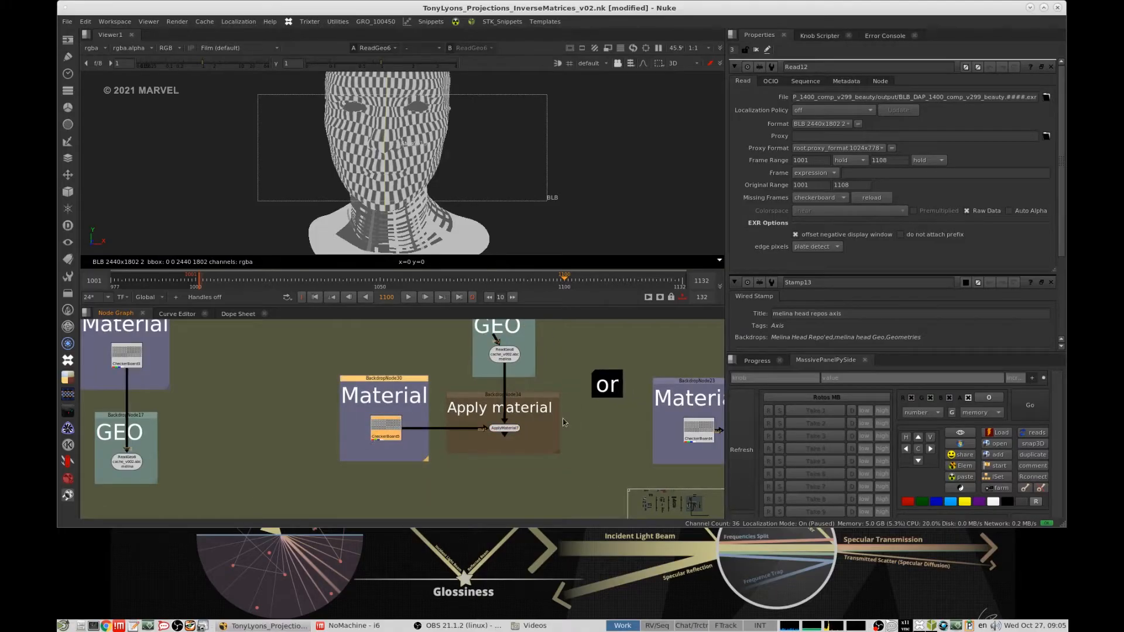
scroll(555, 424, up, 3)
drag(604, 365, 357, 487)
middle_drag(543, 366, 502, 428)
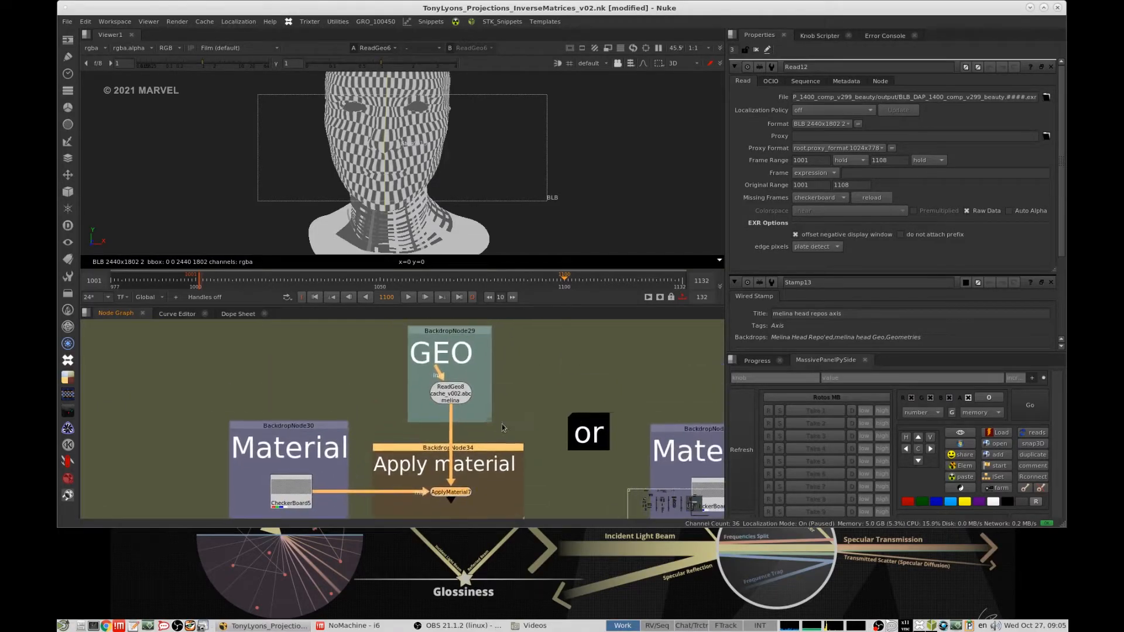
- Select ReadGeo8 in Method 02's first GEO backdrop and go to the alternative example with the Melina Head Geo stamp
click(503, 428)
scroll(547, 387, down, 3)
drag(572, 359, 468, 413)
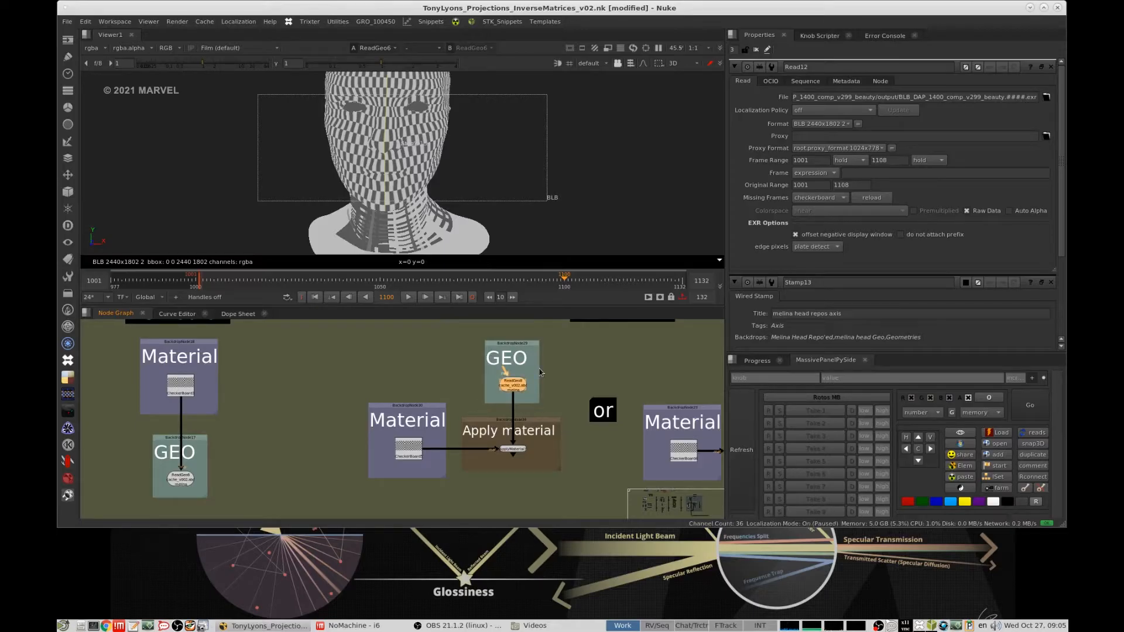
scroll(569, 376, down, 3)
middle_drag(569, 376, 337, 379)
scroll(498, 374, up, 4)
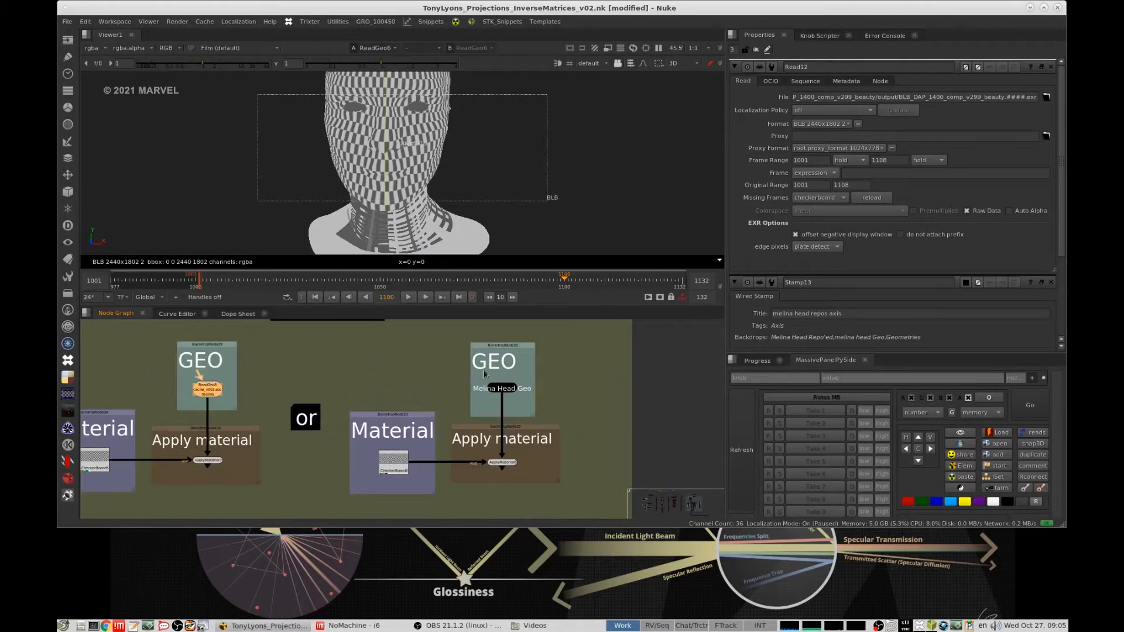
- Select the GEO backdrop holding the Melina Head Geo stamp, followed by the alternative example's complete setup
middle_drag(461, 381, 507, 369)
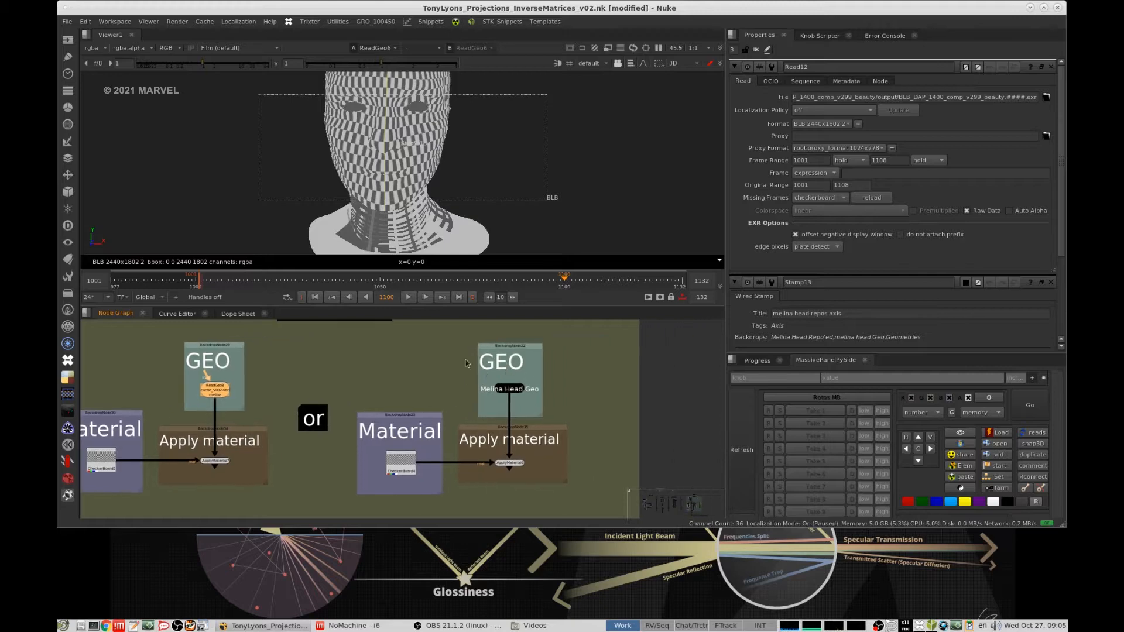
drag(460, 332, 576, 426)
middle_drag(571, 426, 593, 398)
click(593, 398)
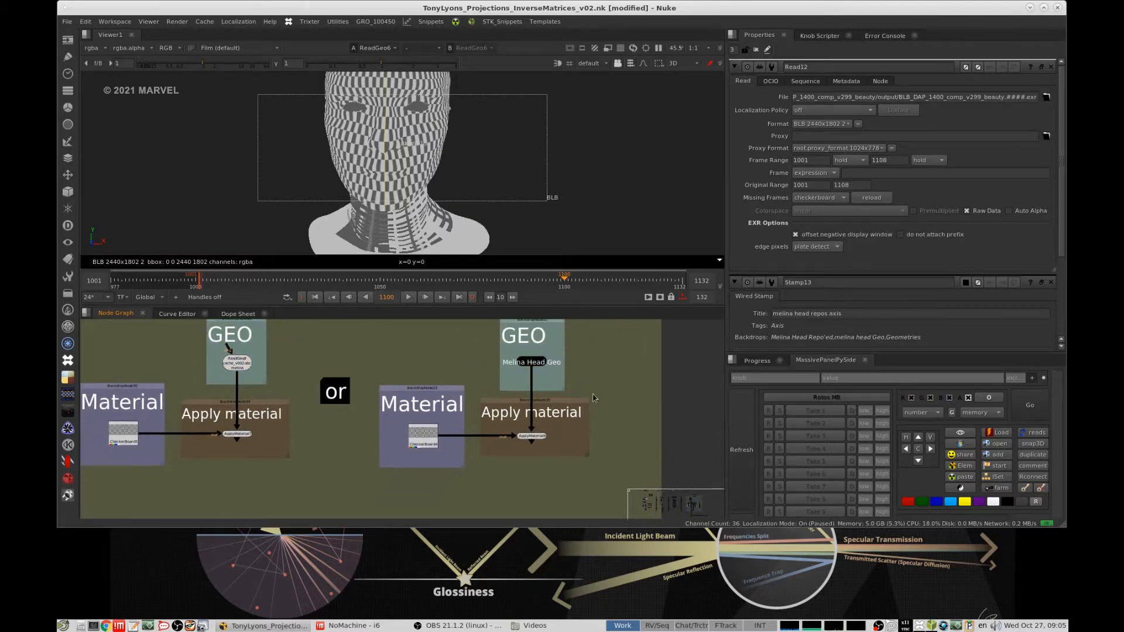
drag(633, 378, 356, 489)
click(604, 392)
middle_drag(603, 392, 702, 436)
middle_drag(476, 397, 403, 393)
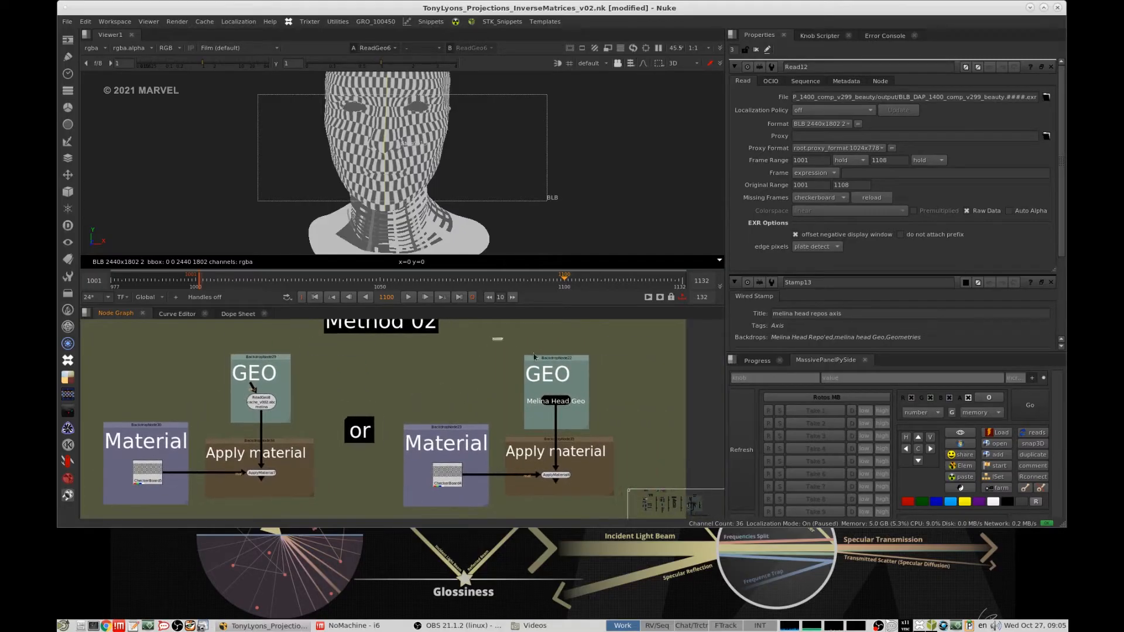
- Compare the stamp-based GEO backdrop with the one holding ReadGeo8 by selecting each in turn
drag(534, 357, 630, 439)
click(602, 411)
drag(519, 346, 621, 439)
middle_drag(479, 400, 610, 400)
scroll(428, 381, up, 2)
drag(494, 375, 499, 339)
click(322, 447)
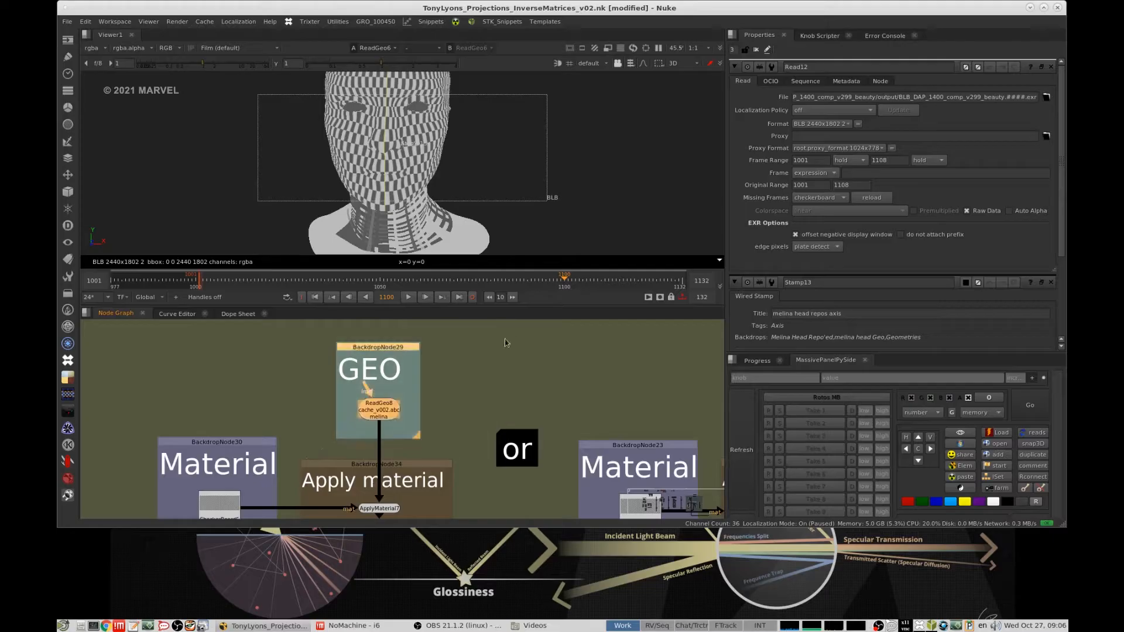
click(488, 364)
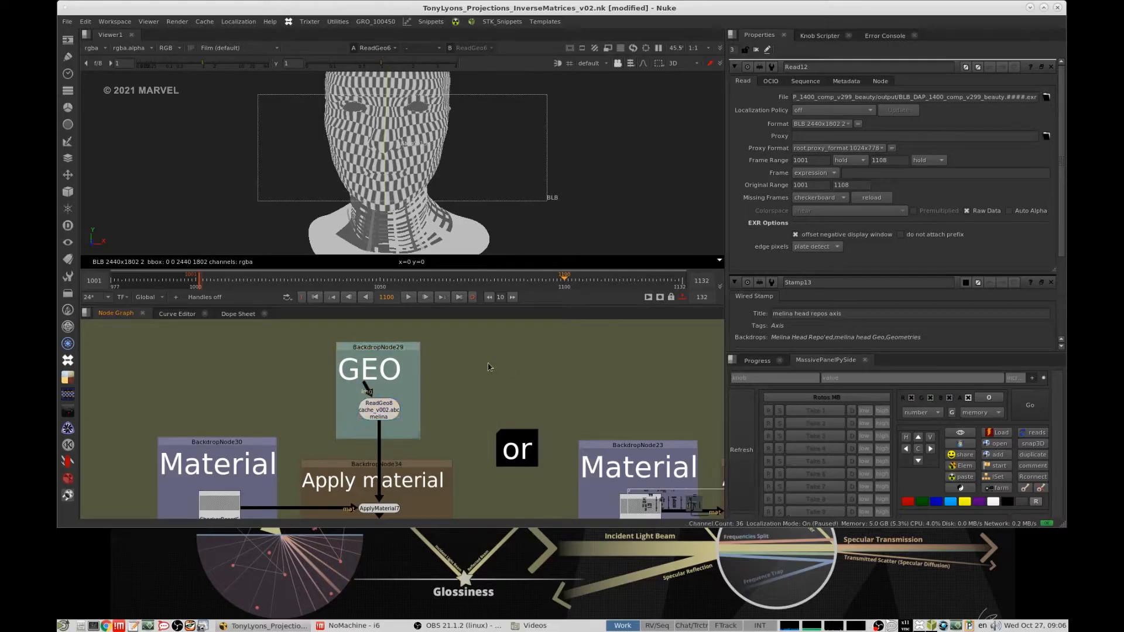
- Select the Apply material backdrop and its node in the stamp-based example, and clear the selection
middle_drag(481, 359, 339, 344)
scroll(477, 399, down, 2)
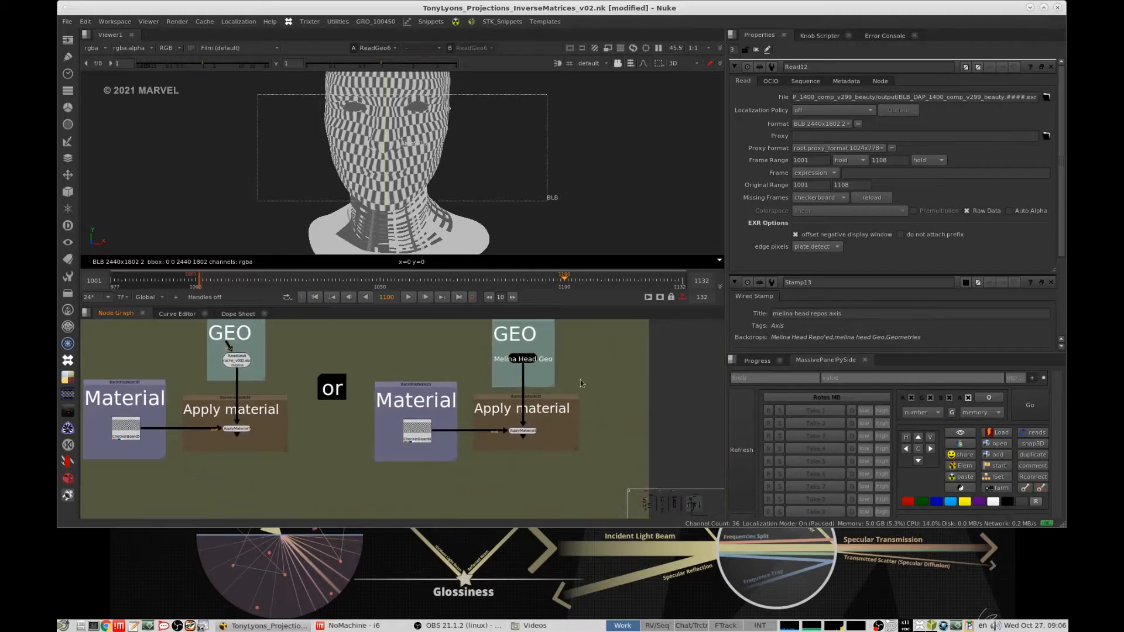
drag(662, 374, 451, 474)
middle_drag(480, 451, 499, 443)
middle_drag(427, 383, 506, 405)
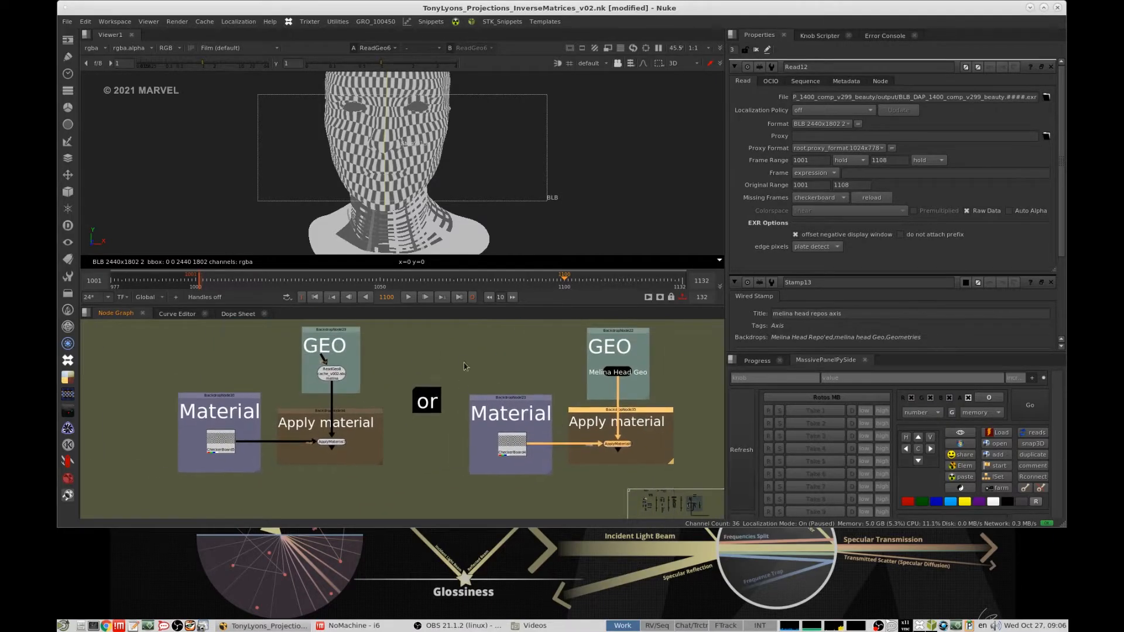
click(464, 363)
- Review both Method 02 variants and select the stamp-based one's Material, GEO and Apply material backdrops together
scroll(507, 370, down, 4)
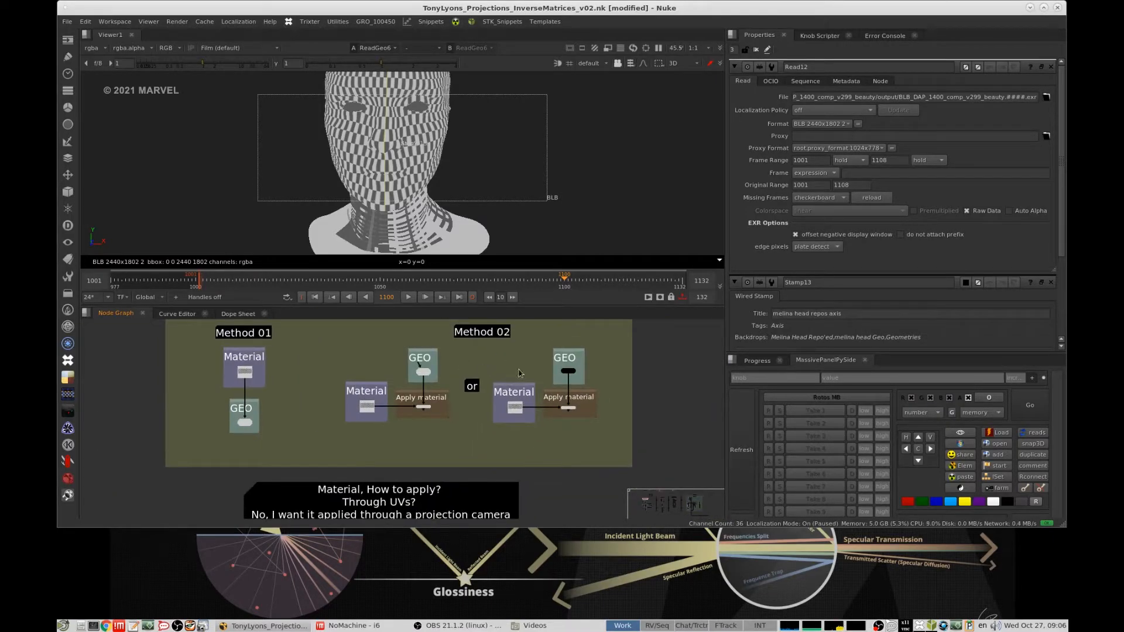
middle_drag(453, 440, 531, 446)
scroll(506, 381, down, 3)
scroll(559, 414, up, 6)
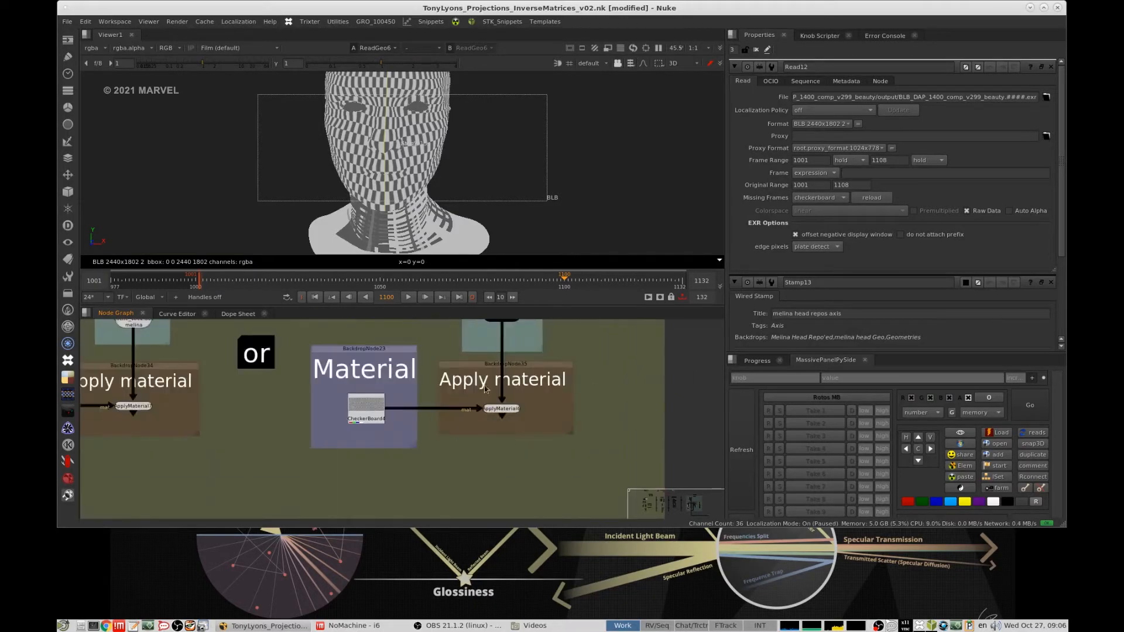
scroll(560, 414, down, 3)
middle_drag(303, 392, 394, 405)
drag(632, 344, 413, 472)
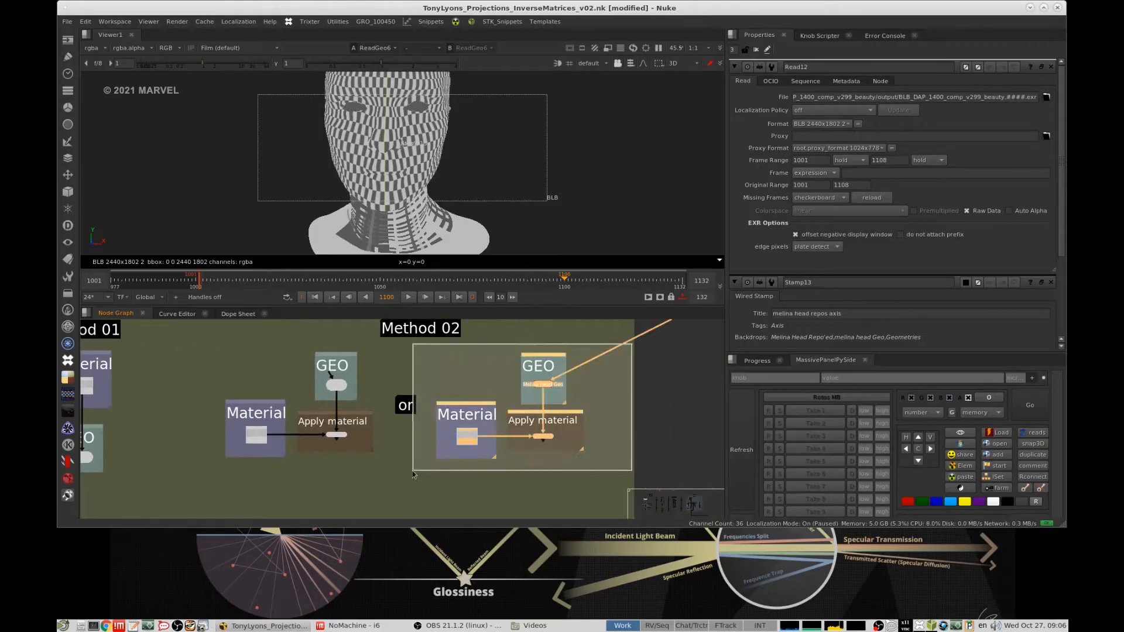
- Go to the Projection Method 01 - Project3D section and examine the Material backdrop of its first easiest setup
scroll(513, 424, down, 4)
middle_drag(466, 452, 529, 325)
middle_drag(497, 480, 501, 405)
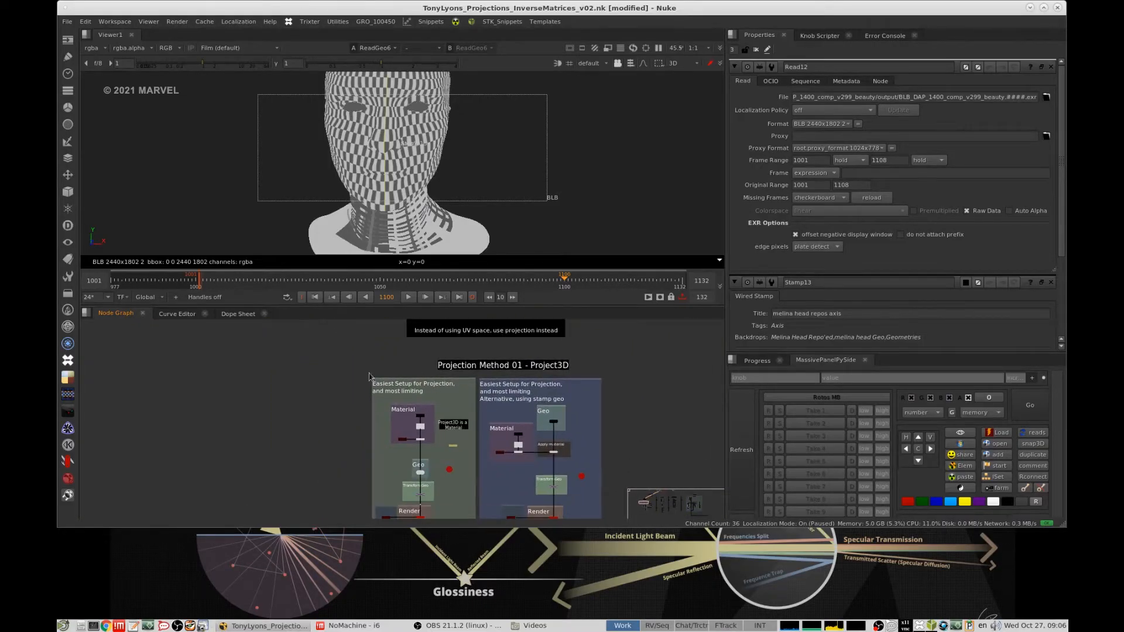
middle_drag(375, 381, 371, 357)
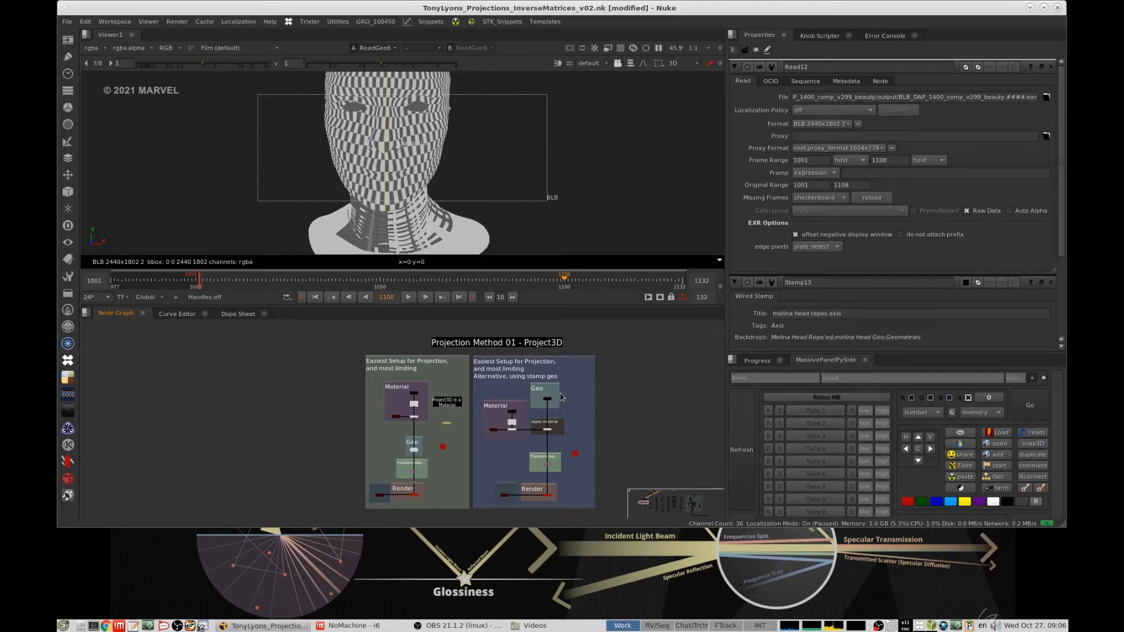
scroll(407, 403, up, 3)
scroll(462, 381, up, 2)
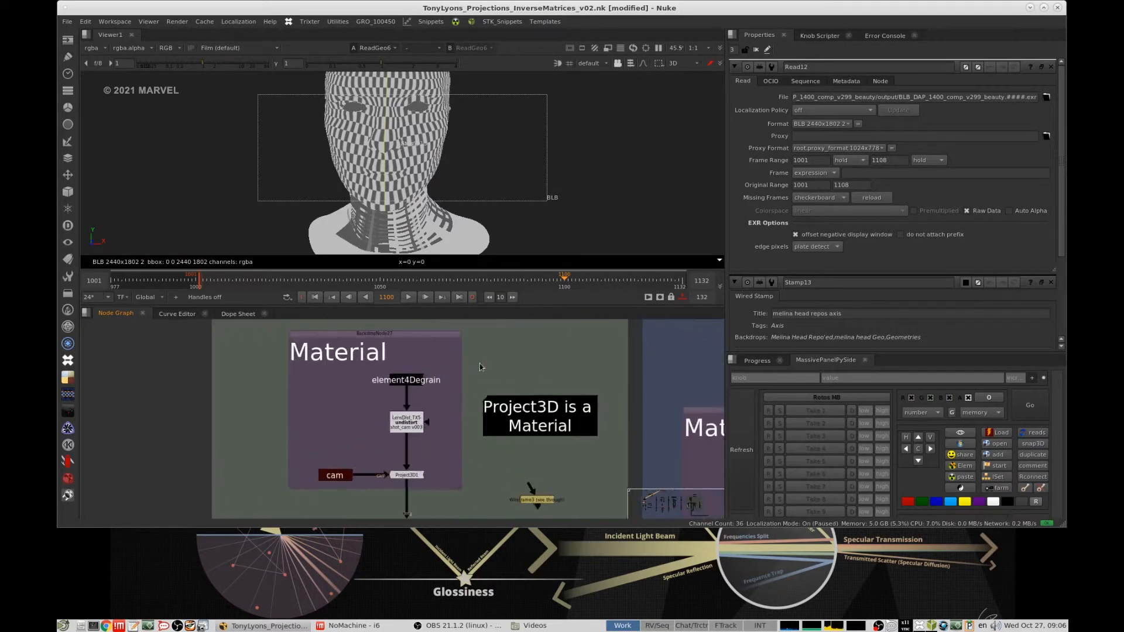
- View the undistorted plate from the LensDist node, followed by the Project3D1 output, in the first easiest setup
key(1)
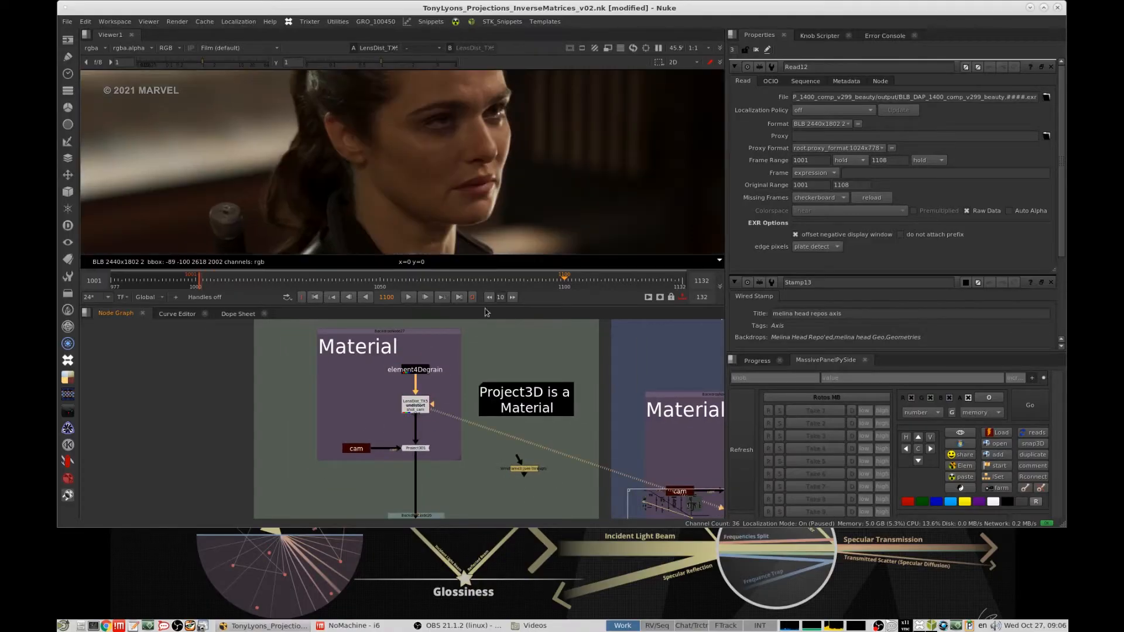
scroll(459, 404, down, 3)
scroll(445, 417, up, 5)
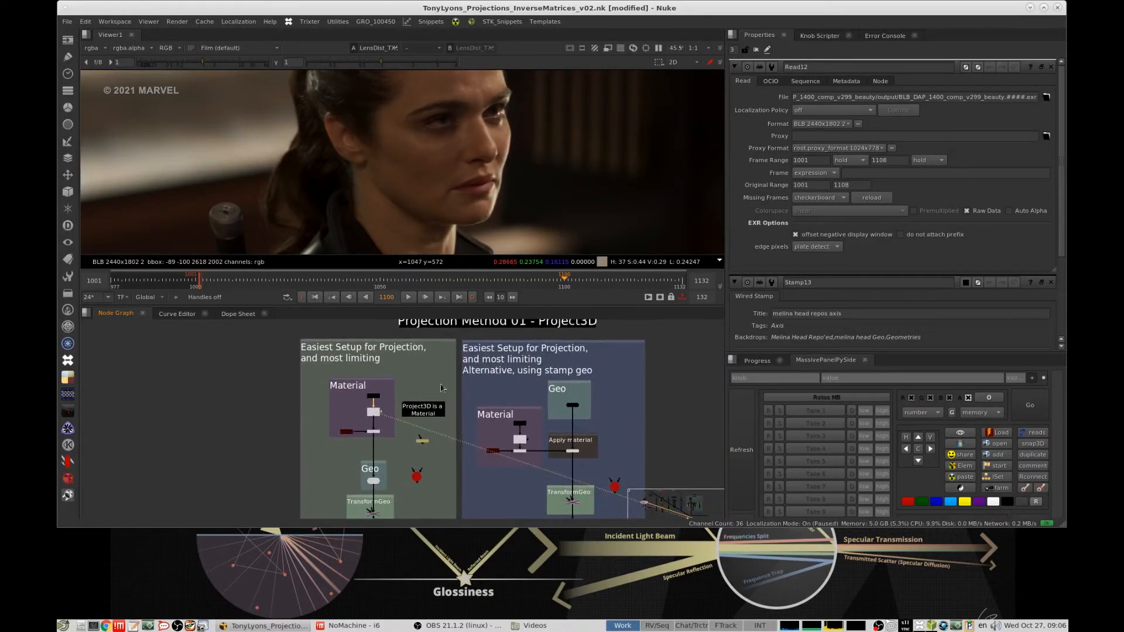
click(385, 434)
key(1)
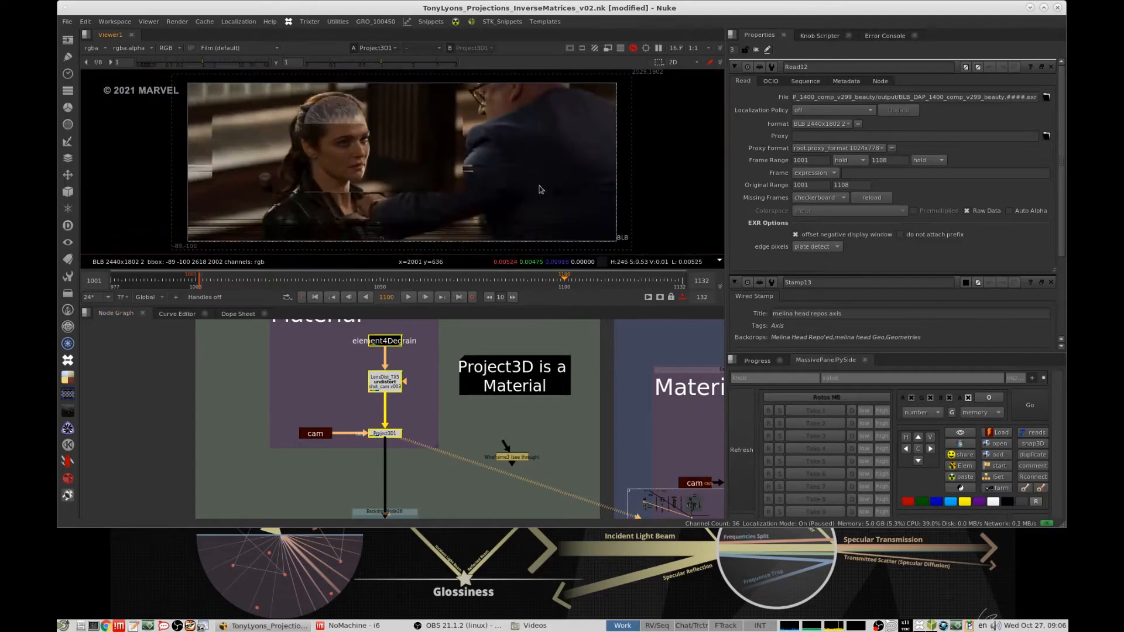
- Move the cam and Project3D1 nodes slightly up inside the Material backdrop, and select only Project3D1
click(327, 434)
drag(380, 436, 381, 424)
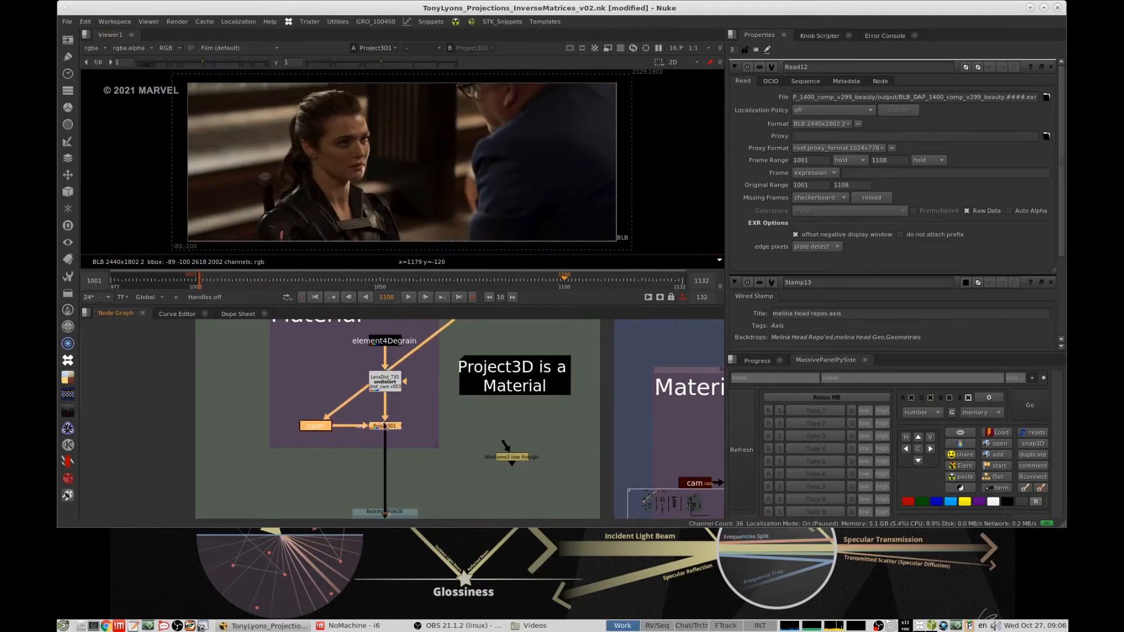
click(408, 421)
scroll(409, 421, up, 2)
click(378, 422)
scroll(447, 413, down, 3)
middle_drag(440, 413, 473, 394)
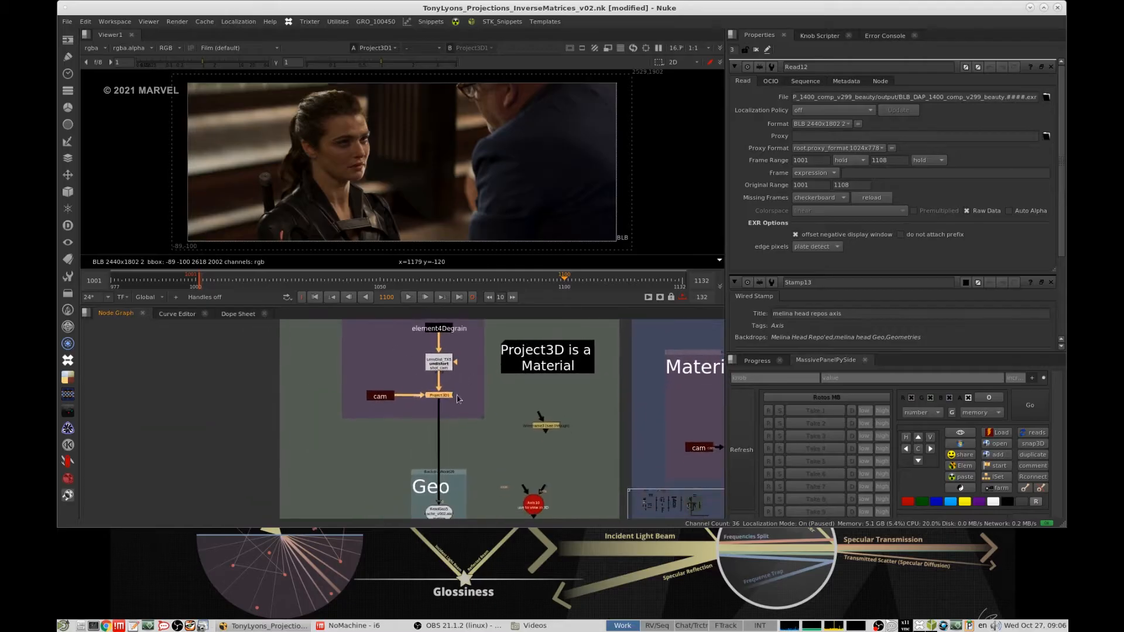
- View ReadGeo5 with its Project3D1 material in 3D and inspect the projected head together with the camera
scroll(467, 396, up, 3)
drag(505, 367, 371, 431)
middle_drag(436, 483, 437, 324)
drag(473, 386, 386, 446)
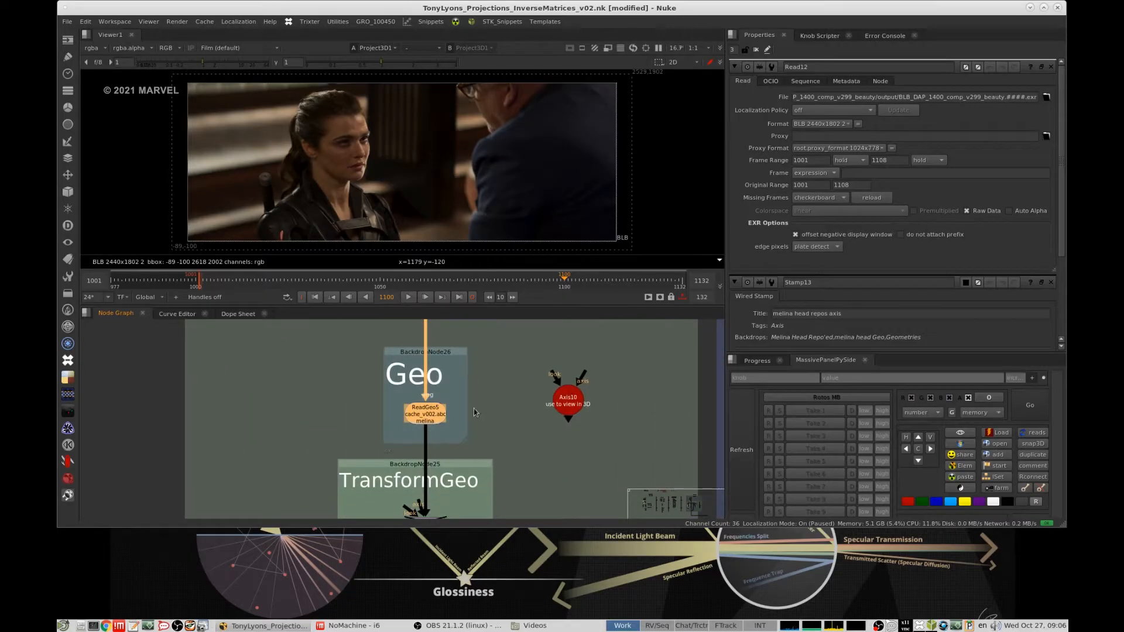
key(1)
middle_drag(474, 412, 466, 336)
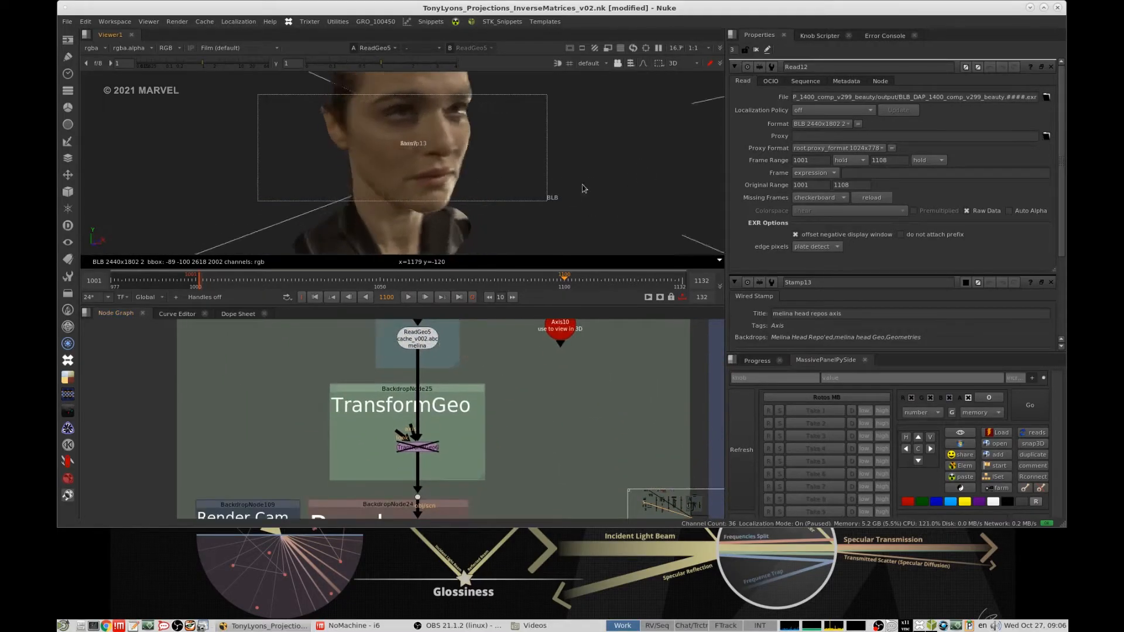
scroll(584, 189, down, 5)
mouse_move(527, 179)
ctrl+mouse_down()
mouse_move(211, 158)
mouse_move(498, 228)
mouse_move(534, 189)
ctrl+mouse_up()
scroll(483, 481, down, 3)
- View the ScanlineRender output of the first setup up close on the face with the viewer gain at 2.2
middle_drag(475, 511, 488, 408)
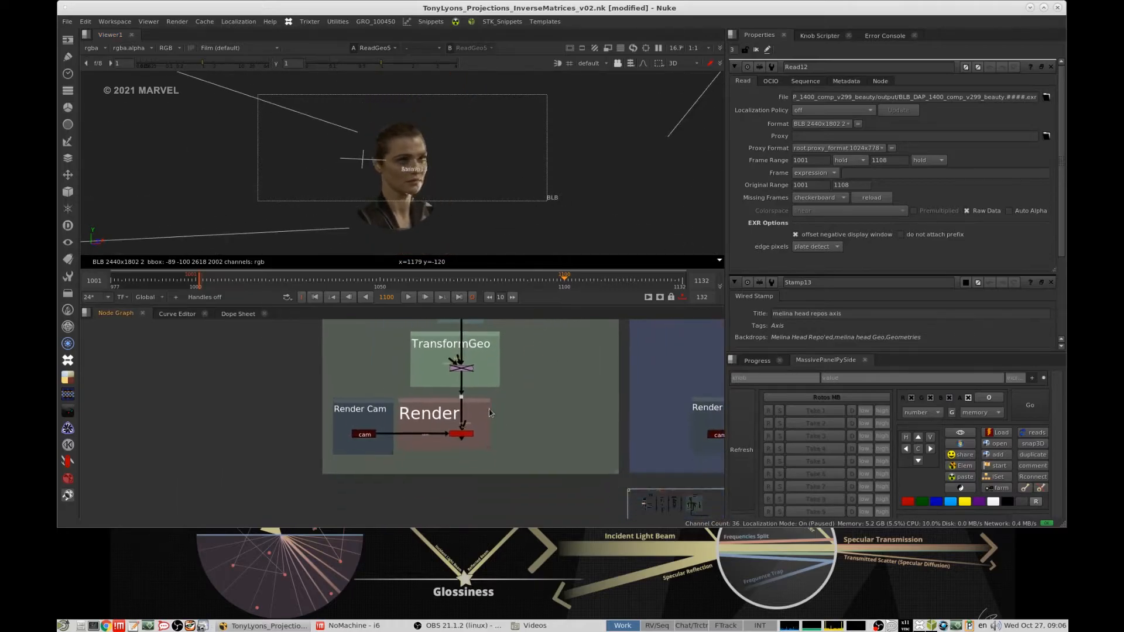
drag(524, 425, 425, 466)
key(1)
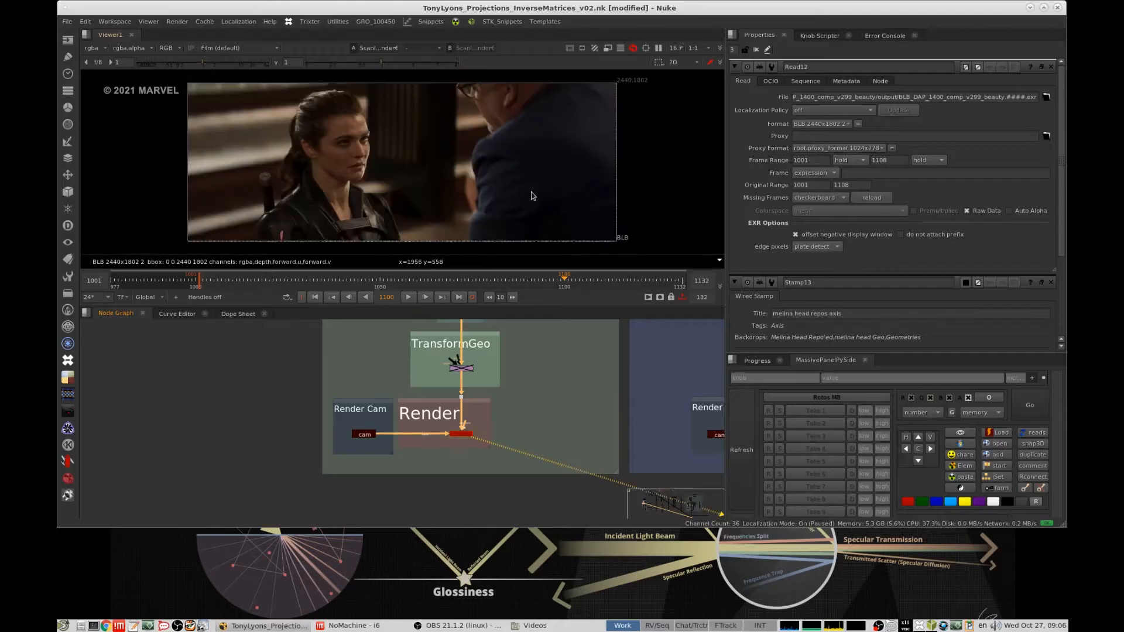
key(Tab)
scroll(375, 204, up, 5)
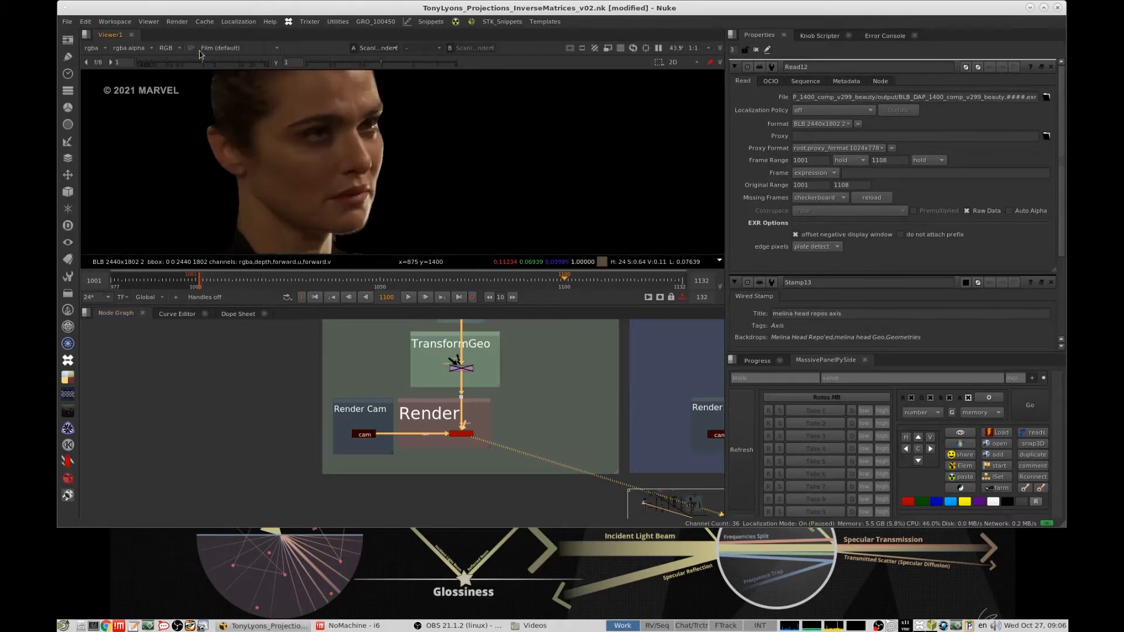
click(215, 63)
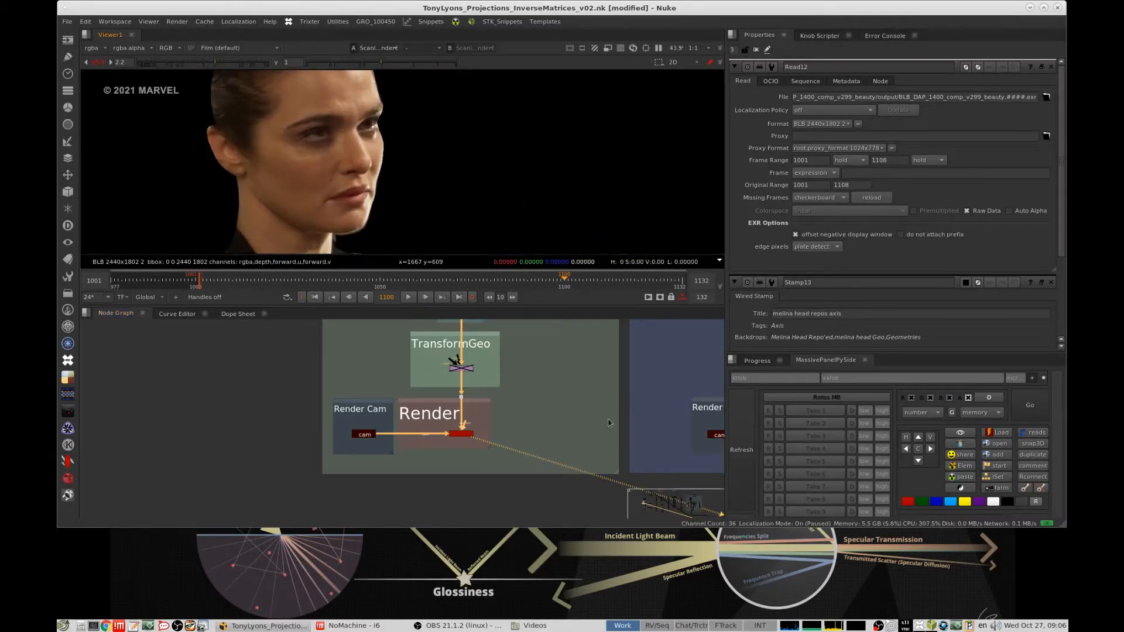
- Go to the alternative setup using stamp geo and view its Melina Head Geo stamp in 3D
scroll(565, 372, down, 3)
middle_drag(590, 360, 583, 393)
scroll(584, 392, up, 2)
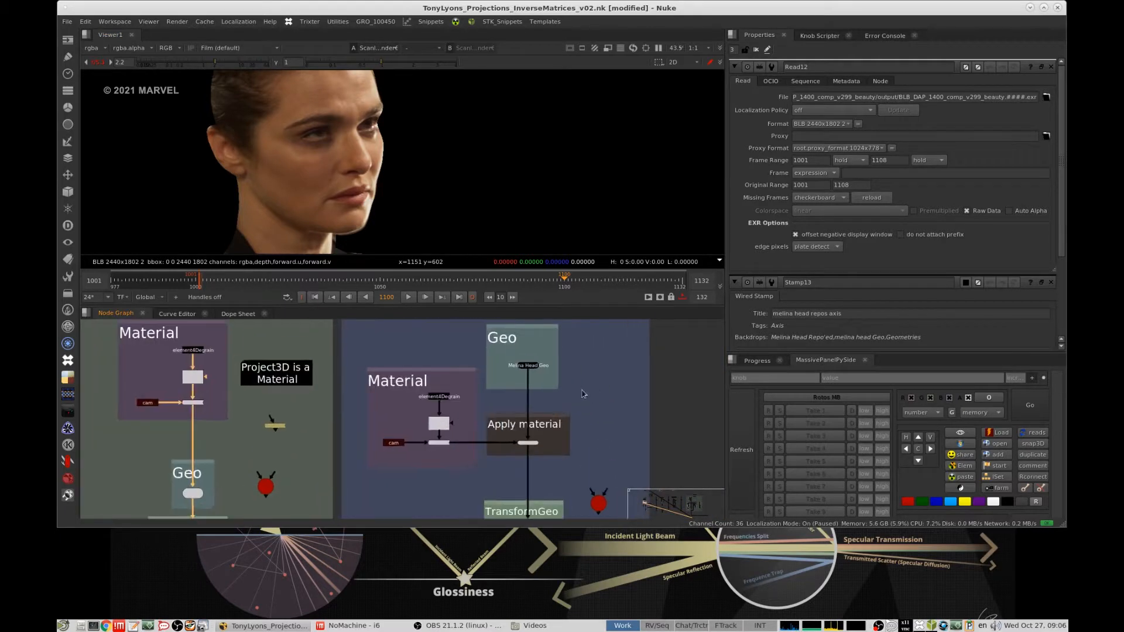
middle_drag(567, 331, 567, 367)
scroll(548, 402, down, 2)
scroll(493, 394, up, 3)
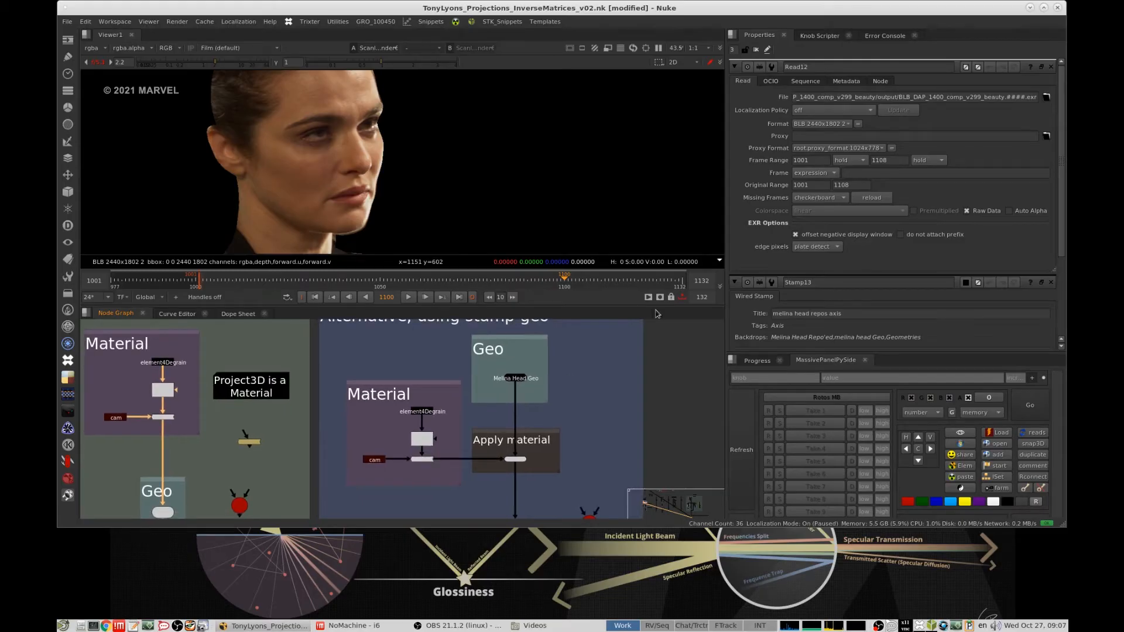
drag(603, 335, 498, 383)
key(1)
- Select Project3D2 in the alternative setup's Material backdrop and inspect its connections to cam, LensDist_TX8 and ApplyMaterial5
drag(447, 453, 410, 467)
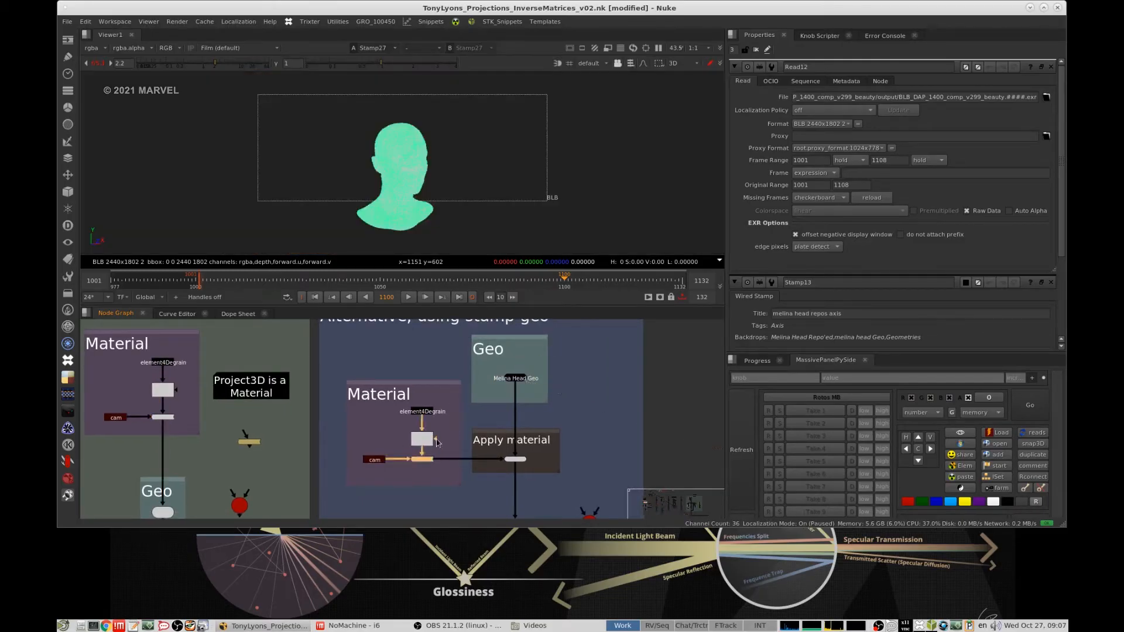
middle_drag(436, 442, 476, 432)
drag(371, 360, 517, 492)
scroll(476, 453, up, 4)
click(505, 433)
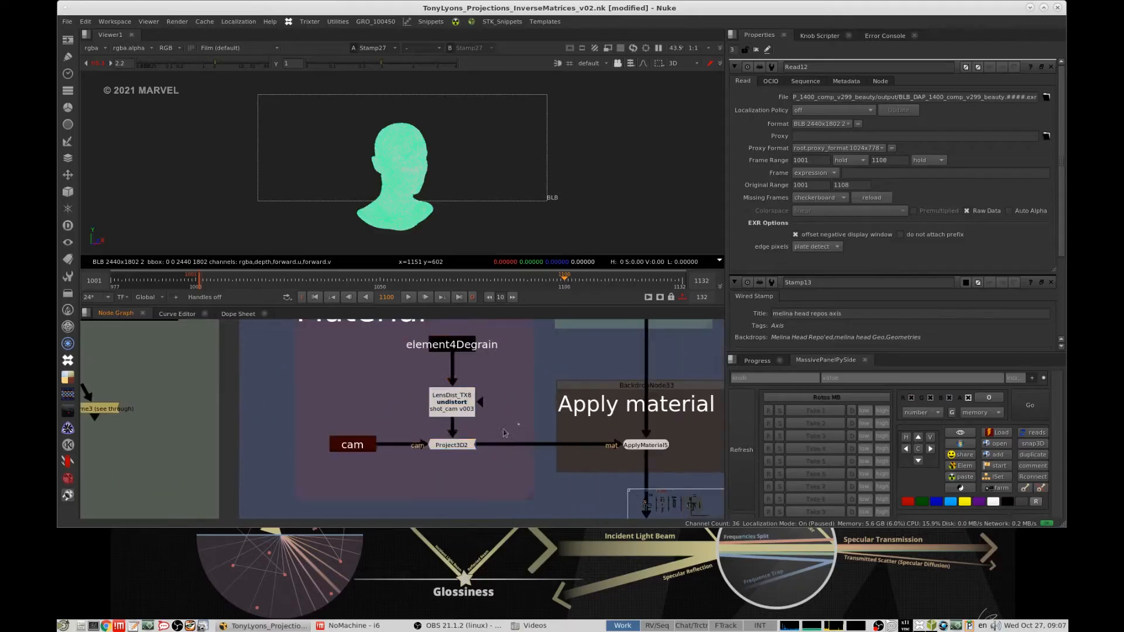
drag(503, 430, 420, 472)
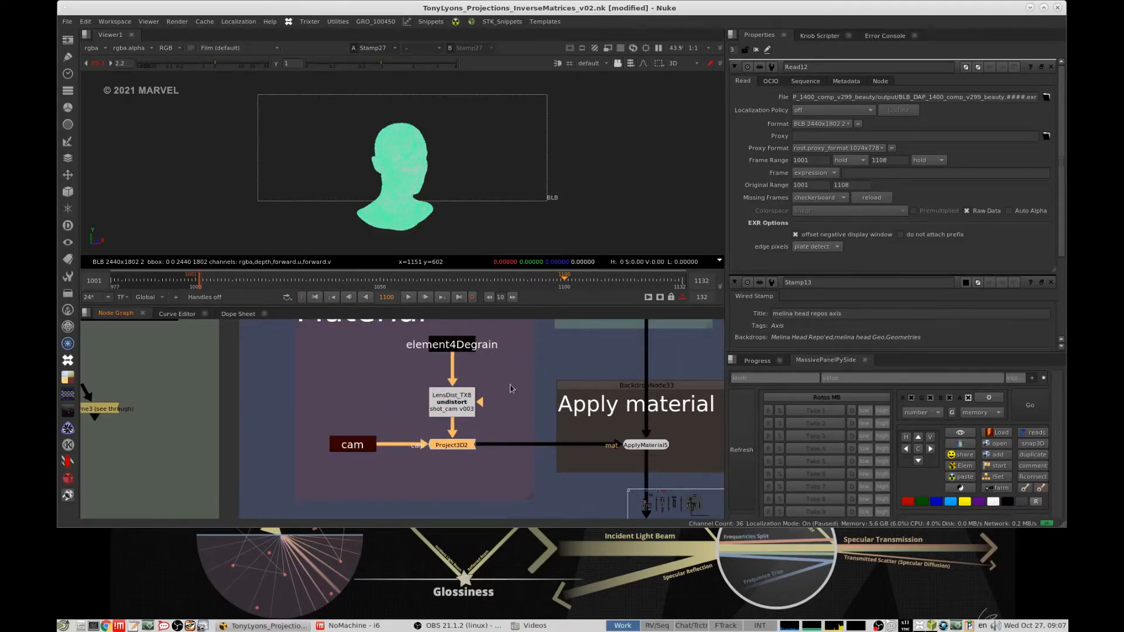
scroll(494, 411, down, 3)
scroll(493, 411, up, 2)
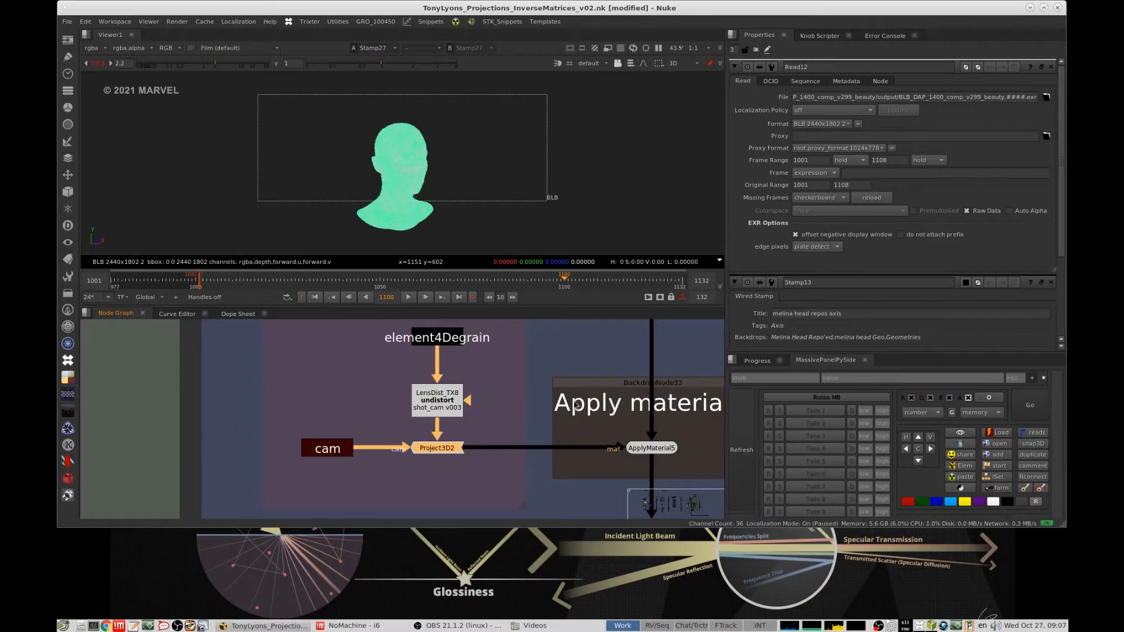
- View the undistorted plate from LensDist_TX8, followed by the Project3D2 output, and clear the node selection
click(437, 400)
key(1)
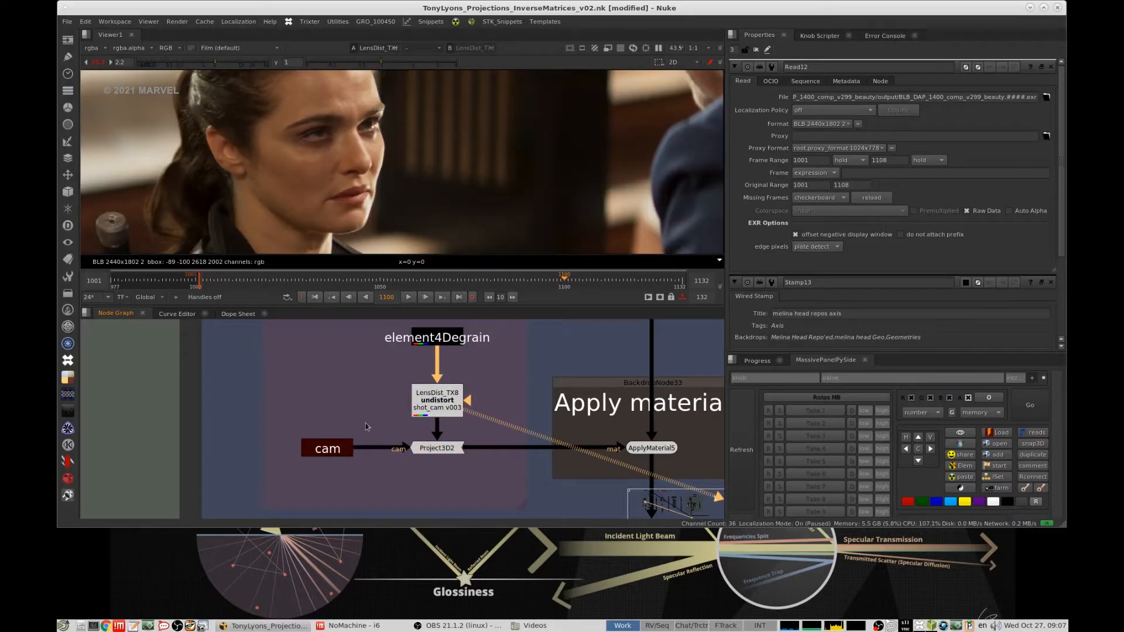
drag(366, 423, 514, 497)
key(1)
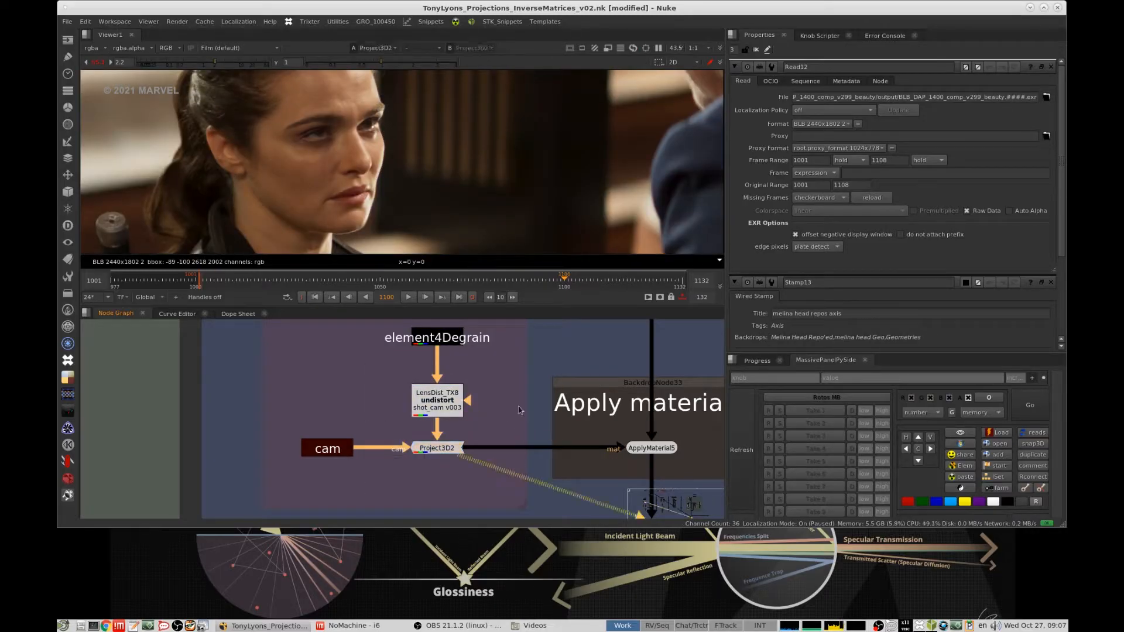
click(520, 411)
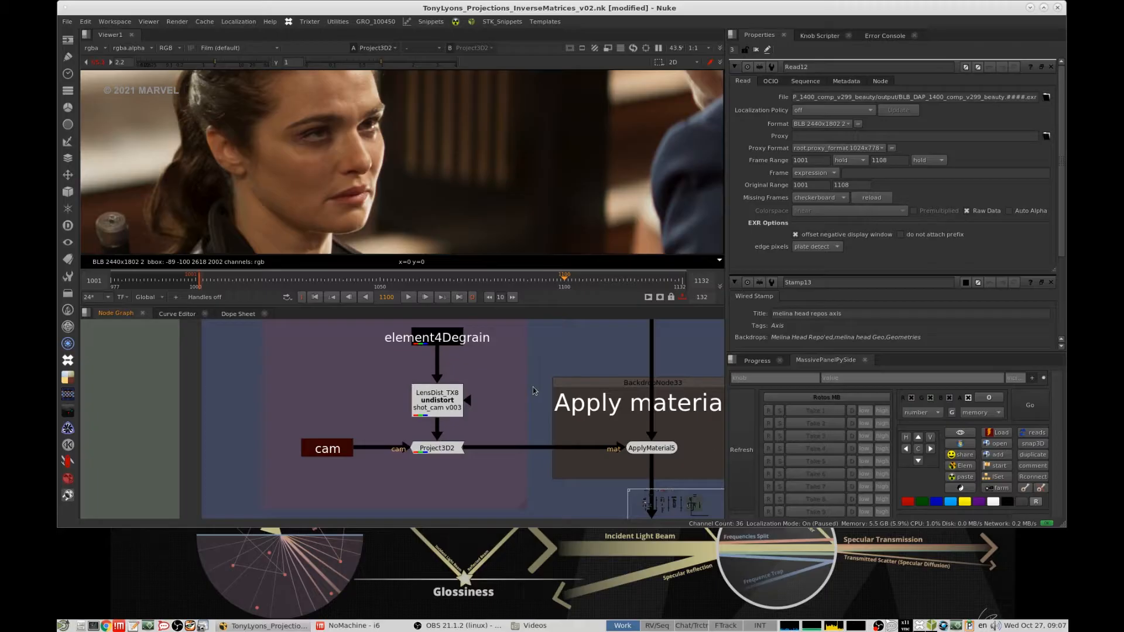
- Select the cam stamp, followed by all nodes in the alternative setup's Material backdrop, to inspect the projection's inputs
click(323, 448)
middle_drag(626, 413, 488, 427)
scroll(493, 430, down, 3)
drag(327, 432, 412, 465)
scroll(363, 389, down, 3)
middle_drag(363, 388, 401, 393)
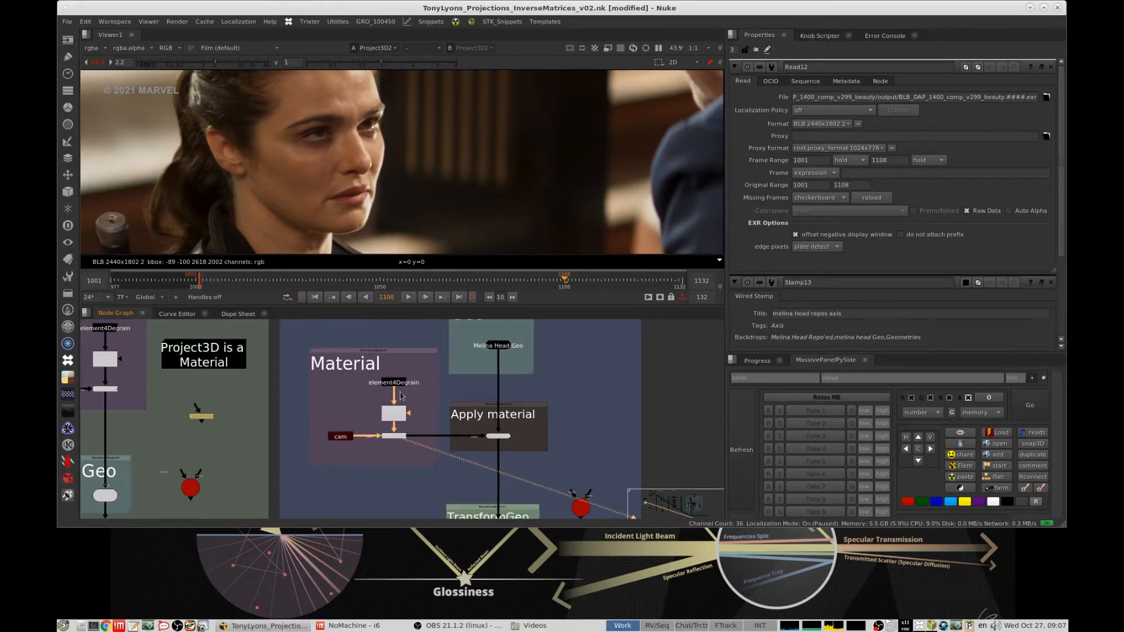
drag(297, 335, 476, 485)
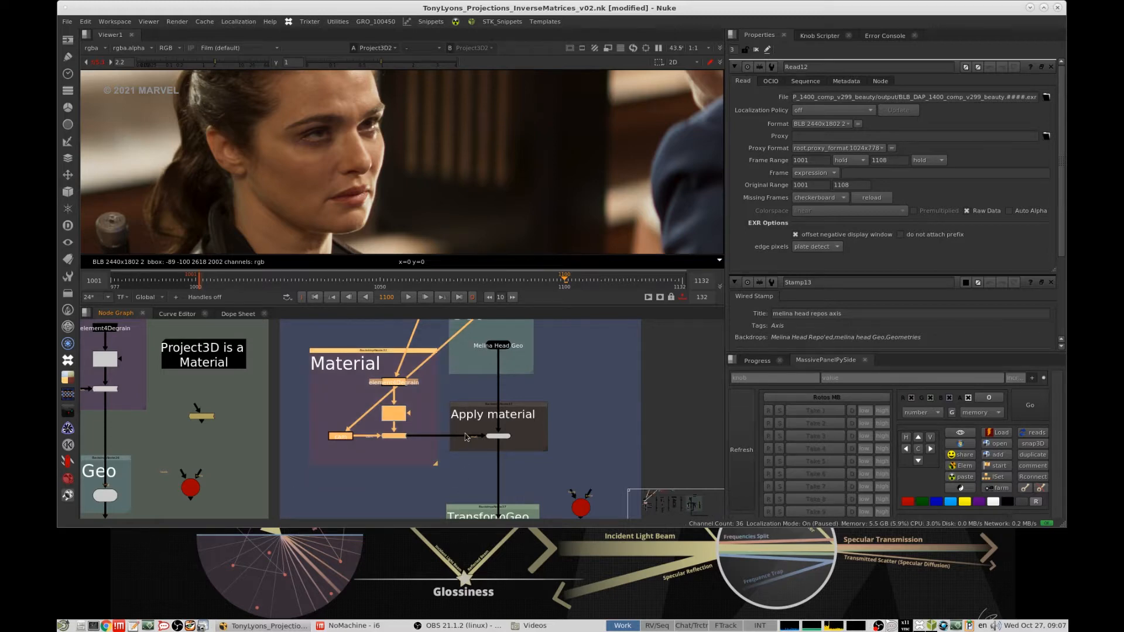
middle_drag(566, 374, 571, 370)
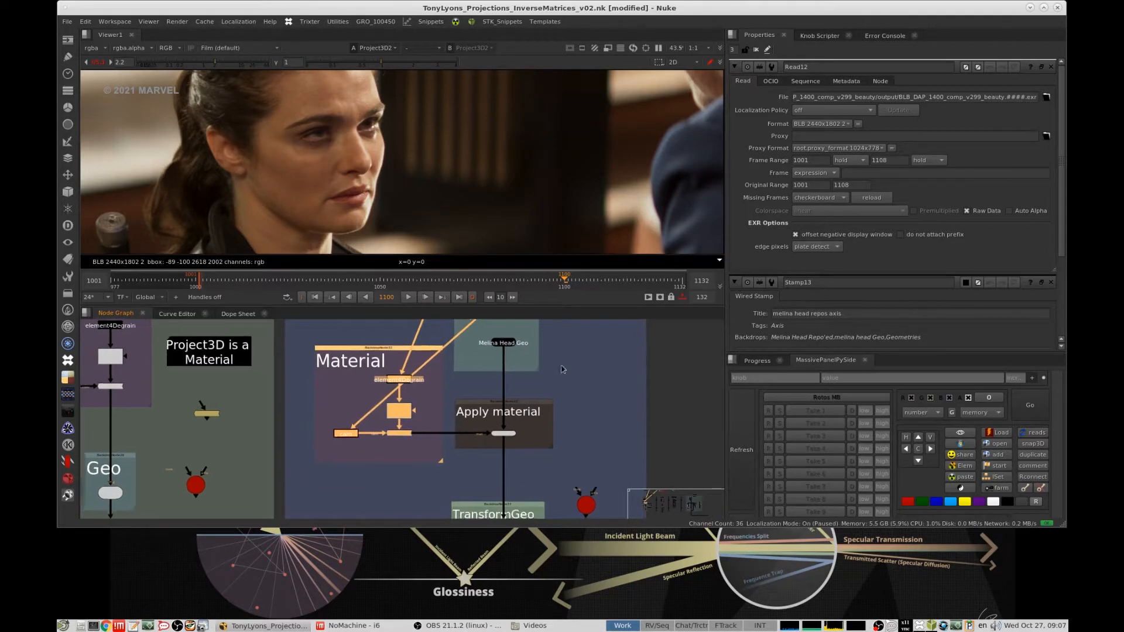
- Compare the first setup's node layout with the Material, Geo and Apply material sections of the alternative setup
scroll(566, 371, down, 5)
middle_drag(491, 329, 500, 519)
mouse_move(457, 393)
alt+middle_down()
mouse_move(513, 371)
mouse_move(517, 389)
mouse_move(471, 396)
alt+middle_up()
middle_drag(586, 497, 516, 386)
middle_drag(523, 516, 507, 429)
scroll(507, 429, up, 5)
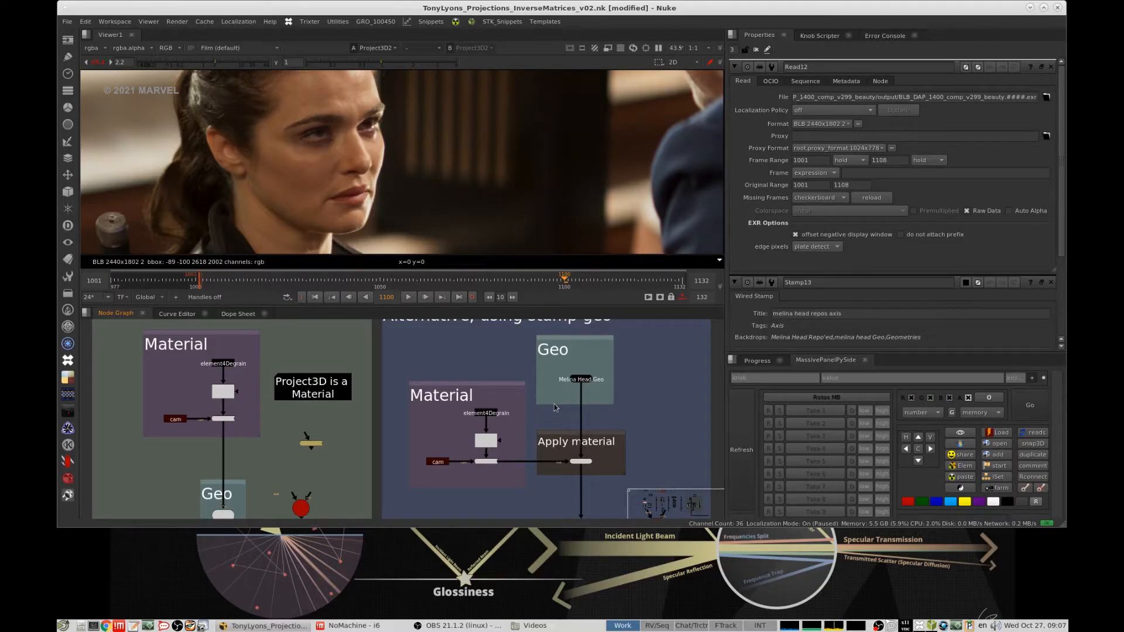
middle_drag(589, 461, 577, 398)
drag(665, 362, 533, 421)
middle_drag(534, 422, 536, 461)
drag(382, 341, 533, 476)
- View the ApplyMaterial5 output of the alternative setup in 3D and clear the node selection
drag(650, 421, 573, 441)
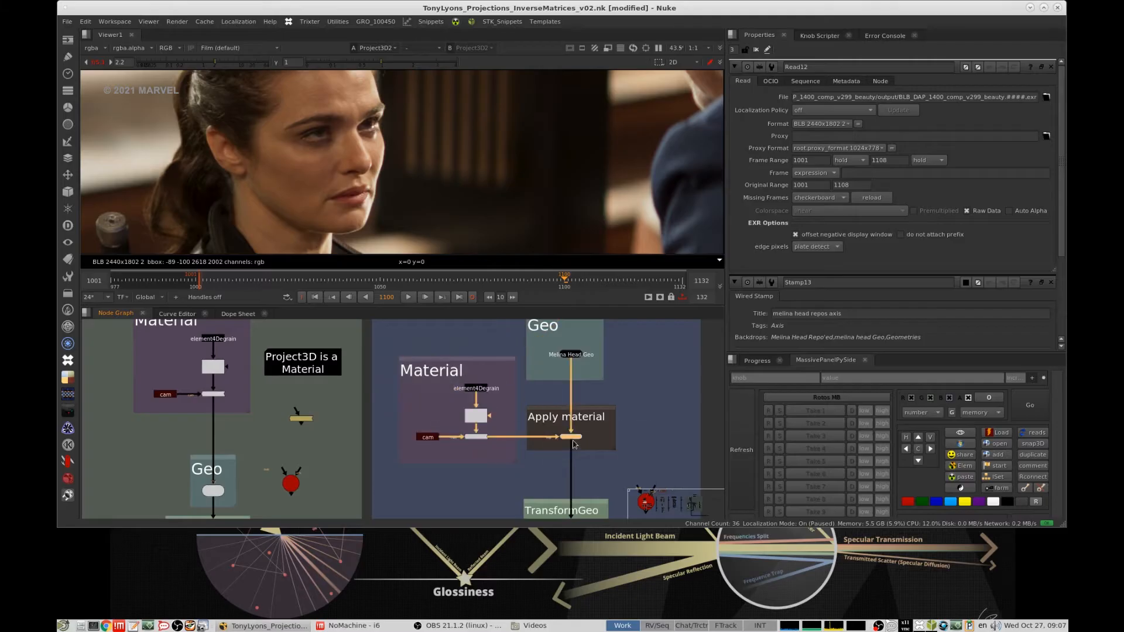
key(1)
middle_drag(630, 431, 624, 410)
click(646, 180)
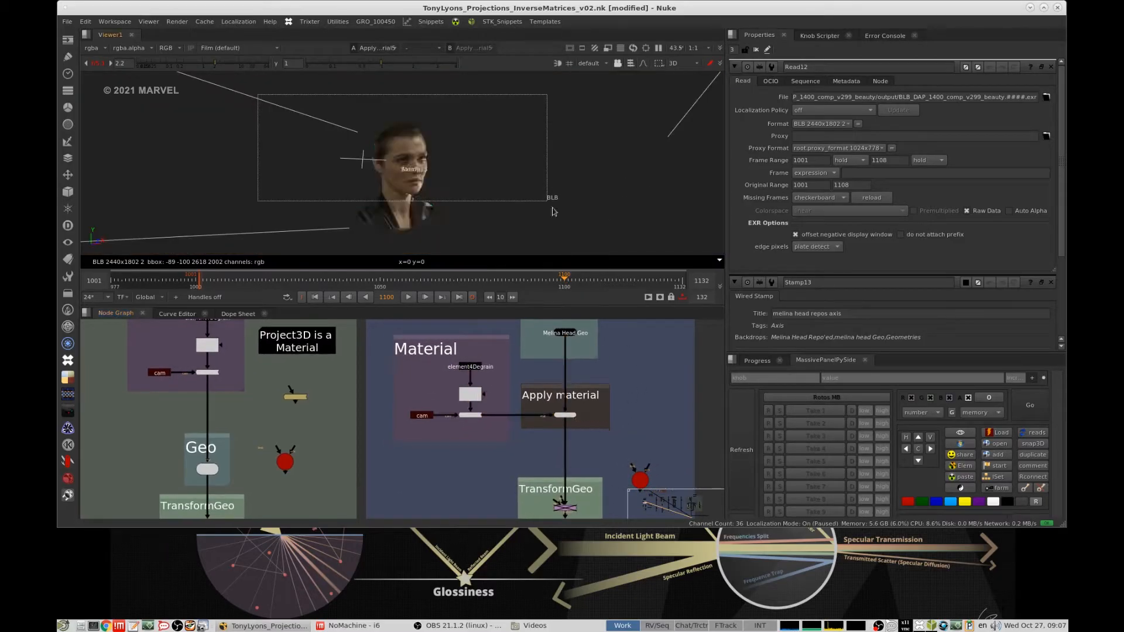
- Load the first setup's Geo node and the alternative's ApplyMaterial5 into viewer inputs 1 and 2 and switch between them
scroll(407, 455, down, 4)
click(335, 443)
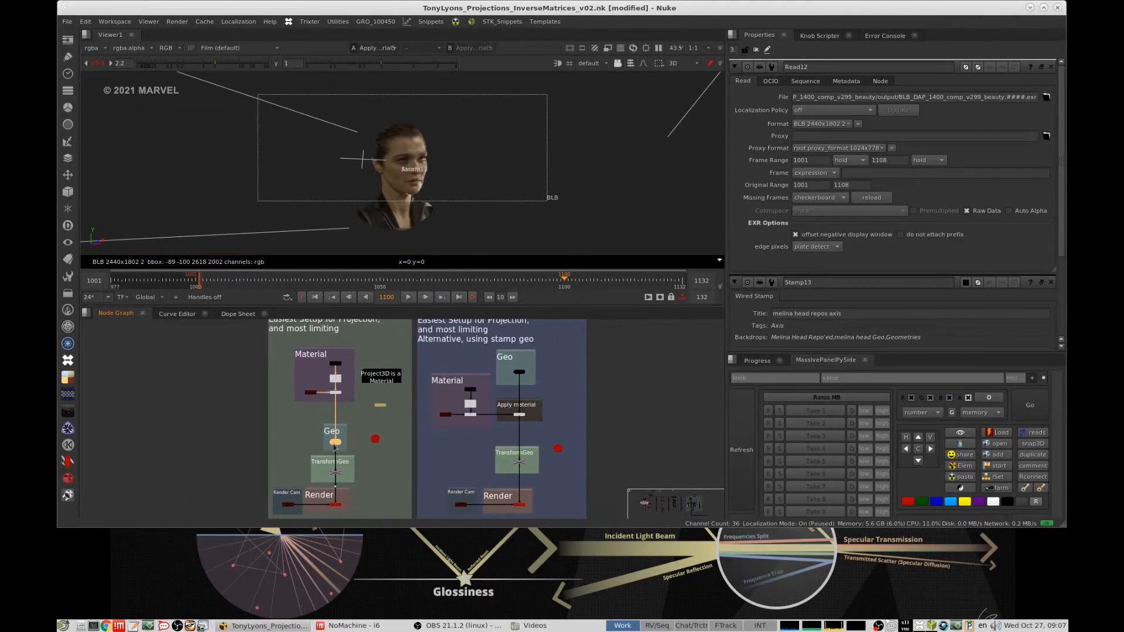
key(1)
click(519, 415)
key(2)
click(580, 414)
key(1)
key(2)
key(1)
- View the ScanlineRender of the first setup, followed by the ScanlineRender of the alternative setup
key(1)
middle_drag(368, 515, 414, 475)
scroll(413, 476, up, 3)
drag(434, 468, 353, 447)
key(1)
middle_drag(651, 468, 564, 467)
click(565, 468)
key(1)
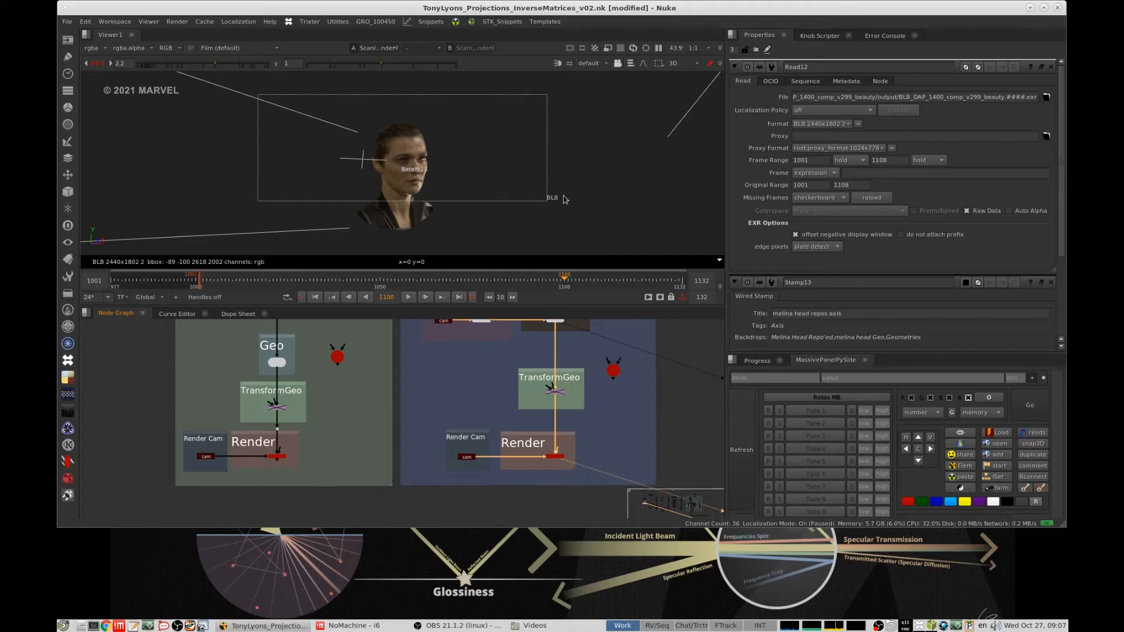
- Close all open node properties and view the alternative setup's TransformGeo in 3D
click(757, 50)
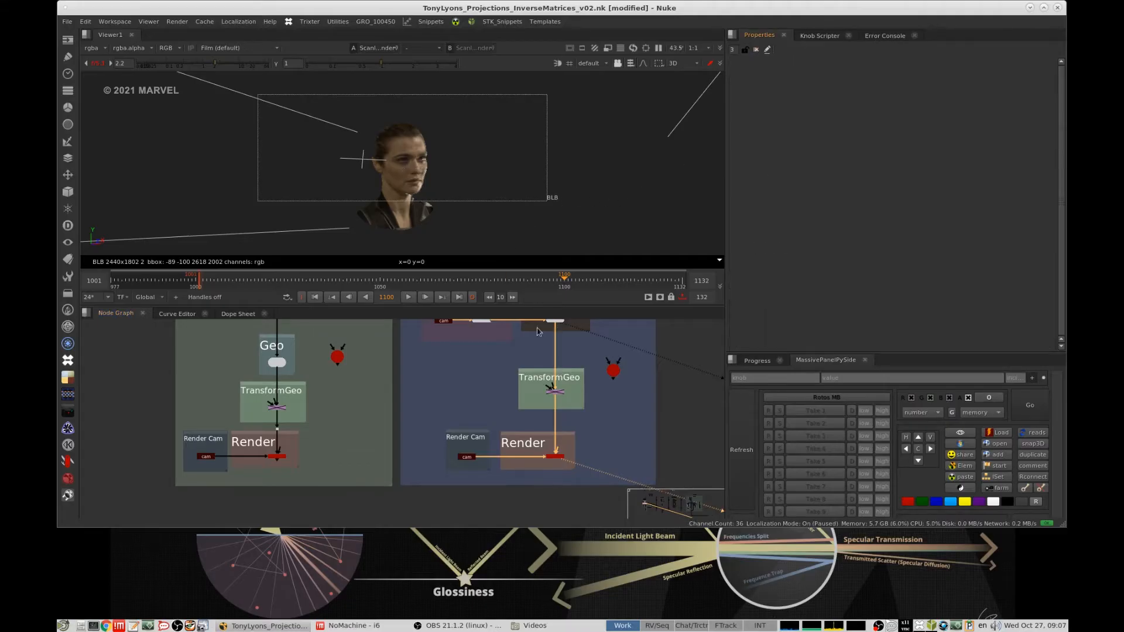
scroll(540, 331, up, 4)
click(571, 385)
key(1)
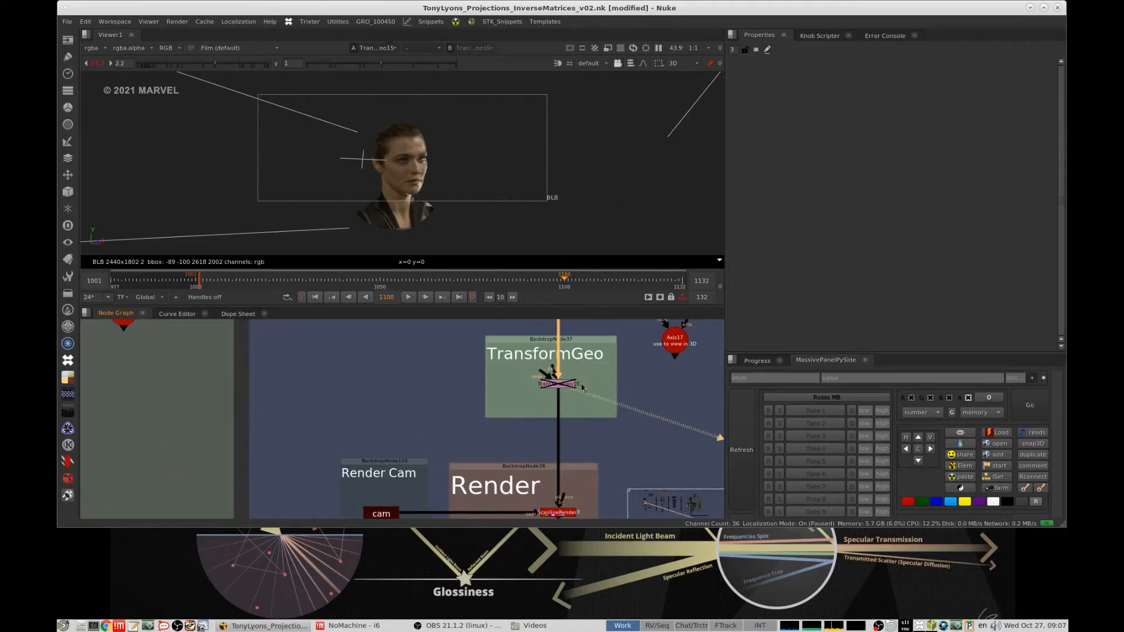
- Enable the alternative setup's TransformGeo and toggle it off and on to compare the projection on the head
drag(585, 376, 509, 407)
key(d)
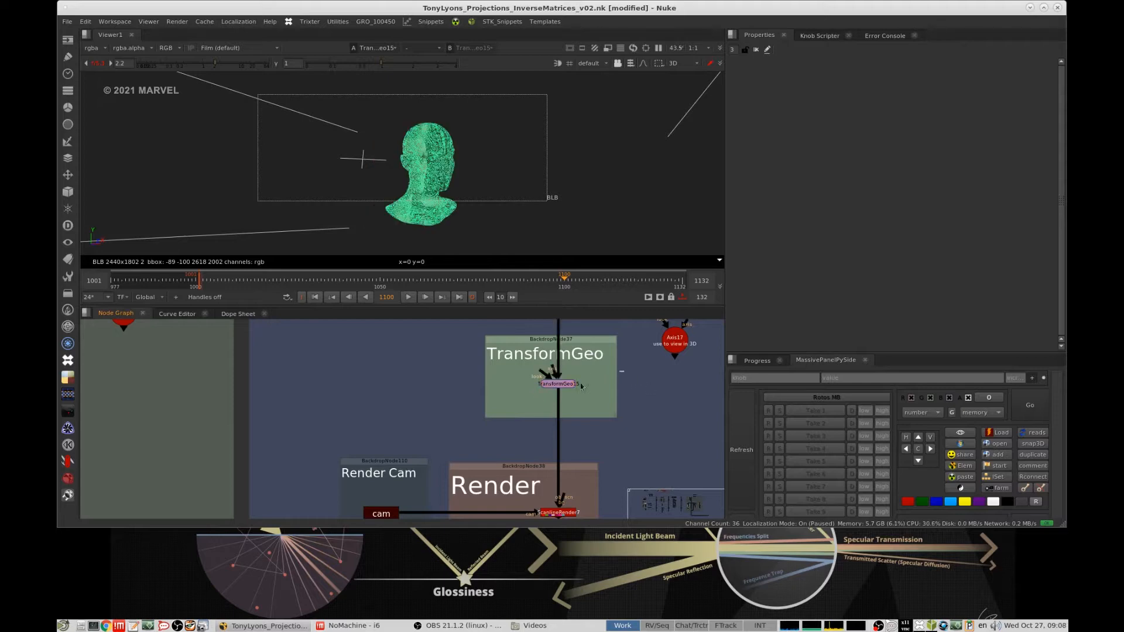
ctrl+drag(605, 194, 610, 193)
click(635, 182)
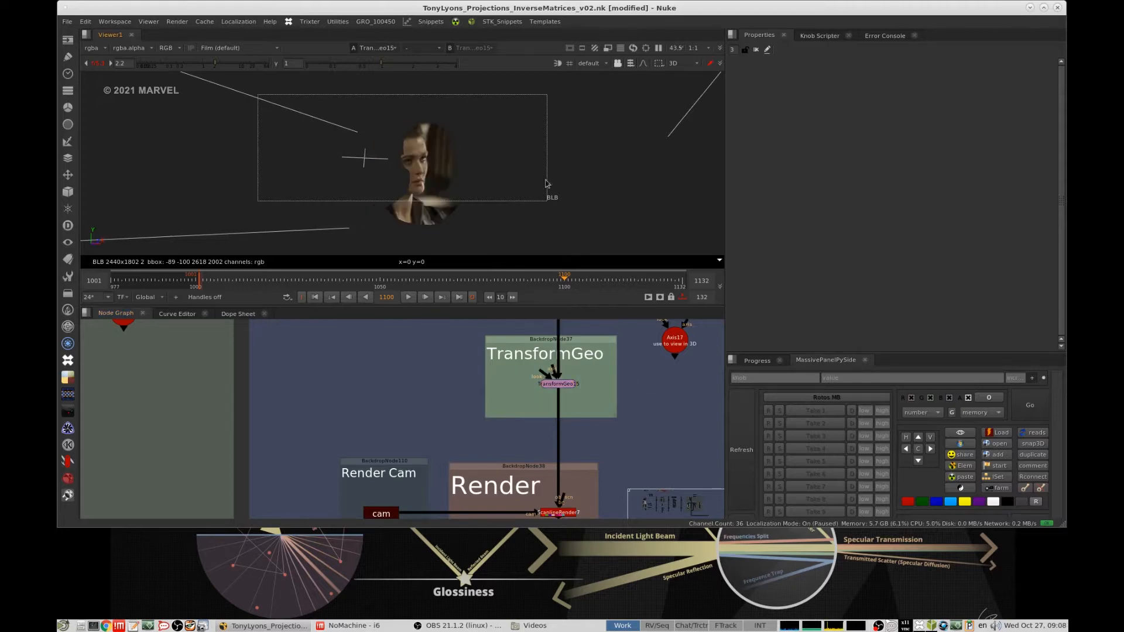
drag(578, 374, 531, 404)
key(d)
key(d)
key(d)
key(d)
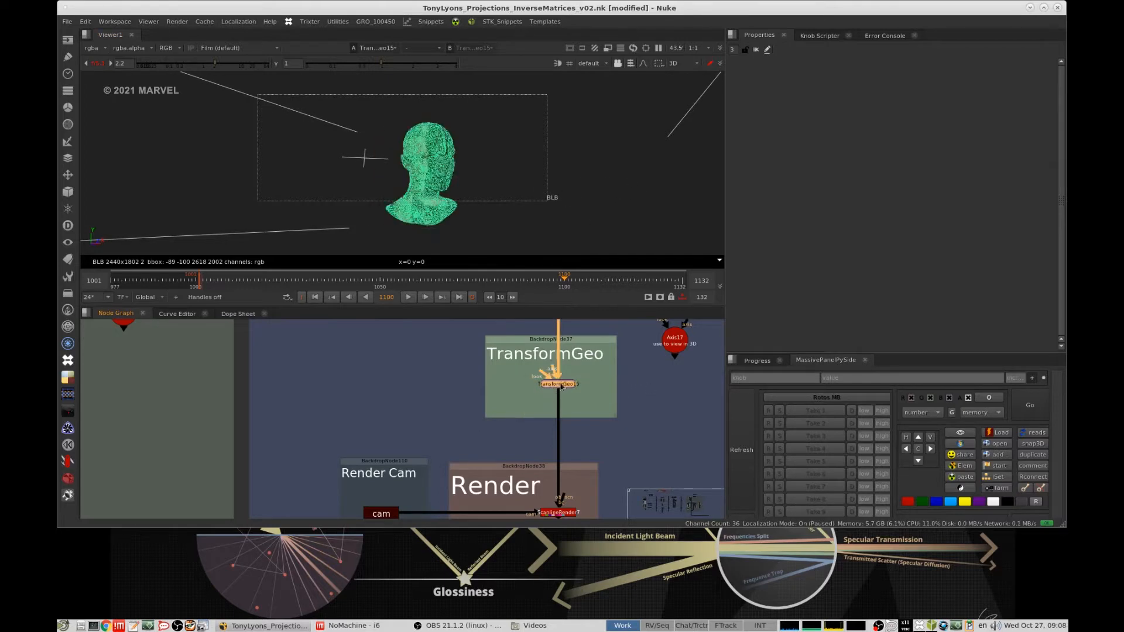
click(646, 382)
- Select the nodes in the alternative setup's Material backdrop, and its projection cam on its own
middle_drag(654, 383, 578, 470)
scroll(596, 387, down, 2)
scroll(577, 470, down, 3)
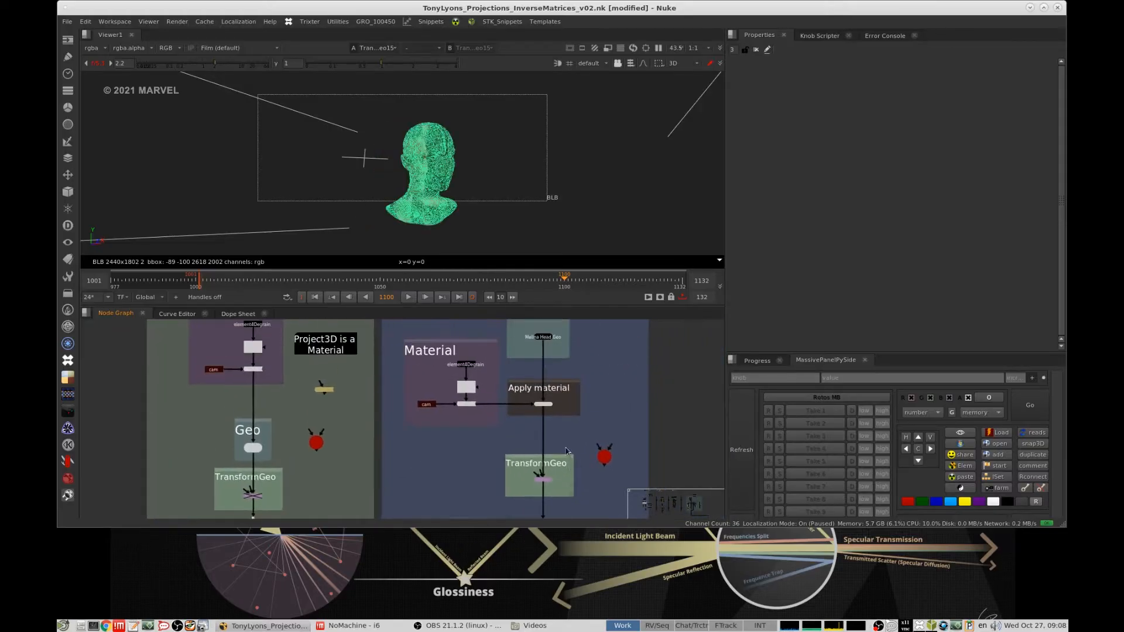
scroll(536, 498, up, 2)
middle_drag(551, 372, 531, 439)
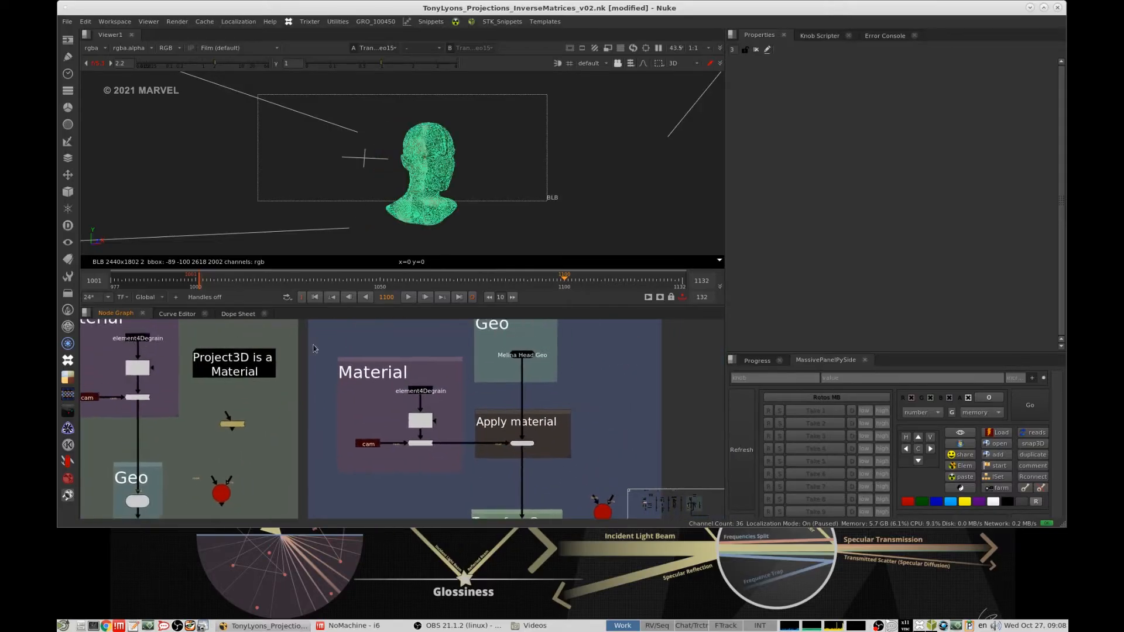
drag(316, 349, 435, 472)
click(394, 466)
drag(398, 398, 312, 478)
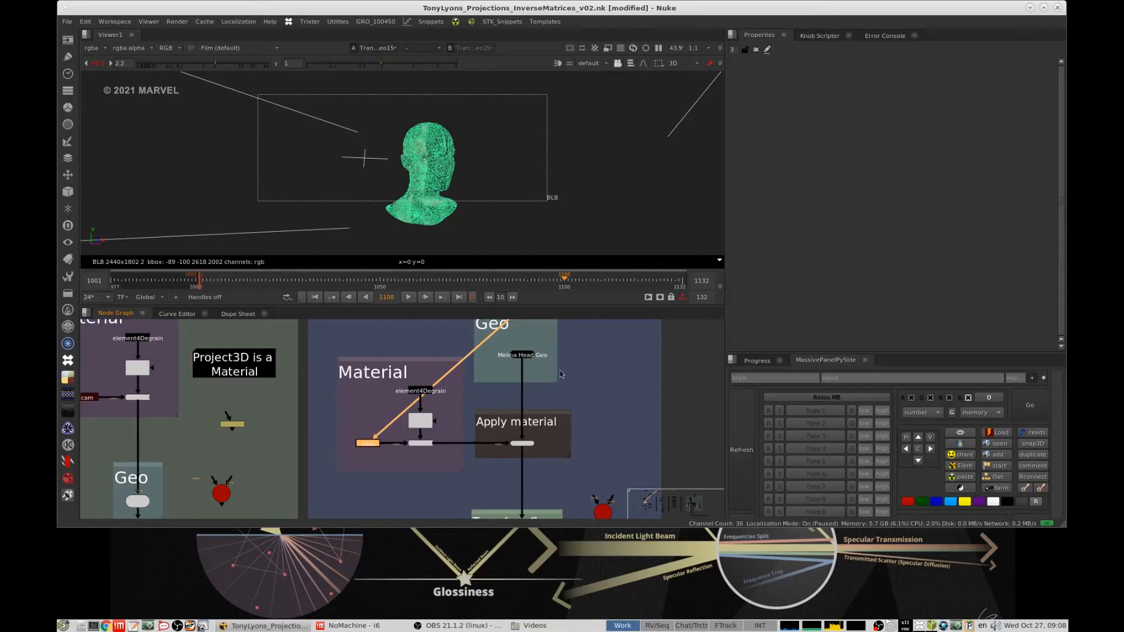
- Select the alternative setup's ApplyMaterial node and disable the TransformGeo below it
scroll(561, 374, down, 3)
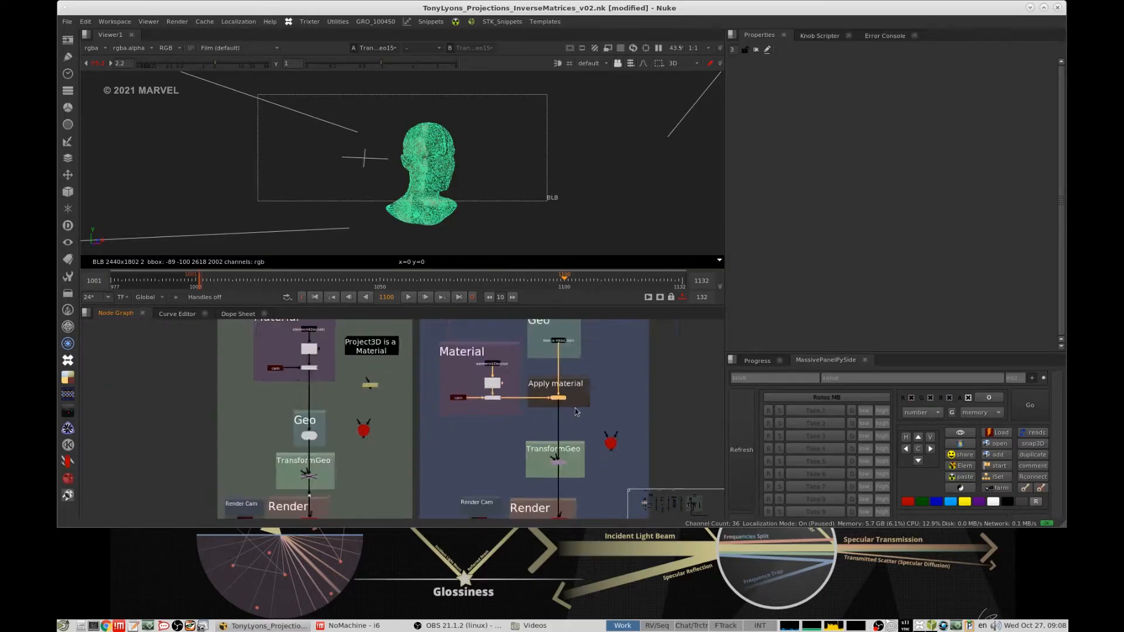
scroll(575, 408, down, 1)
middle_drag(573, 450, 574, 416)
scroll(574, 414, up, 3)
click(557, 427)
key(d)
- View the first setup's TransformGeo in 3D and toggle it on and off to compare the projection, leaving it enabled
click(246, 444)
key(d)
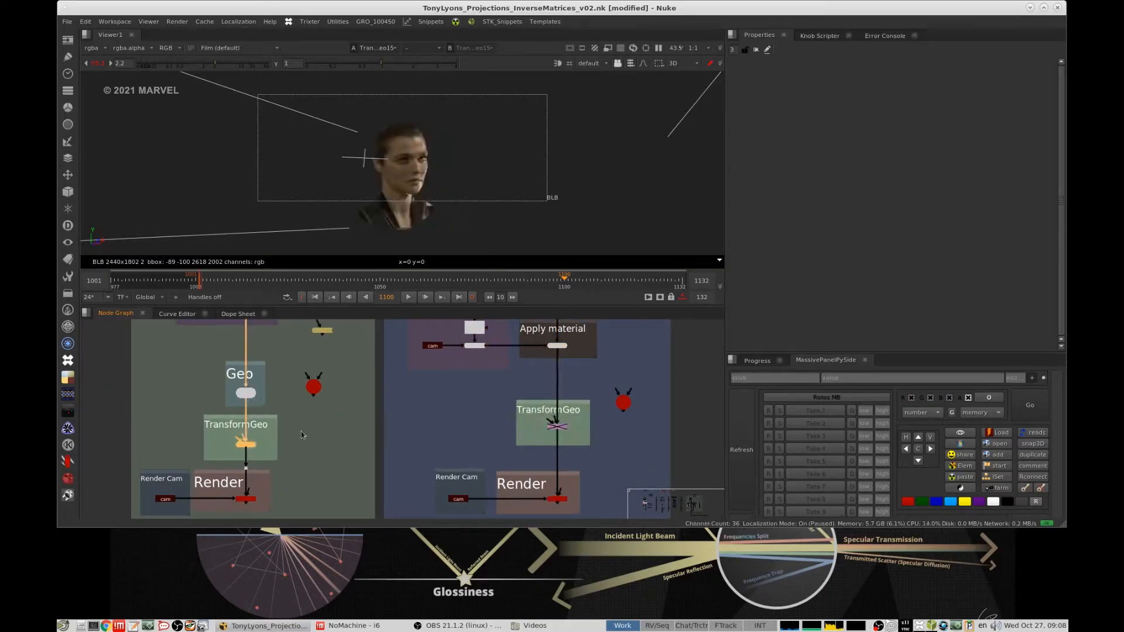
key(d)
key(1)
key(d)
click(321, 420)
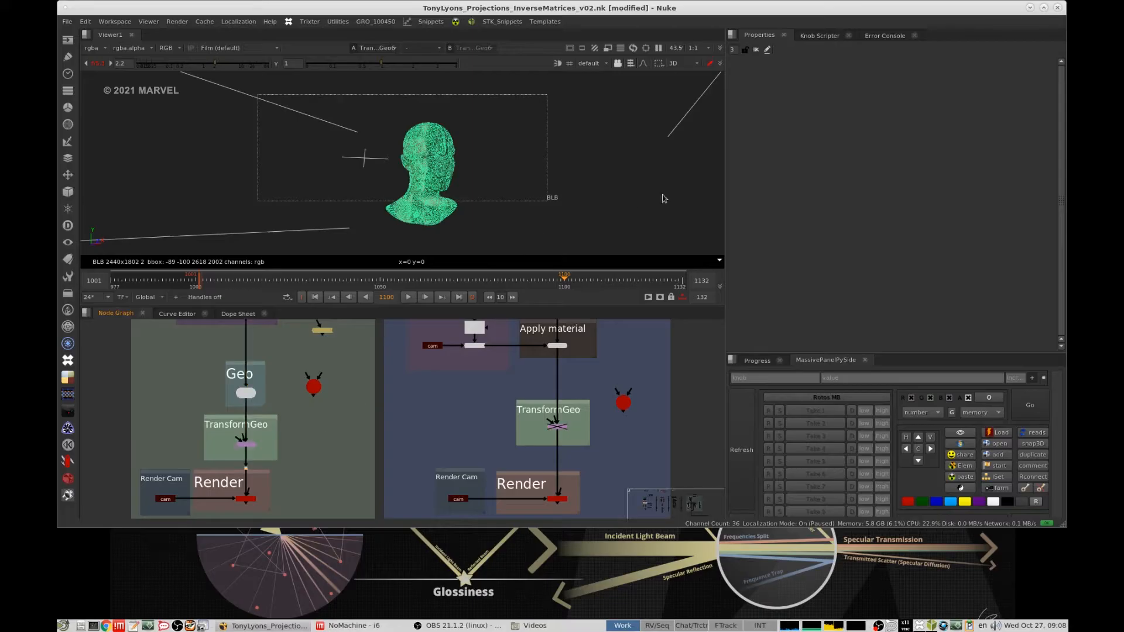
click(246, 444)
key(d)
key(d)
key(d)
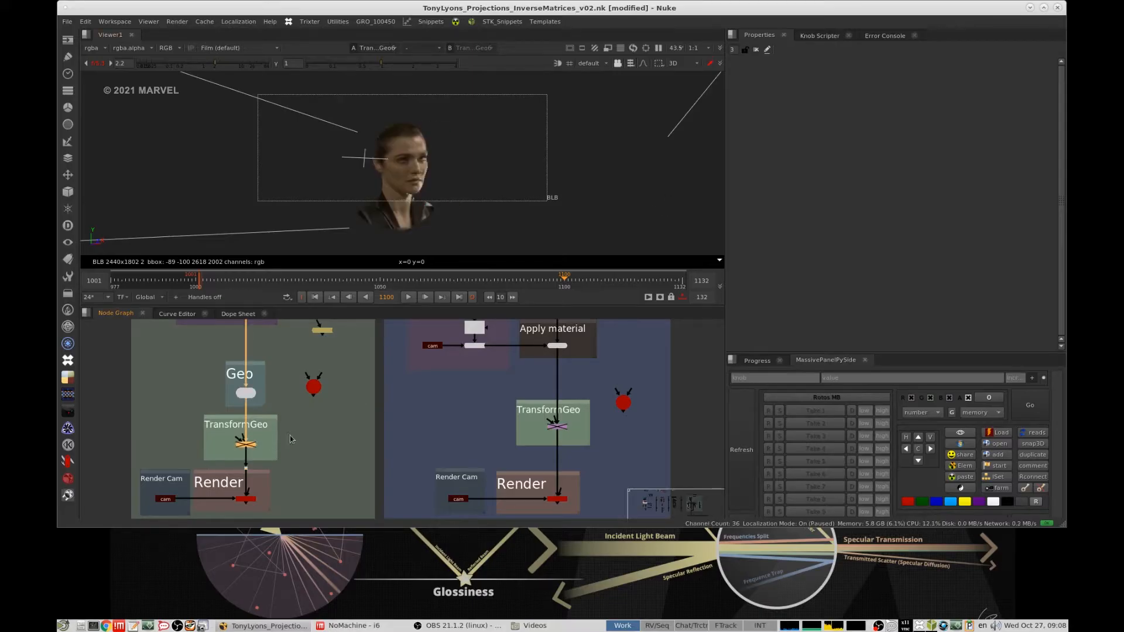
key(d)
- View the first setup's ScanlineRender in 2D with the viewer gain at 12.5 and disable its TransformGeo
middle_drag(291, 439, 342, 408)
click(297, 467)
key(1)
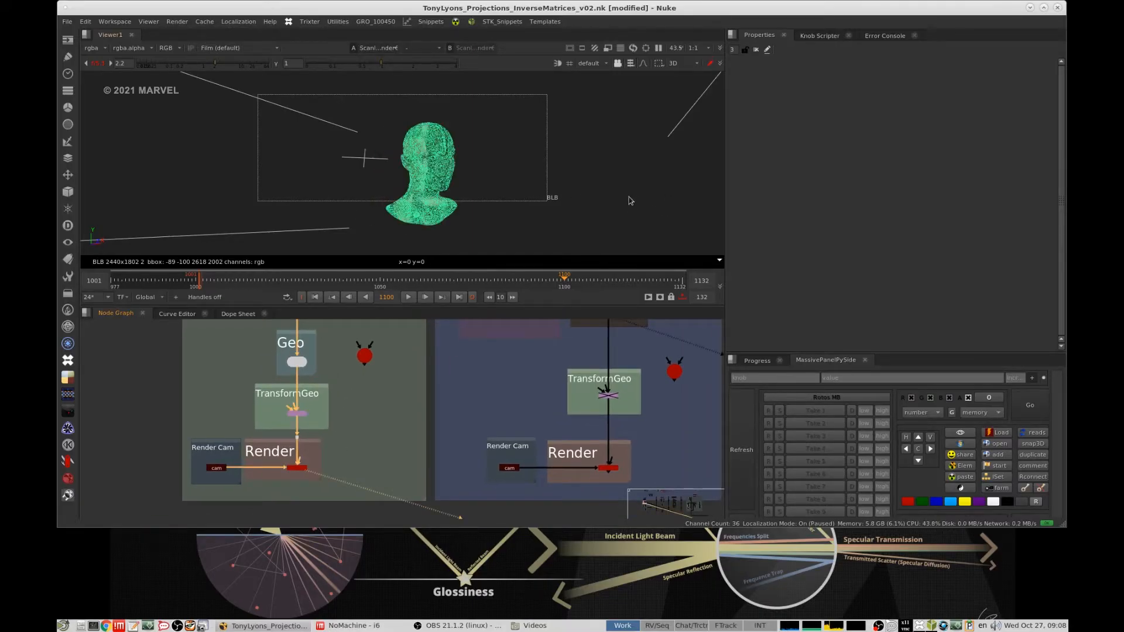
key(Tab)
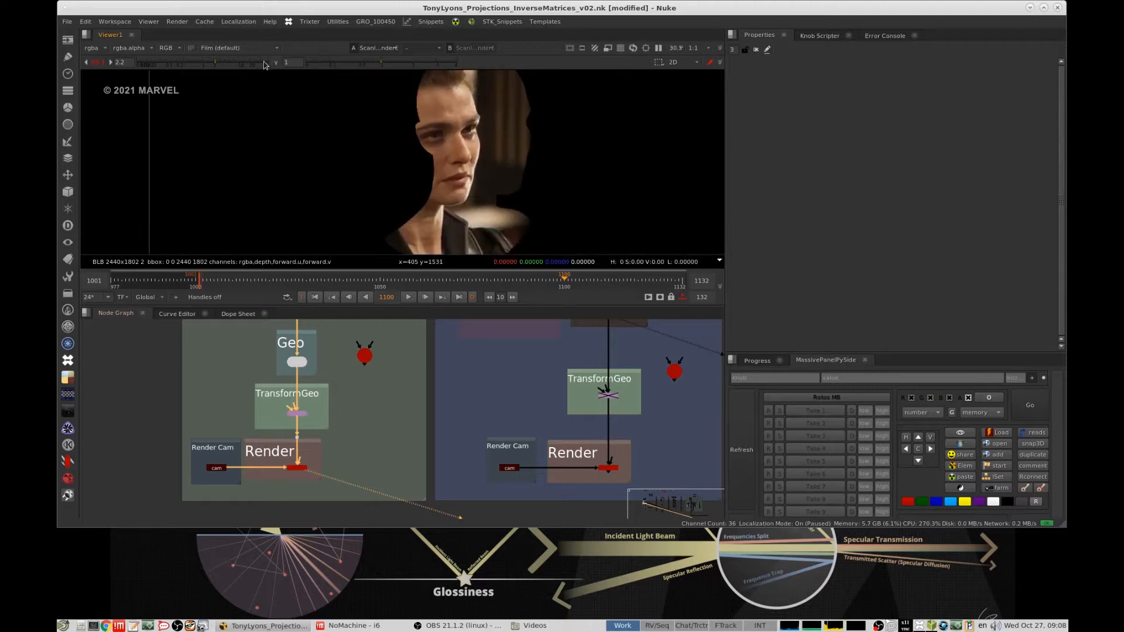
click(249, 63)
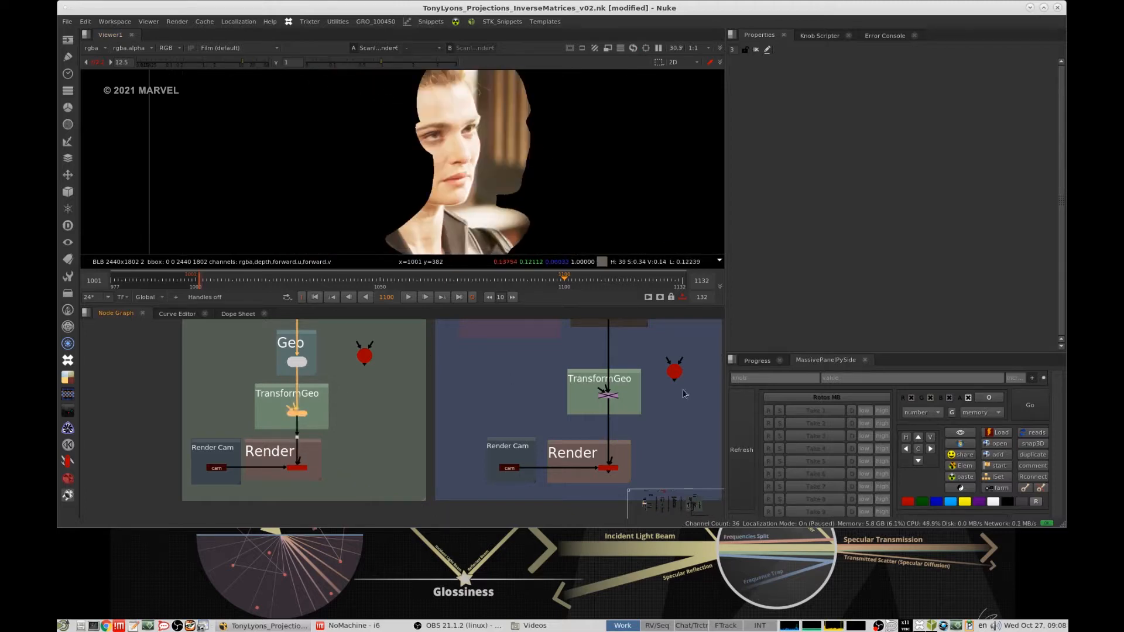
key(d)
drag(541, 357, 677, 430)
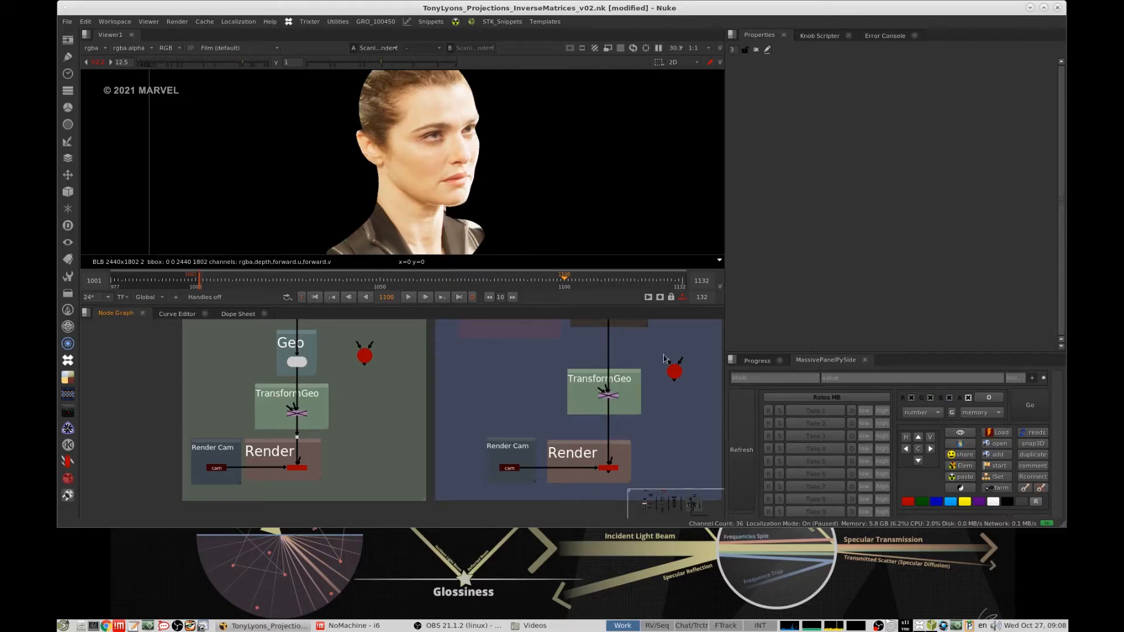
- Go to the UVProject with Geo setup of Projection Method 02 and view its Material's LensDist output with the gain at 3.2
scroll(477, 375, down, 4)
mouse_move(465, 400)
middle_down()
mouse_move(462, 371)
mouse_move(491, 327)
mouse_move(482, 404)
mouse_move(444, 383)
middle_up()
scroll(440, 389, down, 2)
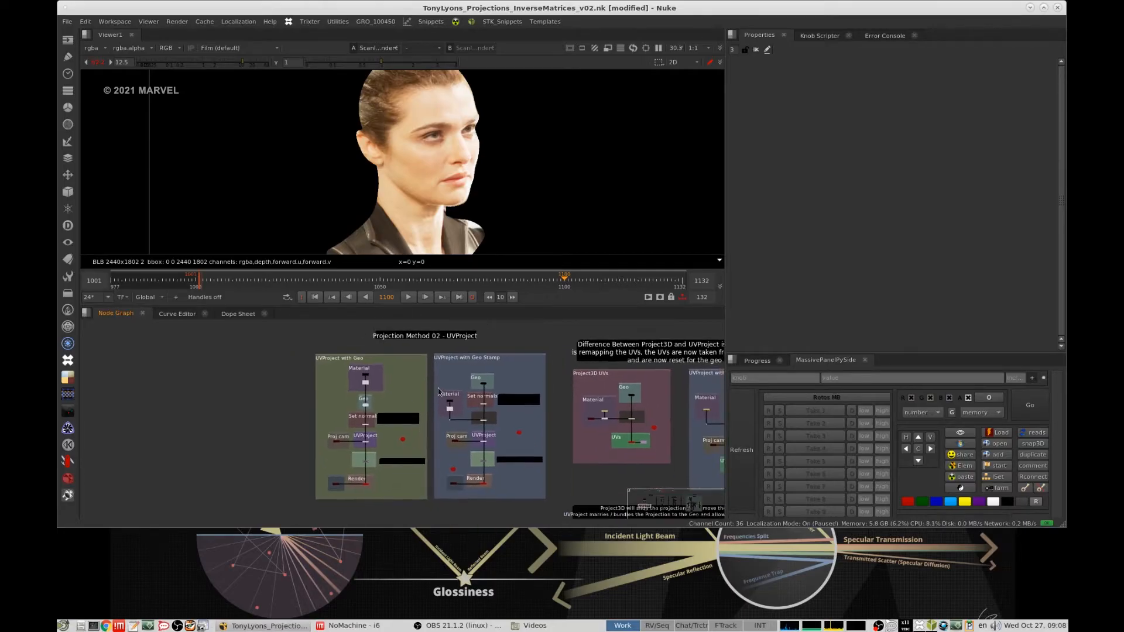
scroll(427, 417, up, 2)
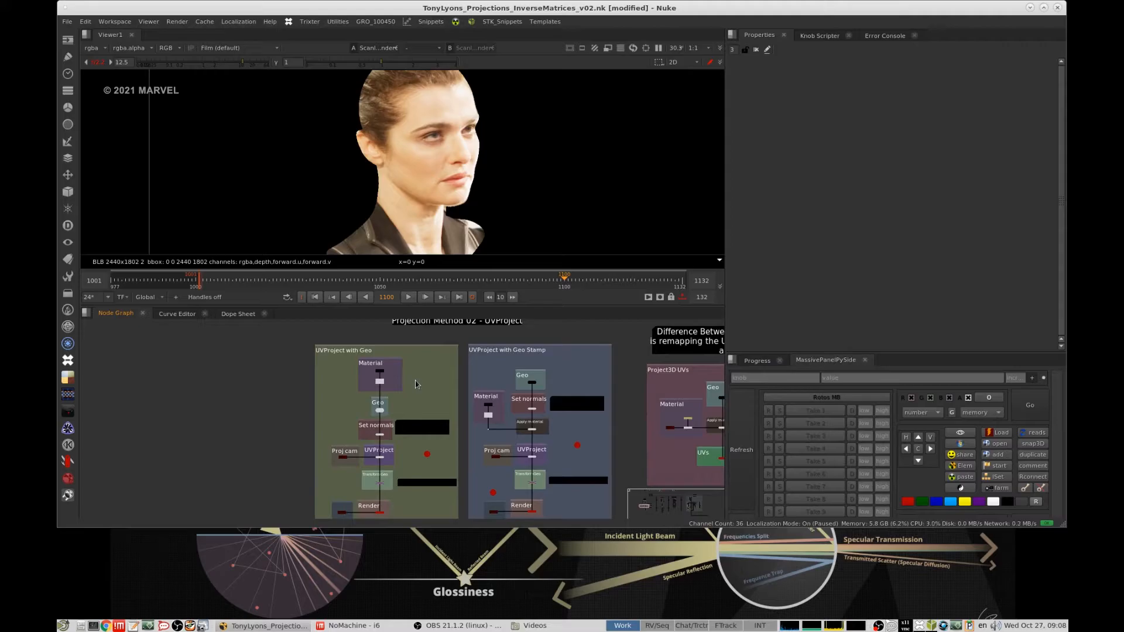
middle_drag(384, 386, 392, 413)
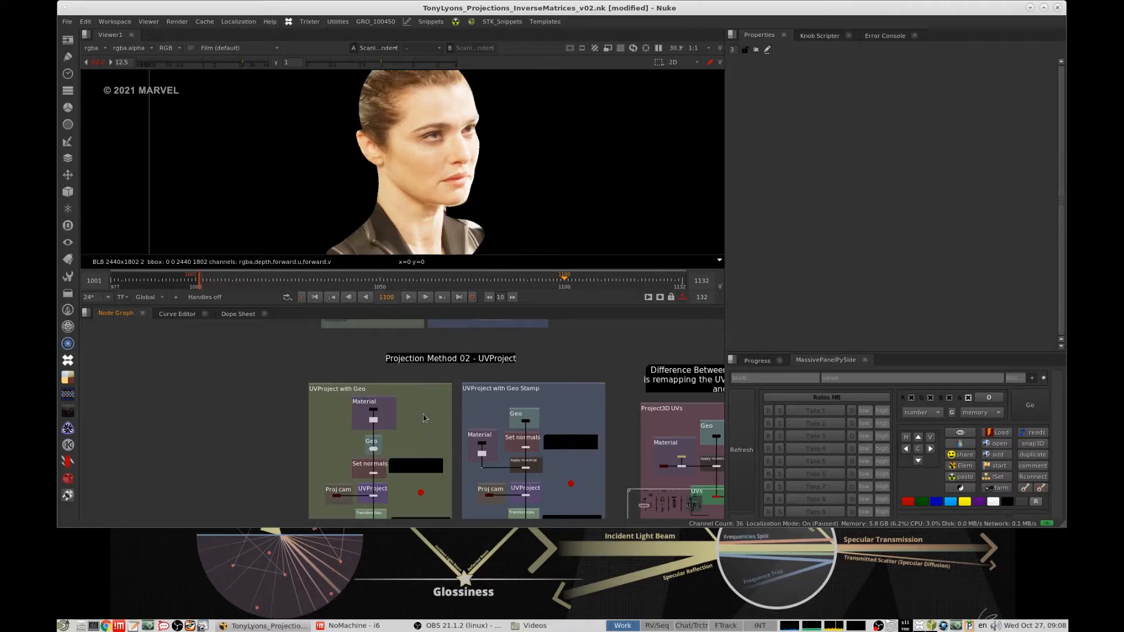
scroll(425, 422, up, 5)
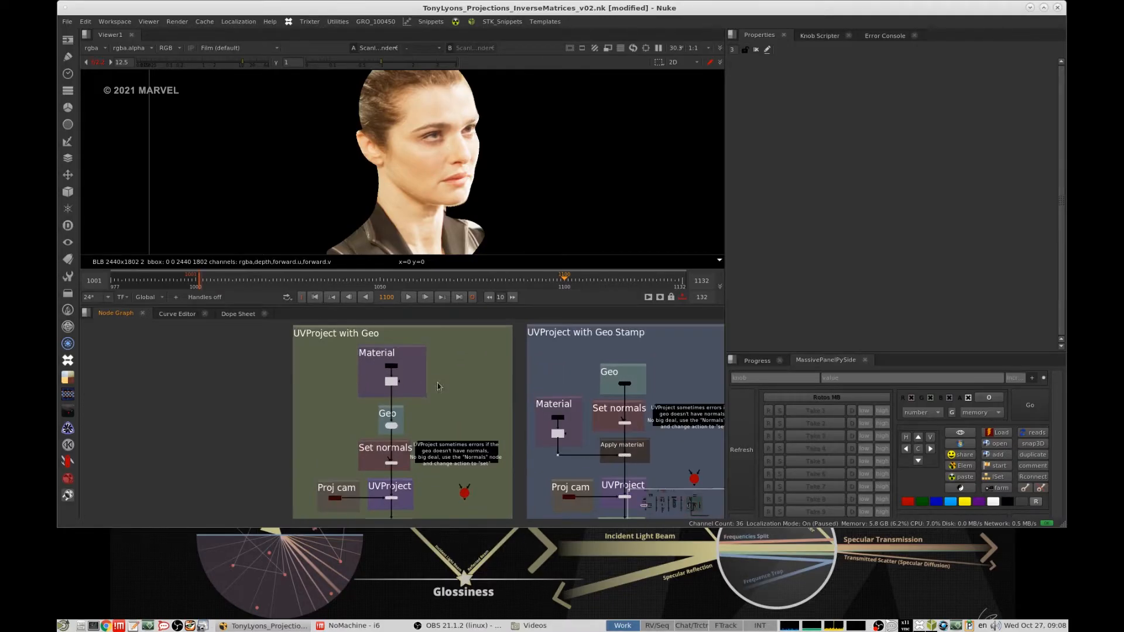
key(1)
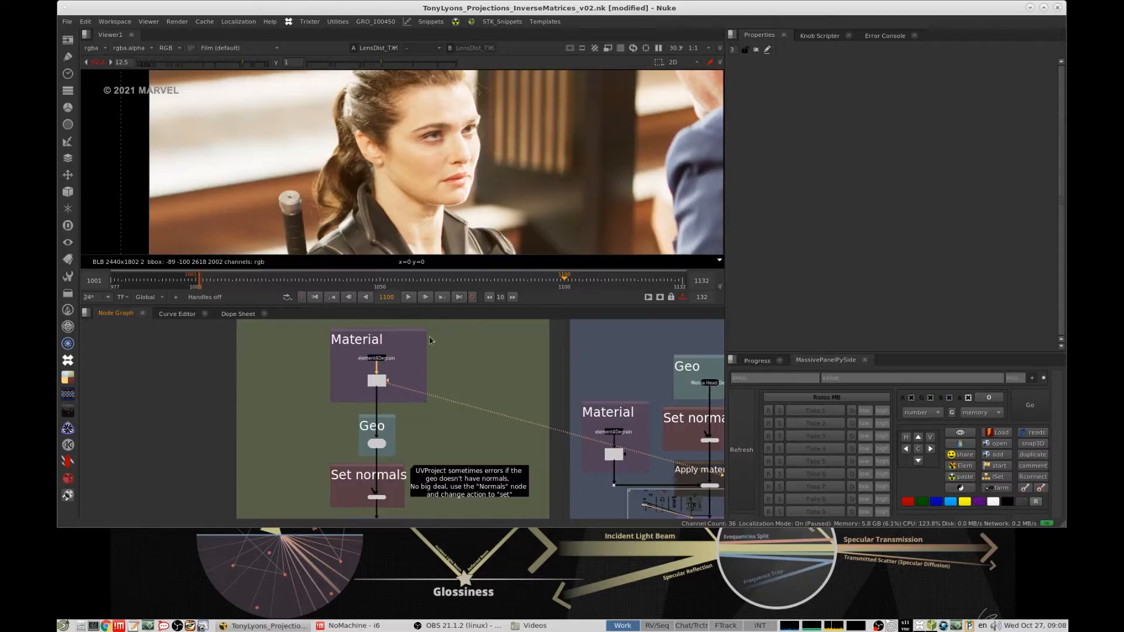
click(220, 62)
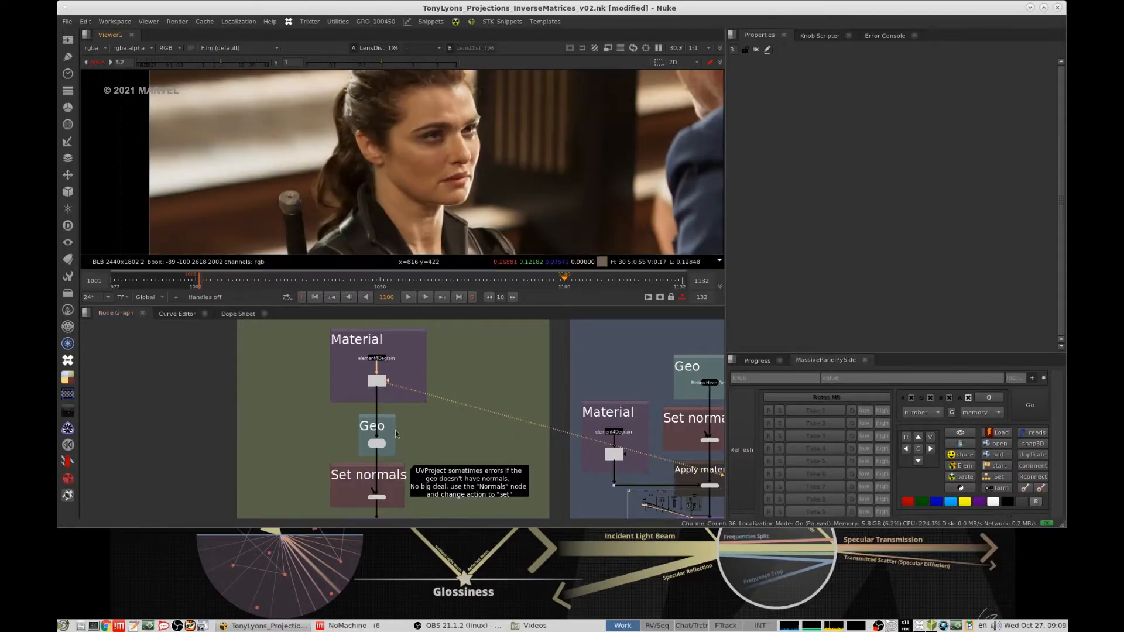
- View the ReadGeo9 head geometry of the UVProject with Geo setup in 3D
middle_drag(395, 430, 417, 391)
scroll(423, 405, up, 2)
drag(352, 427, 495, 378)
scroll(493, 378, down, 5)
middle_drag(494, 378, 532, 371)
scroll(534, 360, up, 3)
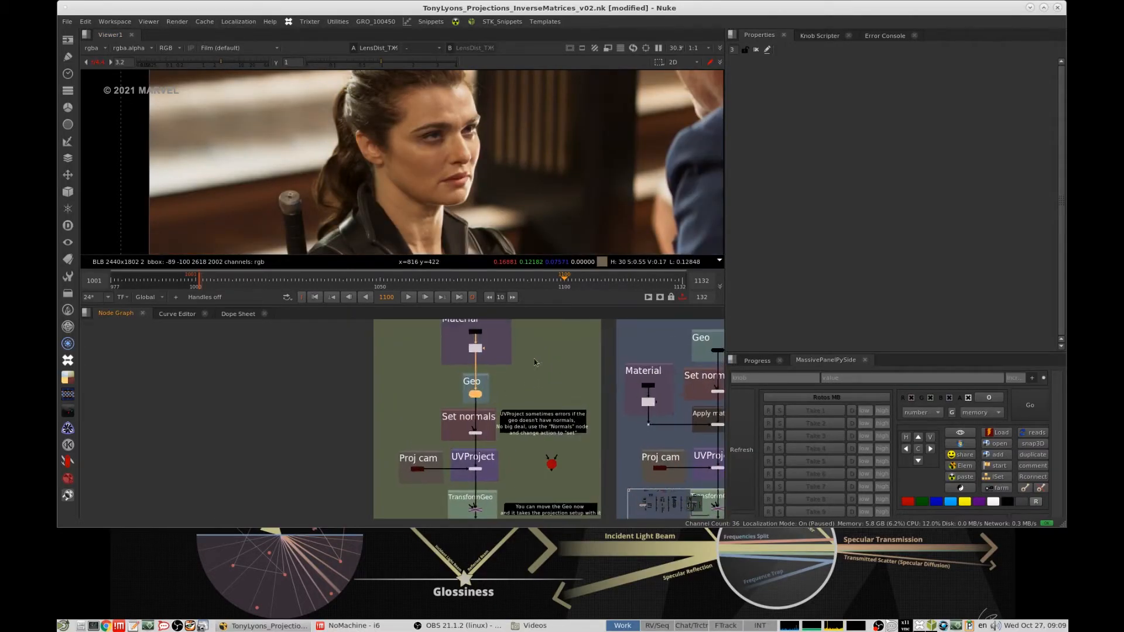
scroll(534, 362, up, 3)
key(1)
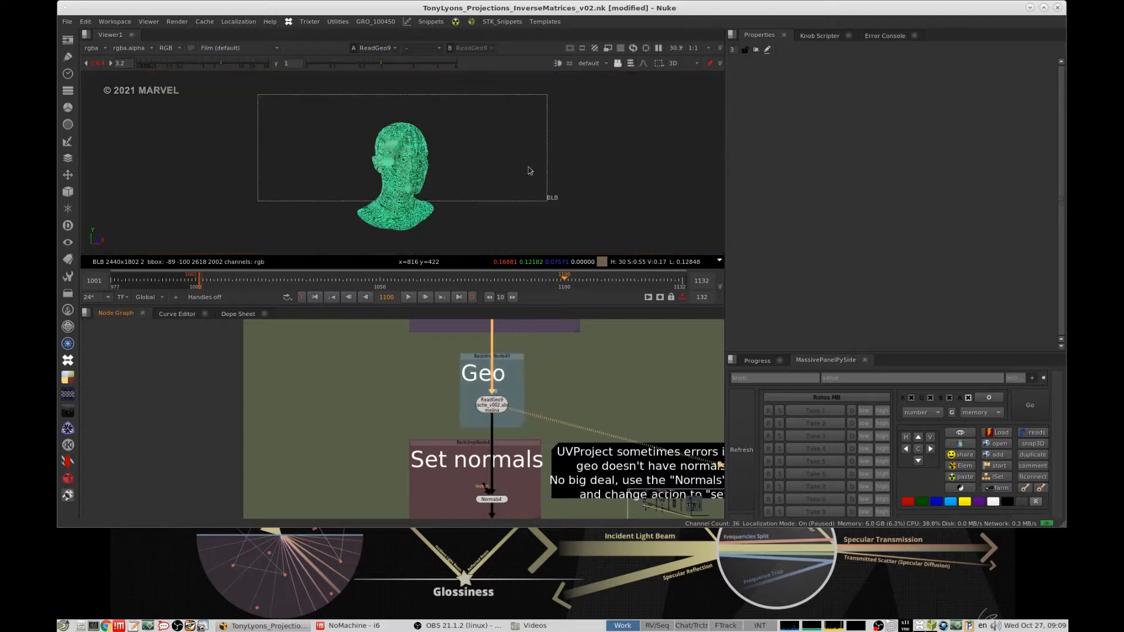
- Examine how the Material connects through Geo to the Set normals section in the UVProject with Geo setup
middle_drag(557, 378, 510, 442)
scroll(511, 442, down, 4)
scroll(512, 436, up, 2)
middle_drag(553, 409, 517, 420)
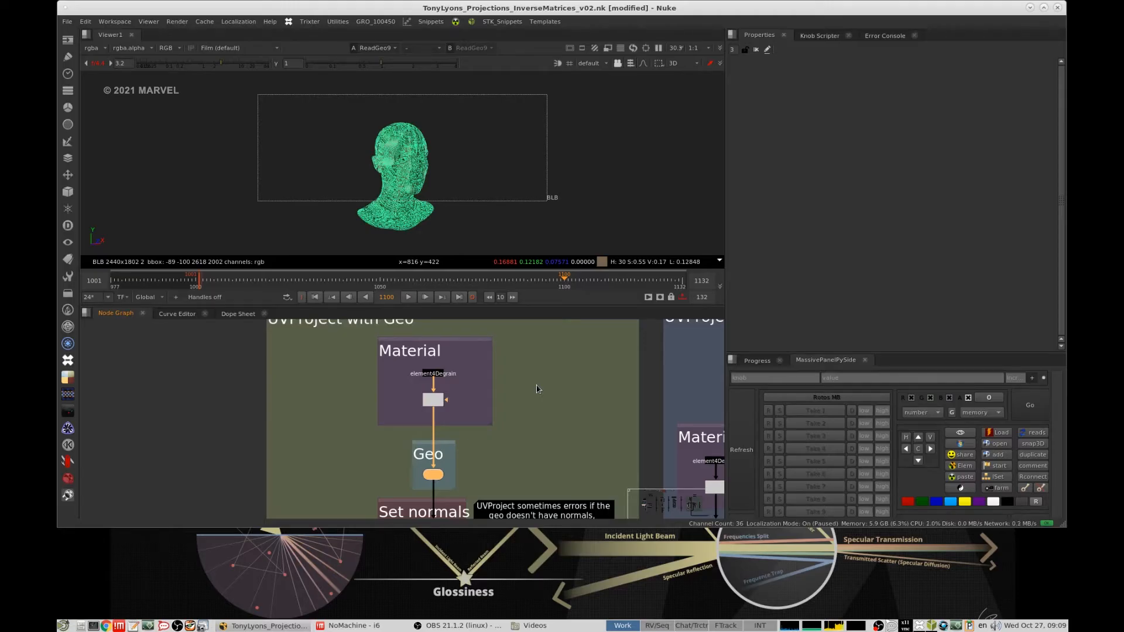
drag(481, 383, 387, 418)
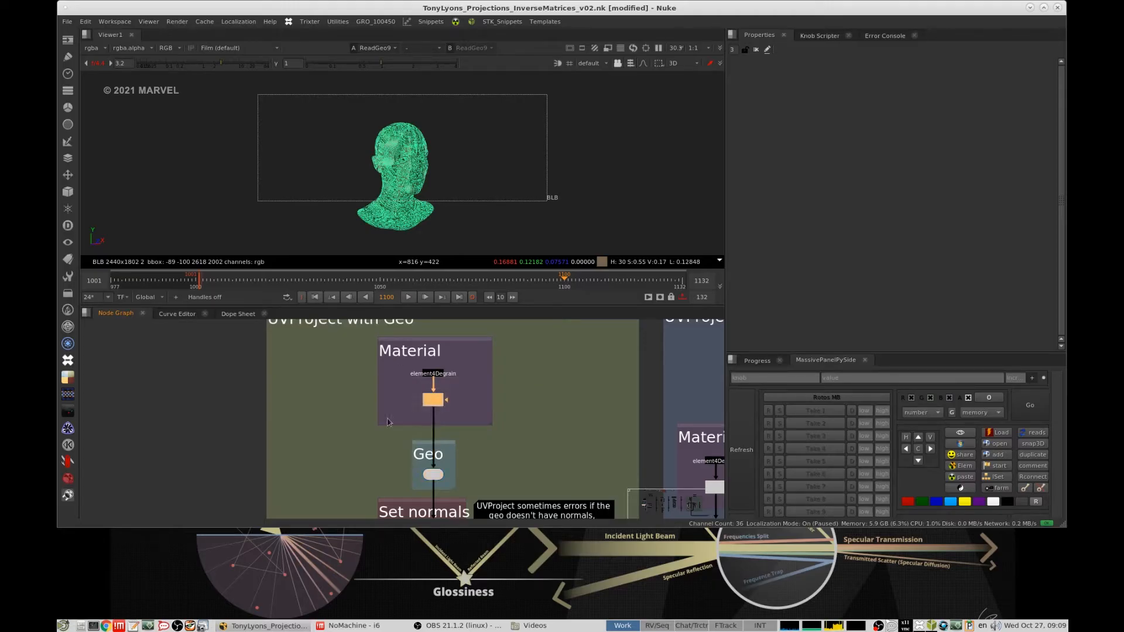
middle_drag(468, 491, 491, 427)
scroll(492, 428, up, 2)
drag(568, 372, 364, 430)
click(516, 361)
- Read the note about missing normals beside the Set normals backdrop and open the properties of Normals4
middle_drag(519, 450, 521, 397)
drag(498, 413, 410, 460)
scroll(476, 464, up, 1)
scroll(539, 438, up, 1)
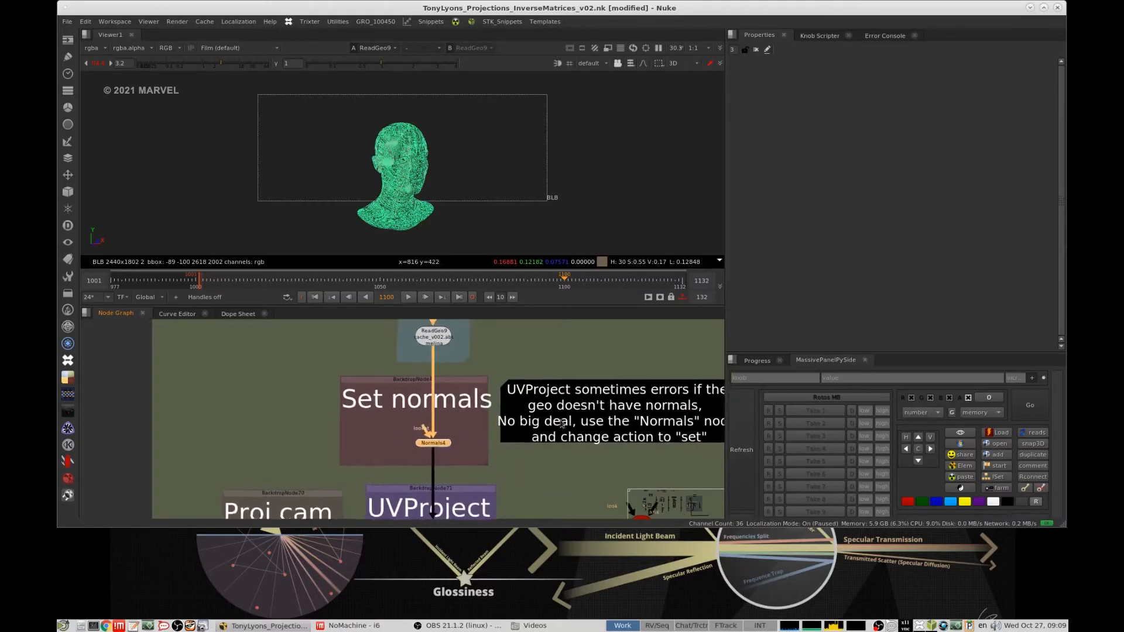
middle_drag(575, 422, 508, 406)
drag(516, 408, 525, 416)
scroll(379, 421, up, 1)
middle_drag(380, 422, 495, 430)
double_click(477, 436)
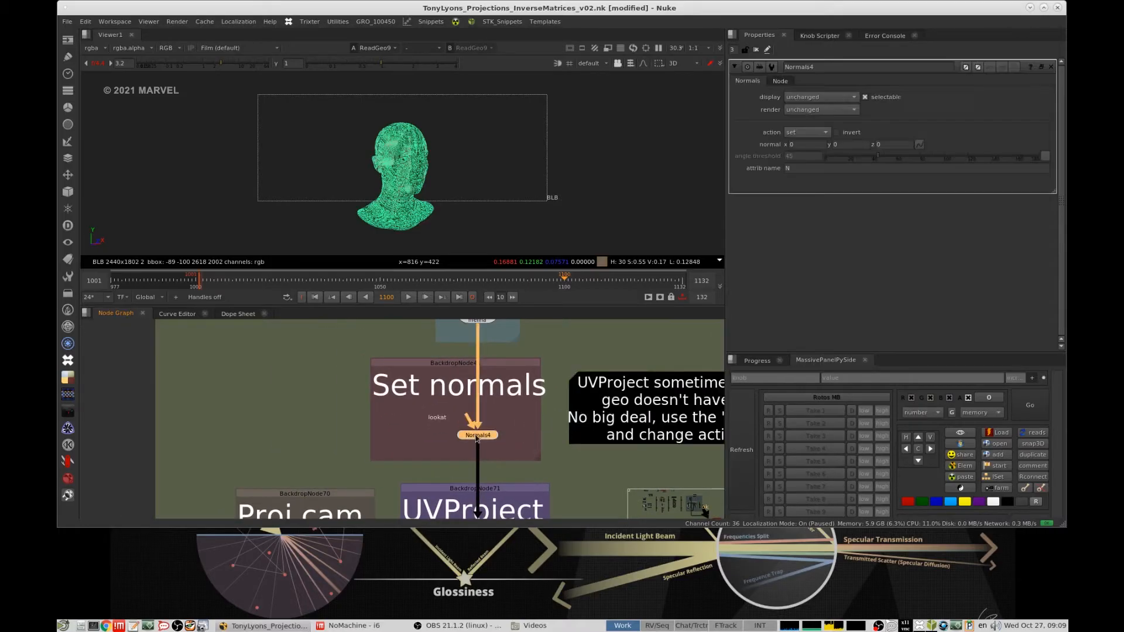
- Try out a separate Normals node beside the Set normals section with its action changed to set, and delete it
middle_drag(426, 432, 505, 427)
key(Tab)
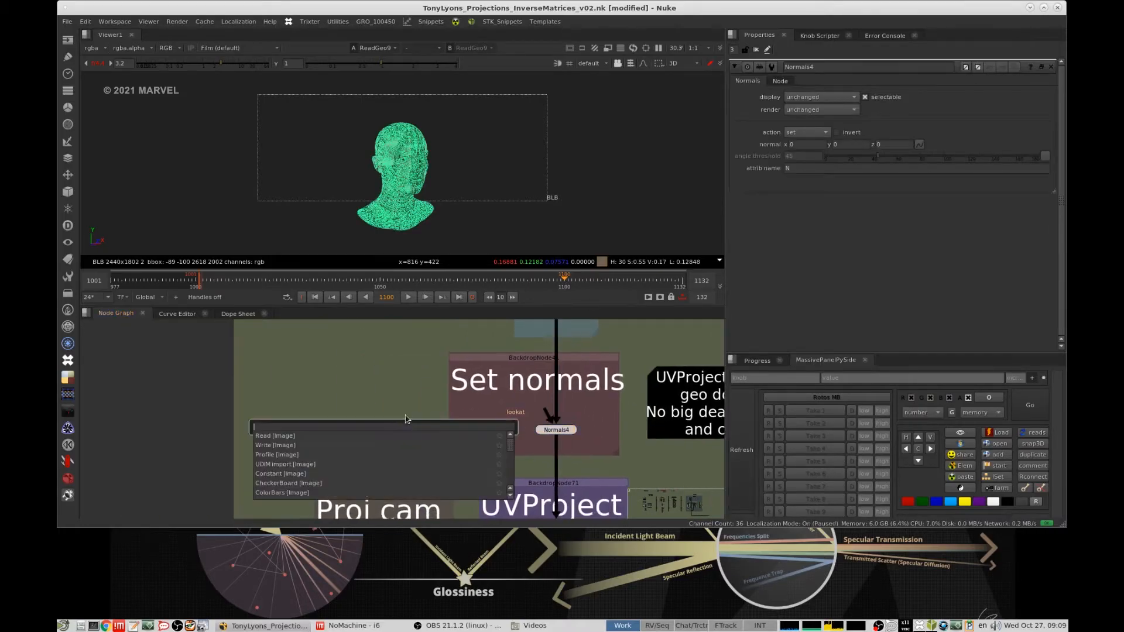
text(norma)
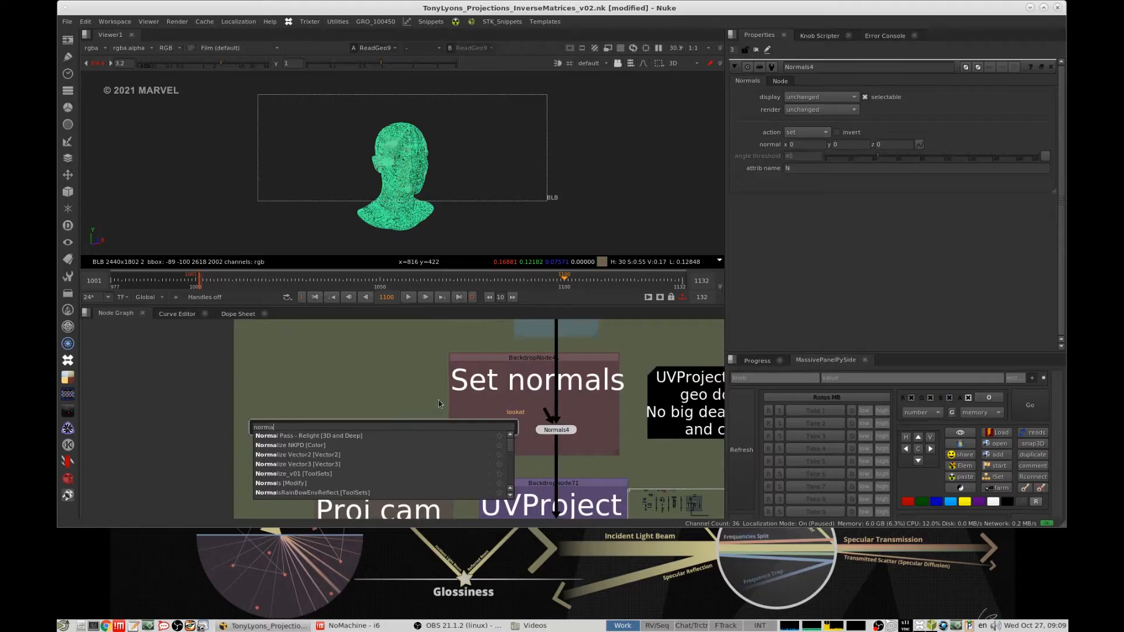
text(ls)
click(291, 438)
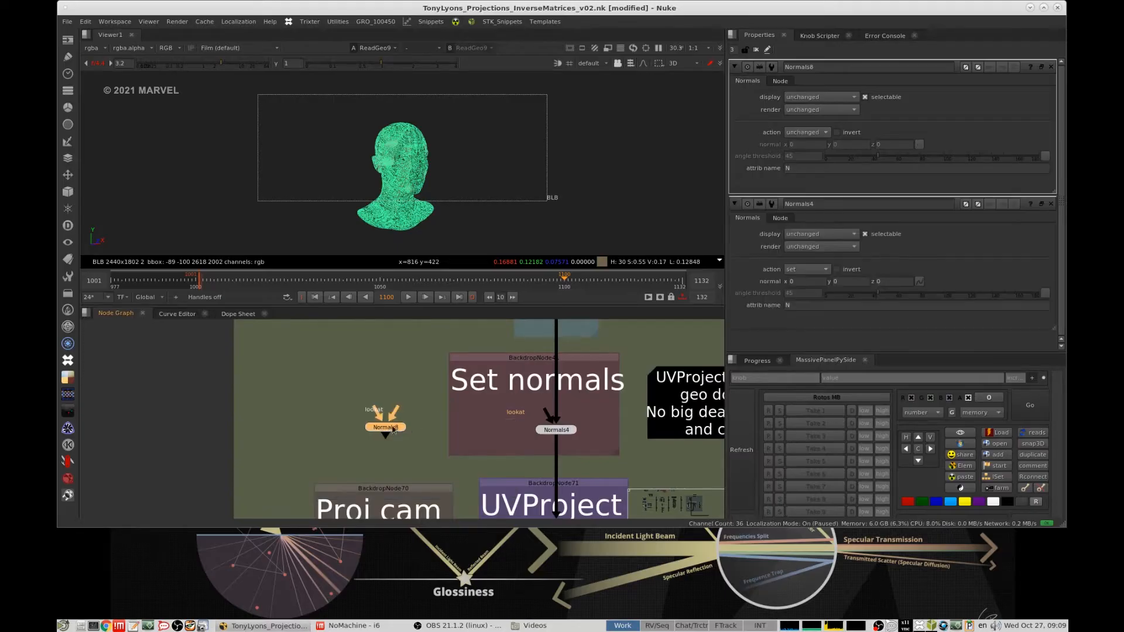
click(807, 132)
click(820, 145)
mouse_move(385, 427)
mouse_down()
mouse_move(426, 420)
mouse_move(383, 420)
mouse_up()
key(Delete)
- View the output of the Normals4 node in 3D
middle_drag(565, 432, 510, 320)
click(496, 422)
key(1)
click(495, 399)
- View the UVProject6 output in 3D and inspect the Proj cam connected to its axis/cam input
drag(540, 428, 430, 487)
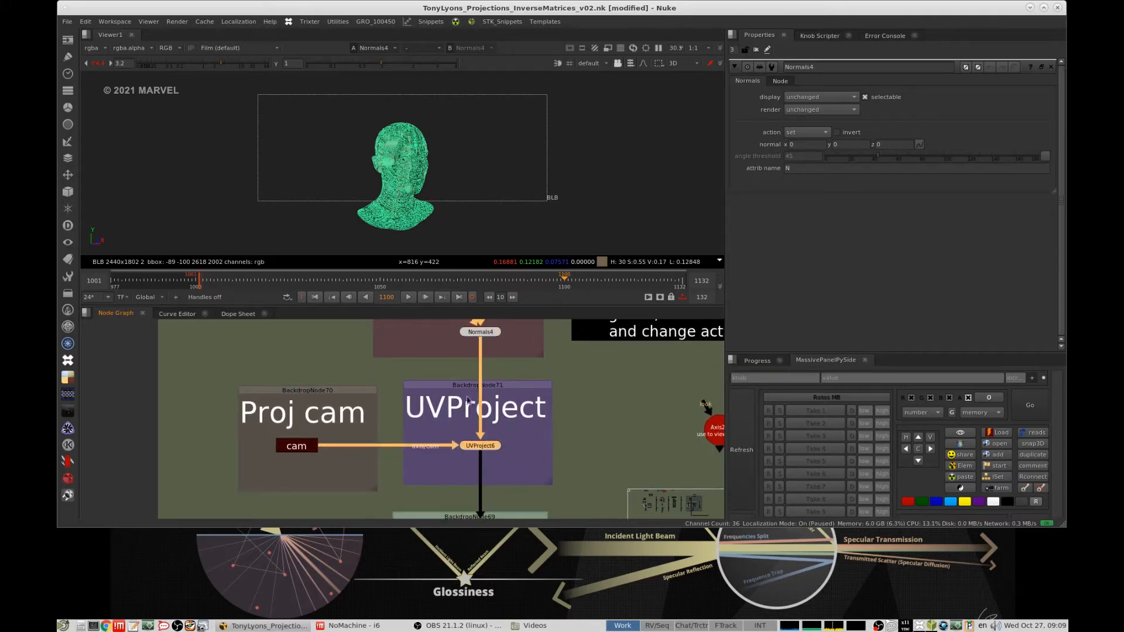
scroll(444, 429, down, 5)
middle_drag(468, 400, 488, 416)
scroll(480, 447, up, 3)
click(335, 347)
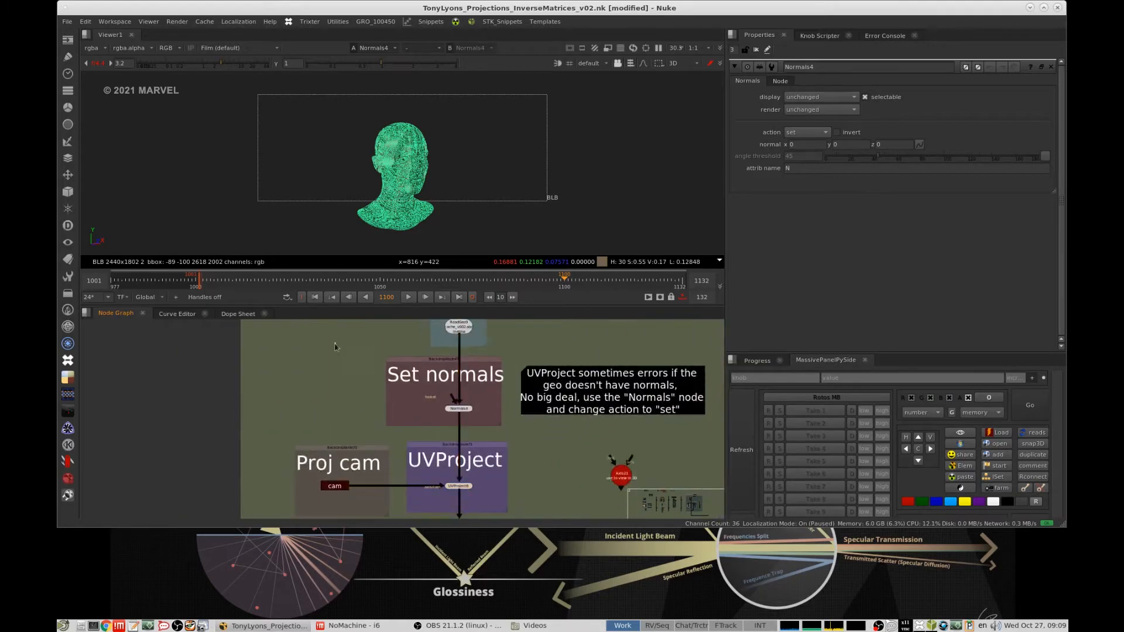
drag(335, 345, 538, 440)
middle_drag(538, 440, 584, 370)
drag(556, 396, 454, 450)
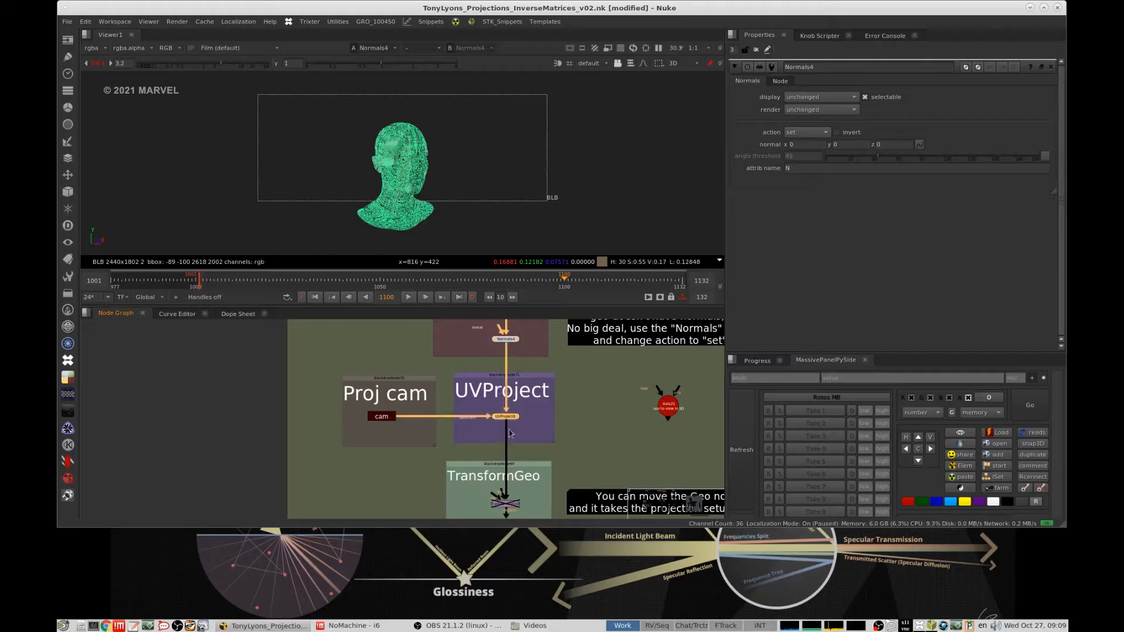
key(1)
scroll(448, 409, up, 4)
drag(641, 399, 561, 430)
drag(444, 332, 183, 500)
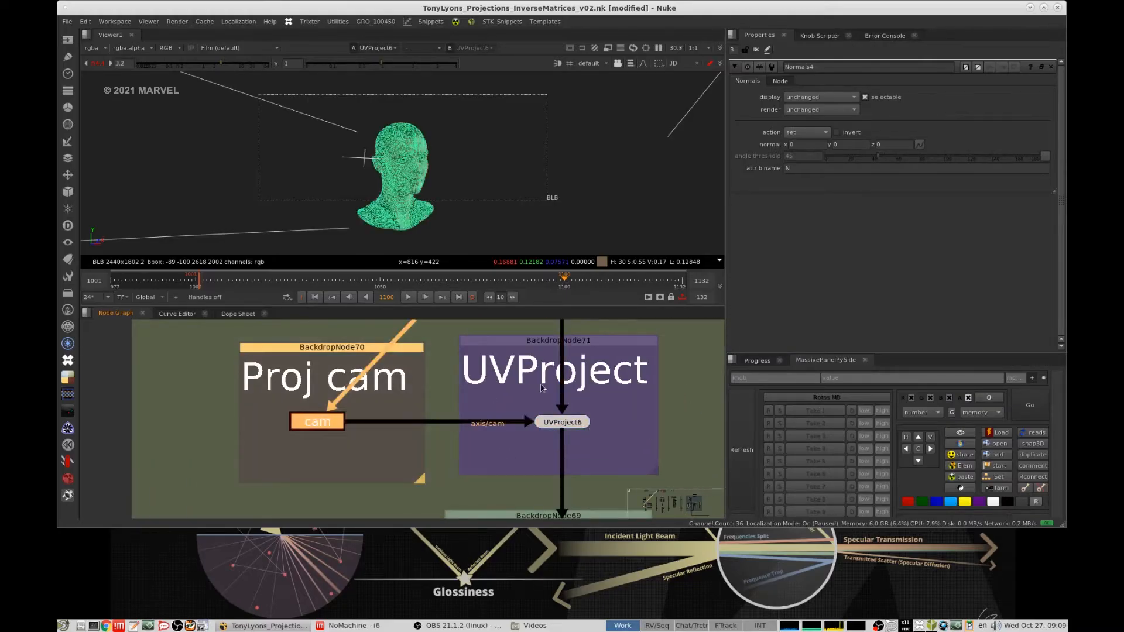
- Examine the Material section of the Projection Method 01 setup, where Project3D acts as a material, for comparison with UVProject
scroll(488, 457, down, 6)
middle_drag(553, 366, 531, 418)
scroll(531, 418, down, 5)
middle_drag(530, 346, 515, 508)
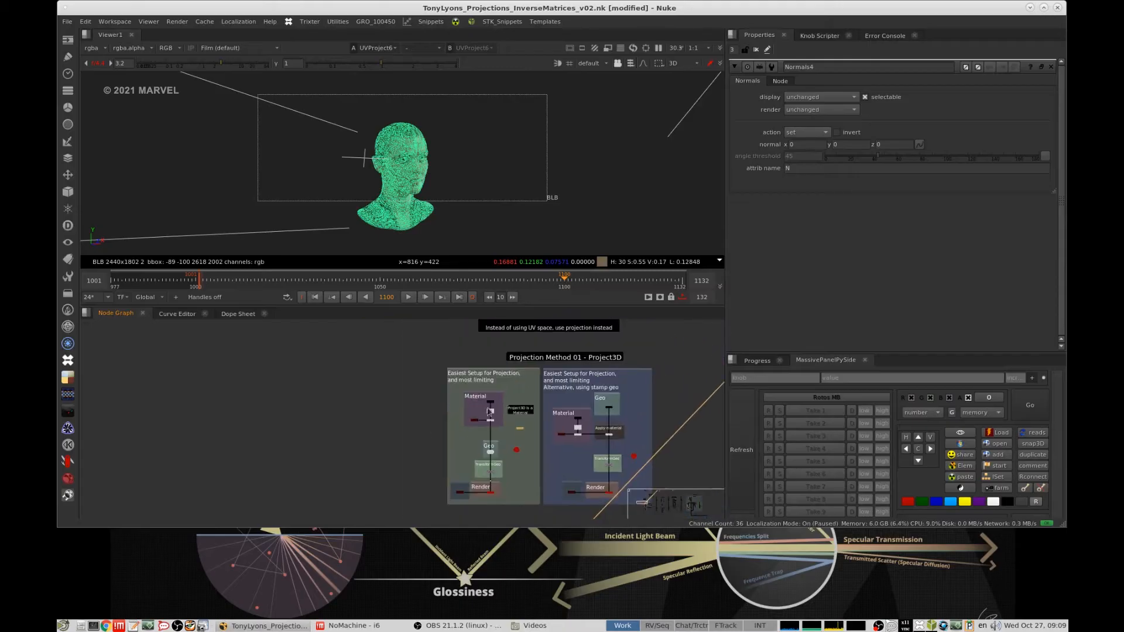
scroll(530, 430, up, 6)
middle_drag(551, 429, 550, 382)
scroll(551, 383, up, 2)
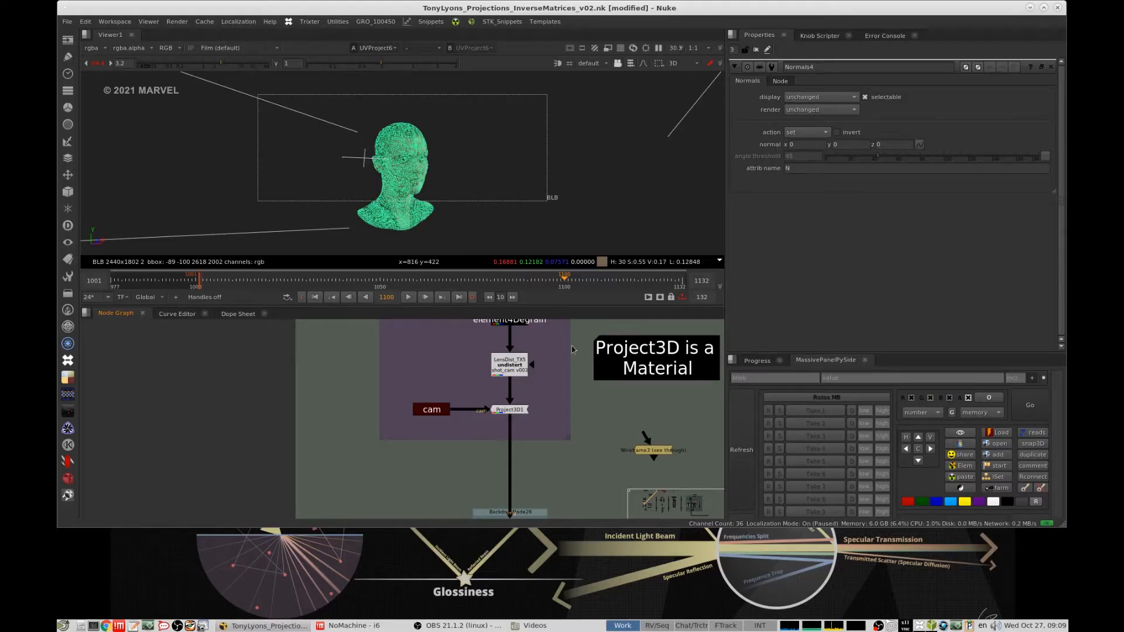
scroll(541, 424, down, 7)
mouse_move(540, 445)
middle_down()
mouse_move(556, 357)
mouse_move(547, 313)
mouse_move(550, 459)
middle_up()
scroll(547, 428, up, 1)
- Return to the UVProject with Geo setup and select its UVProject node
scroll(550, 462, up, 5)
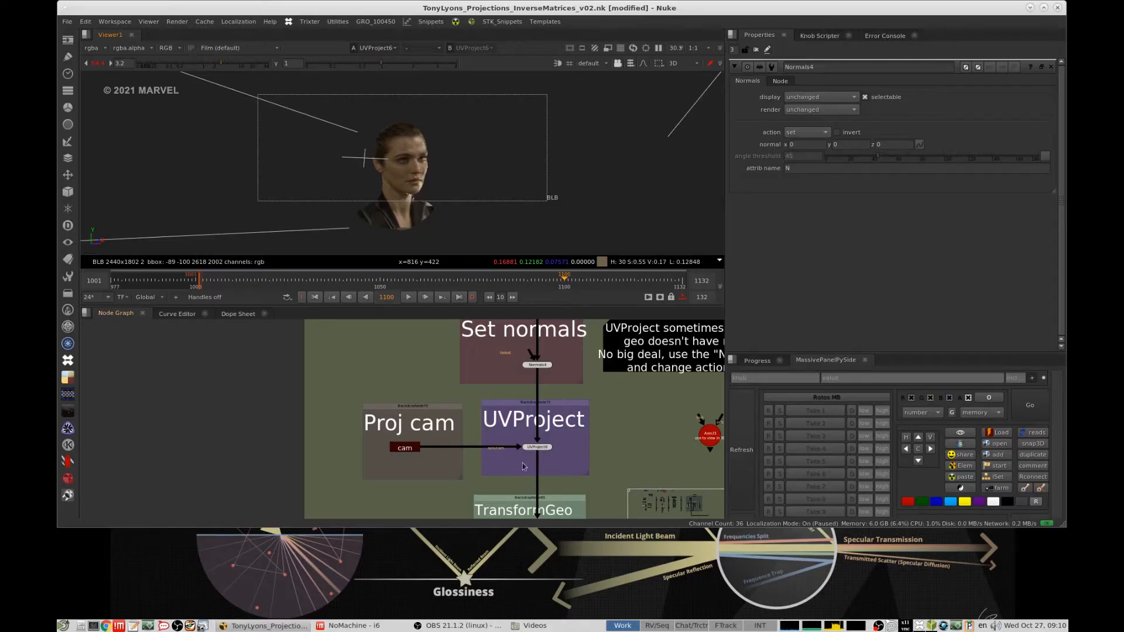
middle_drag(522, 467, 517, 441)
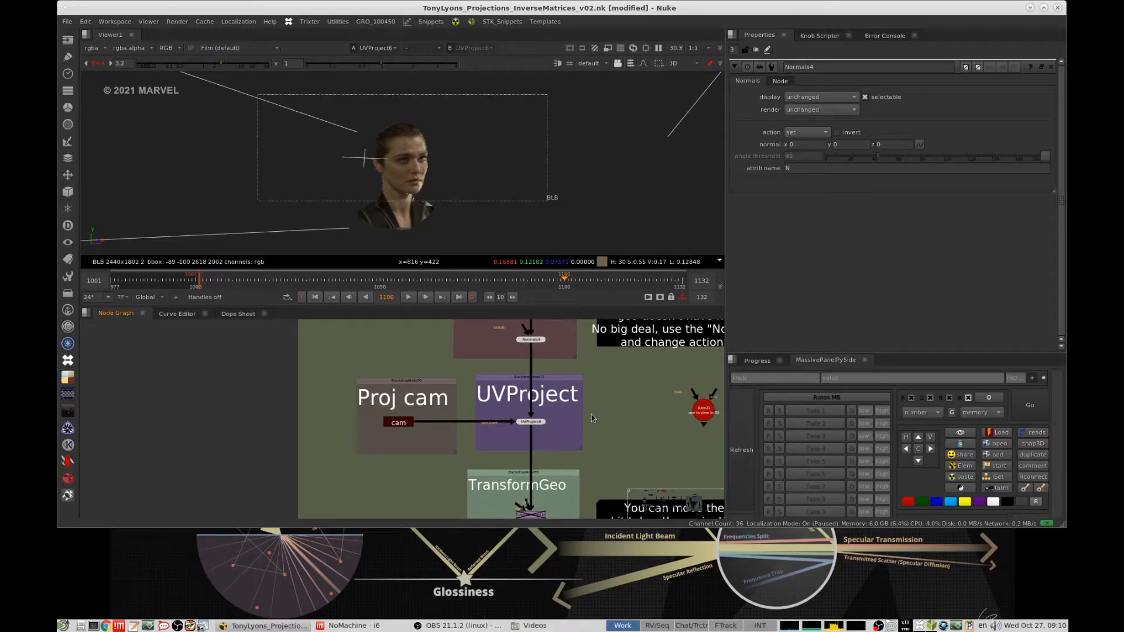
middle_drag(606, 412, 580, 415)
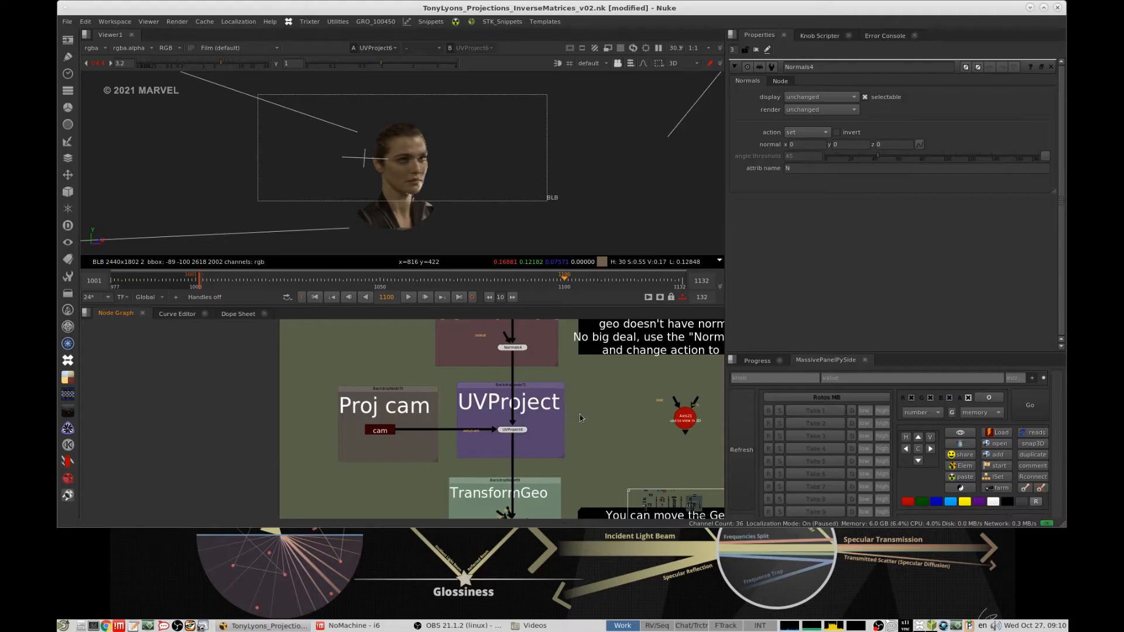
click(516, 432)
- Place a copy of the Project3D setup's head ReadGeo outside the backdrop and connect a new see-through Wireframe shader to it
scroll(575, 422, down, 6)
middle_drag(612, 324, 570, 490)
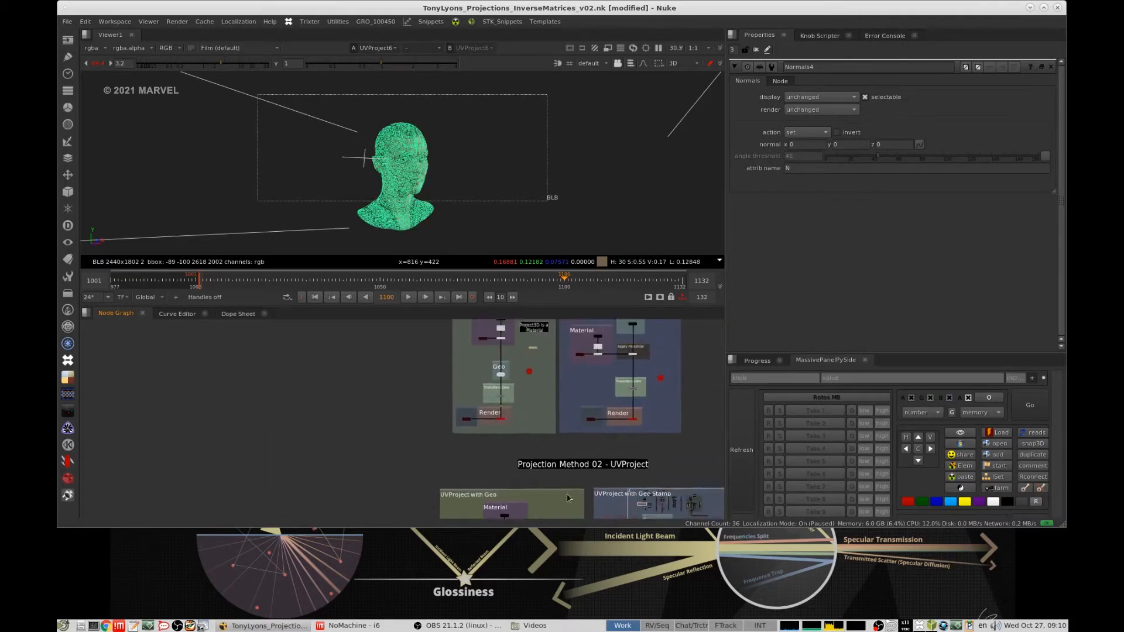
middle_drag(561, 352, 571, 394)
scroll(475, 465, up, 6)
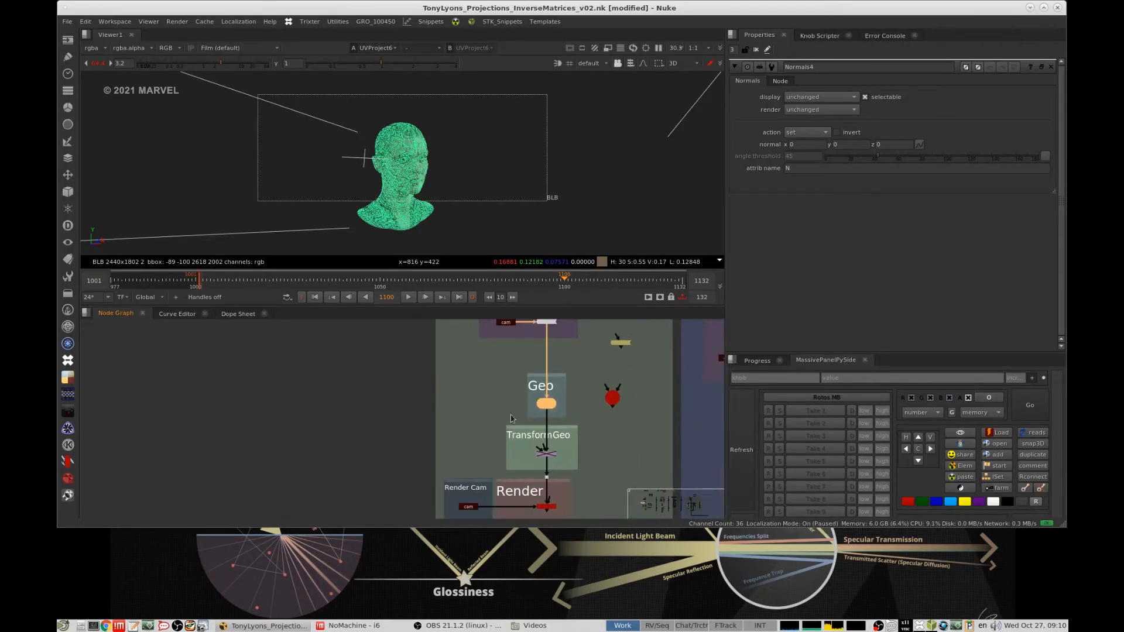
scroll(375, 381, up, 3)
key(Tab)
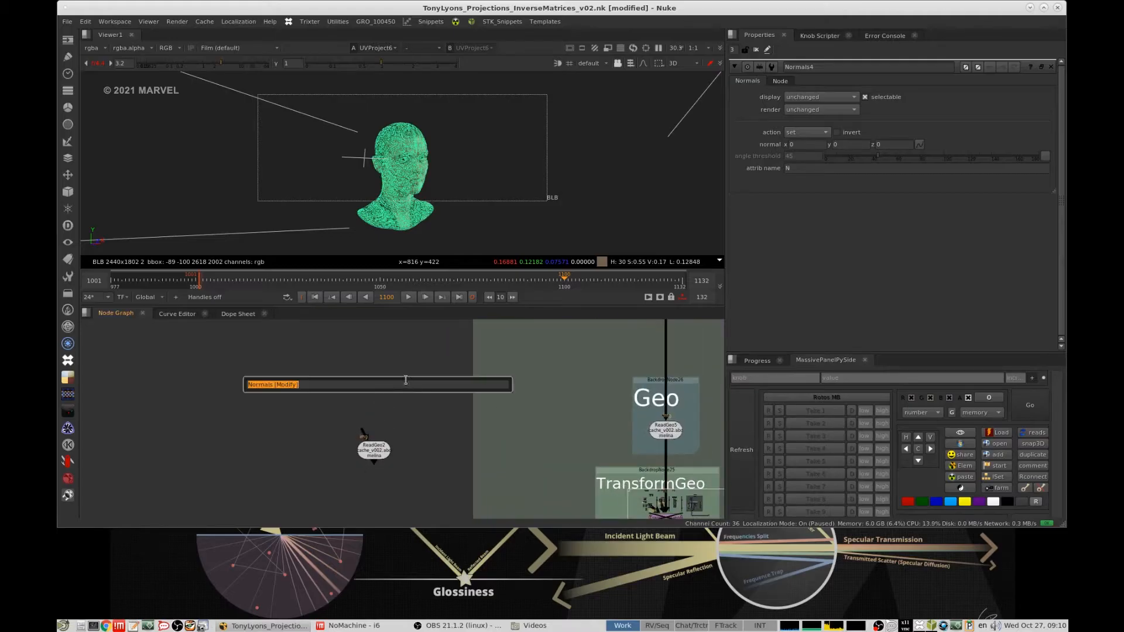
text(wireframe)
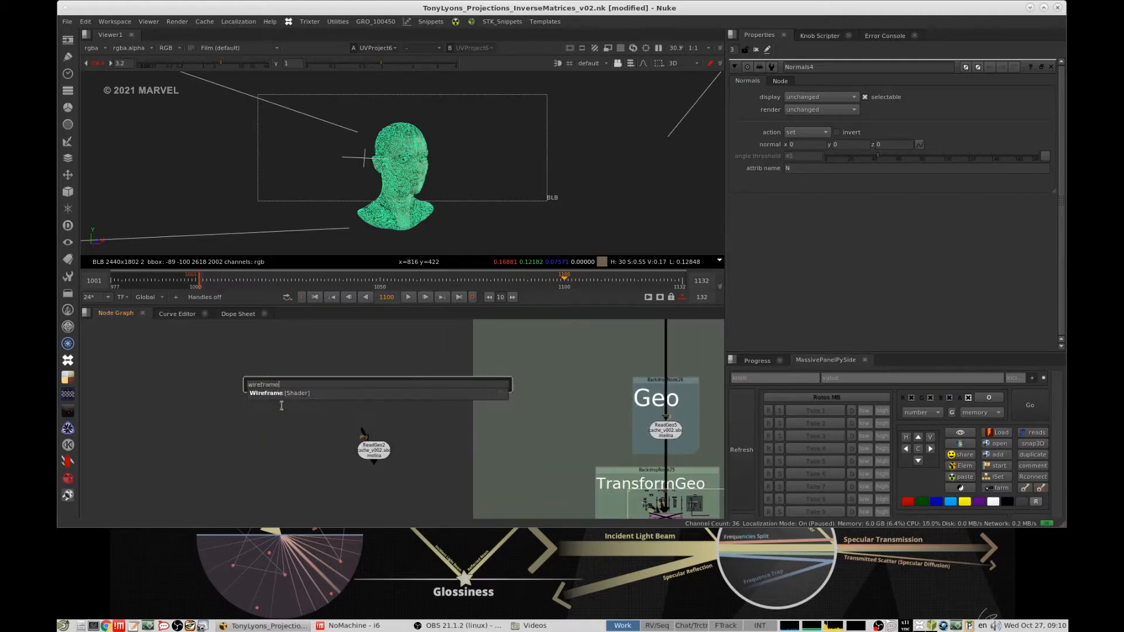
key(Return)
drag(373, 376, 375, 413)
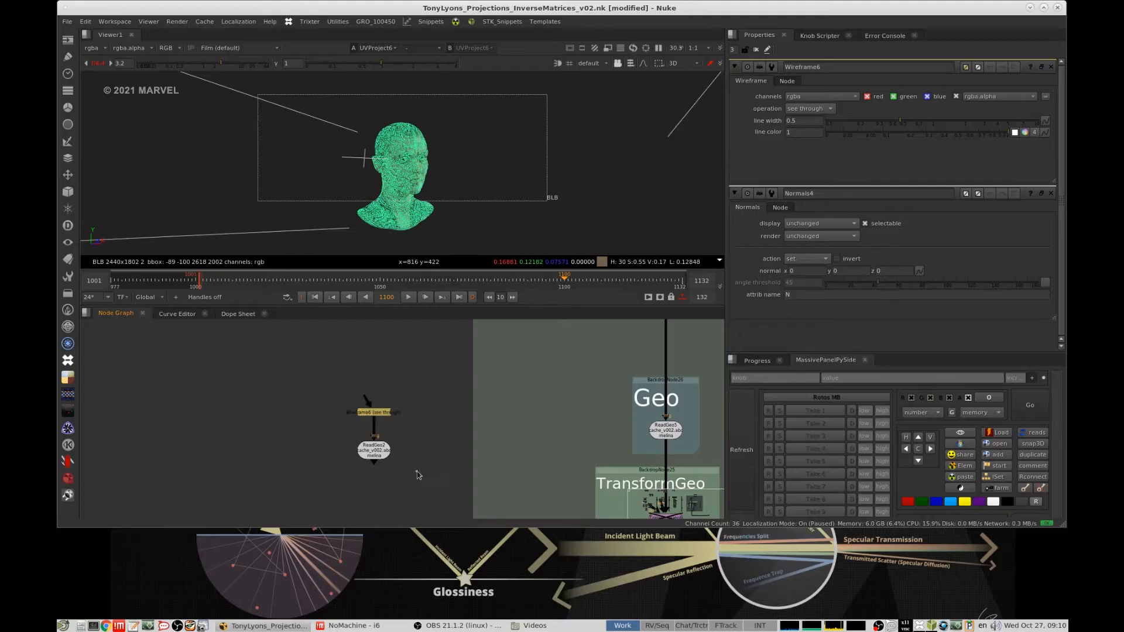
- Duplicate the Render Cam and Render sections and connect the copied ScanlineRender below the wireframed ReadGeo
key(Tab)
key(Escape)
middle_drag(629, 516, 464, 355)
drag(273, 375, 611, 521)
key(ctrl+c)
middle_drag(299, 352, 496, 428)
click(372, 424)
key(ctrl+v)
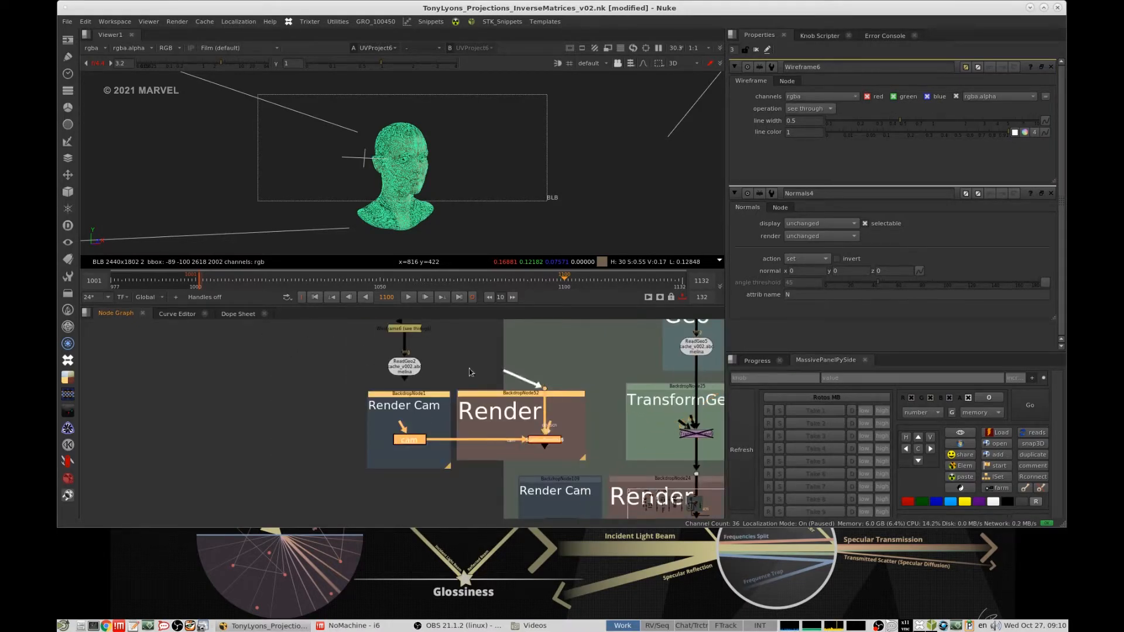
drag(544, 440, 403, 456)
- Set the copied ScanlineRender's projection mode to uv and show its render in the 2D view
click(404, 457)
double_click(403, 458)
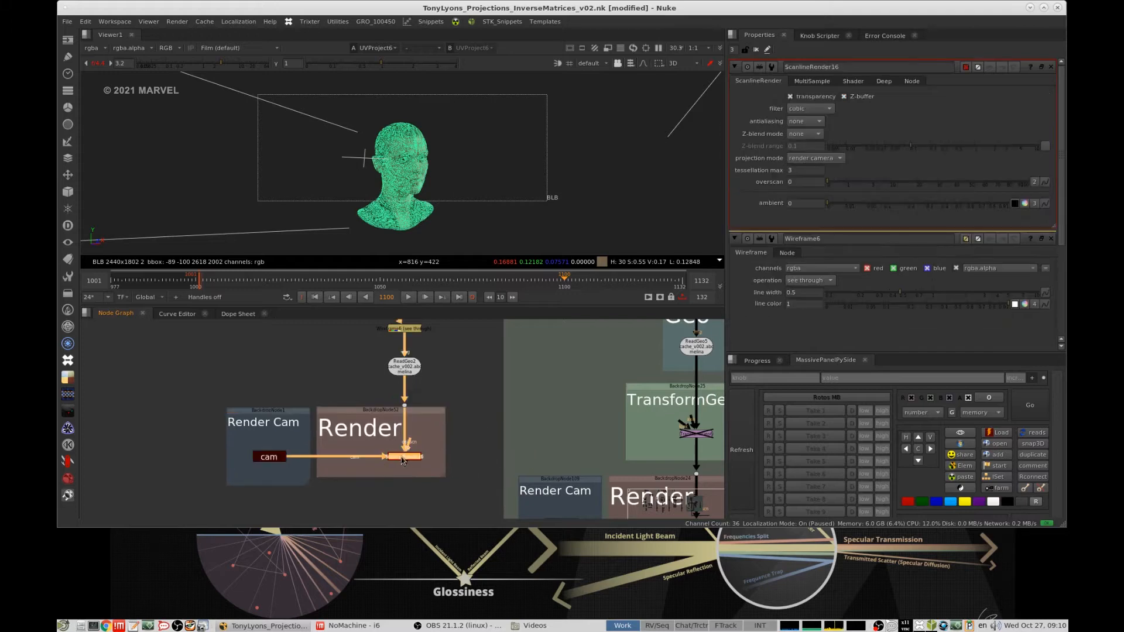
key(1)
click(815, 158)
click(822, 146)
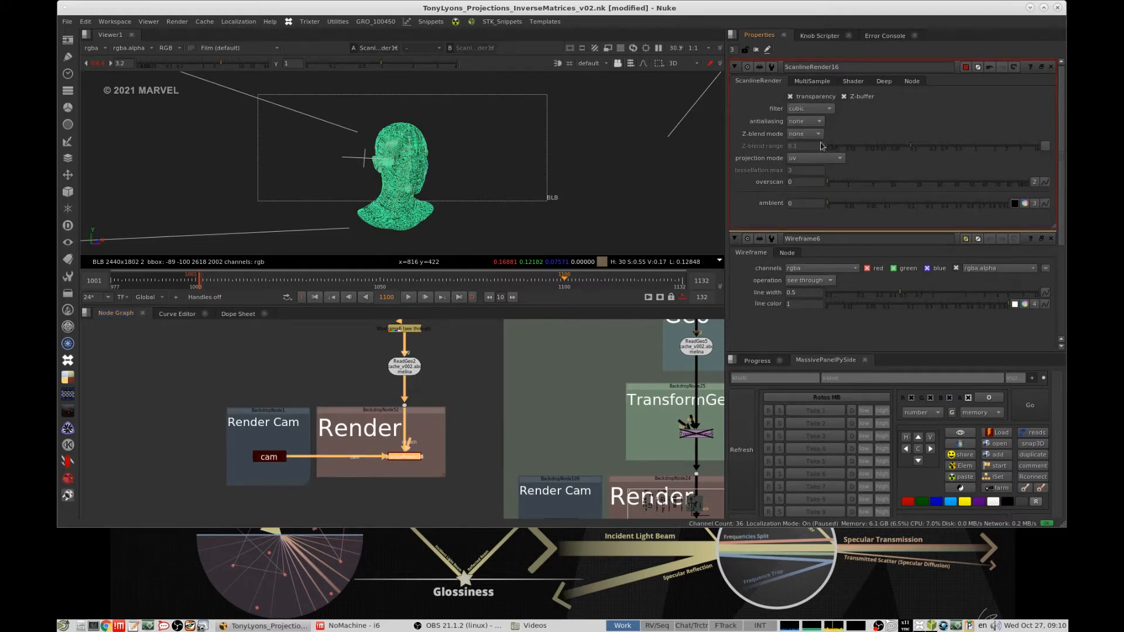
click(359, 479)
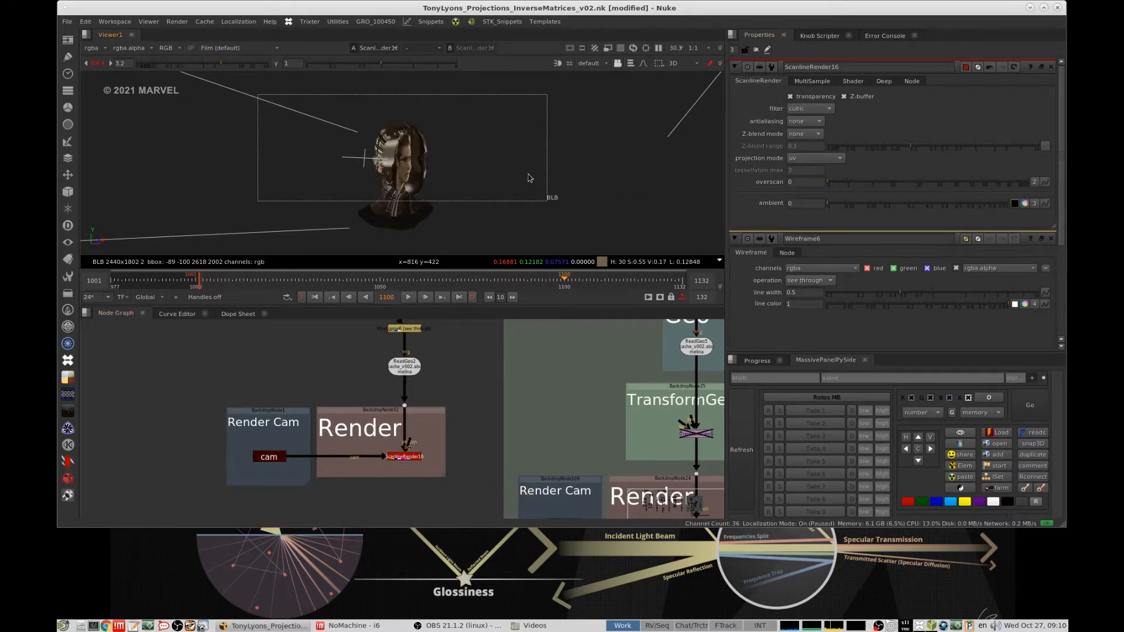
key(Tab)
key(f)
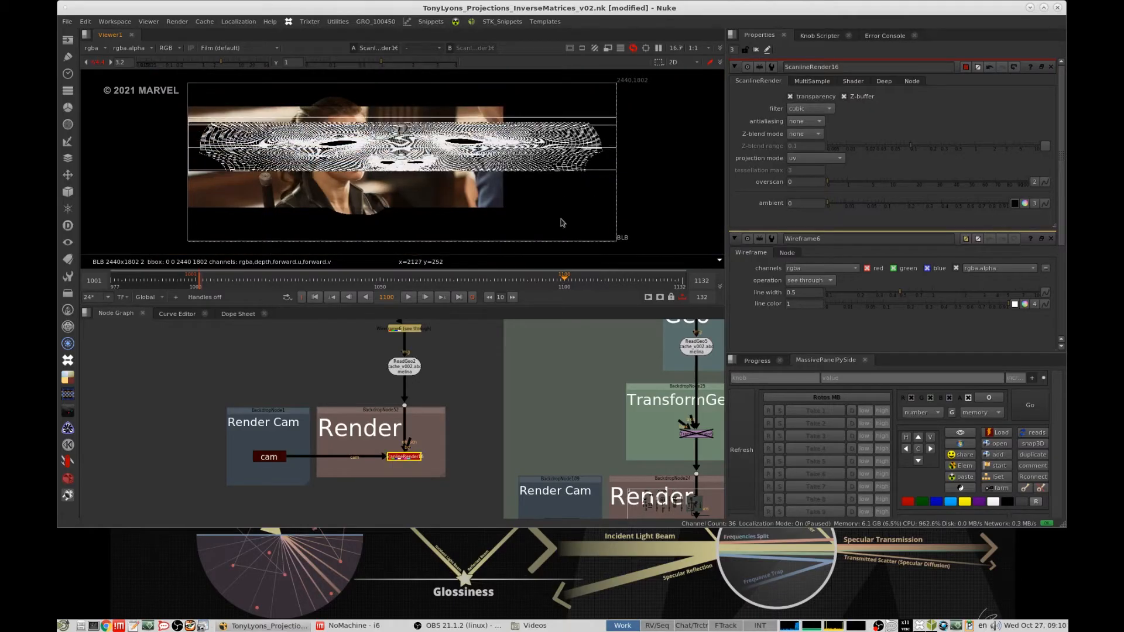
- Connect a new Reformat with output format square_2K 2048x2048 to the ScanlineRender's background and inspect the UV wireframe up close
key(Tab)
text(ref)
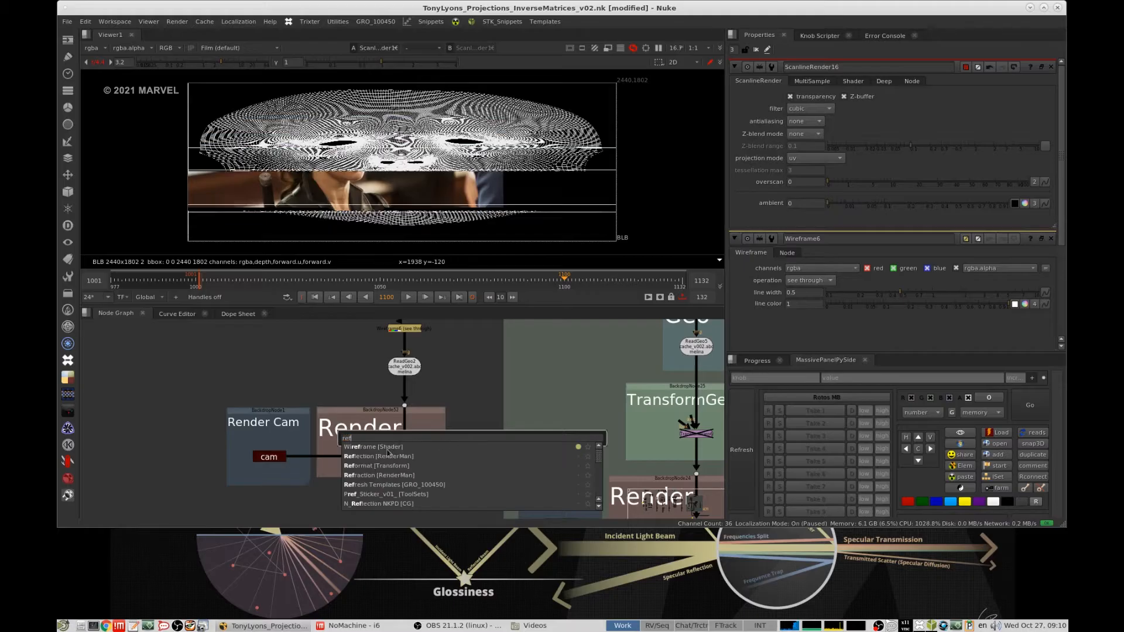
click(388, 466)
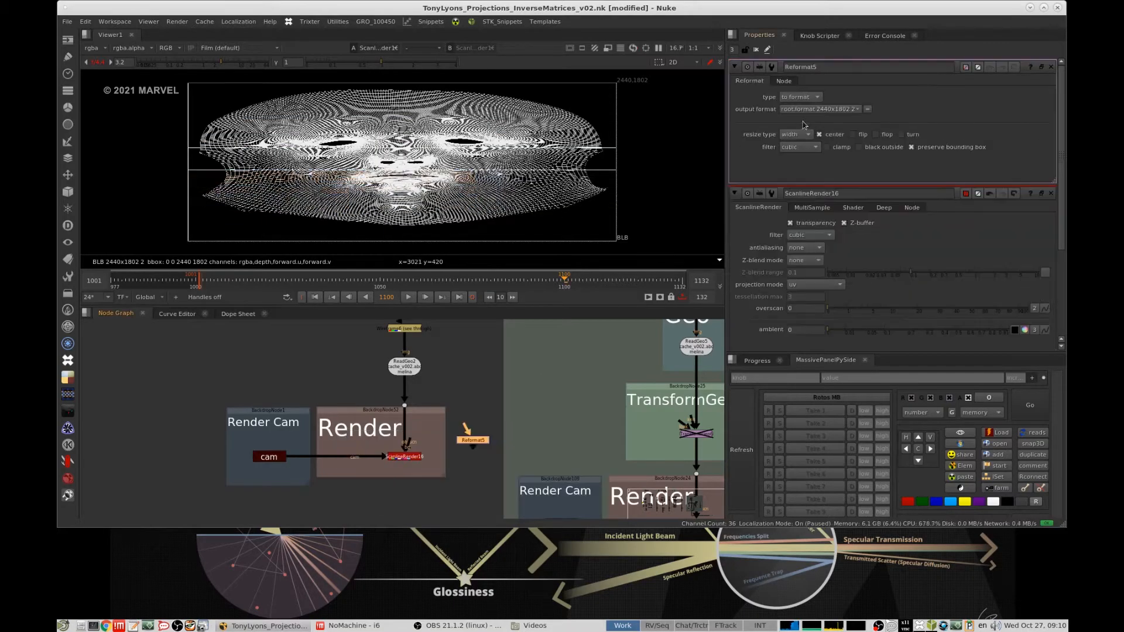
click(817, 109)
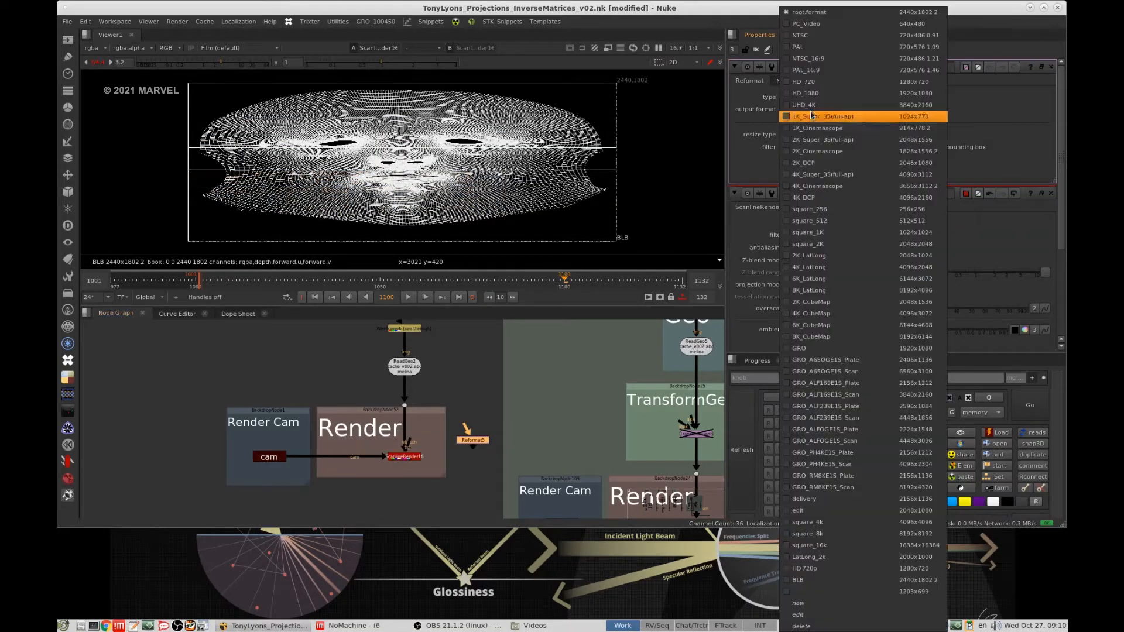
click(819, 243)
drag(458, 446, 449, 460)
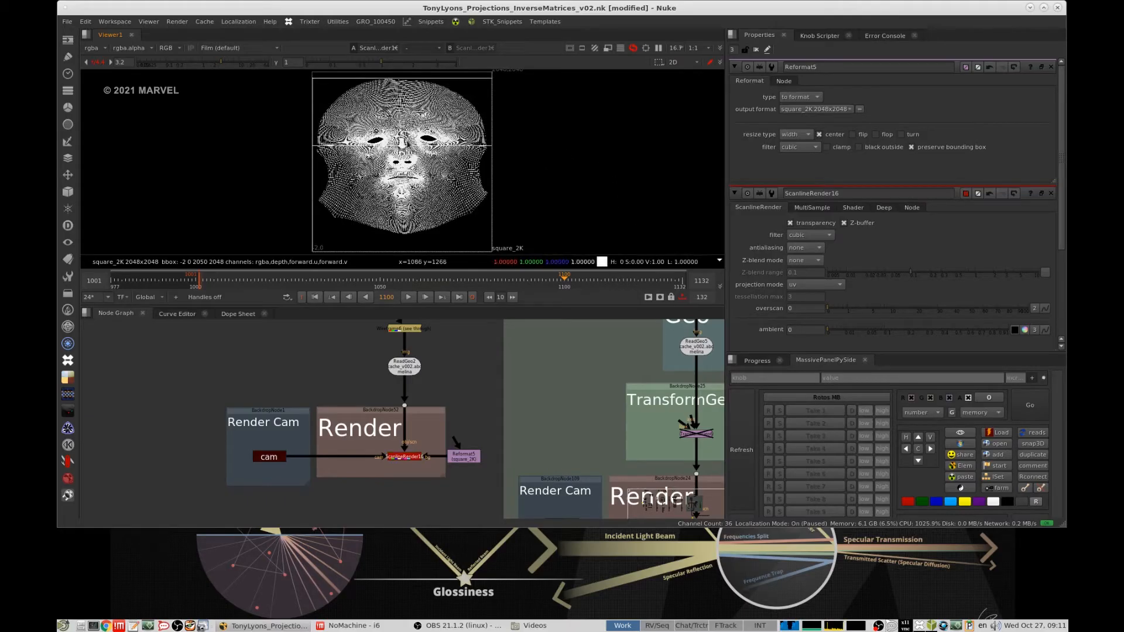
scroll(385, 133, up, 1)
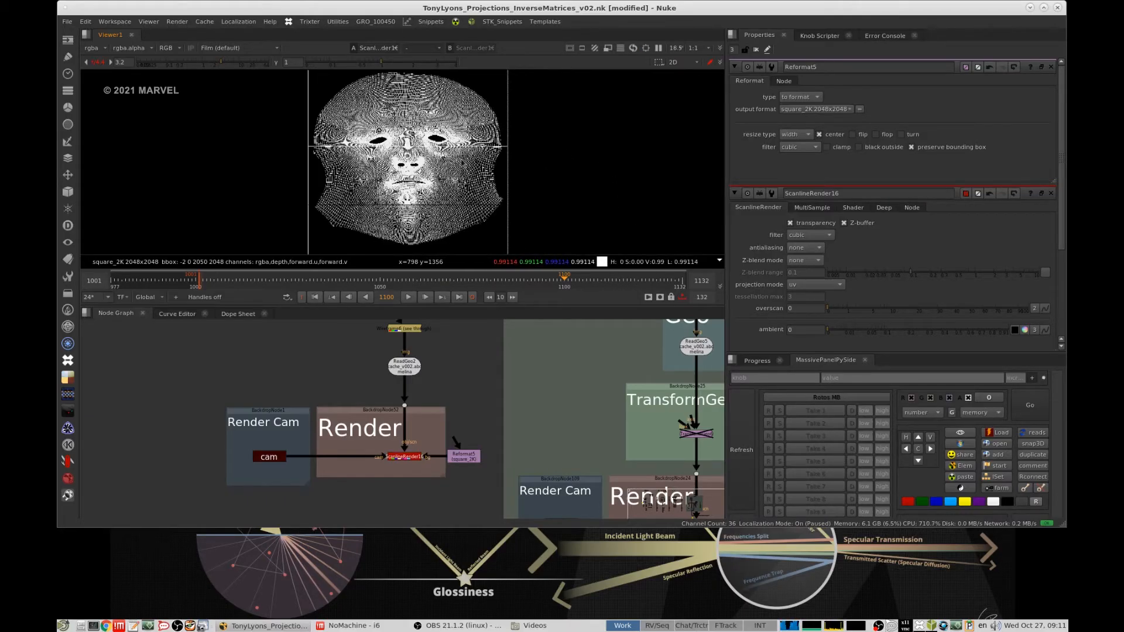
scroll(385, 136, up, 4)
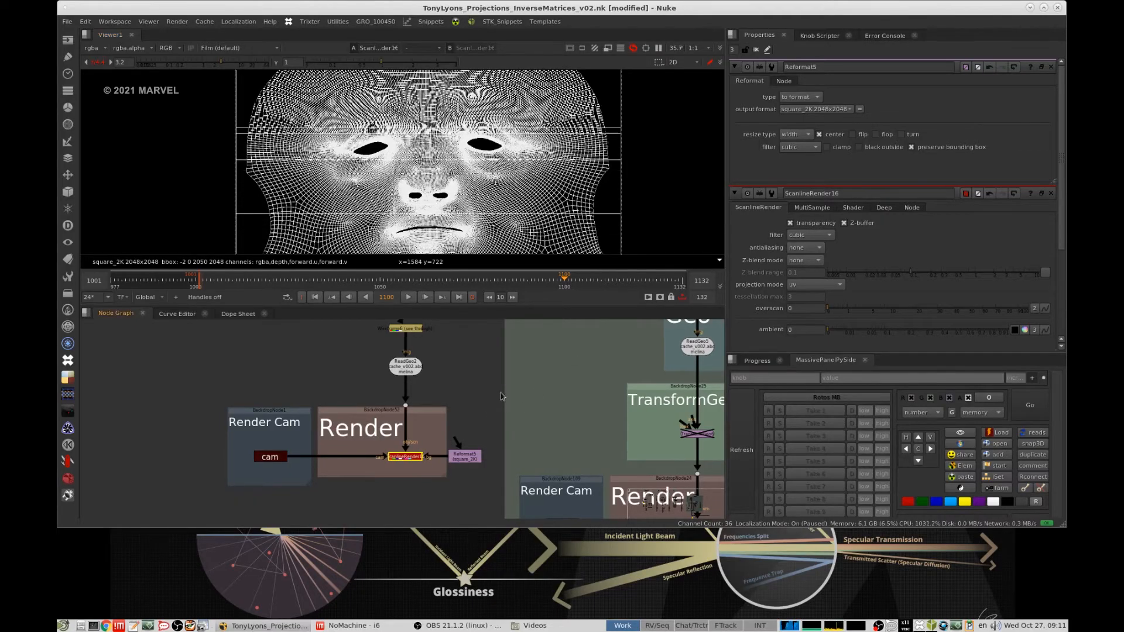
- Return to the UVProject with Geo setup and view its Material's LensDist output
scroll(501, 397, down, 2)
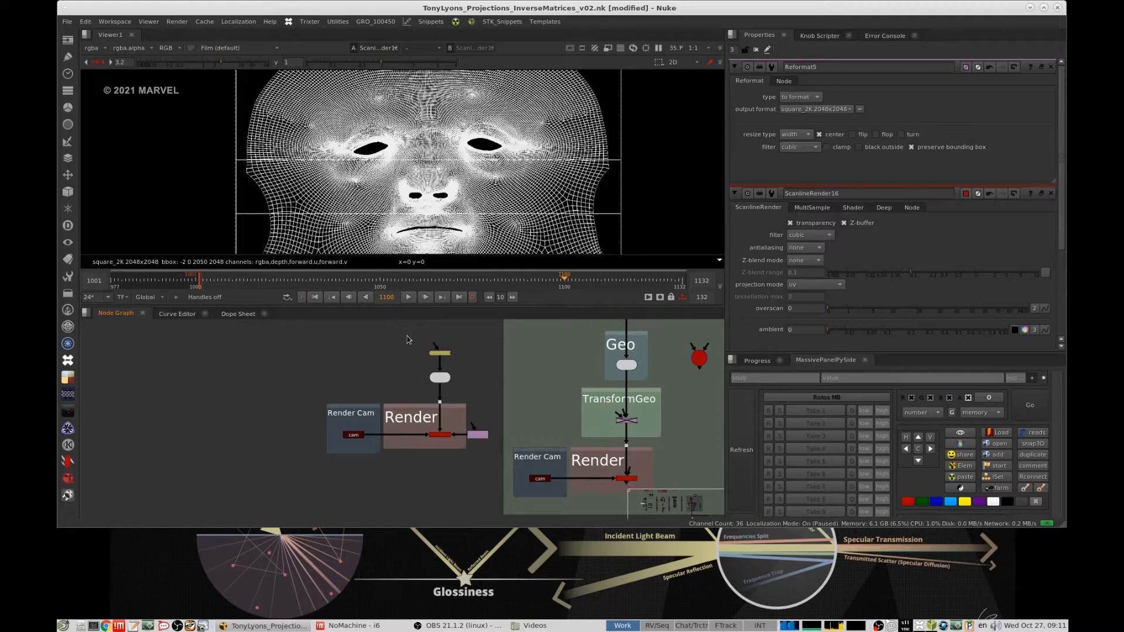
middle_drag(545, 390, 541, 393)
scroll(541, 393, down, 3)
middle_drag(553, 442, 576, 399)
scroll(536, 385, up, 3)
scroll(514, 397, up, 3)
click(518, 379)
key(1)
click(533, 382)
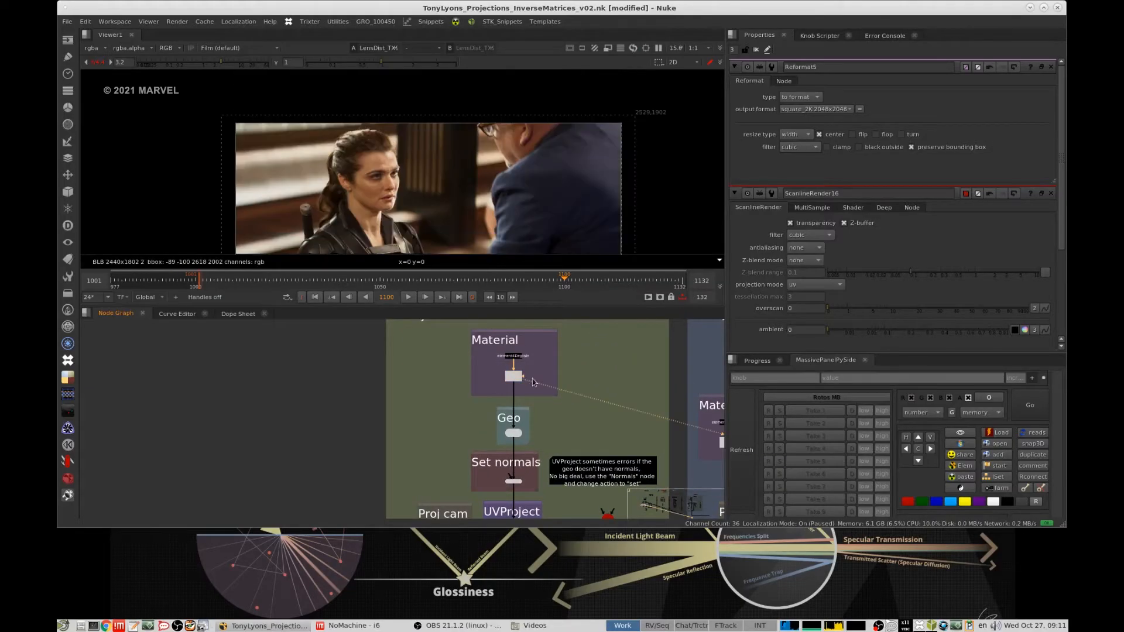
- Follow the setup down through Set normals and view the UVProject node's output
middle_drag(521, 431, 527, 375)
scroll(533, 427, up, 3)
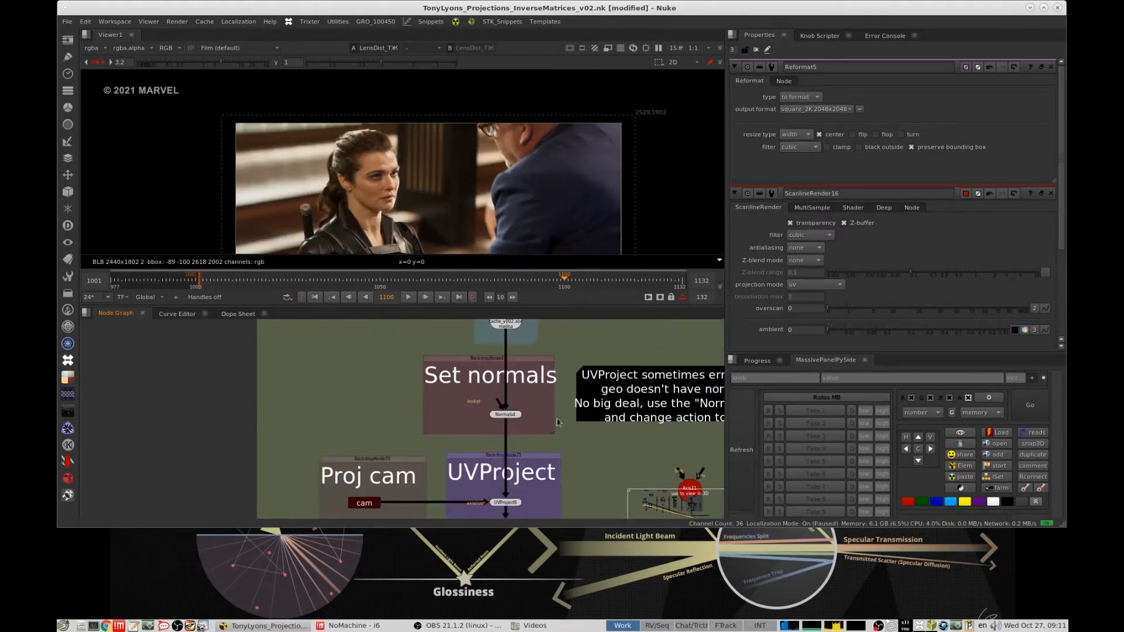
middle_drag(541, 478, 529, 392)
drag(529, 393, 473, 442)
key(1)
- View the TransformGeo output of the UVProject with Geo setup in 3D
middle_drag(544, 438, 517, 382)
click(548, 363)
click(486, 379)
click(620, 212)
scroll(507, 488, down, 4)
scroll(507, 436, up, 4)
drag(549, 414, 471, 377)
key(1)
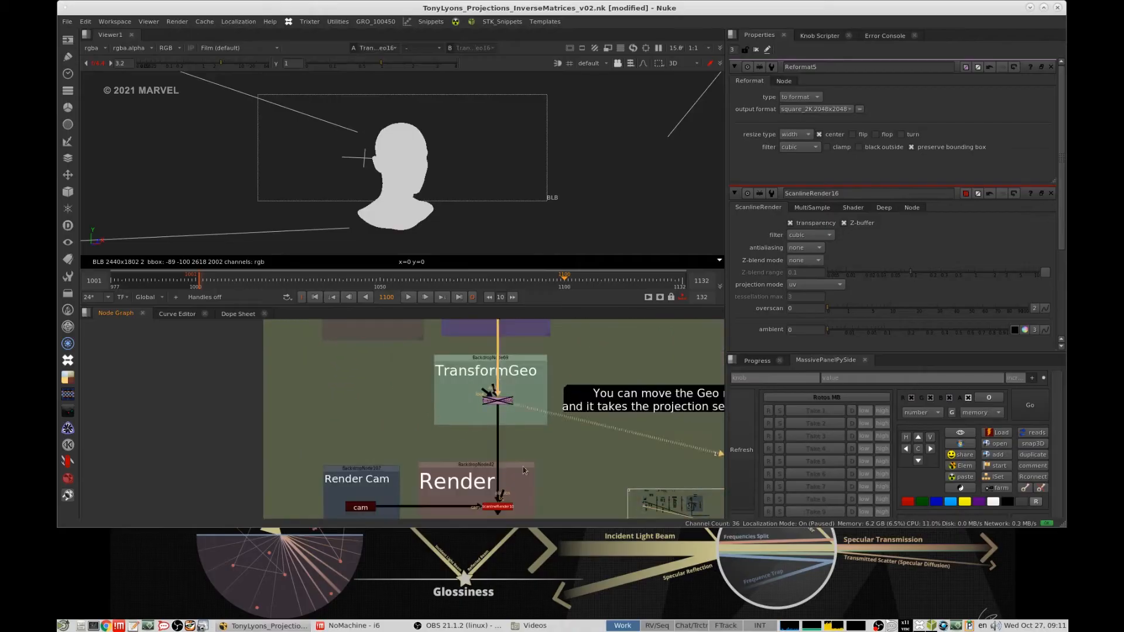
- View the ScanlineRender output of the UVProject with Geo setup and frame the rendered head closely
middle_drag(509, 428, 515, 360)
drag(570, 471, 476, 427)
key(1)
middle_drag(528, 185, 611, 163)
scroll(504, 167, up, 5)
click(526, 371)
middle_drag(525, 371, 492, 453)
middle_drag(585, 181, 606, 213)
- Toggle TransformGeo between enabled and disabled to compare the projected head with and without the geometry move
scroll(596, 408, down, 7)
middle_drag(572, 409, 466, 433)
scroll(450, 401, up, 5)
scroll(466, 433, up, 2)
drag(465, 418, 381, 458)
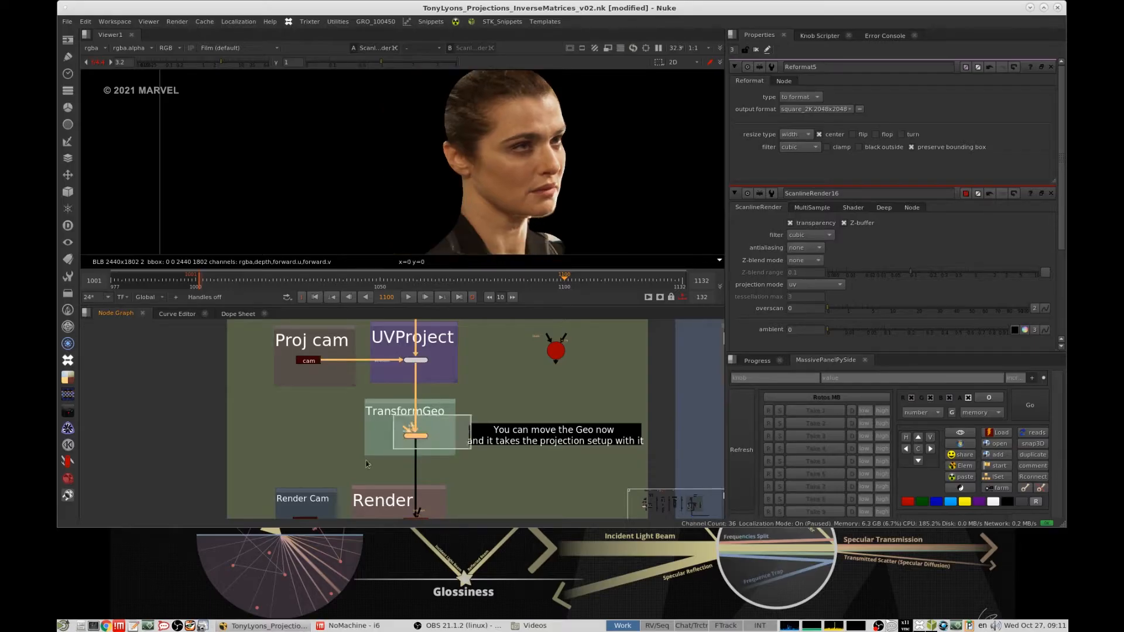
drag(484, 408, 374, 458)
key(d)
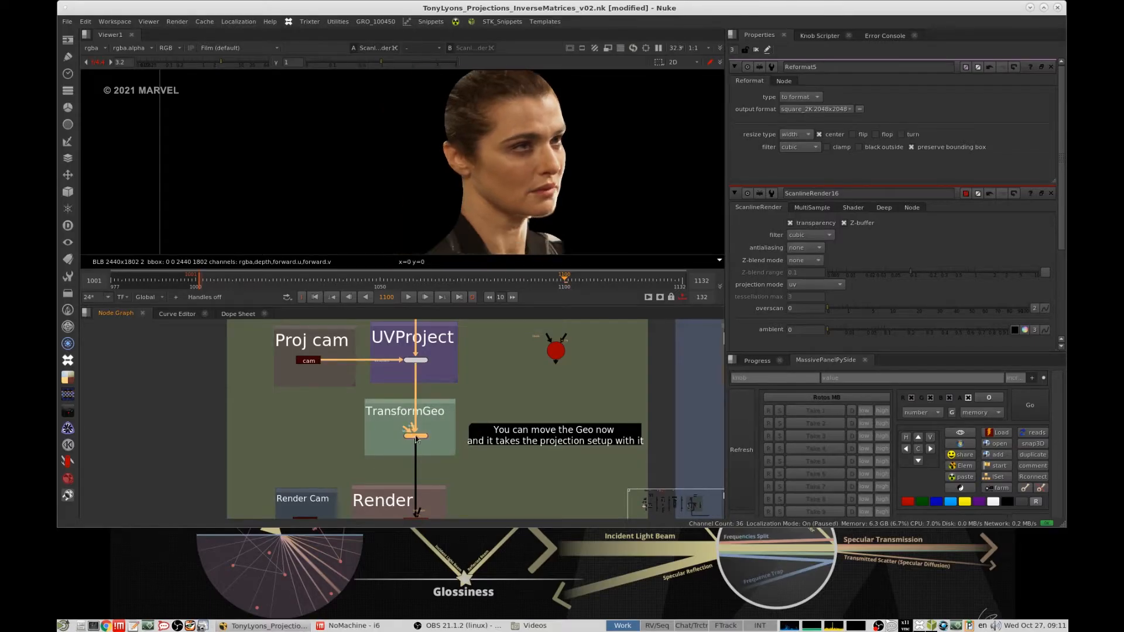
key(d)
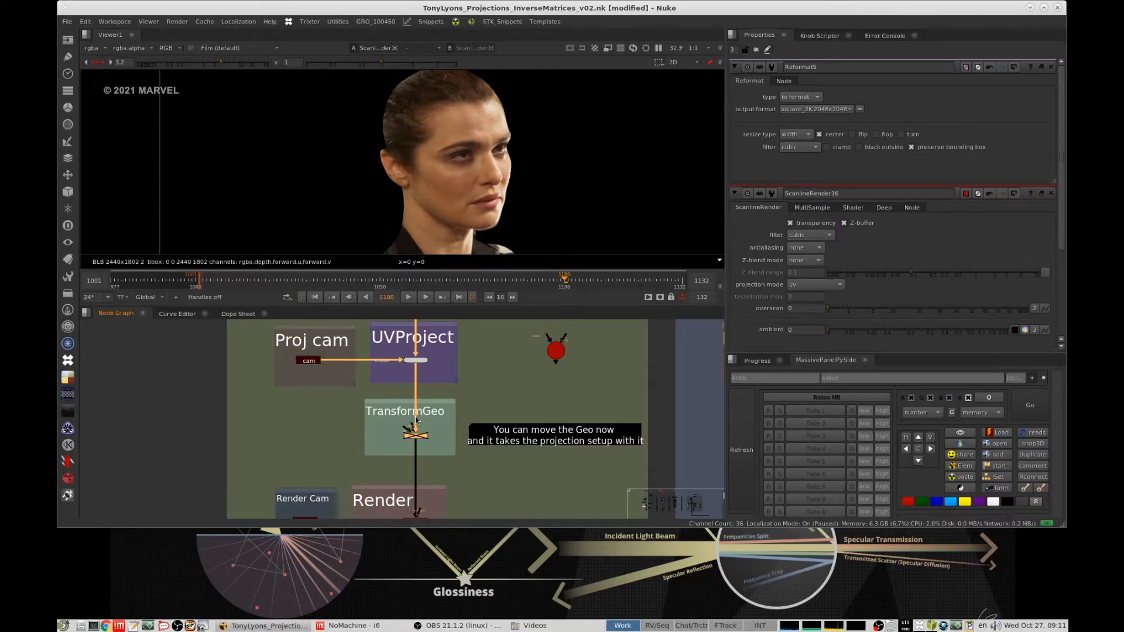
- Switch the UVProject with Geo setup's TransformGeo off and on again, leaving it enabled, and compare the rendered head
drag(450, 420, 378, 449)
key(d)
key(d)
key(d)
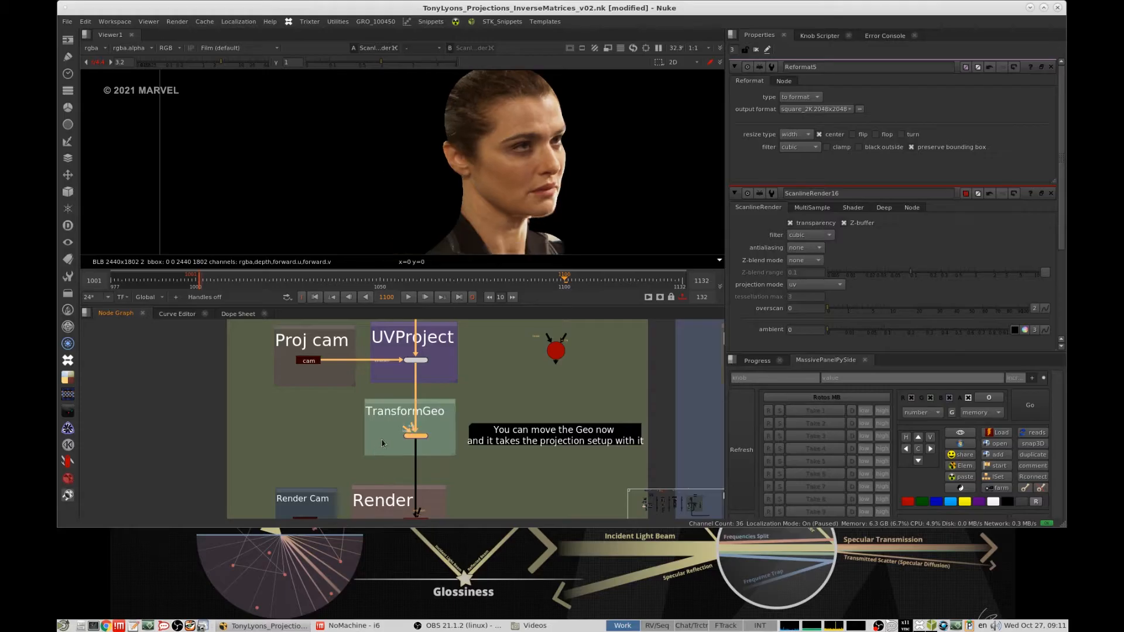
click(484, 397)
- Review the Geo, Set normals, Proj cam and UVProject nodes, and view the TransformGeo output in 3D
scroll(477, 418, down, 2)
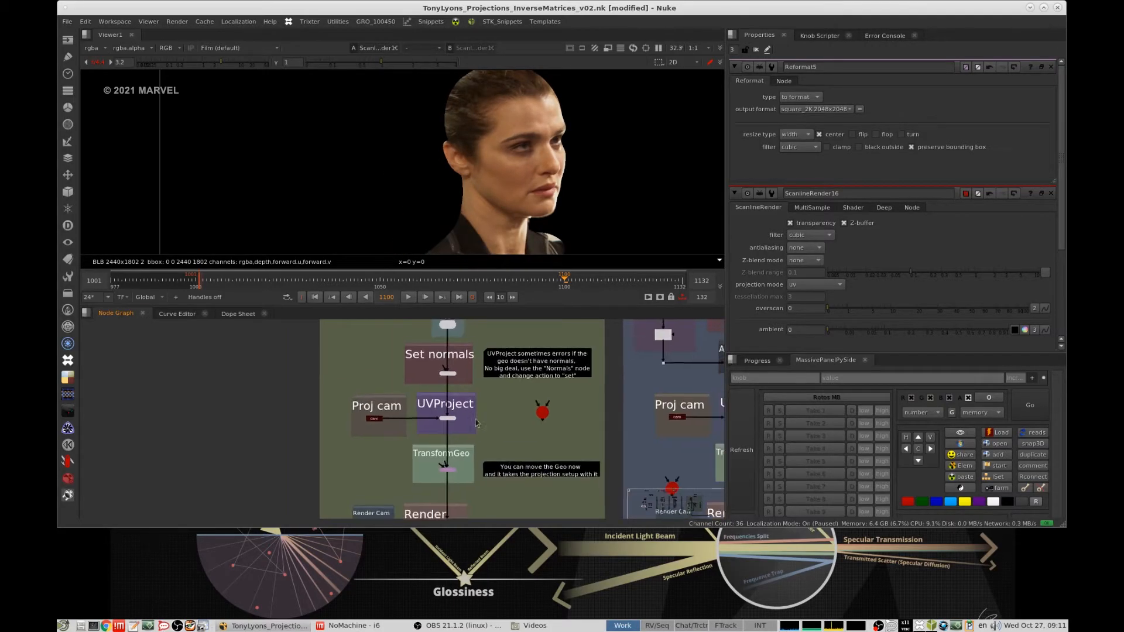
middle_drag(476, 423, 468, 433)
drag(307, 474, 517, 333)
scroll(507, 334, down, 5)
scroll(498, 407, up, 4)
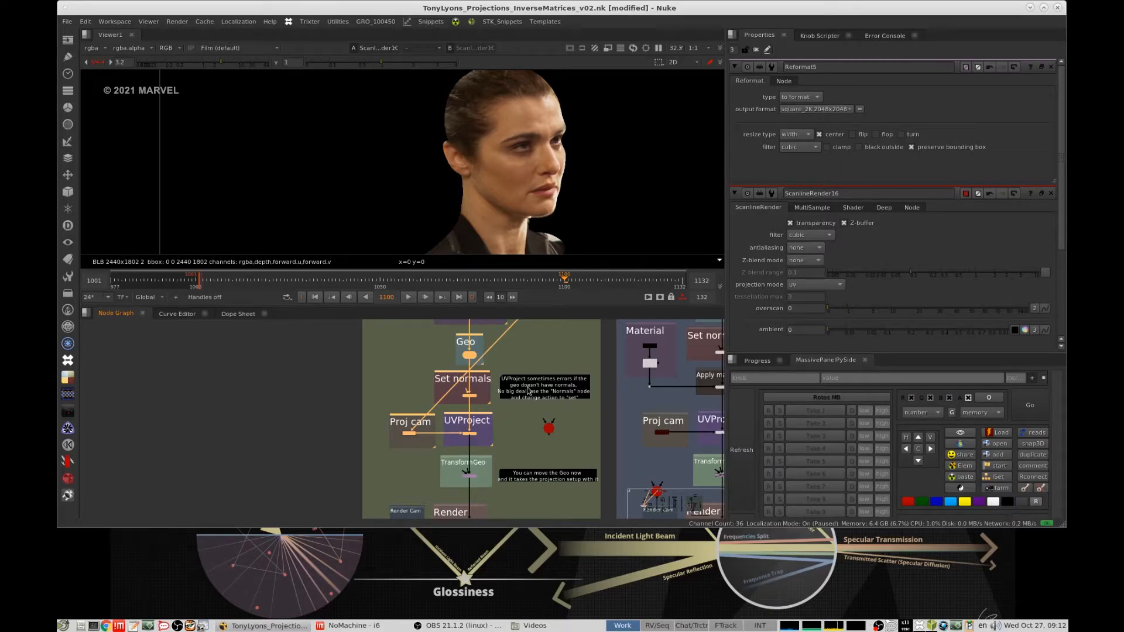
middle_drag(479, 426, 511, 368)
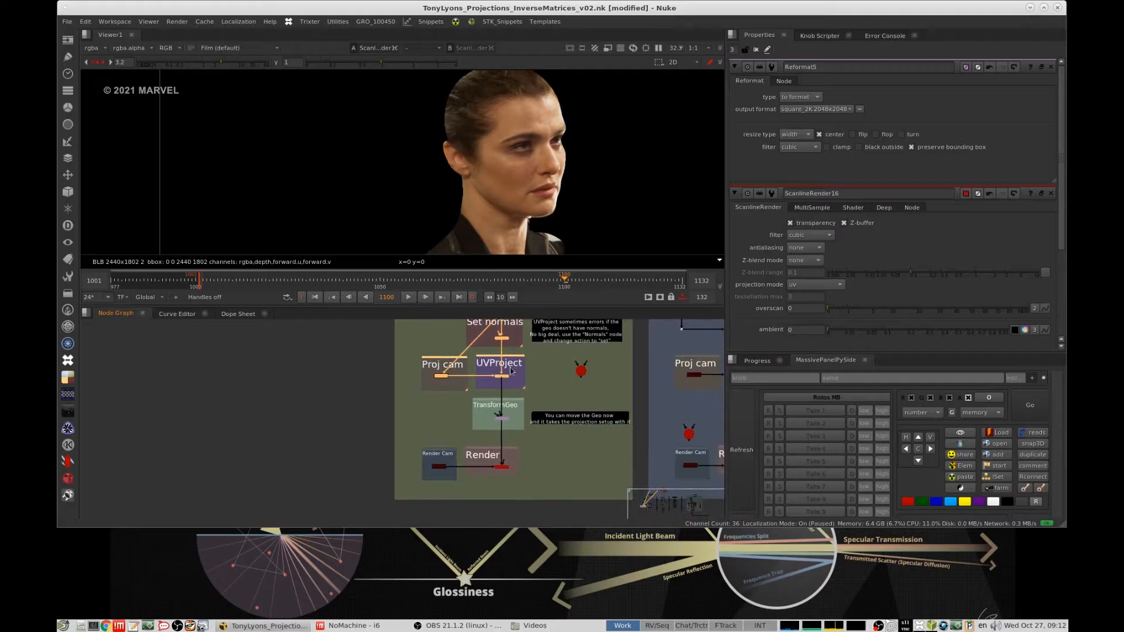
scroll(490, 423, up, 2)
click(507, 415)
key(1)
- View the Geo and Set normals outputs in the UVProject with Geo Stamp setup
scroll(487, 412, down, 4)
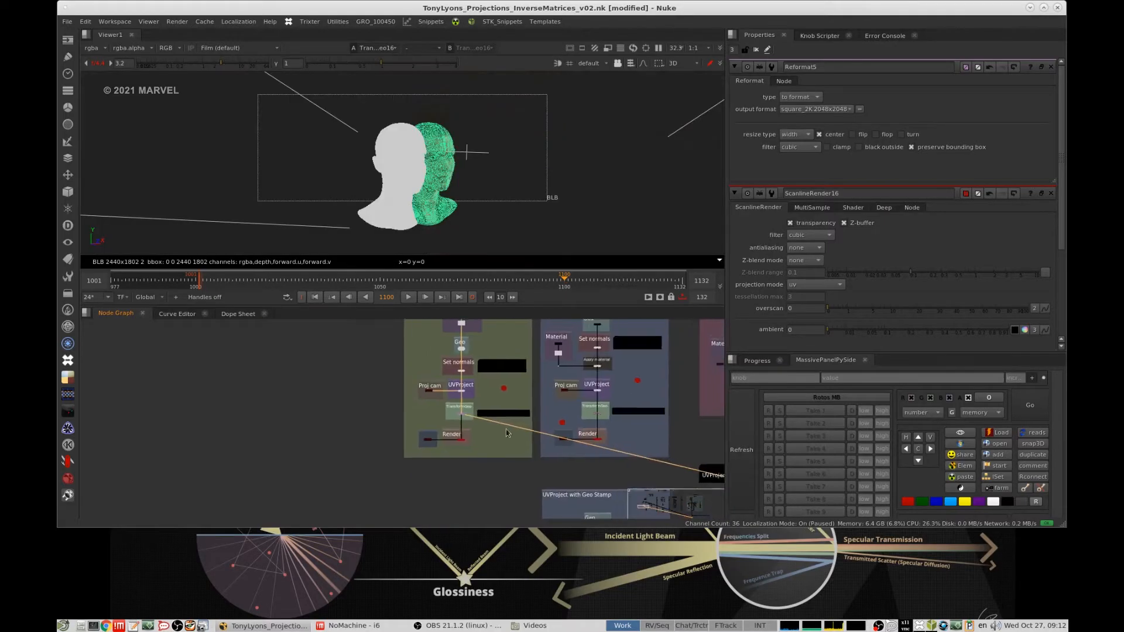
scroll(505, 430, up, 2)
scroll(539, 372, up, 4)
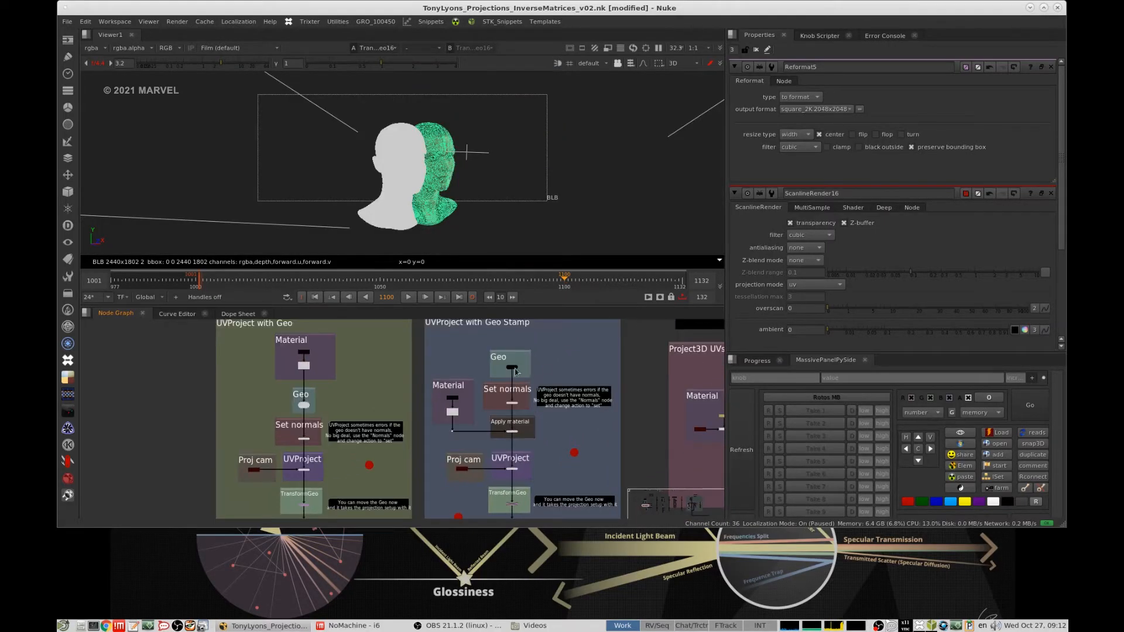
click(553, 367)
scroll(560, 364, up, 2)
click(493, 369)
key(1)
click(508, 393)
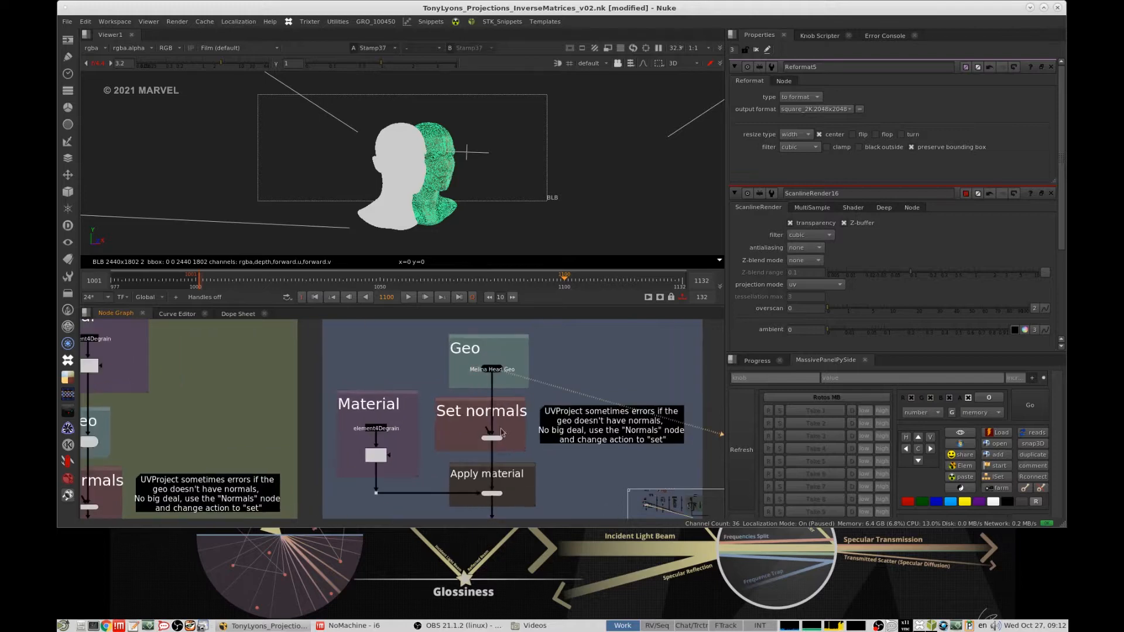
click(505, 411)
key(1)
click(509, 394)
- View the plate feeding the Material branch and the Apply material output of the Geo Stamp setup
middle_drag(509, 393, 535, 322)
scroll(451, 433, up, 1)
click(393, 414)
key(1)
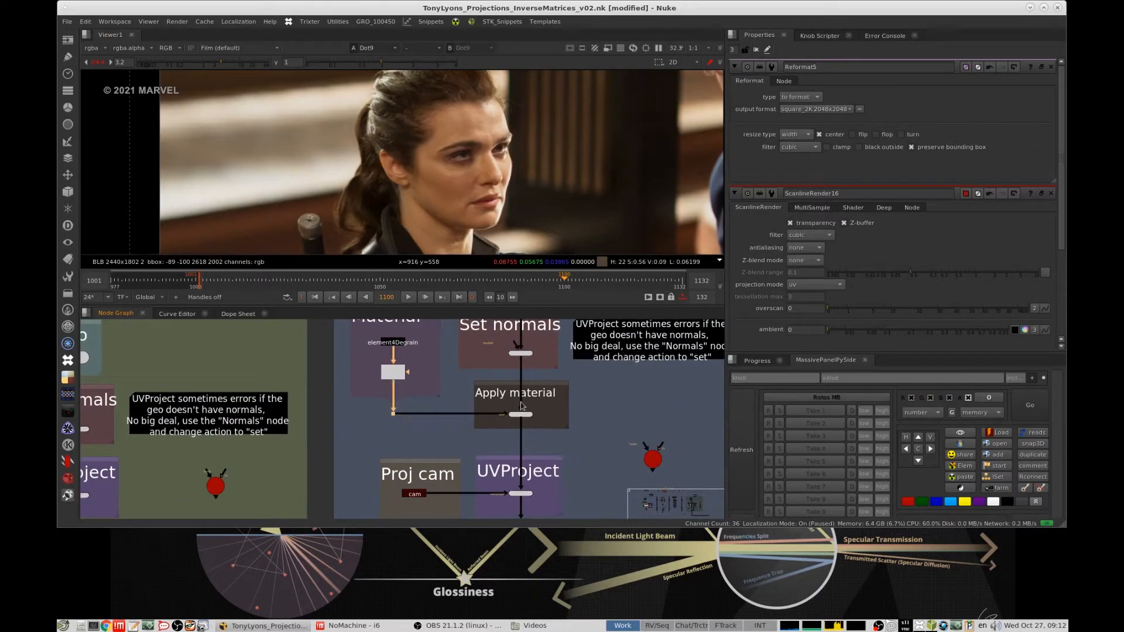
click(556, 420)
key(1)
middle_drag(557, 428, 536, 381)
click(577, 409)
click(512, 447)
key(1)
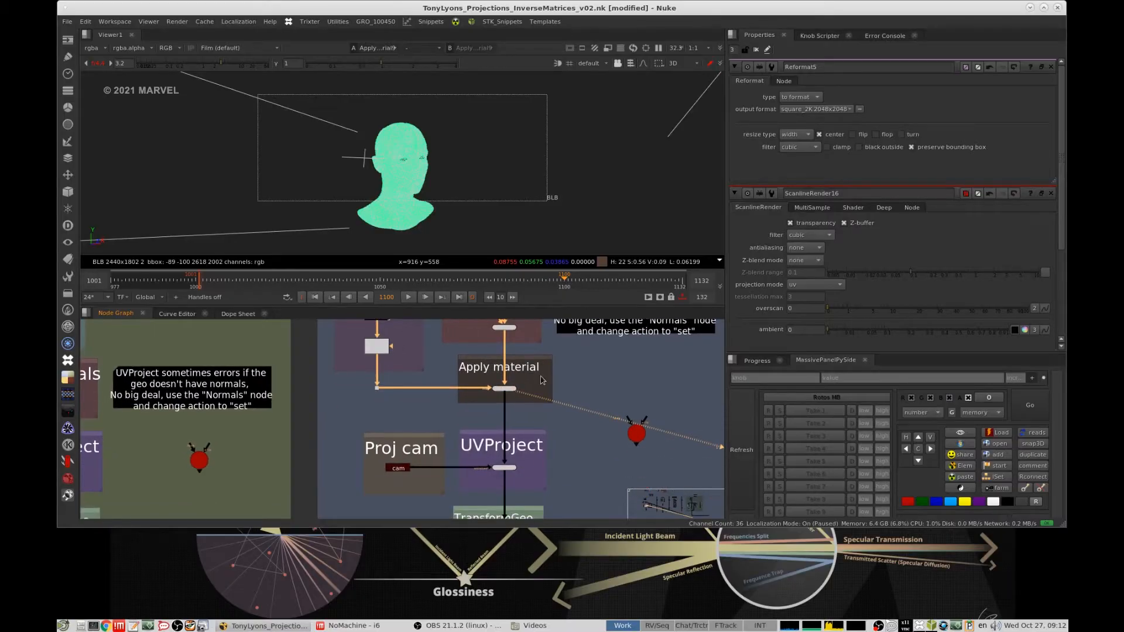
- View the Geo Stamp setup's UVProject output in 3D and close all open node properties
middle_drag(524, 447, 534, 398)
scroll(535, 398, up, 3)
drag(573, 409, 454, 461)
key(1)
click(624, 201)
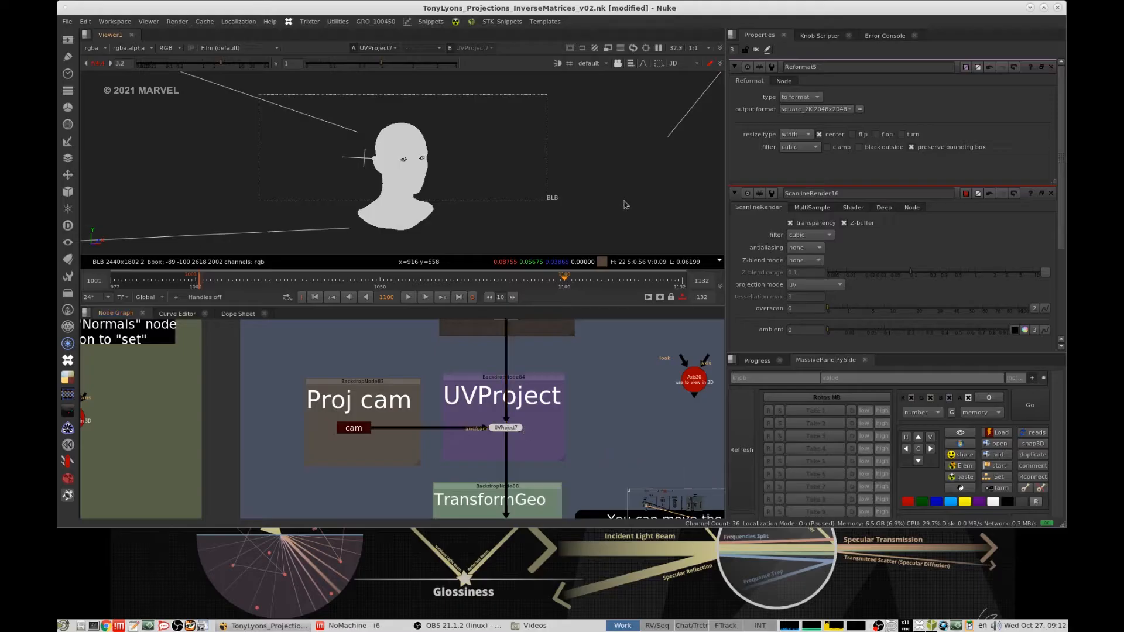
click(756, 50)
ctrl+drag(474, 195, 553, 200)
middle_drag(554, 396, 542, 354)
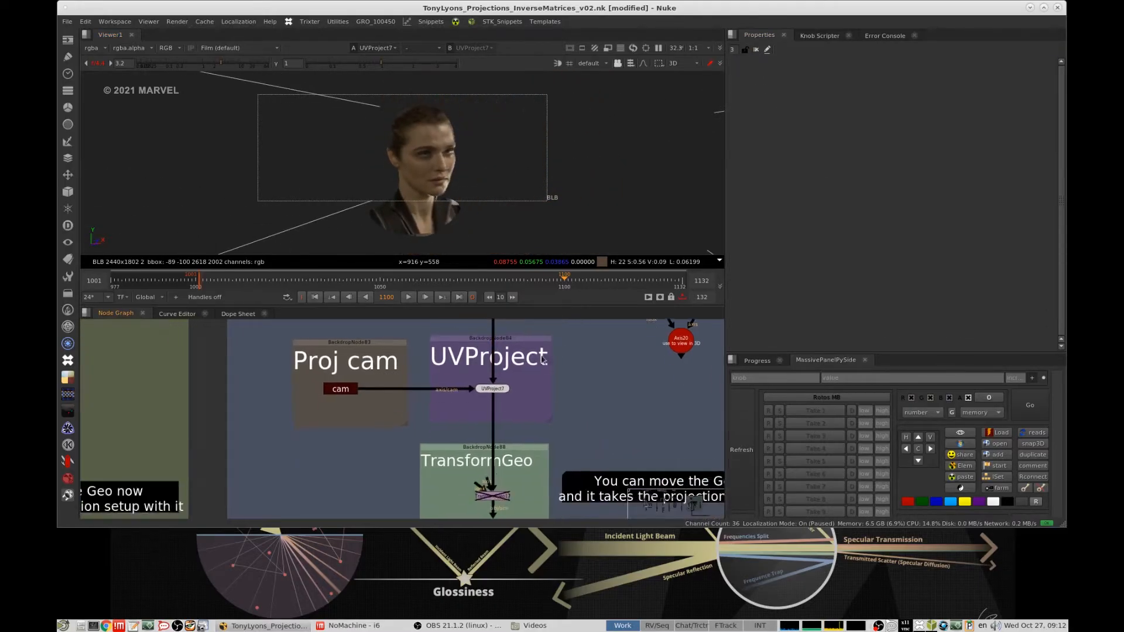
- Enable TransformGeo in the Geo Stamp setup, view its output in 3D and open its properties
middle_drag(521, 476, 545, 408)
drag(556, 418, 473, 458)
key(1)
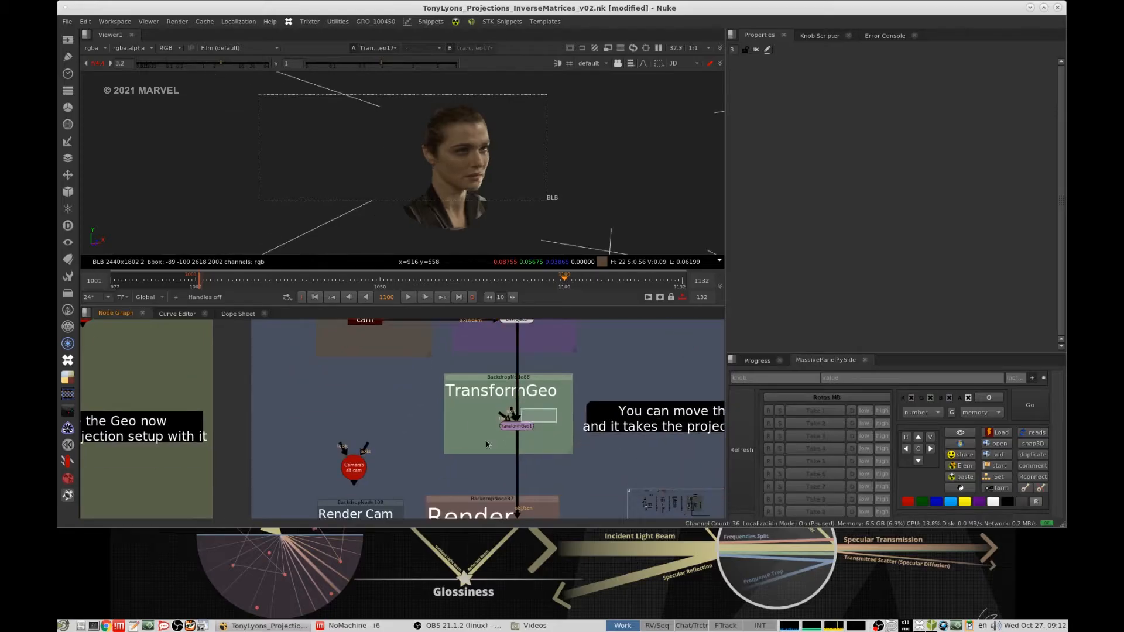
key(Return)
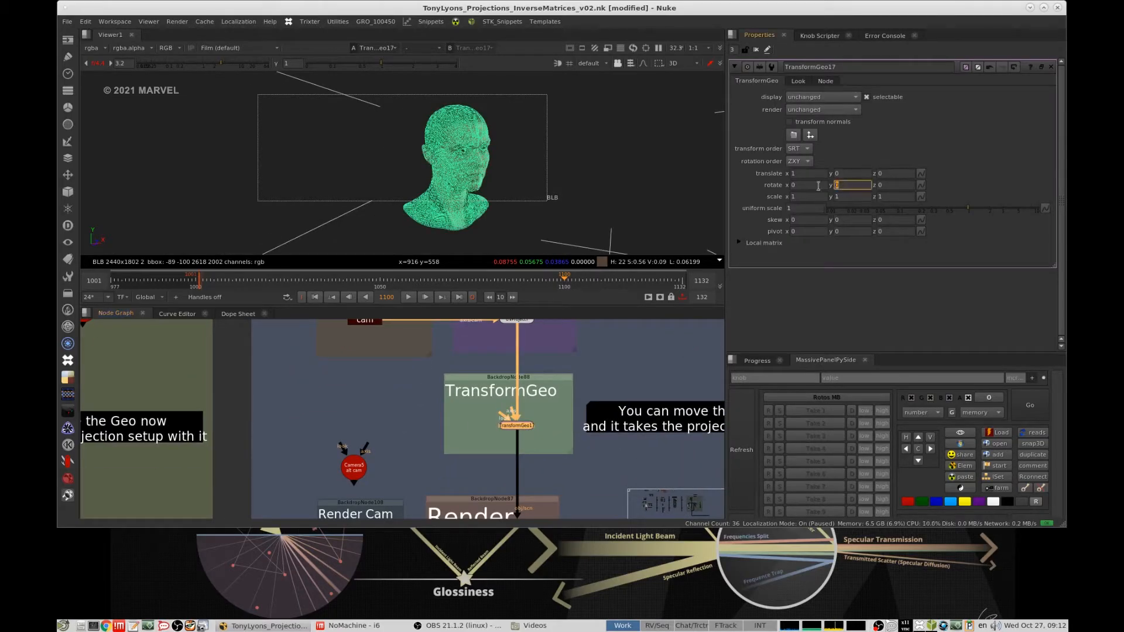
- Set TransformGeo's Y rotation to 60
key(Return)
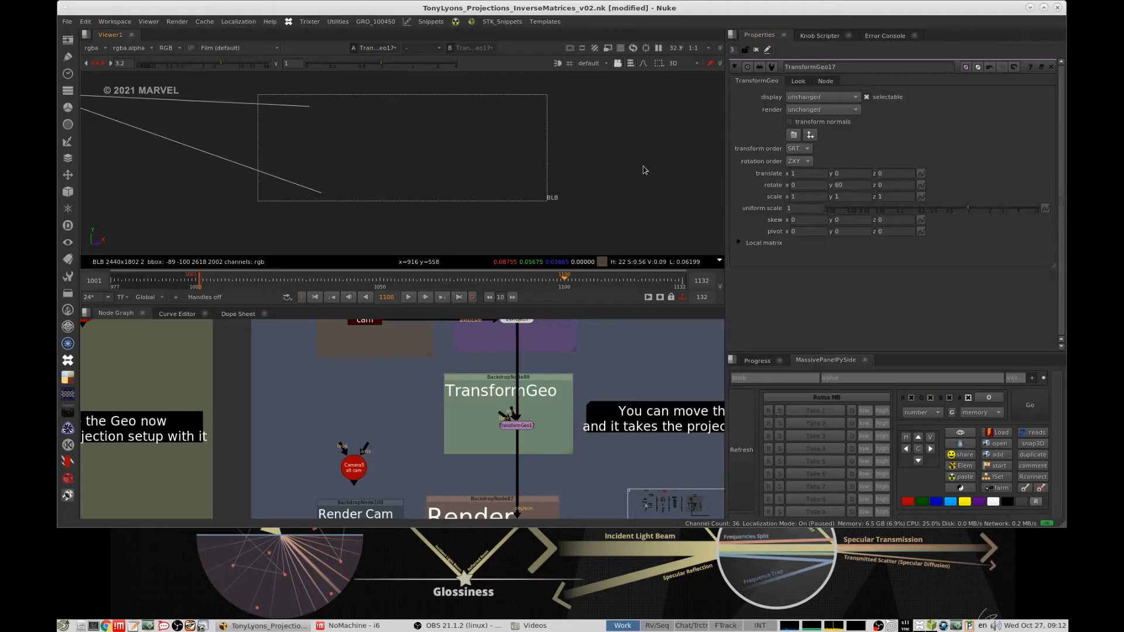
ctrl+drag(583, 177, 326, 188)
ctrl+drag(644, 151, 276, 191)
alt+middle_drag(404, 163, 279, 184)
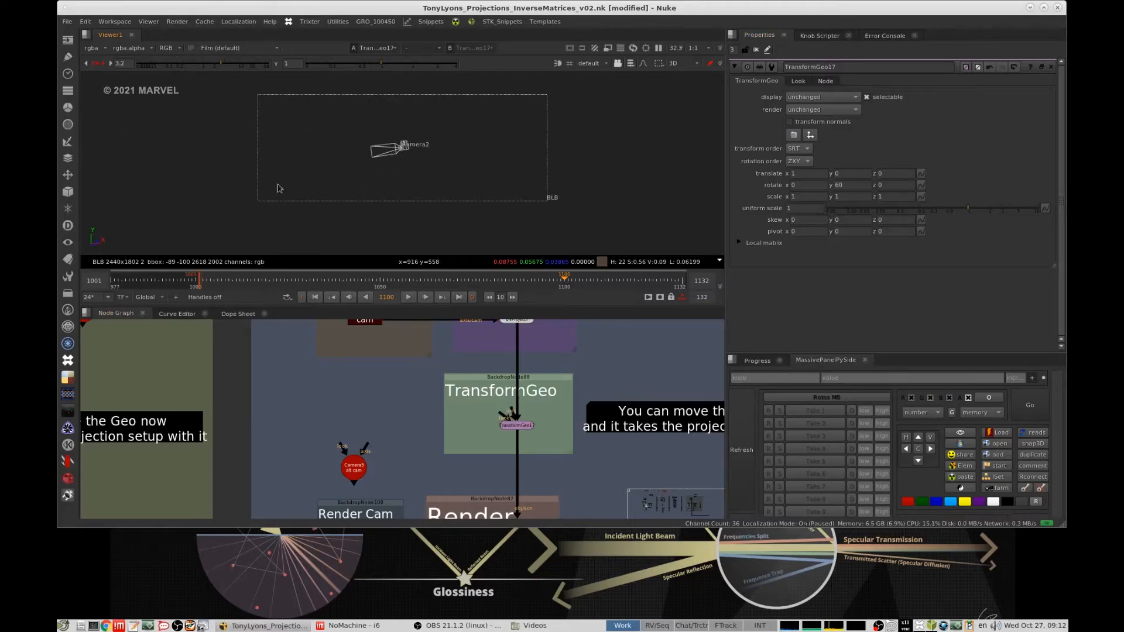
click(517, 423)
key(f)
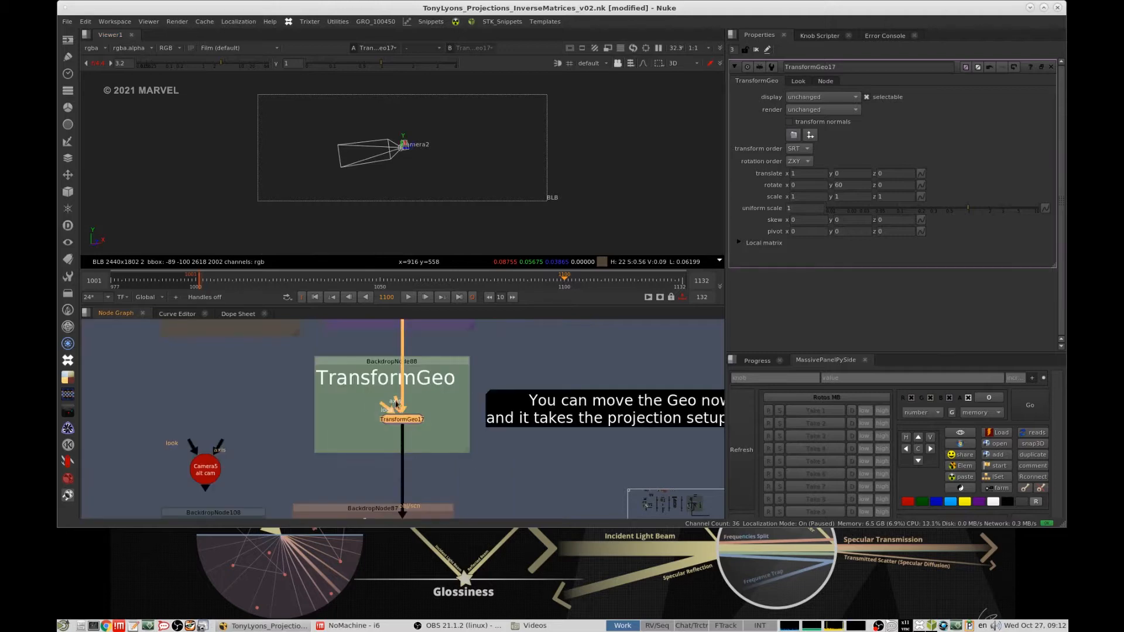
- Set TransformGeo's Y rotation to 2
click(610, 347)
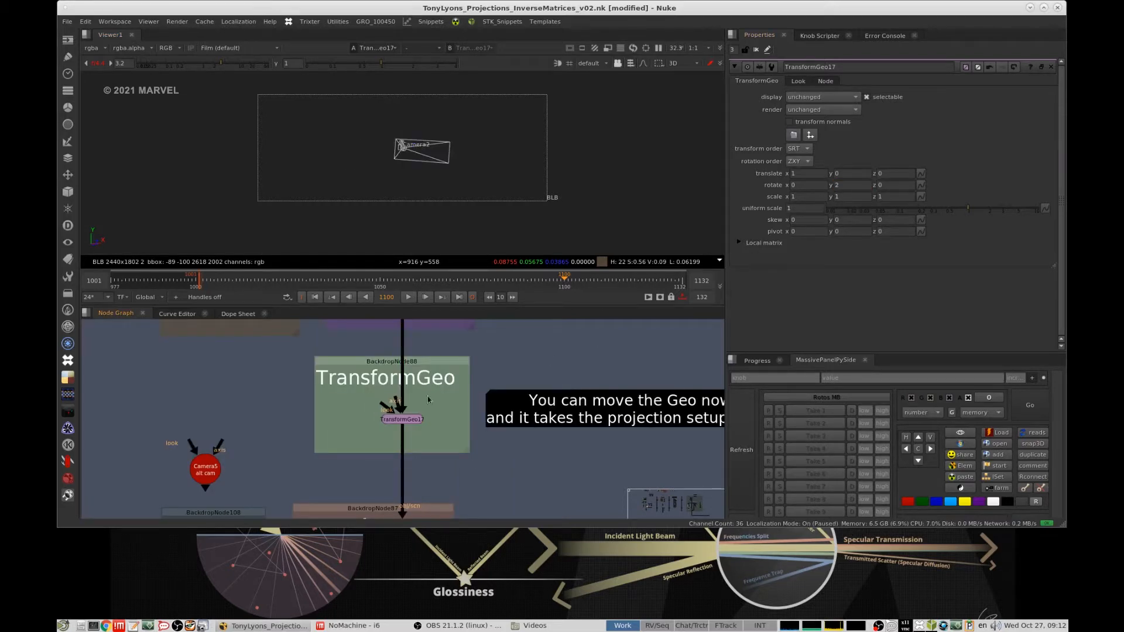
double_click(404, 419)
click(485, 354)
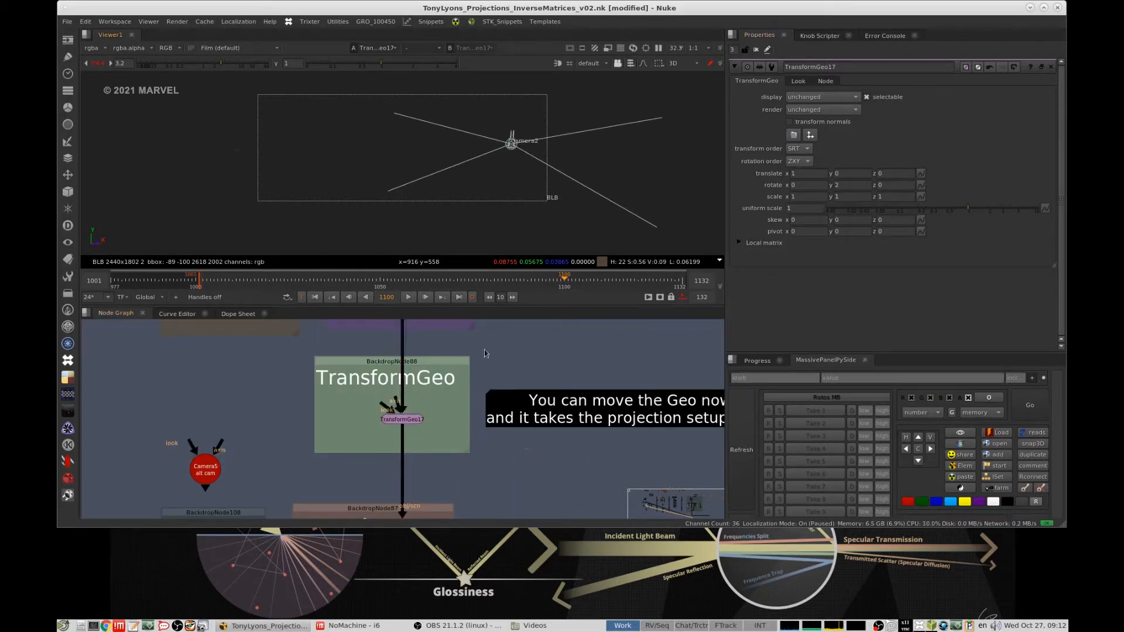
- View the Camera5 alt cam in 3D and frame it together with the projected head
scroll(263, 428, down, 2)
click(216, 451)
key(1)
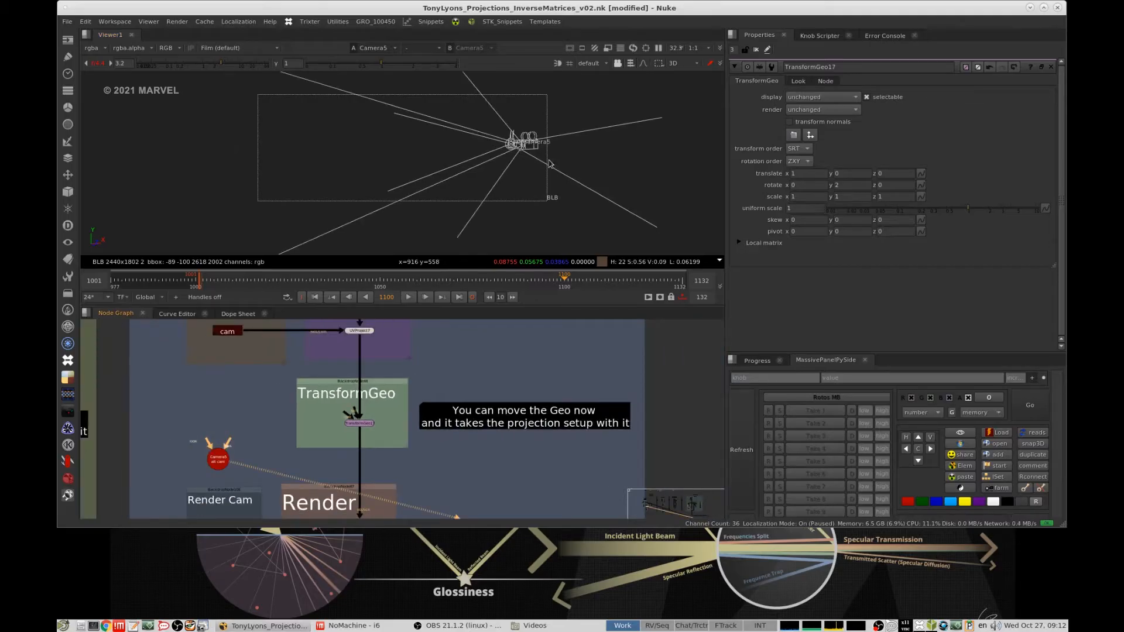
click(218, 458)
key(f)
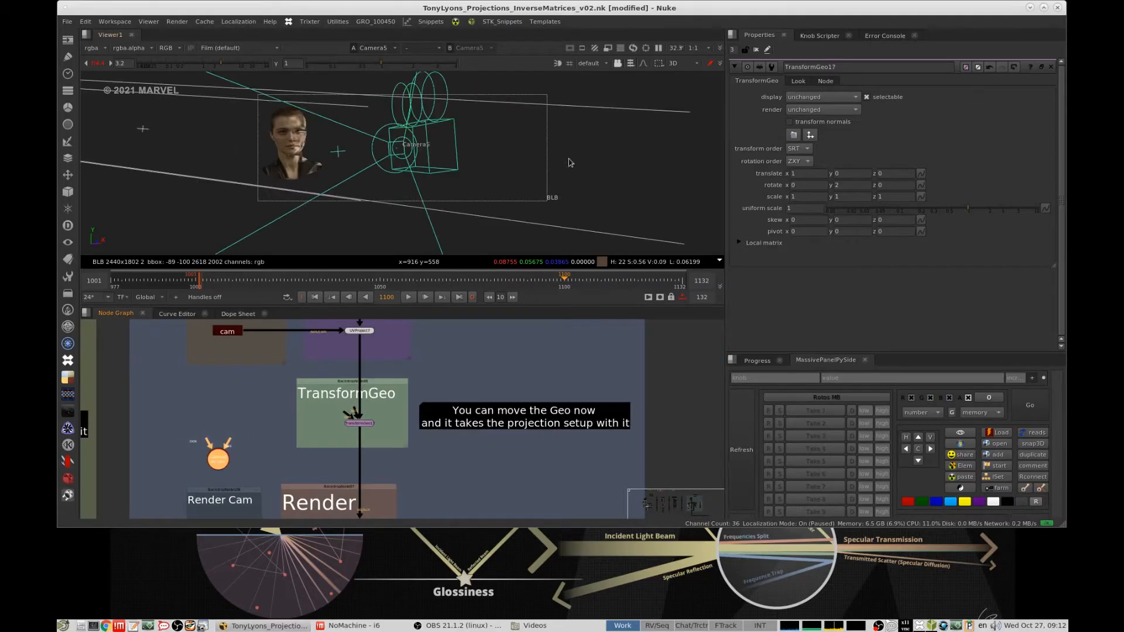
middle_drag(571, 162, 632, 178)
scroll(353, 165, down, 2)
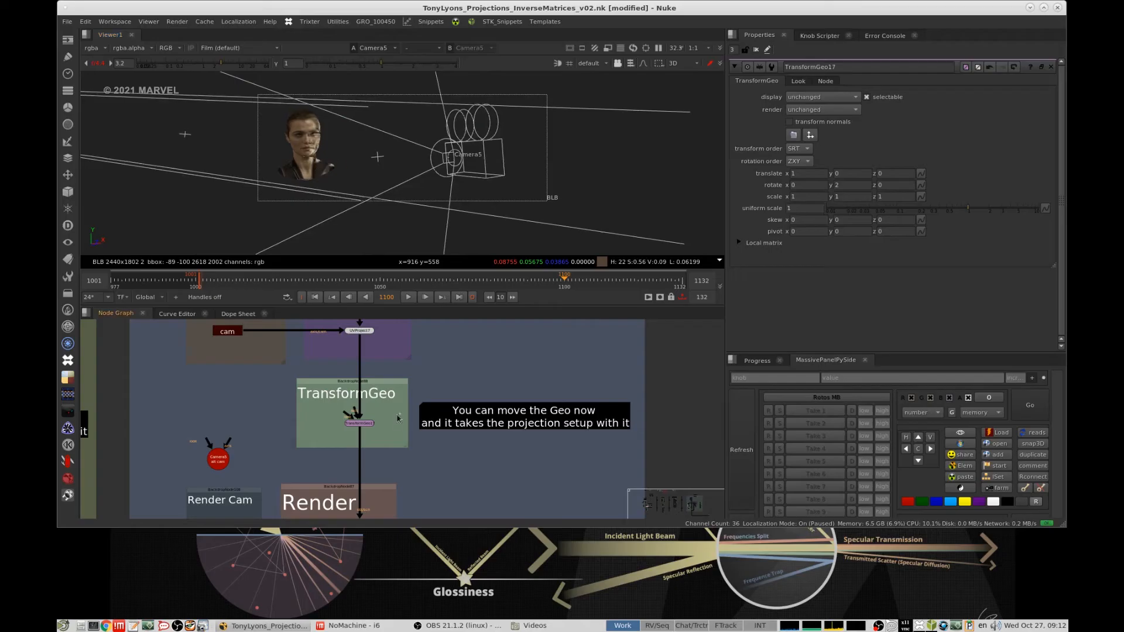
- Toggle the Geo Stamp setup's TransformGeo off and on to compare the projected head's position relative to the alt cam
click(349, 419)
click(637, 160)
click(364, 423)
key(d)
click(629, 193)
click(368, 425)
key(d)
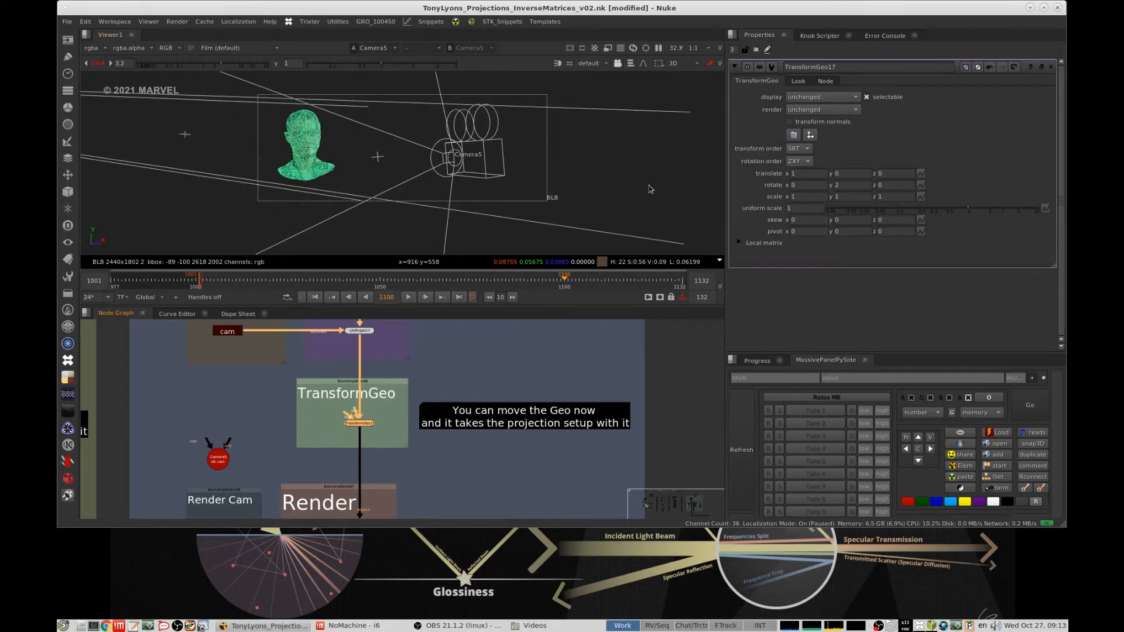
click(647, 193)
- View the ScanlineRender output of the UVProject with Geo Stamp setup
scroll(399, 432, down, 4)
middle_drag(399, 432, 476, 357)
scroll(450, 403, up, 3)
drag(505, 373, 424, 422)
key(1)
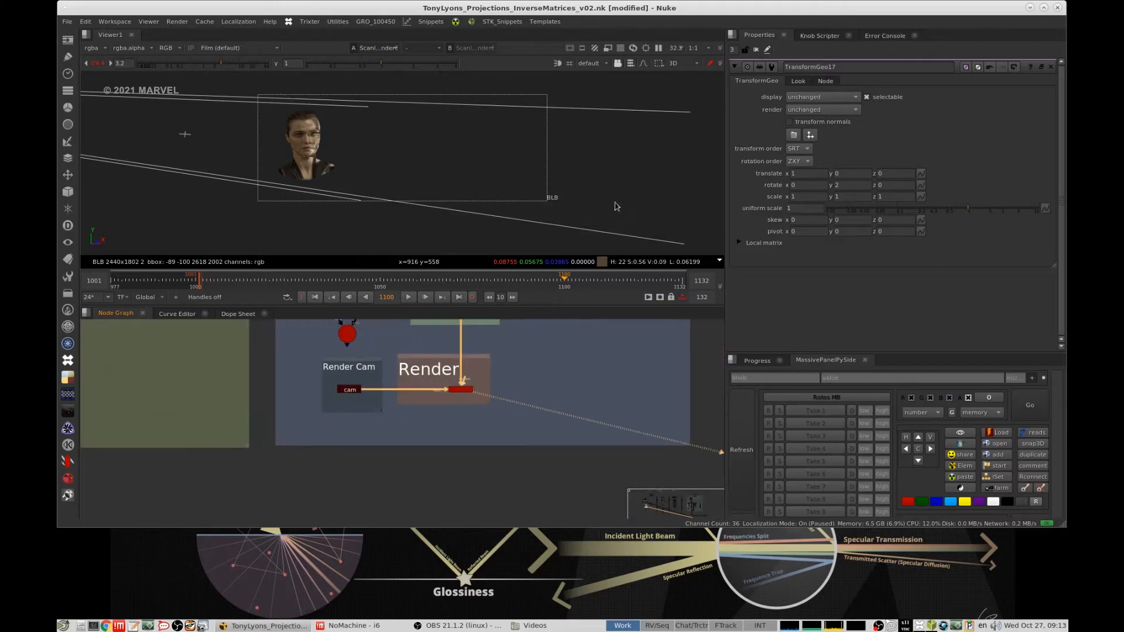
click(616, 204)
- View the UVs ScanlineRender output of the Project3D UVs setup in 2D, framed to the whole image
scroll(552, 376, down, 4)
middle_drag(552, 376, 461, 491)
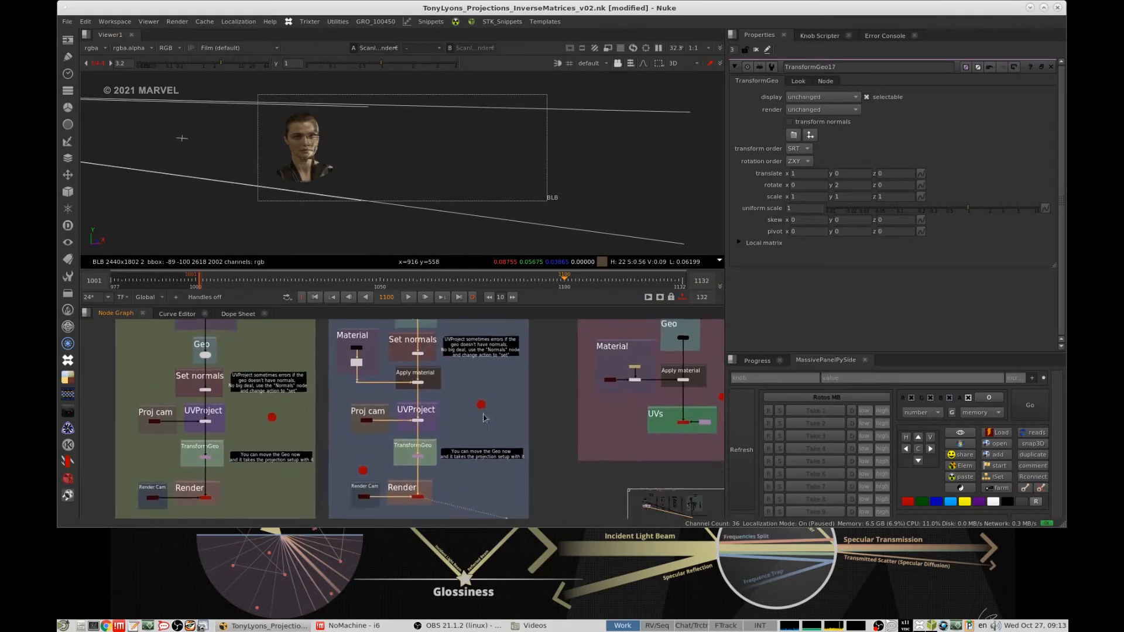
scroll(381, 469, down, 4)
middle_drag(591, 376, 458, 397)
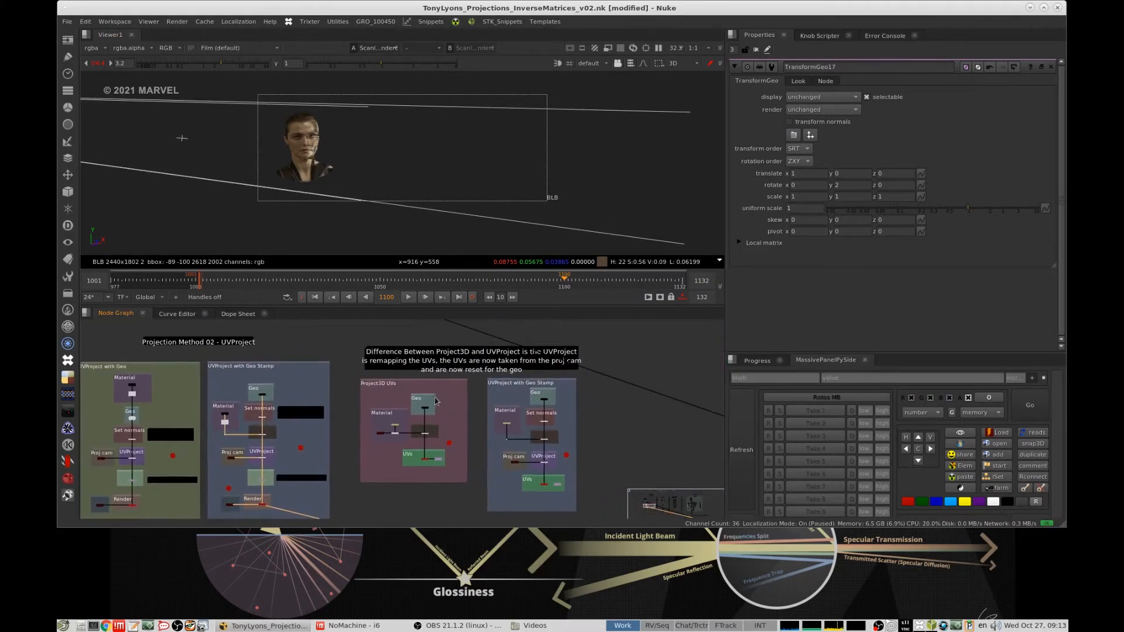
scroll(456, 388, up, 6)
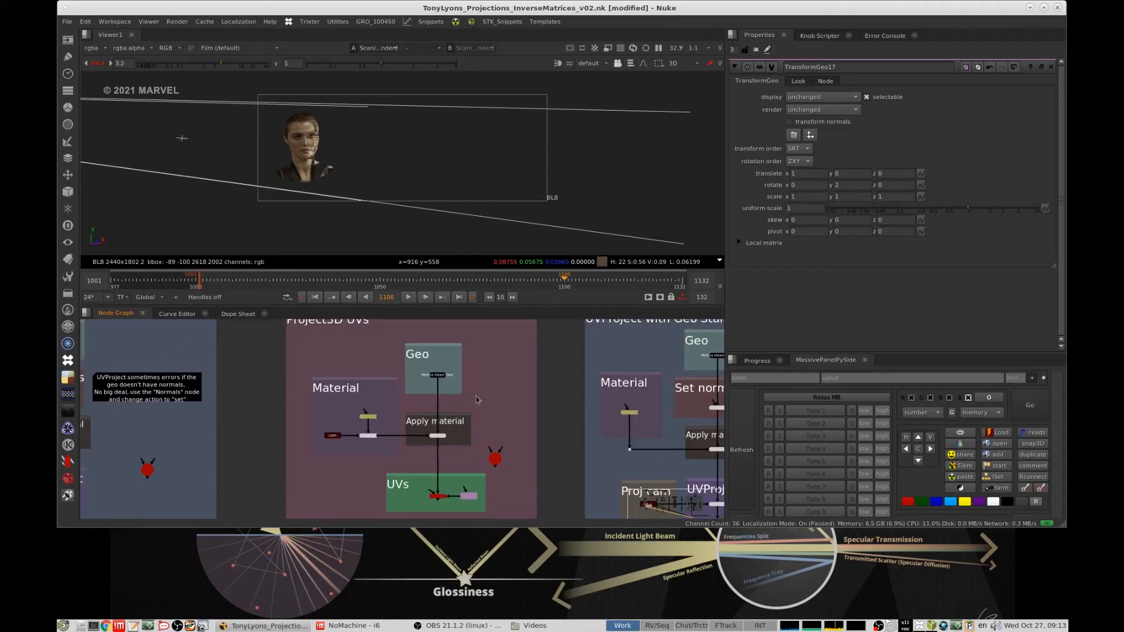
middle_drag(477, 400, 483, 355)
click(443, 450)
key(1)
key(Tab)
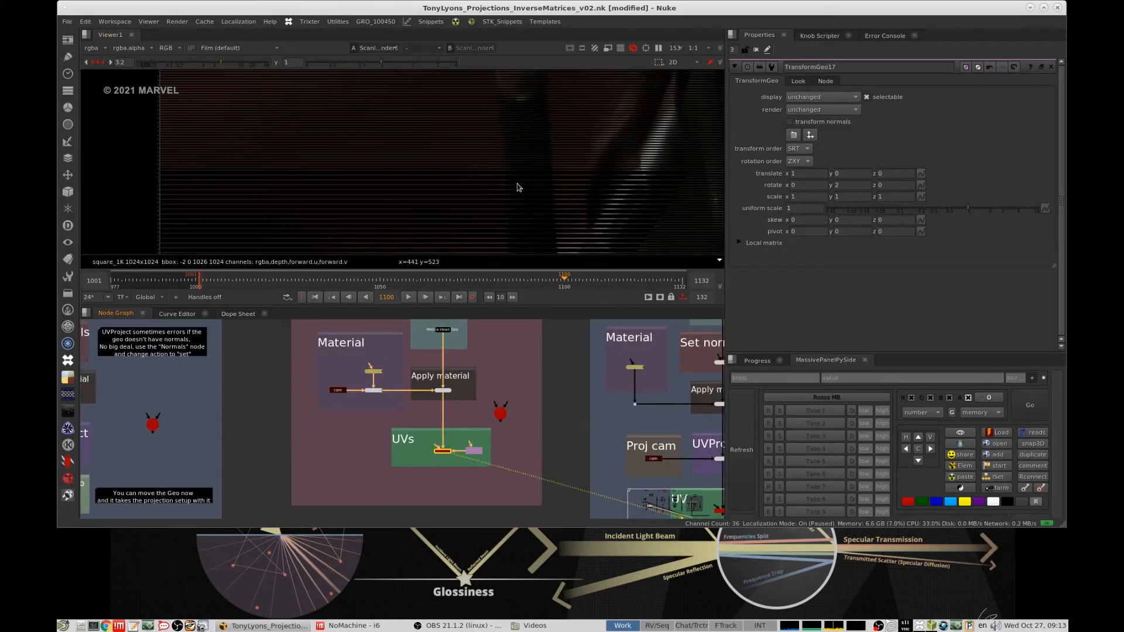
key(f)
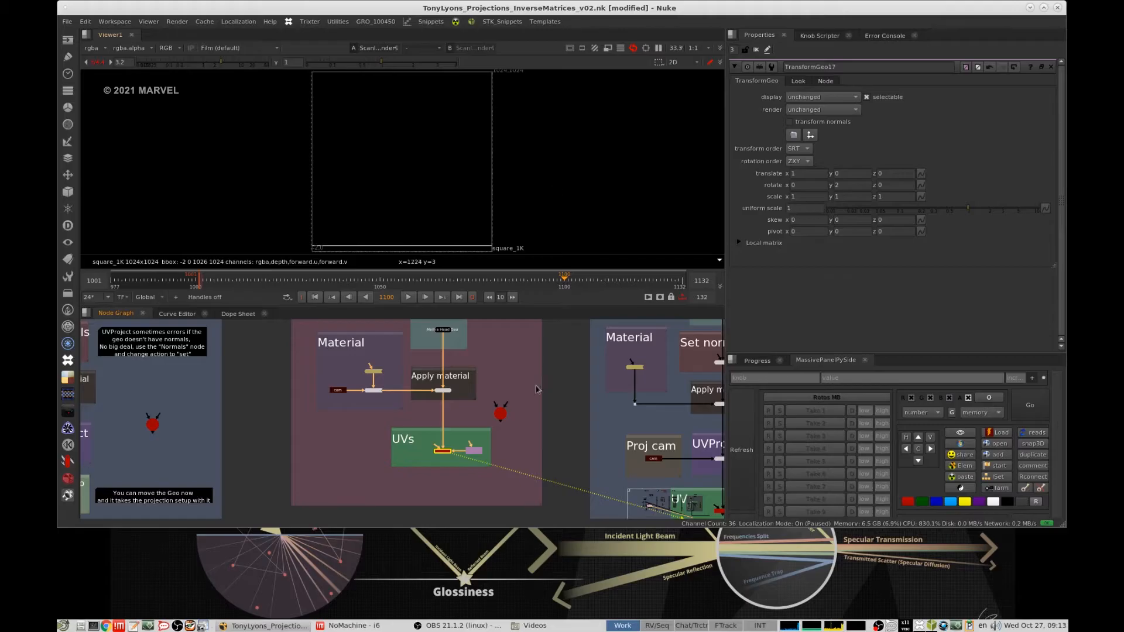
- Follow the neighbouring UVProject with Geo Stamp setup down to its UVs group and open the ScanlineRender's properties
scroll(536, 390, down, 4)
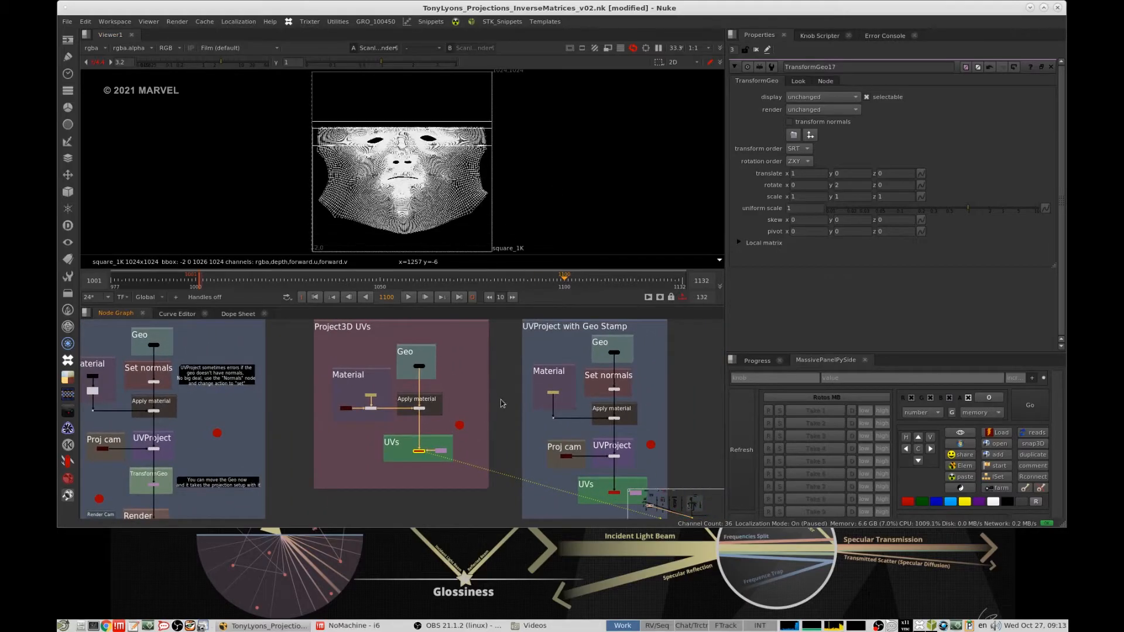
scroll(576, 462, up, 3)
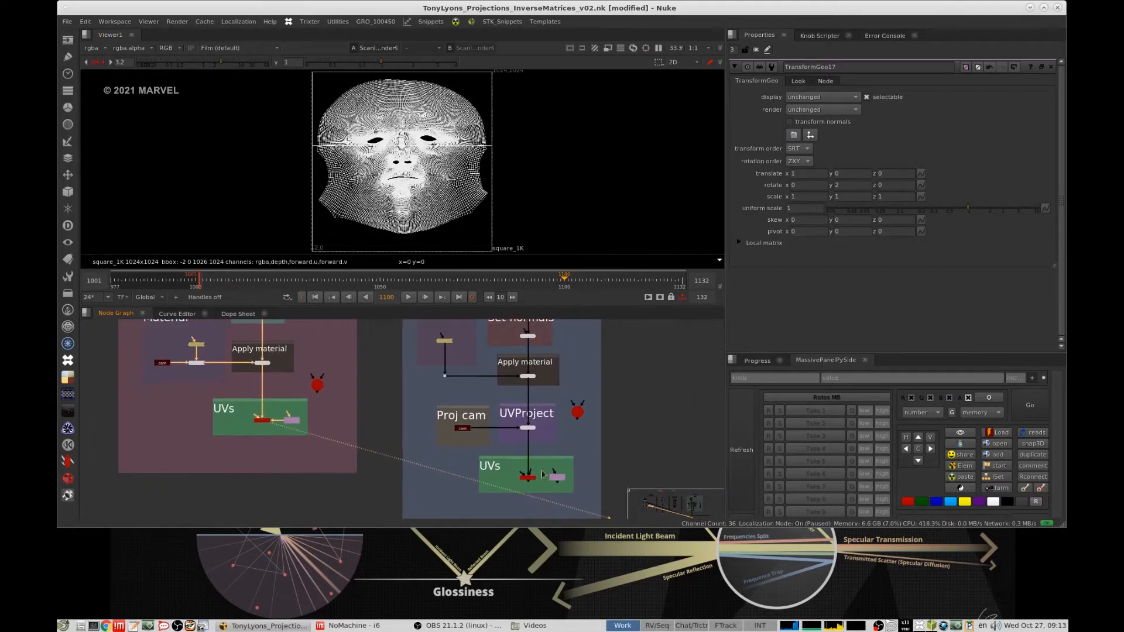
scroll(544, 474, down, 3)
scroll(446, 365, up, 3)
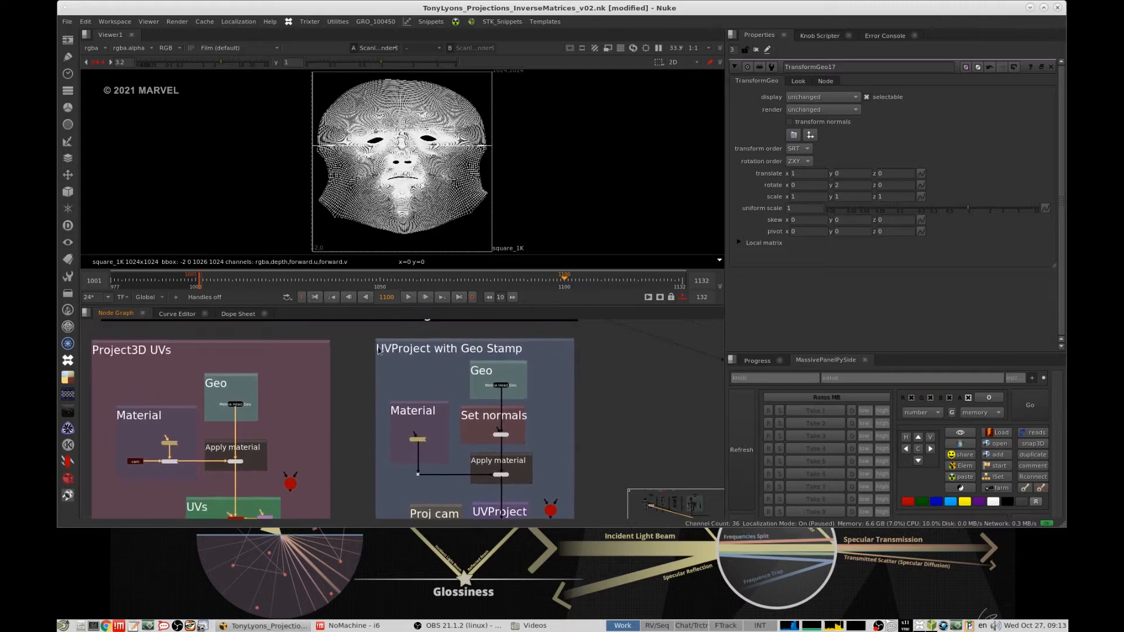
middle_drag(493, 476, 463, 372)
scroll(499, 470, up, 3)
middle_drag(506, 515, 504, 410)
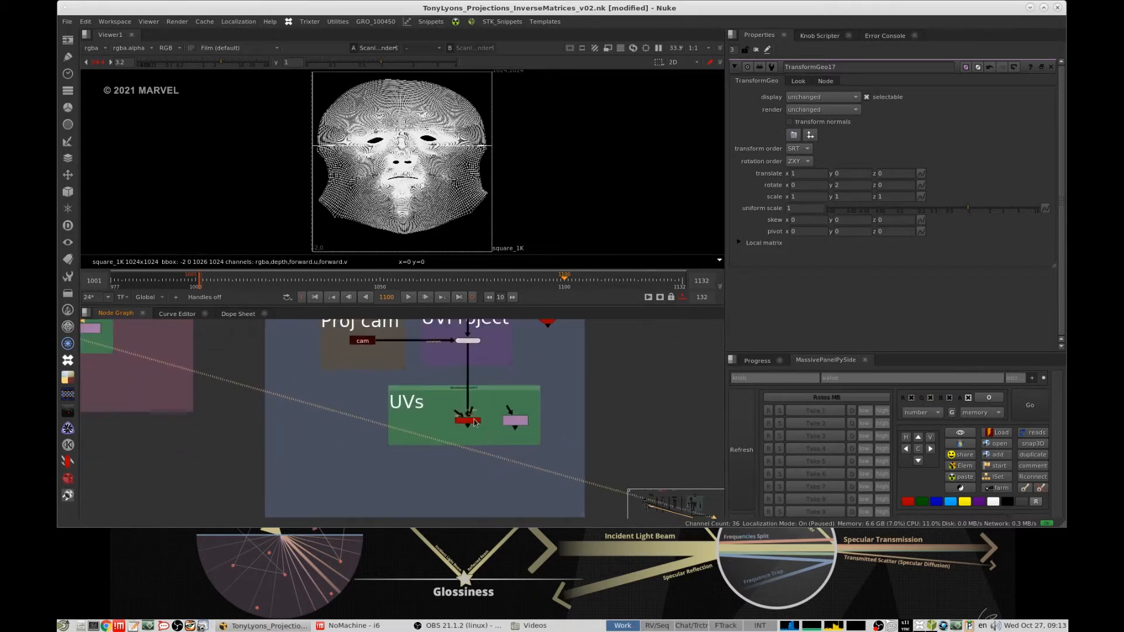
scroll(476, 423, up, 3)
double_click(466, 416)
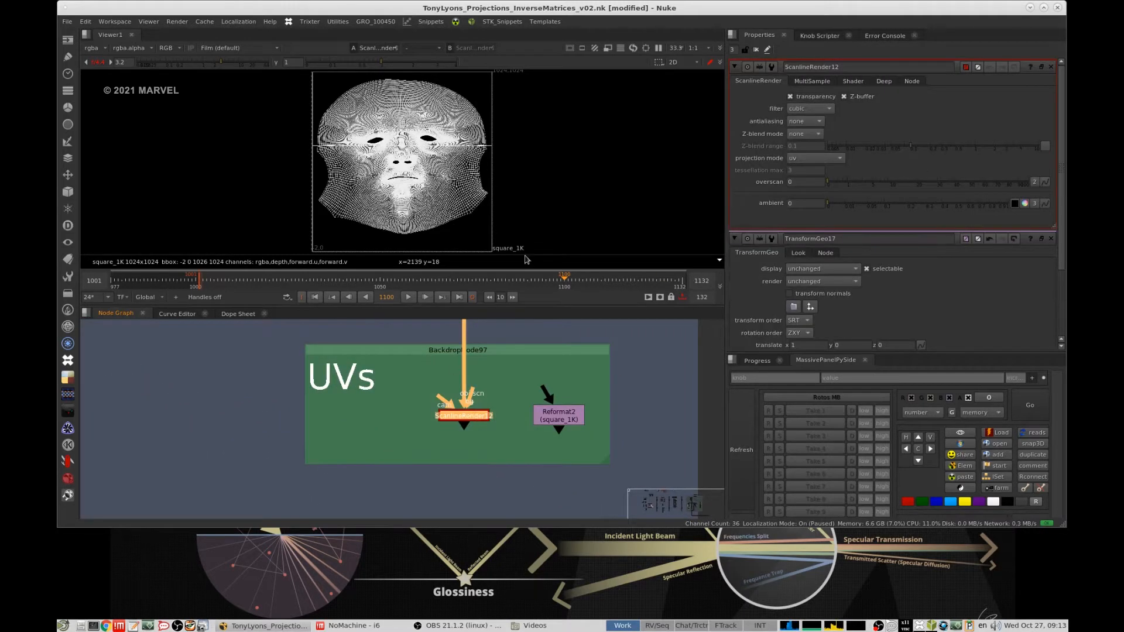
- View the UVProject setup's UVs ScanlineRender output and examine the unwrapped head closely
key(1)
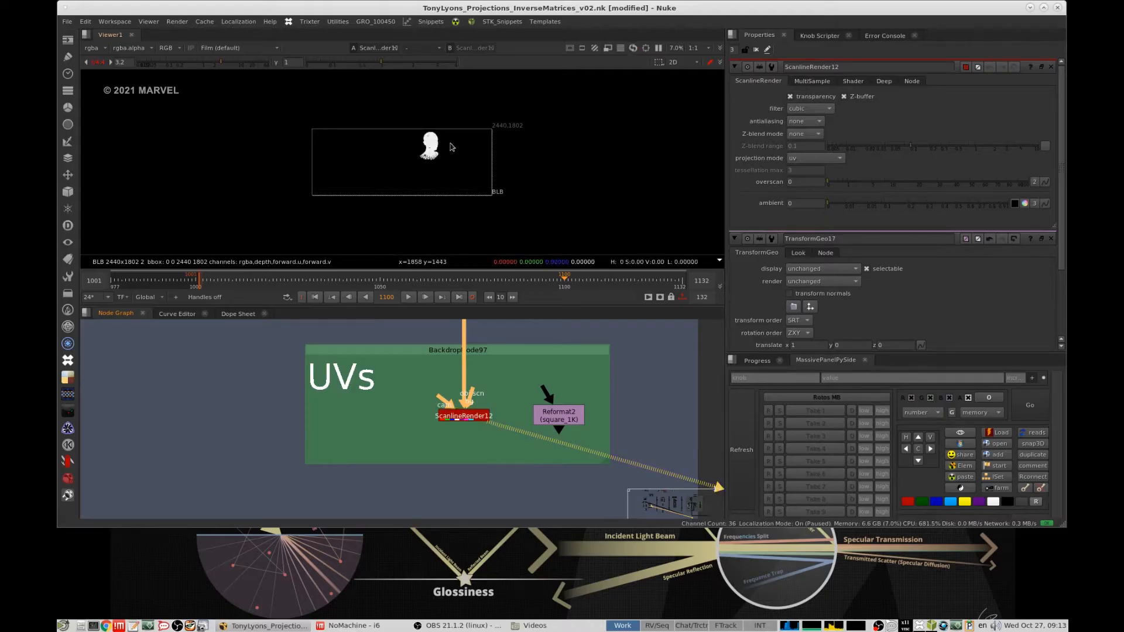
scroll(453, 142, up, 2)
scroll(565, 153, up, 4)
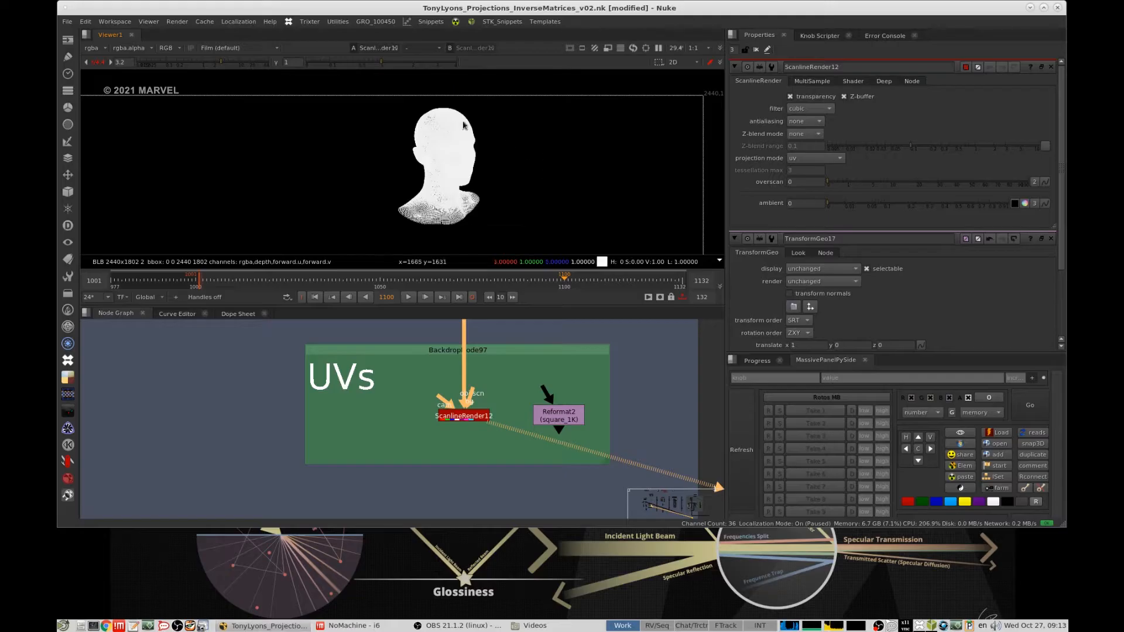
- Close all open node properties and compare the UVs ScanlineRender outputs of the Project3D and UVProject setups
click(755, 50)
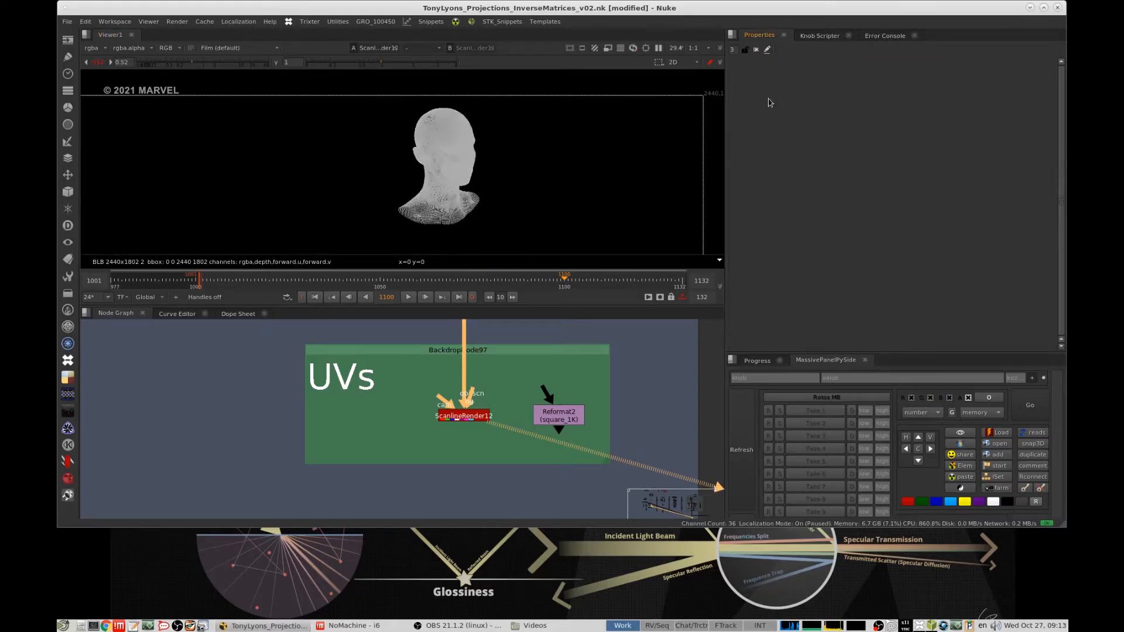
scroll(539, 430, down, 5)
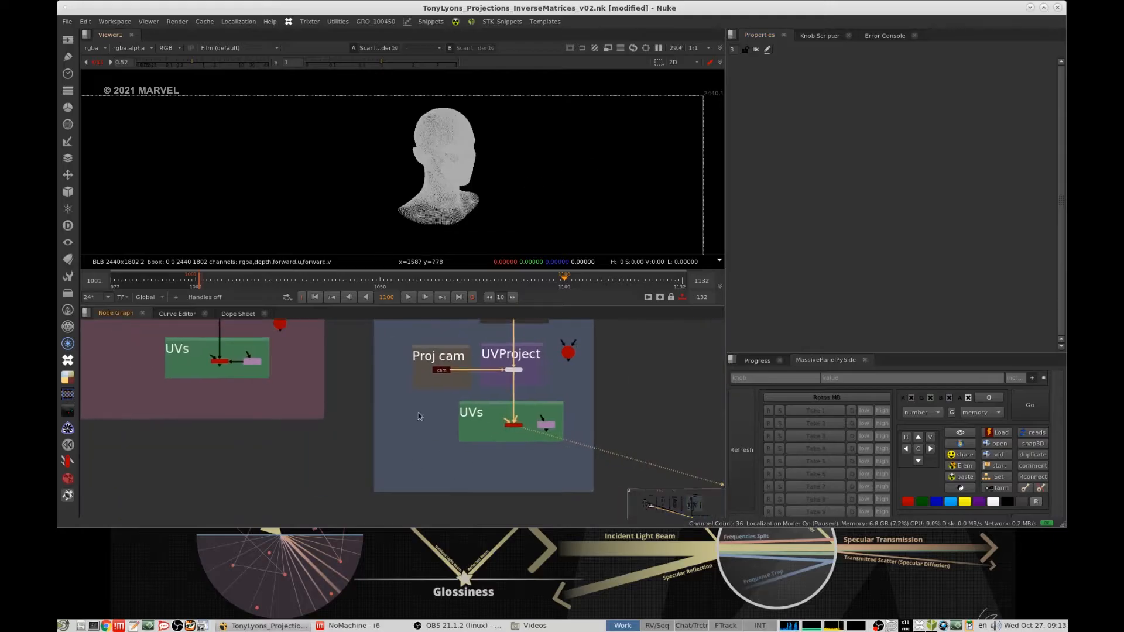
click(220, 361)
key(1)
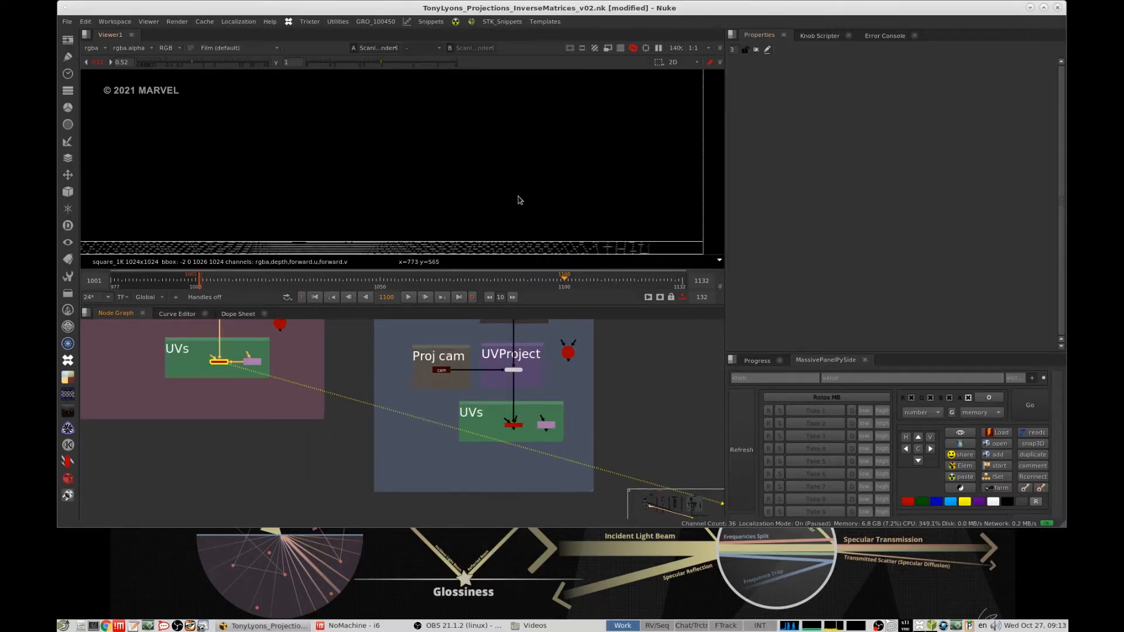
click(513, 425)
key(1)
click(528, 409)
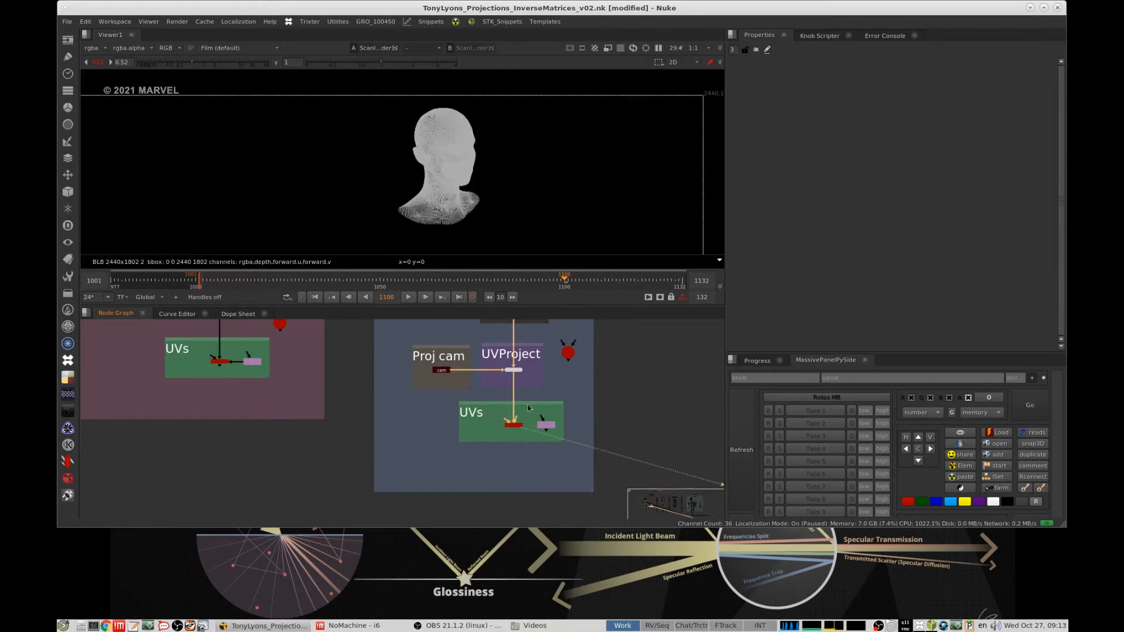
- Review the Proj cam and UVProject groups, and view the TransformGeo of the UVProject setup with TransformGeo below the projection in 3D
middle_drag(529, 363, 533, 394)
scroll(520, 392, up, 4)
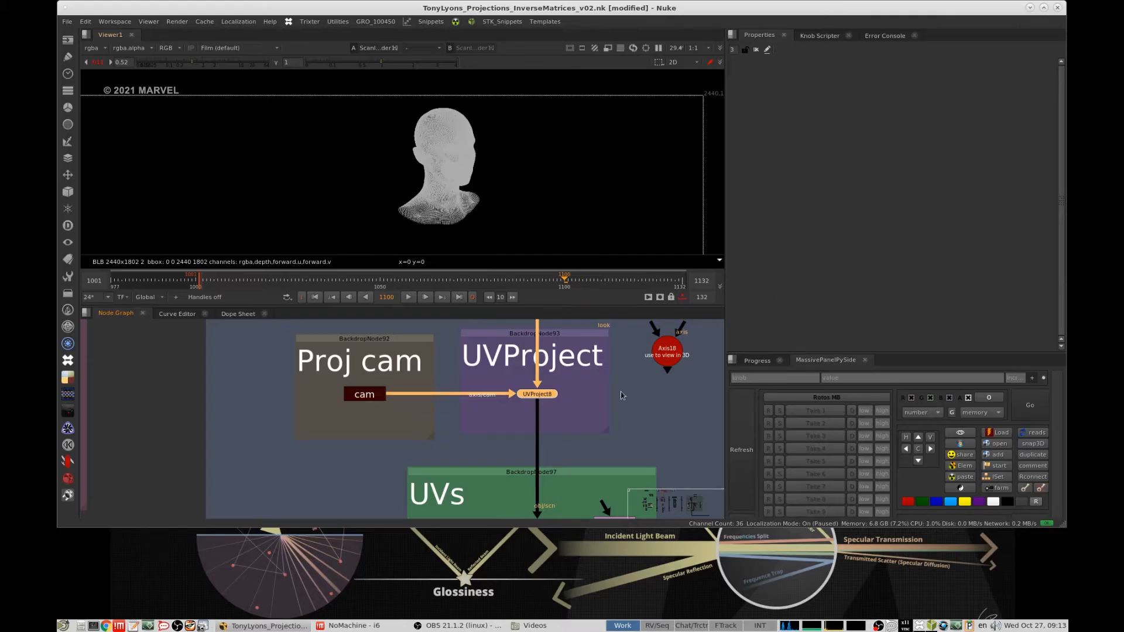
scroll(622, 396, down, 10)
middle_drag(495, 449, 555, 427)
scroll(580, 397, up, 5)
middle_drag(436, 422, 689, 371)
middle_drag(511, 410, 518, 505)
scroll(512, 401, down, 2)
scroll(495, 436, up, 3)
click(454, 466)
key(1)
- View the ScanlineRender output in the Render group below that TransformGeo
middle_drag(473, 465, 494, 333)
scroll(495, 342, down, 2)
click(516, 429)
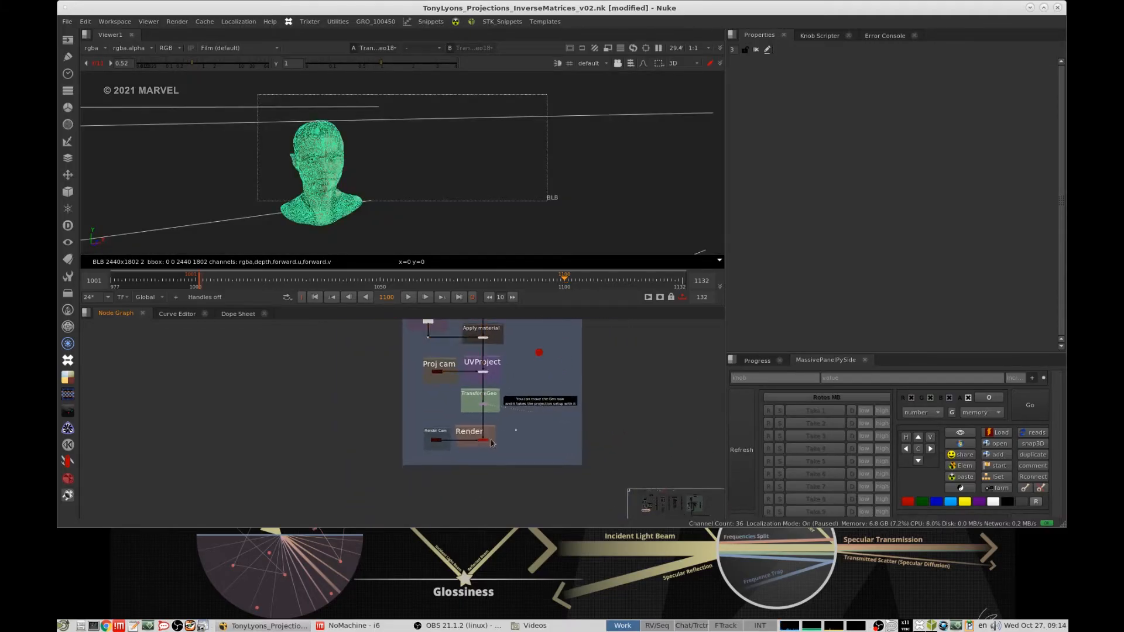
click(492, 443)
key(1)
- Find the 2D Track Example in the "Understanding Stabilization and Matchmove In 2D" section and view its ColorWheel at the base position
scroll(479, 425, down, 3)
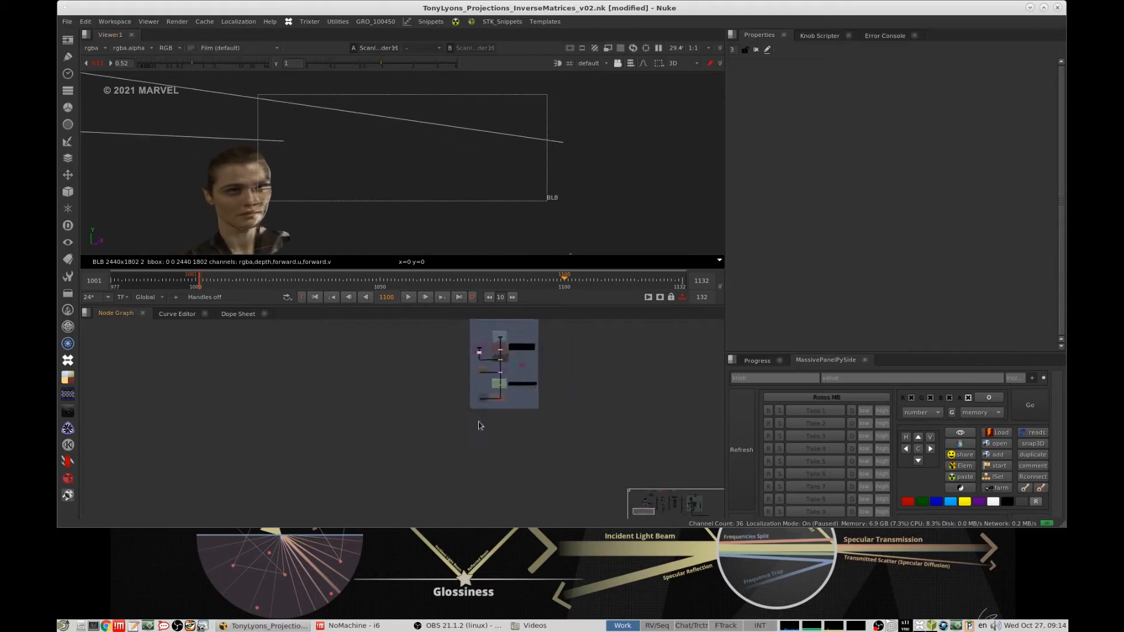
middle_drag(525, 361, 477, 432)
scroll(474, 440, up, 3)
scroll(398, 454, down, 6)
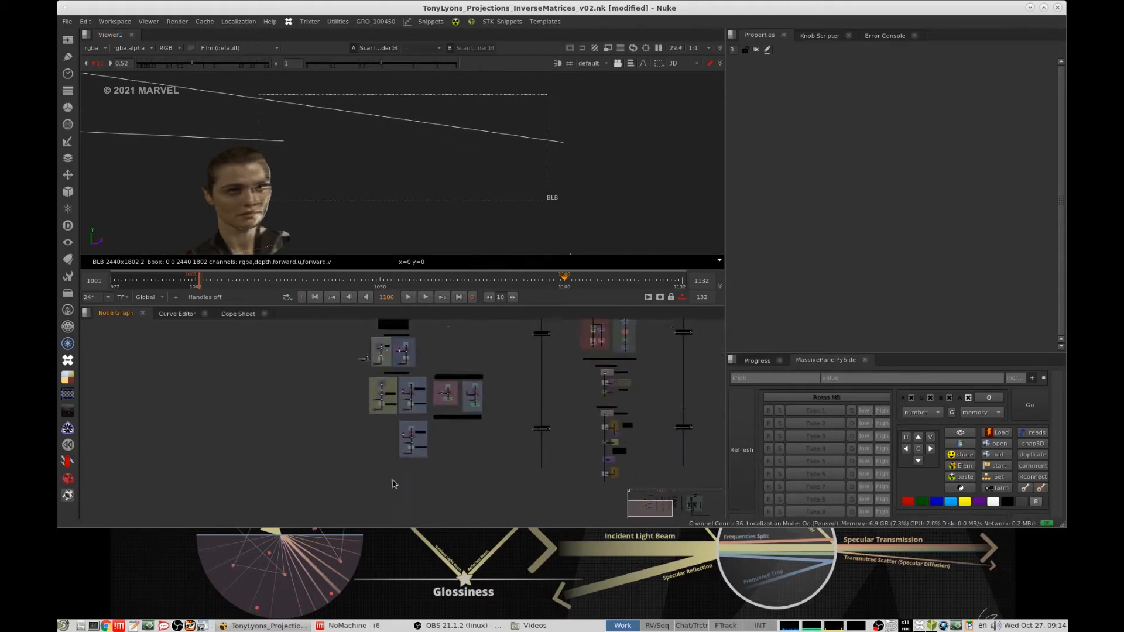
middle_drag(571, 380, 471, 490)
scroll(521, 427, up, 3)
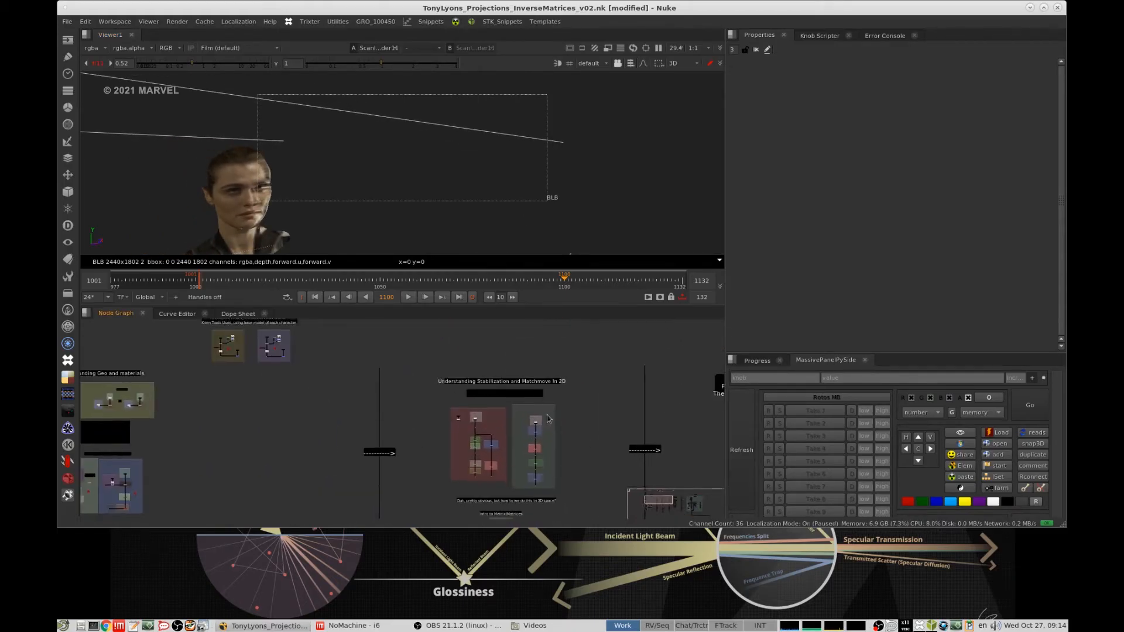
middle_drag(548, 418, 544, 391)
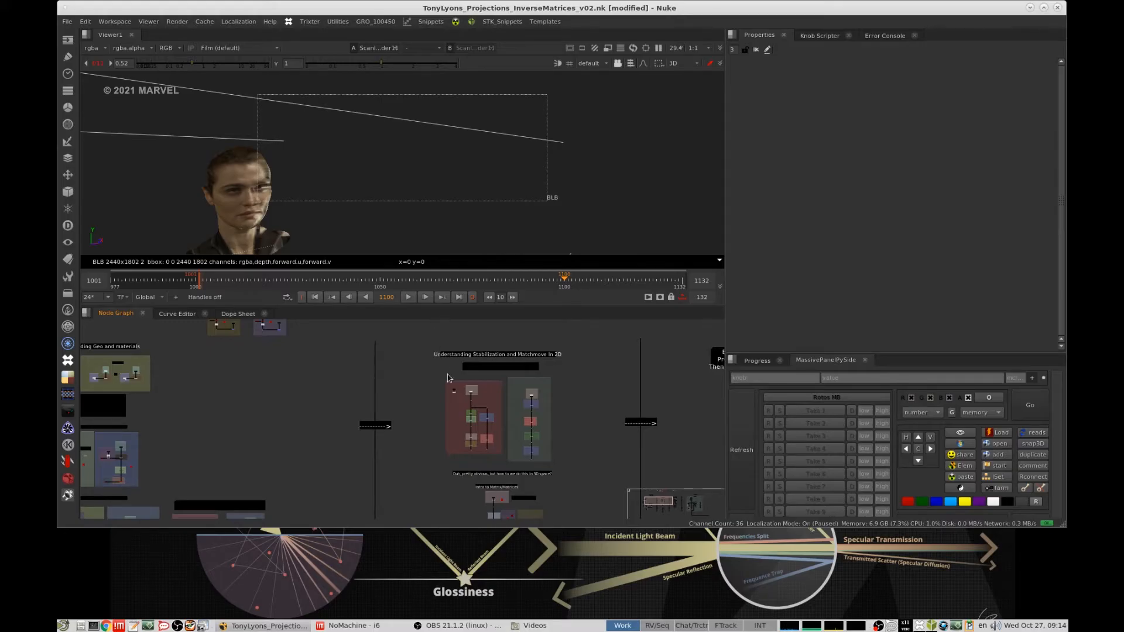
scroll(463, 374, down, 4)
middle_drag(507, 361, 479, 373)
scroll(479, 373, up, 4)
scroll(466, 397, up, 3)
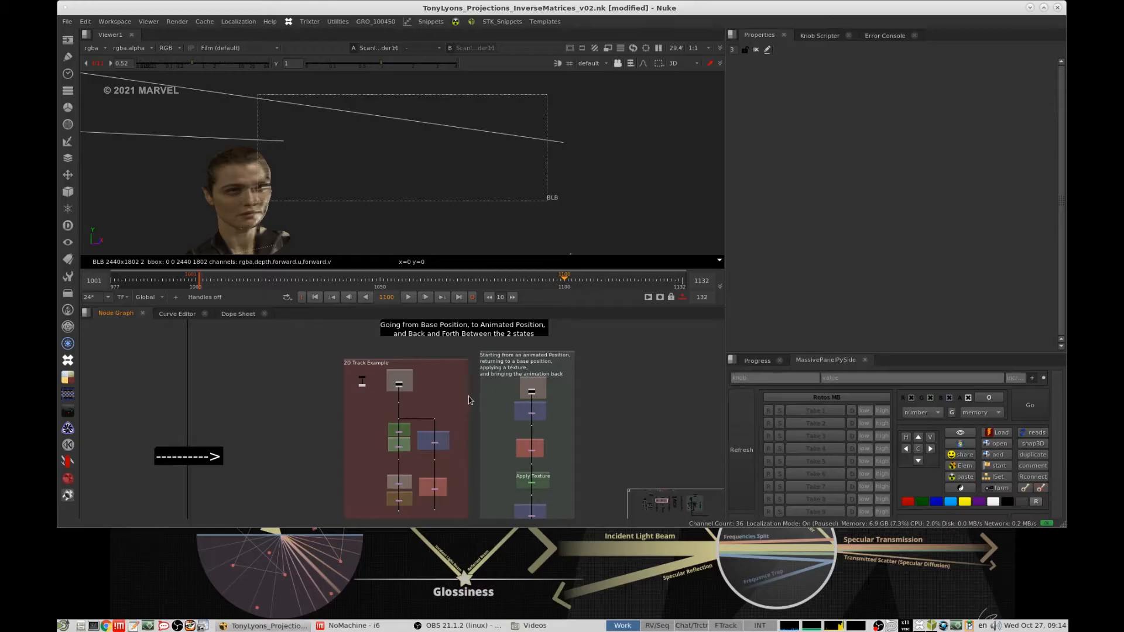
middle_drag(432, 356, 440, 375)
scroll(420, 386, up, 5)
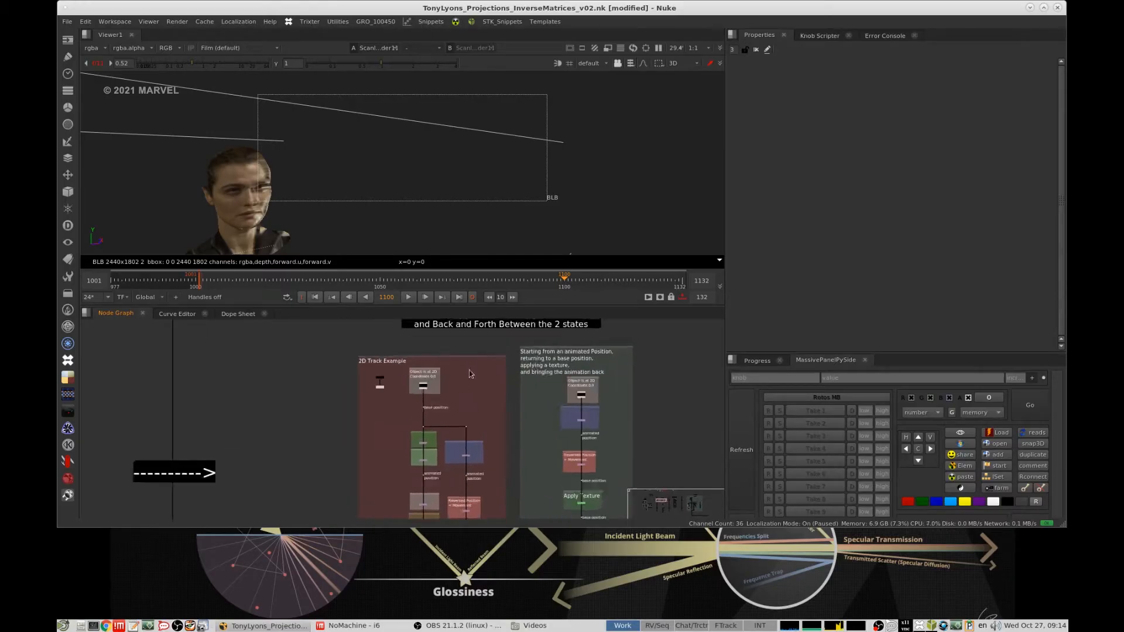
key(1)
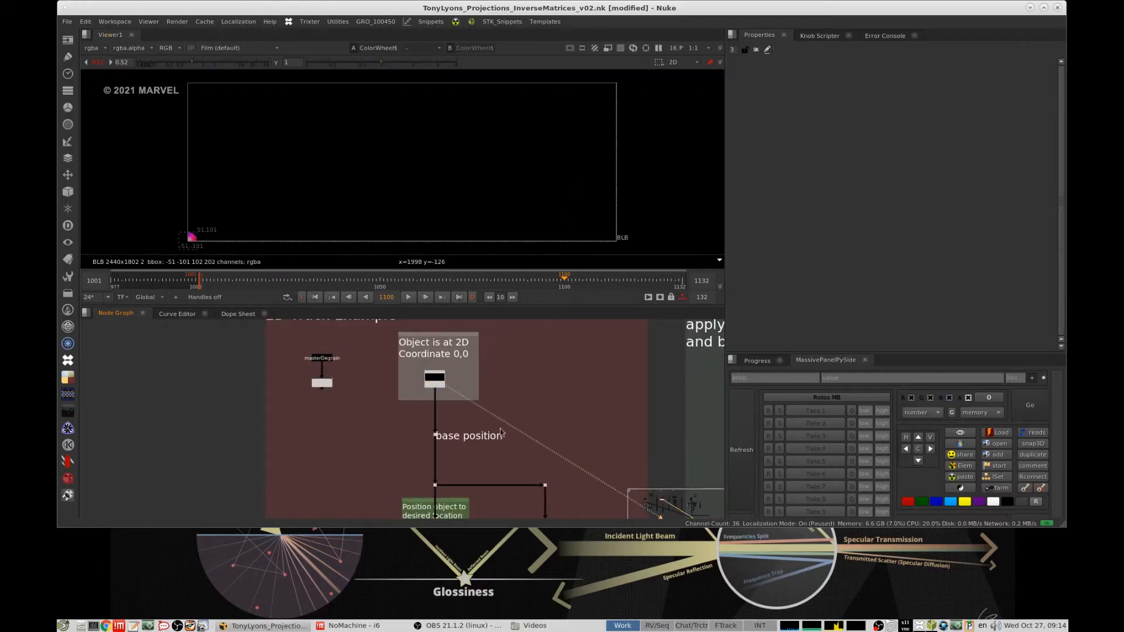
scroll(465, 408, down, 3)
mouse_move(464, 422)
middle_down()
mouse_move(458, 378)
mouse_move(486, 426)
middle_up()
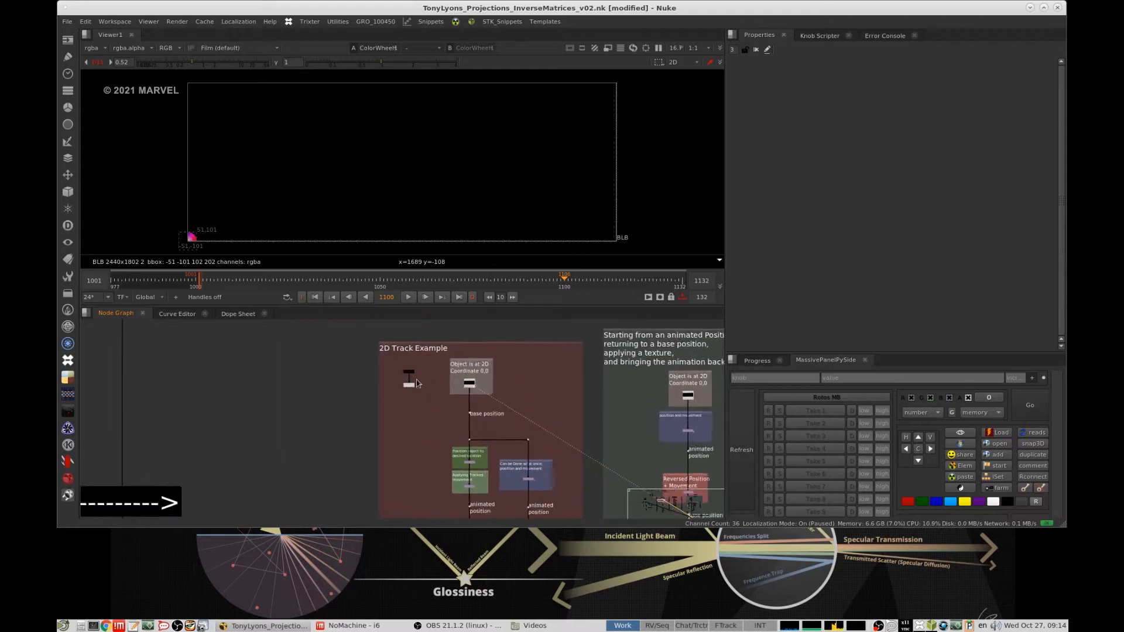
- View the masterDegrain plate and the output of the Tracker connected to it in the 2D Track Example
scroll(413, 383, up, 7)
click(417, 332)
key(1)
click(419, 386)
key(1)
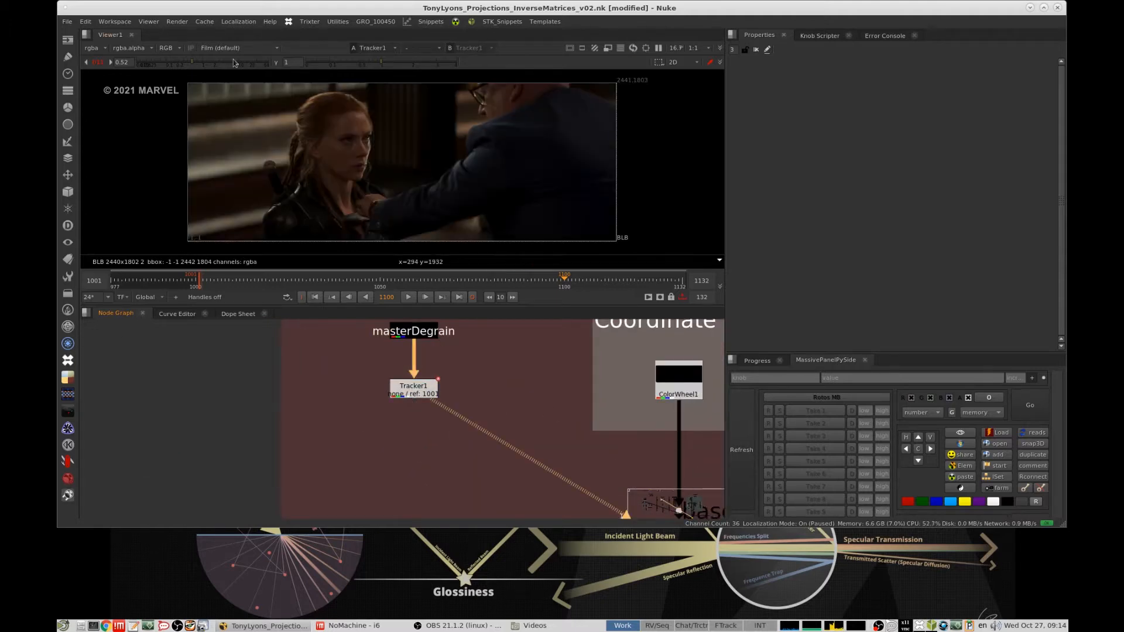
- Open the Tracker's properties and scrub through the shot to inspect how track 1 follows the plate
double_click(420, 385)
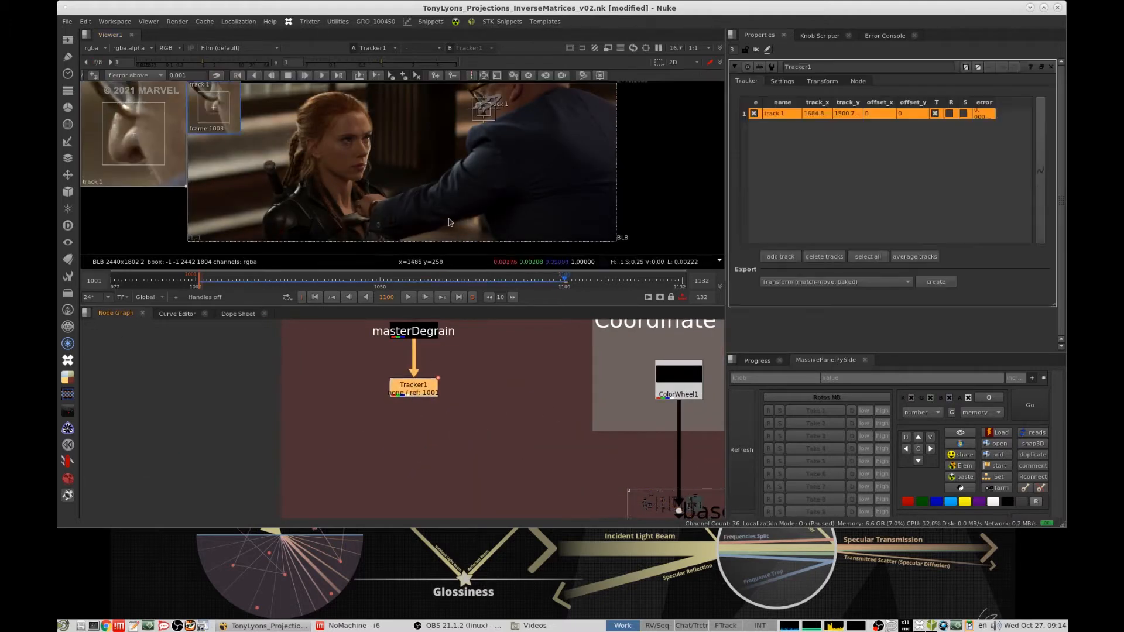
scroll(493, 113, up, 6)
scroll(470, 110, down, 8)
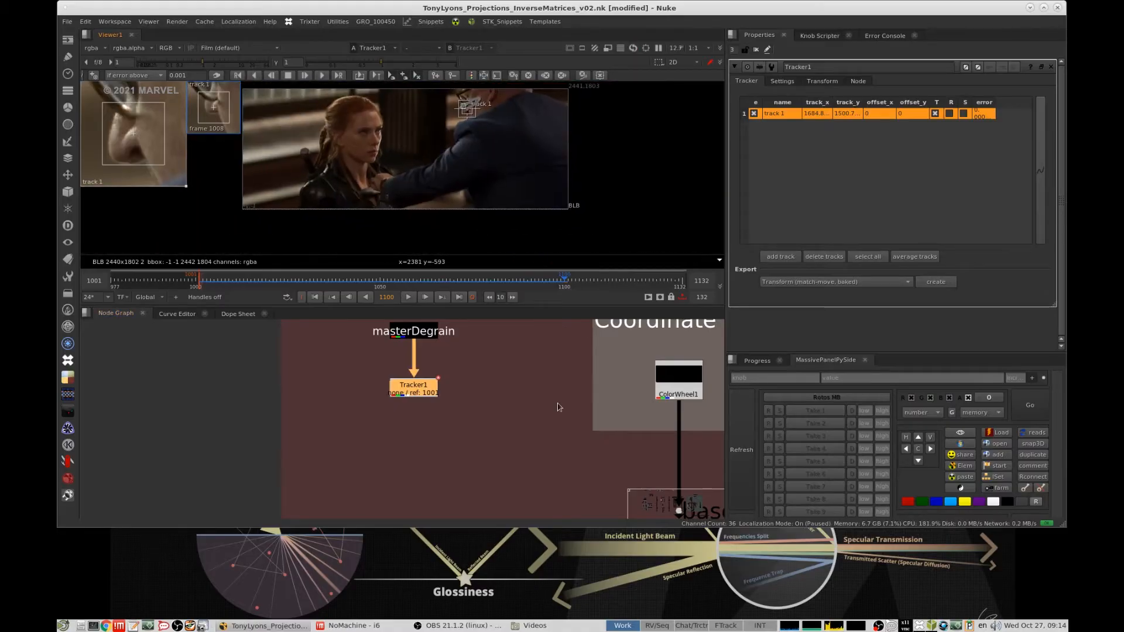
drag(321, 282, 373, 281)
scroll(553, 416, down, 4)
middle_drag(553, 416, 532, 399)
scroll(471, 108, up, 7)
middle_drag(560, 92, 518, 208)
drag(361, 285, 450, 284)
scroll(673, 371, down, 3)
scroll(664, 372, up, 6)
- View the ColorWheel output framed to the whole image and close the Tracker's properties
click(514, 354)
key(1)
key(f)
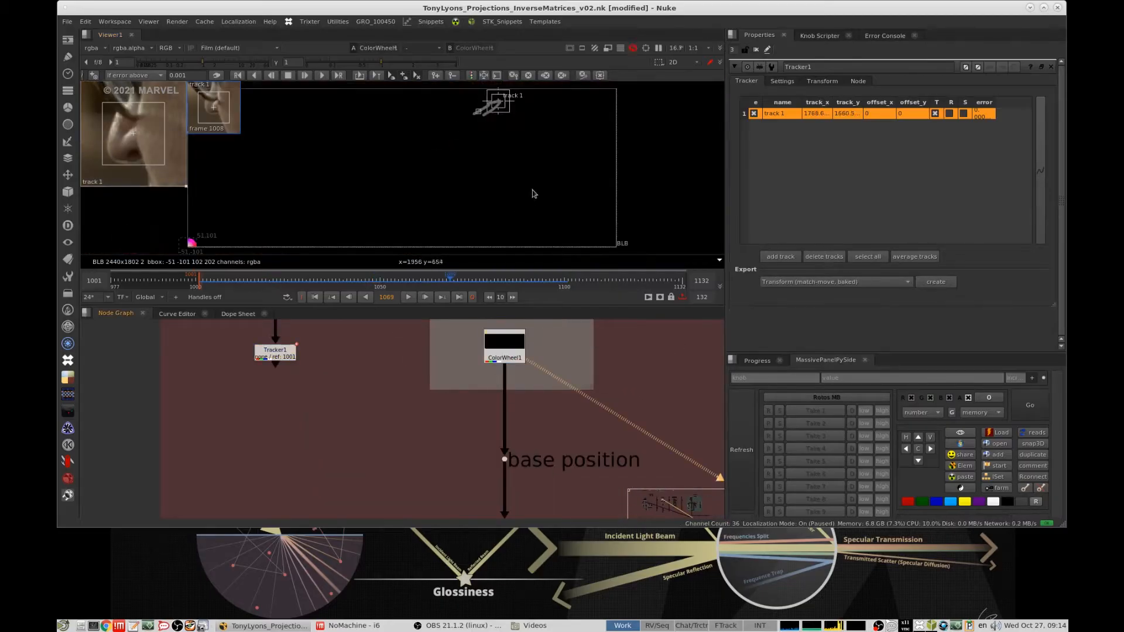
click(757, 51)
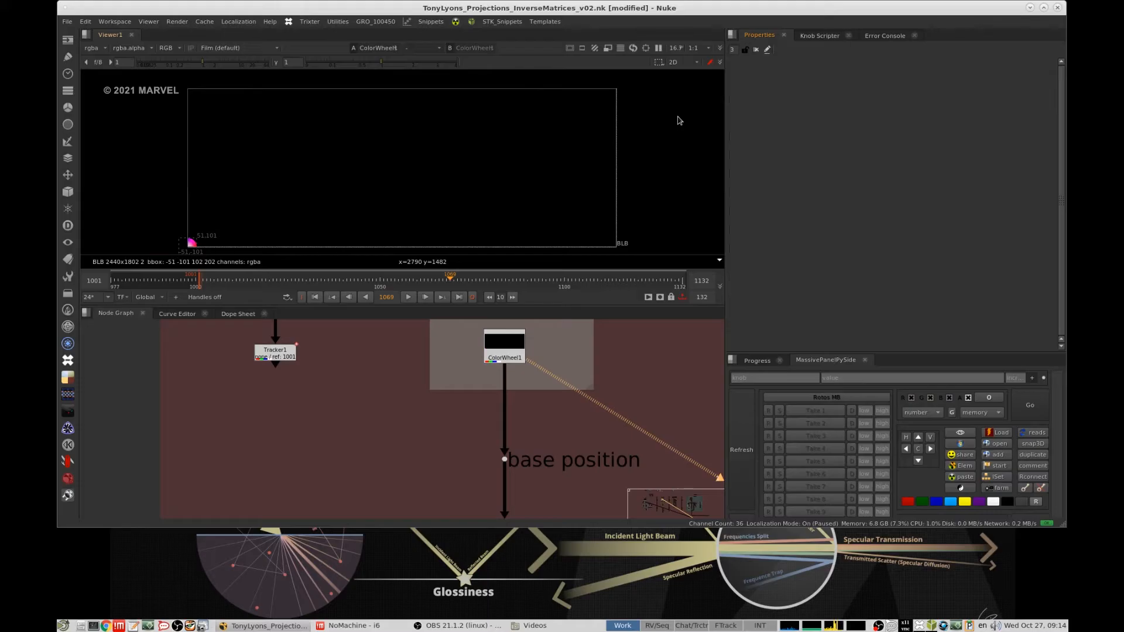
- Examine the ColorWheel closely at the image origin, including its bounding box and its centre pixel at coordinate 0,0
middle_drag(180, 252, 351, 200)
scroll(404, 179, up, 10)
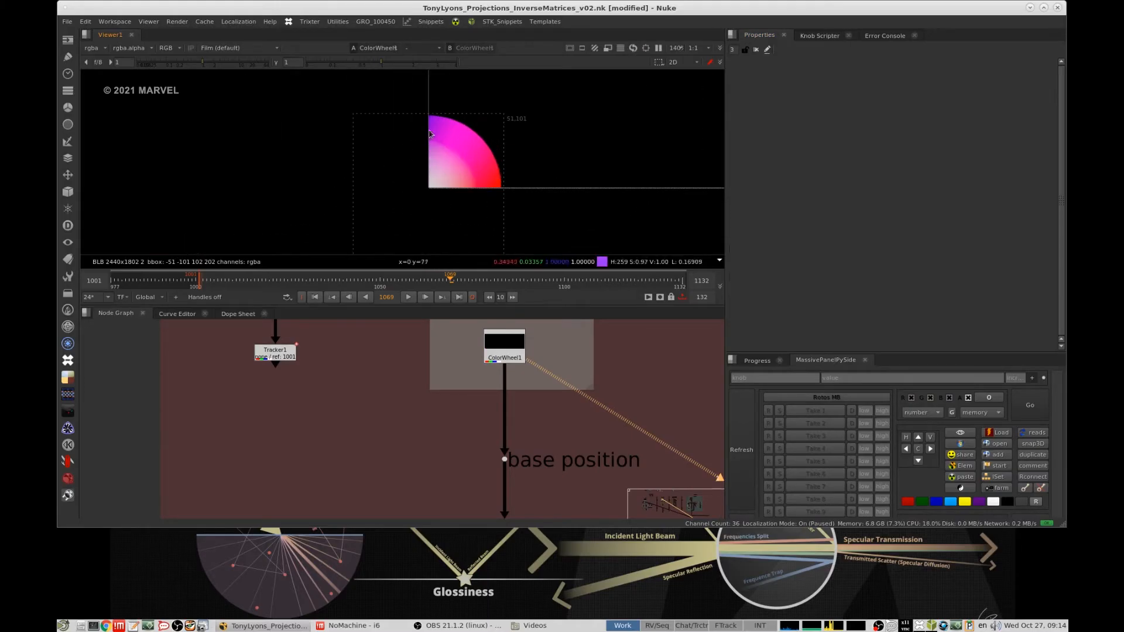
scroll(328, 141, down, 2)
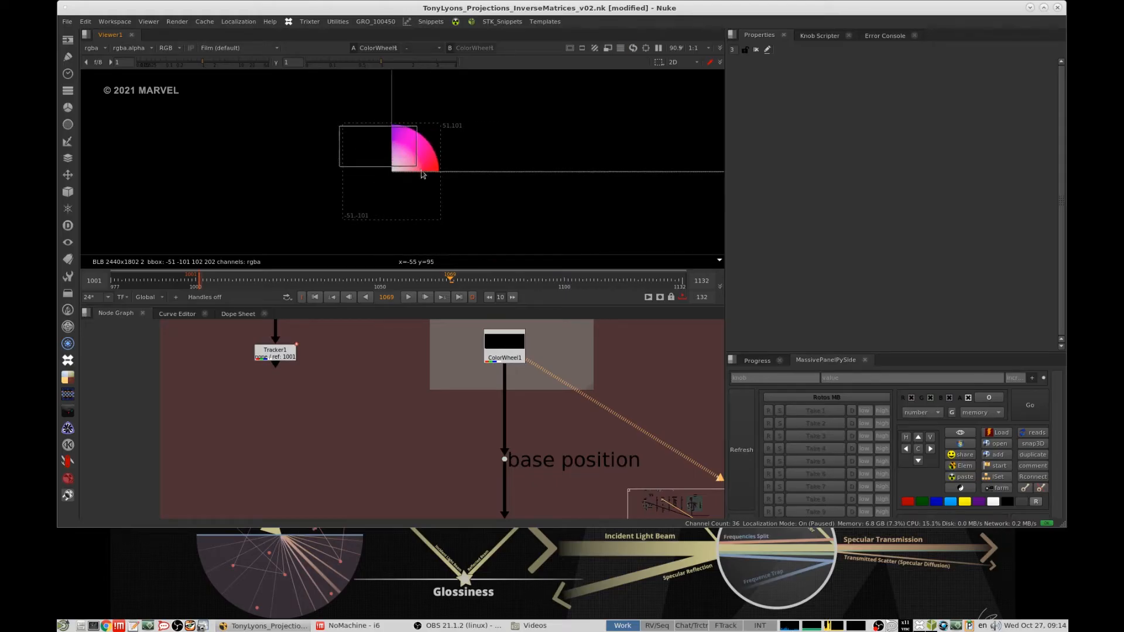
drag(423, 174, 439, 174)
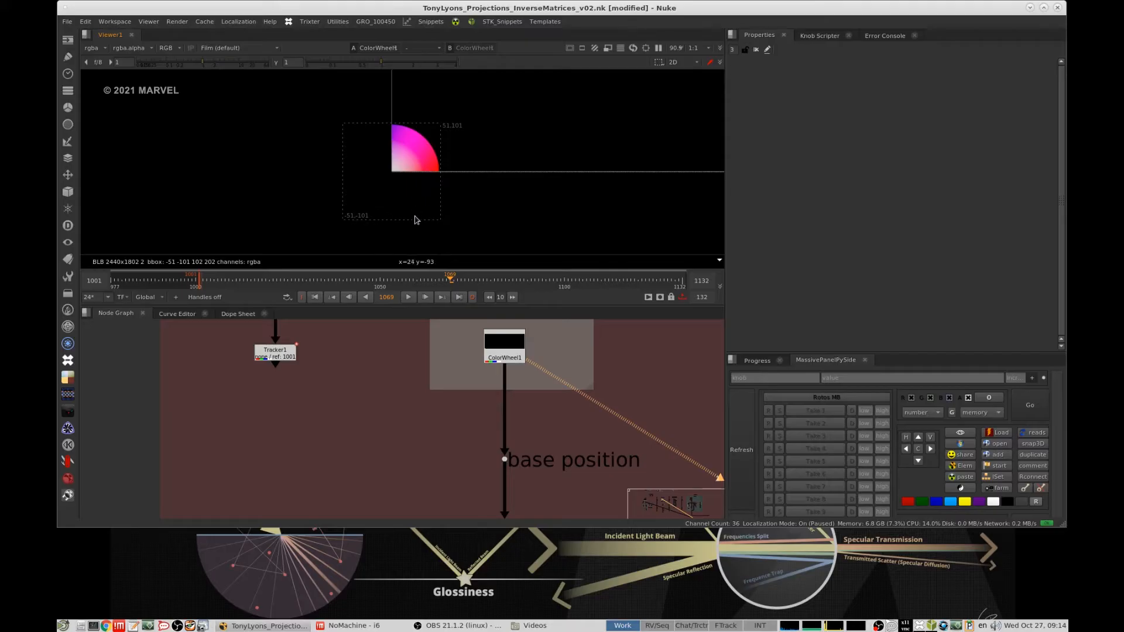
middle_drag(546, 414, 556, 299)
scroll(450, 165, up, 3)
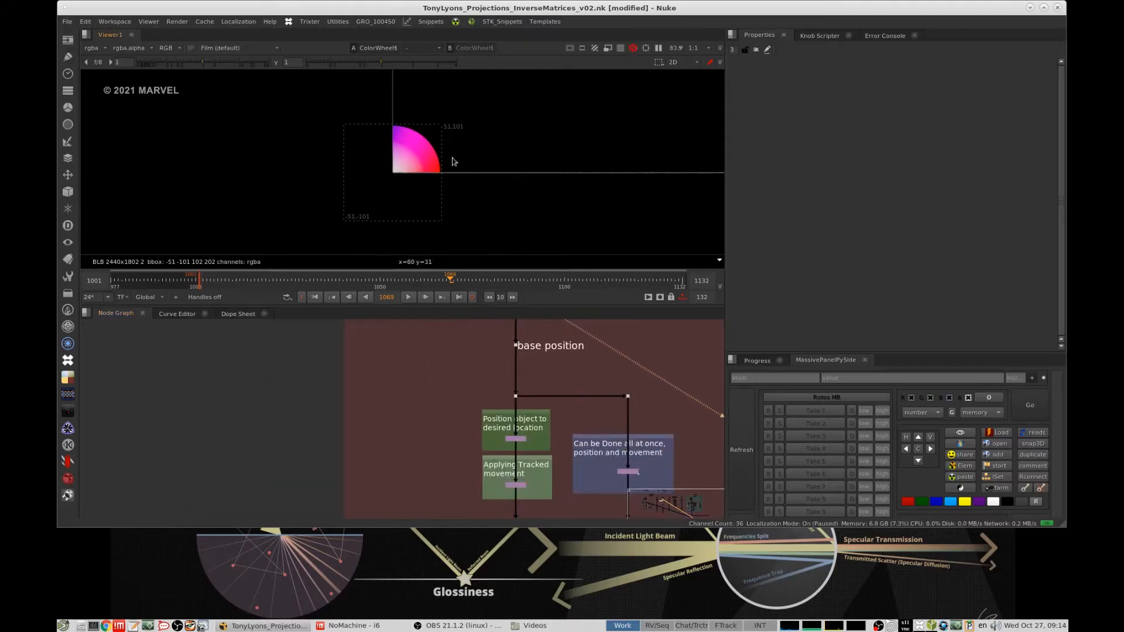
scroll(450, 165, up, 3)
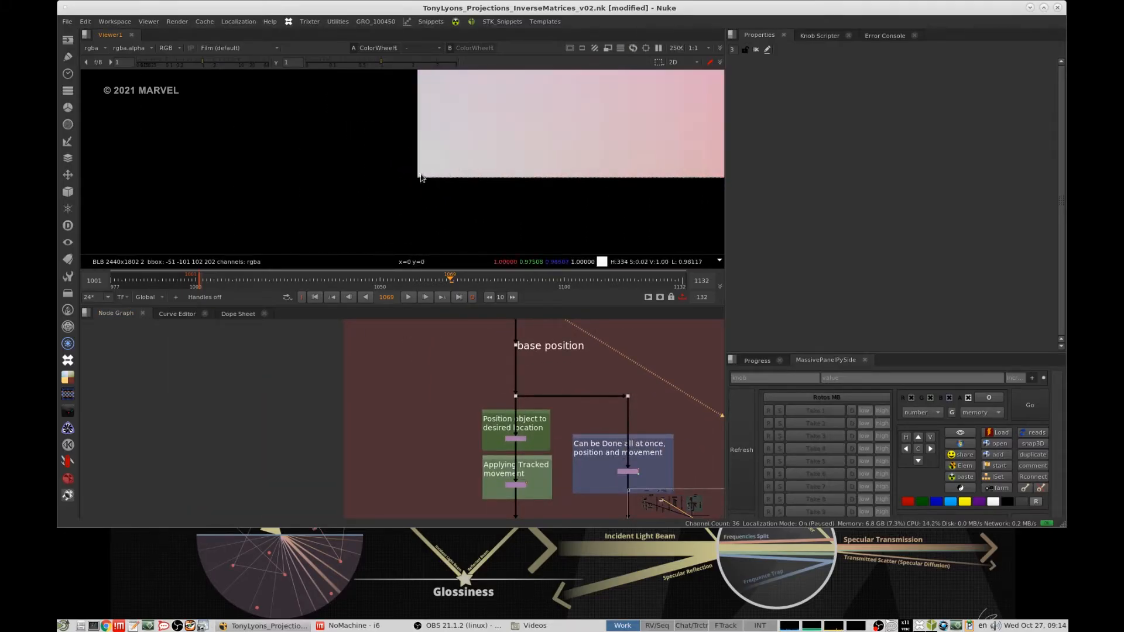
scroll(534, 166, down, 10)
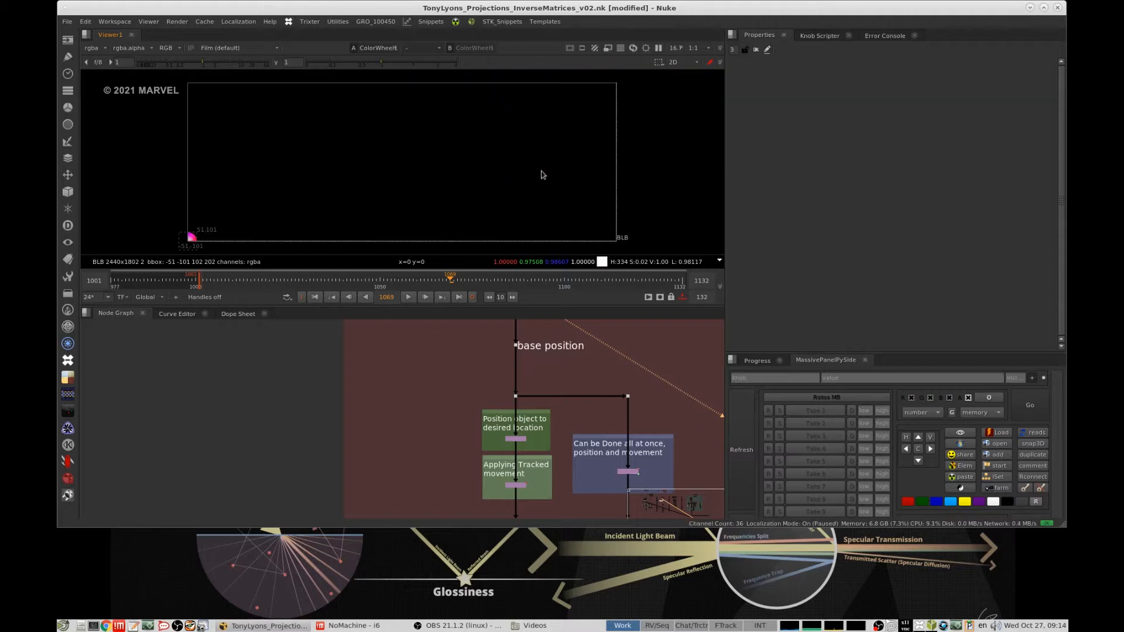
scroll(408, 168, up, 3)
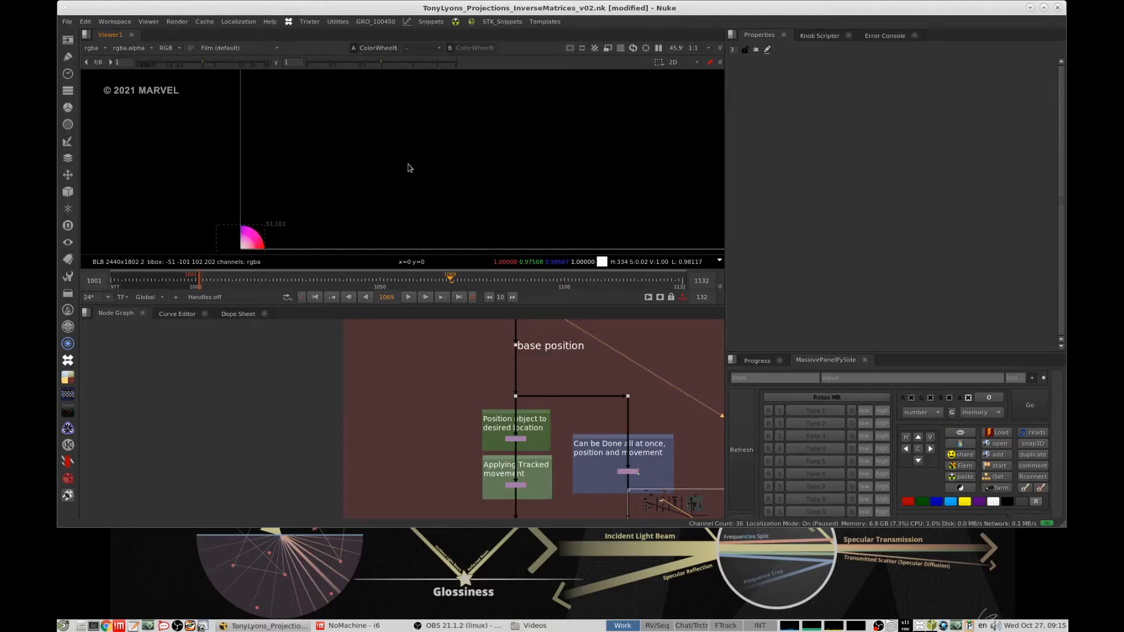
- Open the properties of the Transform that positions the object and view its output framed to the whole image
scroll(498, 402, up, 3)
click(486, 447)
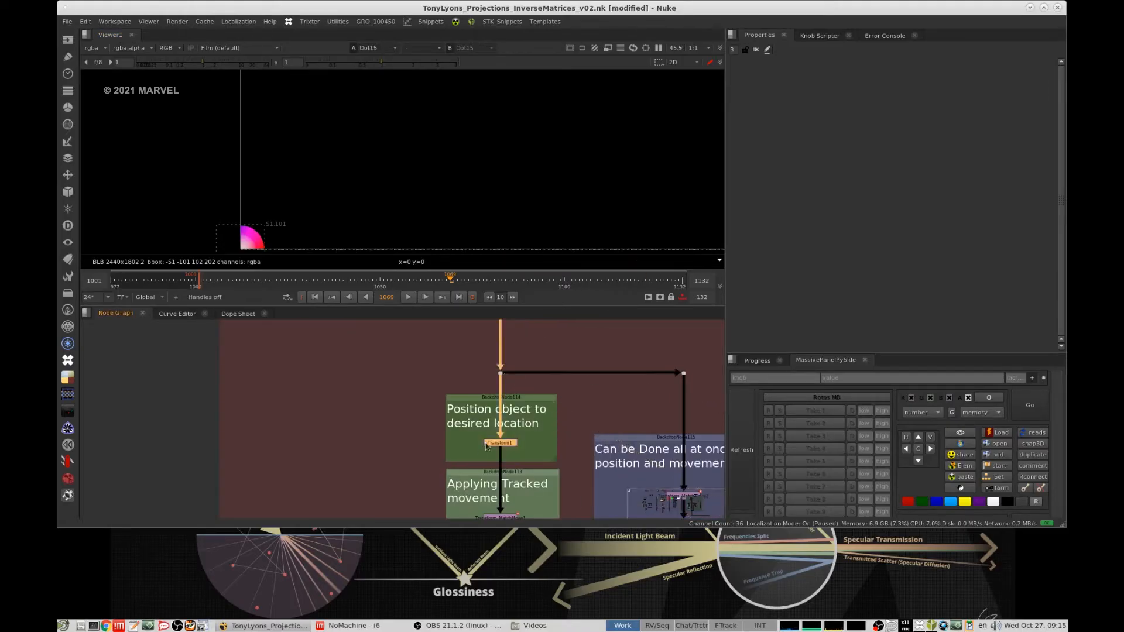
double_click(501, 443)
key(1)
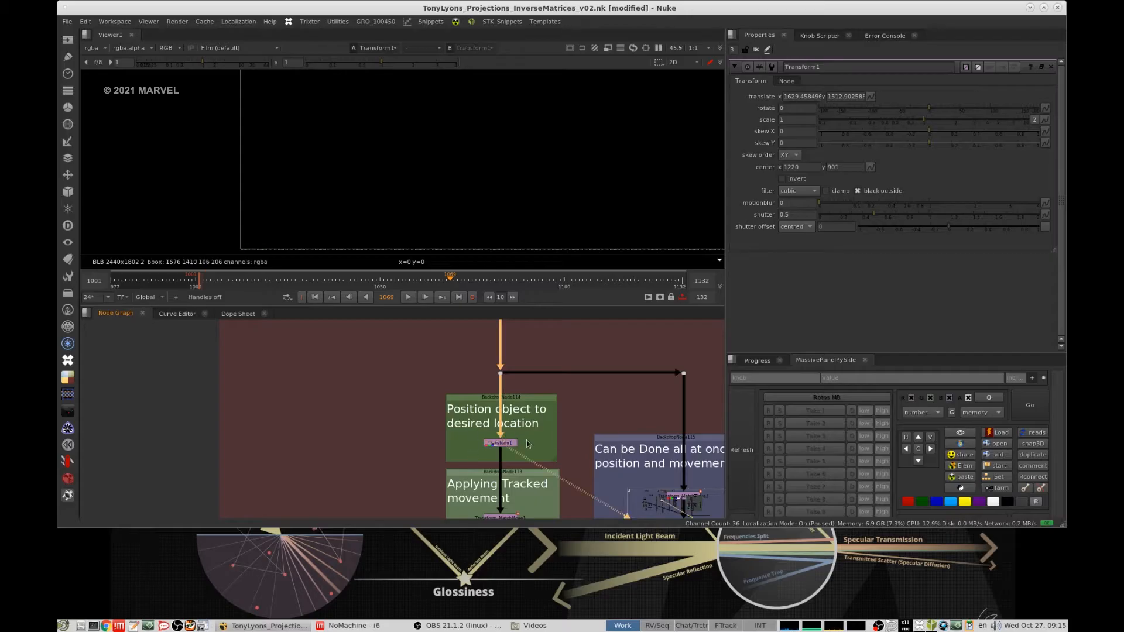
click(550, 433)
key(f)
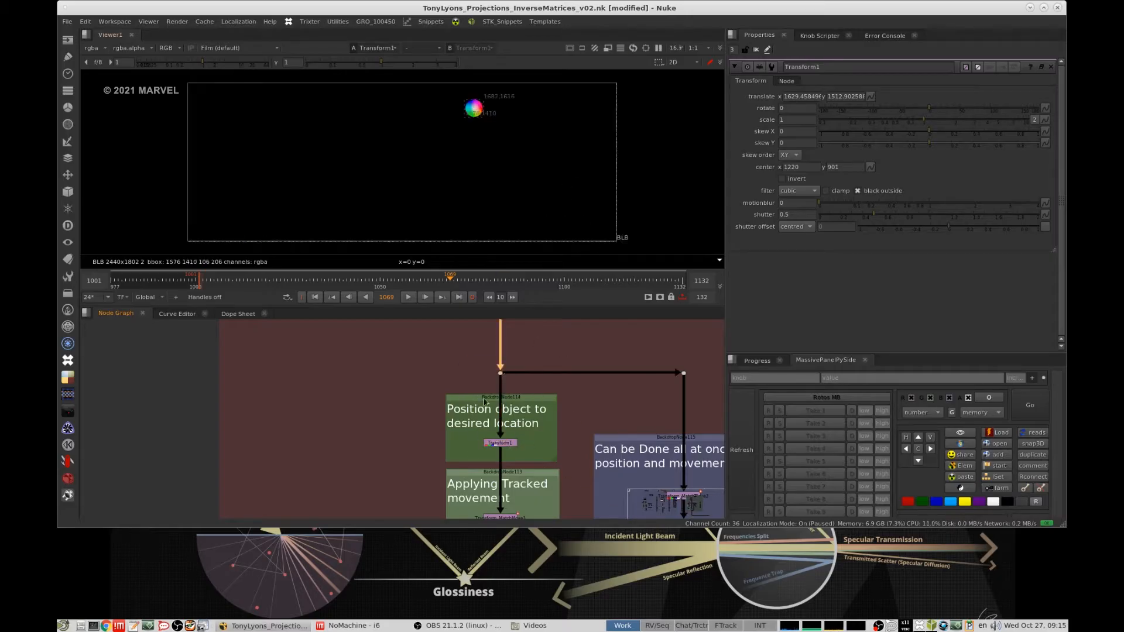
- View the object again after the positioning Transform in the "Position object to desired location" group
key(1)
scroll(536, 427, up, 2)
click(499, 445)
key(1)
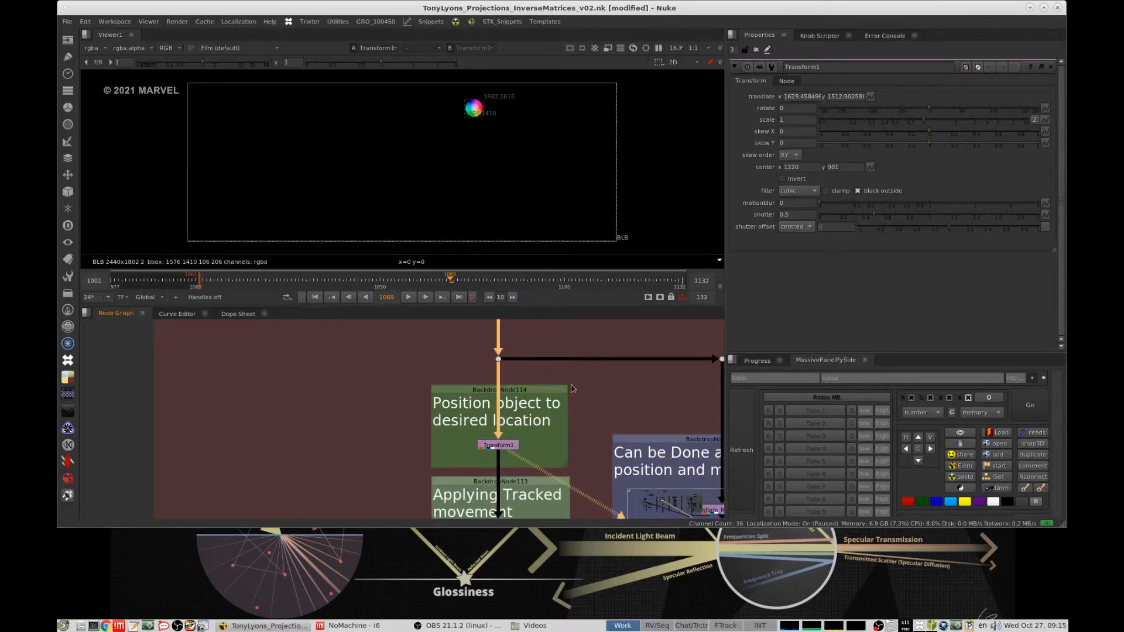
- Open the properties of the match-move Transform in the "Applying Tracked movement" group and view its output
scroll(572, 388, down, 2)
middle_drag(536, 414, 502, 411)
double_click(500, 444)
key(1)
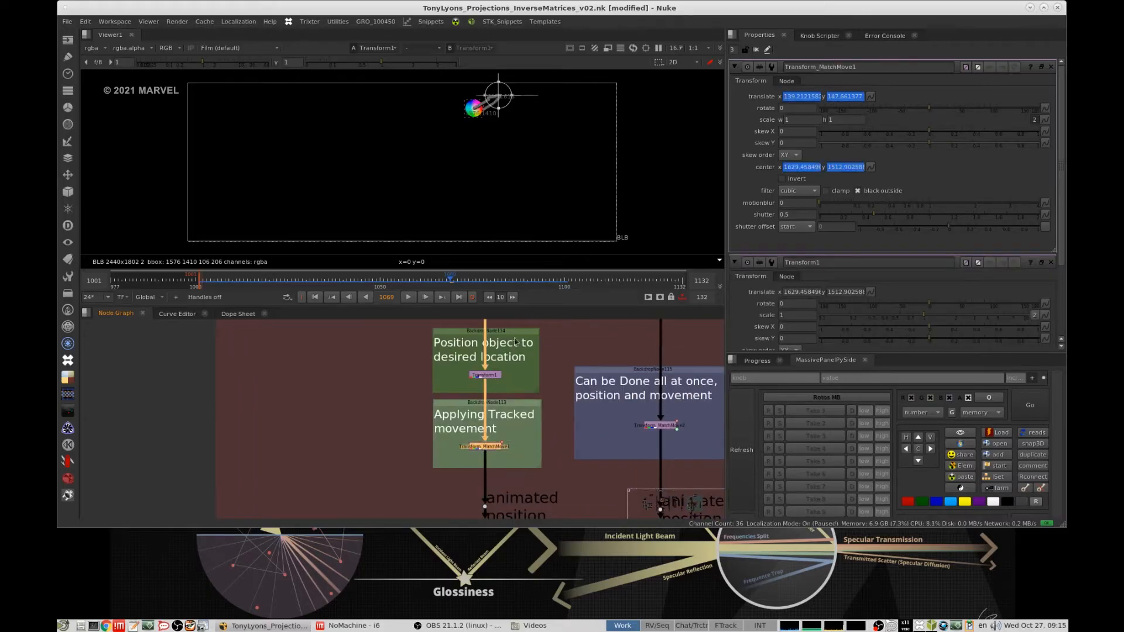
- Play back the match-moved ColorWheel, inspect it closely along its motion path, and stop playback
alt+middle_drag(525, 371, 446, 302)
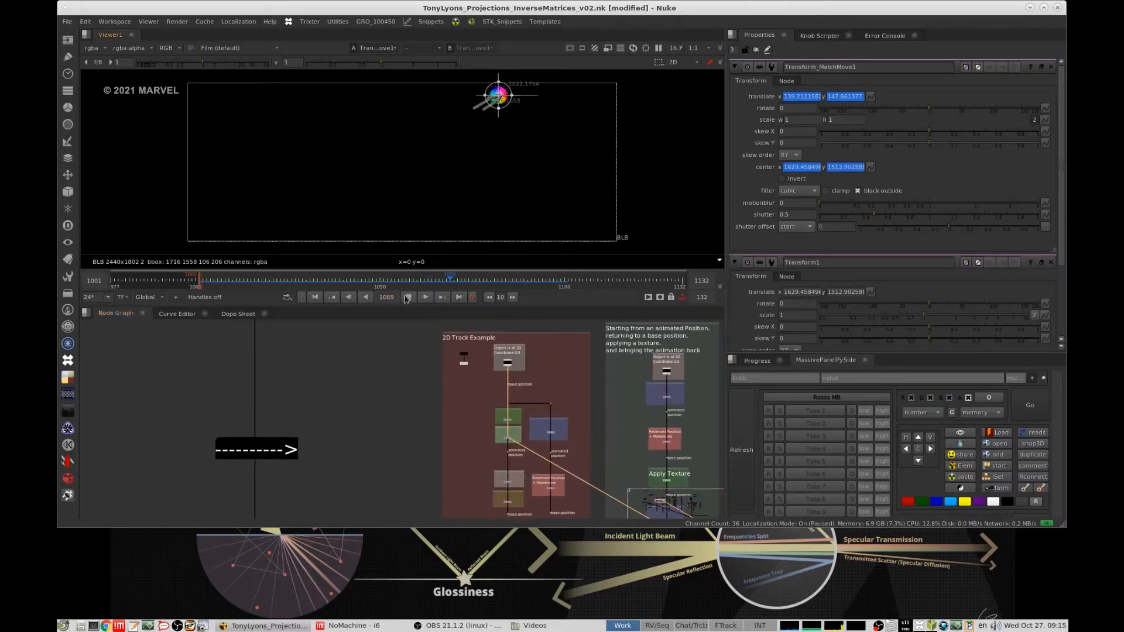
scroll(567, 134, up, 3)
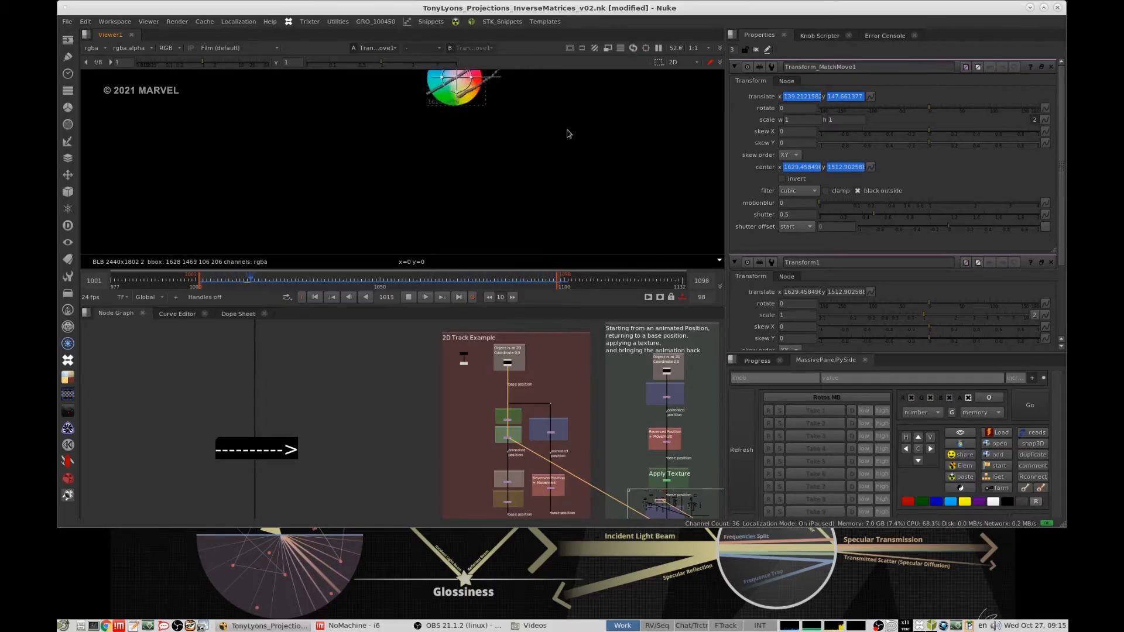
scroll(567, 134, up, 2)
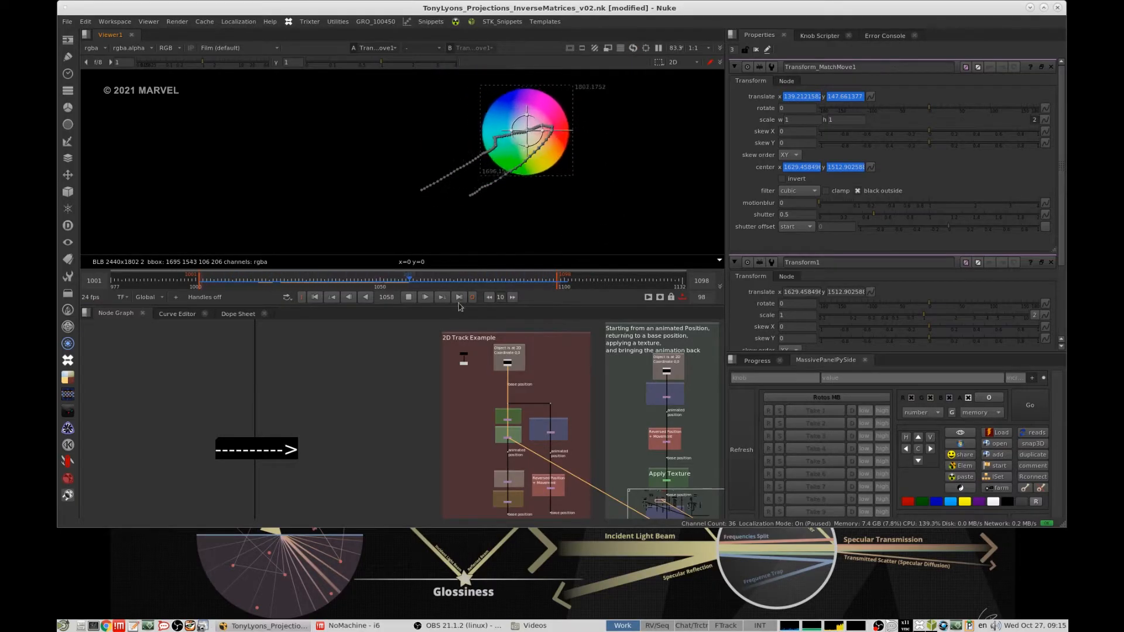
click(409, 297)
scroll(486, 416, up, 4)
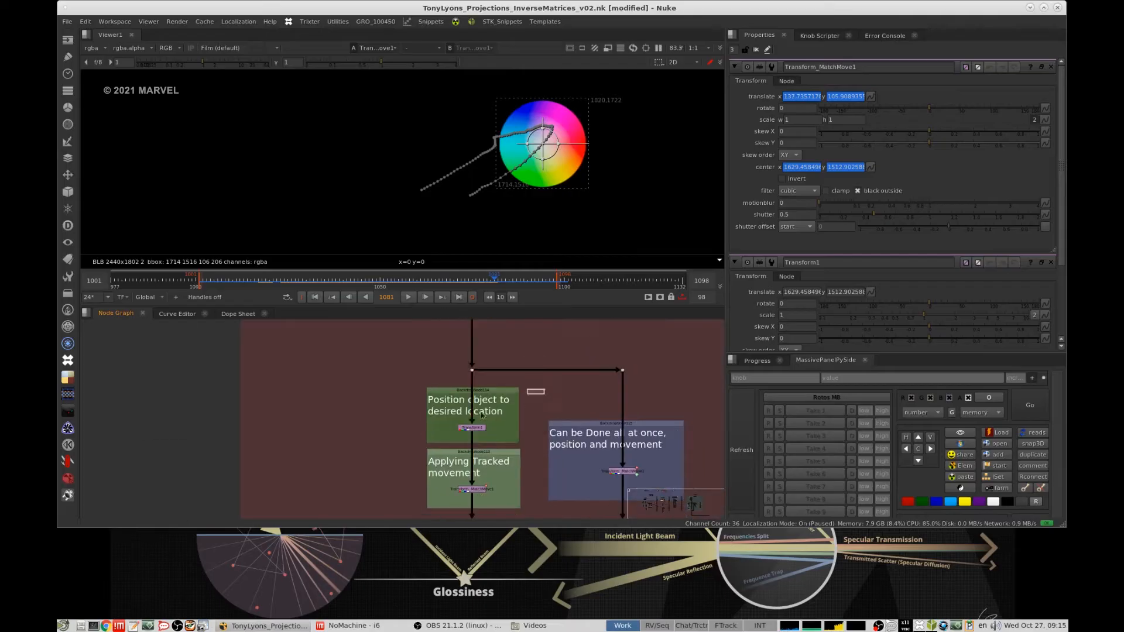
- Select the positioning and match-move Transforms and view the output at the "animated position" dot below them
click(476, 428)
middle_drag(477, 429, 497, 360)
click(494, 420)
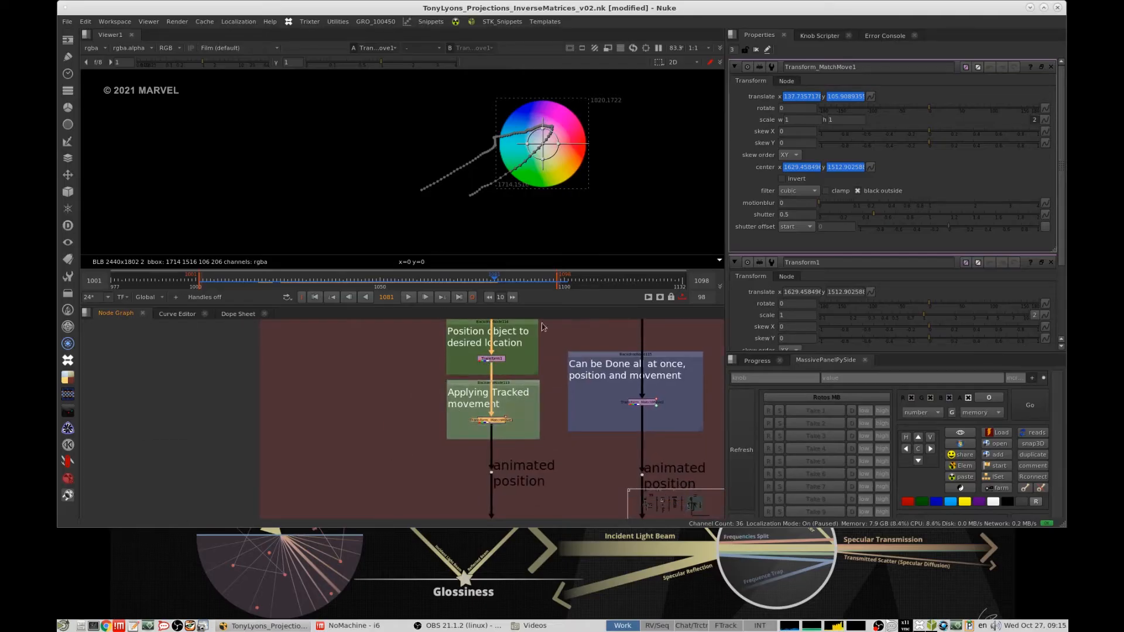
scroll(593, 338, down, 5)
scroll(593, 375, up, 4)
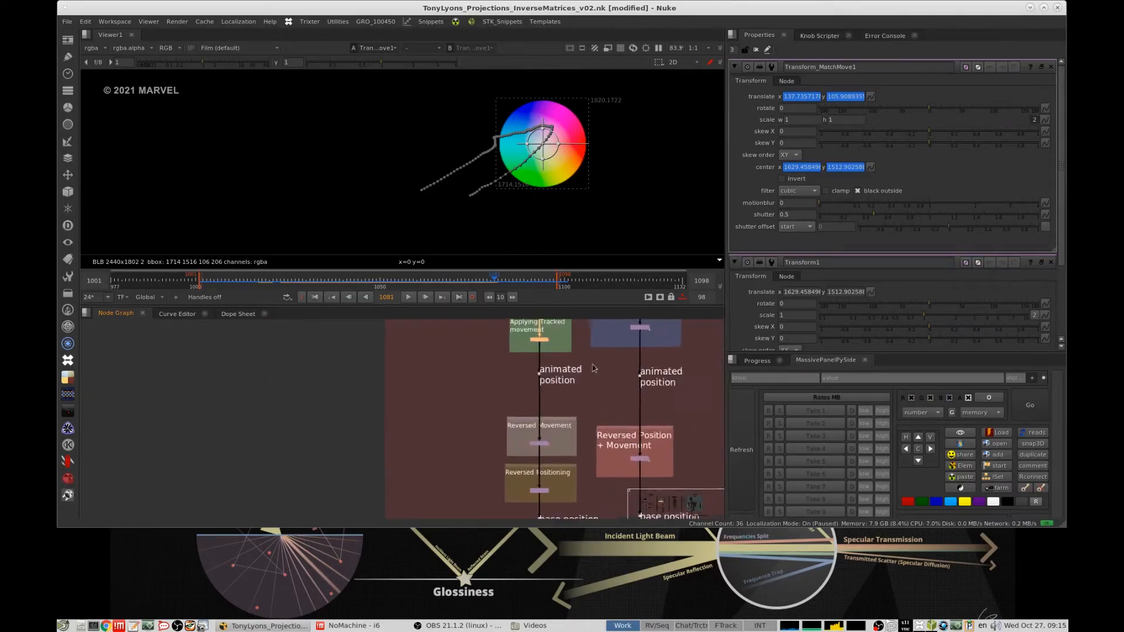
click(527, 374)
key(1)
- Open the stabilise Transform's properties in the "Reversed Movement" group, view its output, and scrub to frame 1043
middle_drag(563, 448, 591, 383)
scroll(593, 383, up, 2)
click(520, 409)
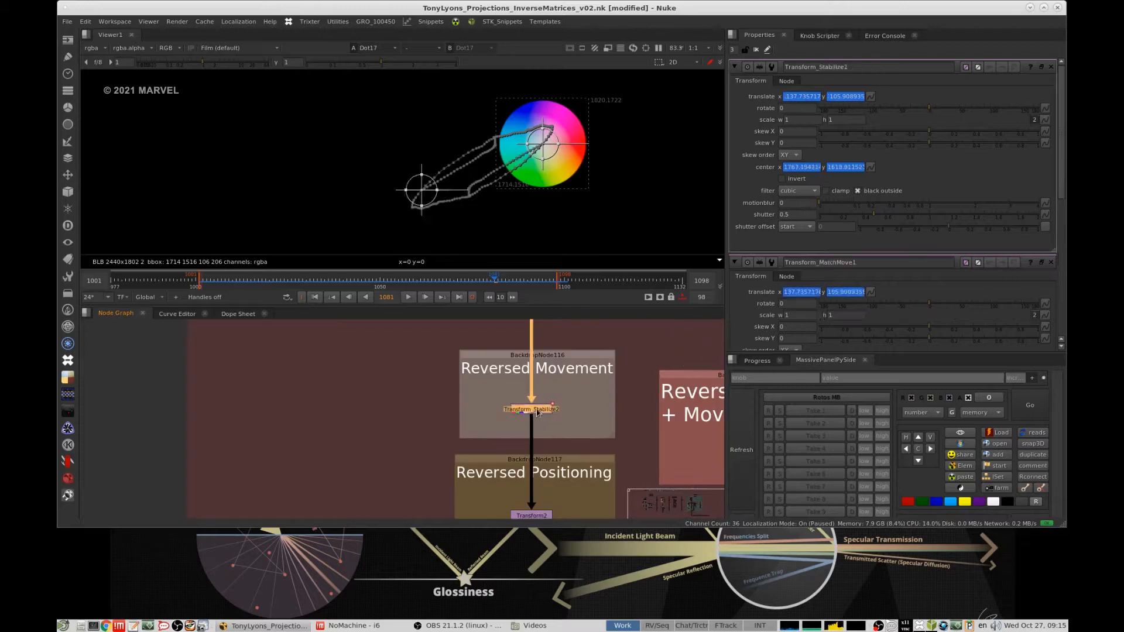
key(1)
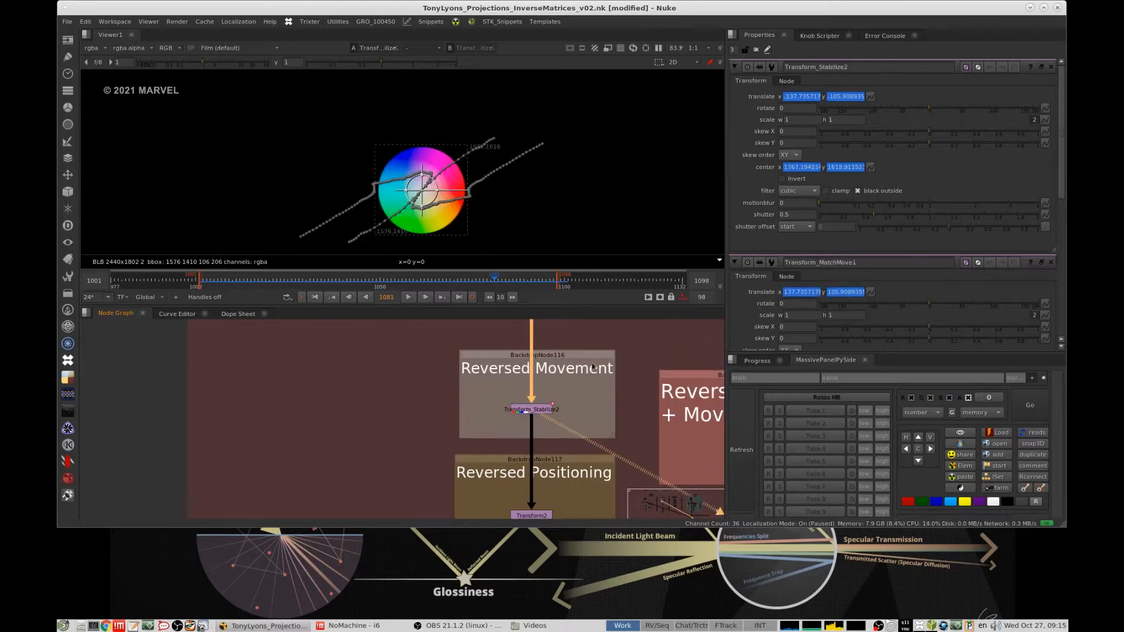
middle_drag(589, 389, 596, 361)
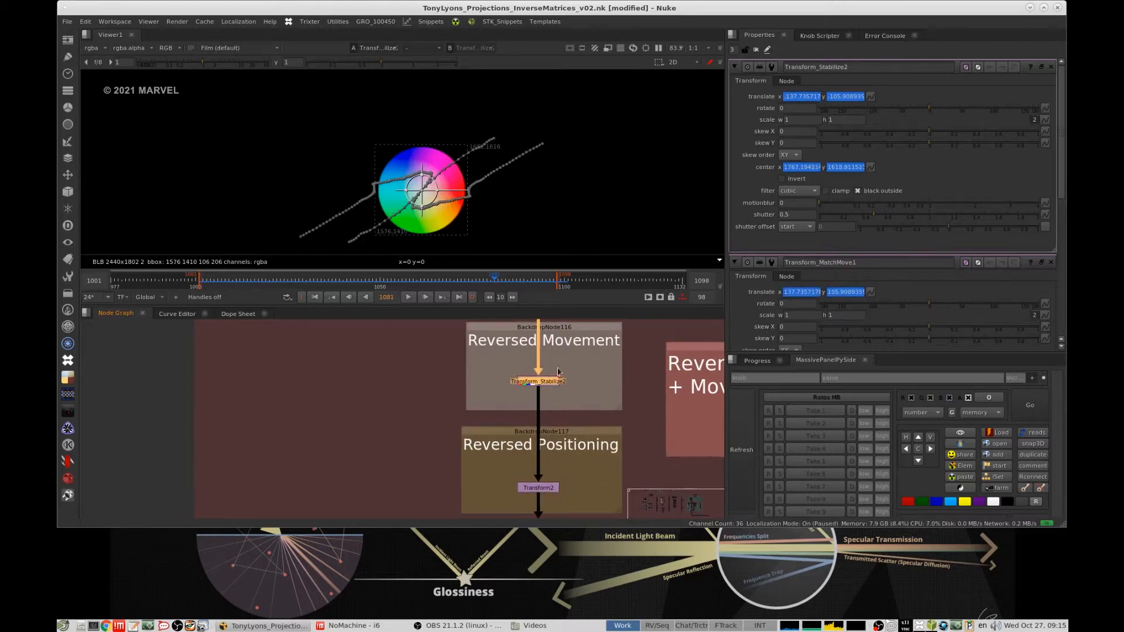
click(346, 281)
mouse_move(355, 290)
mouse_down()
mouse_move(427, 291)
mouse_move(355, 286)
mouse_up()
- View the "Reversed Positioning" Transform's output close up at the image origin and close all open node properties
middle_drag(512, 430, 507, 395)
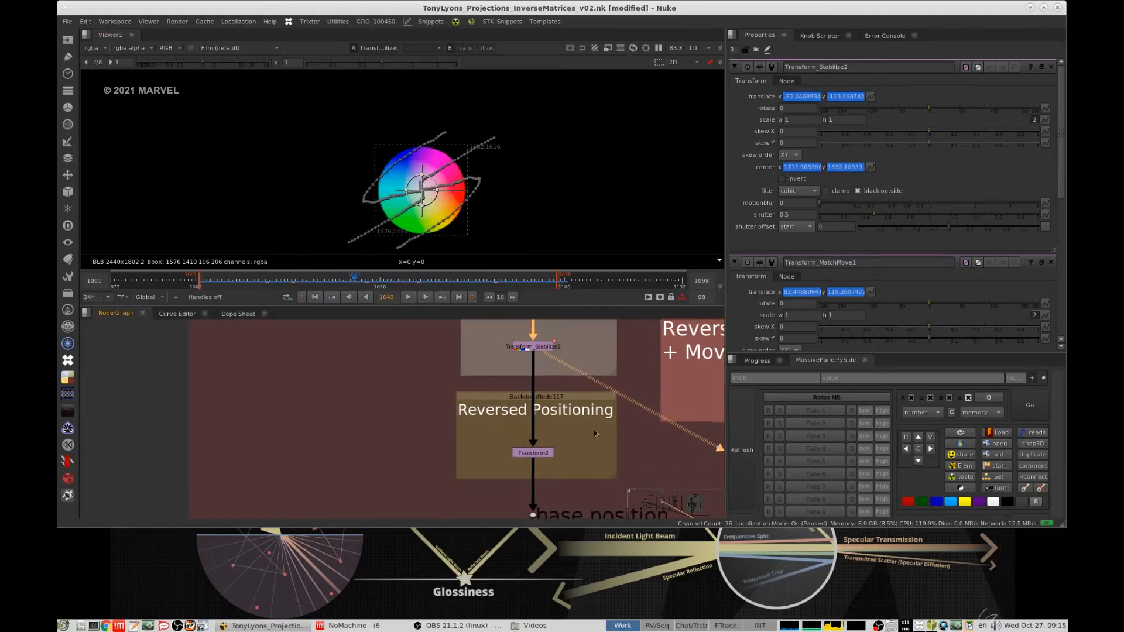
click(527, 453)
key(1)
key(f)
middle_drag(173, 221, 340, 191)
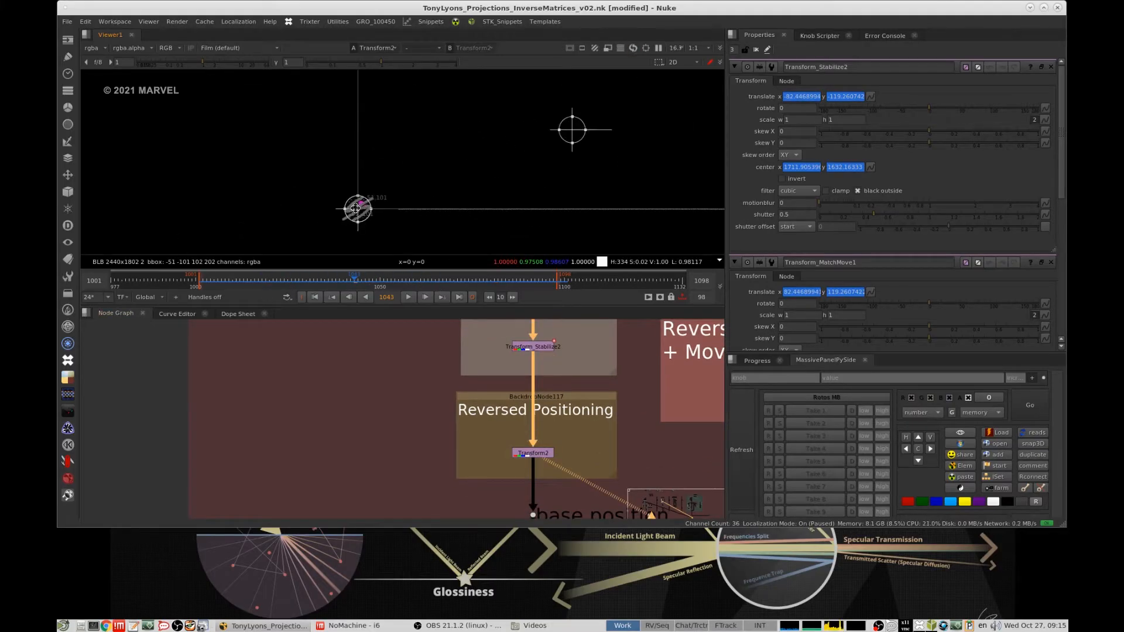
scroll(351, 205, up, 5)
click(756, 50)
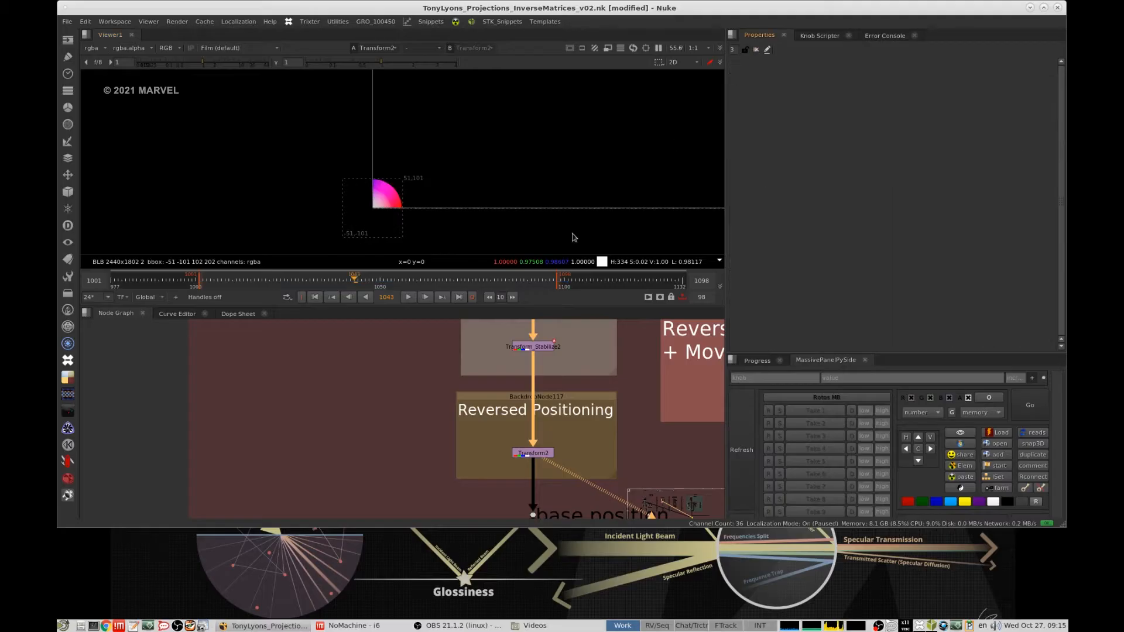
scroll(588, 351, down, 5)
scroll(589, 351, up, 3)
scroll(556, 354, up, 3)
- Highlight the forward groups and the two reversed groups in the graph, and scrub to frame 1046
drag(493, 329, 596, 428)
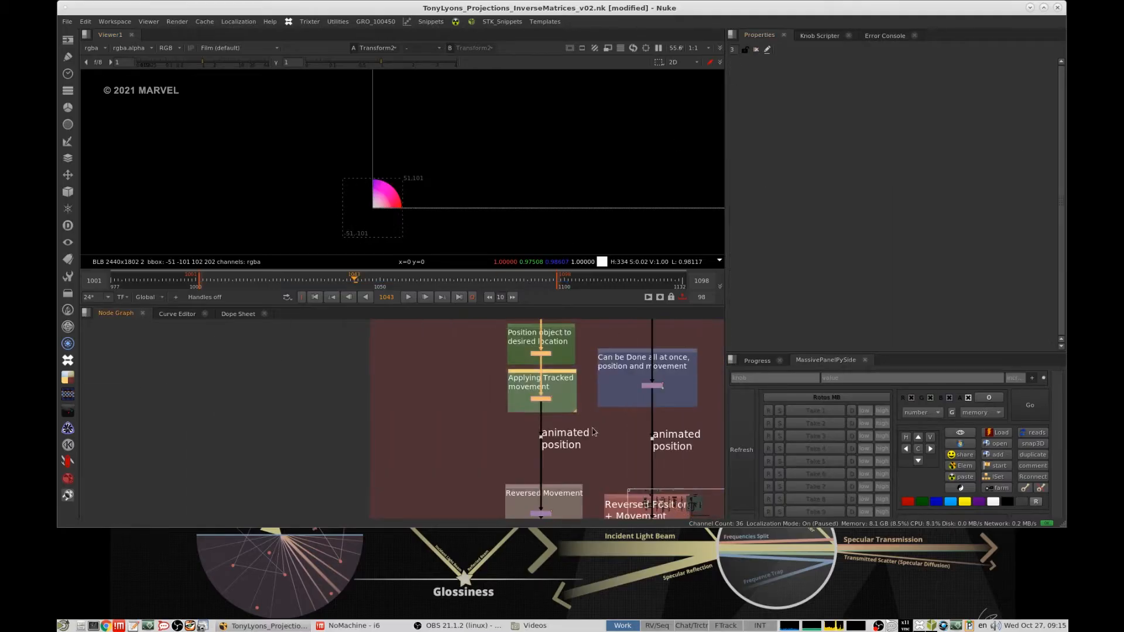
middle_drag(596, 431, 589, 353)
drag(449, 389, 599, 491)
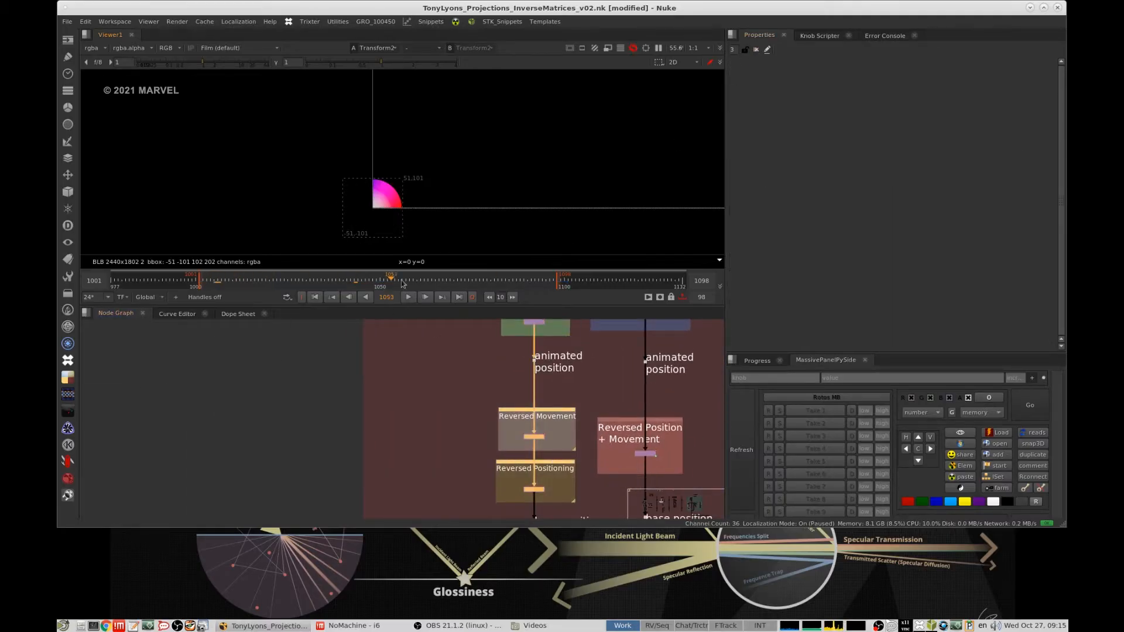
click(520, 280)
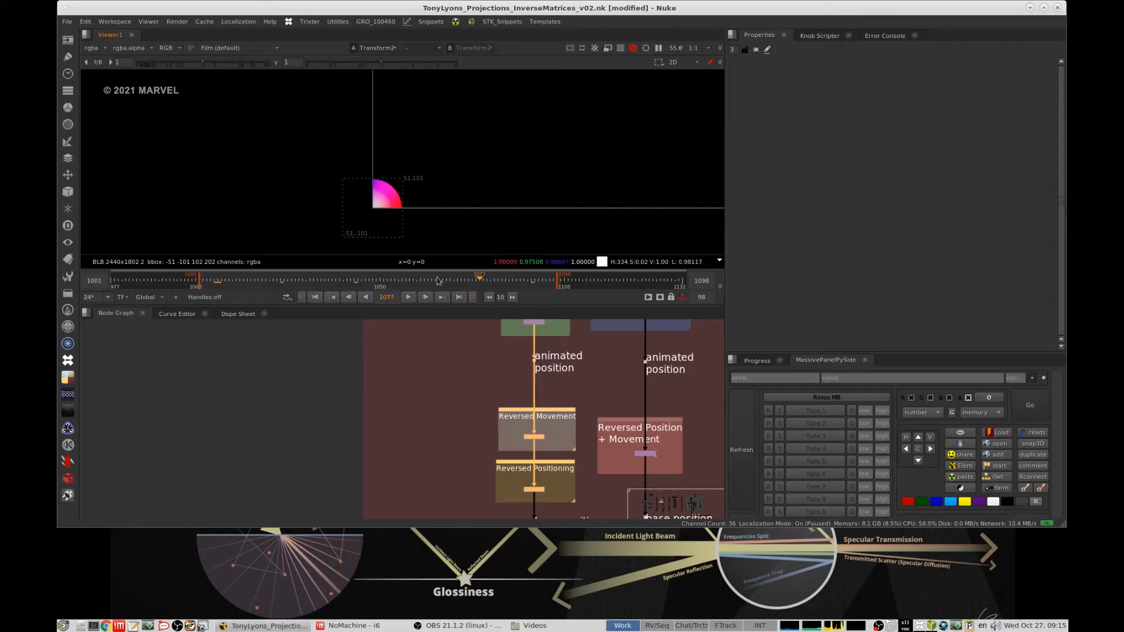
drag(437, 281, 365, 281)
- Highlight the "Position object to desired location" and "Applying Tracked movement" groups for comparison with the "Can be Done all at once" group
middle_drag(577, 380, 506, 458)
scroll(524, 409, down, 3)
scroll(579, 380, up, 3)
middle_drag(538, 376, 578, 351)
scroll(504, 357, up, 2)
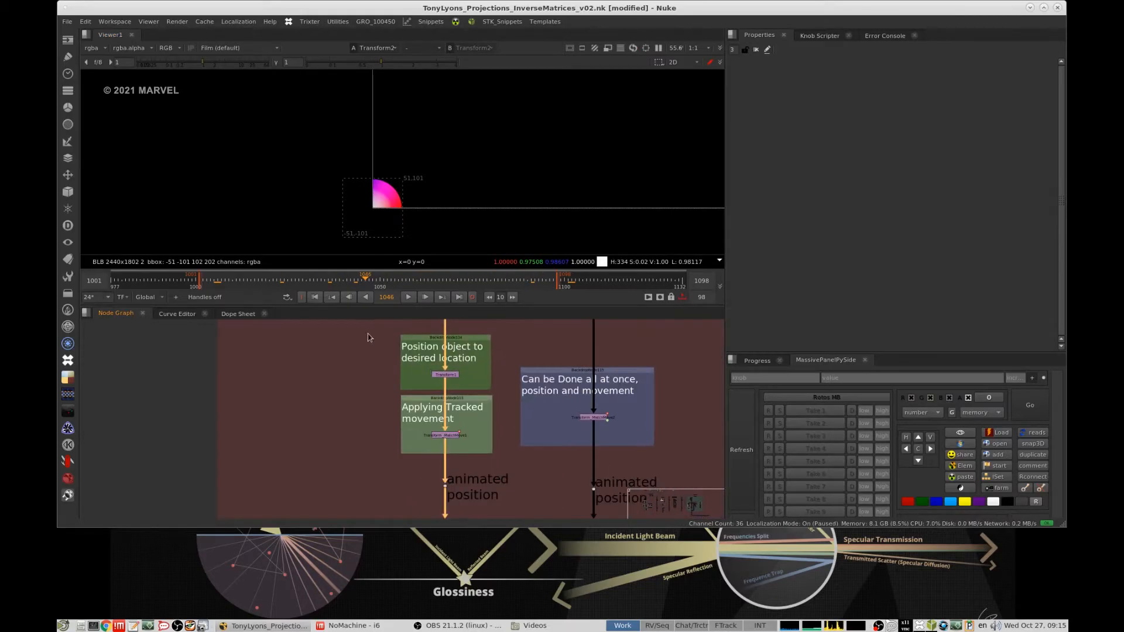
drag(369, 338, 518, 461)
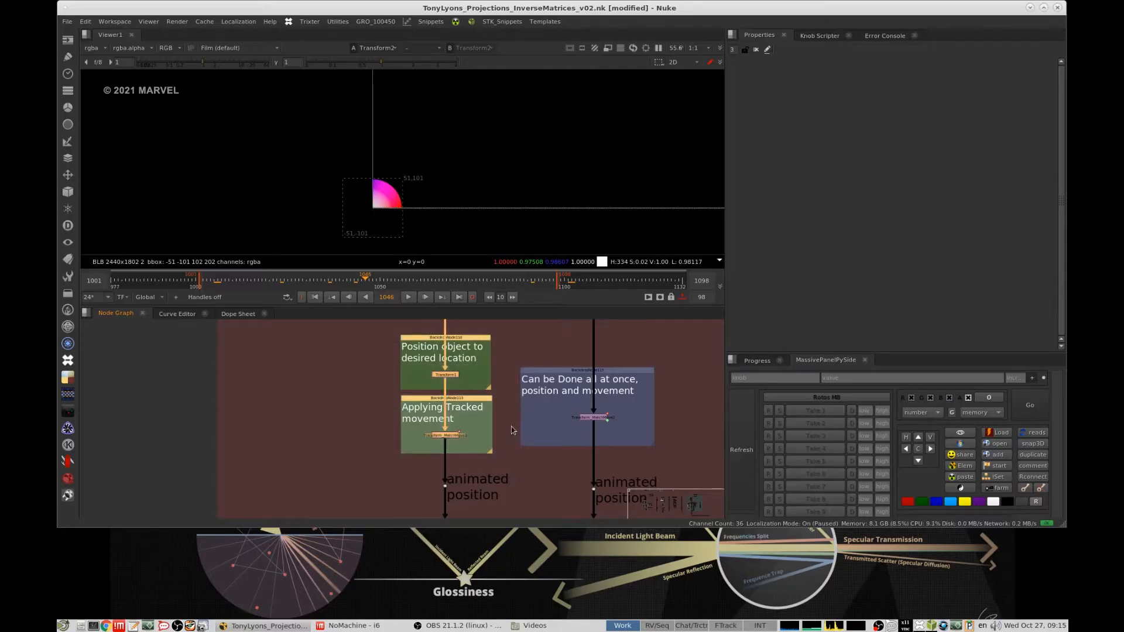
middle_drag(597, 387, 518, 449)
- View successive stages of the 2D track example framed to the whole image, ending on the base position dot above the combined branch
drag(573, 354, 516, 401)
key(1)
scroll(543, 456, up, 4)
middle_drag(543, 456, 572, 391)
drag(609, 403, 535, 444)
key(1)
key(f)
middle_drag(556, 325, 523, 456)
scroll(522, 456, down, 4)
drag(560, 370, 479, 401)
key(1)
middle_drag(540, 390, 562, 308)
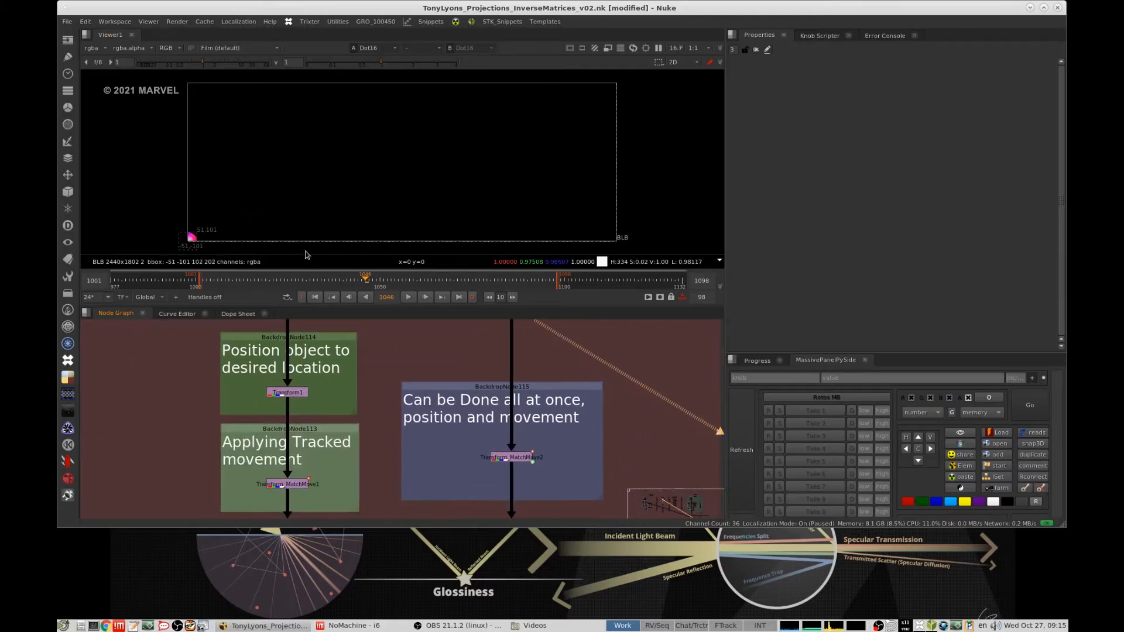
- View the match-move Transform in the "Can be Done all at once, position and movement" group, open its properties, and scrub through the motion
middle_drag(547, 416, 554, 403)
drag(576, 414, 486, 469)
key(1)
drag(361, 281, 406, 282)
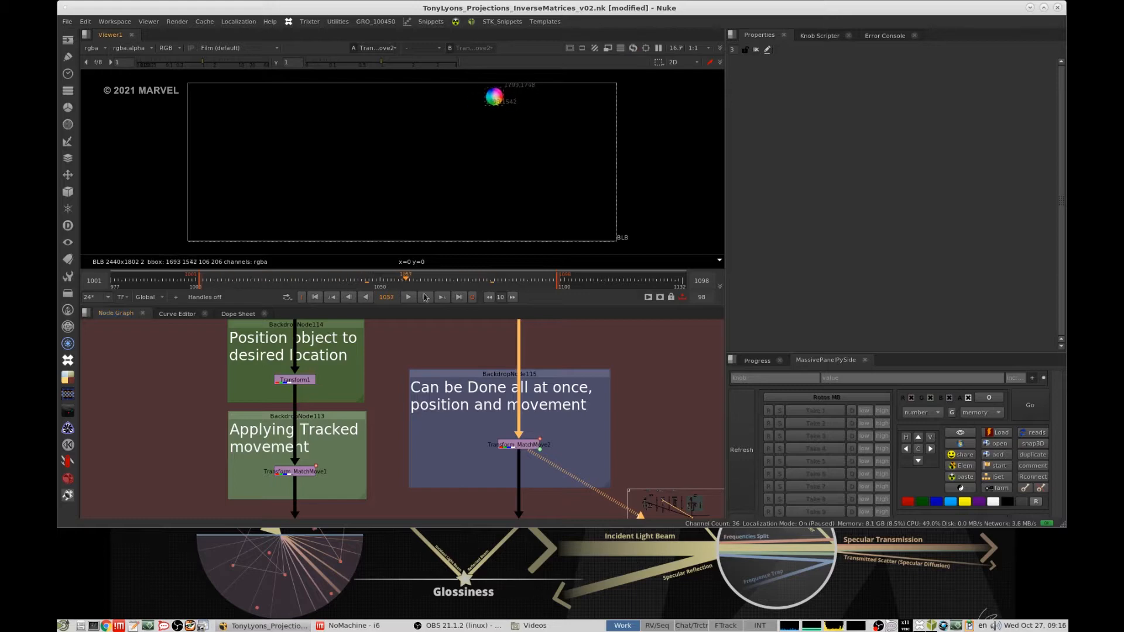
double_click(517, 443)
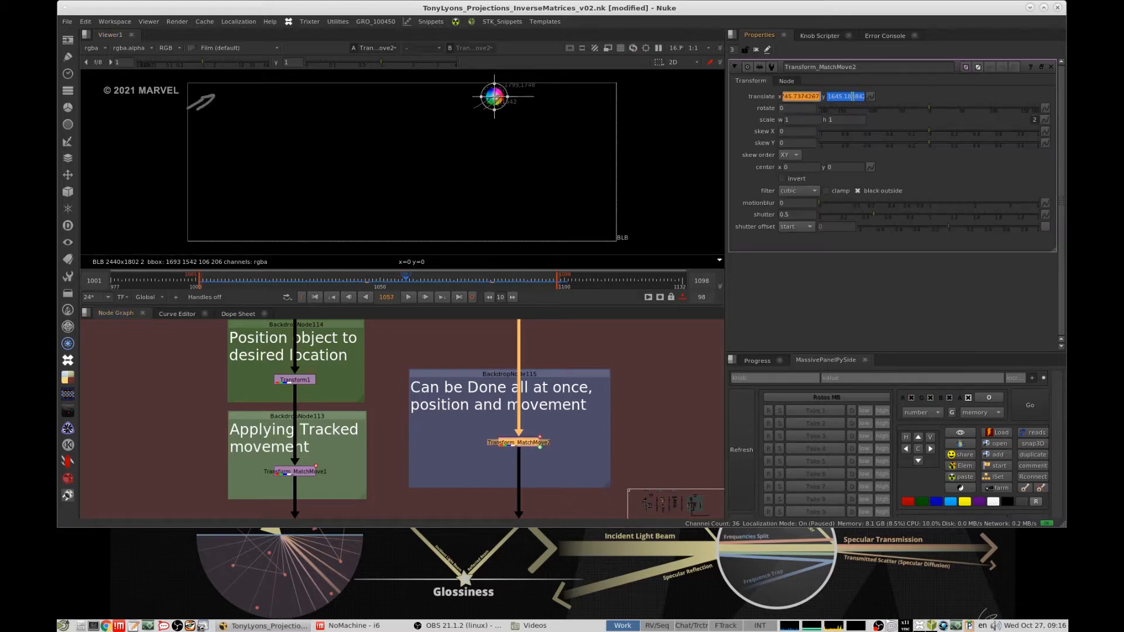
click(607, 401)
alt+drag(335, 282, 451, 285)
- View the output of the Transform in the 2D example's "Reversed Position + Movement" group and scrub to frame 1055
middle_drag(594, 505, 609, 354)
middle_drag(596, 444, 587, 353)
scroll(590, 349, down, 2)
drag(625, 415, 495, 479)
key(1)
drag(423, 281, 421, 283)
- View the ColorWheel at the start of the "Starting from an animated Position, returning to a base position" example
middle_drag(662, 391, 524, 416)
scroll(509, 402, down, 4)
scroll(522, 404, down, 2)
middle_drag(570, 365, 540, 410)
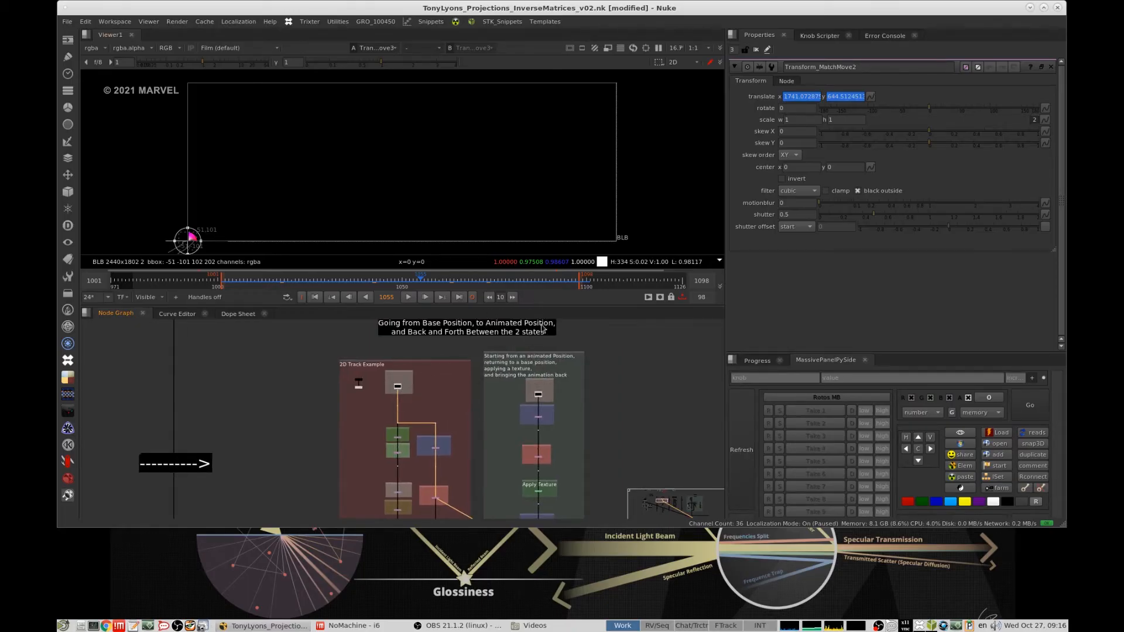
scroll(541, 328, up, 4)
scroll(567, 381, down, 2)
scroll(549, 366, up, 3)
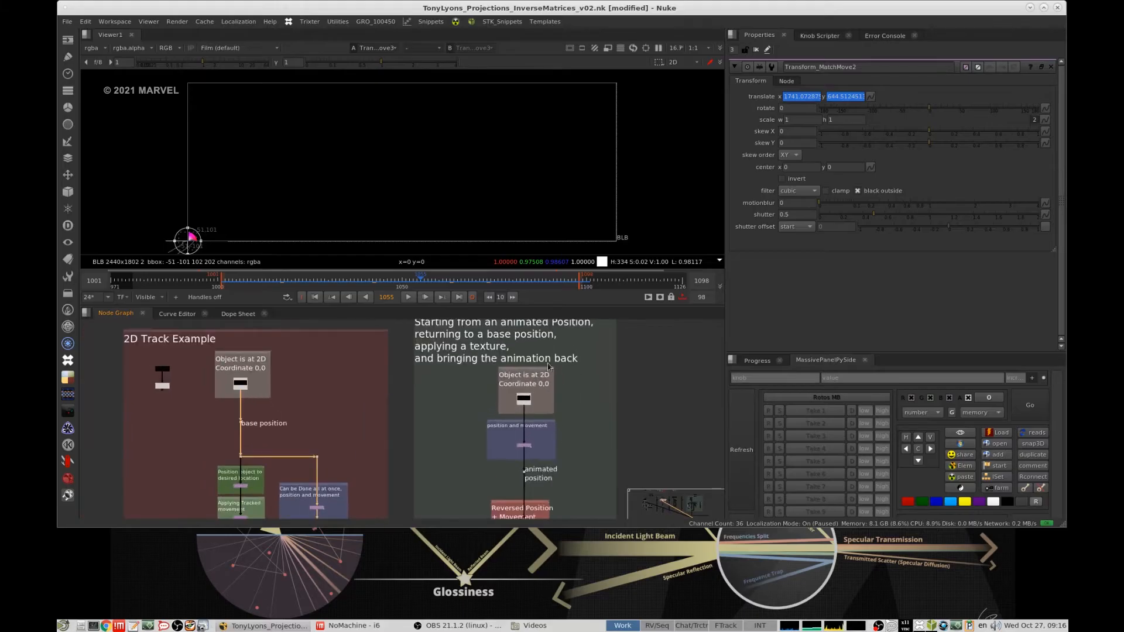
middle_drag(549, 366, 567, 412)
scroll(567, 412, up, 1)
drag(622, 382, 470, 437)
key(1)
- View the first "position and movement" Transform's output in the texture example and close all open node properties
middle_drag(599, 407, 552, 432)
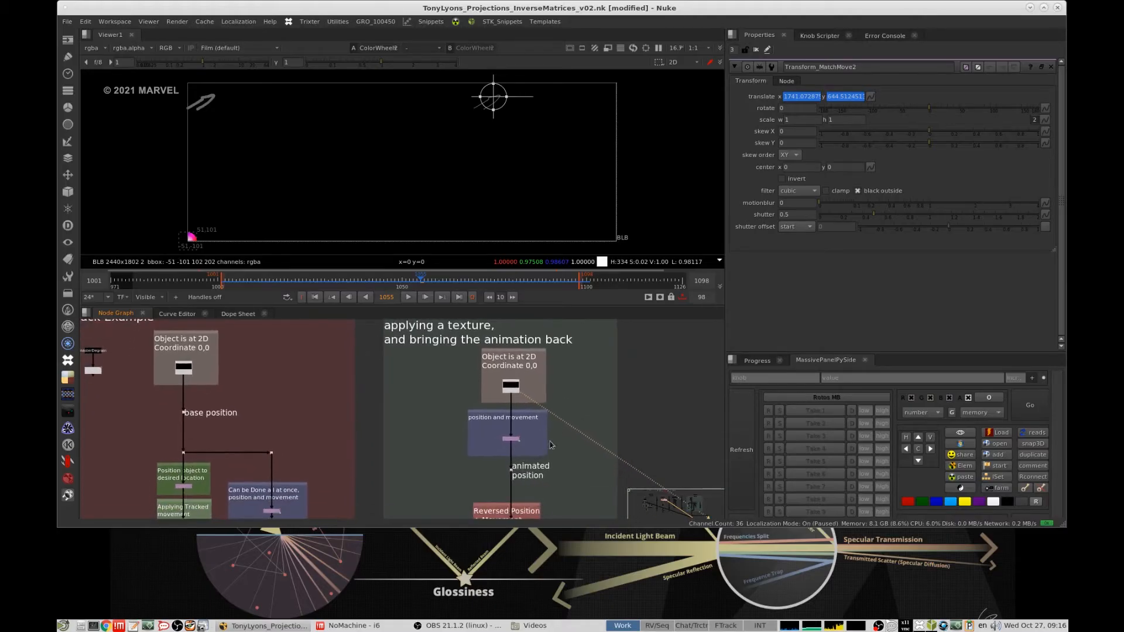
click(544, 431)
key(1)
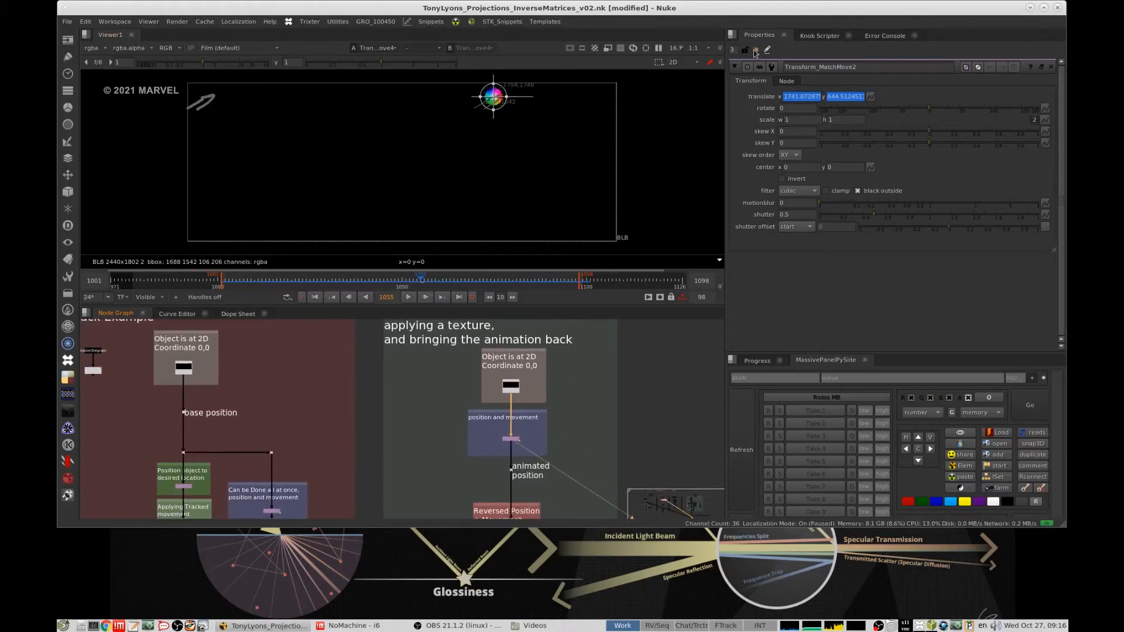
click(755, 51)
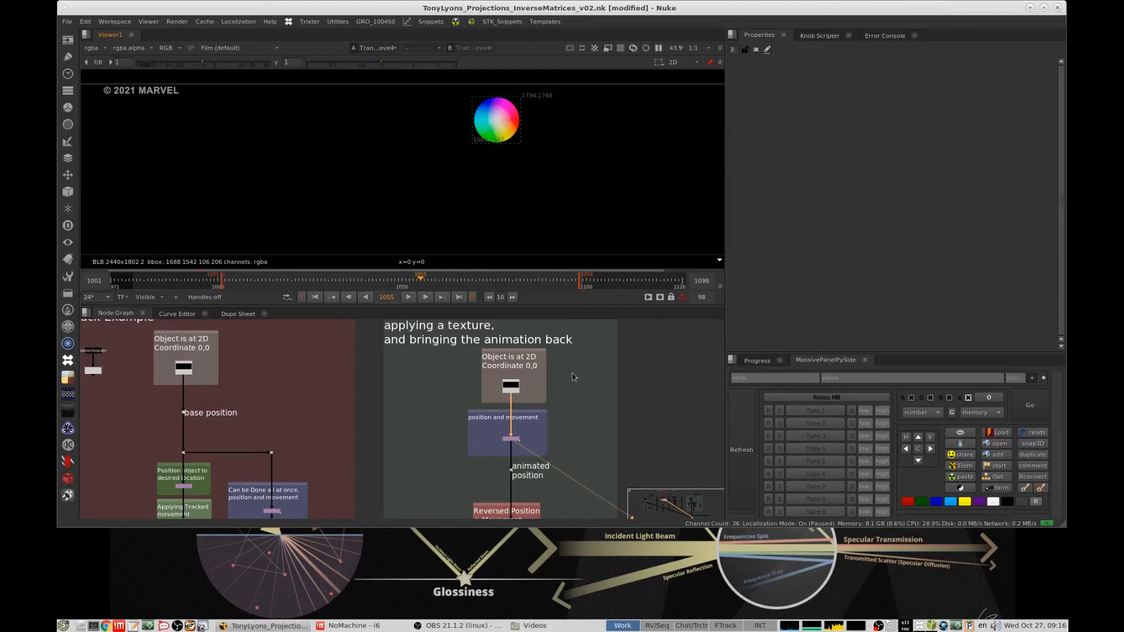
- View the "animated position" dot in the texture example with the wheel in sight, and scrub to frame 1073
scroll(603, 169, down, 5)
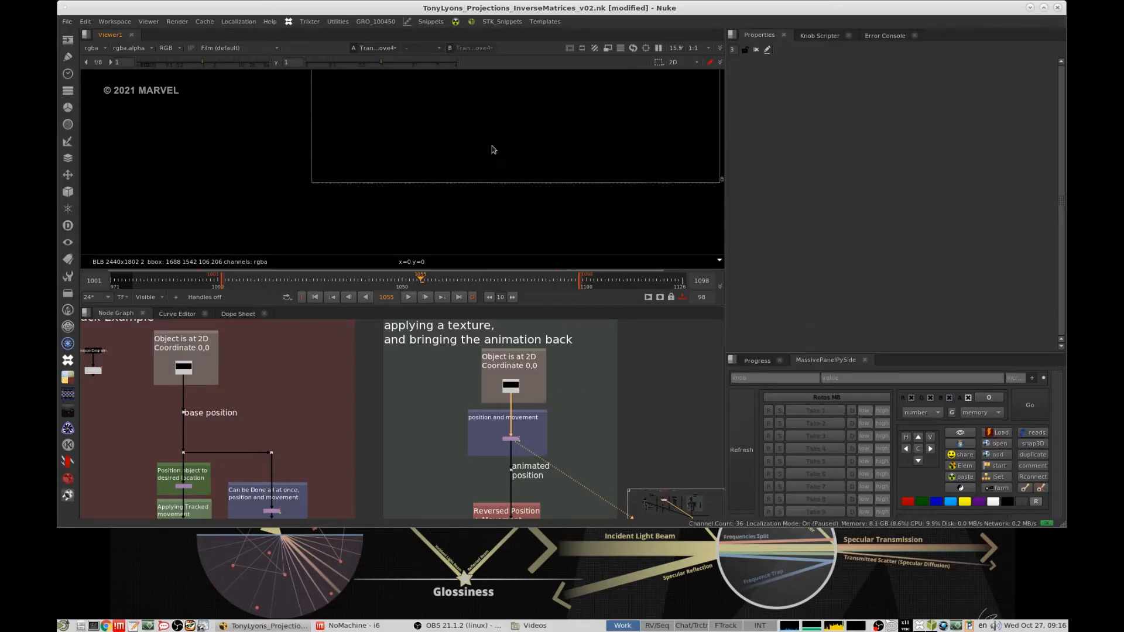
scroll(572, 415, down, 2)
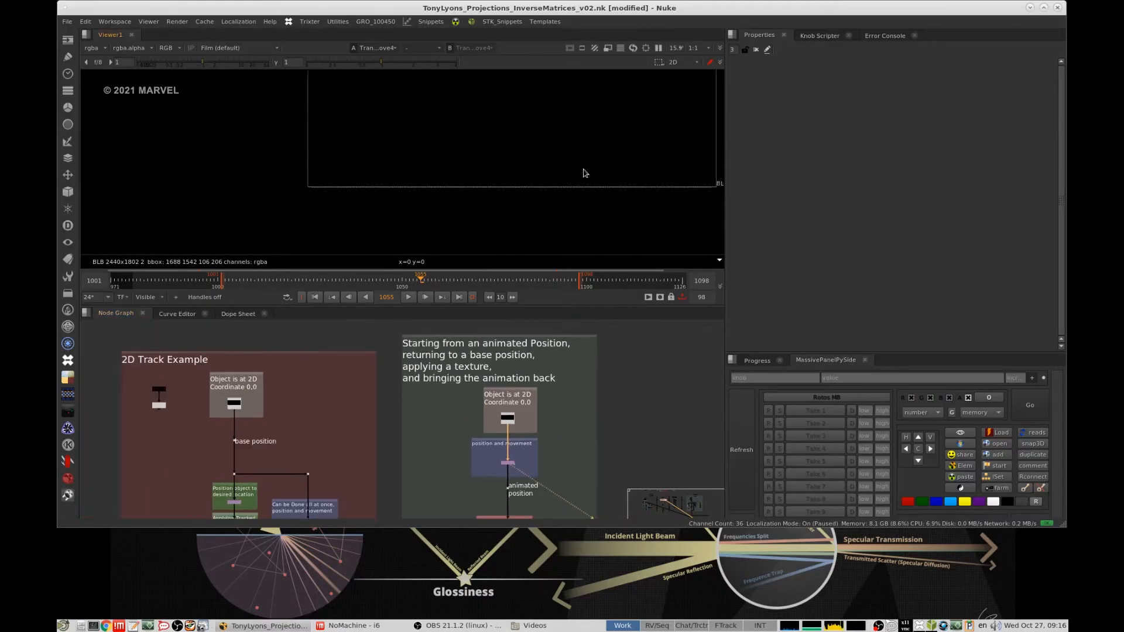
scroll(585, 173, up, 2)
middle_drag(530, 444, 552, 388)
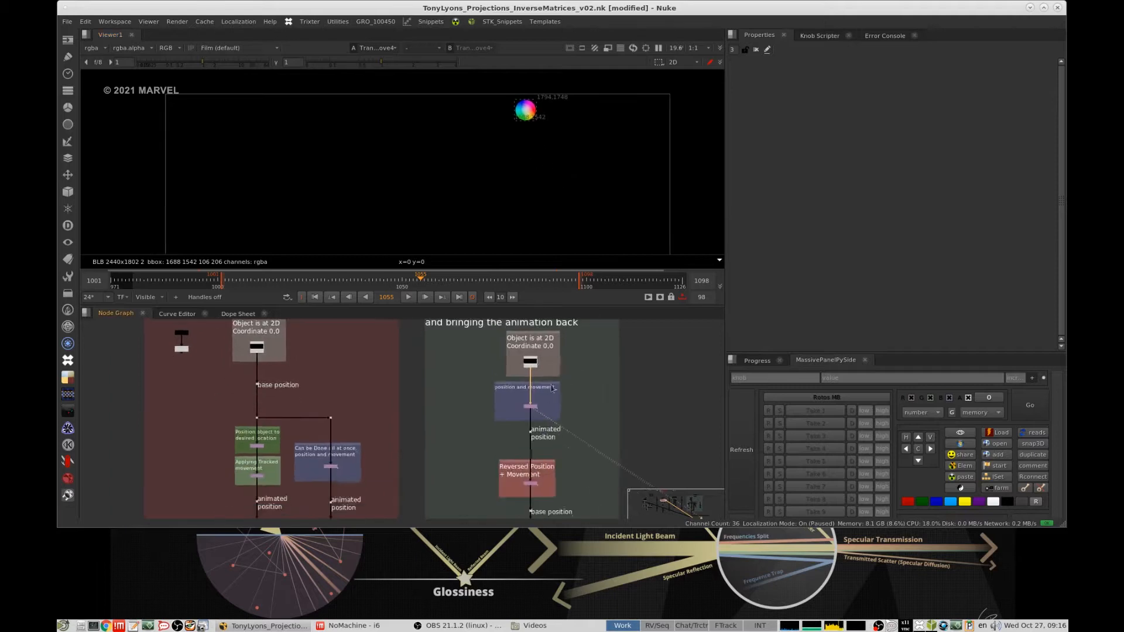
scroll(542, 378, up, 3)
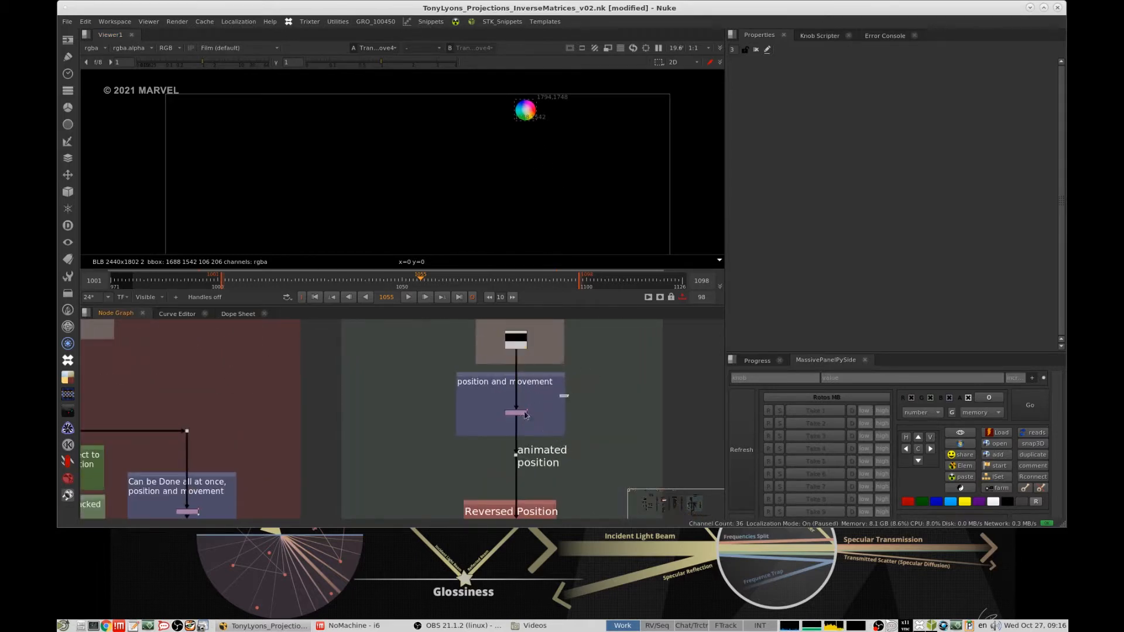
drag(563, 401, 562, 381)
click(576, 389)
middle_drag(577, 390, 614, 339)
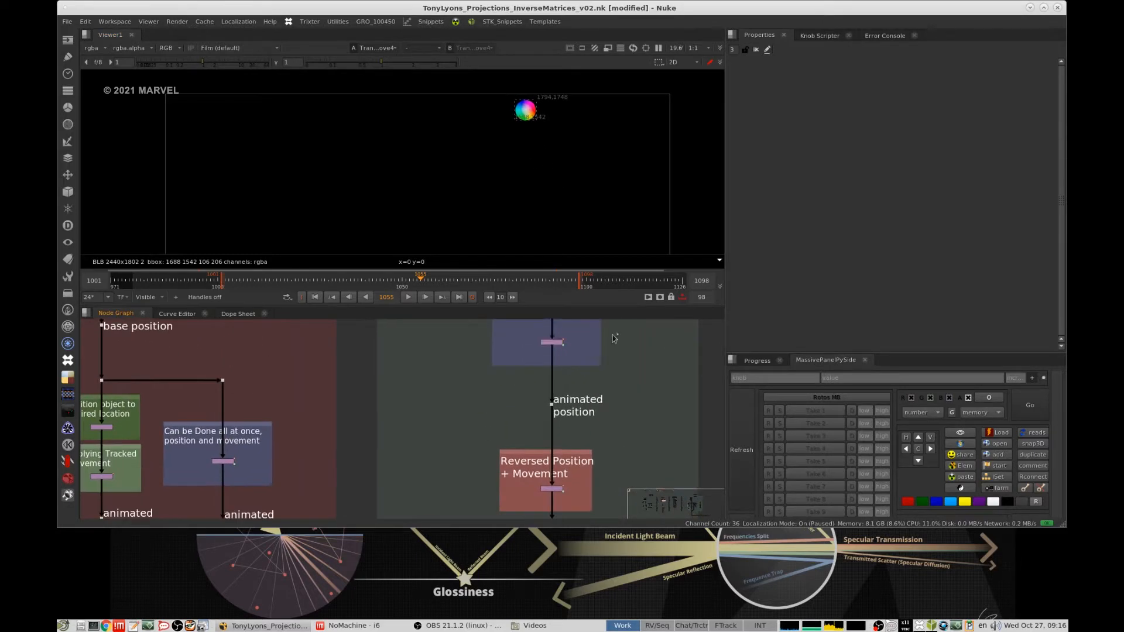
click(553, 341)
click(553, 403)
key(1)
middle_drag(510, 431, 519, 353)
drag(403, 287, 487, 285)
- View the base position dot above the "Apply Texture" group and inspect the wheel closely at the image origin
middle_drag(593, 423, 602, 339)
drag(646, 345, 586, 382)
key(1)
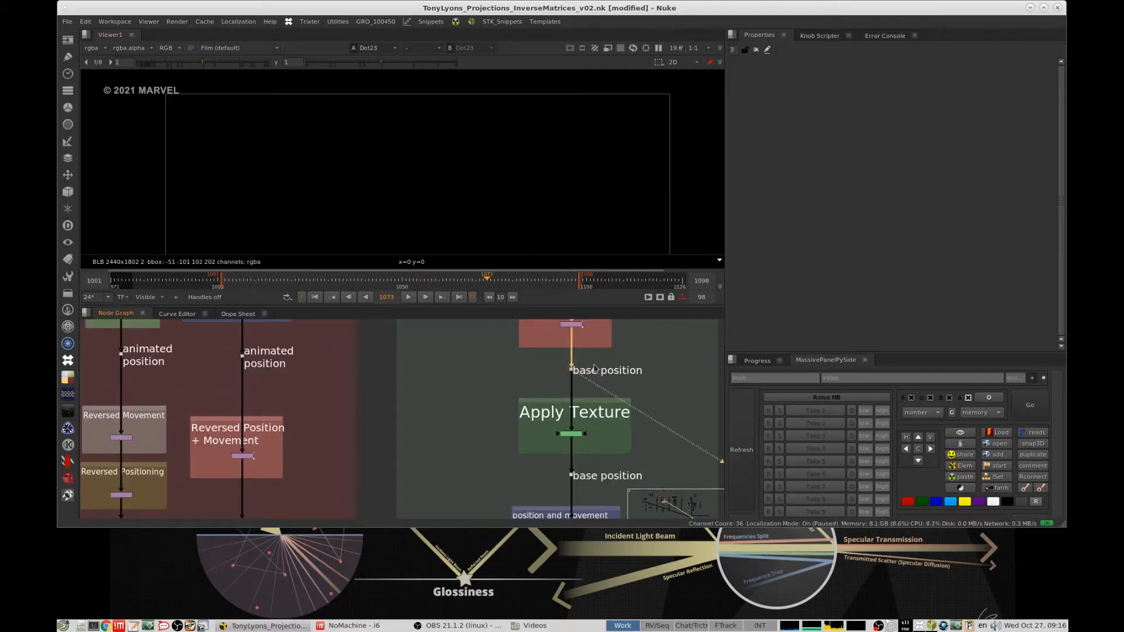
middle_drag(454, 167, 574, 103)
middle_drag(282, 224, 512, 177)
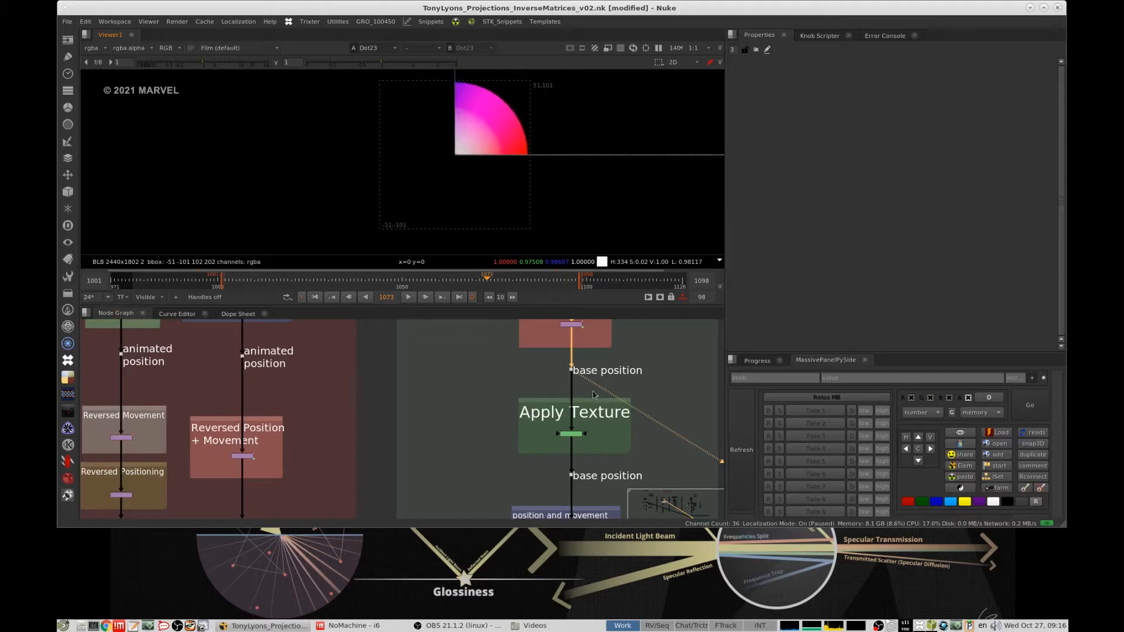
- View the "Apply Texture" RotoPaint and the base position dot below it, and scrub to frame 1045
drag(649, 413, 577, 445)
key(1)
middle_drag(612, 448, 594, 334)
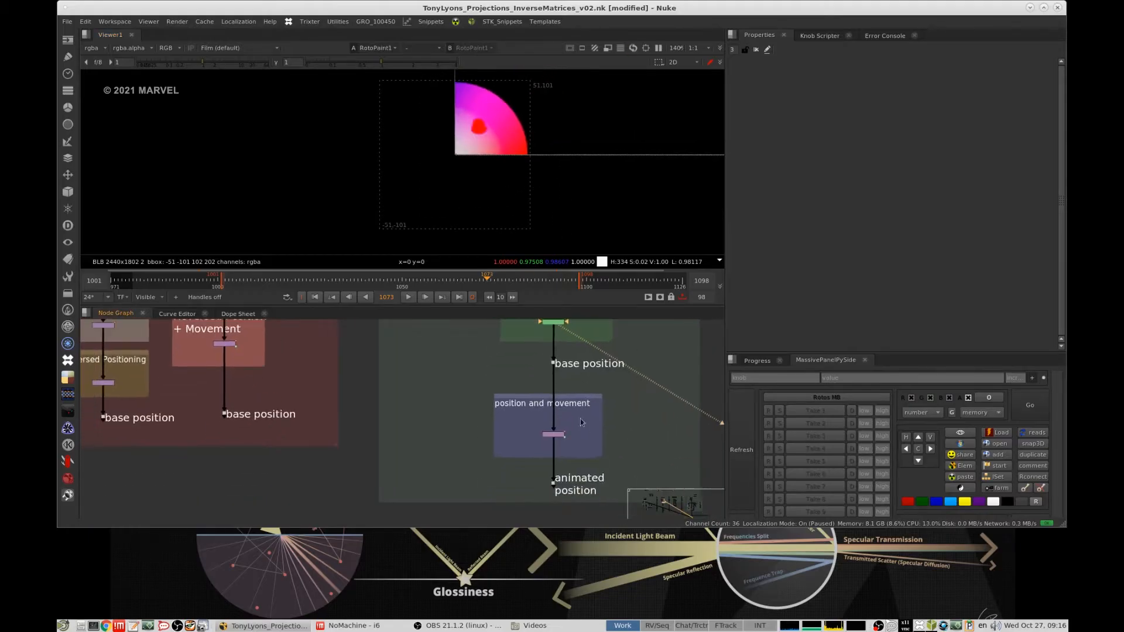
drag(579, 443, 544, 426)
middle_drag(595, 423, 582, 452)
drag(622, 380, 531, 402)
key(1)
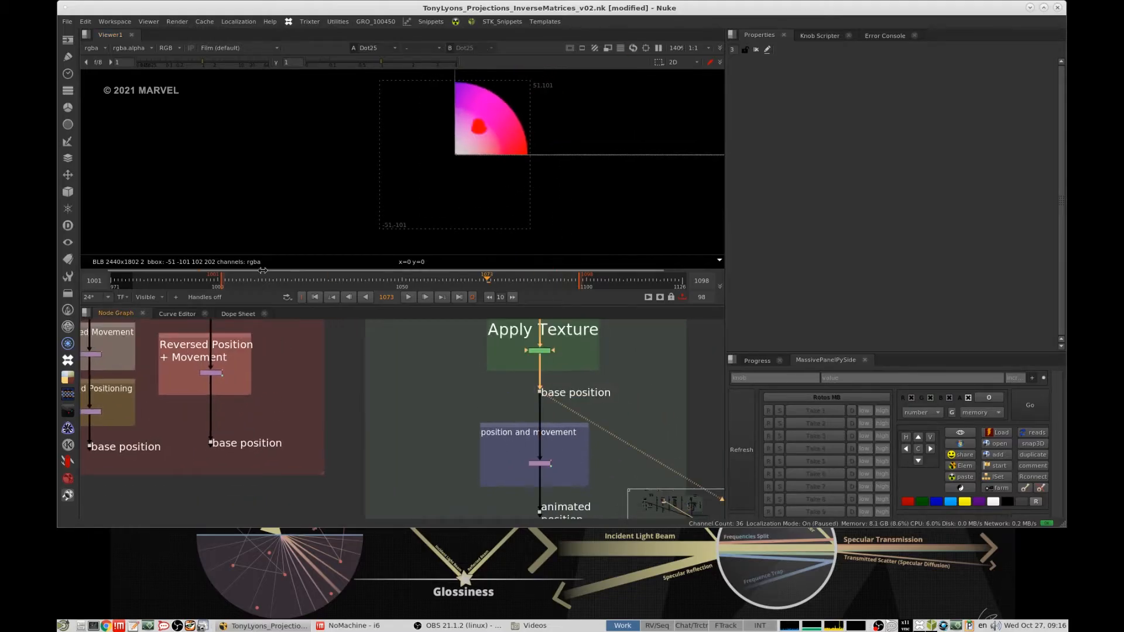
drag(317, 283, 384, 284)
- View the final "position and movement" Transform below the texture and inspect the painted wheel close up
click(534, 463)
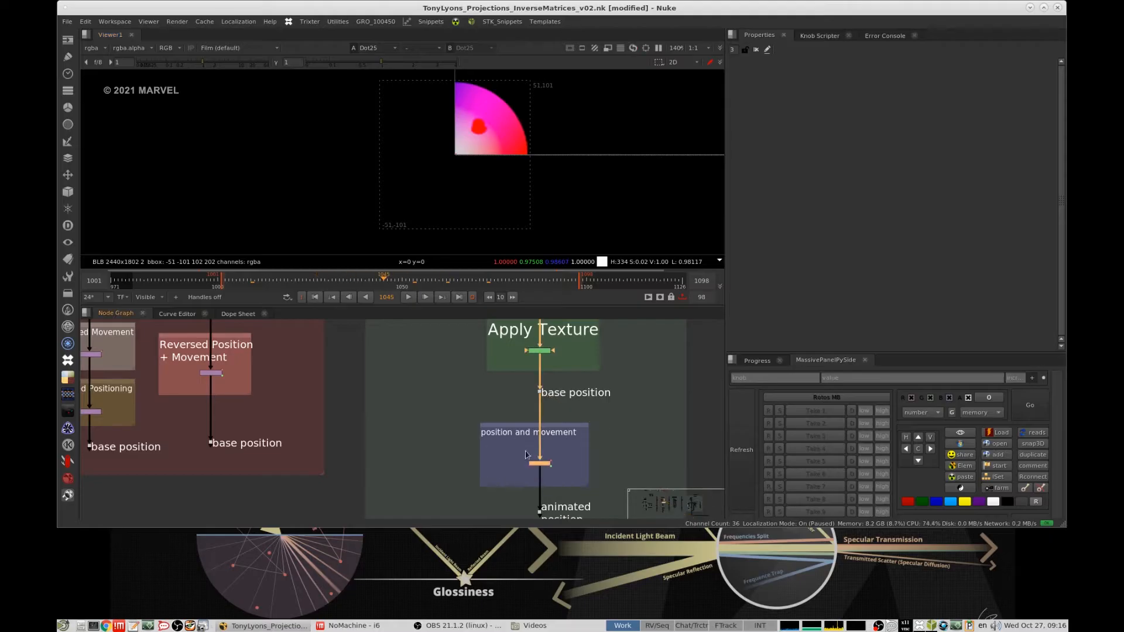
key(1)
key(f)
scroll(514, 89, up, 6)
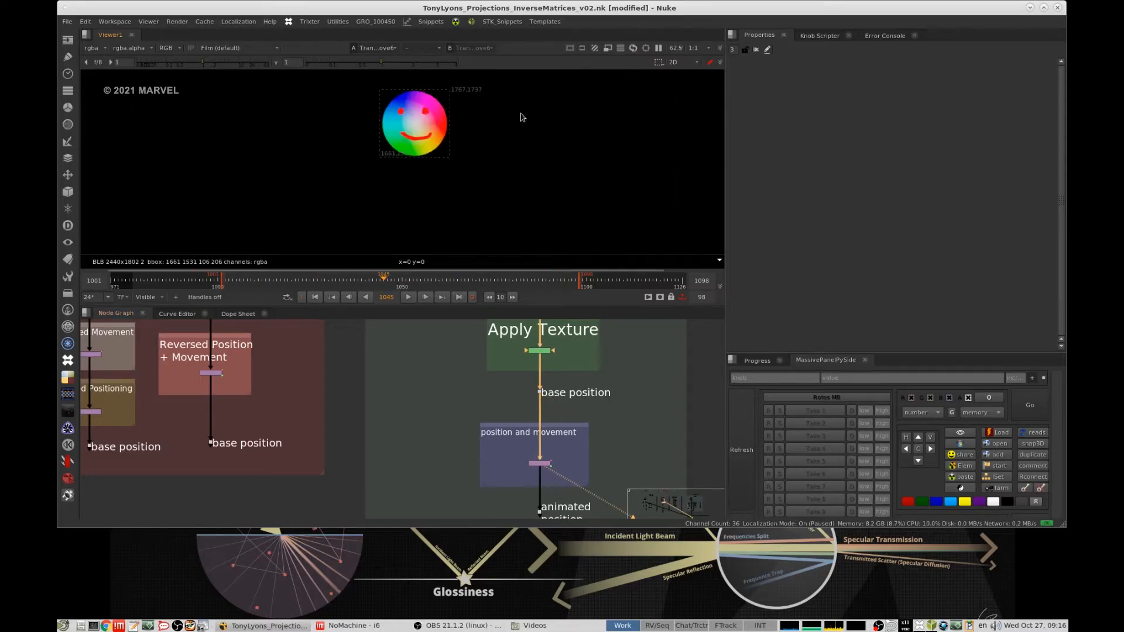
middle_drag(472, 126, 551, 148)
scroll(550, 148, up, 3)
middle_drag(581, 418, 589, 426)
scroll(597, 419, down, 3)
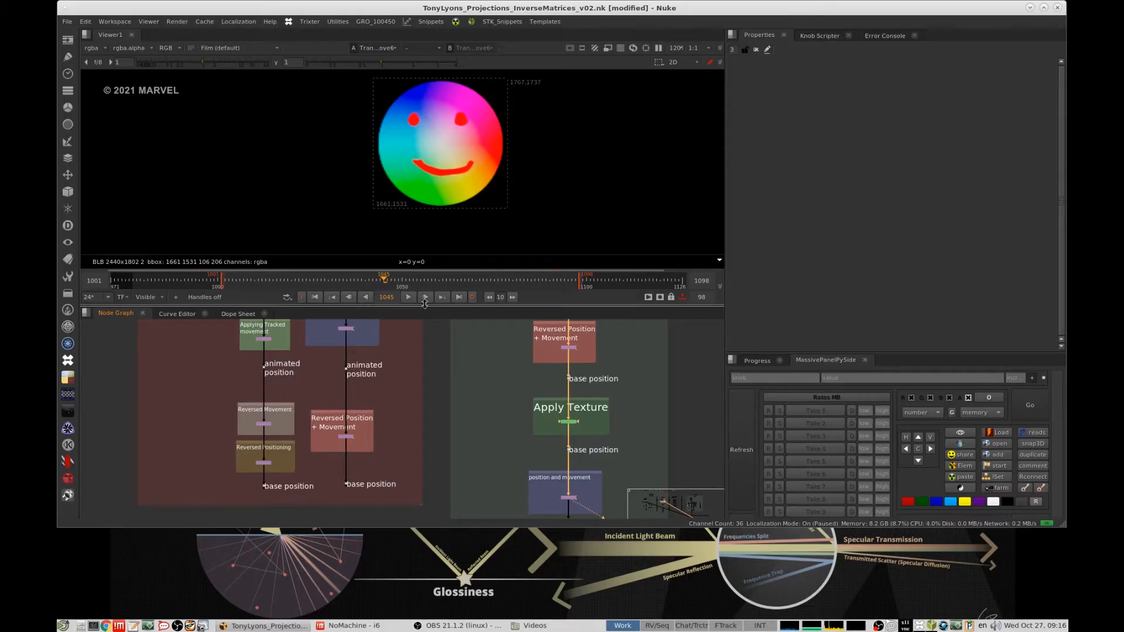
- Play back the painted wheel's tracked movement and stop playback
click(408, 297)
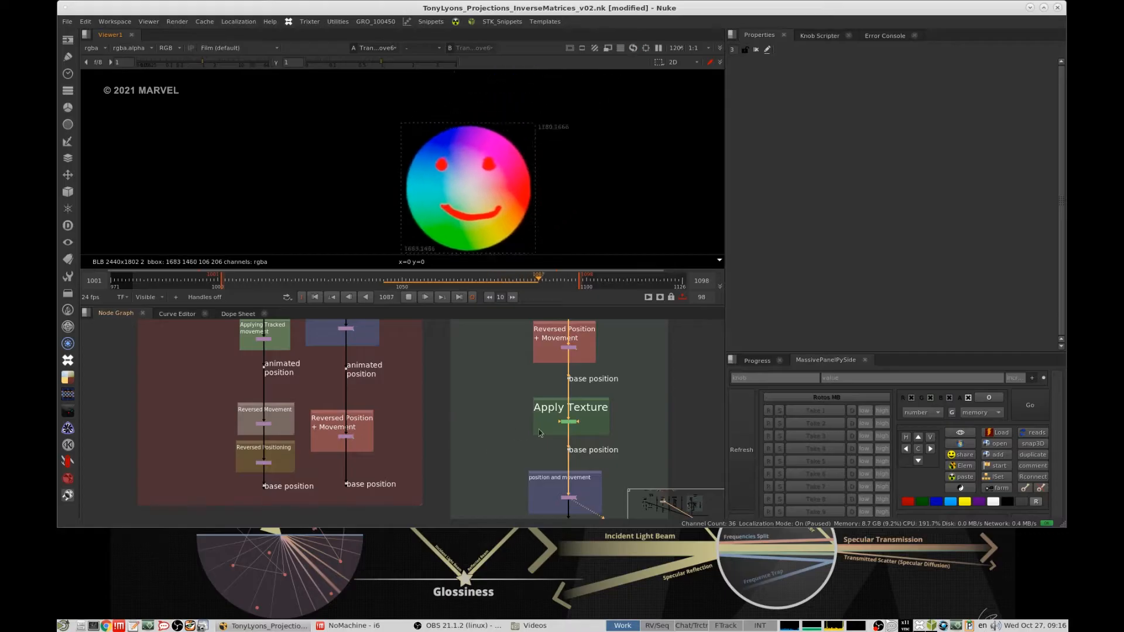
middle_drag(613, 353, 550, 387)
click(409, 297)
- View the base position dot above the "Apply Texture" group and inspect the wheel at the image origin
click(518, 397)
key(1)
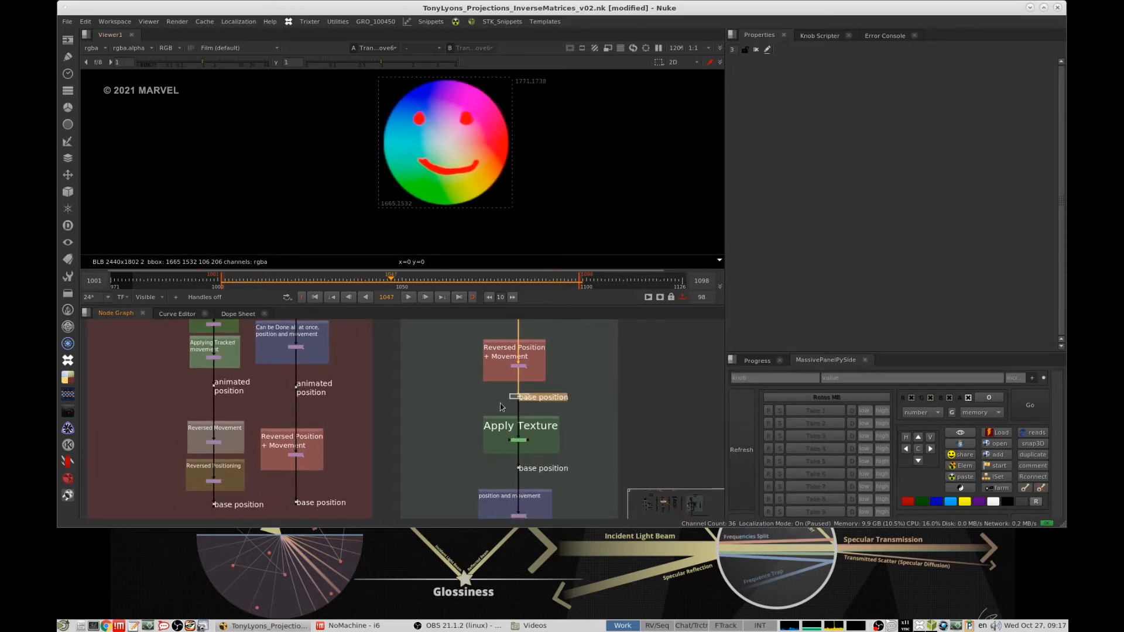
drag(588, 376, 441, 418)
key(f)
middle_drag(404, 191, 562, 159)
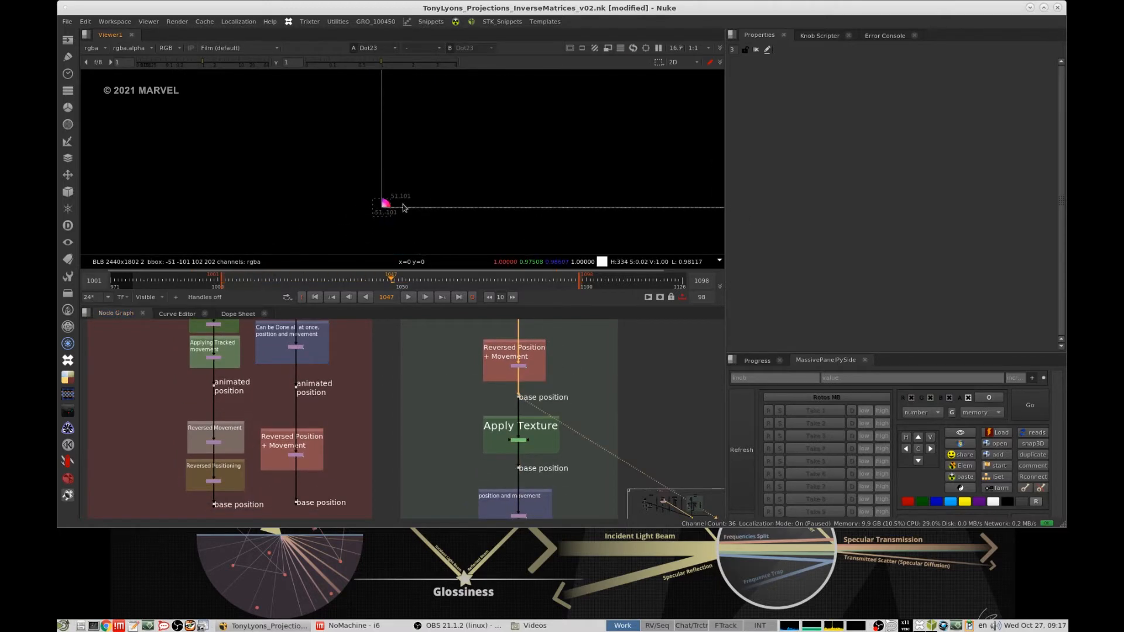
key(f)
scroll(398, 199, up, 6)
middle_drag(398, 200, 723, 141)
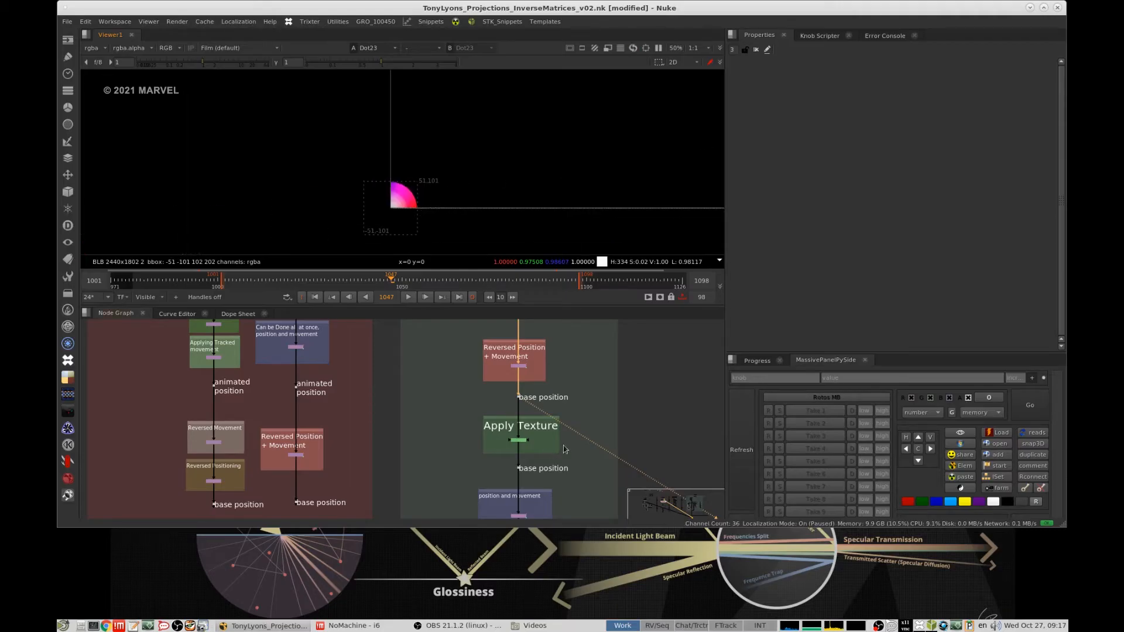
- View the "Apply Texture" RotoPaint and inspect the painted wheel closely at the origin
click(537, 440)
key(1)
scroll(448, 219, up, 5)
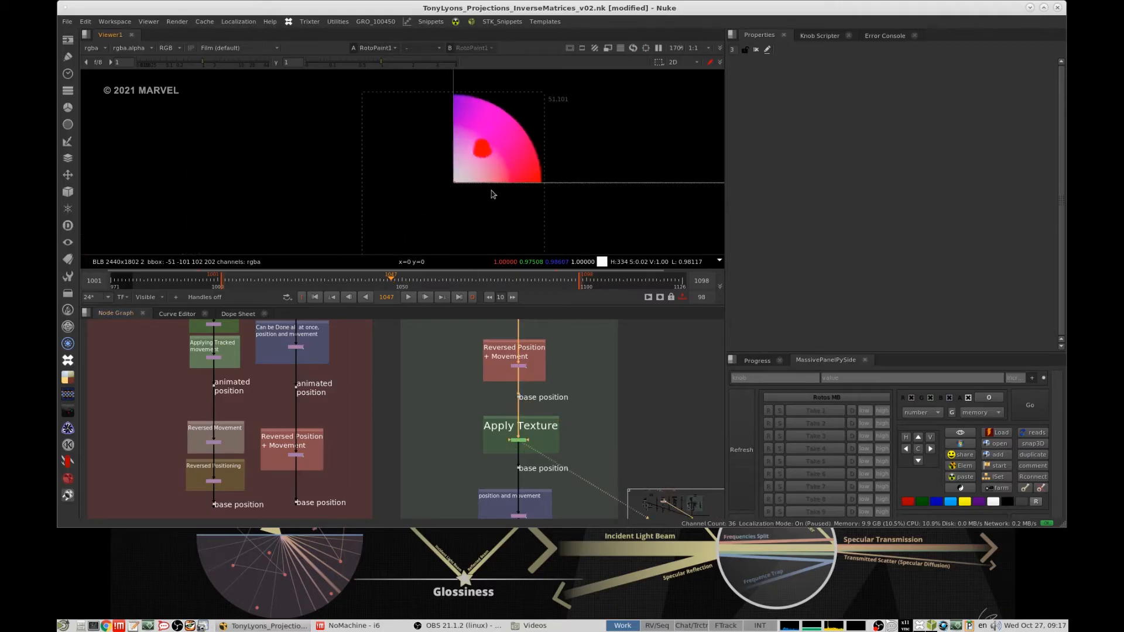
- Turn on Show Overscan in the viewer to inspect the whole painted wheel beyond the frame, and turn it off again
right_click(460, 198)
click(525, 368)
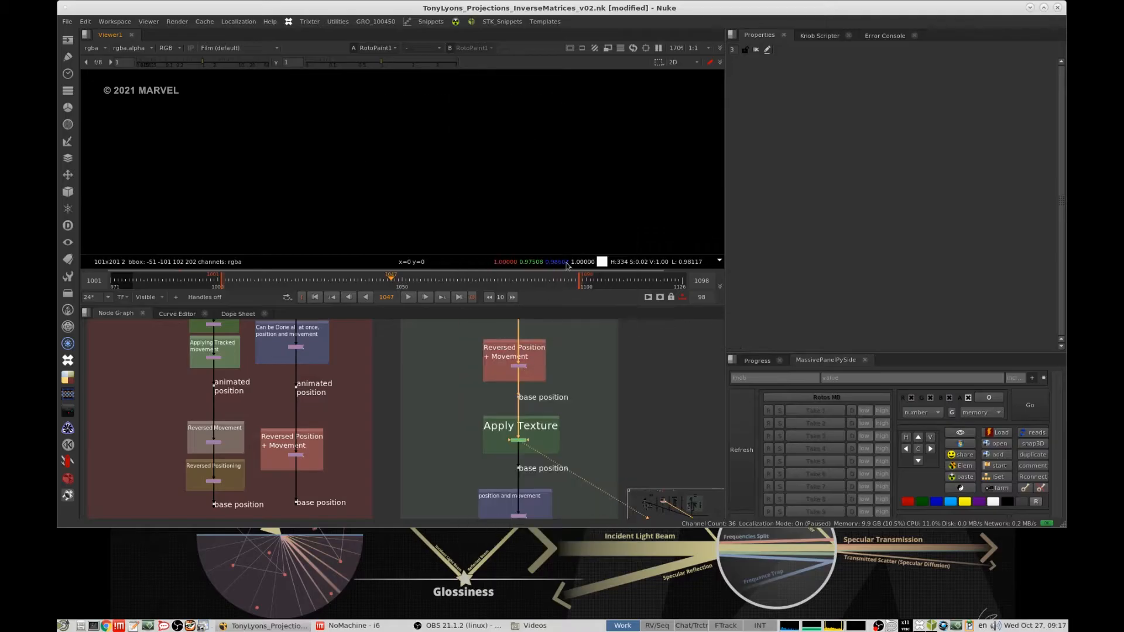
key(f)
right_click(442, 204)
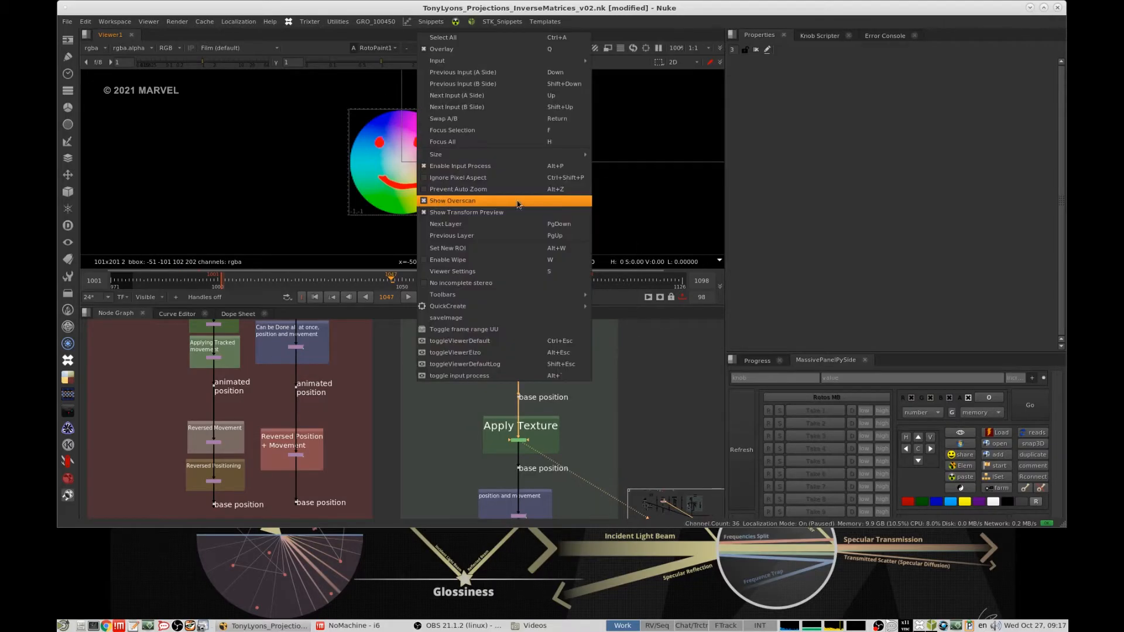
click(478, 202)
- View the final "position and movement" Transform below the texture to check the painted wheel at its animated position
middle_drag(546, 482, 537, 375)
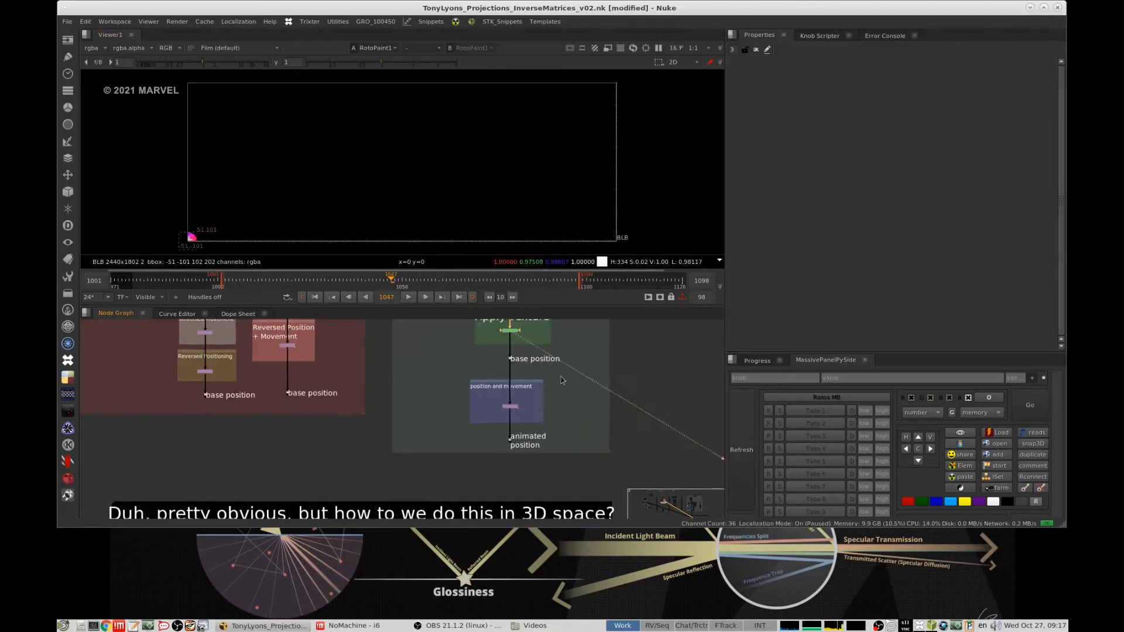
click(510, 408)
key(1)
- Open the properties of the Axis in the Base Position group under "Intro to Matrix/Matrices" and expand its local and world matrices
scroll(597, 387, down, 5)
scroll(562, 404, up, 3)
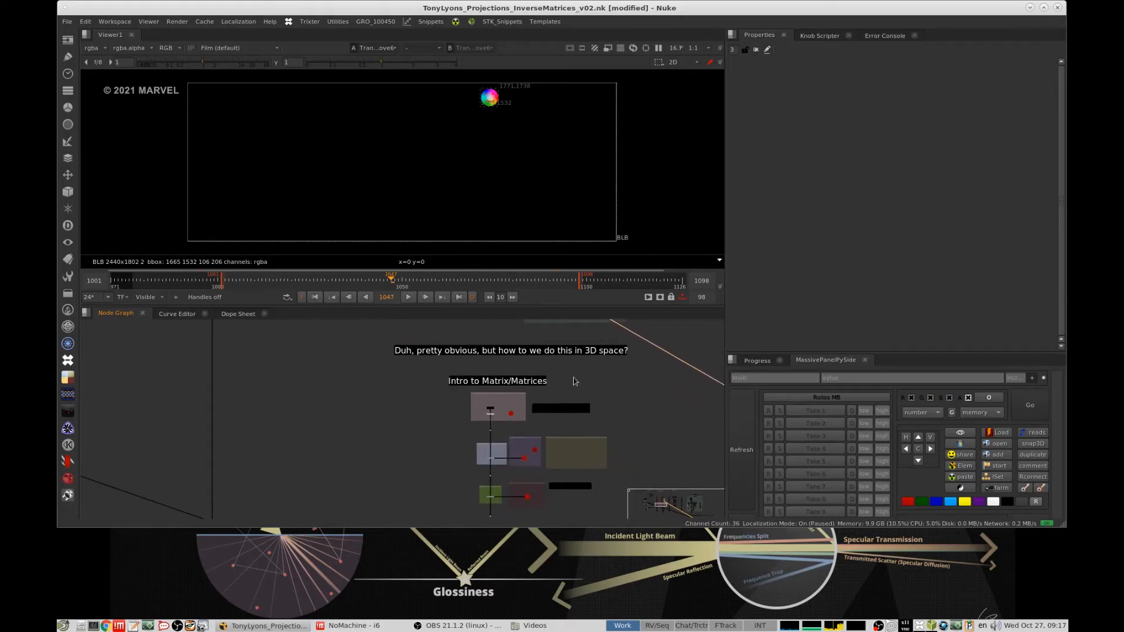
scroll(574, 381, up, 2)
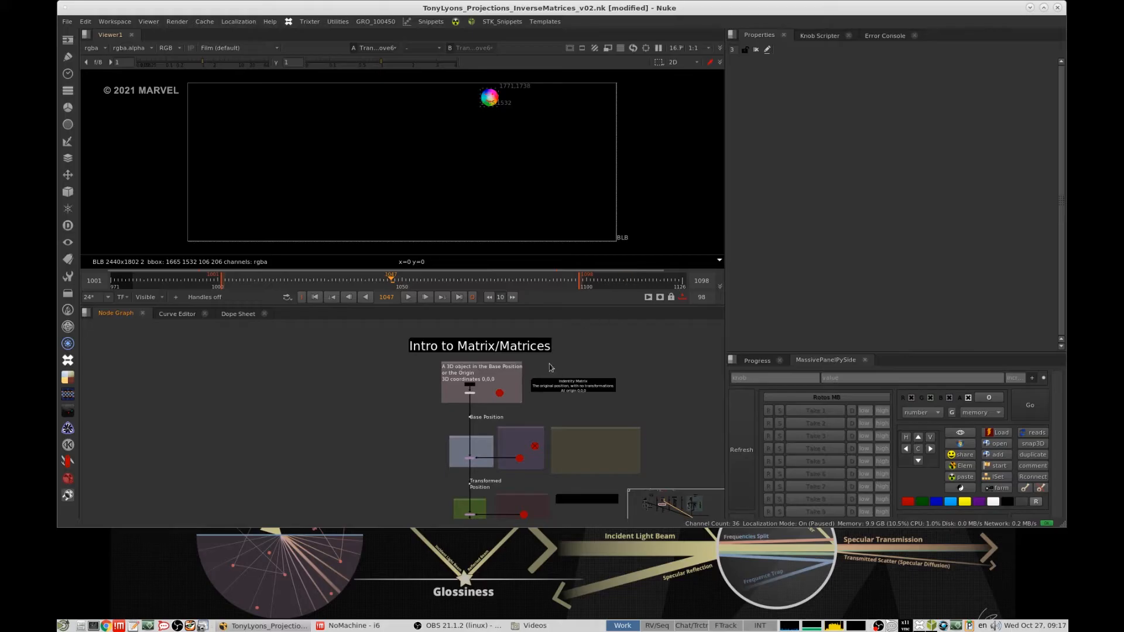
scroll(436, 392, up, 5)
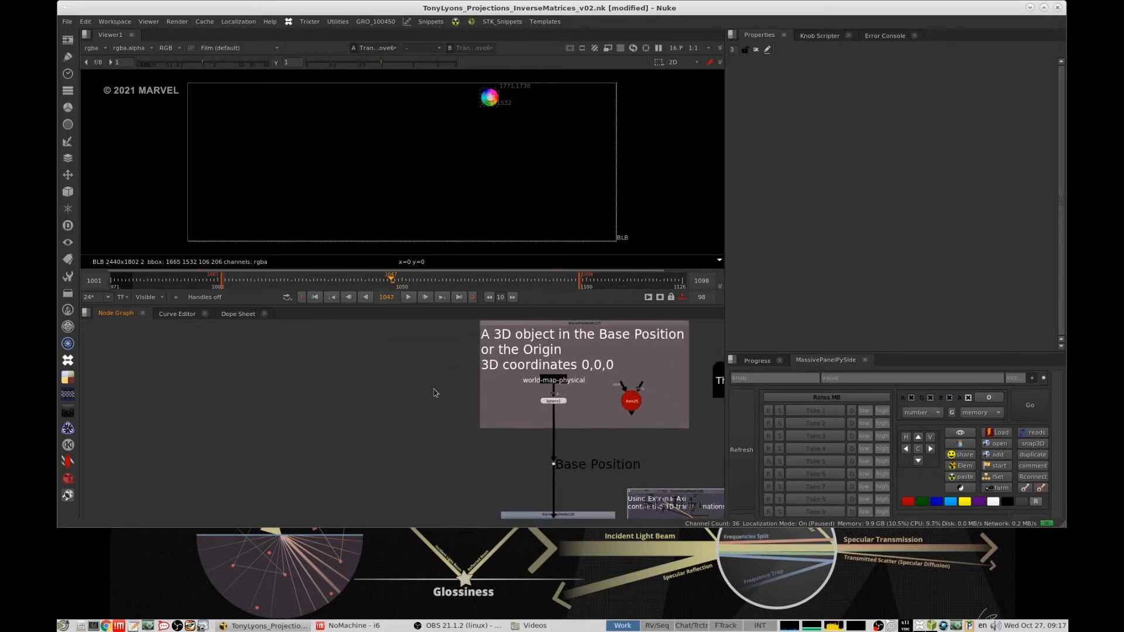
double_click(631, 401)
click(761, 231)
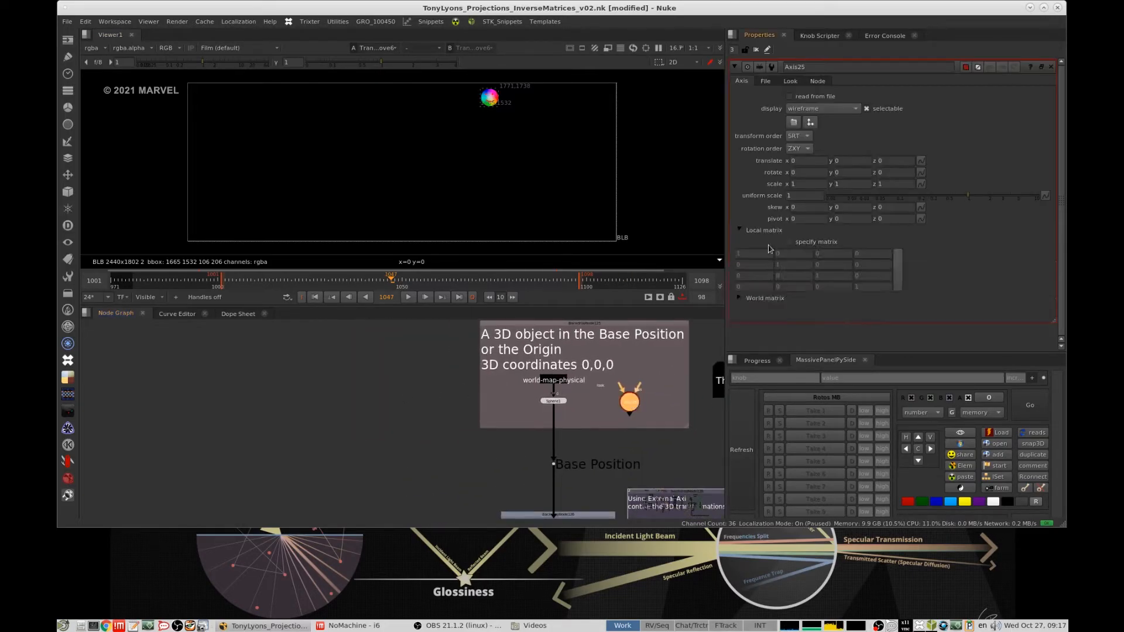
click(764, 299)
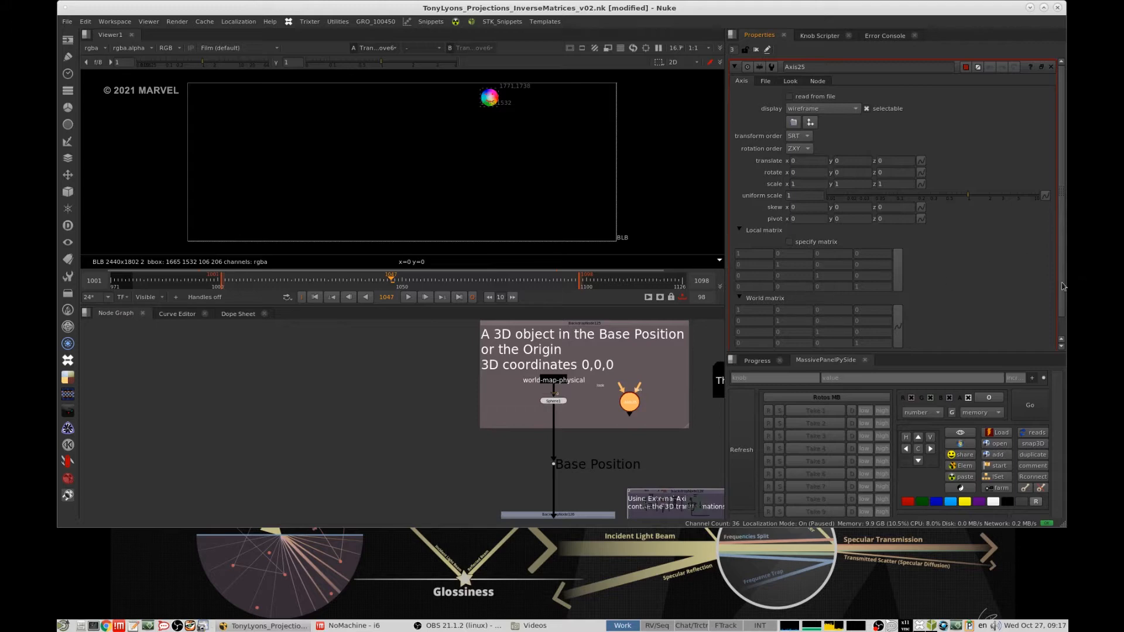
drag(1063, 286, 1065, 305)
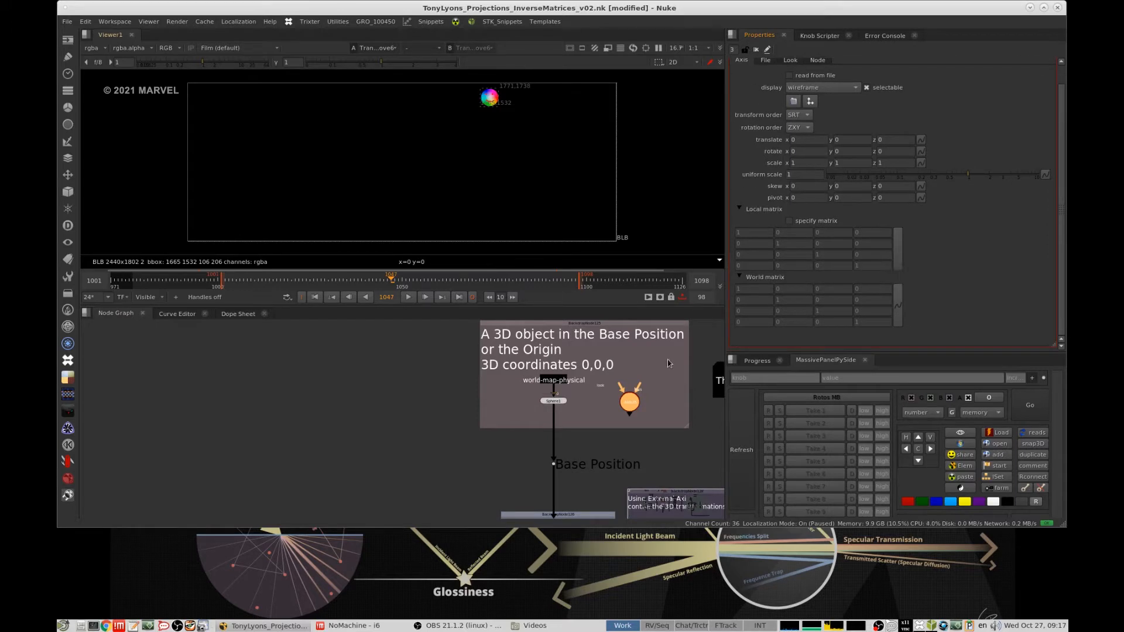
- Examine the Axis's translate, rotate and scale values for x, y and z field by field
middle_drag(669, 364, 582, 384)
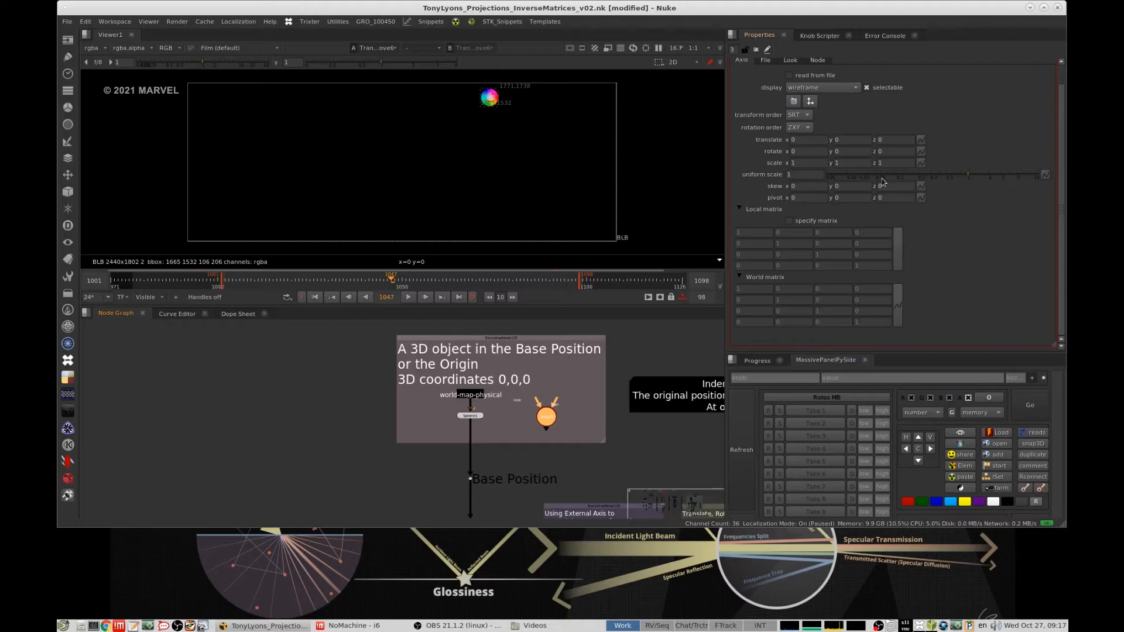
click(806, 139)
key(Tab)
key(Tab)
key(Tab)
key(Tab)
key(Tab)
key(Tab)
click(849, 163)
click(880, 162)
click(805, 149)
click(857, 150)
click(880, 151)
click(837, 160)
click(880, 163)
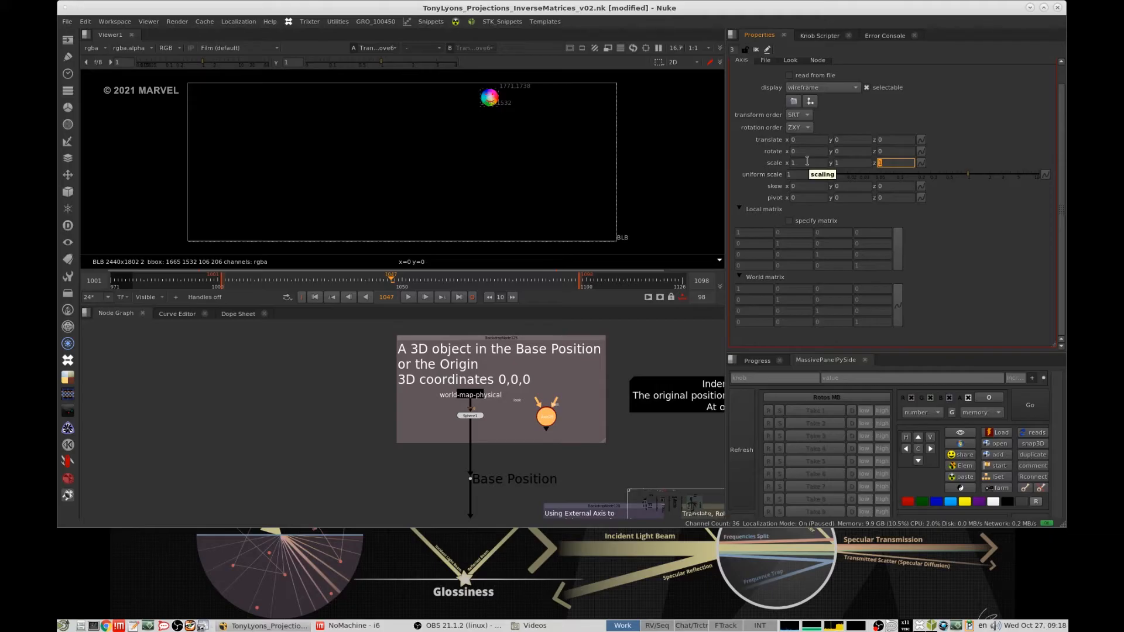
- View the world-map Sphere of the Base Position group in the 3D viewer and frame the globe
scroll(526, 377, down, 4)
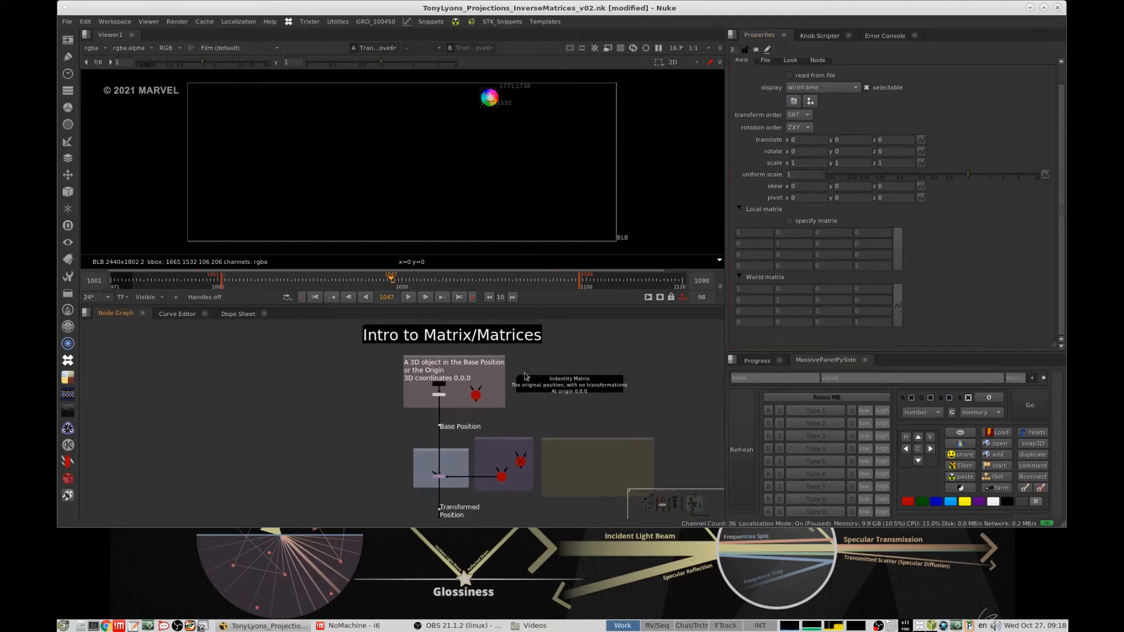
scroll(503, 385, up, 3)
key(1)
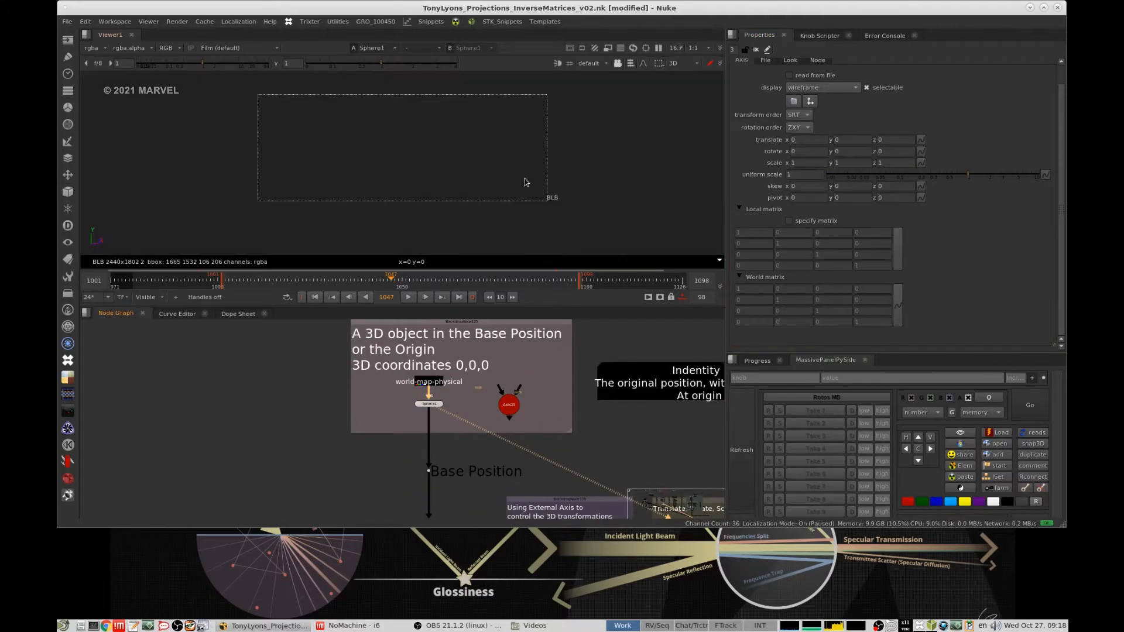
scroll(508, 175, down, 4)
ctrl+drag(507, 176, 475, 160)
scroll(514, 166, down, 3)
scroll(475, 160, up, 3)
scroll(499, 383, down, 4)
- Look over the TransformGeo group between Base Position and Transformed Position, selecting the TransformGeo to highlight its Axis connection
middle_drag(486, 463, 480, 392)
scroll(482, 392, up, 4)
click(445, 414)
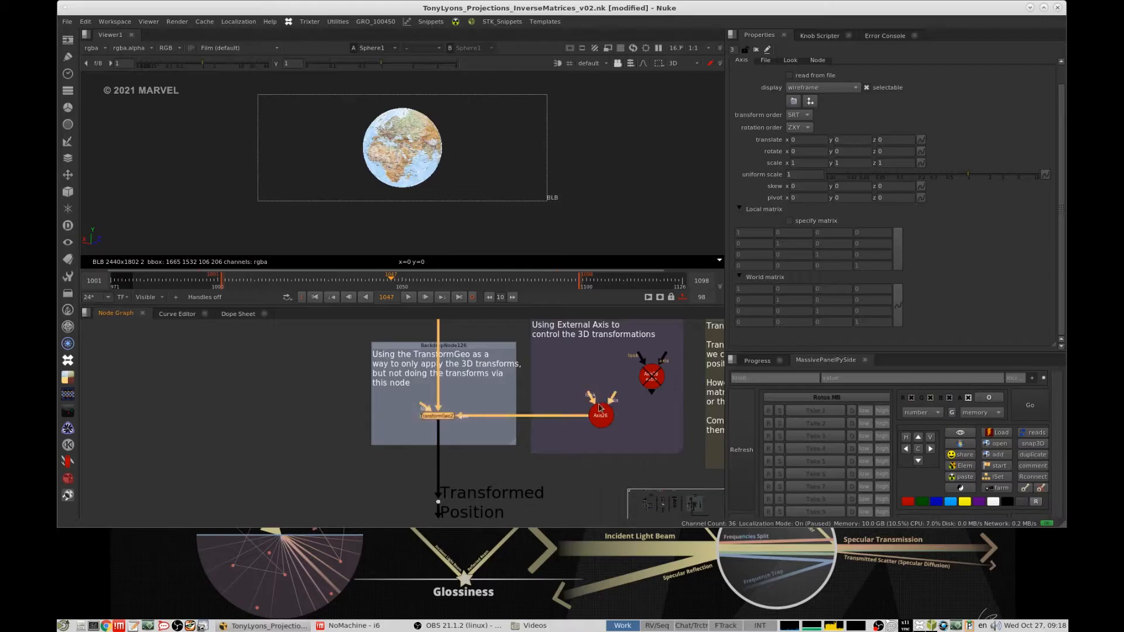
middle_drag(484, 434, 451, 449)
scroll(451, 449, down, 2)
scroll(460, 439, down, 3)
mouse_move(473, 414)
middle_down()
mouse_move(459, 444)
mouse_move(462, 415)
mouse_move(456, 427)
middle_up()
scroll(459, 443, up, 4)
scroll(443, 376, down, 3)
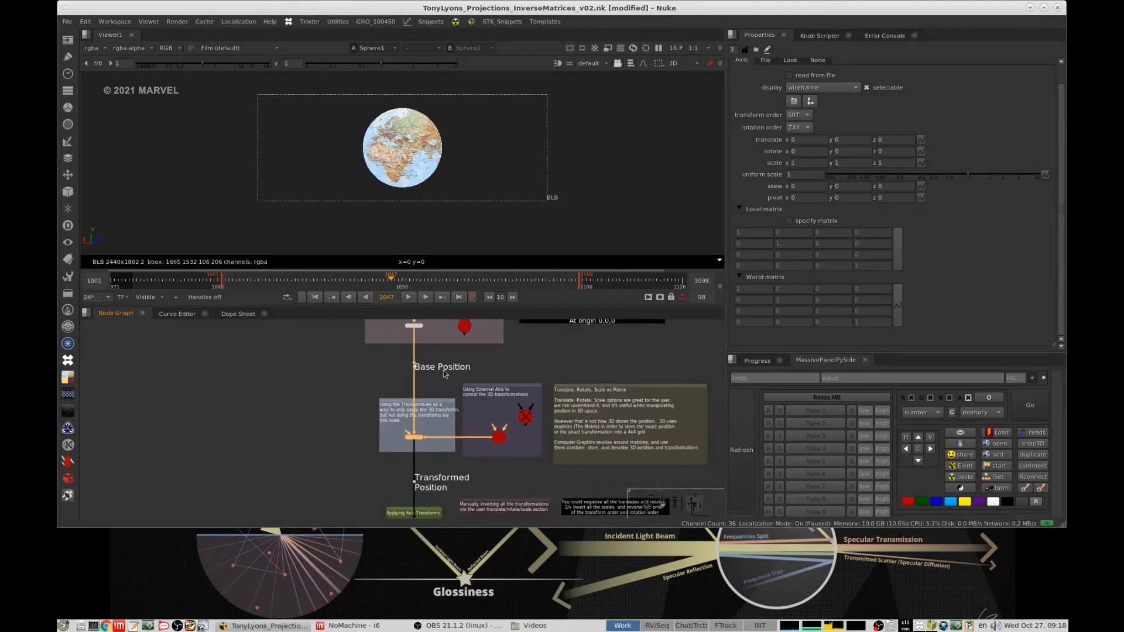
- Open the properties of the Sphere in the Base Position group to check its translate, rotate and scale values
middle_drag(440, 370, 463, 412)
scroll(448, 362, up, 5)
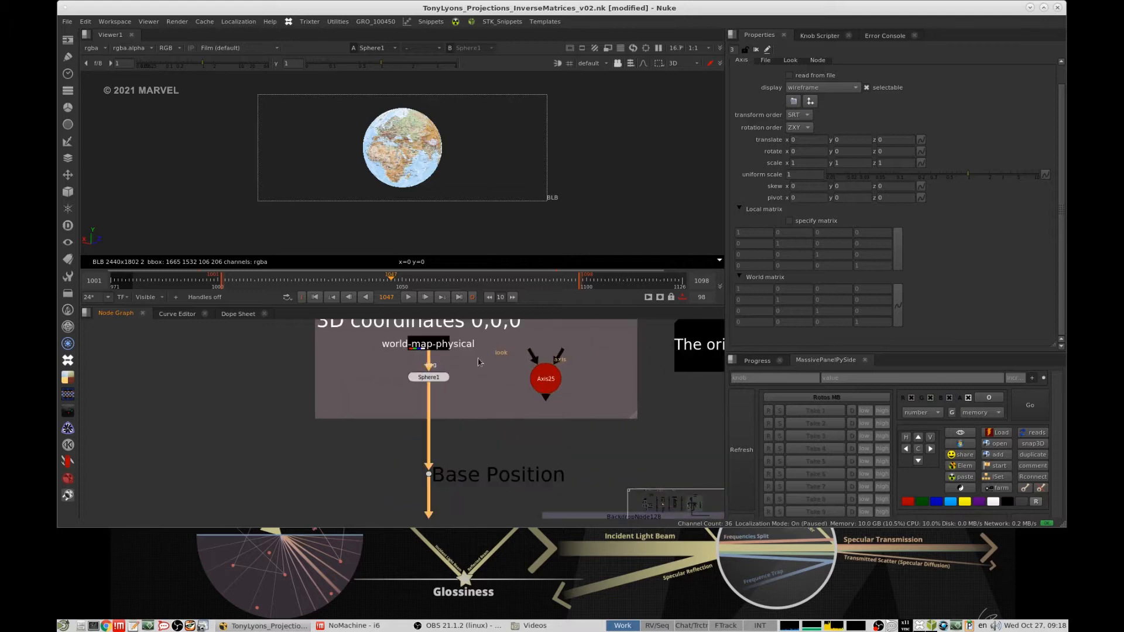
double_click(436, 380)
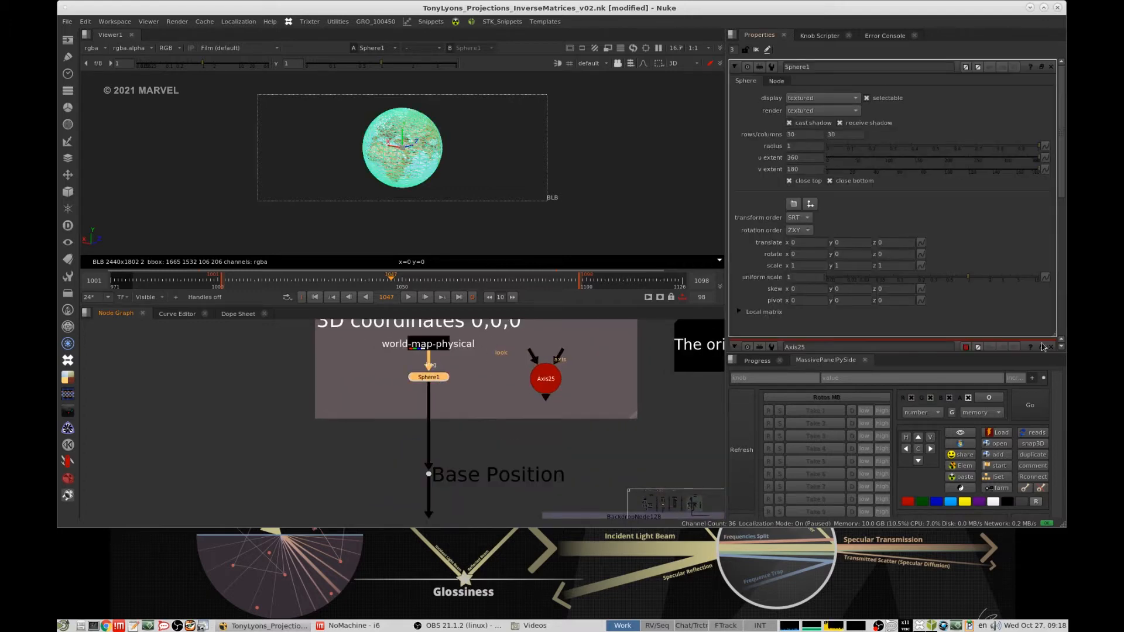
middle_drag(454, 386, 467, 392)
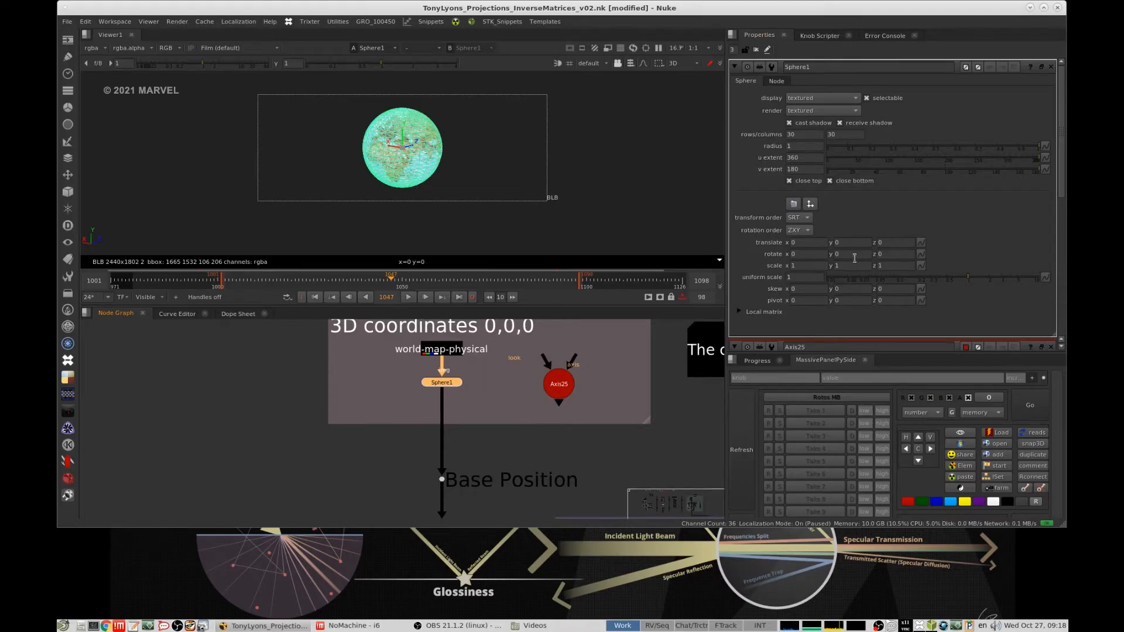
drag(445, 383, 443, 386)
drag(508, 365, 359, 421)
- Inspect the TransformGeo group below Base Position and the external Axis connected to it
click(463, 453)
scroll(474, 389, down, 4)
middle_drag(483, 469, 464, 368)
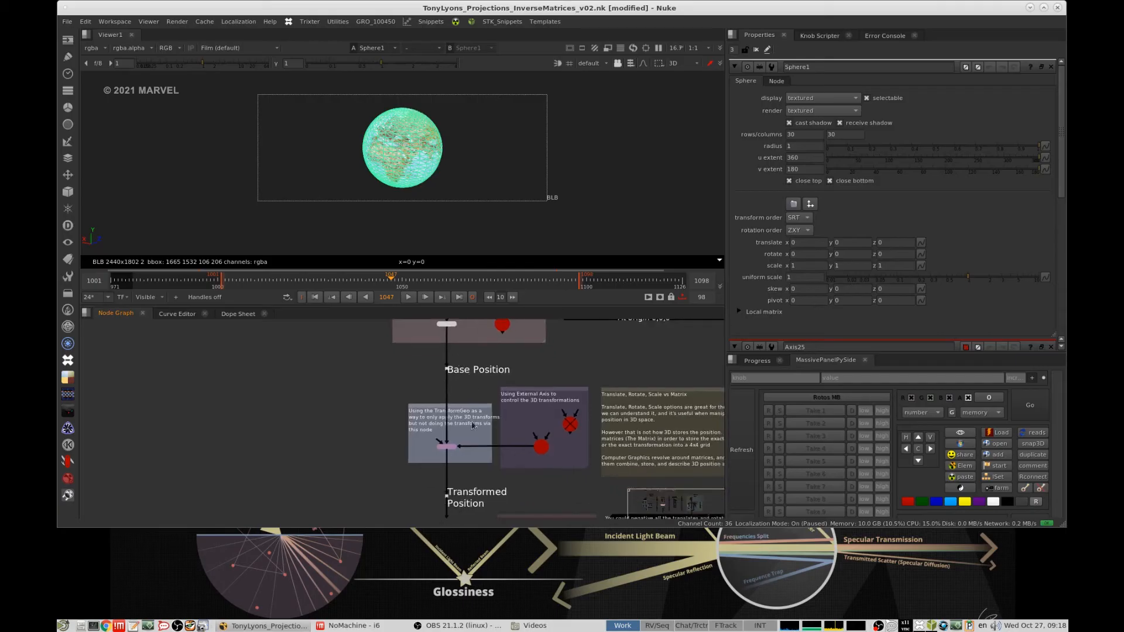
scroll(508, 419, up, 2)
middle_drag(494, 424, 463, 412)
scroll(407, 424, up, 2)
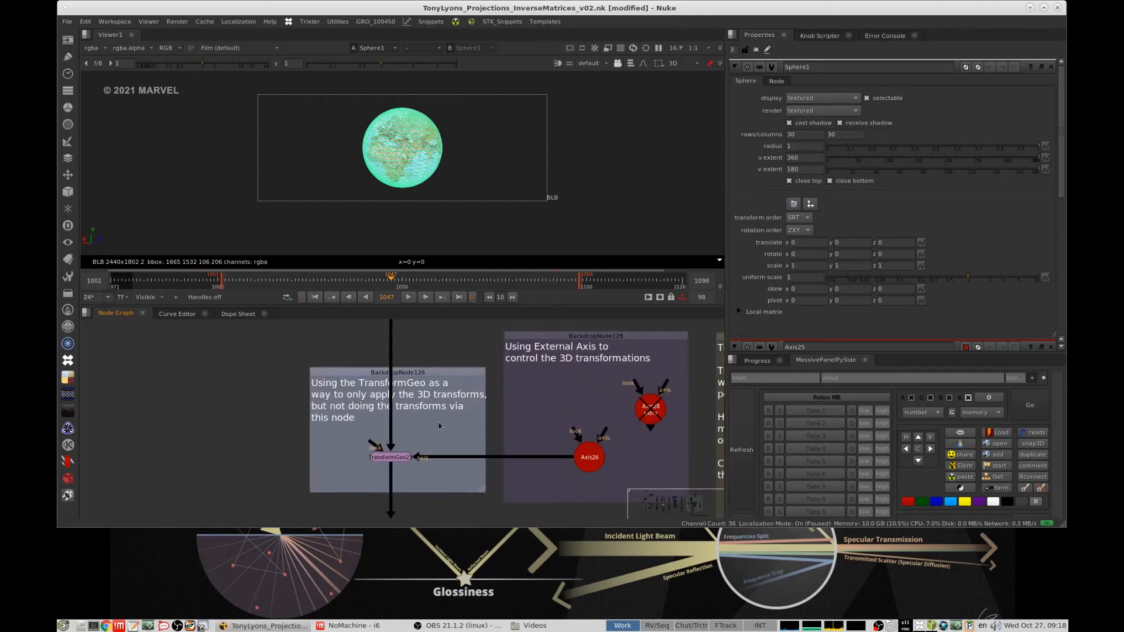
drag(322, 432, 461, 481)
middle_drag(580, 412, 490, 392)
click(492, 392)
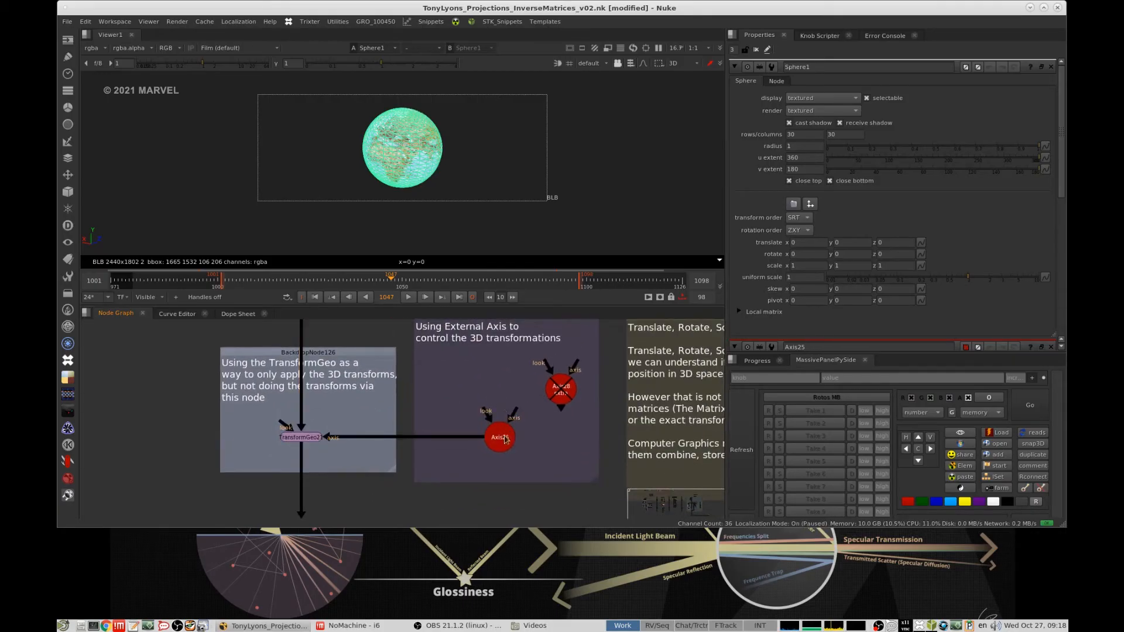
mouse_move(507, 442)
mouse_down()
mouse_move(507, 419)
mouse_move(505, 439)
mouse_up()
scroll(505, 404, down, 1)
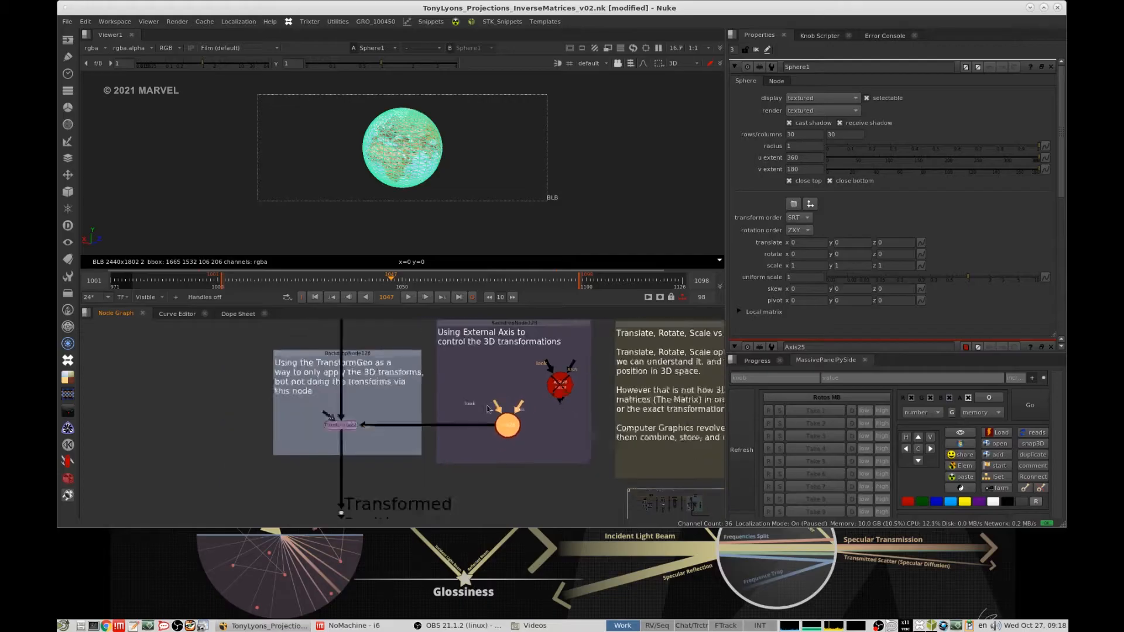
- Highlight the TransformGeo and its backdrop to trace how the Sphere and the external Axis feed into it
click(509, 390)
middle_drag(498, 375, 596, 390)
drag(293, 339, 540, 490)
middle_drag(446, 397, 451, 407)
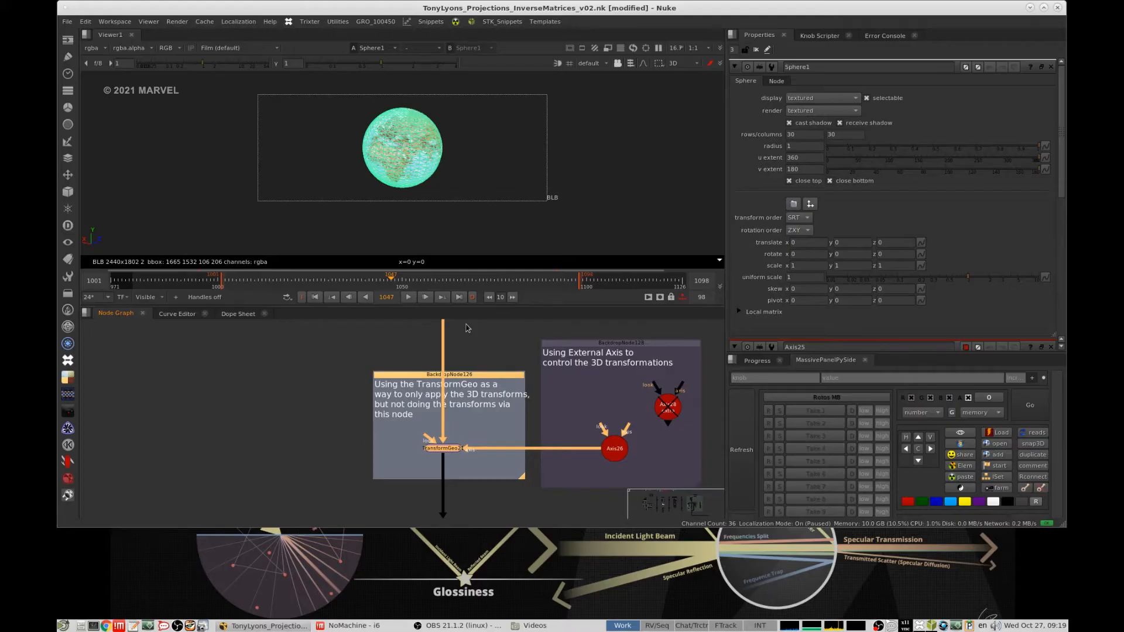
click(461, 394)
middle_drag(497, 400, 463, 415)
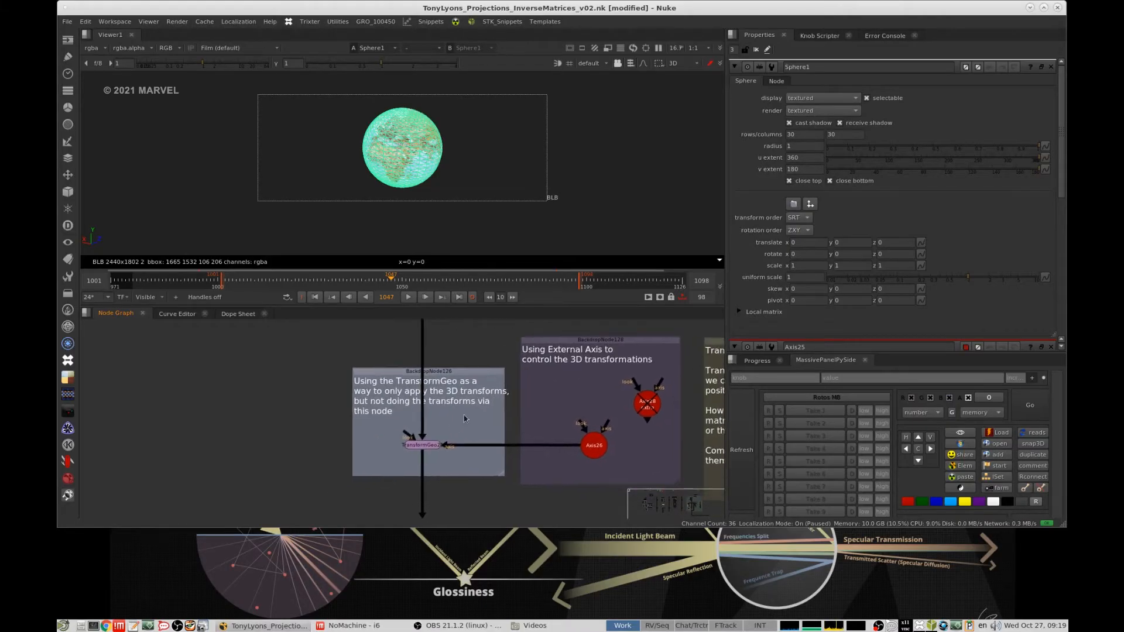
click(429, 447)
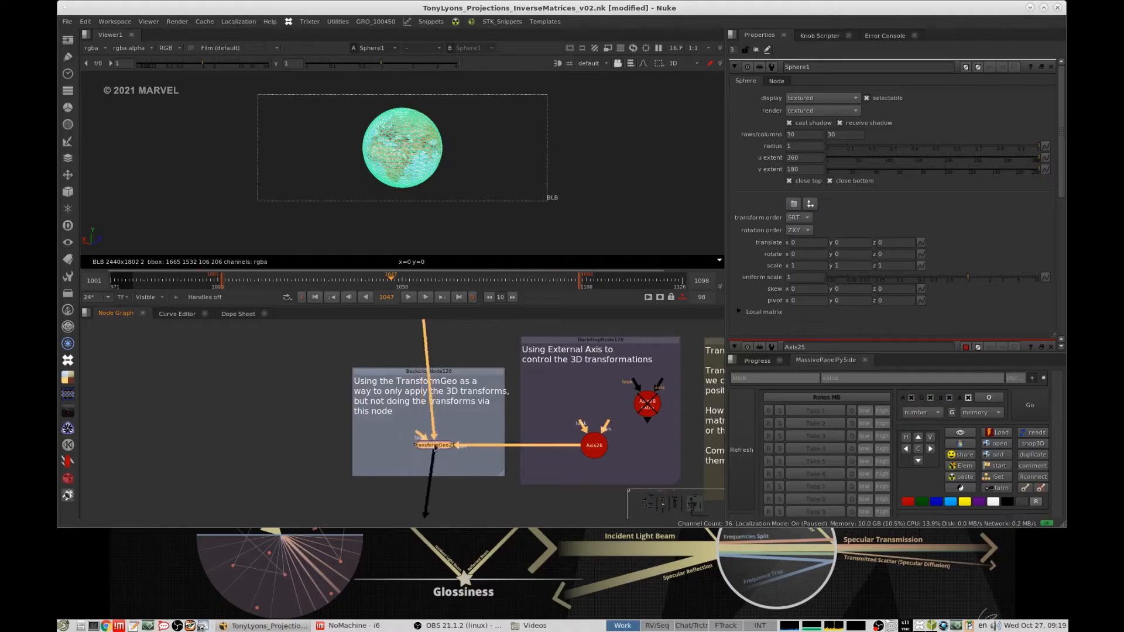
click(480, 402)
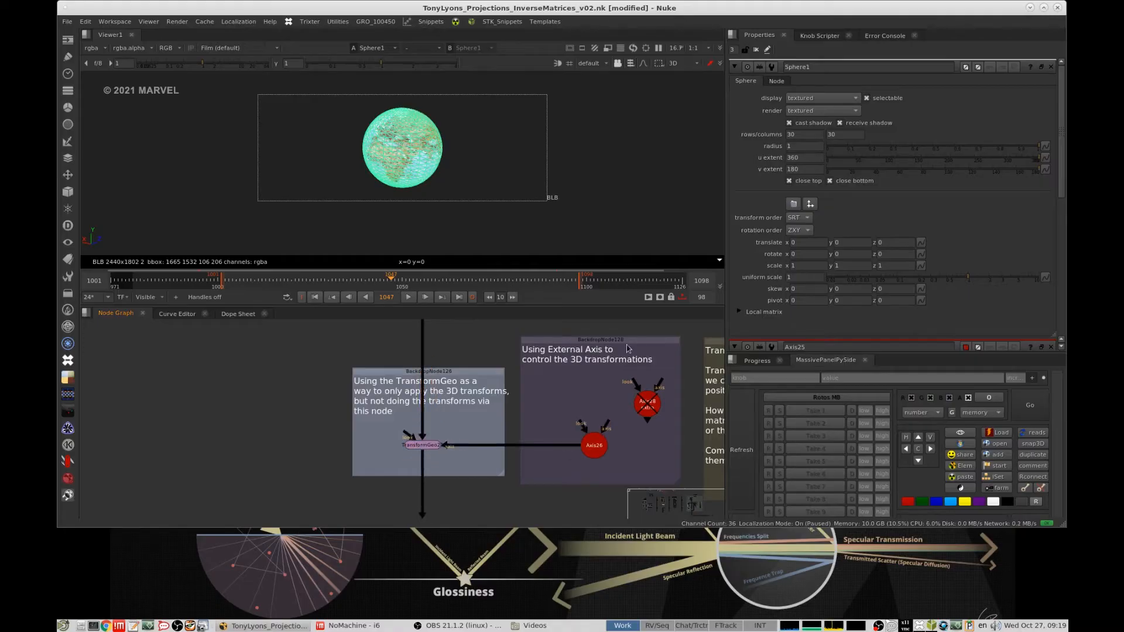
- Open the properties of the external Axis connected to the TransformGeo and check its translate, rotate and scale values
middle_drag(628, 349, 567, 326)
mouse_move(538, 422)
mouse_down()
mouse_move(546, 370)
mouse_move(520, 396)
mouse_move(540, 423)
mouse_up()
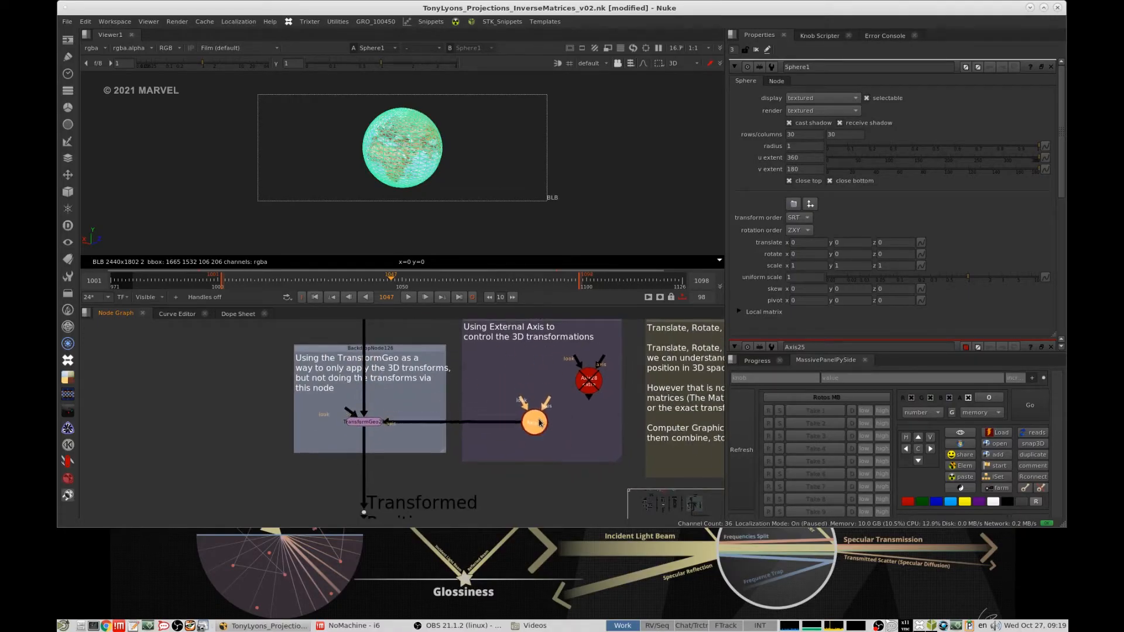
double_click(540, 423)
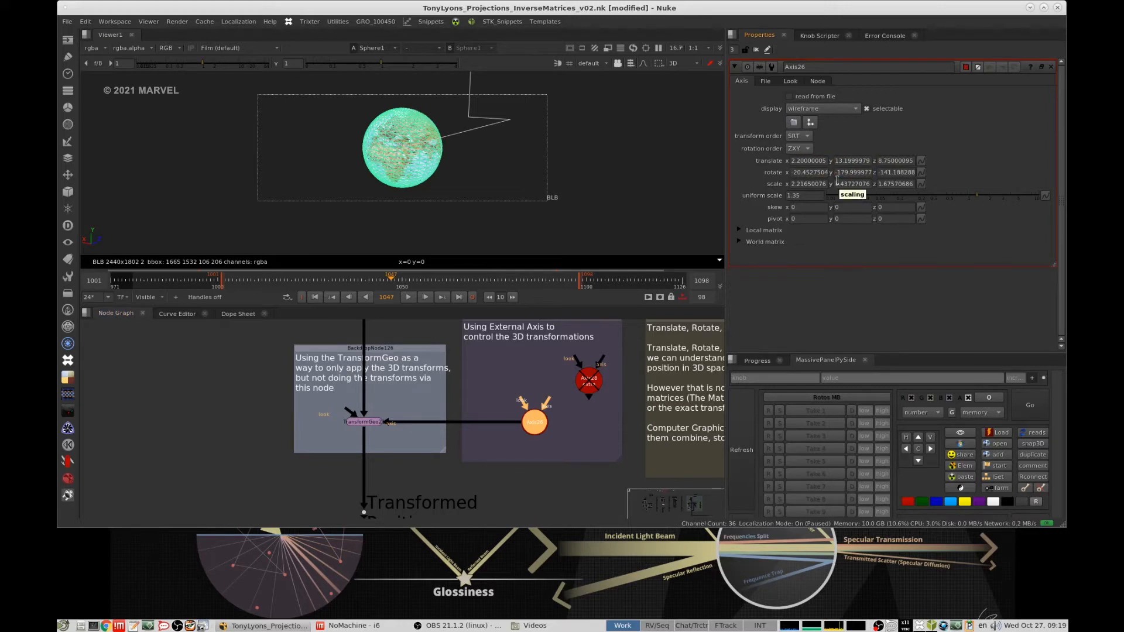
- Swap an enabled copy of the extra Axis in for the Axis connected to the TransformGeo
click(556, 391)
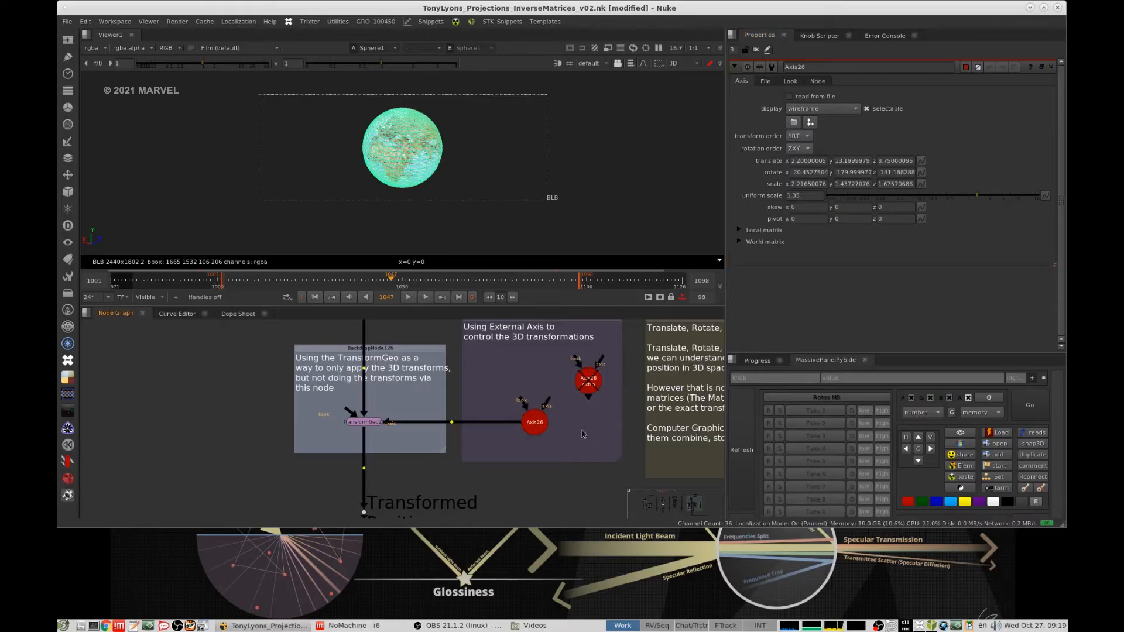
key(ctrl+v)
ctrl+shift+drag(583, 432, 533, 432)
key(d)
click(544, 383)
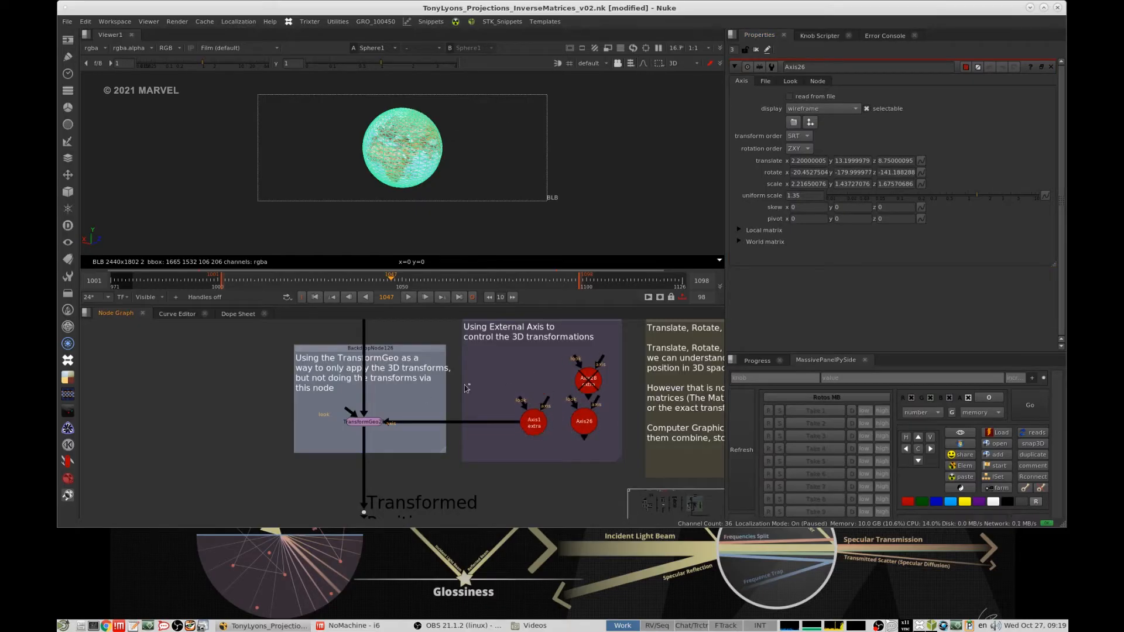
- View the TransformGeo in the 3D viewer and swap the original external Axis back into its axis input
key(1)
key(f)
alt+middle_drag(533, 179, 497, 191)
ctrl+drag(498, 190, 580, 187)
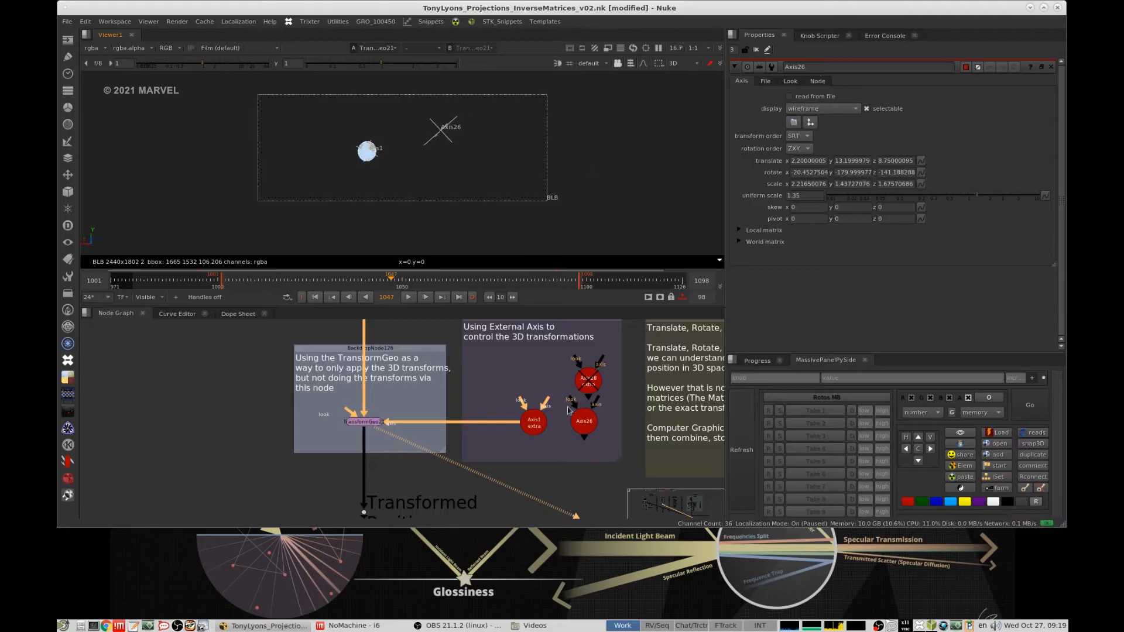
drag(587, 389, 534, 426)
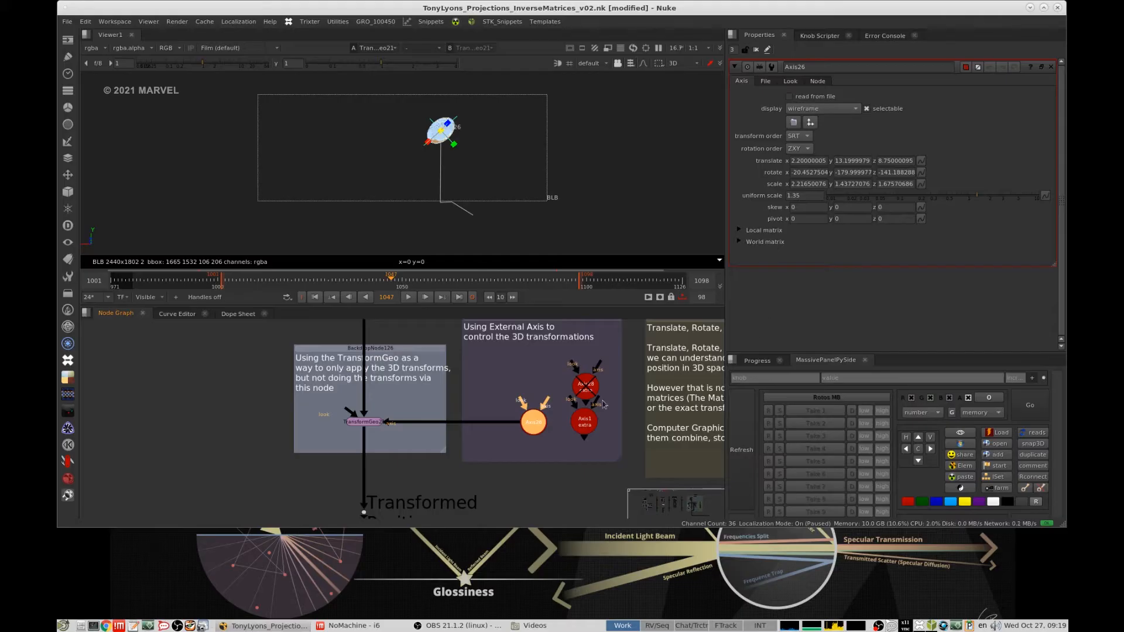
- Compare the Sphere in the Base Position group with the Axis-driven TransformGeo and frame the transformed globe in the viewer
click(505, 381)
middle_drag(474, 345, 515, 510)
drag(375, 387, 383, 388)
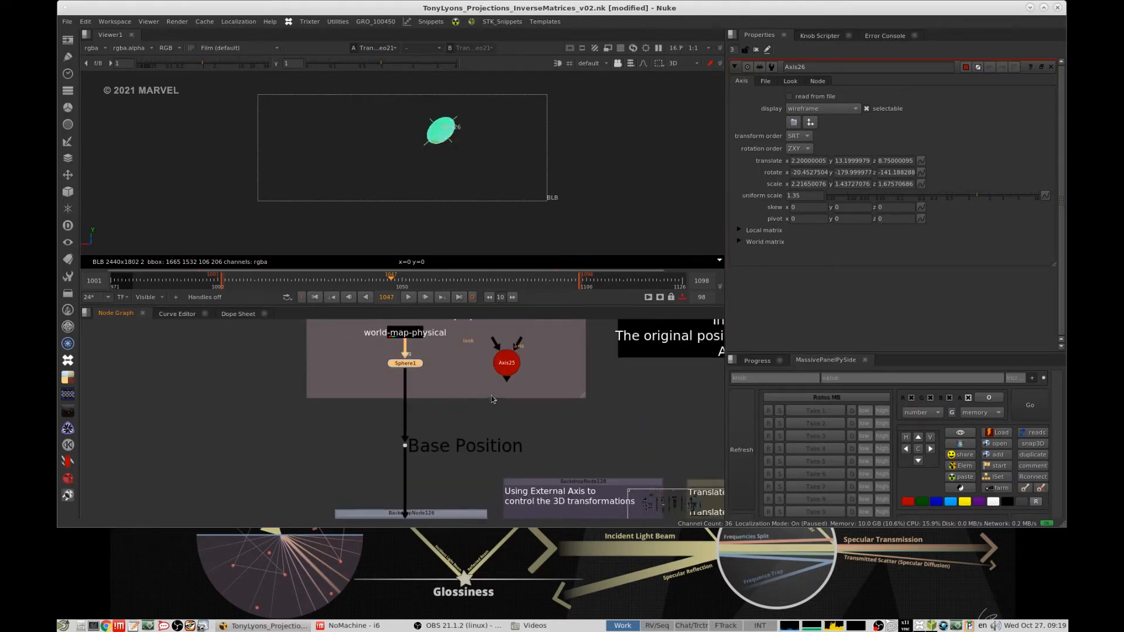
middle_drag(521, 495, 495, 352)
scroll(576, 451, up, 2)
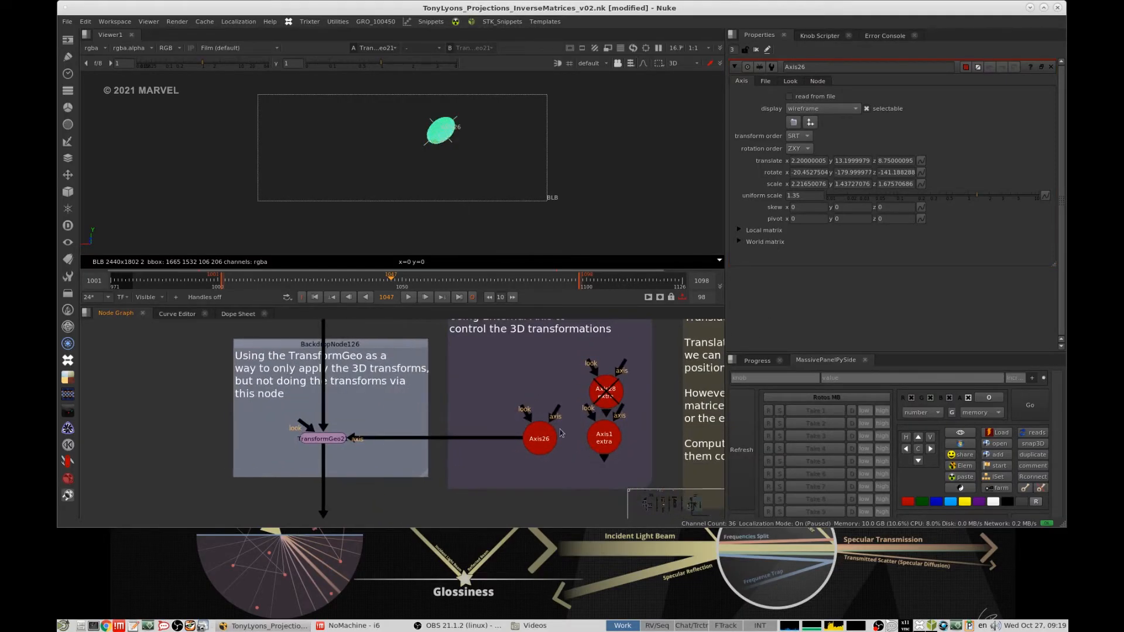
scroll(447, 117, up, 4)
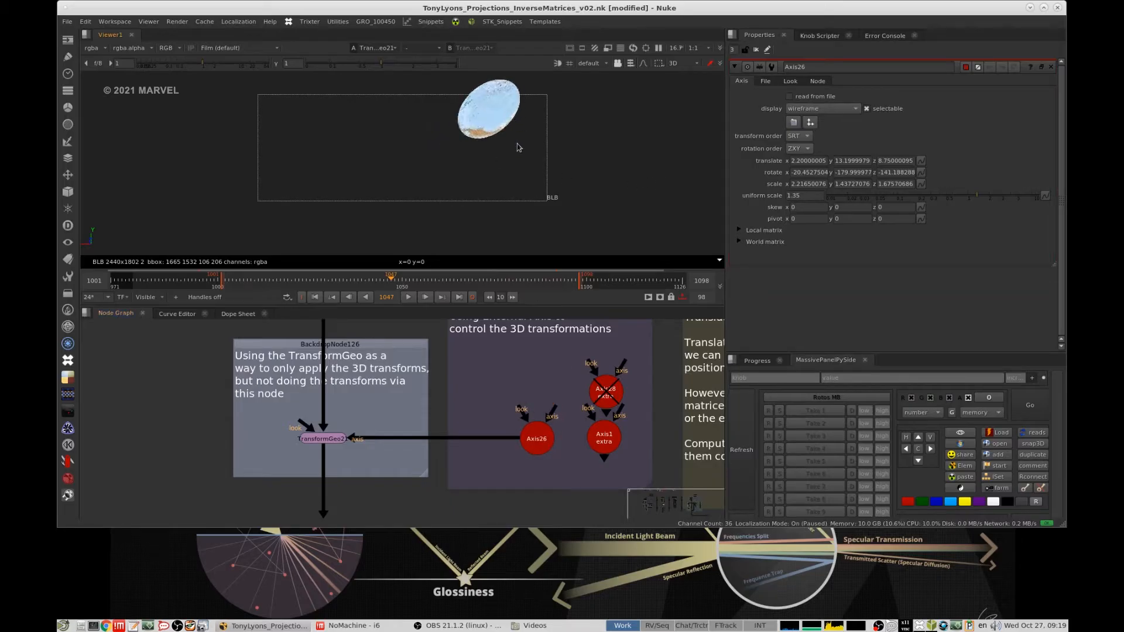
middle_drag(517, 143, 403, 191)
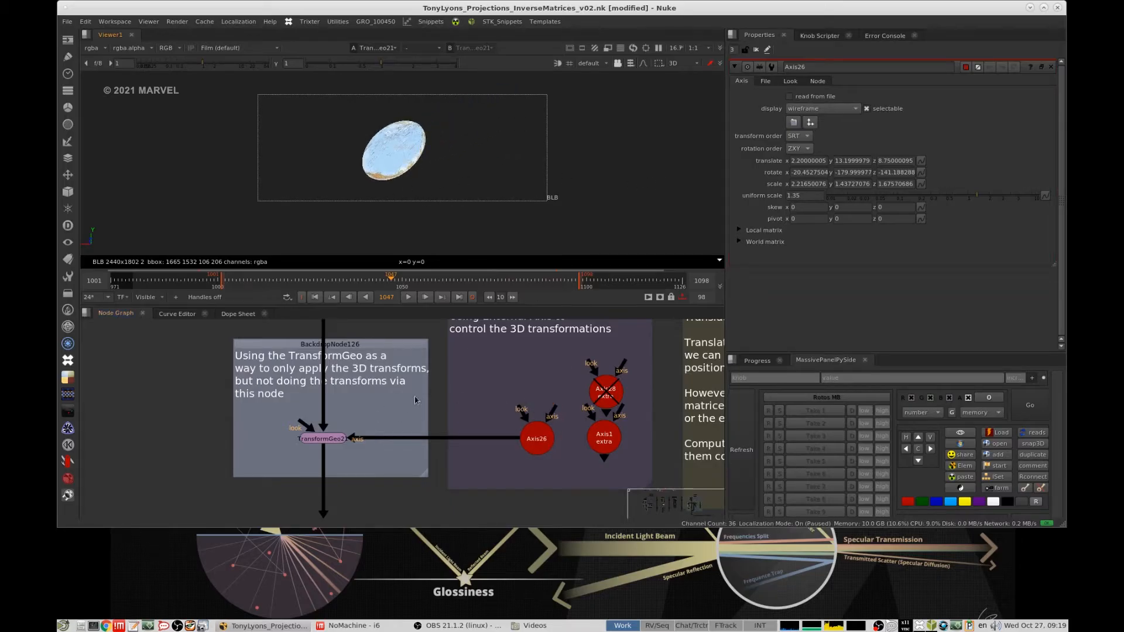
- Read the "Translate, Rotate, Scale vs Matrix" note beside the external Axis group
scroll(417, 401, down, 4)
scroll(419, 403, up, 2)
middle_drag(509, 388, 303, 381)
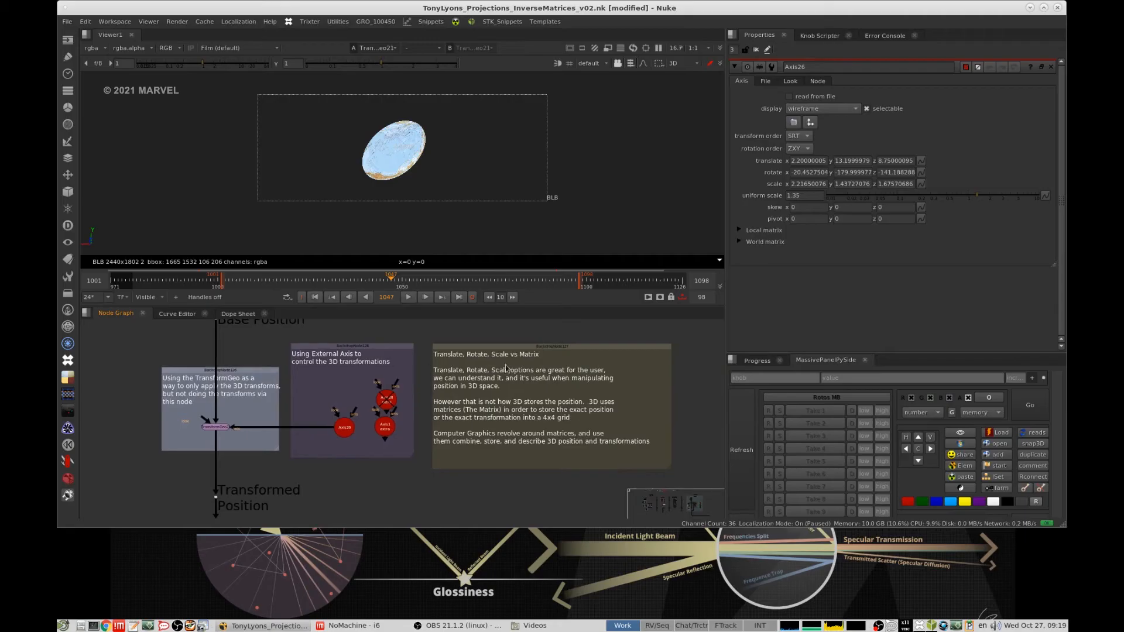
scroll(507, 367, up, 3)
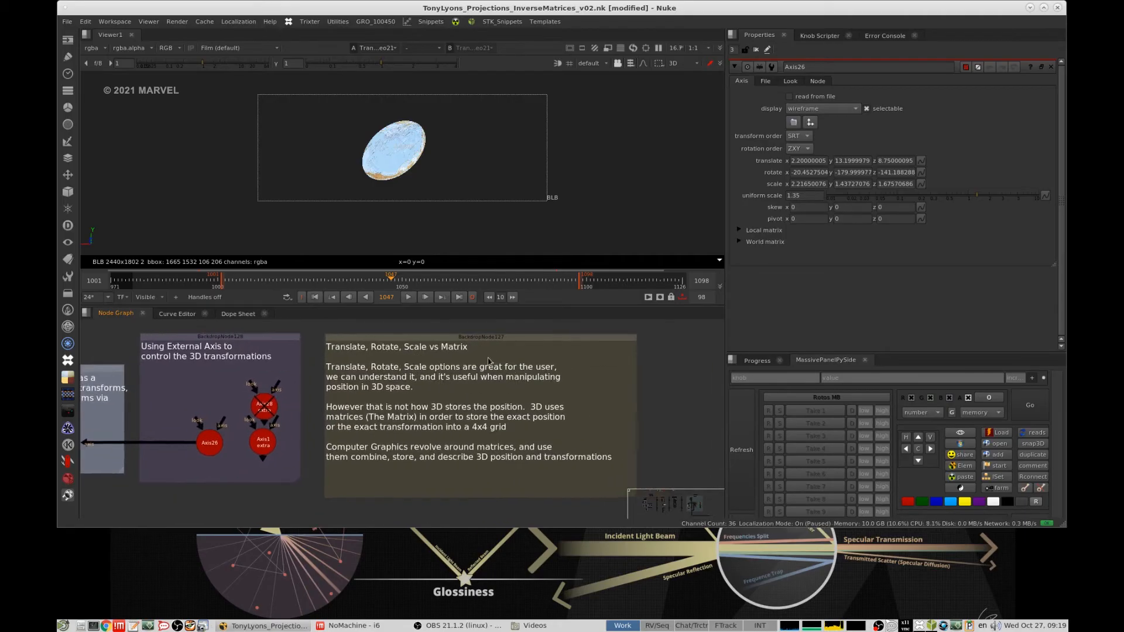
scroll(498, 380, down, 1)
middle_drag(498, 381, 522, 374)
scroll(549, 377, up, 2)
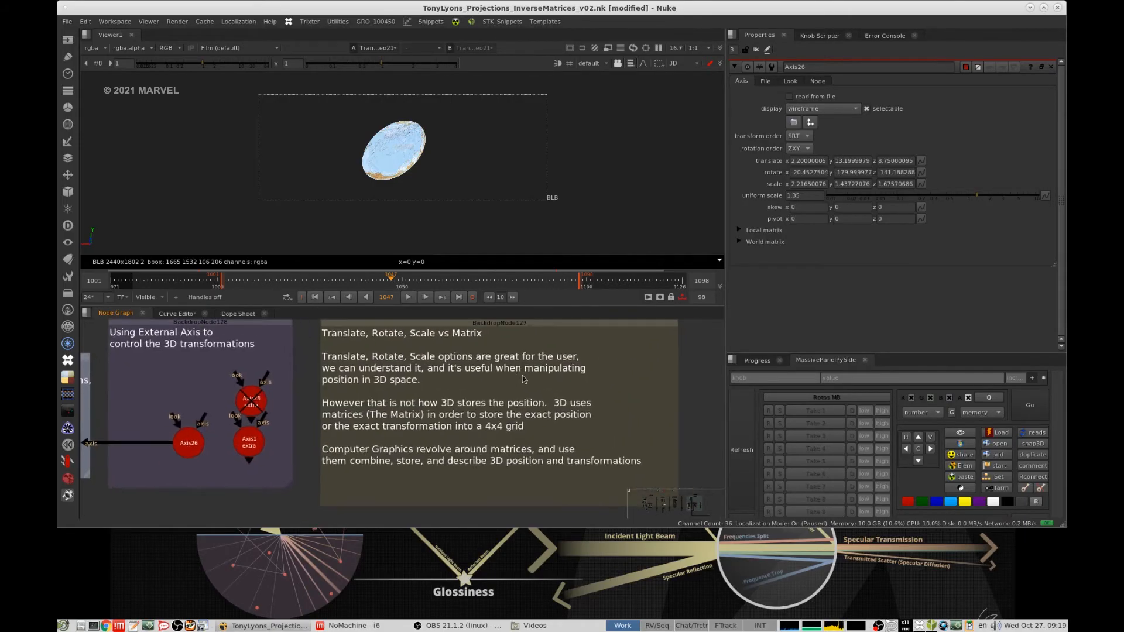
scroll(528, 372, down, 1)
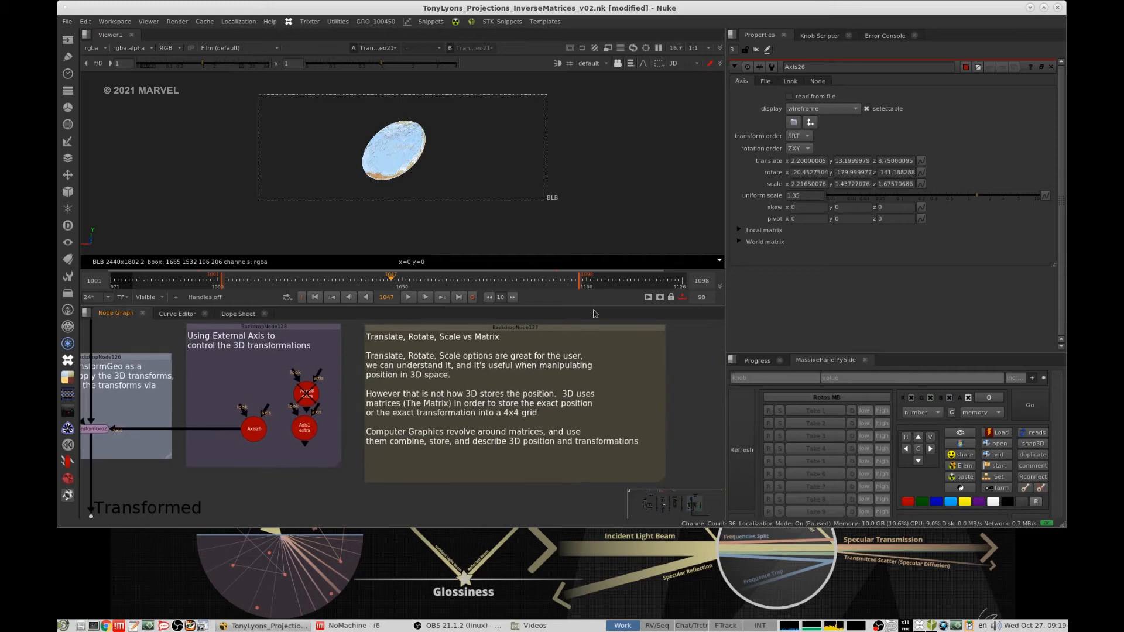
- Step through the external Axis's rotate values for x, y and z
click(816, 173)
key(Tab)
key(Tab)
- View the globe at the "Transformed Position" dot below the TransformGeo
scroll(530, 404, down, 3)
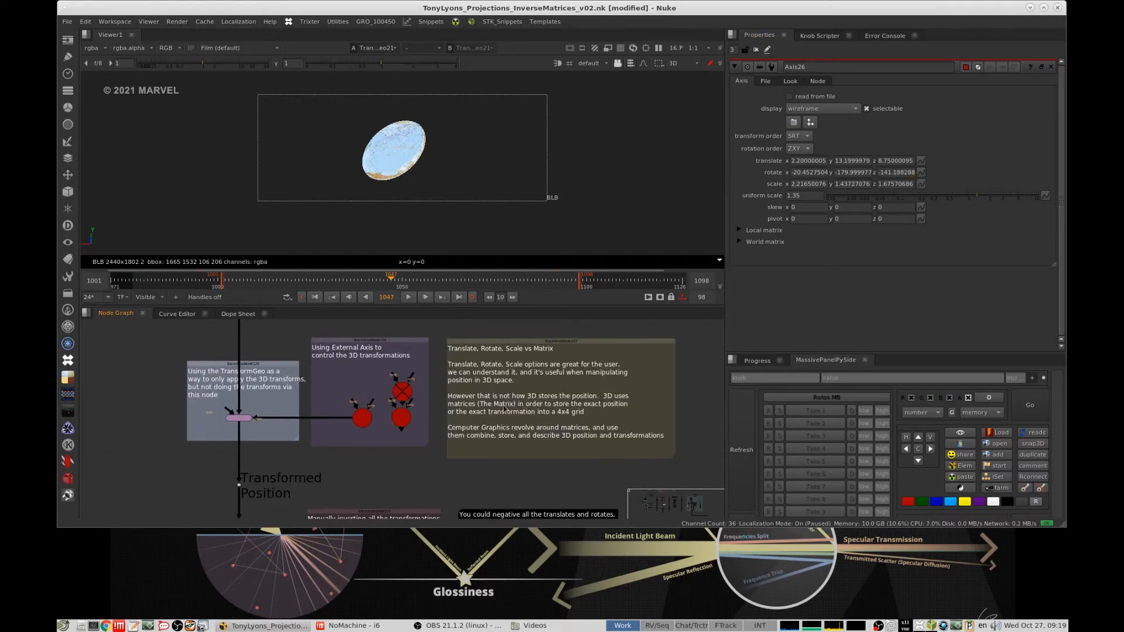
scroll(508, 415, down, 2)
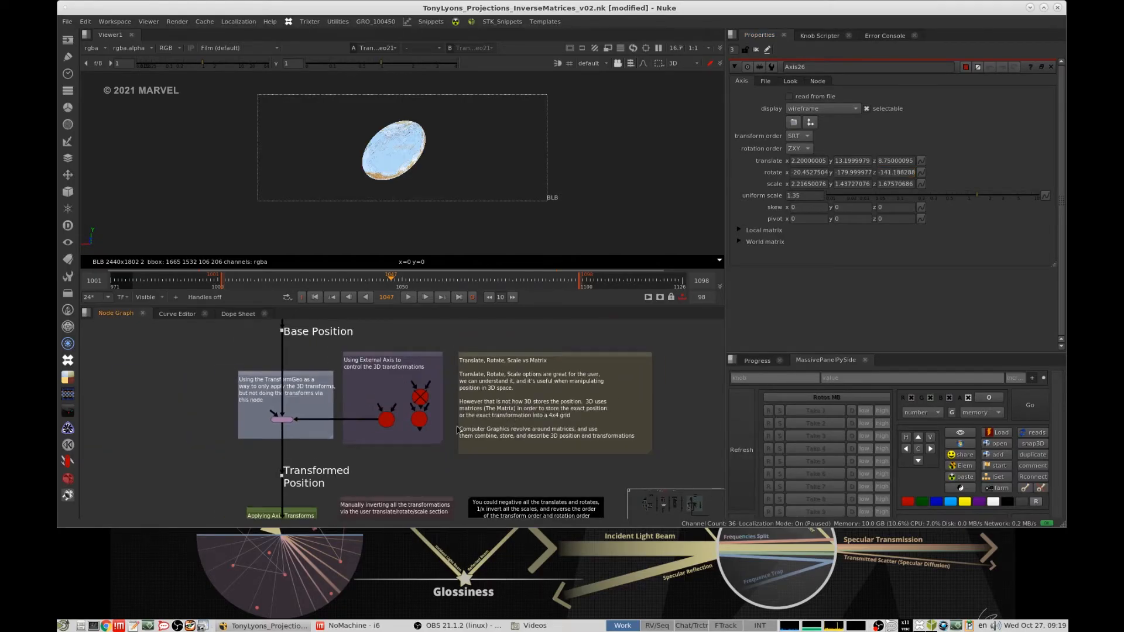
middle_drag(457, 428, 504, 398)
click(384, 434)
middle_drag(384, 433, 394, 395)
click(404, 395)
key(1)
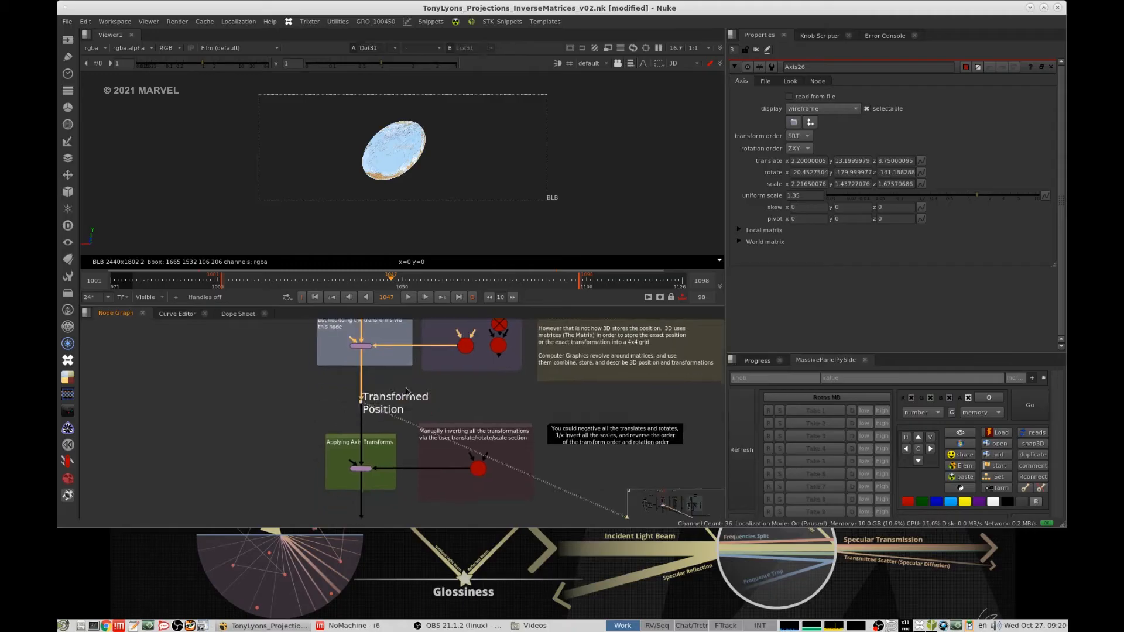
- Examine the "Applying Axis Transforms" group and the Axis in the "Manually inverting all the transformations" group
scroll(420, 385, down, 4)
scroll(420, 388, up, 6)
drag(414, 379, 354, 411)
click(470, 372)
scroll(480, 360, down, 4)
middle_drag(485, 351, 483, 375)
scroll(513, 451, up, 2)
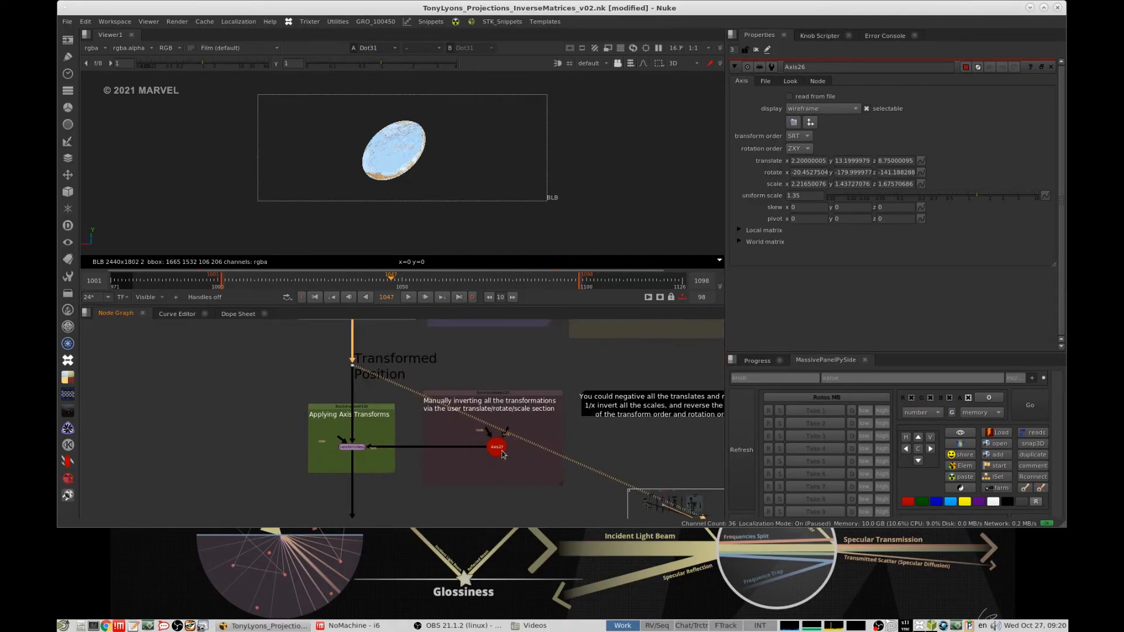
scroll(519, 442, up, 2)
middle_drag(441, 443, 499, 414)
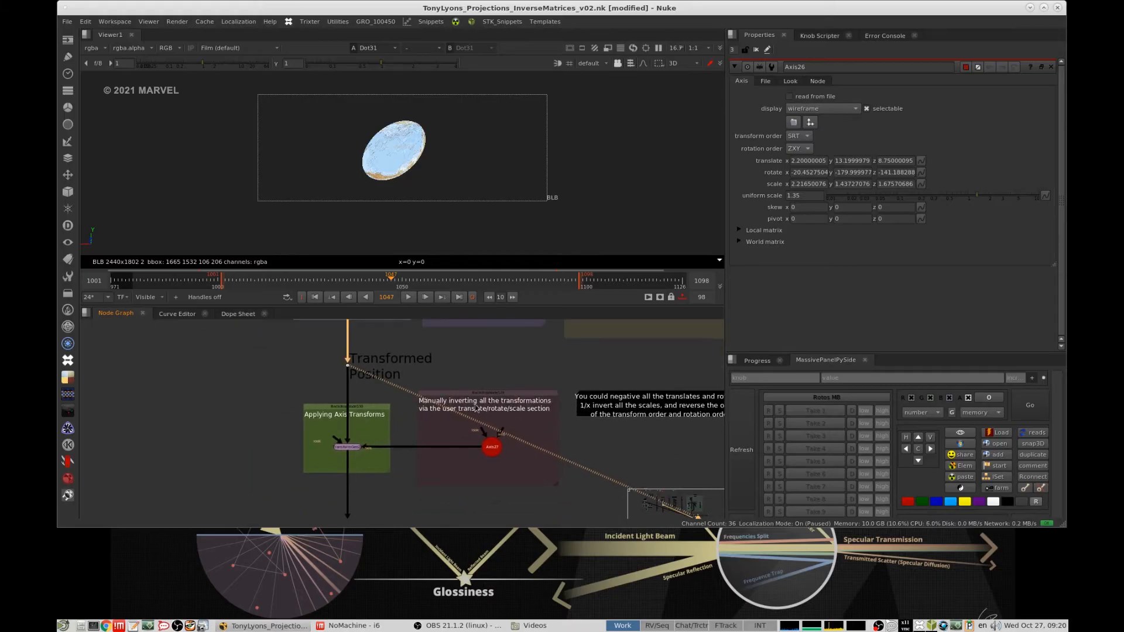
- Duplicate the external Axis that drives the TransformGeo into the empty area below its group and view the copy
middle_drag(545, 322, 456, 391)
drag(352, 338, 350, 339)
click(387, 365)
key(ctrl+c)
scroll(450, 411, up, 2)
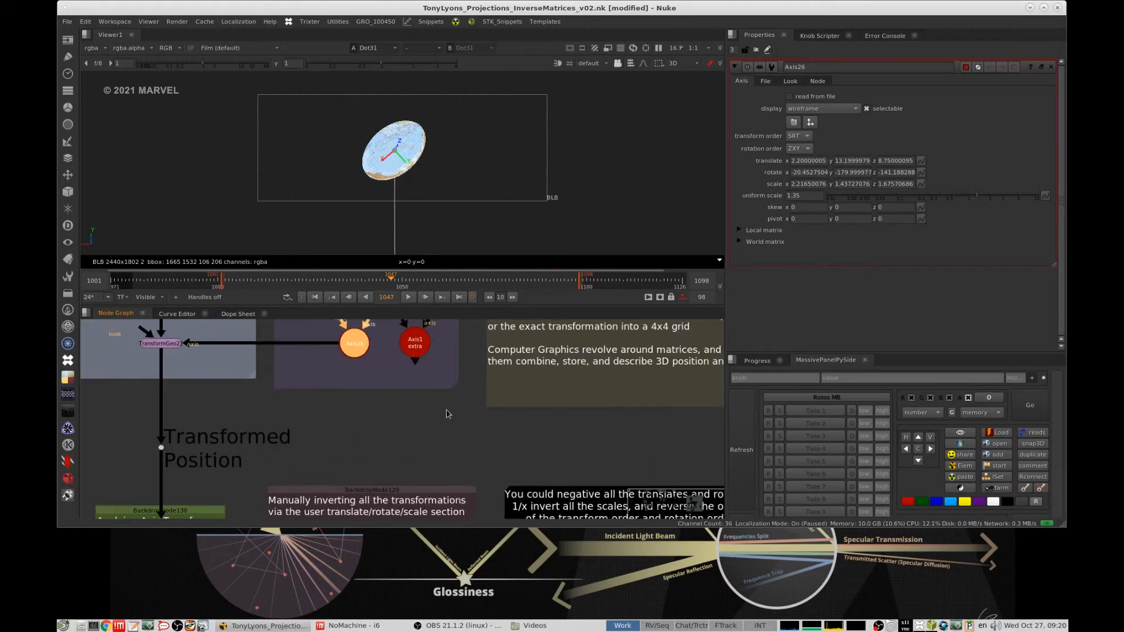
click(447, 426)
key(ctrl+v)
key(1)
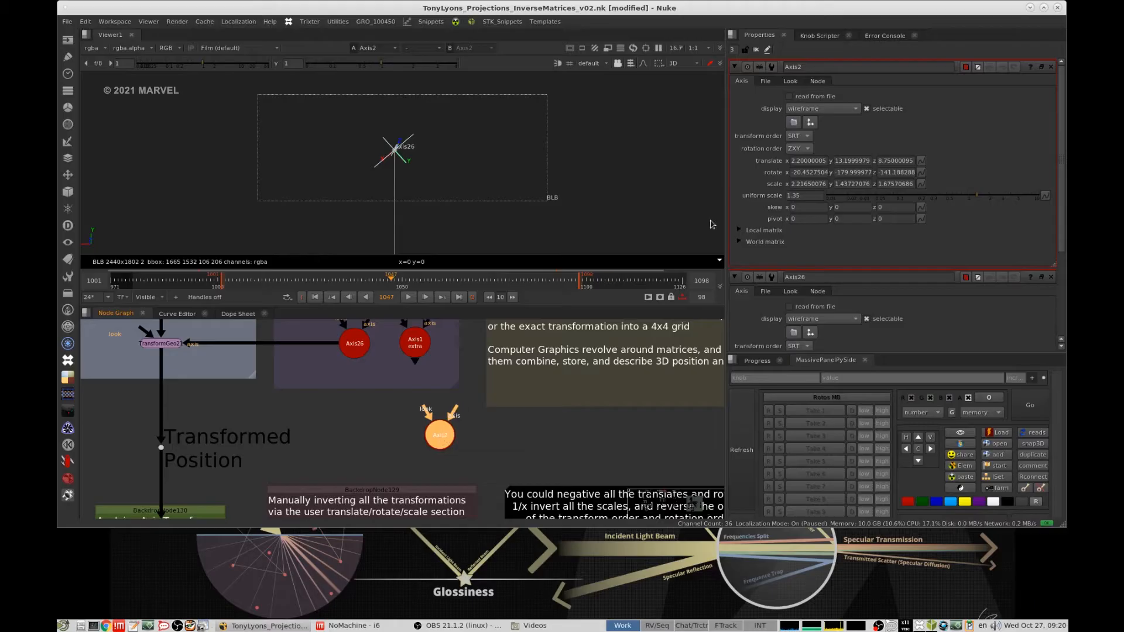
- Negate the copied Axis's translate values to x -2.20000005, y -13.1999979 and z -8.75000095
click(797, 160)
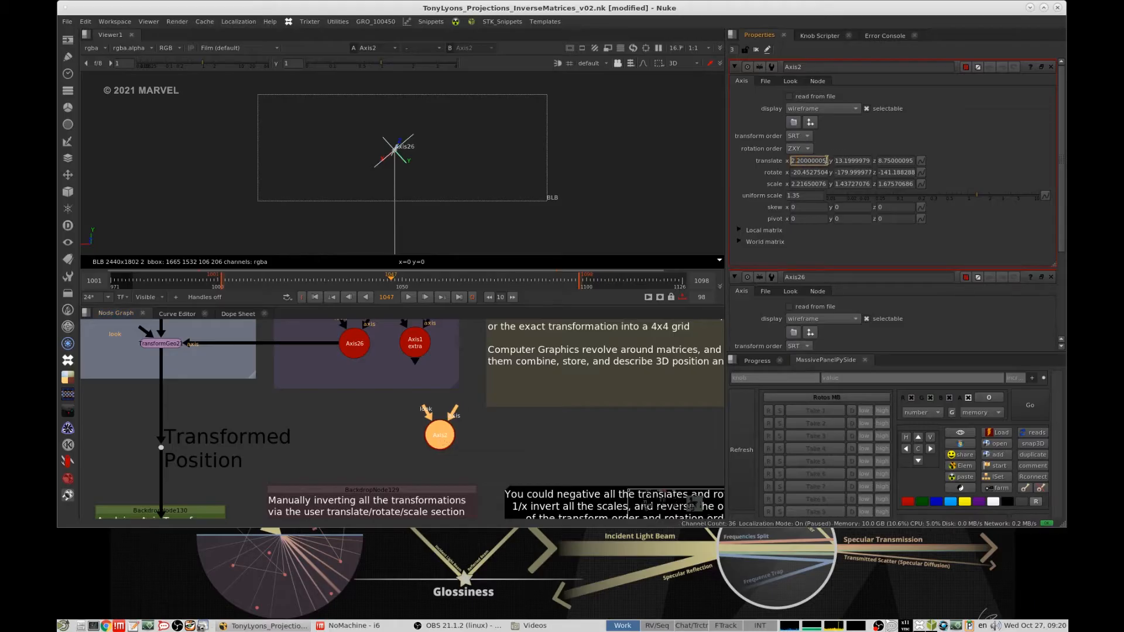
text(-)
click(836, 160)
text(-)
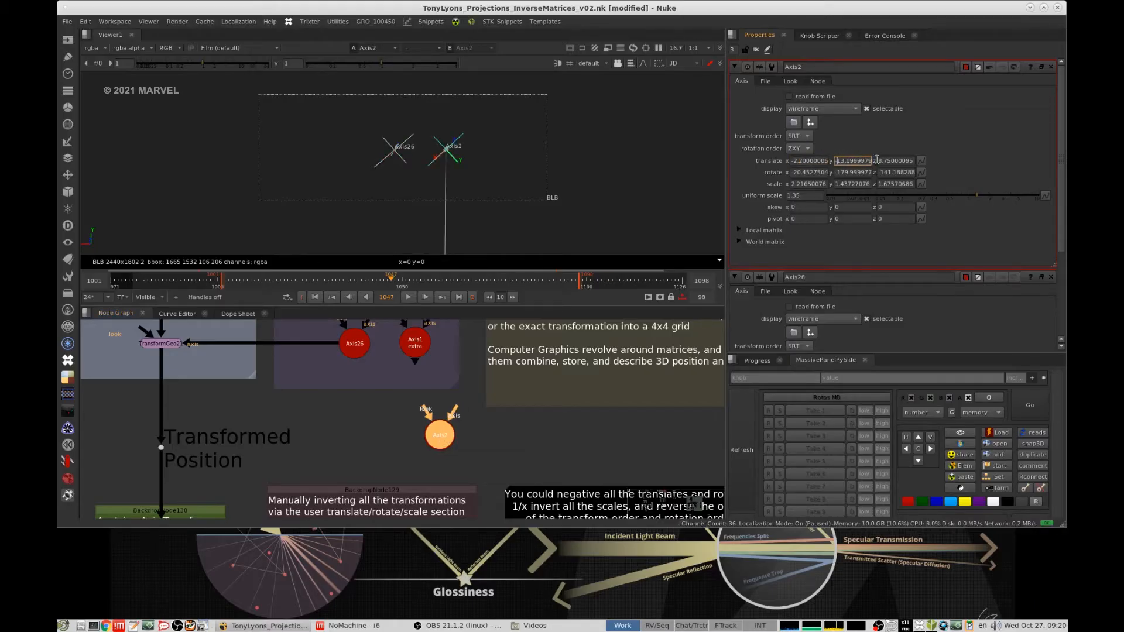
click(880, 161)
text(-)
- Flip the signs of the copied Axis's rotate values, making x 20.4527504, y 179.999977 and z 141.188288
click(792, 172)
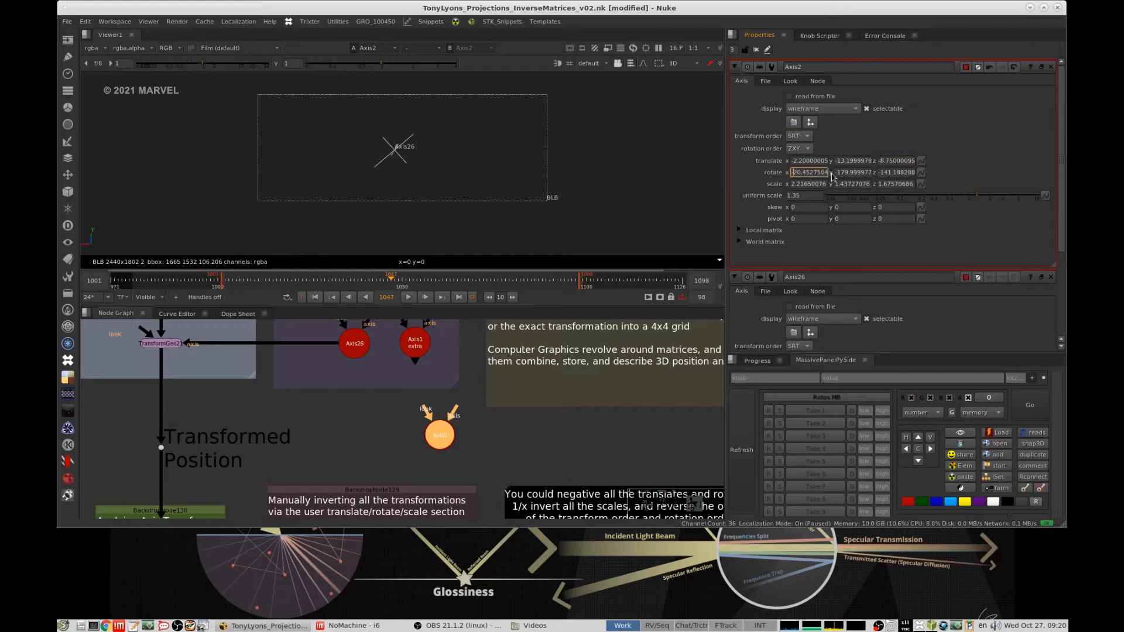
key(Delete)
click(836, 172)
key(Delete)
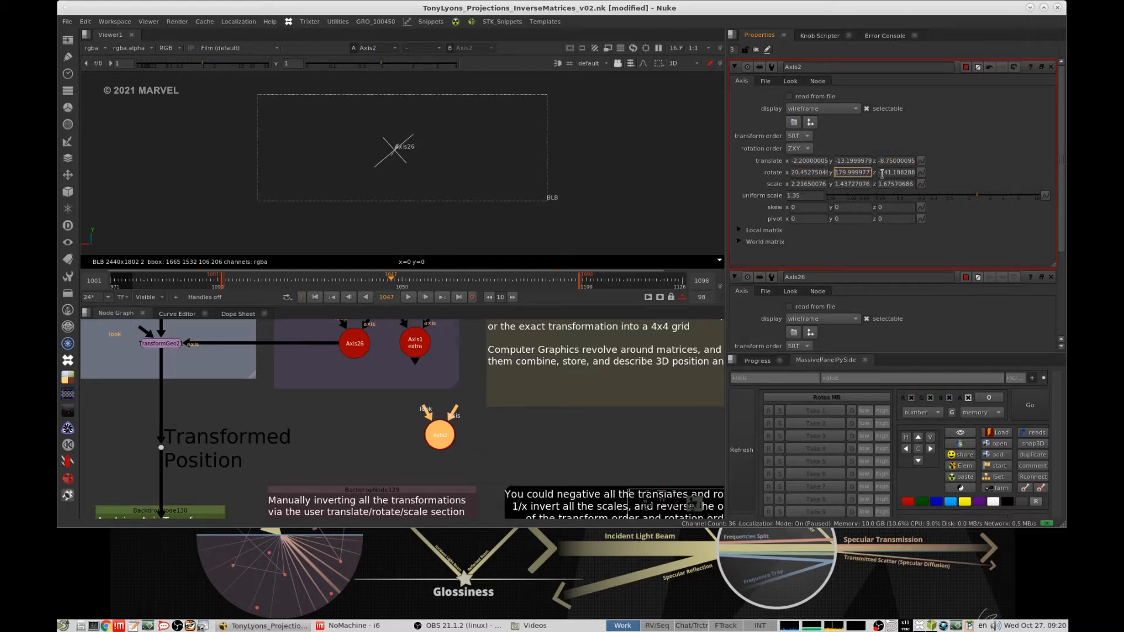
click(880, 172)
key(Delete)
- Invert the copied Axis's x scale as 1 divided by its value
click(793, 184)
text(1/)
key(Return)
click(843, 185)
- Open the properties of the Axis in the "Manually inverting all the transformations" group to see its fully inverted values
scroll(410, 492, down, 3)
middle_drag(410, 492, 504, 416)
click(486, 461)
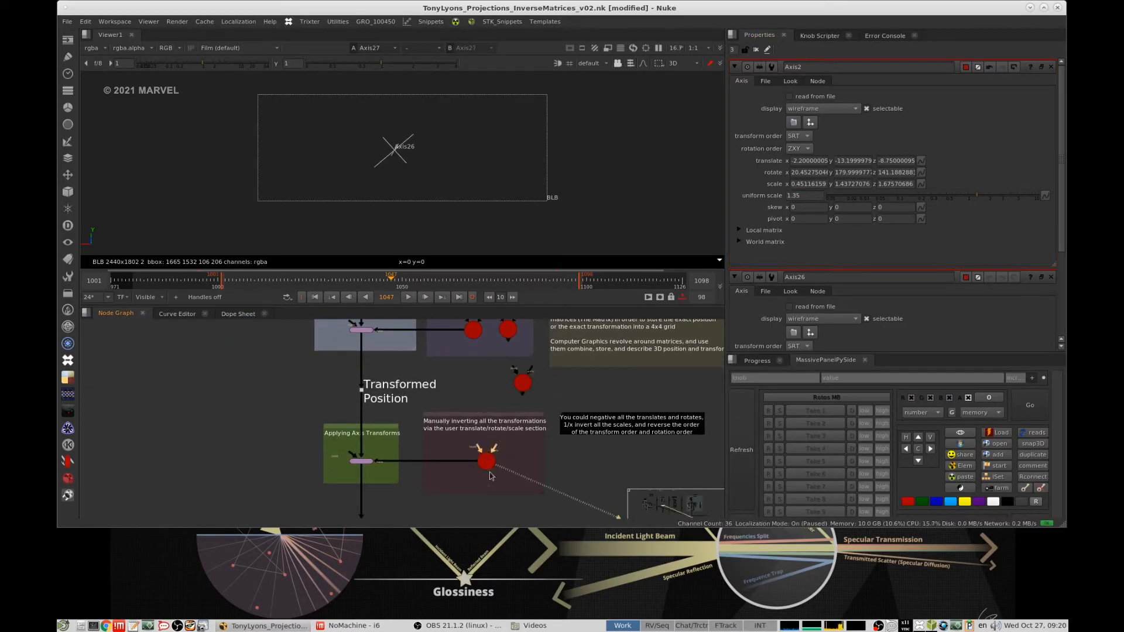
scroll(468, 467, up, 3)
click(537, 434)
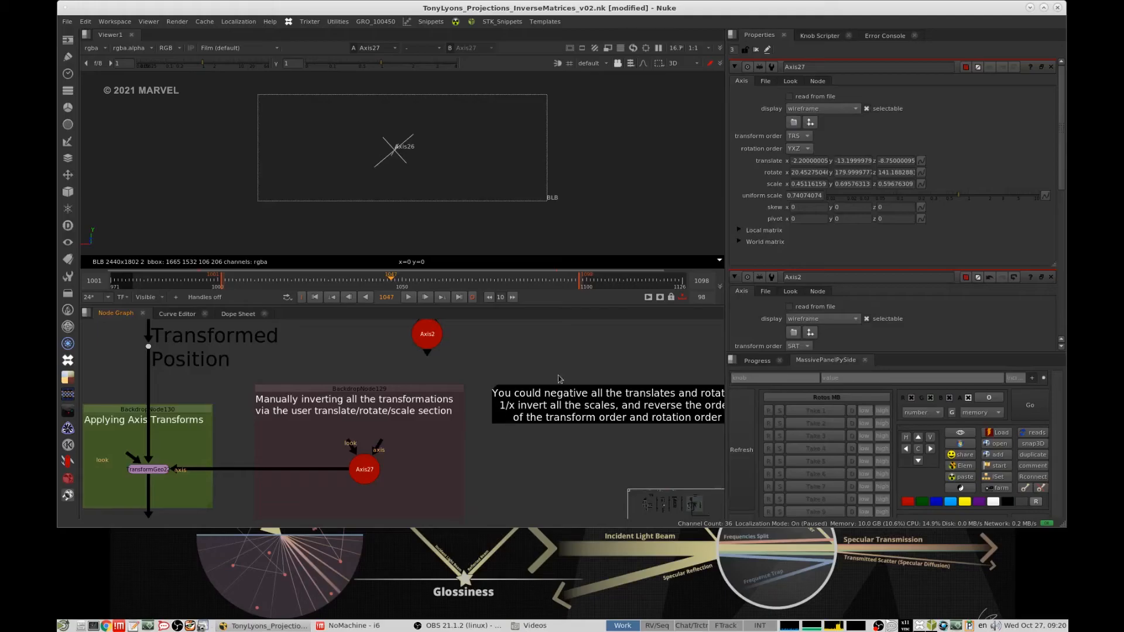
- View the globe at the TransformGeo in the "Applying Axis Transforms" group
middle_drag(221, 452, 333, 424)
click(276, 443)
key(1)
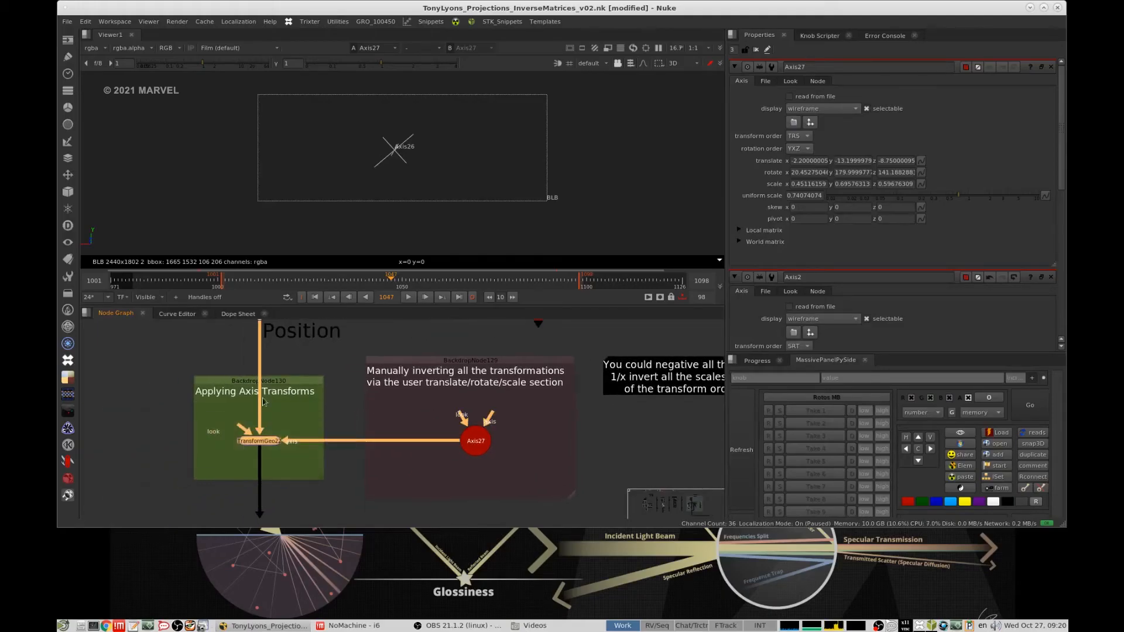
click(344, 417)
ctrl+drag(449, 135, 521, 154)
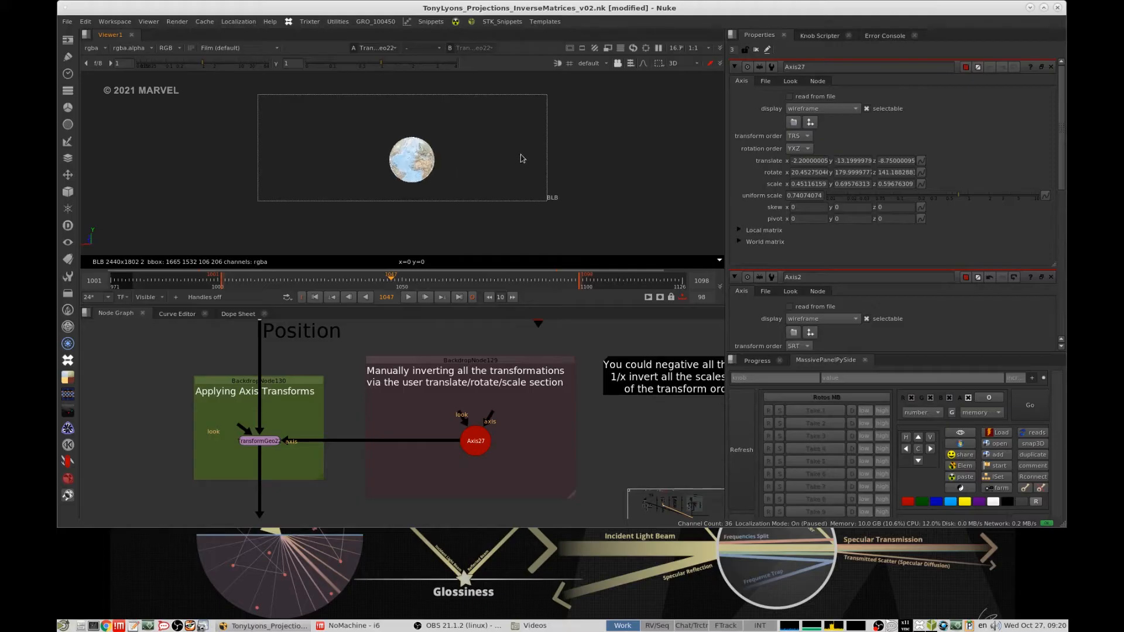
- View the globe at the "Base Position" dot below the original sphere for comparison
alt+middle_drag(366, 396, 295, 445)
middle_drag(359, 328, 422, 389)
click(387, 456)
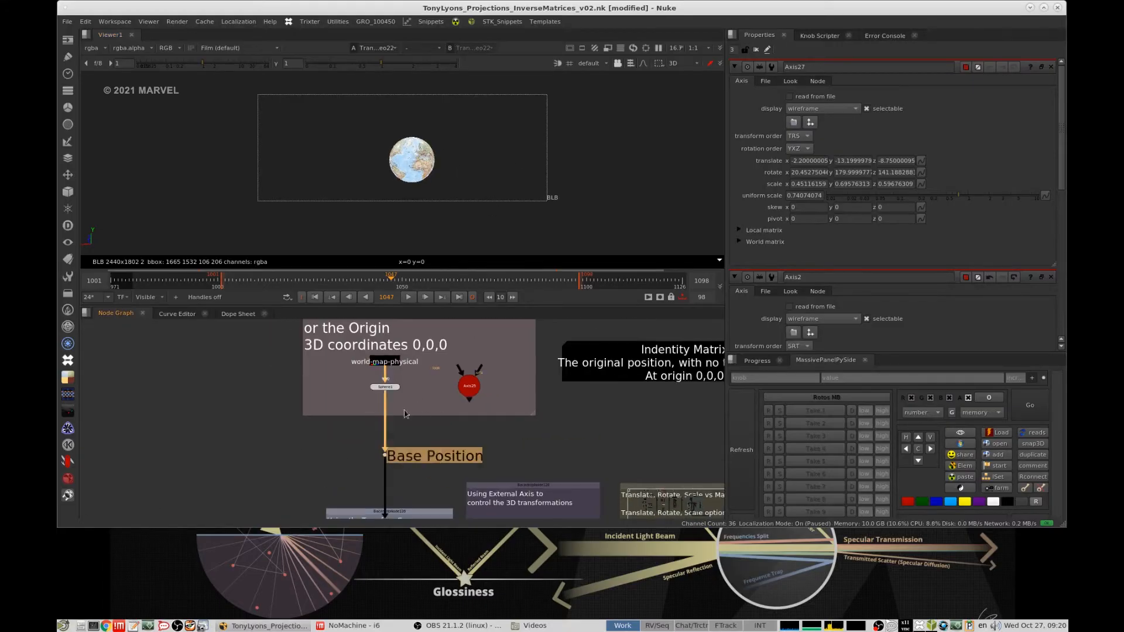
key(1)
click(597, 184)
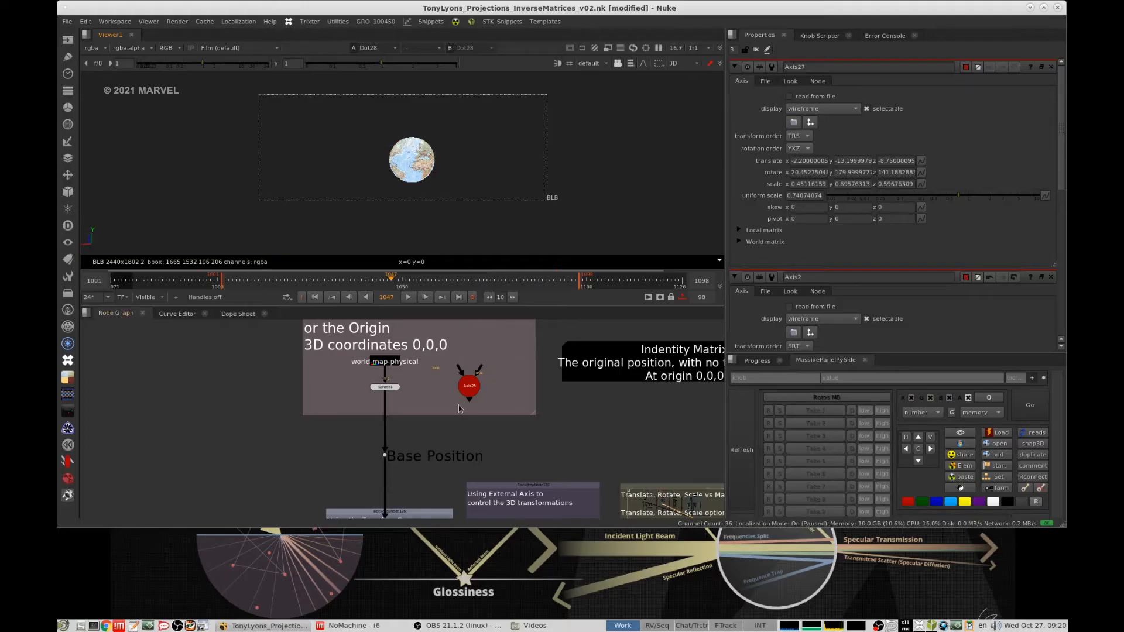
- View the output of the upper TransformGeo driven by the external Axis
middle_drag(445, 509, 492, 339)
scroll(492, 373, down, 3)
drag(492, 373, 419, 399)
key(1)
- Check the manually inverted Axis and view the result of the TransformGeo it drives
middle_drag(521, 472, 531, 415)
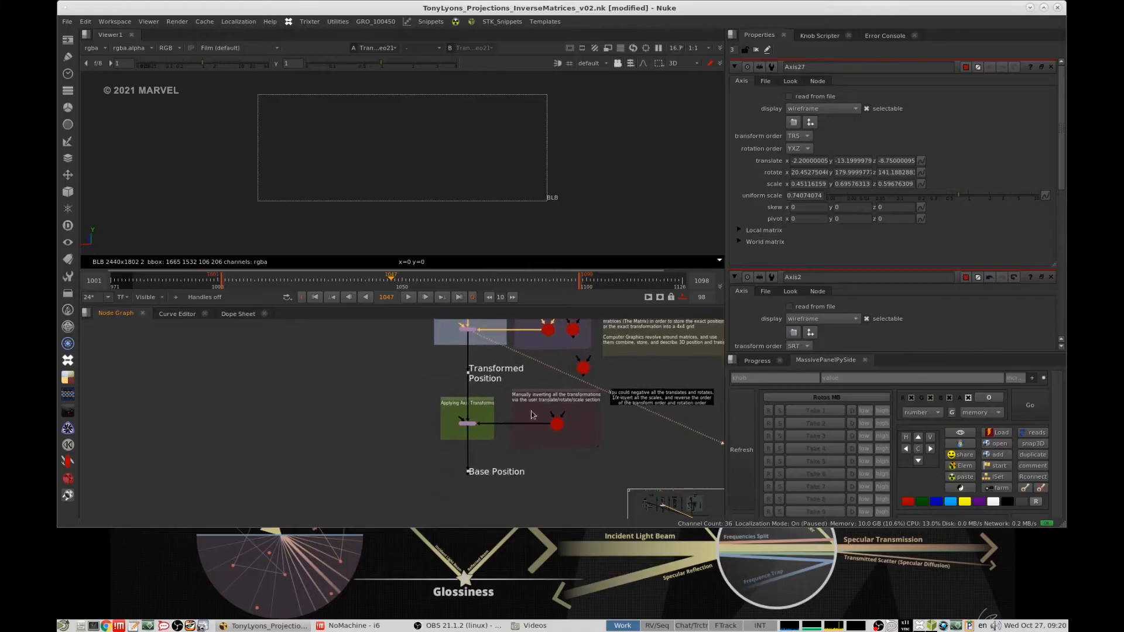
scroll(532, 415, up, 5)
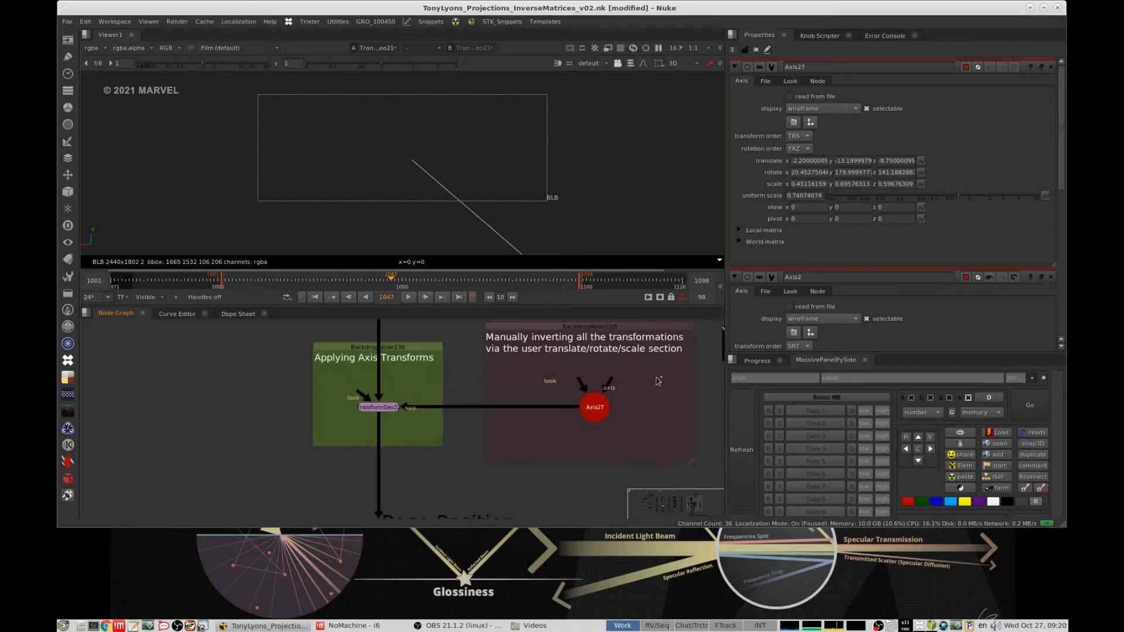
drag(660, 377, 572, 419)
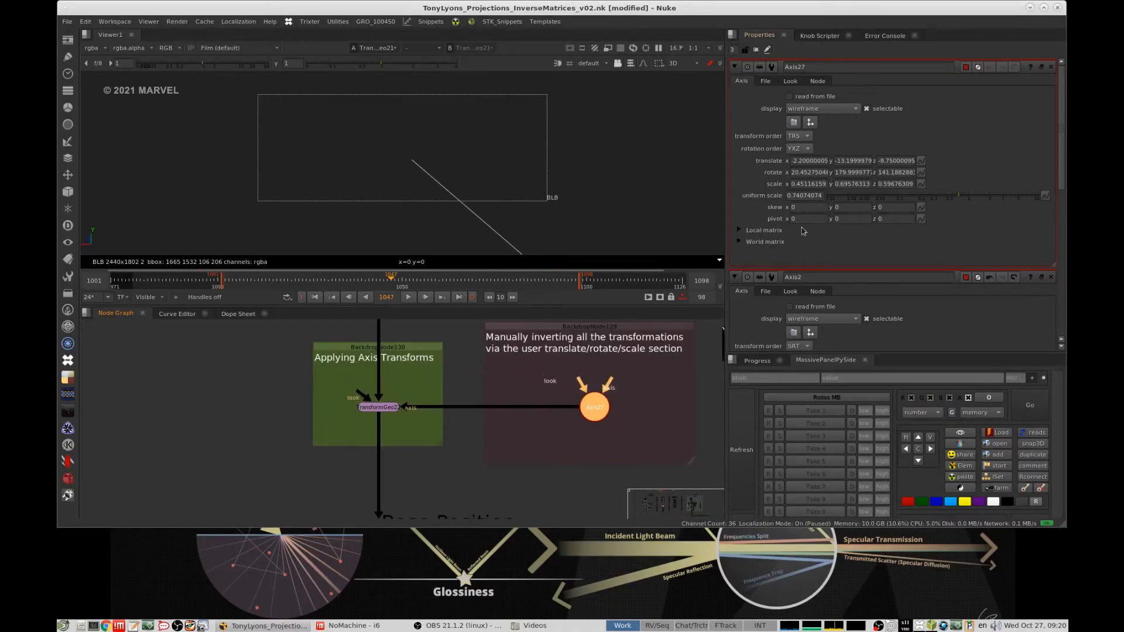
click(379, 407)
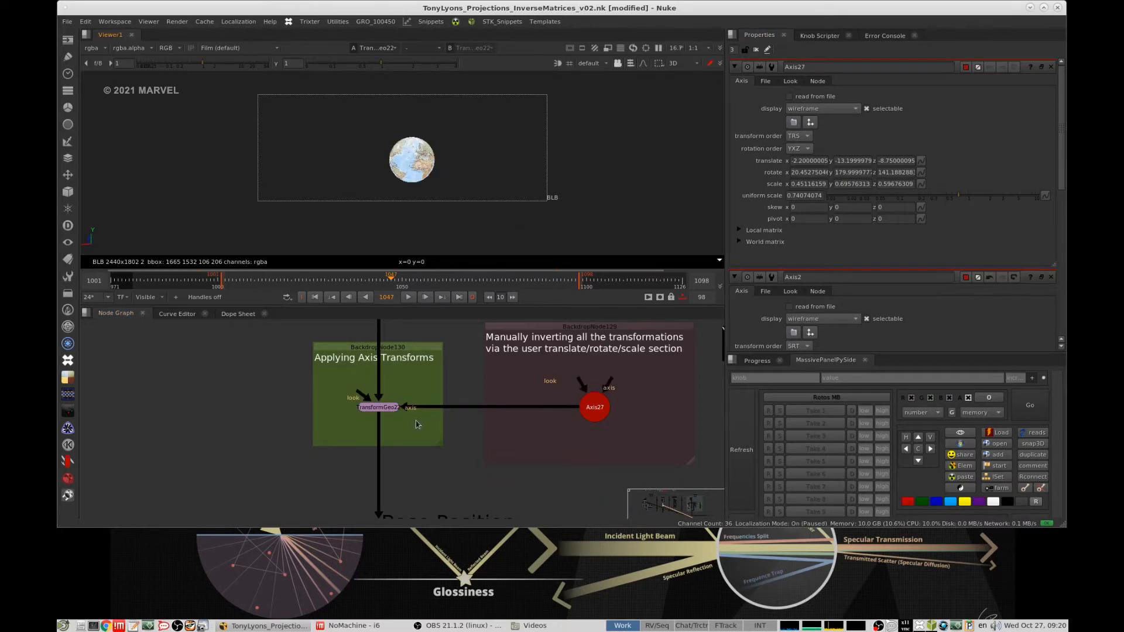
- Read the note on negating translates and rotates, inverting scales, and reversing the transform and rotation orders
scroll(404, 447, down, 5)
scroll(419, 405, up, 5)
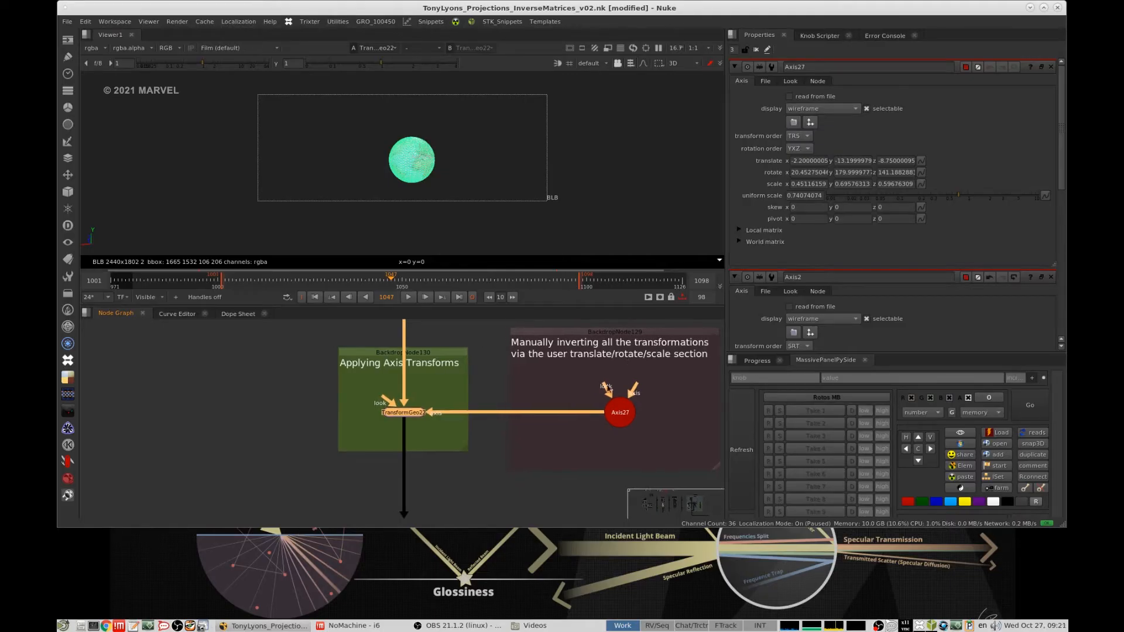
scroll(481, 341, down, 5)
scroll(576, 360, up, 4)
scroll(577, 360, down, 4)
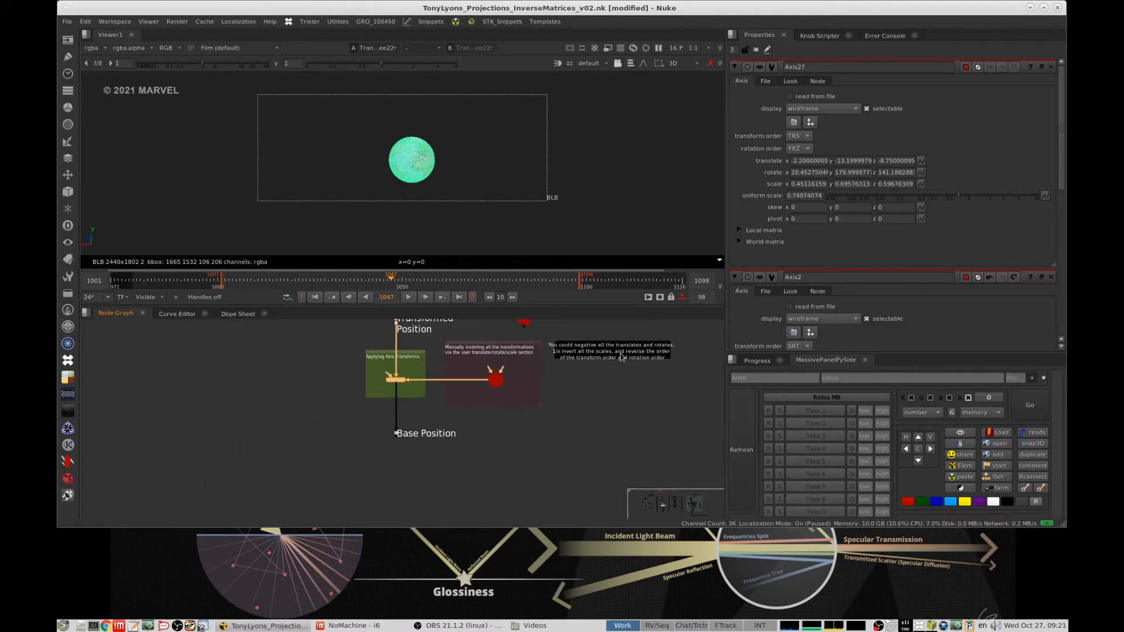
scroll(548, 362, up, 6)
click(469, 411)
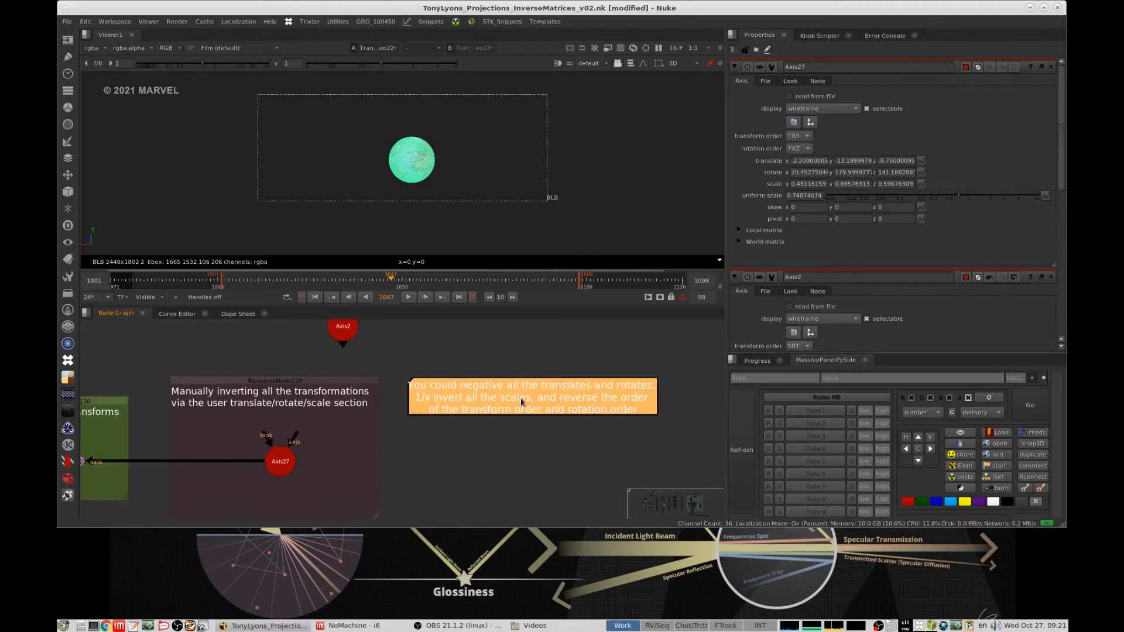
- Open the original external Axis's properties and review its translate, rotate and scale values
click(280, 463)
middle_drag(375, 370, 424, 434)
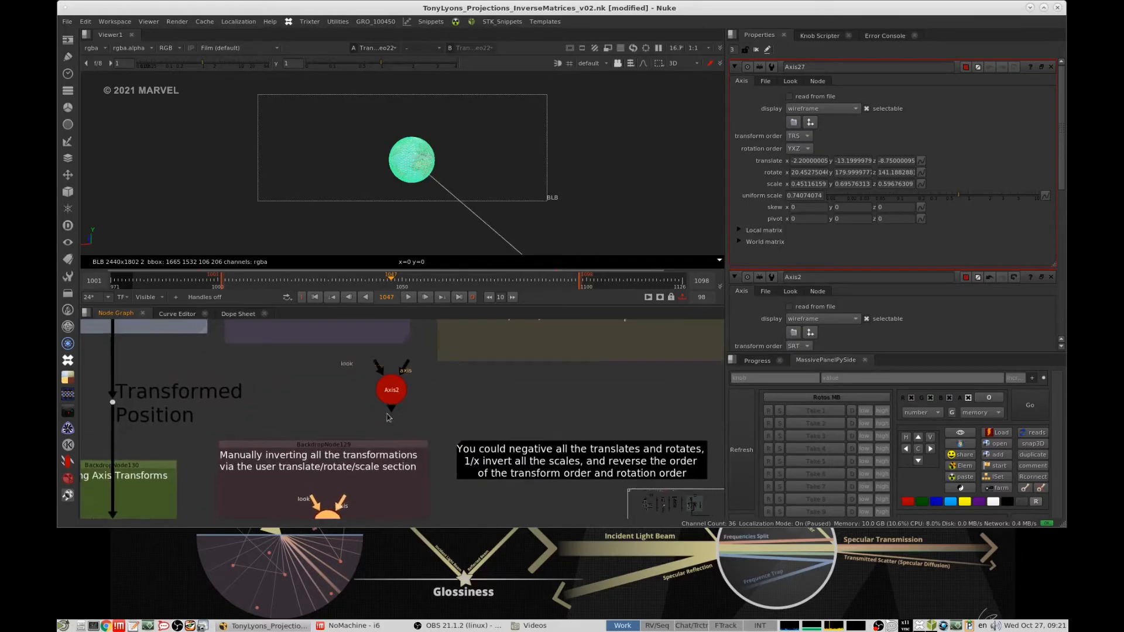
middle_drag(349, 333, 389, 420)
double_click(348, 387)
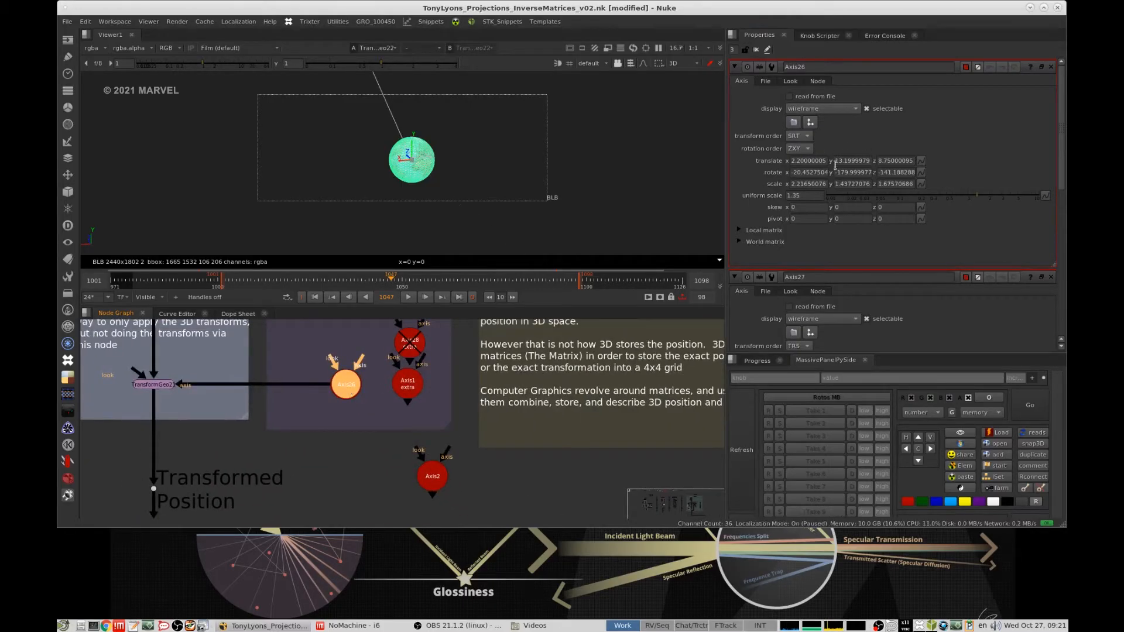
drag(796, 172, 904, 173)
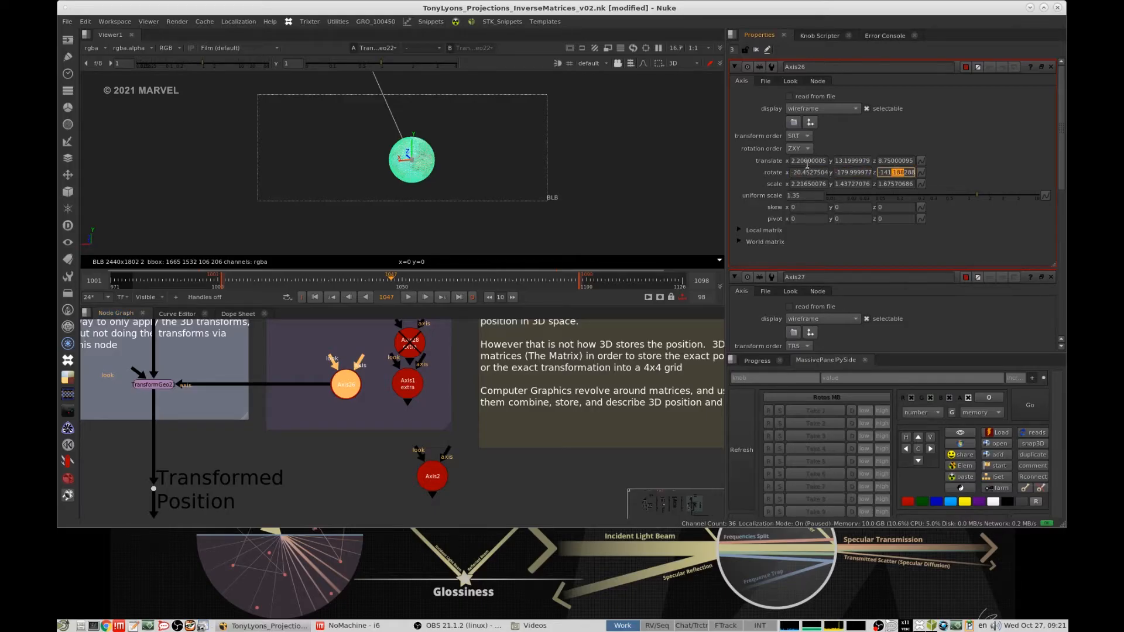
drag(805, 161, 823, 173)
click(812, 184)
- Inspect the external Axis's transform order and rotation order options without changing them
click(800, 136)
click(864, 135)
click(810, 148)
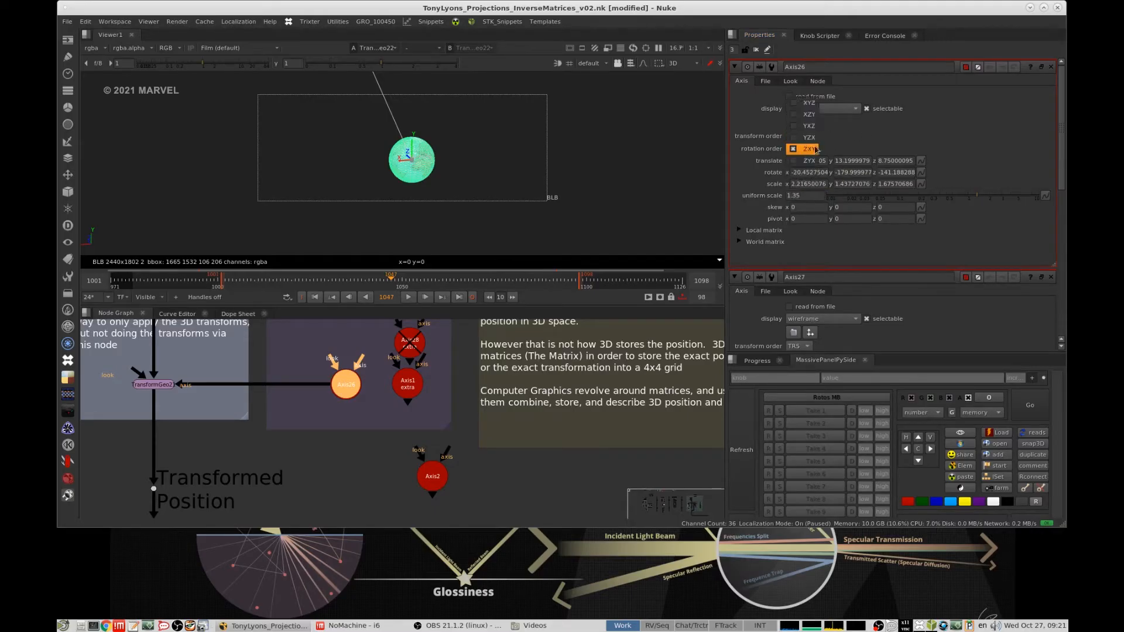
click(866, 142)
- Compare the transform order and rotation order of the external Axis with those of the manually inverted Axis
scroll(466, 409, down, 4)
middle_drag(467, 410, 521, 337)
scroll(470, 428, up, 6)
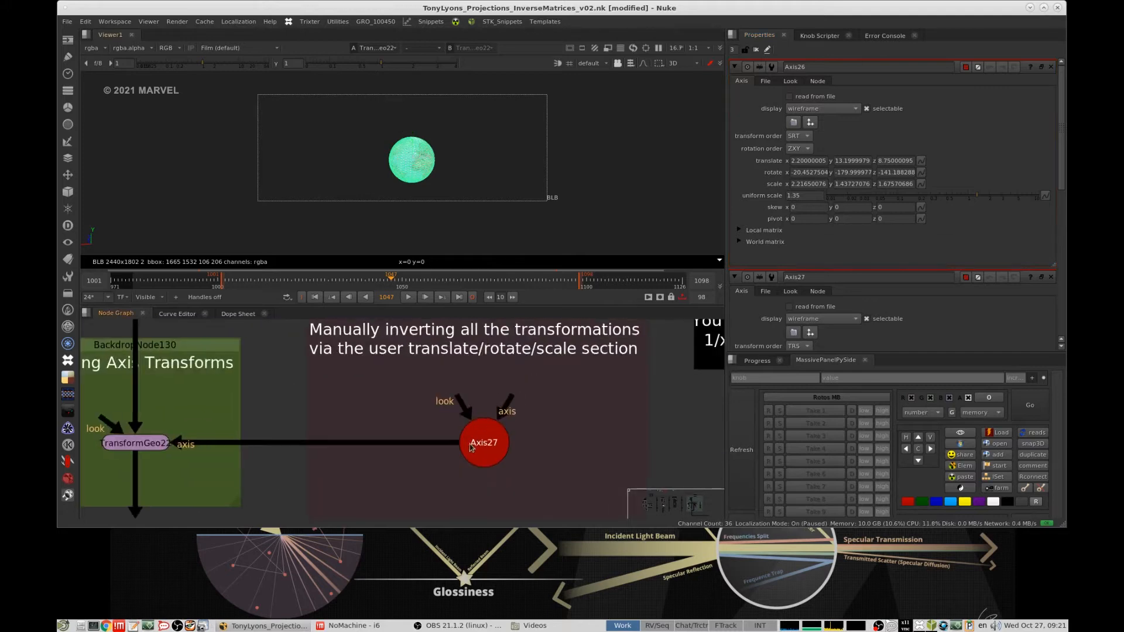
double_click(471, 446)
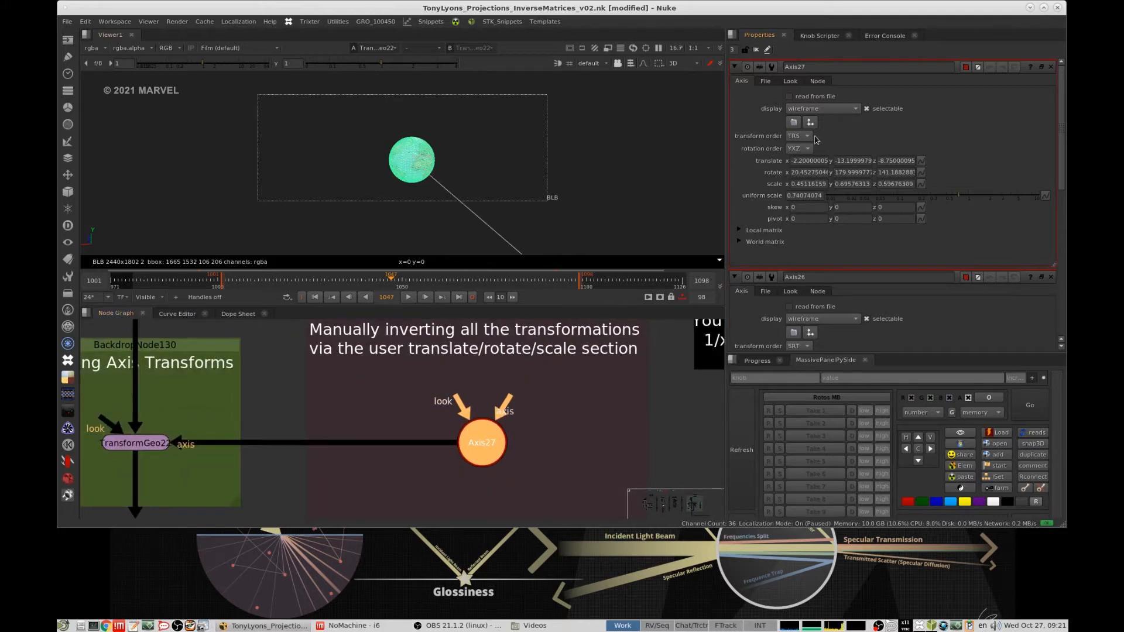
scroll(525, 415, down, 3)
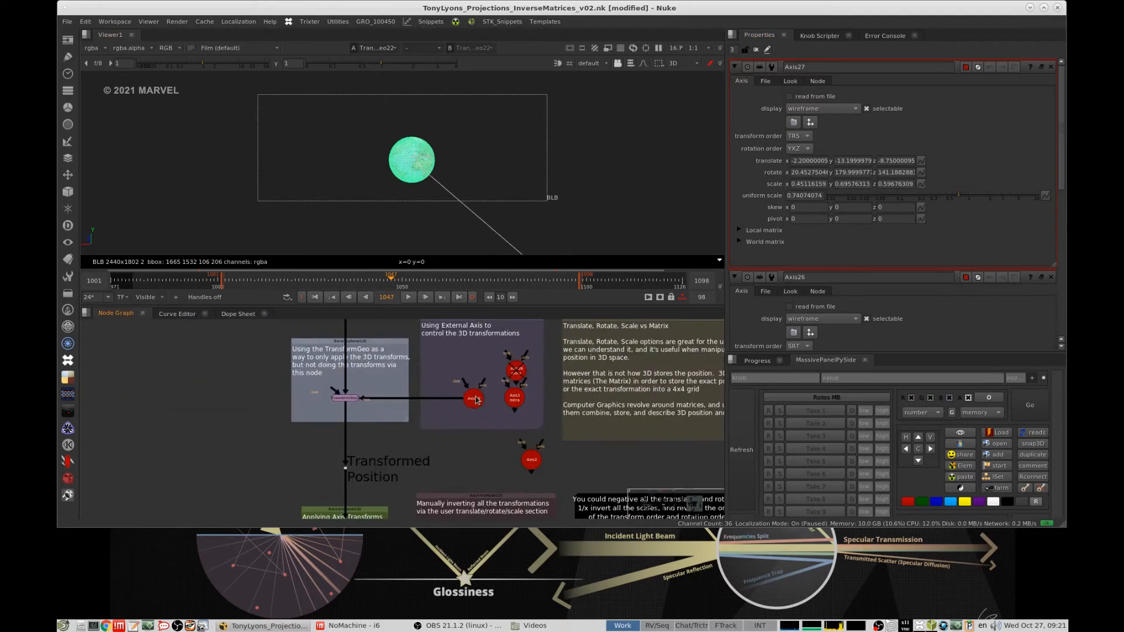
double_click(474, 400)
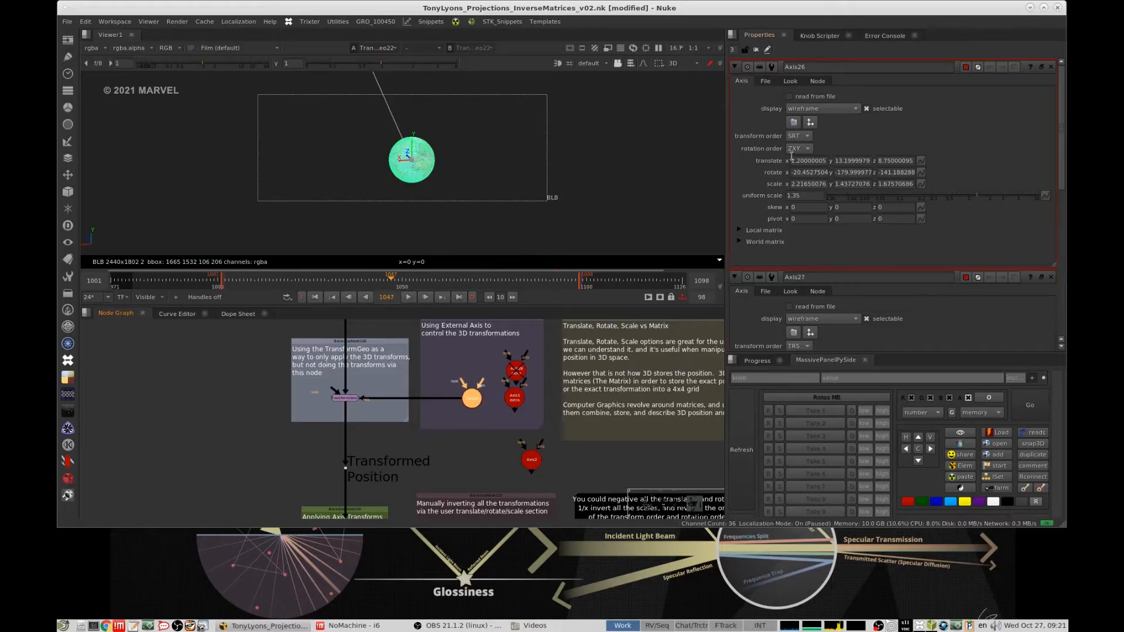
middle_drag(517, 452, 537, 358)
double_click(507, 456)
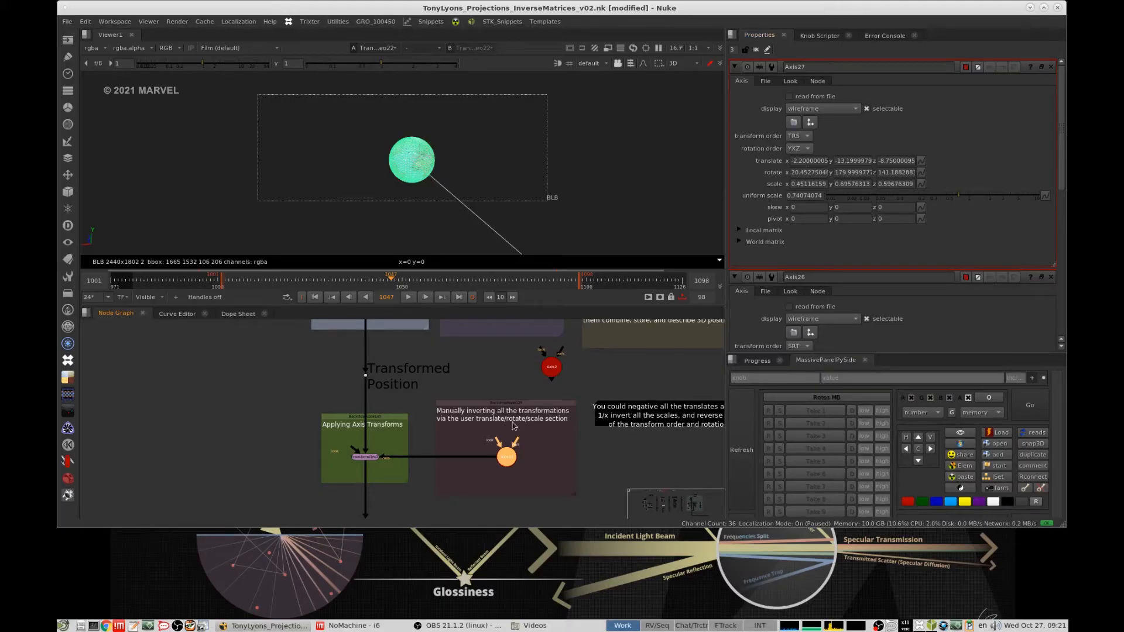
- Find the "Local vs World matrix" section and examine its base-position group and "Indentity Matrix" note
click(422, 416)
scroll(483, 419, down, 1)
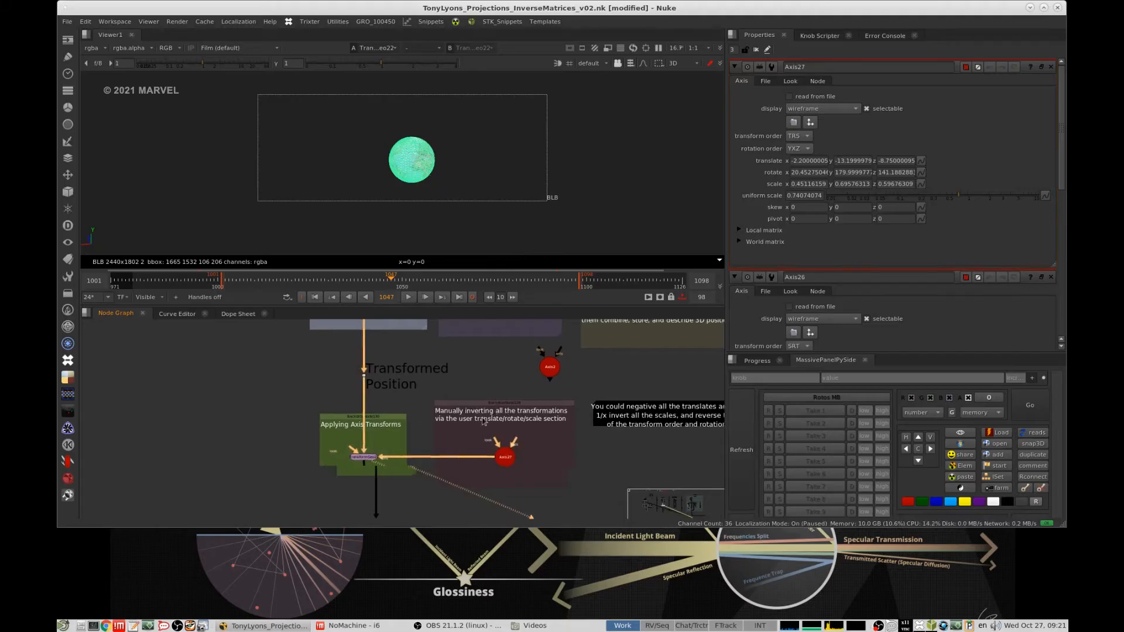
scroll(484, 420, down, 5)
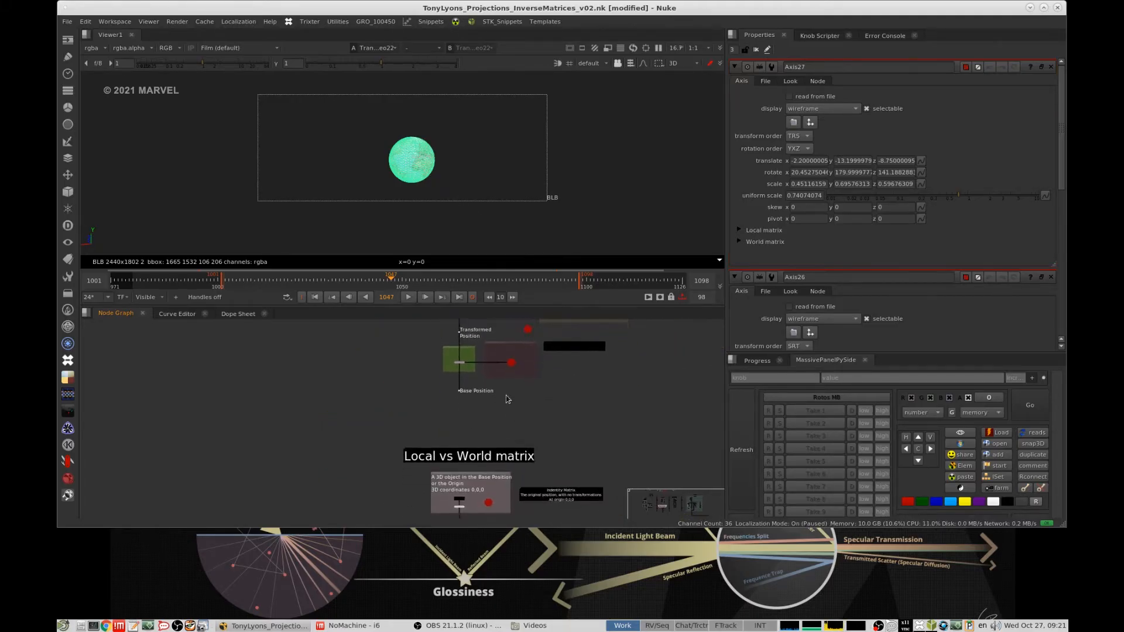
scroll(456, 434, up, 5)
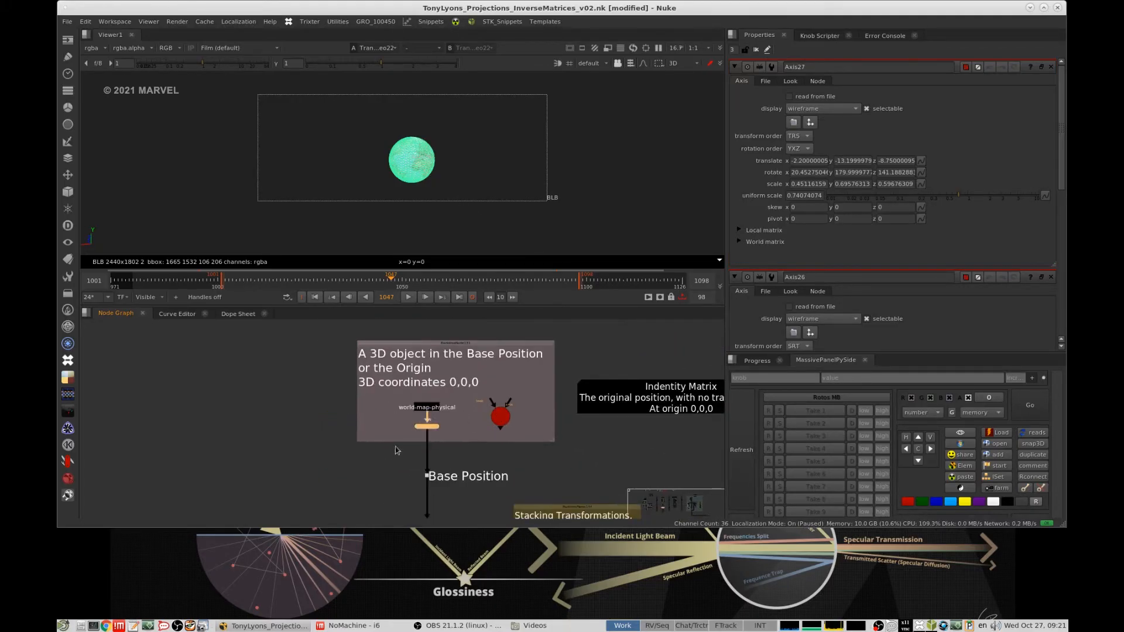
scroll(397, 450, up, 2)
scroll(416, 423, down, 4)
middle_drag(484, 396, 430, 442)
scroll(415, 434, up, 3)
click(420, 430)
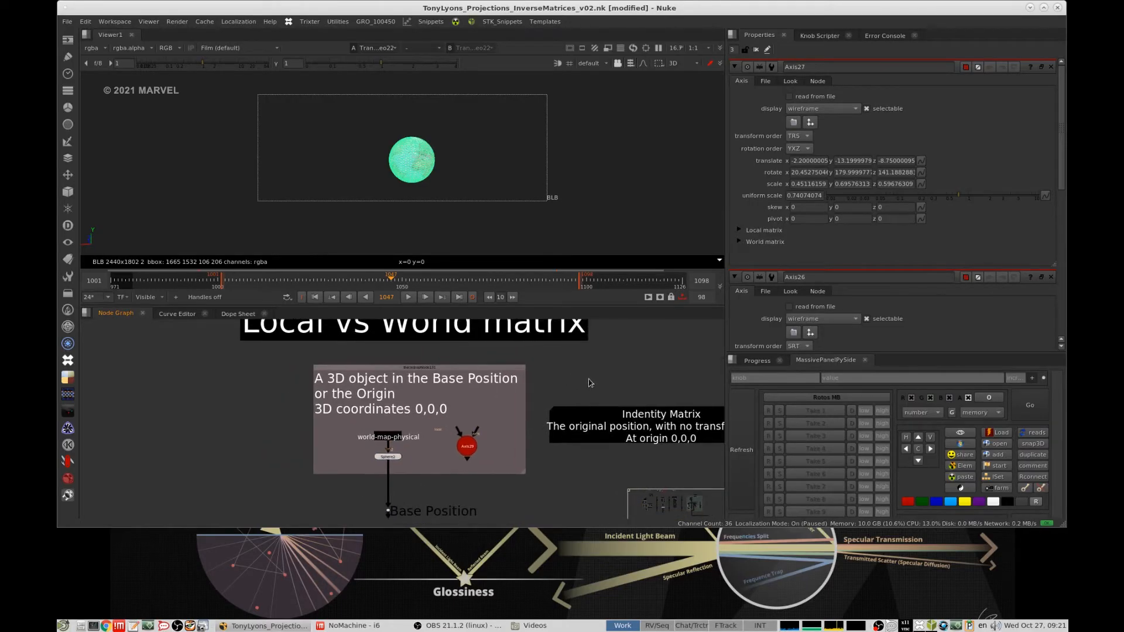
scroll(589, 381, down, 3)
middle_drag(591, 386, 553, 387)
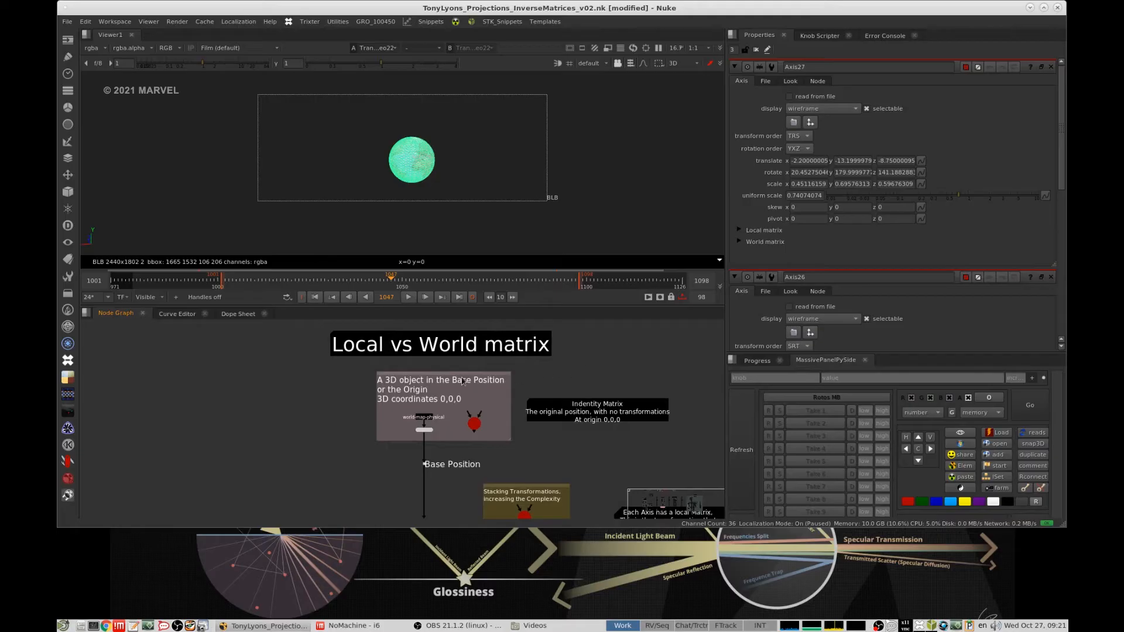
- View the sphere in the base-position group of the "Local vs World matrix" section
click(423, 431)
scroll(419, 436, up, 2)
scroll(514, 398, down, 4)
middle_drag(512, 402, 496, 375)
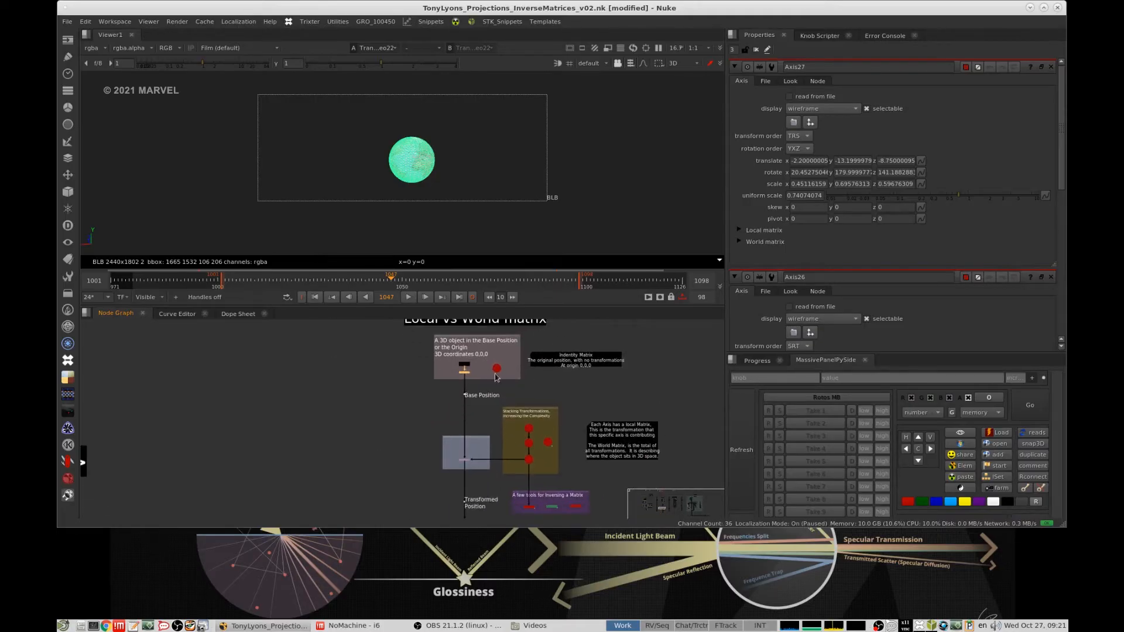
scroll(495, 377, up, 3)
key(1)
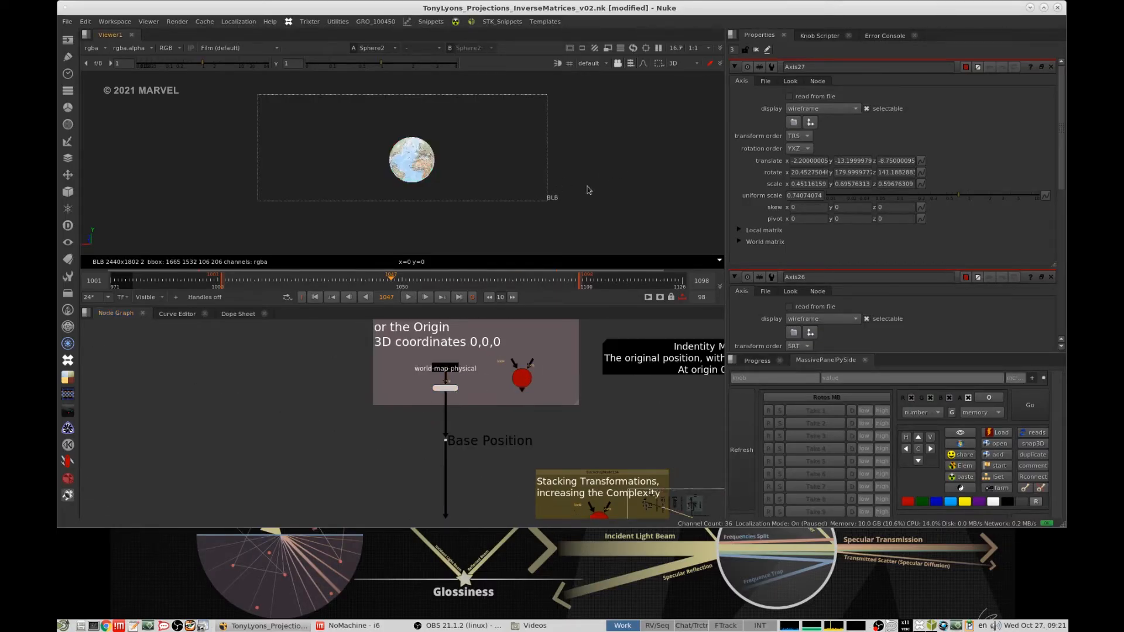
- View the sphere at the Base Position point of the "Local vs World matrix" node tree
middle_drag(484, 428, 481, 364)
click(455, 375)
key(1)
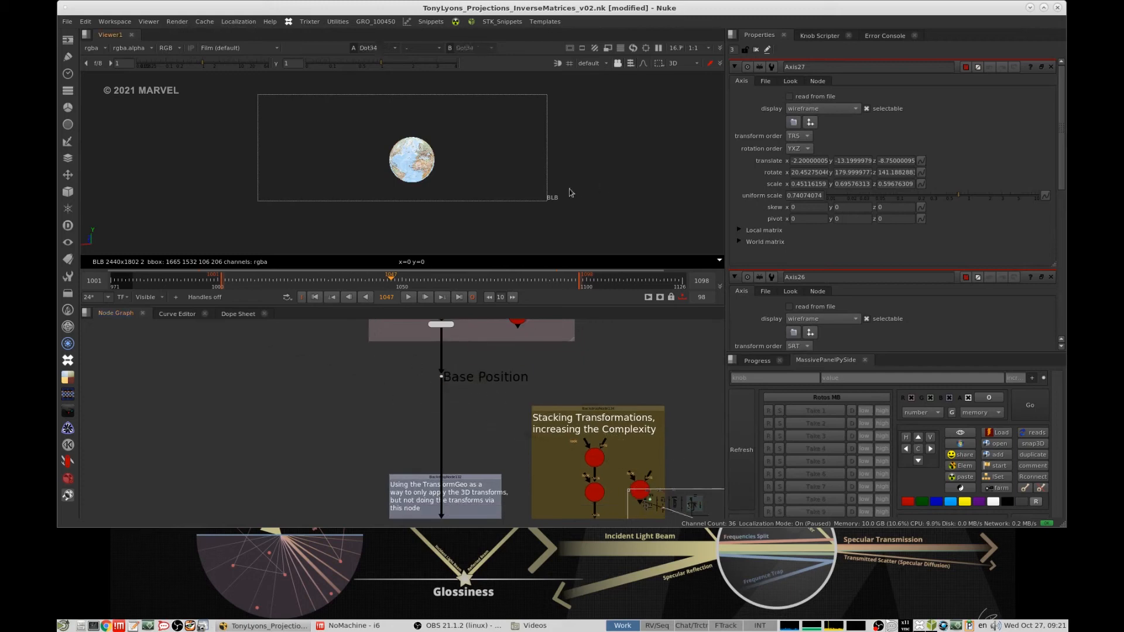
- Find the "Stacking Transformations" group and view its final Axis, Axis30, in the 3D viewer
scroll(584, 408, down, 3)
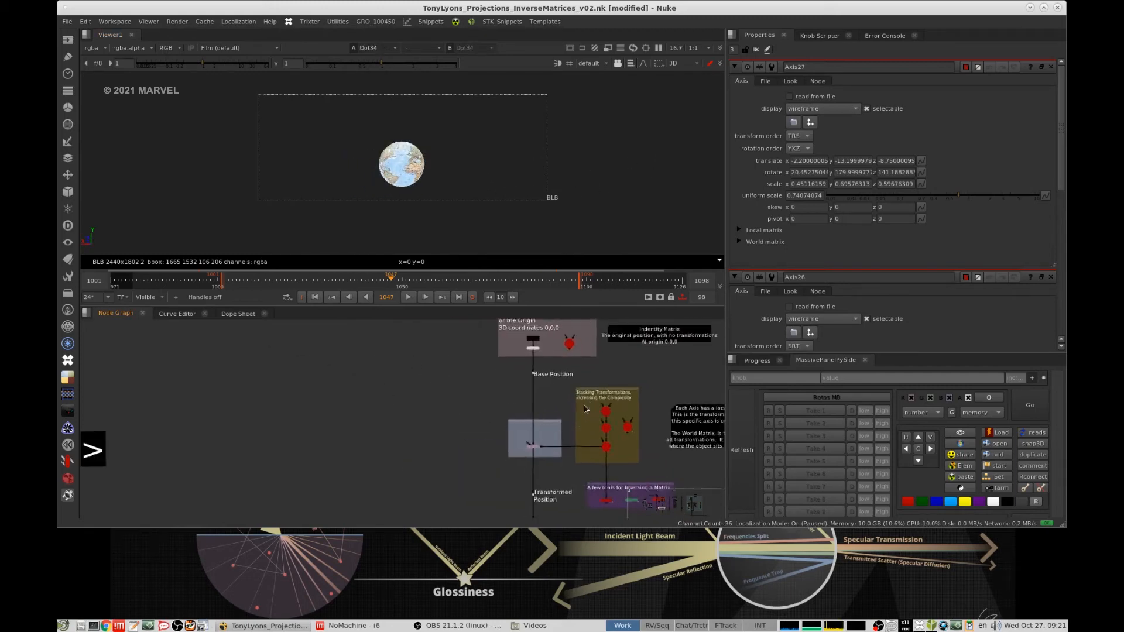
scroll(584, 408, up, 4)
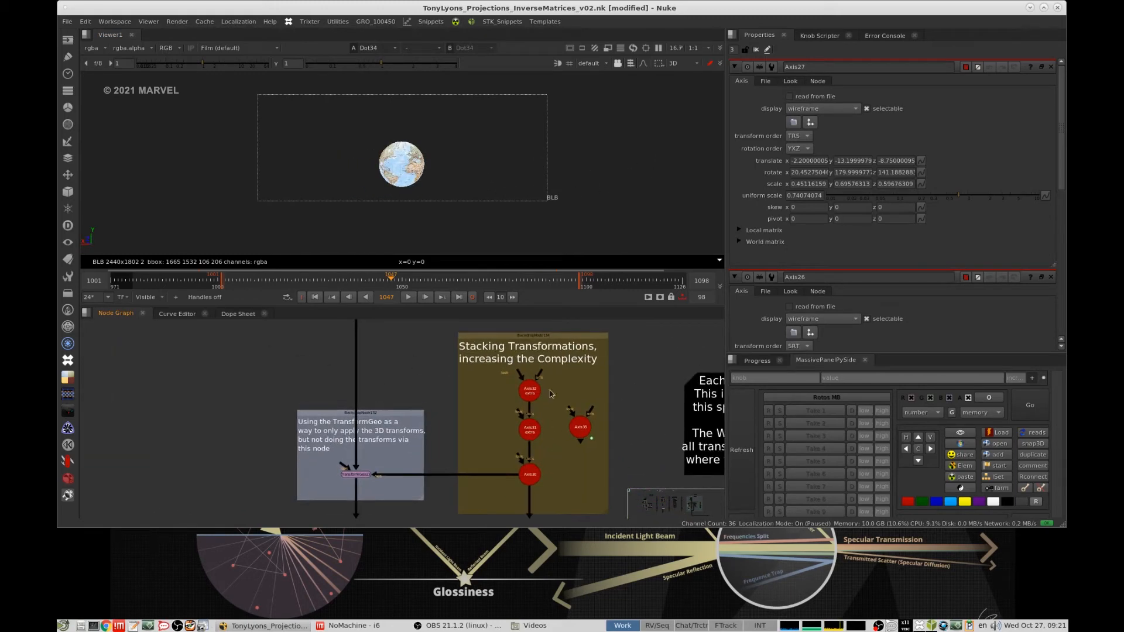
middle_drag(550, 394, 556, 396)
mouse_move(543, 434)
middle_down()
mouse_move(540, 415)
mouse_move(549, 436)
middle_up()
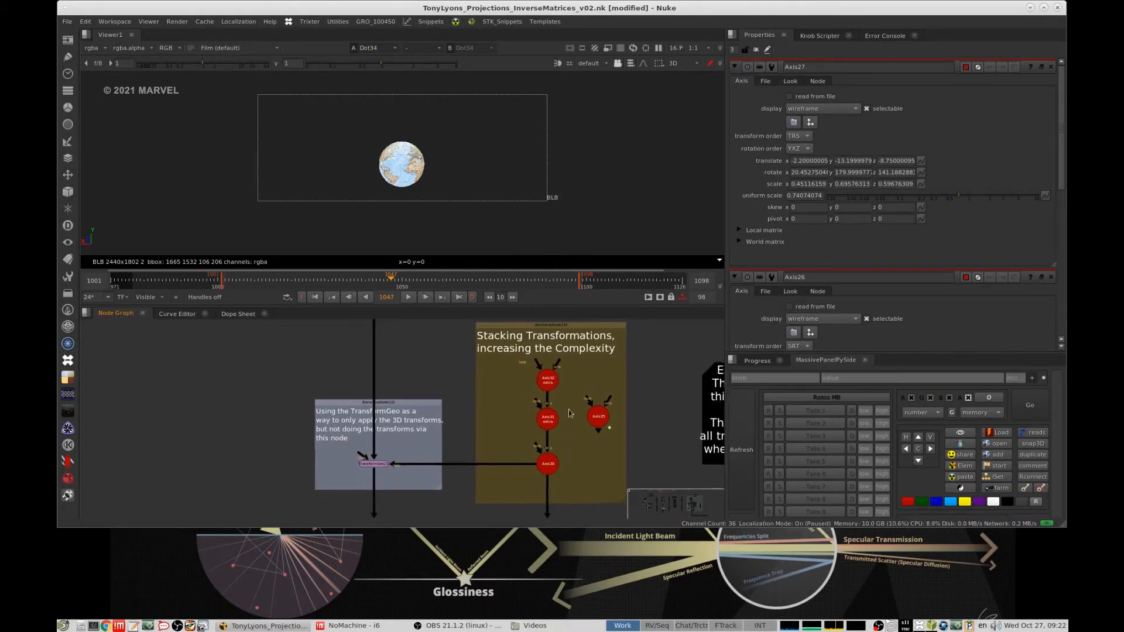
scroll(578, 453, up, 2)
click(540, 466)
key(1)
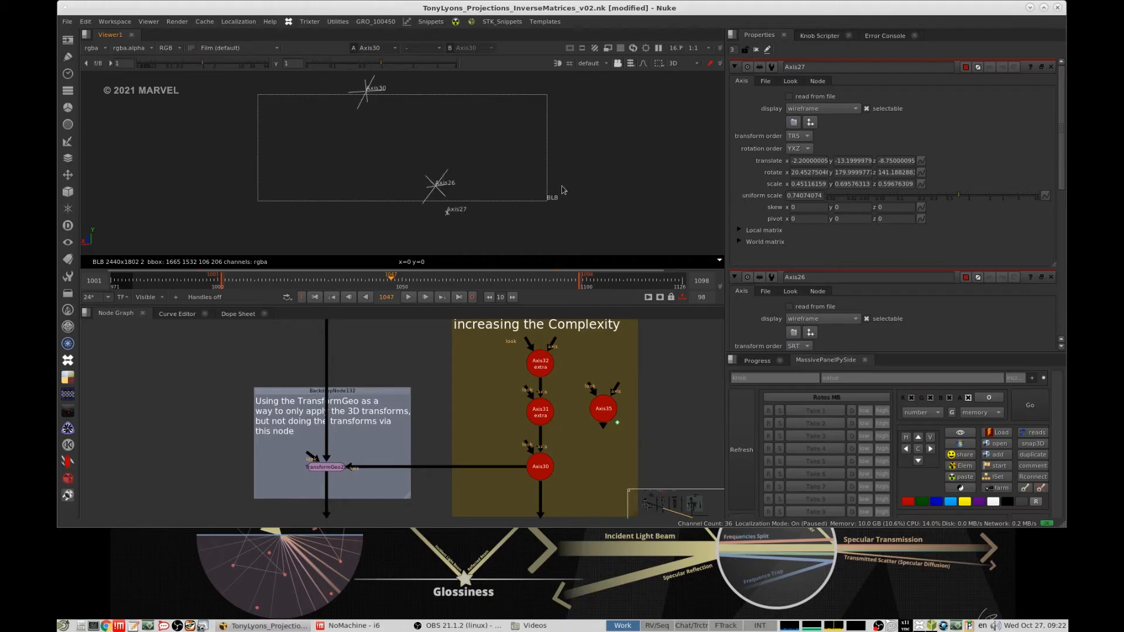
ctrl+drag(547, 201, 493, 164)
scroll(367, 189, down, 8)
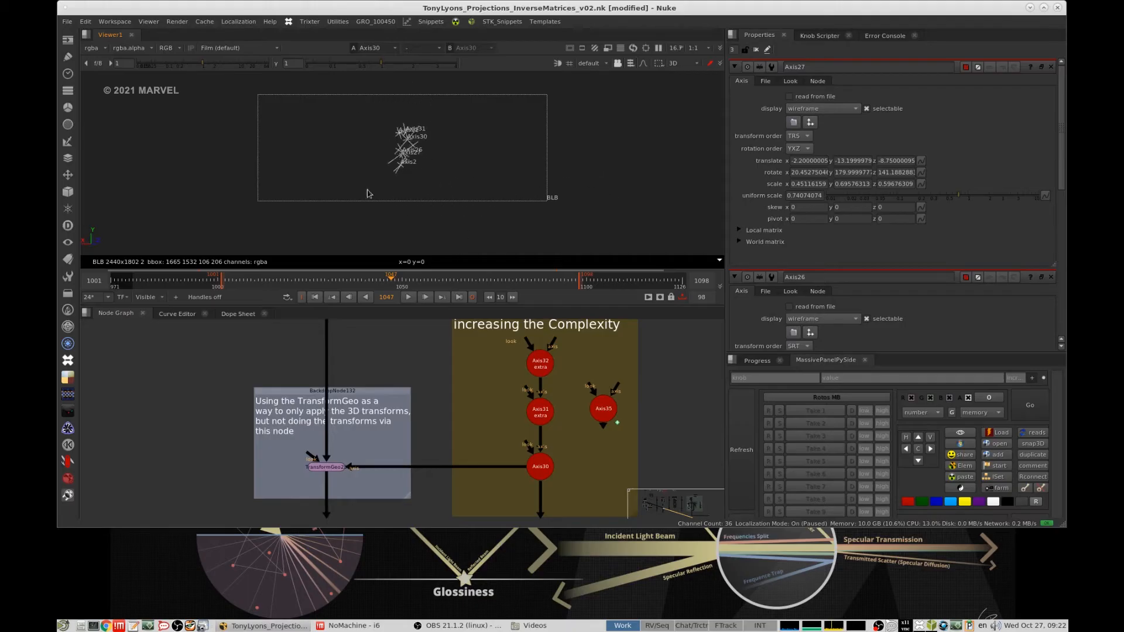
click(538, 461)
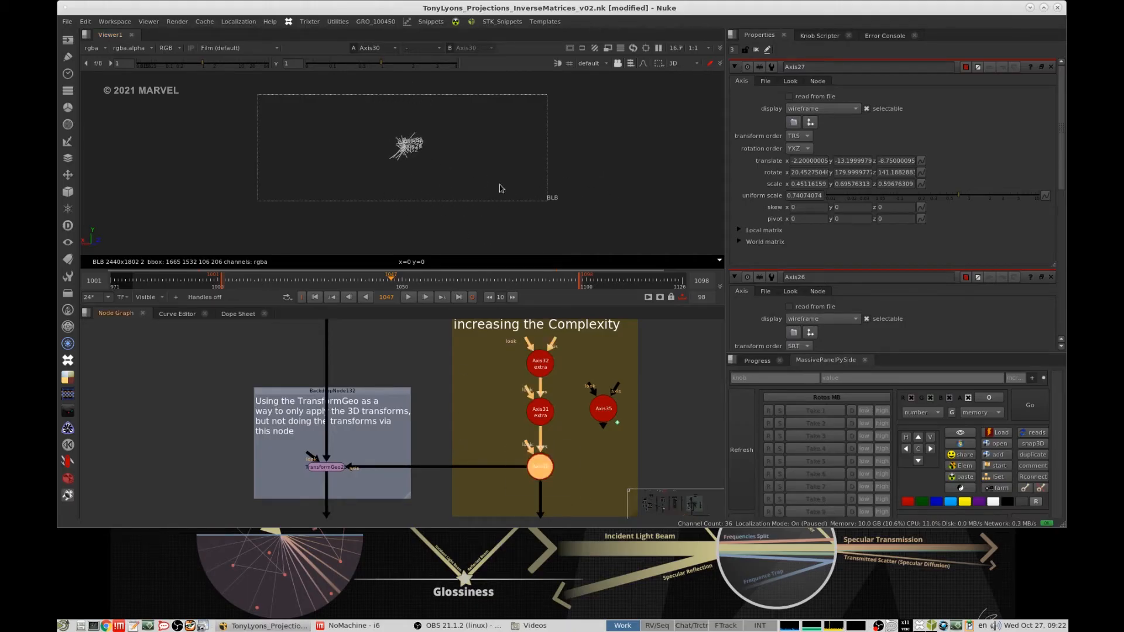
key(f)
- View the TransformGeo driven by the stacked Axis nodes and frame the transformed sphere in 3D
click(557, 170)
click(326, 466)
key(1)
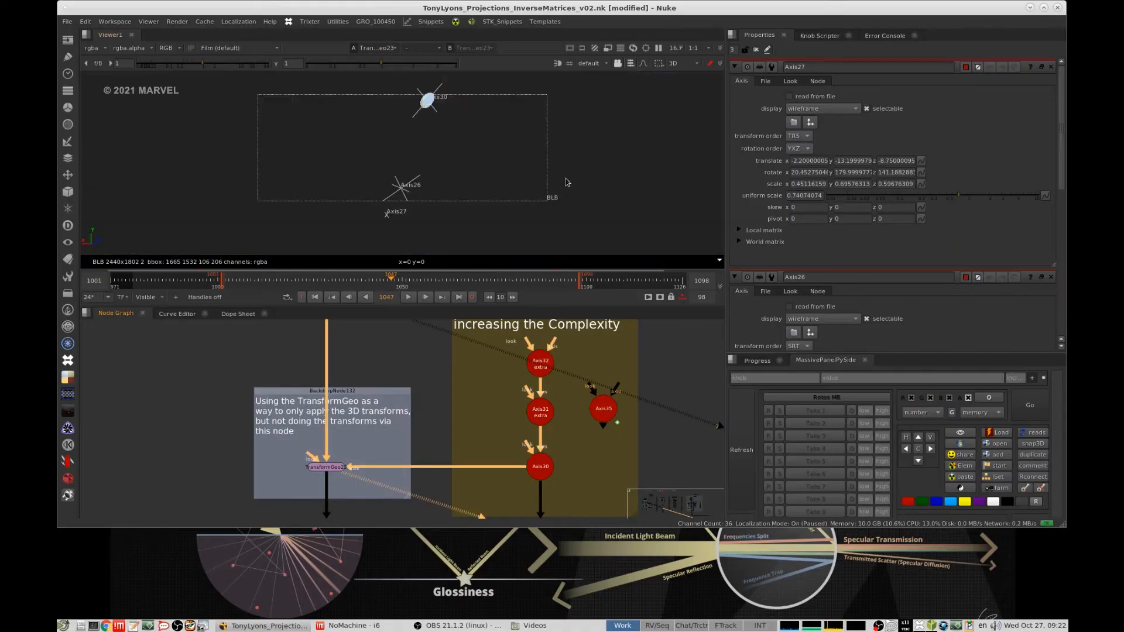
drag(503, 439, 584, 472)
key(f)
scroll(468, 175, down, 10)
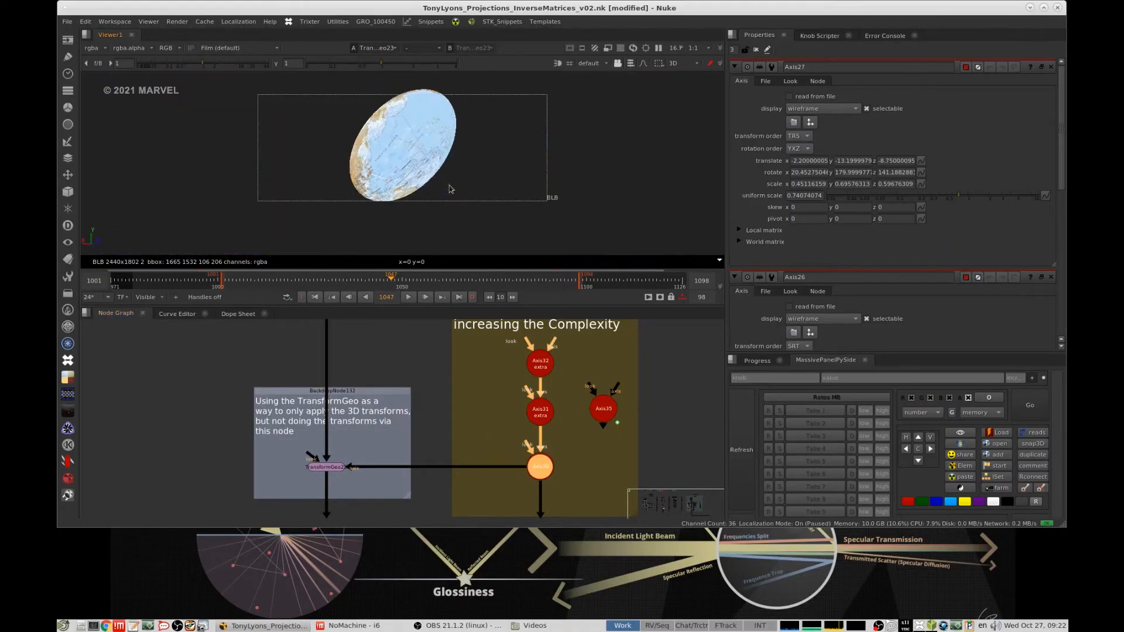
scroll(536, 429, down, 6)
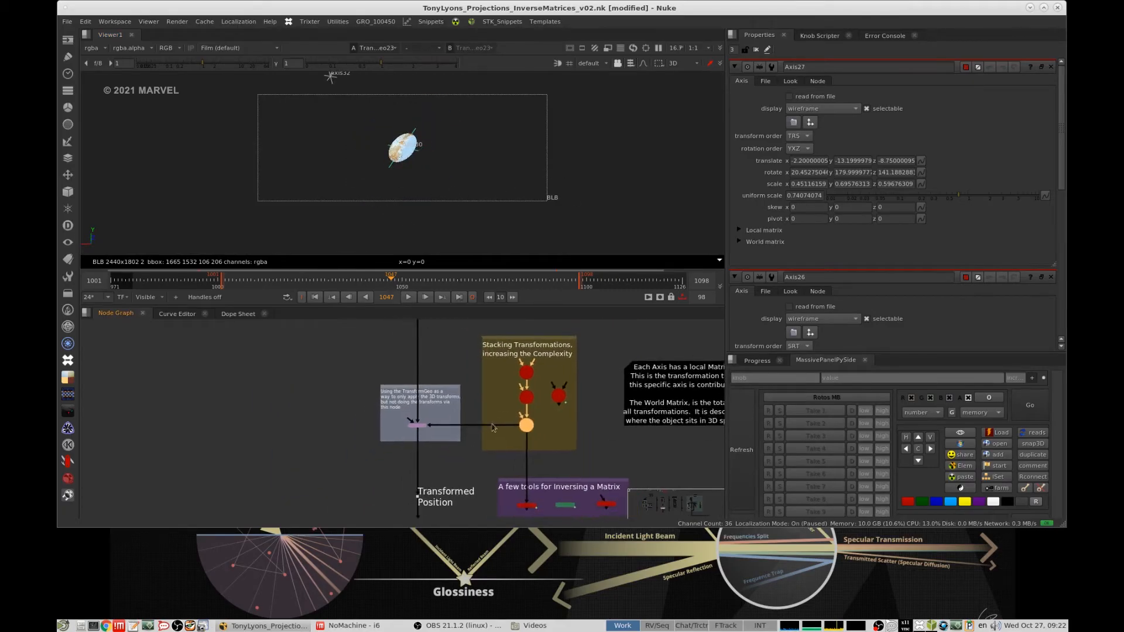
- Examine the stacked Axis nodes, the matrix-inversing tools group and the note explaining local and world matrices
scroll(536, 430, up, 3)
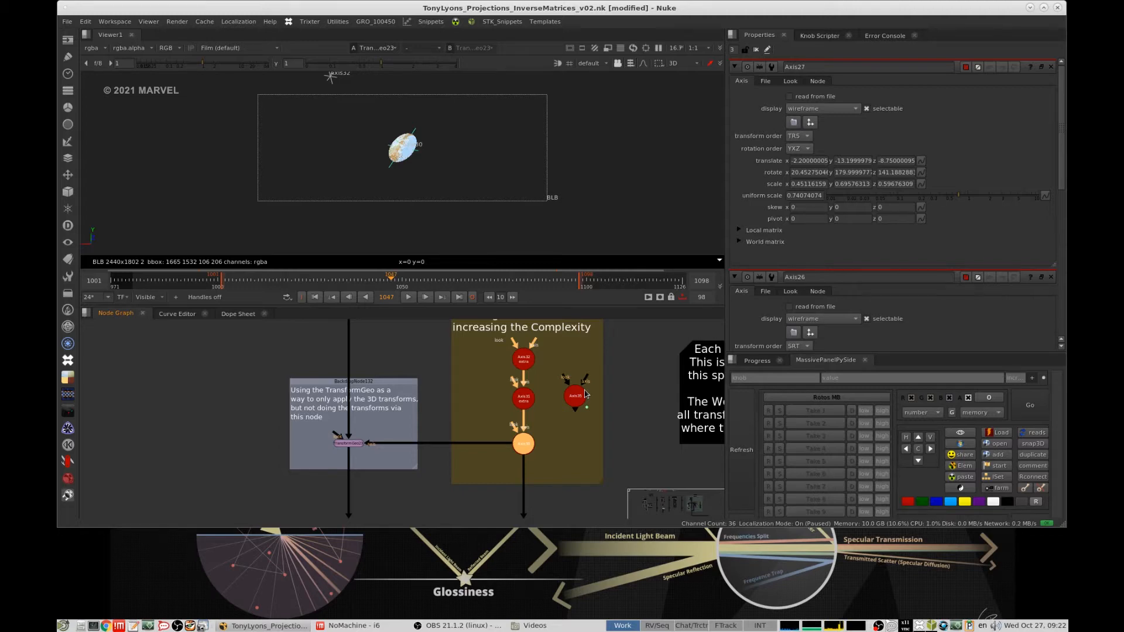
scroll(528, 436, down, 3)
middle_drag(529, 437, 589, 355)
middle_drag(562, 392, 535, 420)
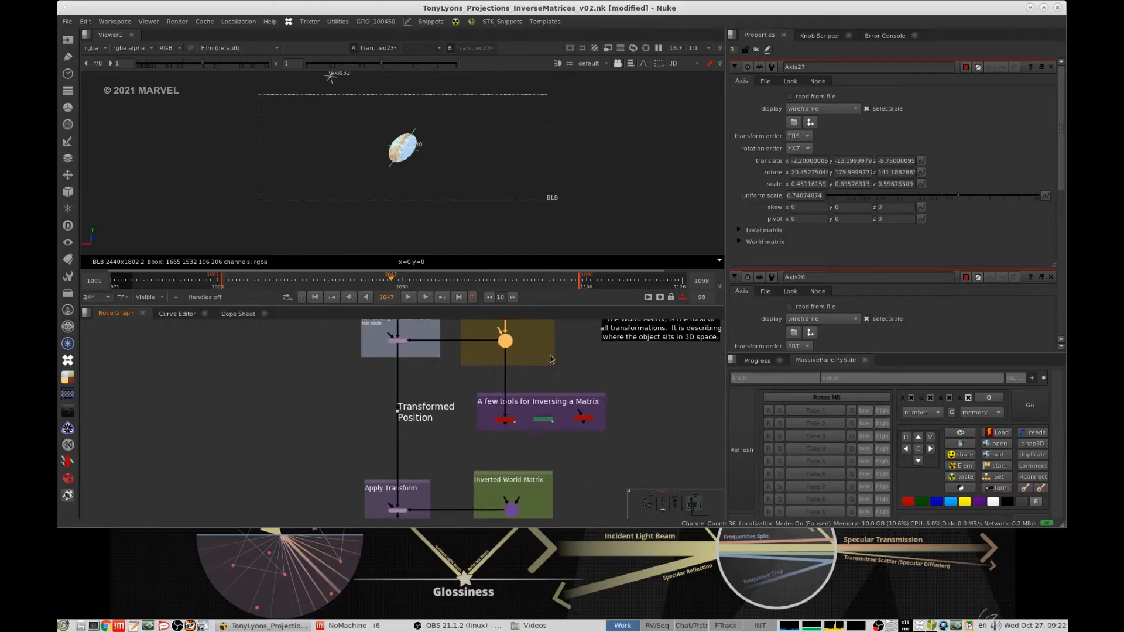
middle_drag(530, 369, 446, 381)
scroll(541, 358, up, 3)
scroll(519, 396, down, 2)
scroll(472, 411, up, 2)
- Open Axis30's properties, close the other Axis properties, and expand its local matrix and world matrix
double_click(300, 456)
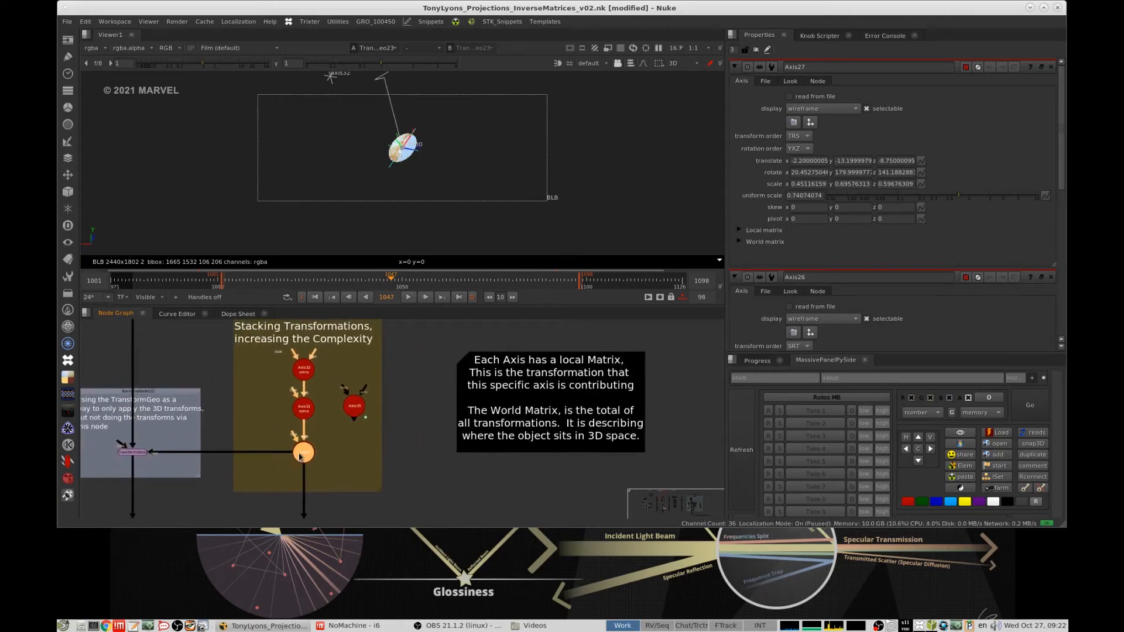
click(1051, 277)
click(755, 231)
click(757, 301)
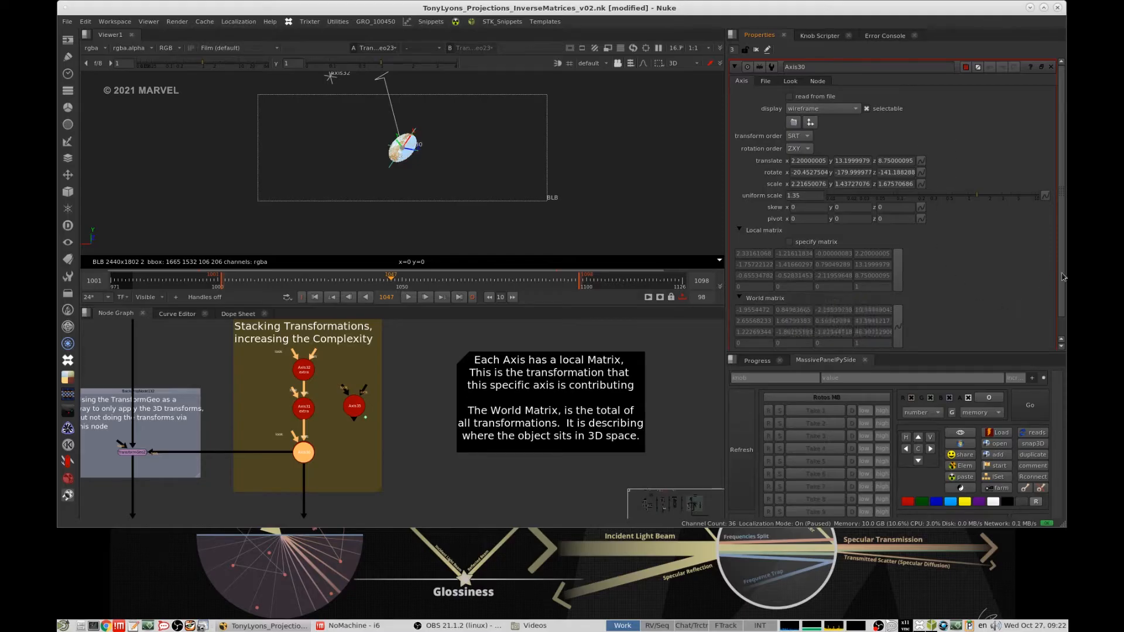
scroll(1063, 304, down, 1)
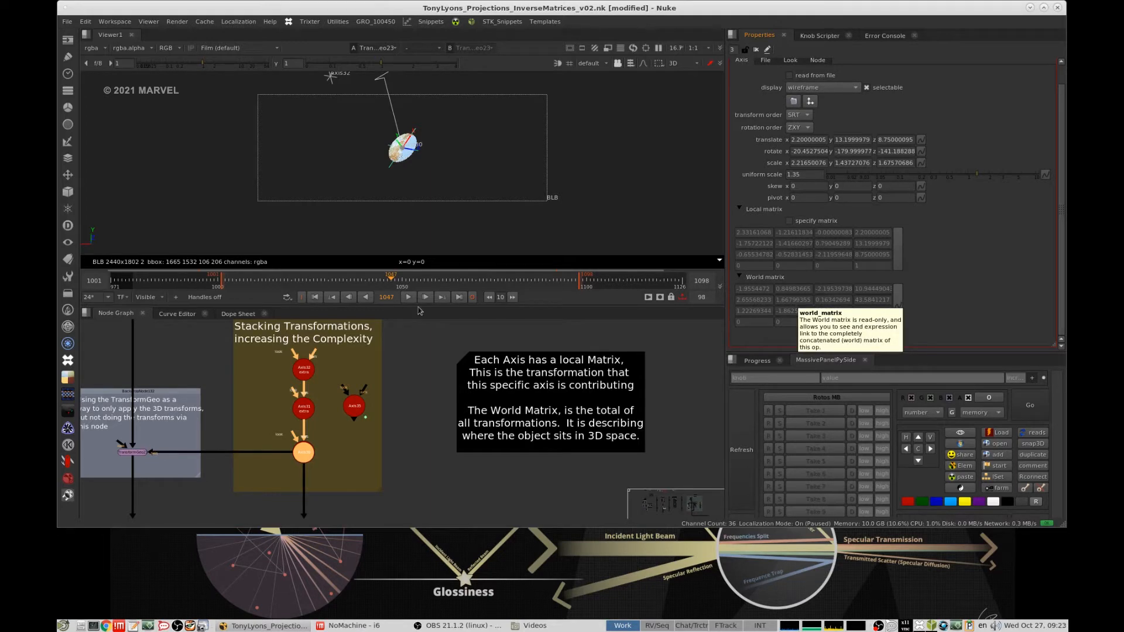
- Try a slightly different Y rotation on Axis30 to compare its local and world matrices within the Axis stack
middle_drag(341, 411, 414, 423)
click(353, 441)
scroll(414, 422, up, 3)
mouse_move(359, 387)
mouse_down()
mouse_move(378, 391)
mouse_move(360, 368)
mouse_up()
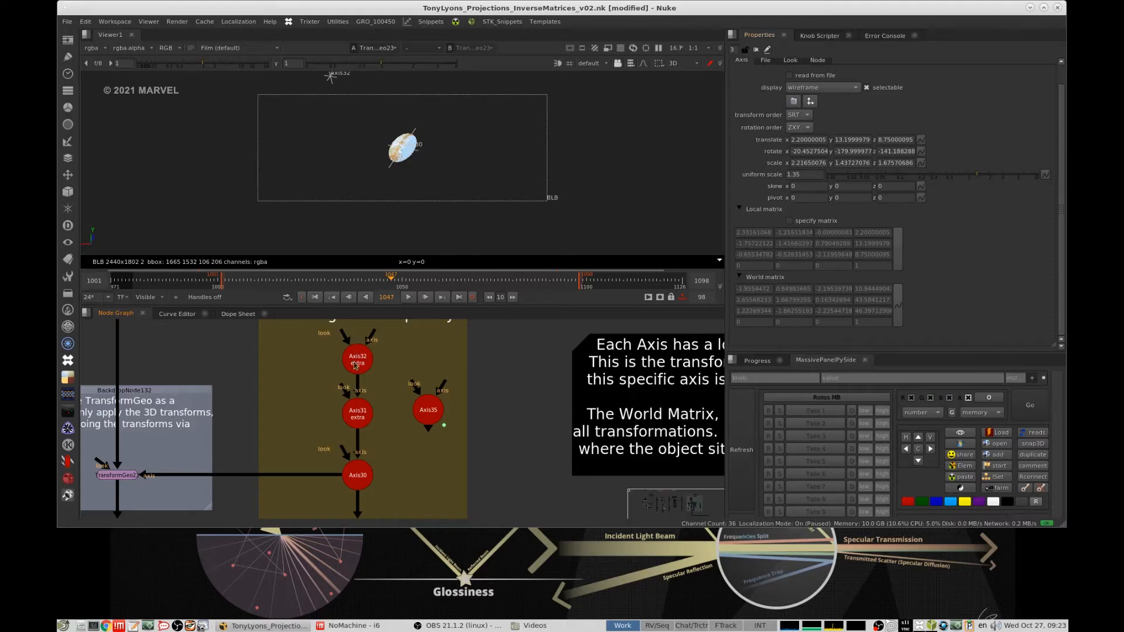
drag(359, 382, 352, 351)
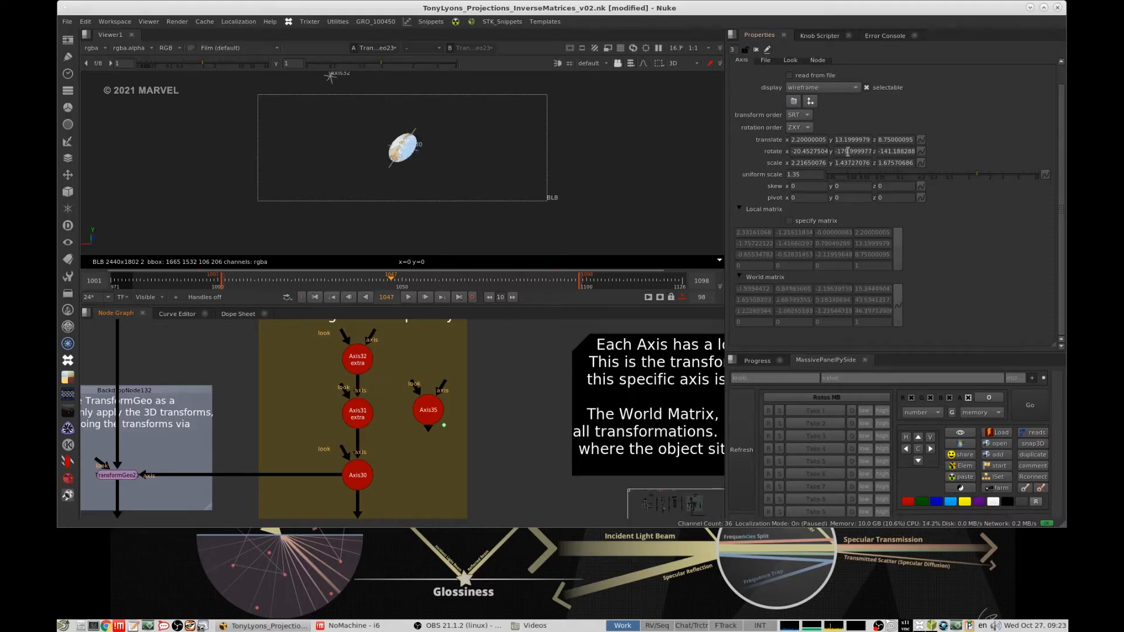
middle_drag(847, 152, 855, 152)
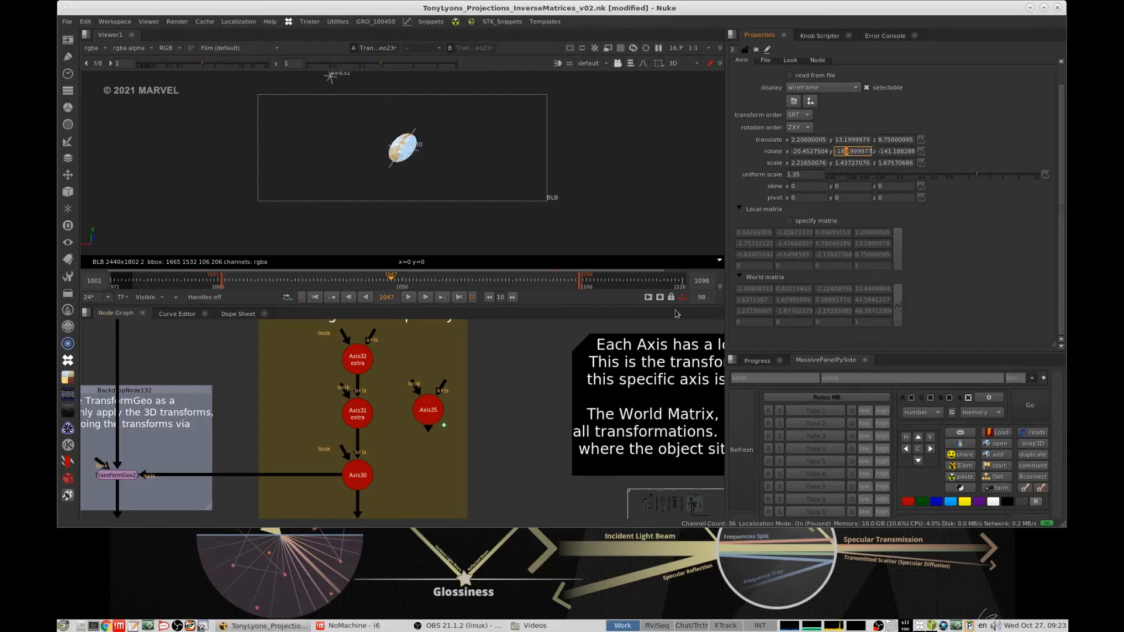
click(490, 434)
- Find the "A few tools for Inversing a Matrix" group and open the properties of Matrix4x4_Inverse4
scroll(484, 430, down, 5)
middle_drag(464, 459, 511, 399)
scroll(497, 412, up, 2)
middle_drag(518, 440, 509, 397)
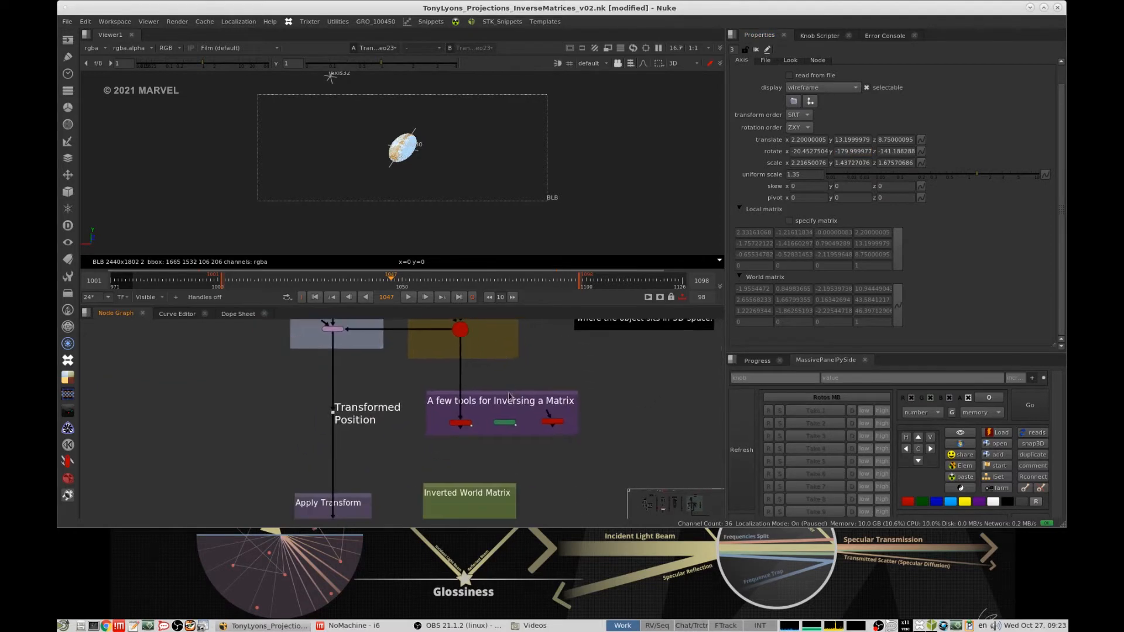
scroll(506, 396, up, 3)
scroll(529, 397, up, 2)
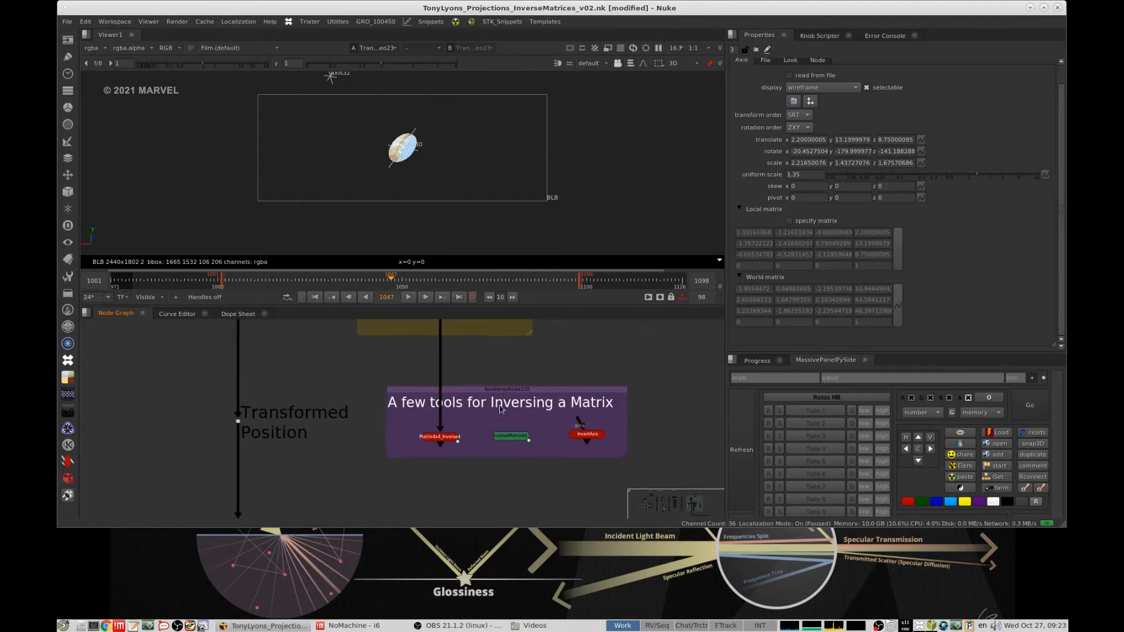
middle_drag(540, 408, 488, 406)
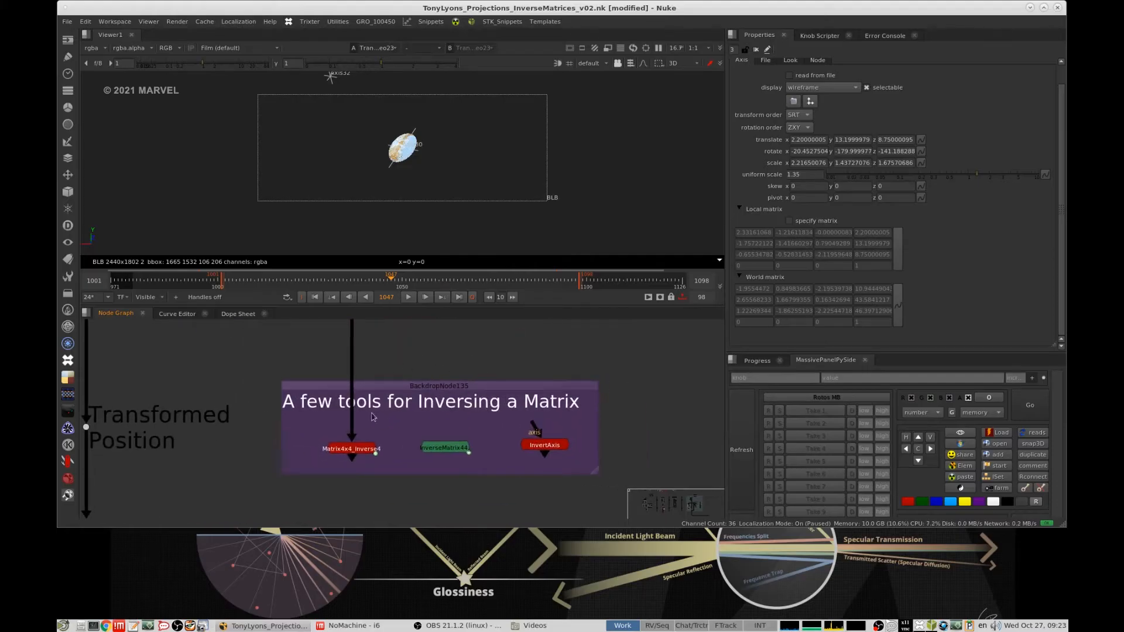
double_click(353, 452)
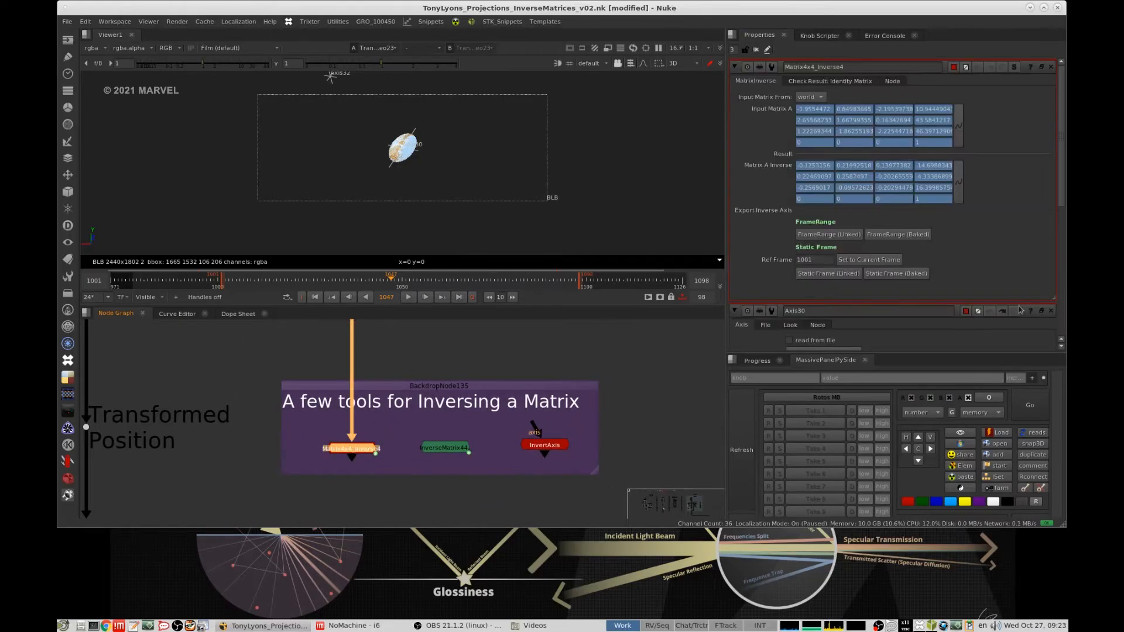
scroll(453, 434, up, 1)
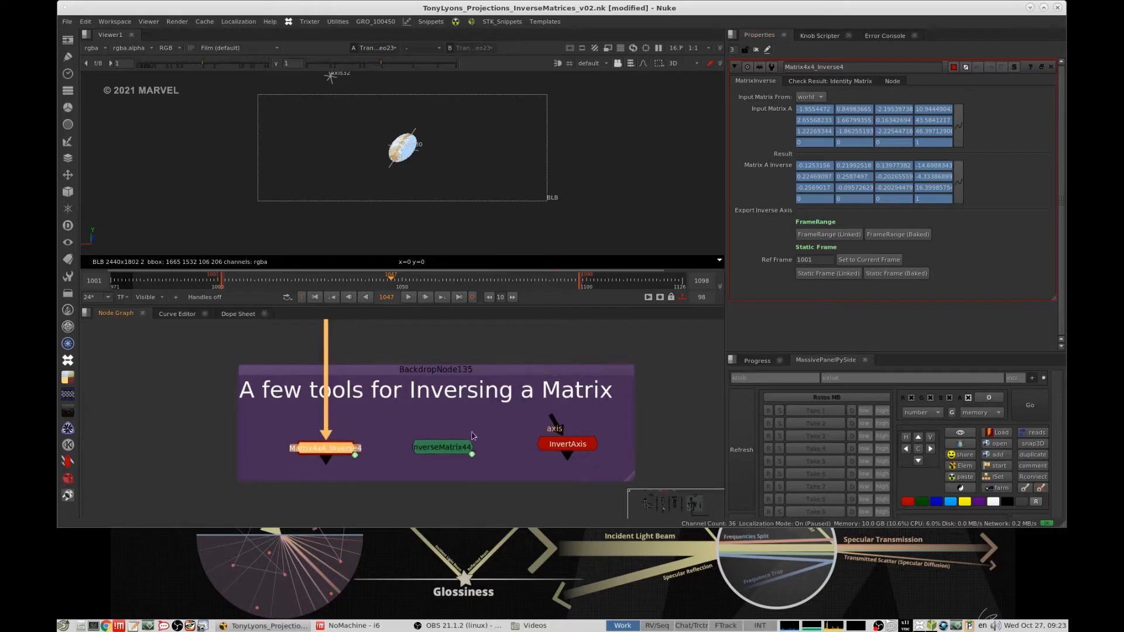
- Open the properties of the InverseMatrix44 and InvertAxis tools in the same group
double_click(453, 450)
scroll(489, 423, down, 1)
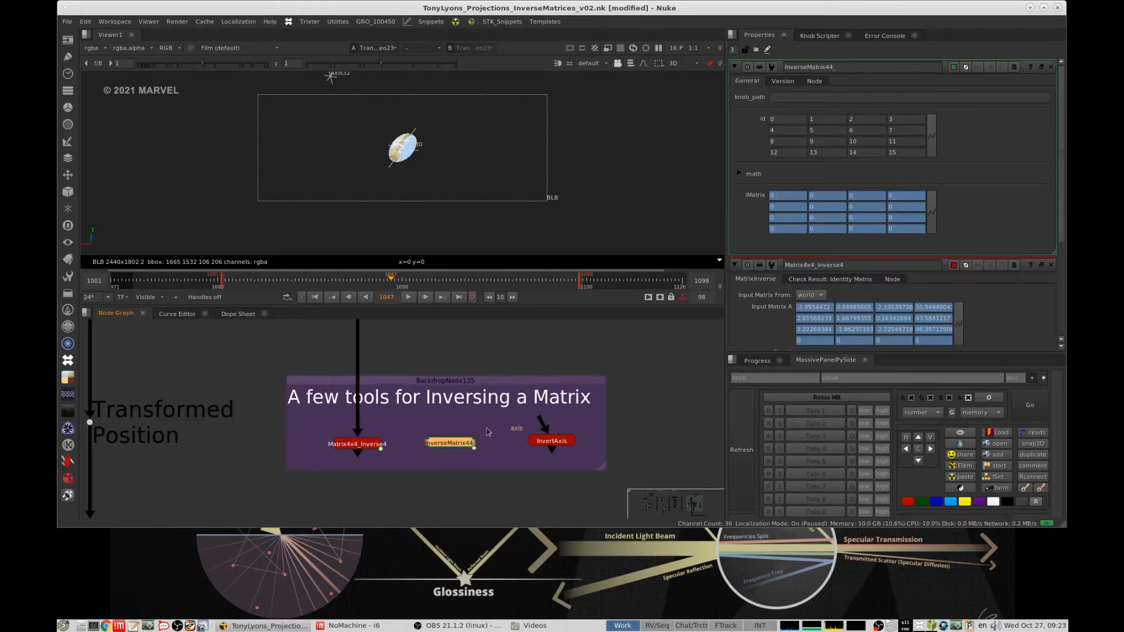
click(544, 440)
double_click(544, 441)
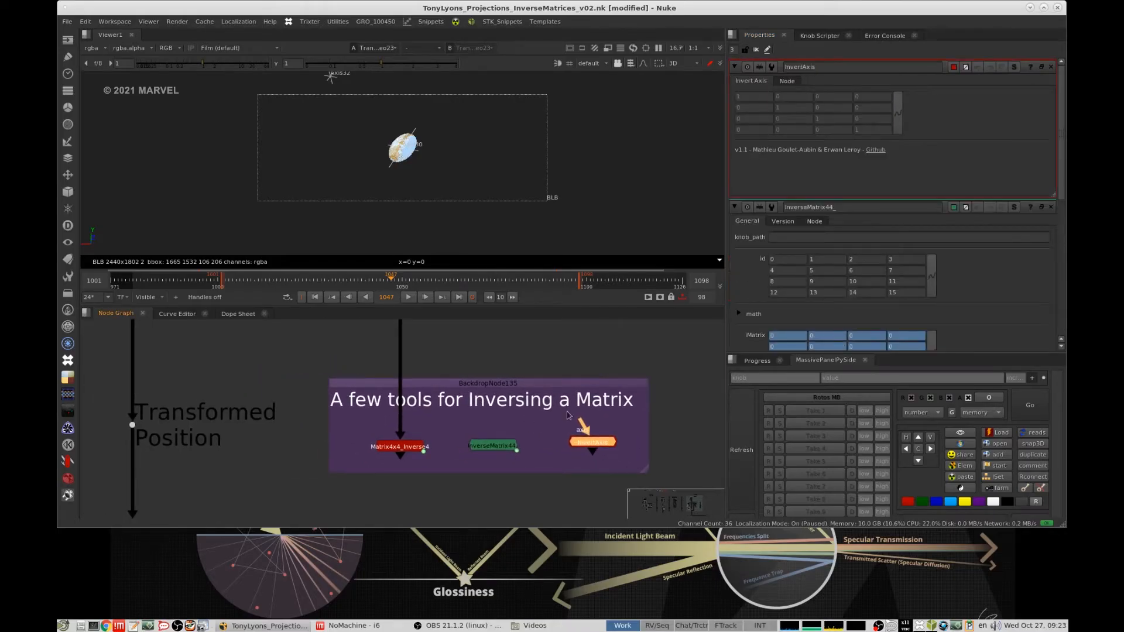
drag(673, 404, 345, 479)
click(417, 414)
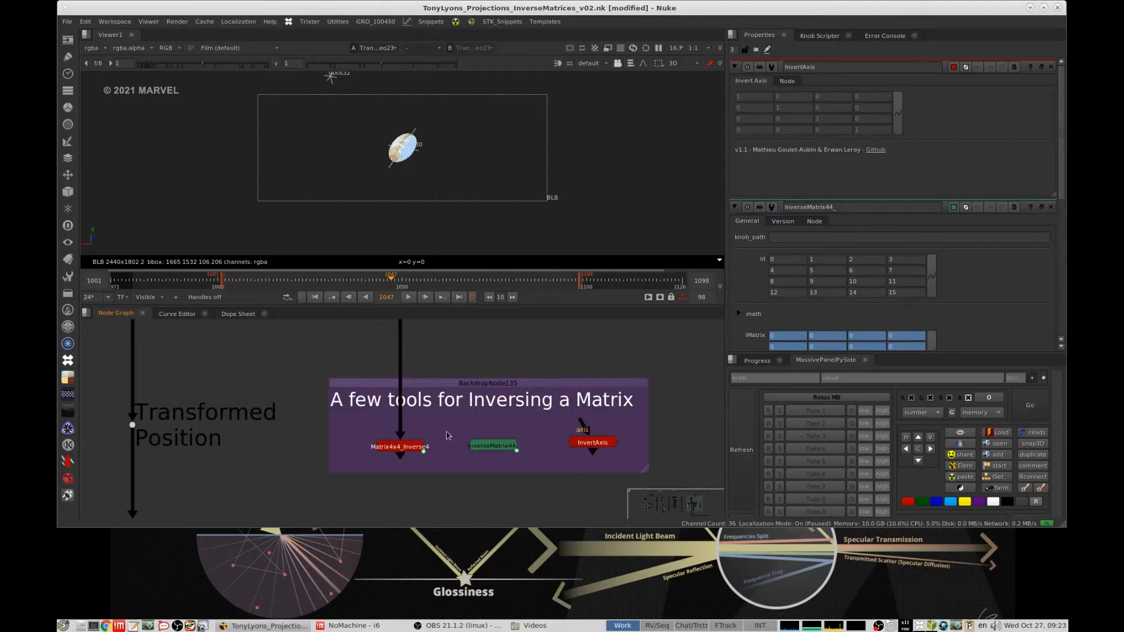
- Reopen the properties of Matrix4x4_Inverse4 above those of the other inversing tools
scroll(448, 436, up, 3)
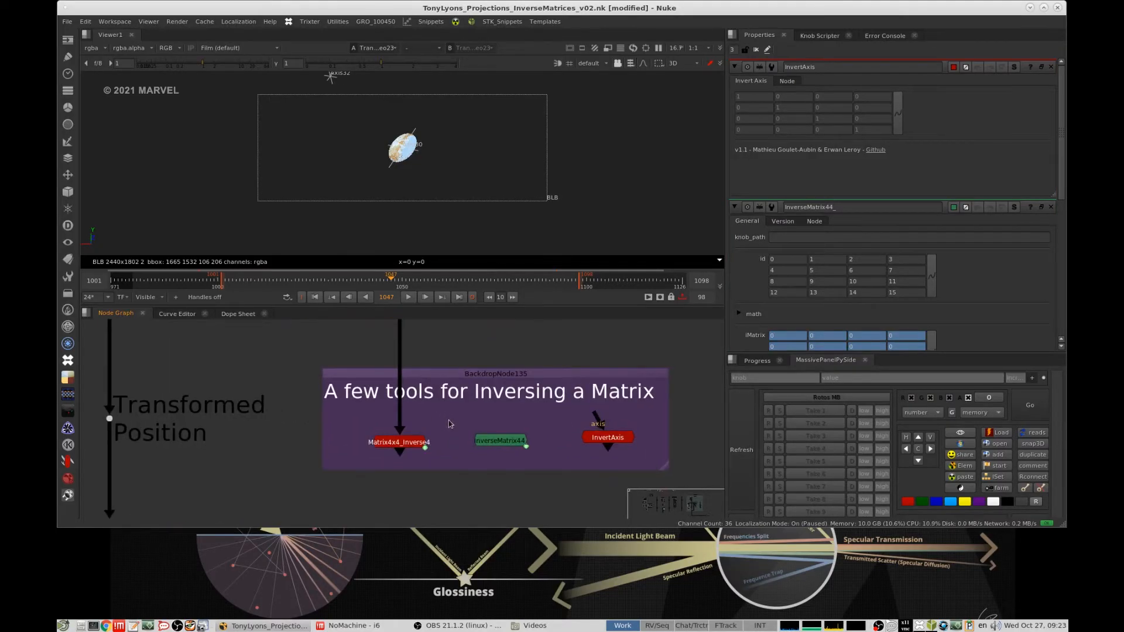
drag(449, 420, 361, 459)
click(443, 421)
double_click(409, 440)
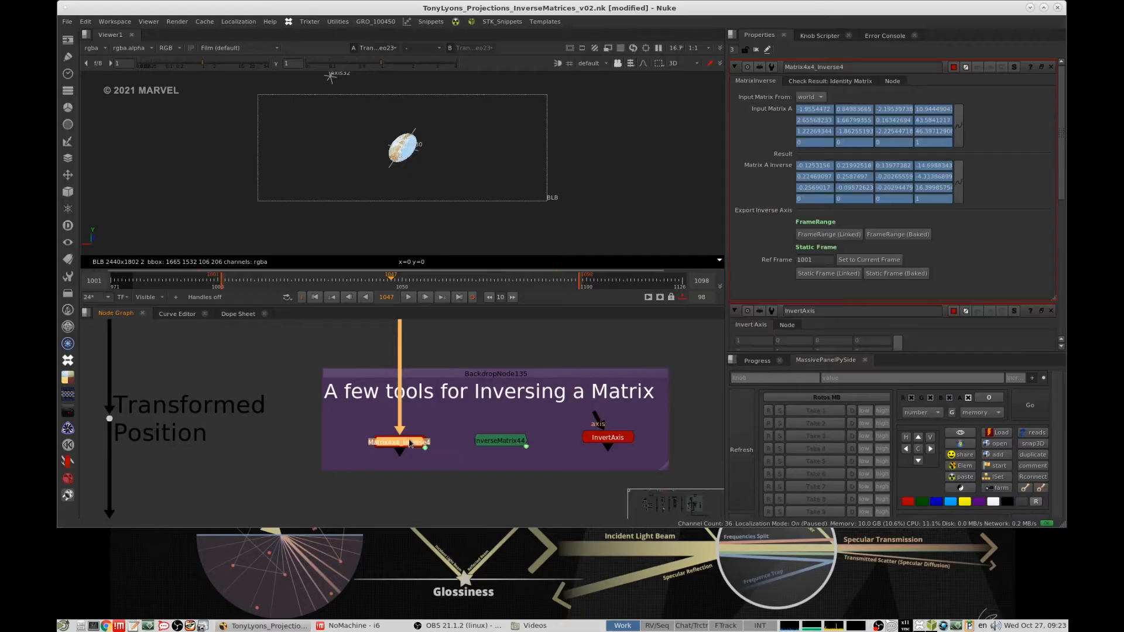
click(443, 428)
- Examine how Matrix4x4_Inverse4 connects to Axis30 in the stacked transformations group
drag(462, 408, 423, 434)
scroll(423, 439, up, 1)
click(439, 434)
click(407, 442)
scroll(454, 421, down, 2)
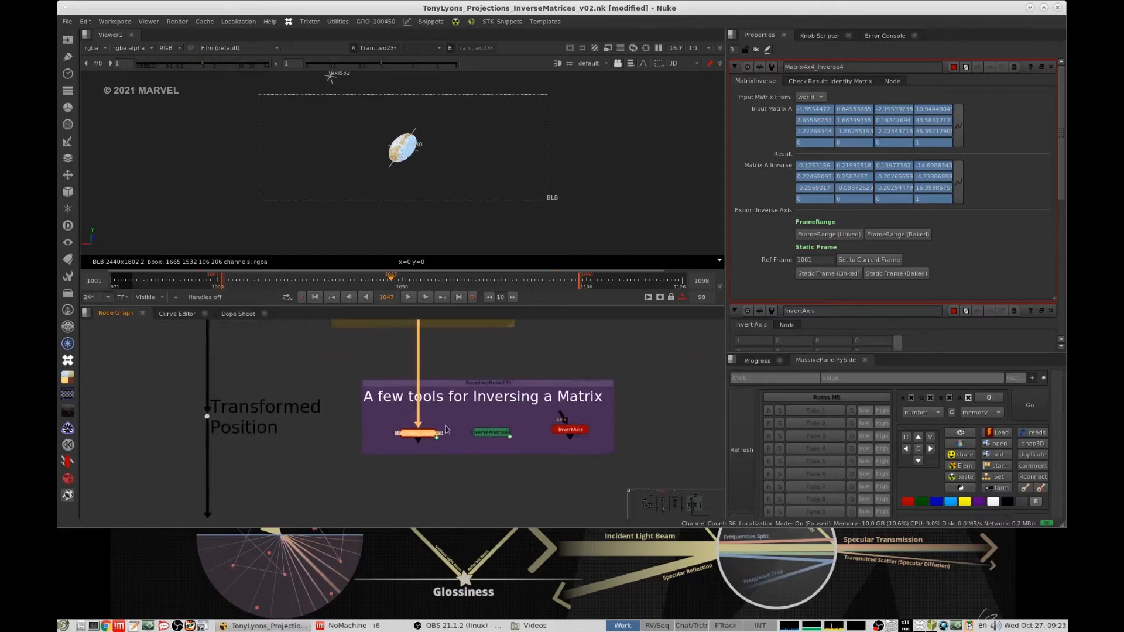
middle_drag(453, 421, 446, 439)
scroll(440, 448, up, 1)
scroll(492, 483, down, 2)
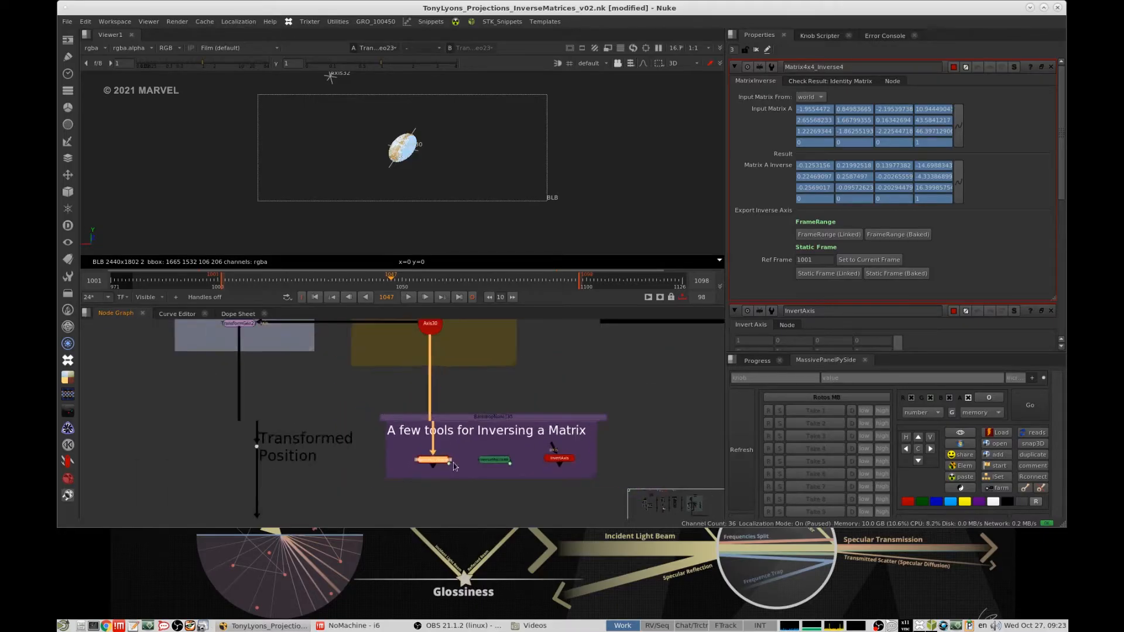
scroll(465, 452, down, 1)
click(466, 452)
scroll(466, 452, up, 1)
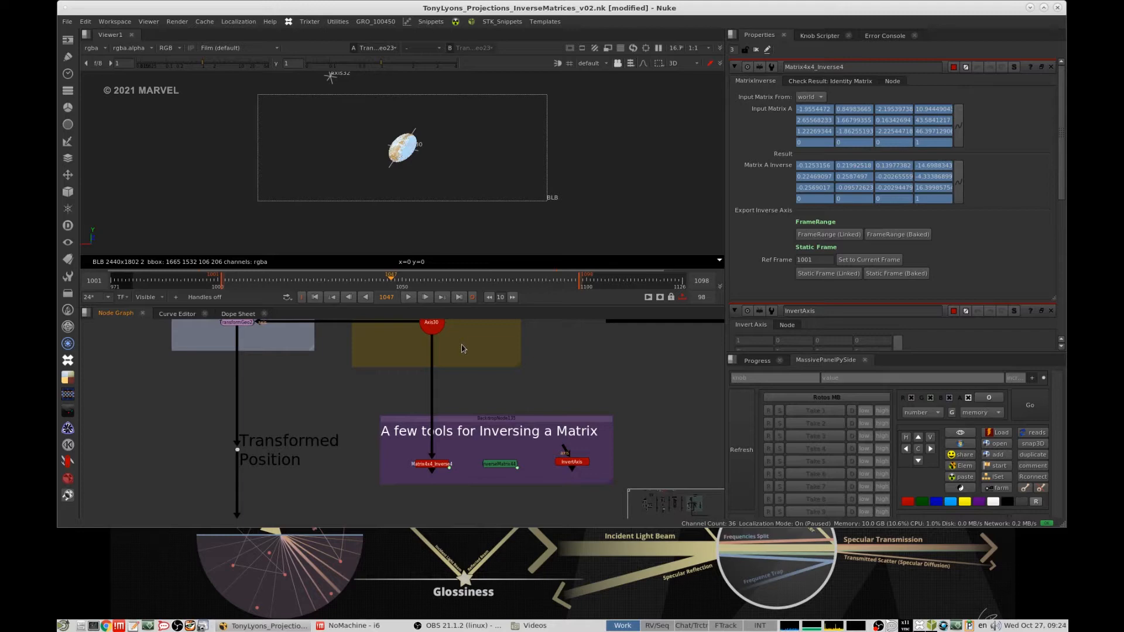
- Open the expression behind the first Matrix A Inverse value of Matrix4x4_Inverse4 and enlarge the expression window to read it
click(432, 463)
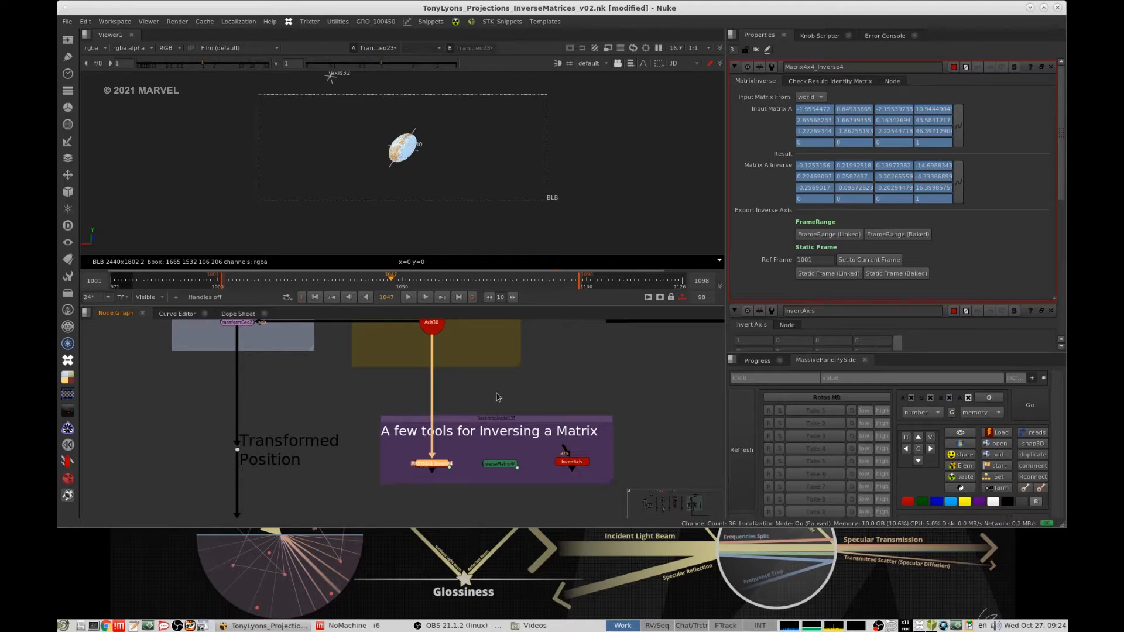
right_click(817, 167)
click(883, 240)
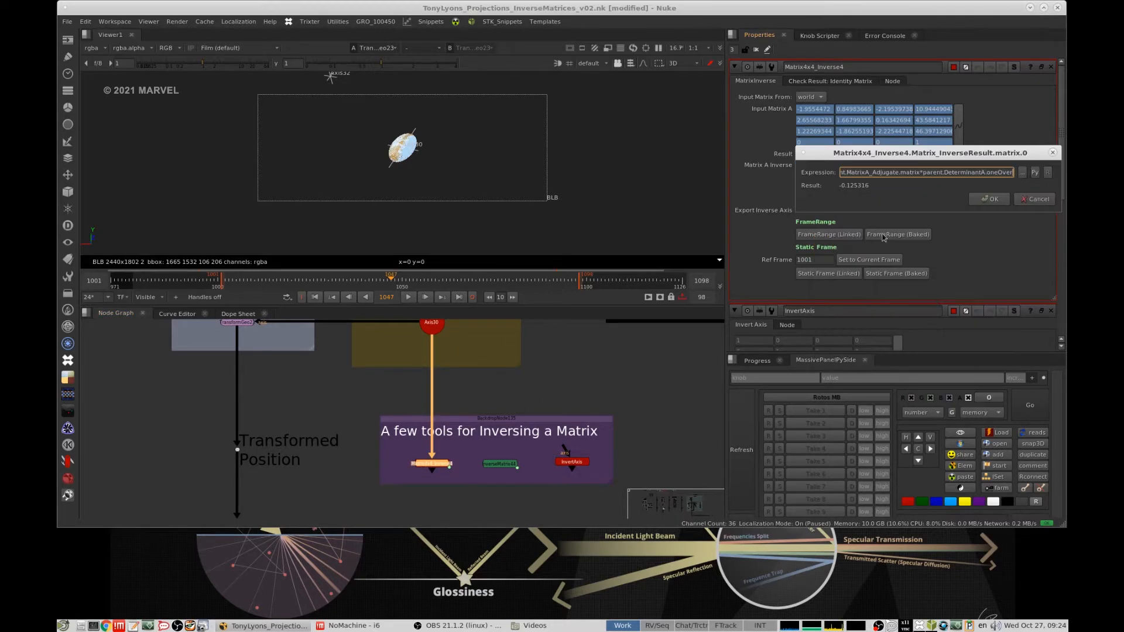
drag(906, 155, 378, 117)
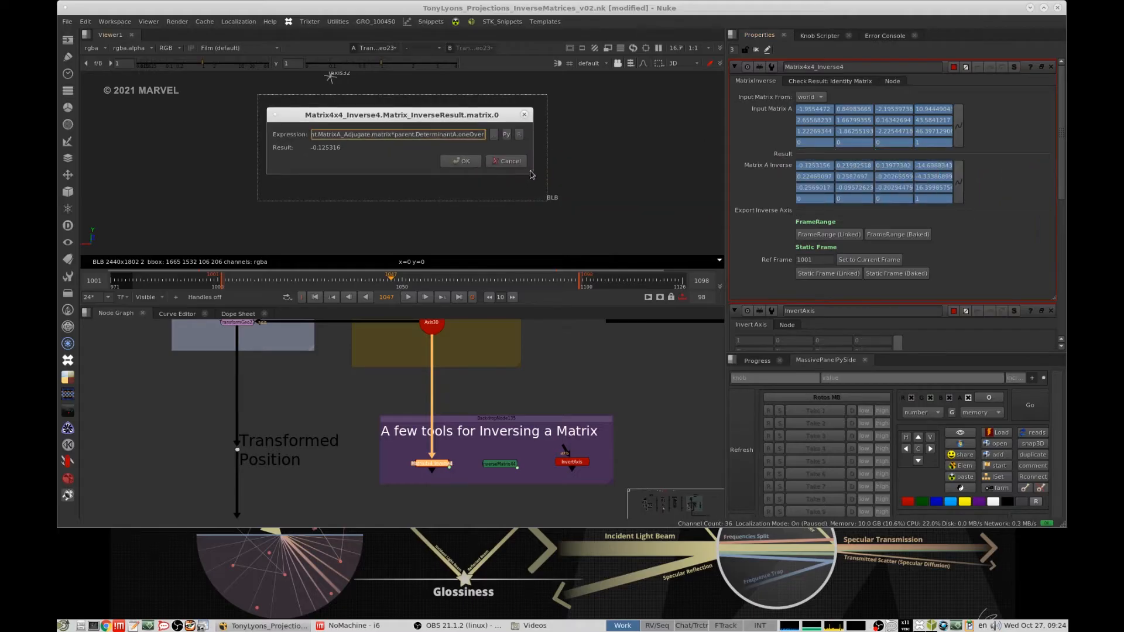
drag(531, 174, 720, 384)
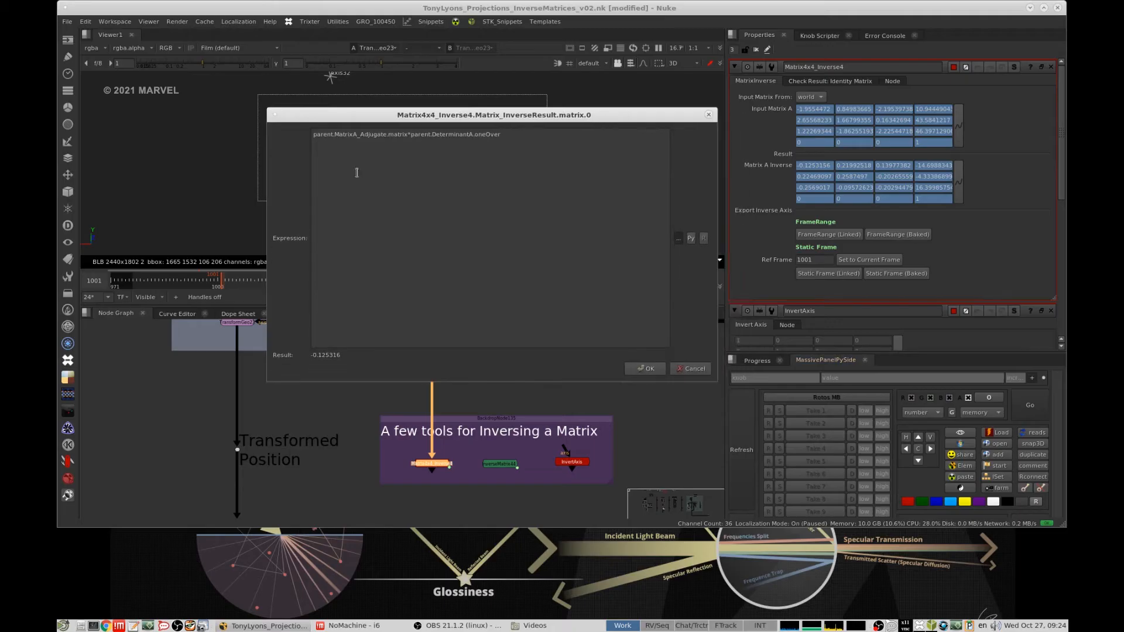
- Close the open expression window, and read the expression behind the first iMatrix value of InverseMatrix44
click(709, 115)
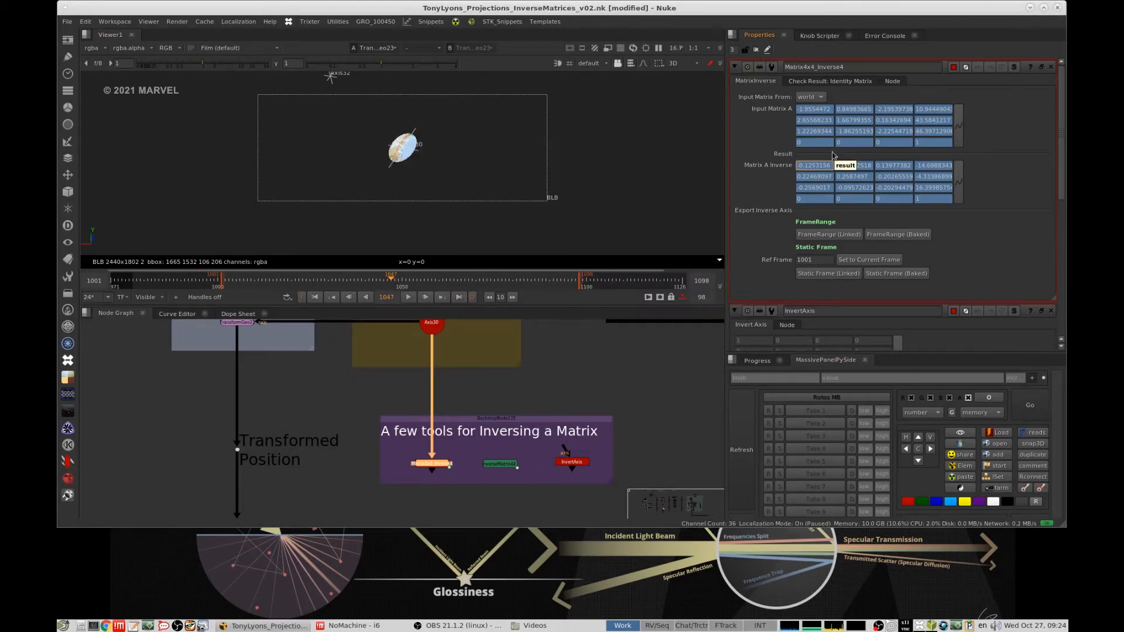
scroll(448, 452, up, 3)
double_click(519, 464)
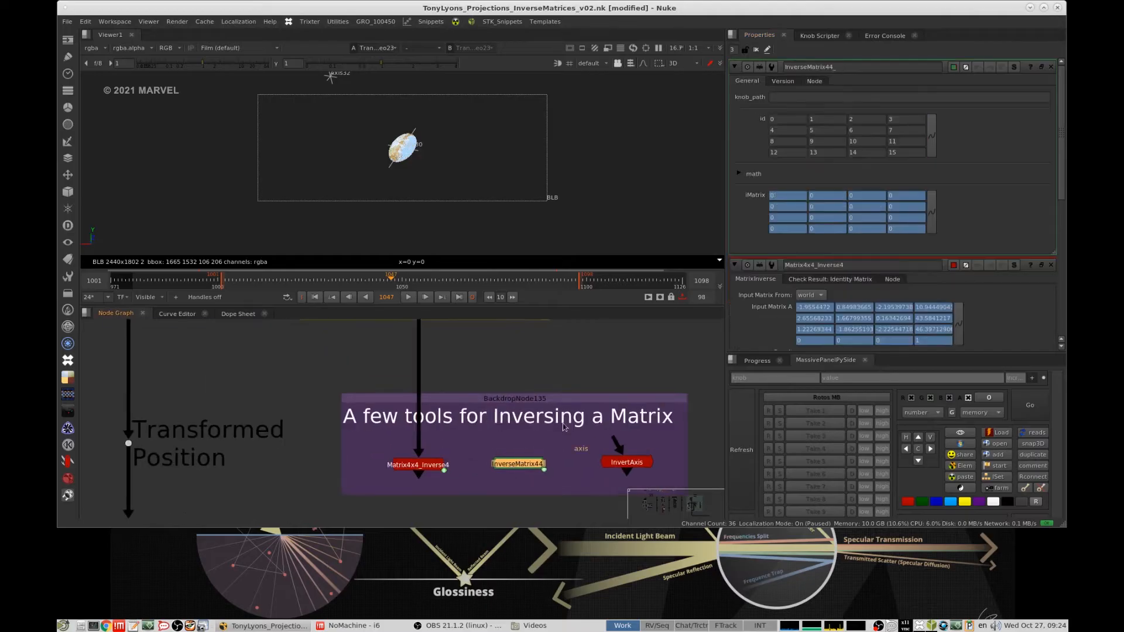
right_click(776, 195)
click(801, 259)
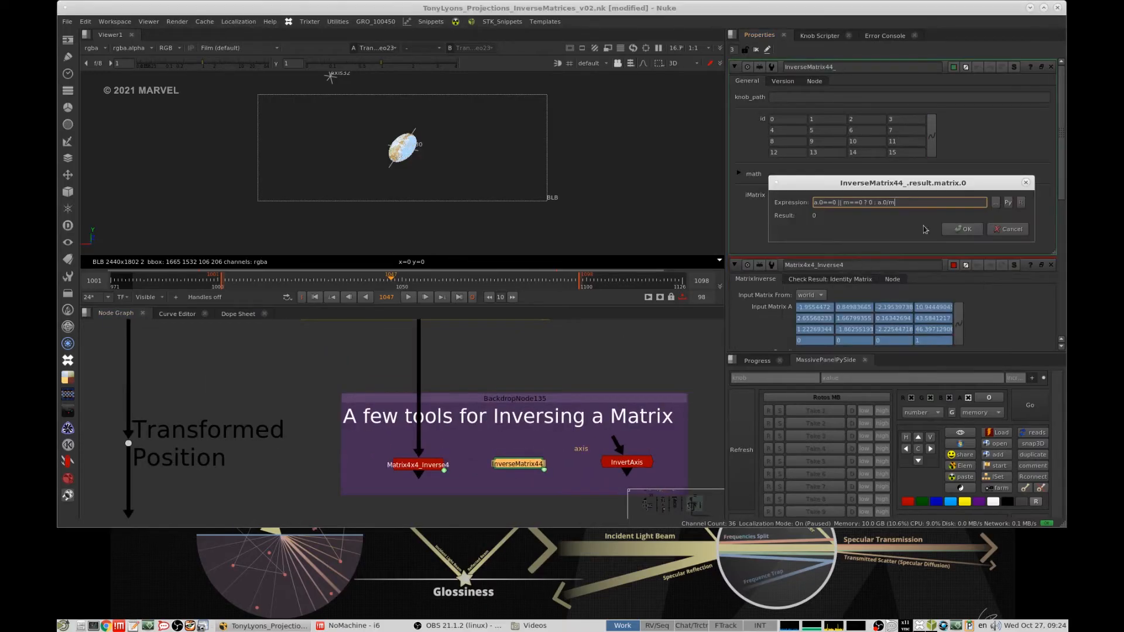
click(1026, 183)
- Reopen the properties of Matrix4x4_Inverse4 and show the node in the viewer
middle_drag(464, 451, 518, 425)
double_click(483, 438)
key(1)
scroll(483, 436, down, 3)
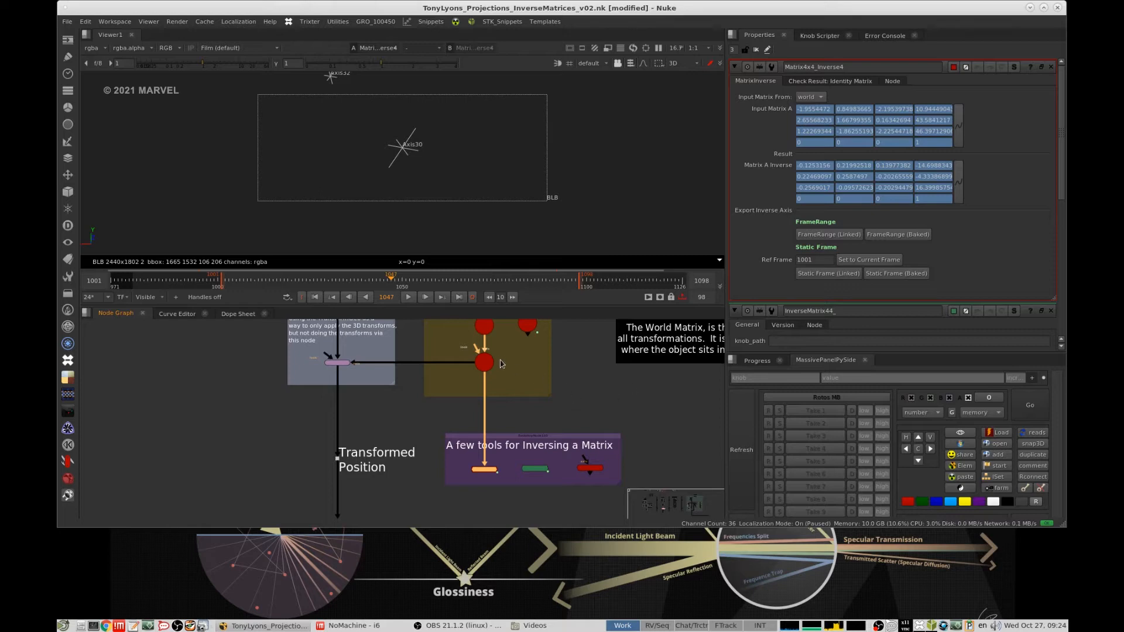
- Examine where Matrix4x4_Inverse4 sits beneath the stacked axes and beside the other inversing tools
scroll(495, 396, down, 2)
scroll(481, 440, up, 3)
click(529, 403)
click(493, 420)
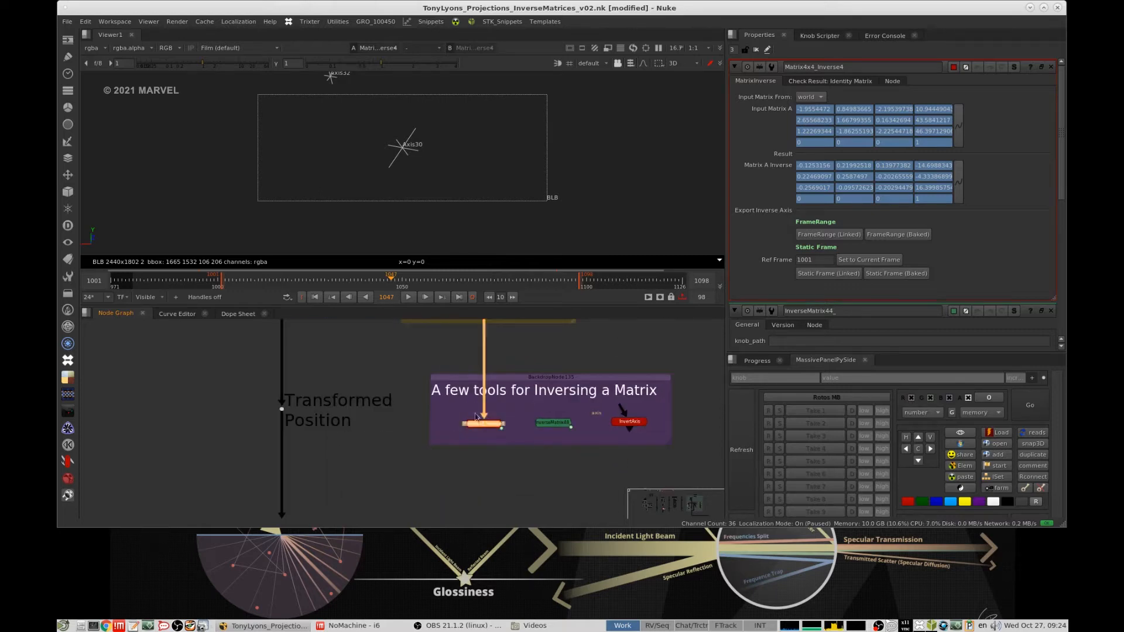
middle_drag(500, 430, 481, 461)
scroll(481, 465, up, 3)
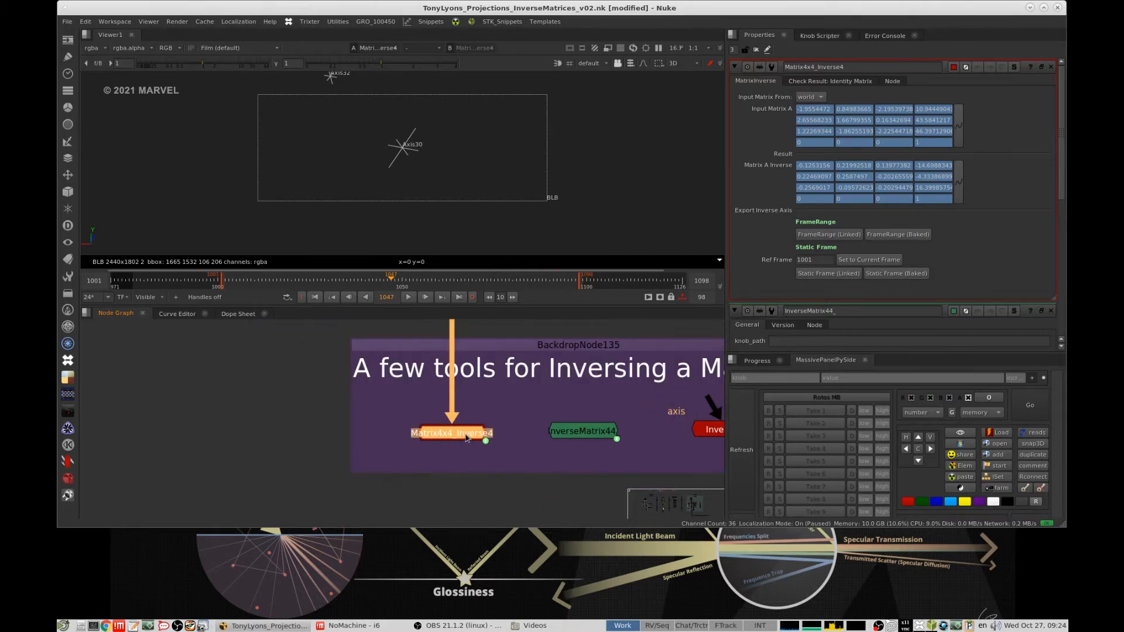
click(495, 408)
click(456, 435)
middle_drag(332, 451, 431, 426)
click(402, 426)
key(Tab)
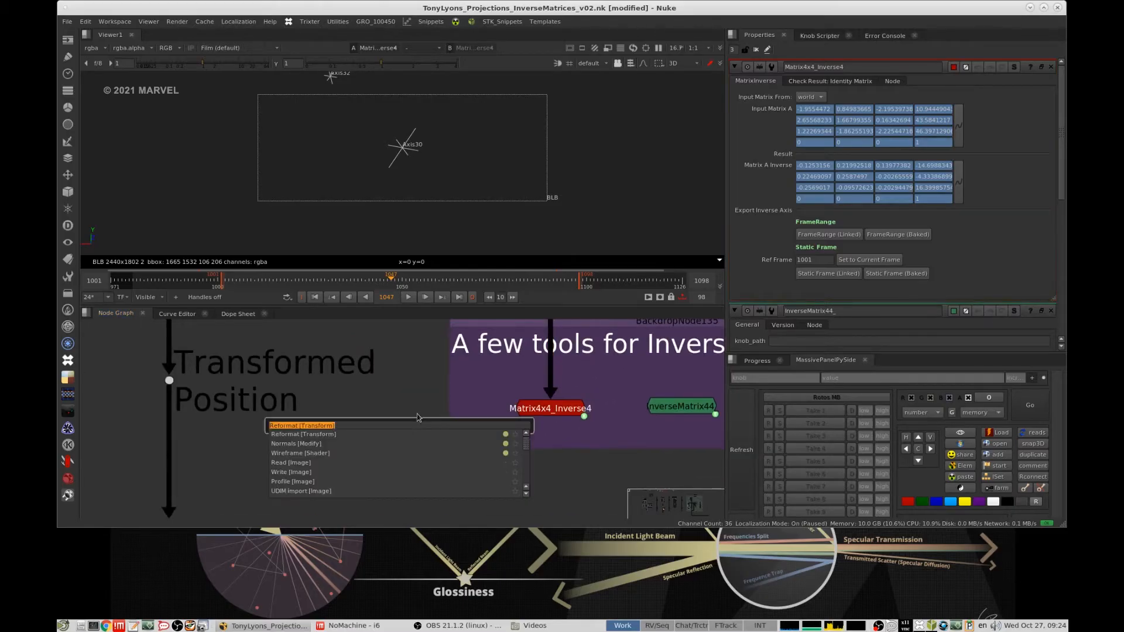
text(matr)
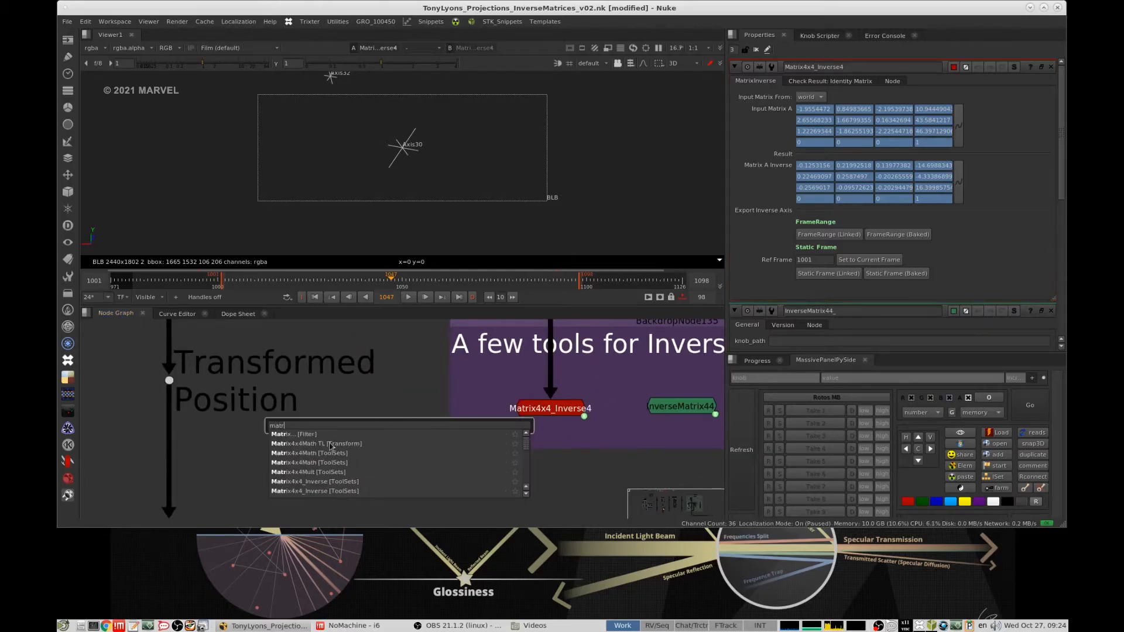
click(346, 446)
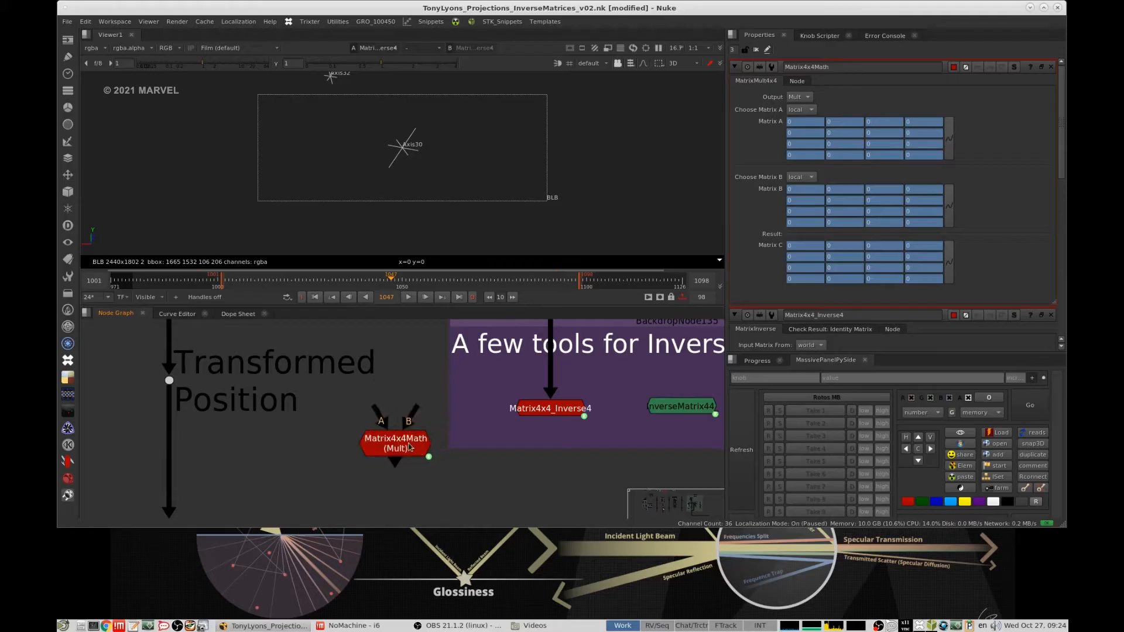
key(Delete)
- Add a Matrix4x4_Inverse toolset node in the empty area beside the group of inversing tools
key(Tab)
text(ma)
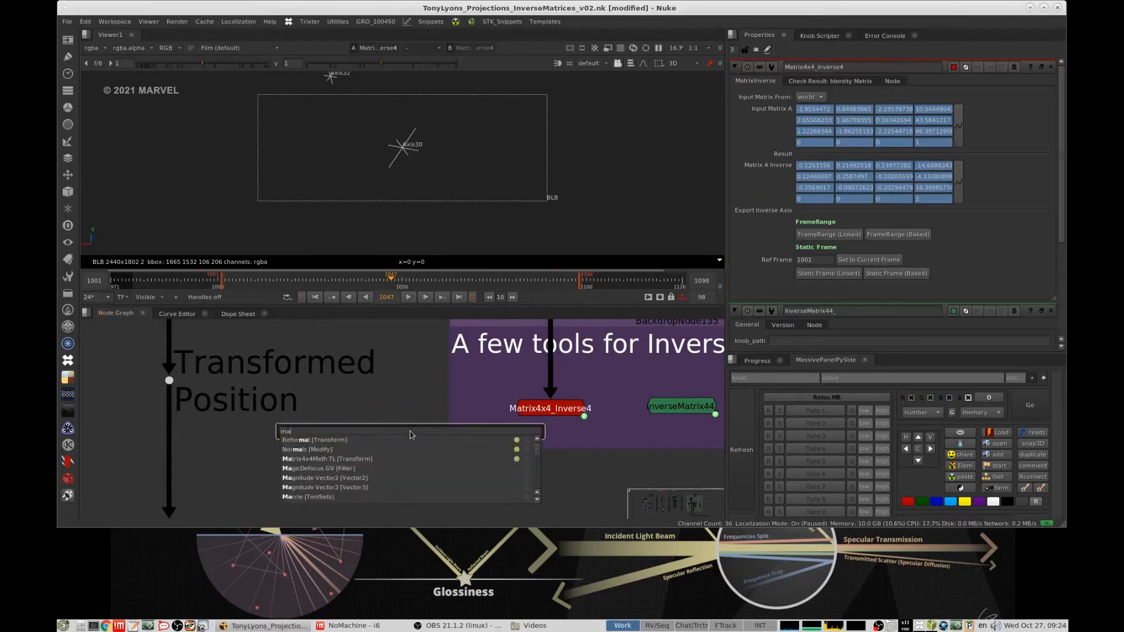
text(trix)
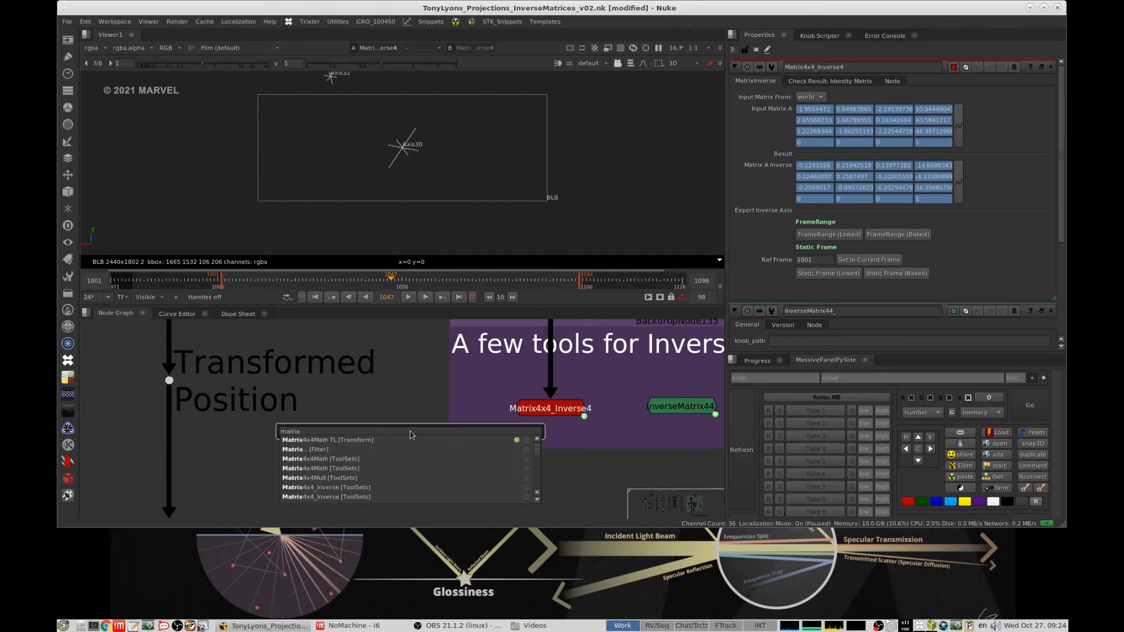
text(iv)
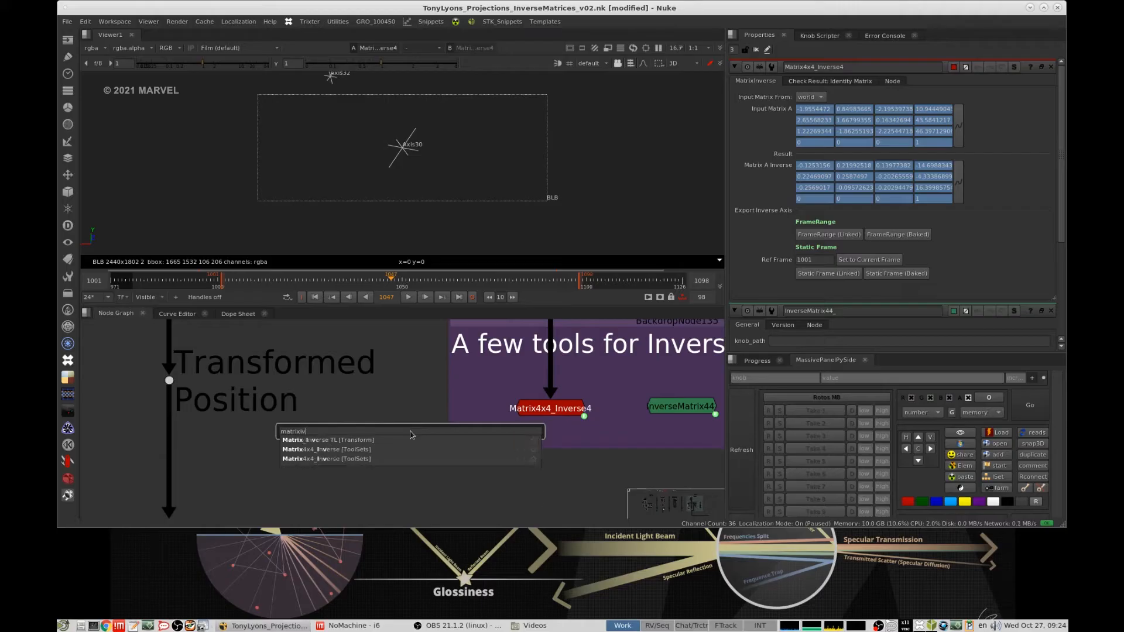
key(Down)
key(Return)
click(426, 429)
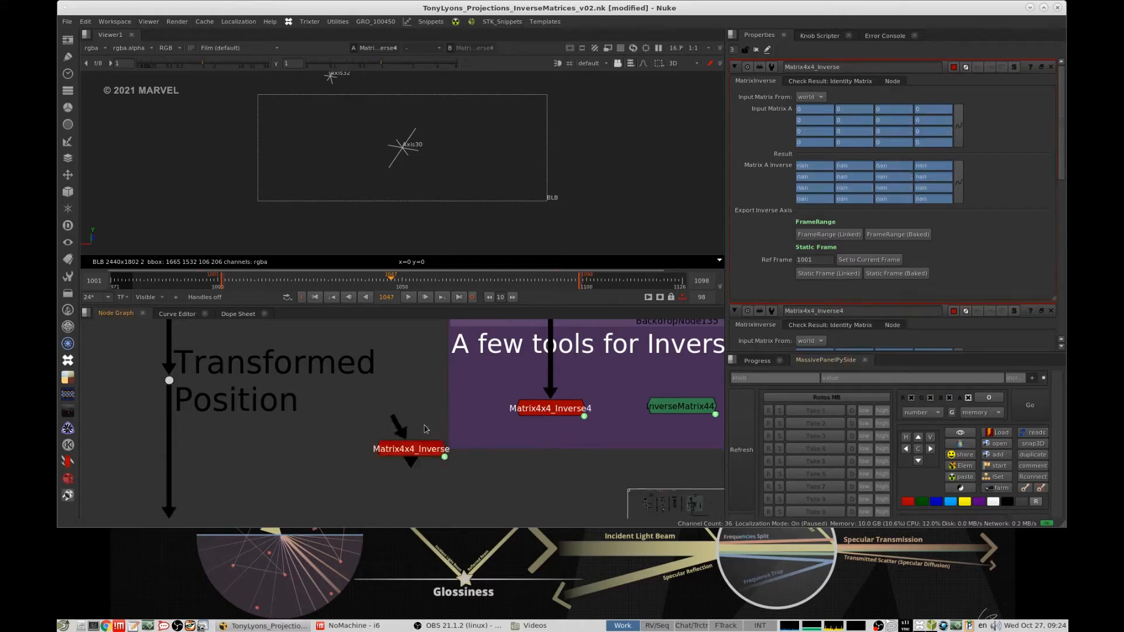
- Delete the unconnected Matrix4x4_Inverse node beside the group of inversing tools
click(418, 448)
middle_drag(534, 367, 505, 412)
click(483, 463)
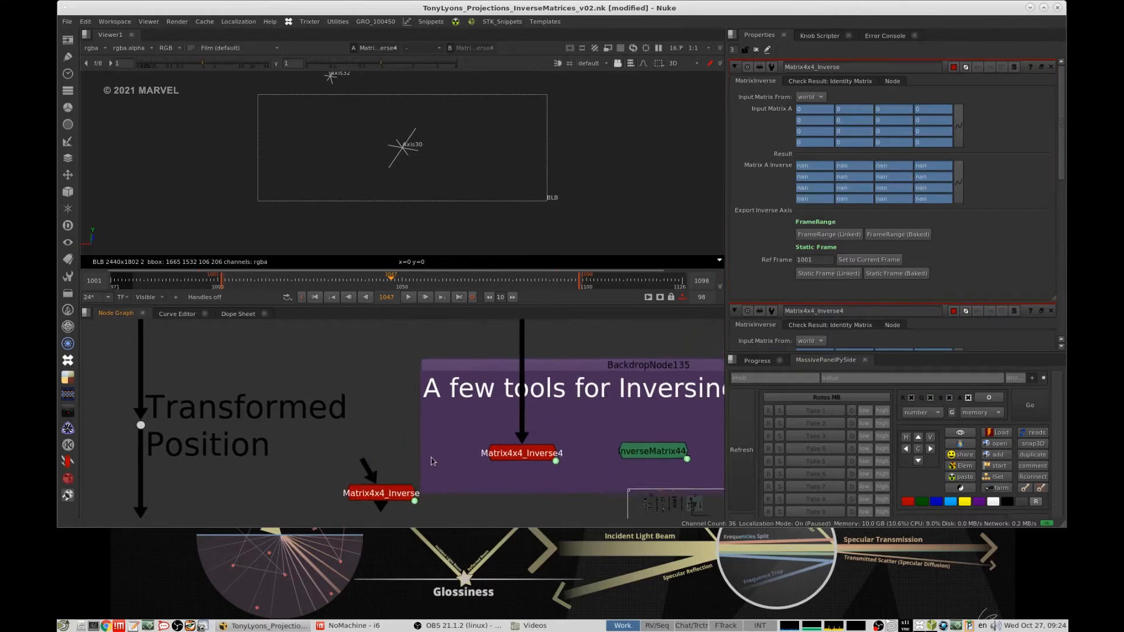
middle_drag(421, 483, 431, 458)
click(402, 471)
key(Delete)
- Switch Input Matrix From of Matrix4x4_Inverse4 to local and back to world
click(533, 429)
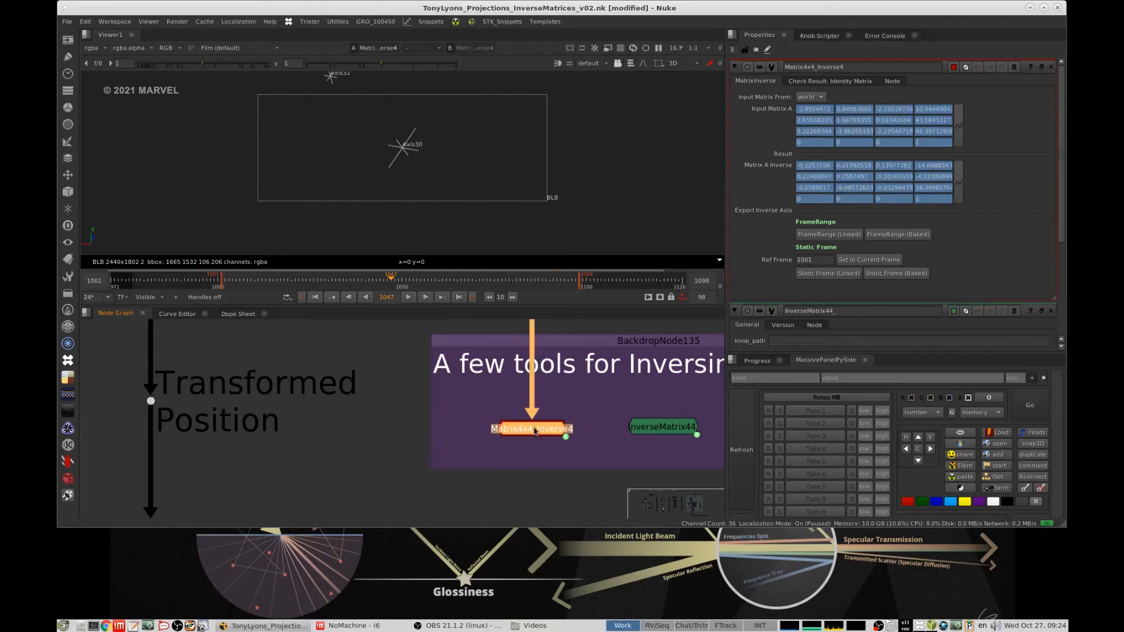
click(811, 97)
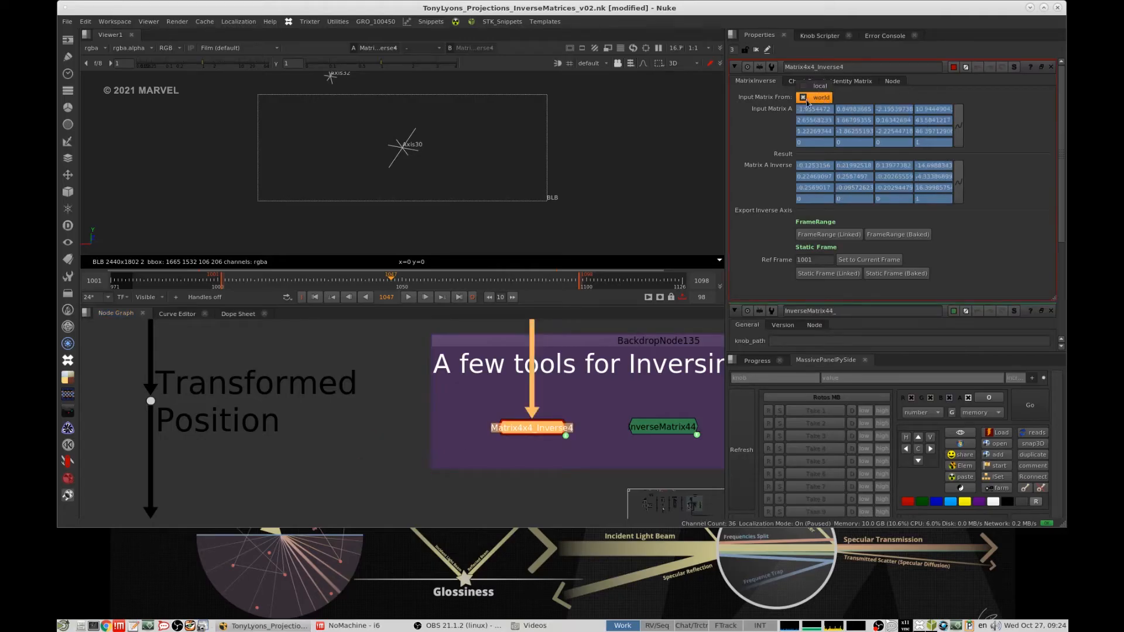
click(821, 98)
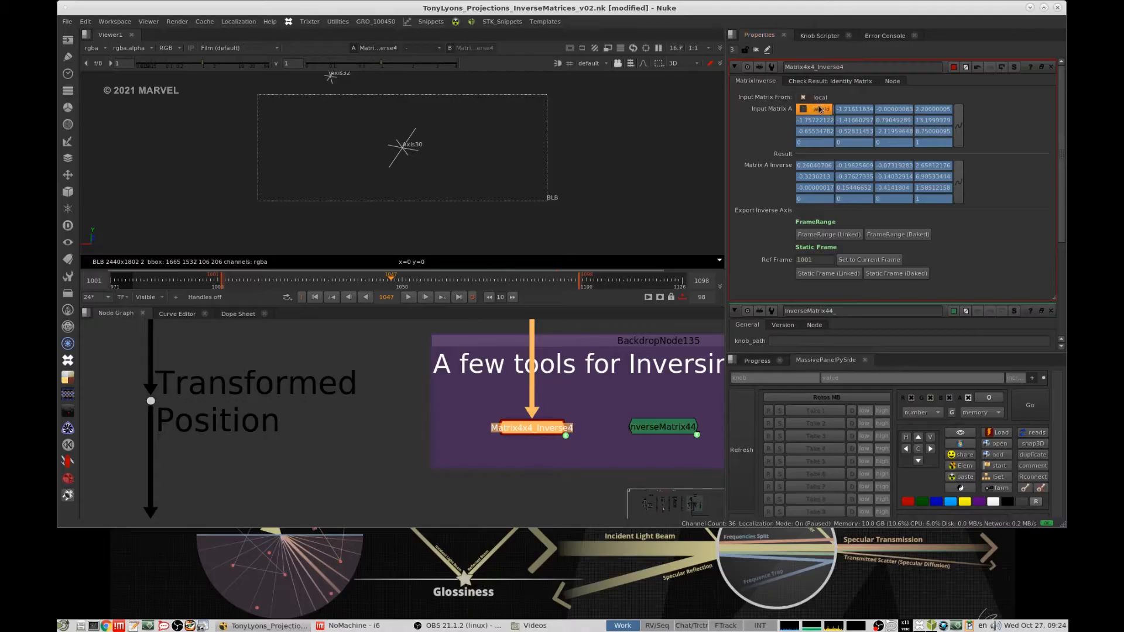
- Try inserting a dot in the connection between Axis30 and Matrix4x4_Inverse4, and undo it
scroll(575, 391, down, 2)
middle_drag(576, 347, 534, 391)
drag(557, 388, 549, 406)
middle_drag(549, 410, 513, 360)
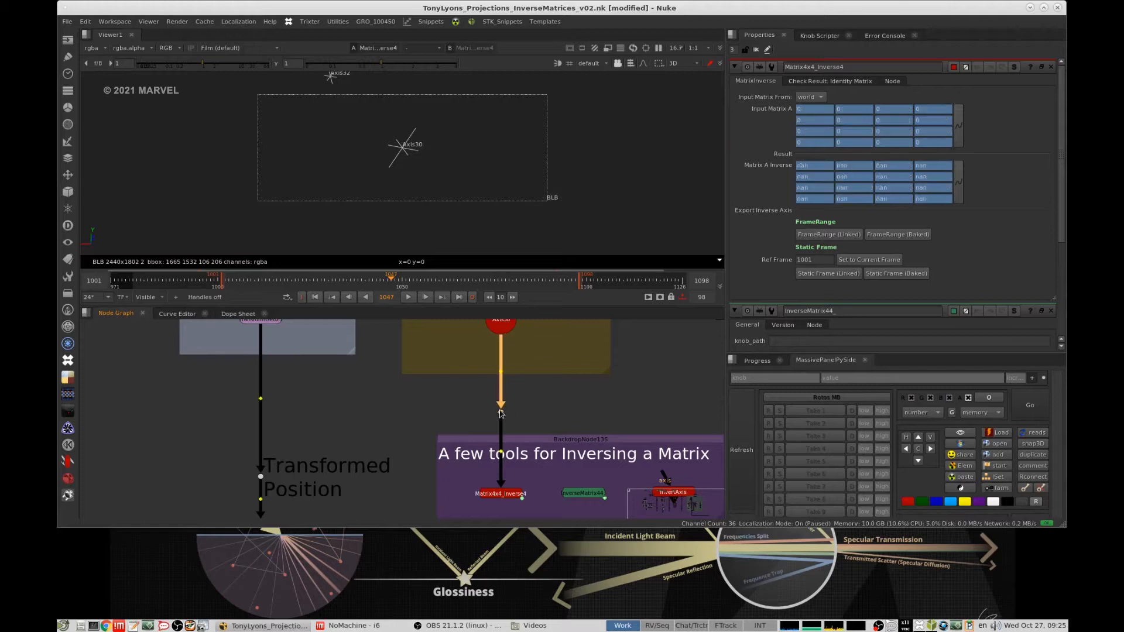
ctrl+click(515, 405)
key(ctrl+z)
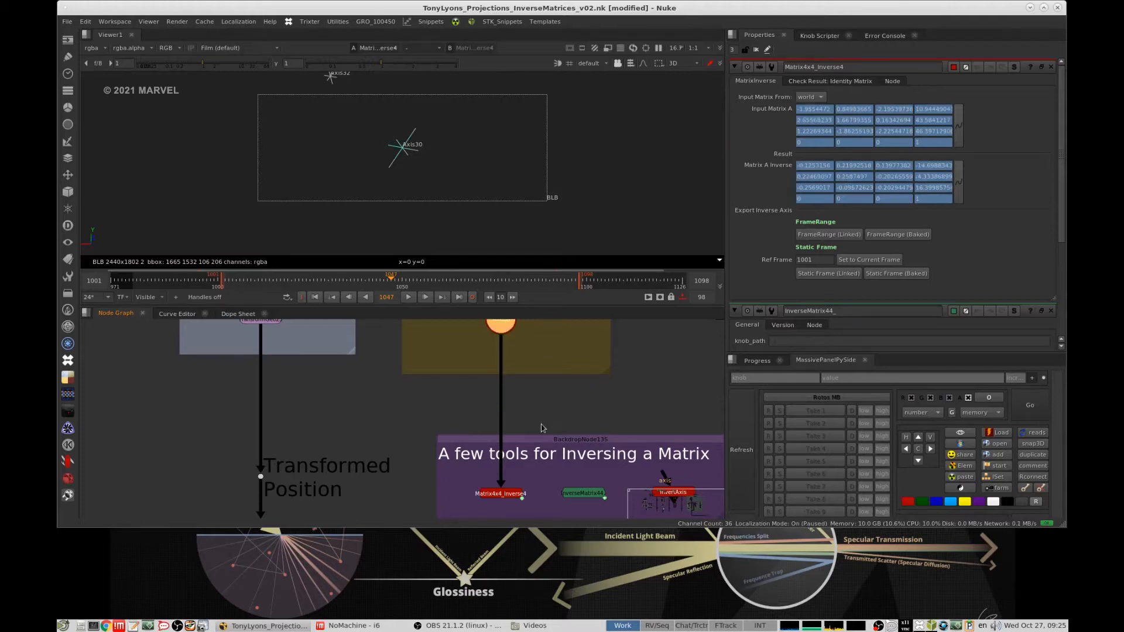
- Trace Axis30 down to Matrix4x4_Inverse4 and inspect its Matrix A Inverse values
middle_drag(546, 419, 537, 467)
click(517, 447)
click(499, 378)
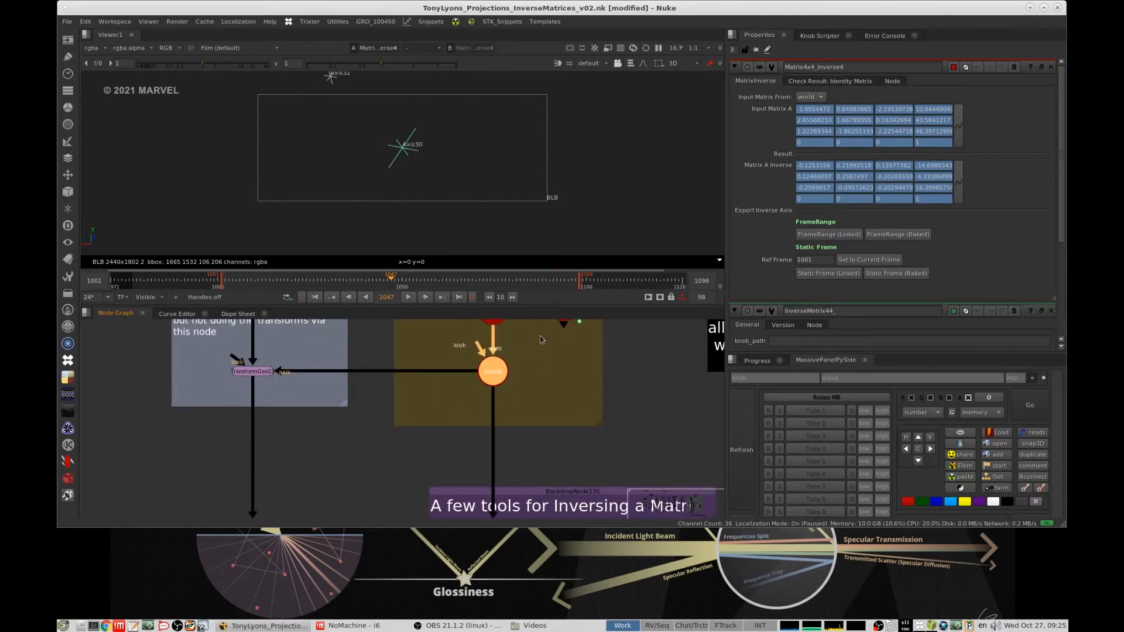
middle_drag(539, 514, 555, 388)
drag(556, 407, 460, 454)
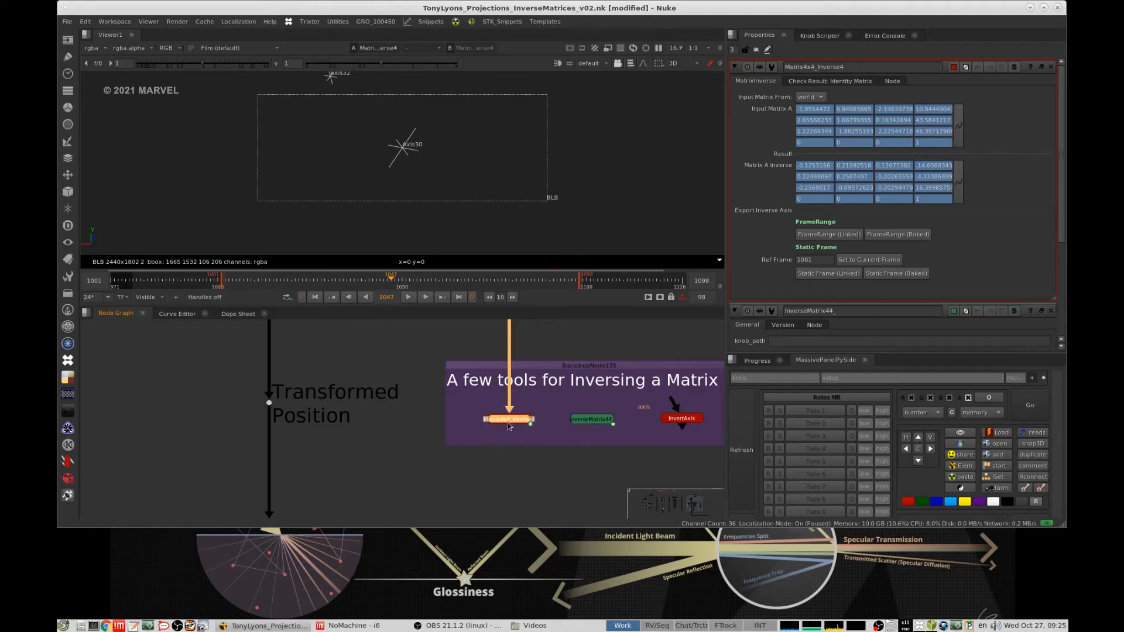
key(1)
mouse_move(830, 166)
mouse_down()
mouse_move(796, 171)
mouse_move(844, 177)
mouse_move(842, 166)
mouse_up()
click(859, 176)
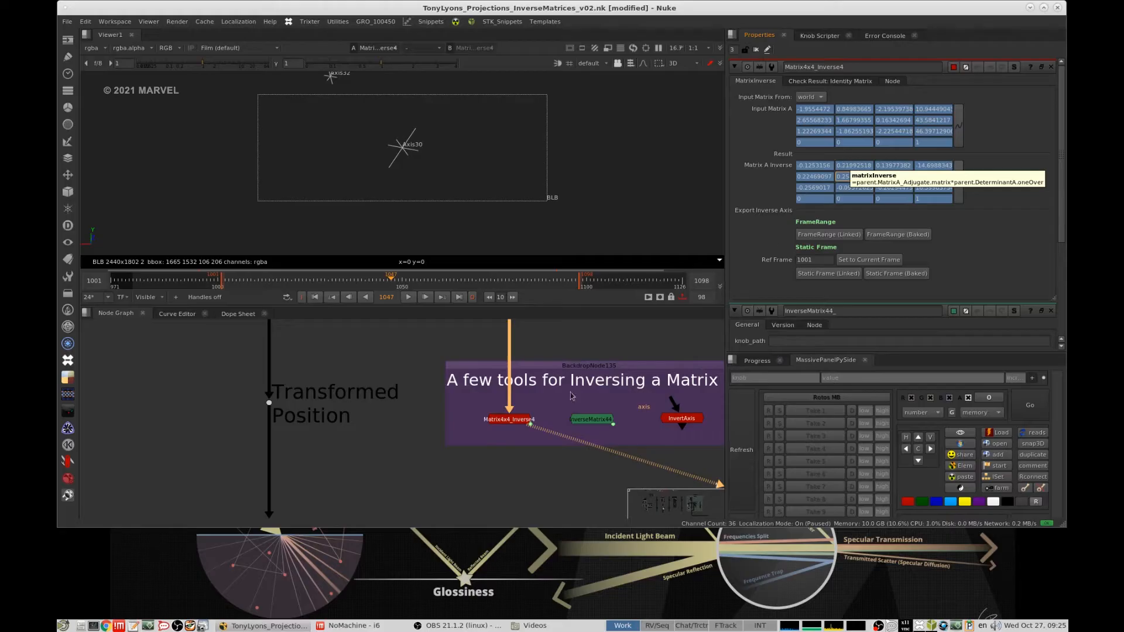
- Export a baked static-frame inverse axis from Matrix4x4_Inverse4 at reference frame 1001
middle_drag(536, 437, 566, 382)
click(548, 366)
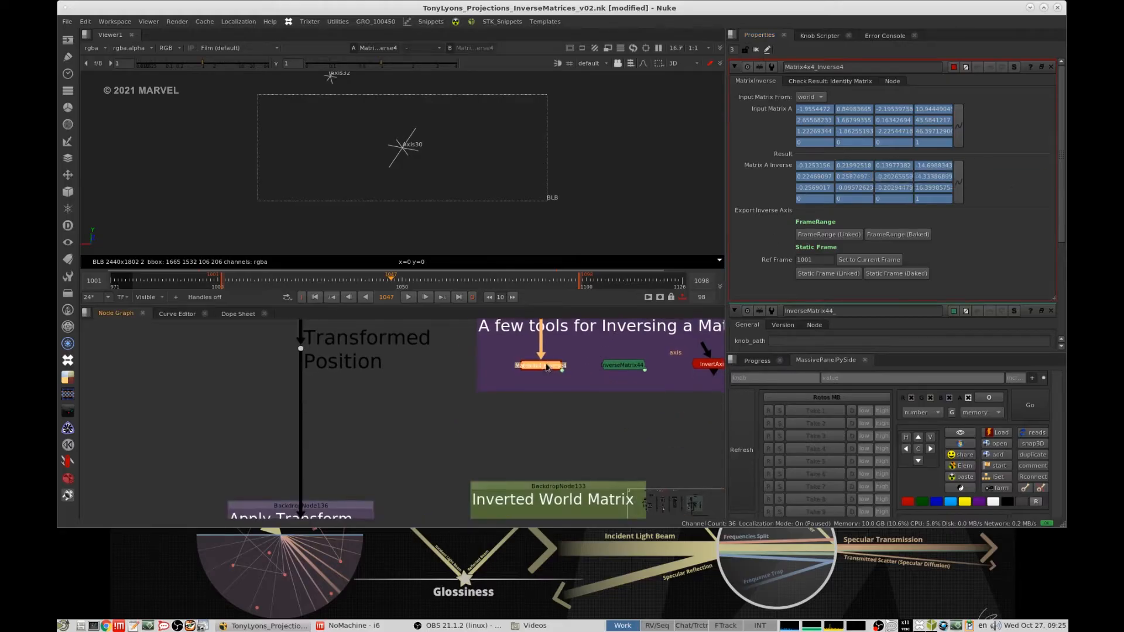
click(896, 274)
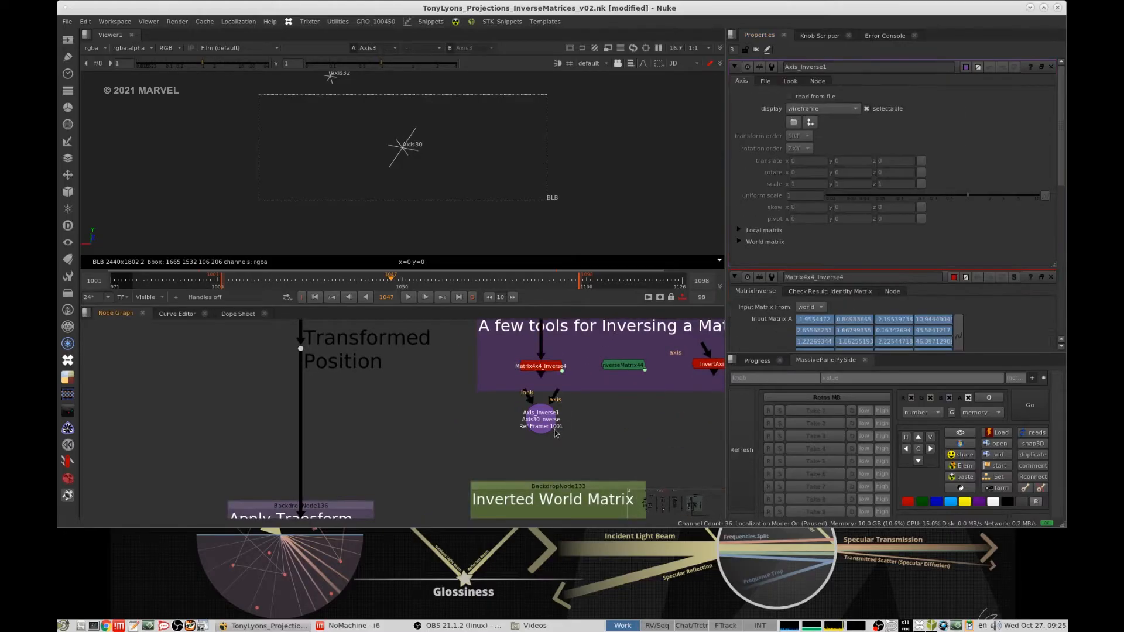
- Compare the exported inverse axis with the one in the Inverted World Matrix group, and delete the exported copy
scroll(580, 428, down, 2)
middle_drag(580, 428, 591, 396)
scroll(602, 394, up, 1)
click(607, 394)
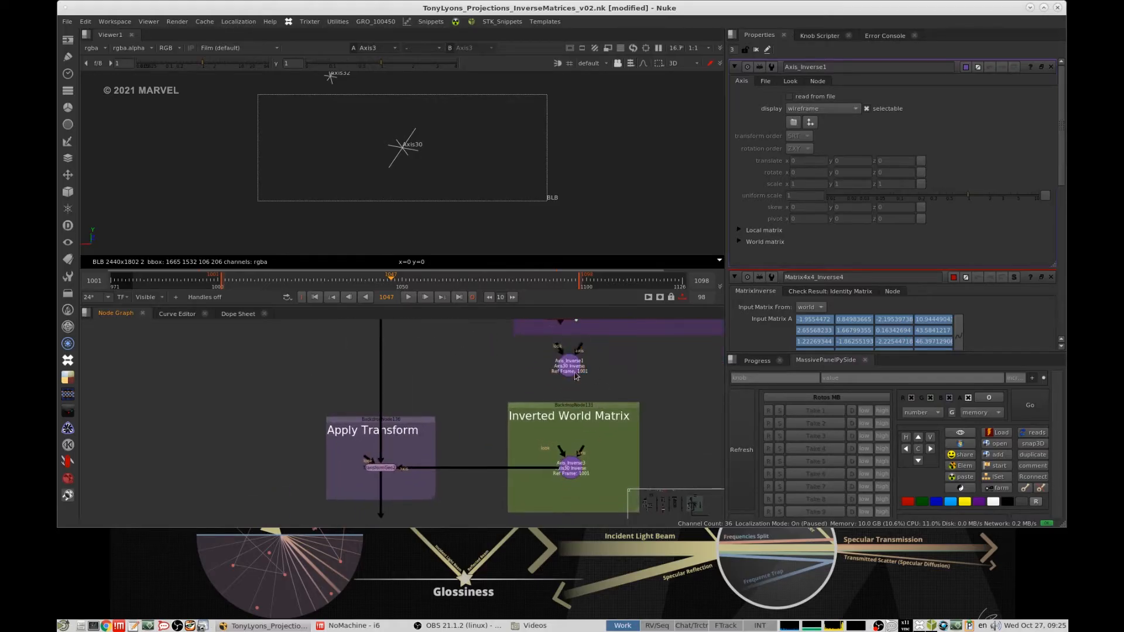
click(574, 366)
key(Delete)
- Open the properties of Axis_Inverse3 in the Inverted World Matrix group and expand its local and world matrices to compare them
scroll(585, 469, up, 2)
scroll(591, 451, down, 2)
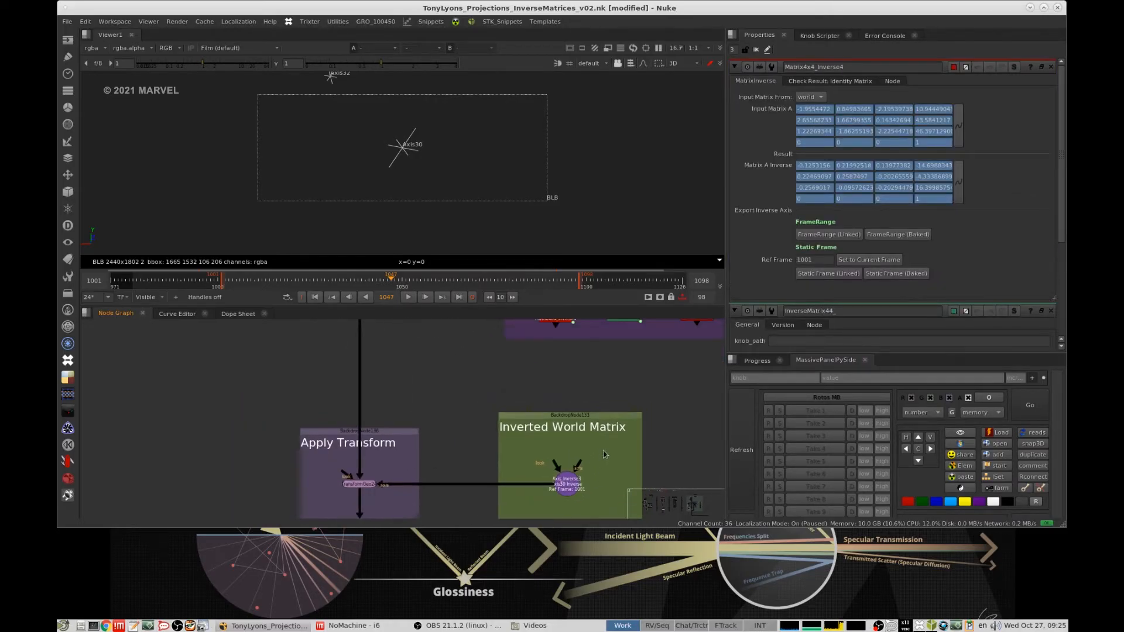
scroll(592, 431, up, 2)
double_click(556, 459)
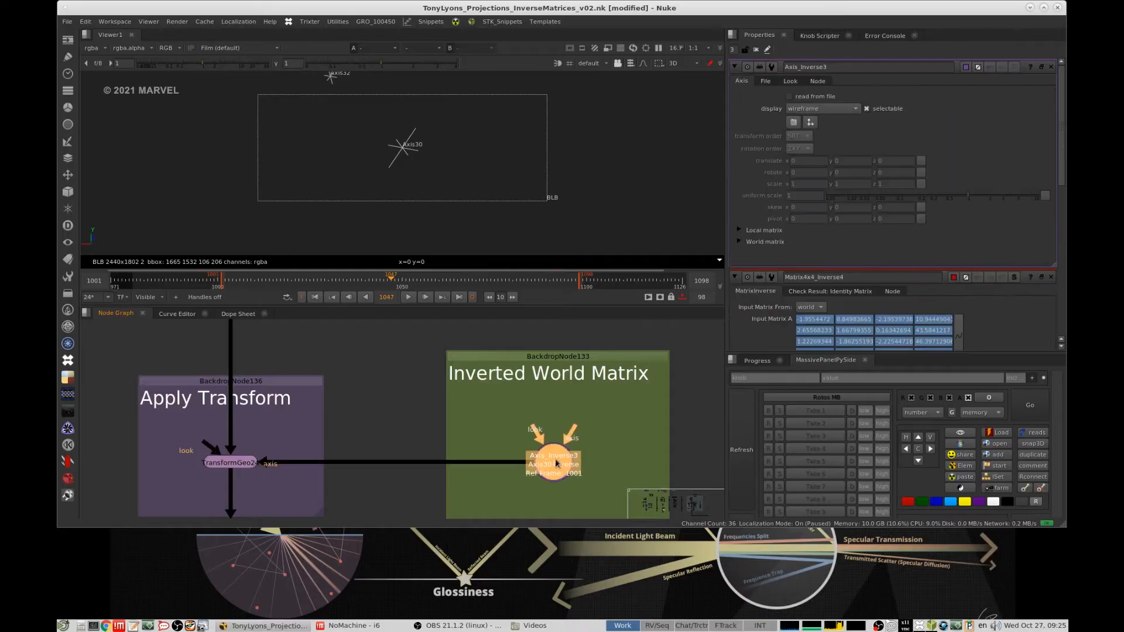
scroll(593, 424, down, 2)
click(740, 230)
click(739, 298)
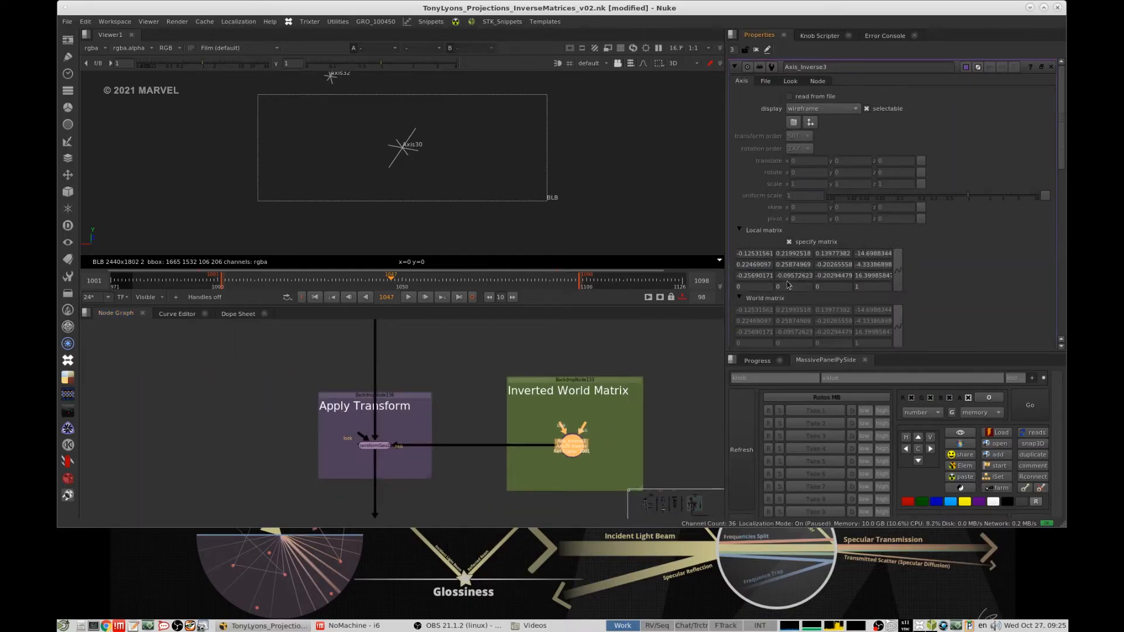
drag(1062, 163, 1063, 186)
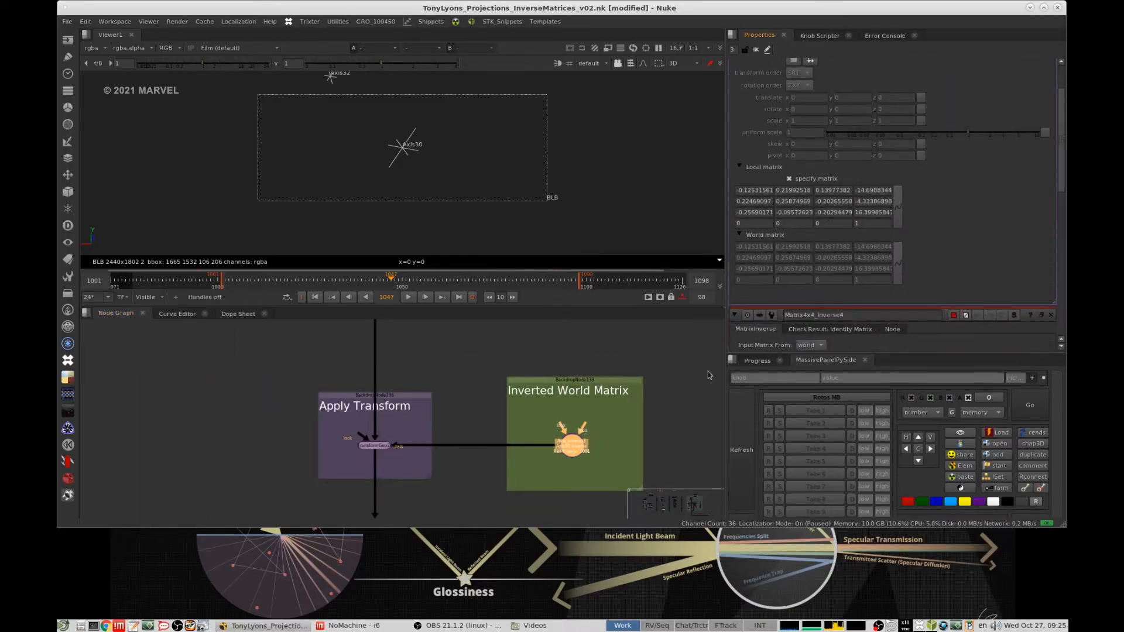
middle_drag(640, 410, 565, 430)
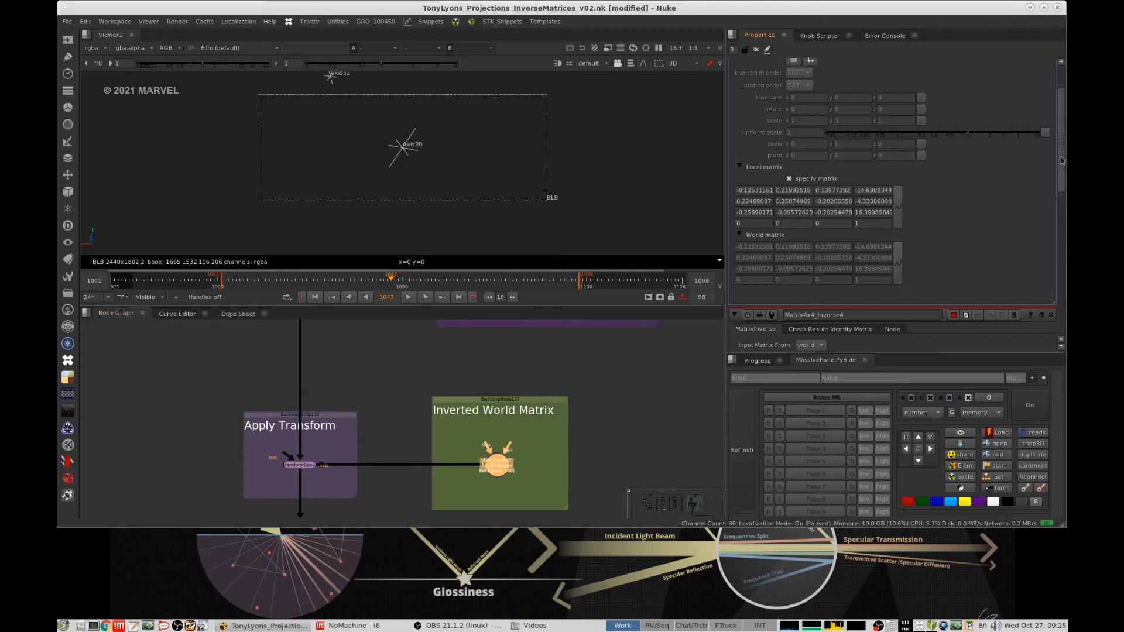
drag(1062, 161, 1061, 138)
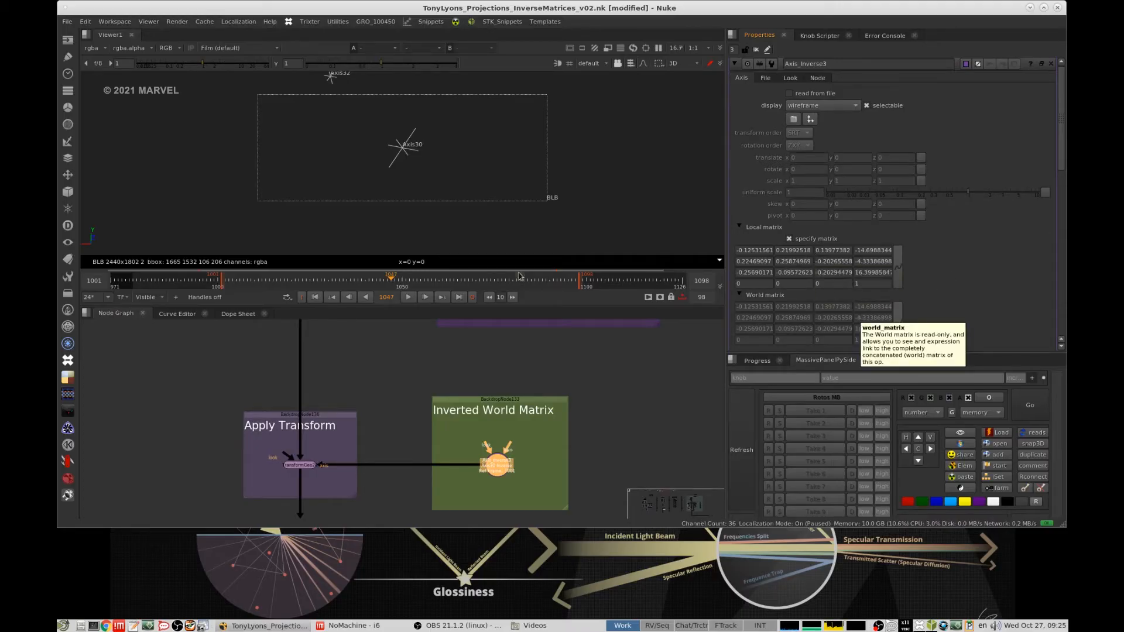
- Bring the properties of Matrix4x4_Inverse4 back above those of Axis_Inverse3
scroll(493, 484, up, 5)
click(557, 418)
scroll(562, 409, down, 5)
middle_drag(548, 419, 524, 562)
double_click(506, 418)
- Compare the geometry in the viewer at the transform nodes before and after the inverted world matrix
middle_drag(615, 453, 633, 338)
drag(612, 413, 496, 473)
key(1)
middle_drag(408, 380, 487, 473)
scroll(490, 409, down, 3)
drag(439, 417, 489, 375)
key(1)
middle_drag(487, 482, 499, 391)
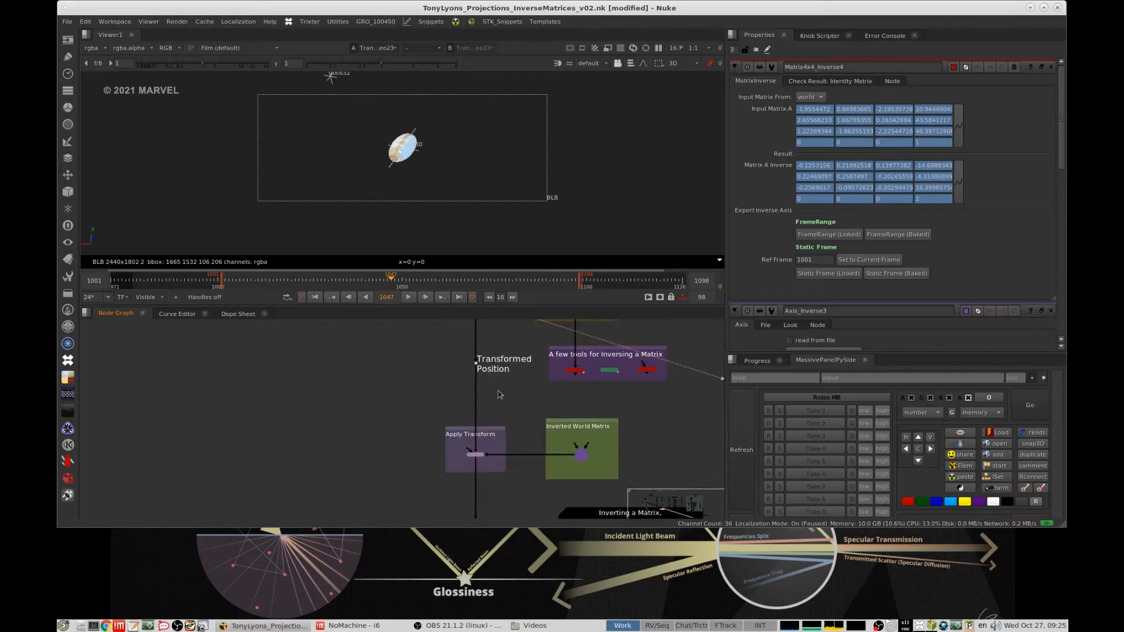
- View the Apply Transform node fed by Axis_Inverse3 and frame the geometry and axes in the 3D viewer
drag(410, 439, 515, 473)
key(1)
click(617, 192)
key(f)
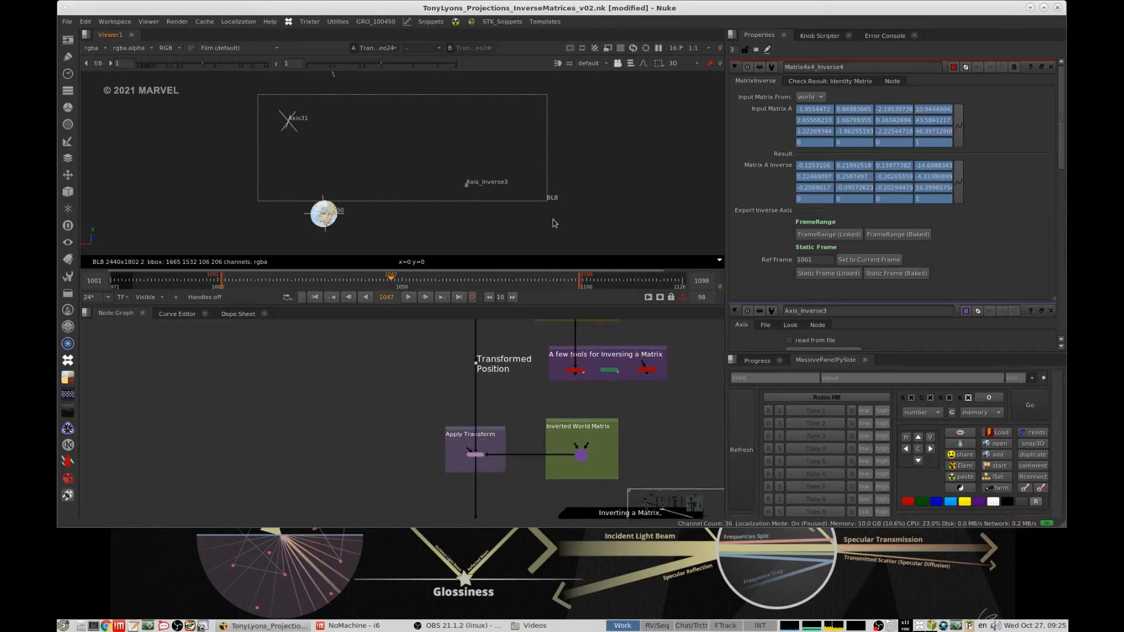
middle_drag(363, 226, 472, 184)
key(f)
middle_drag(381, 206, 499, 151)
scroll(504, 161, up, 3)
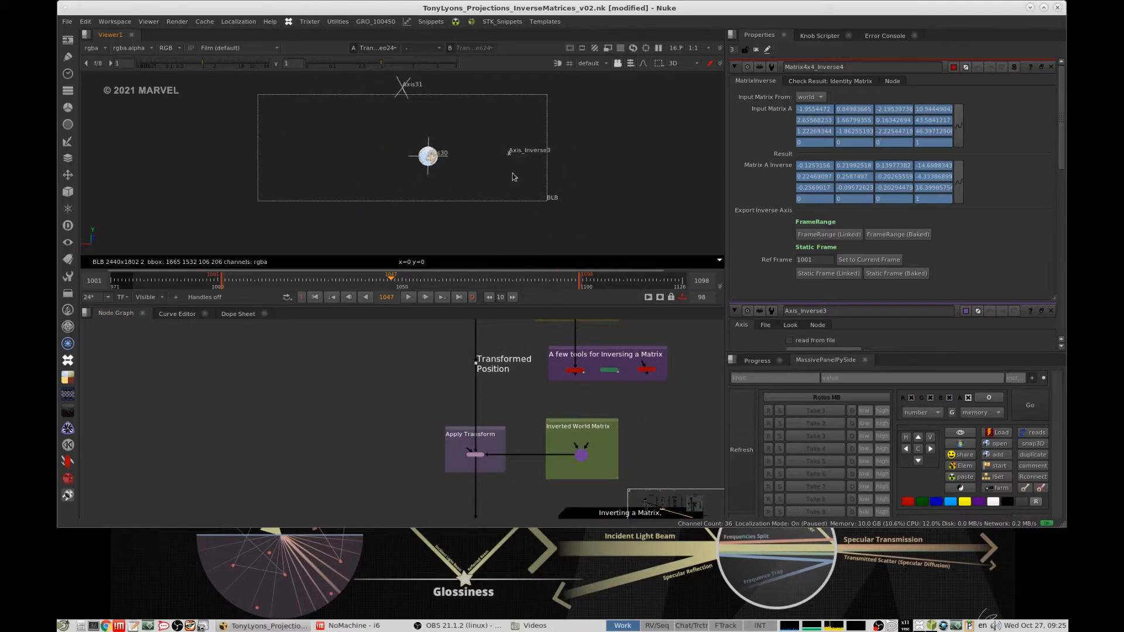
scroll(534, 408, down, 5)
scroll(535, 409, up, 10)
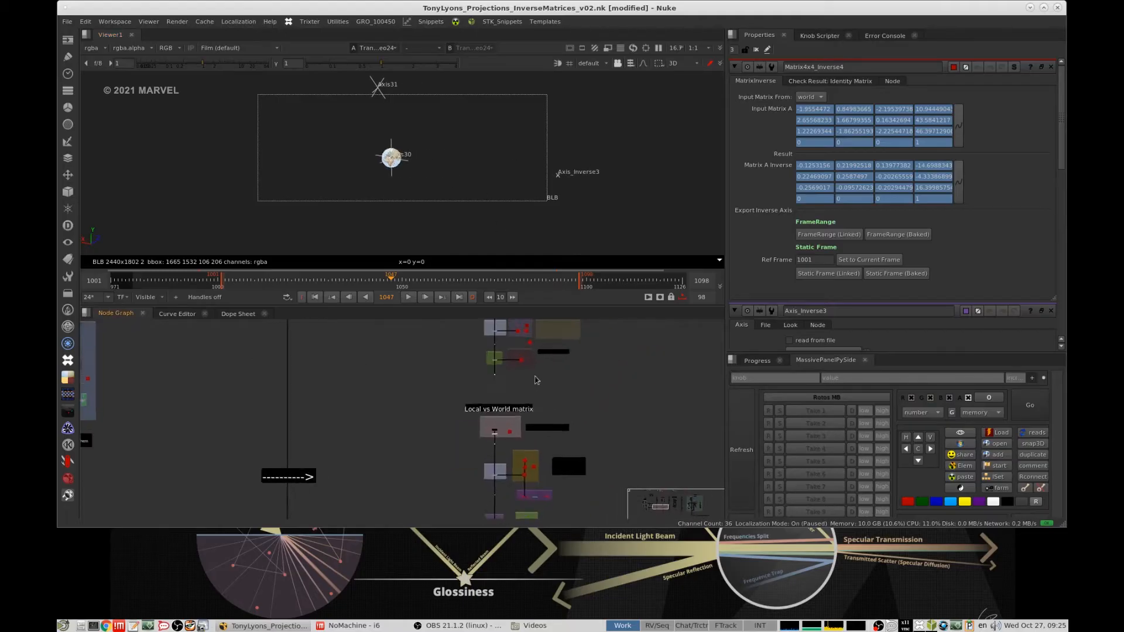
- Open the properties of Axis27 in the manual inversion group and examine its translate, rotate and scale values
scroll(538, 400, down, 8)
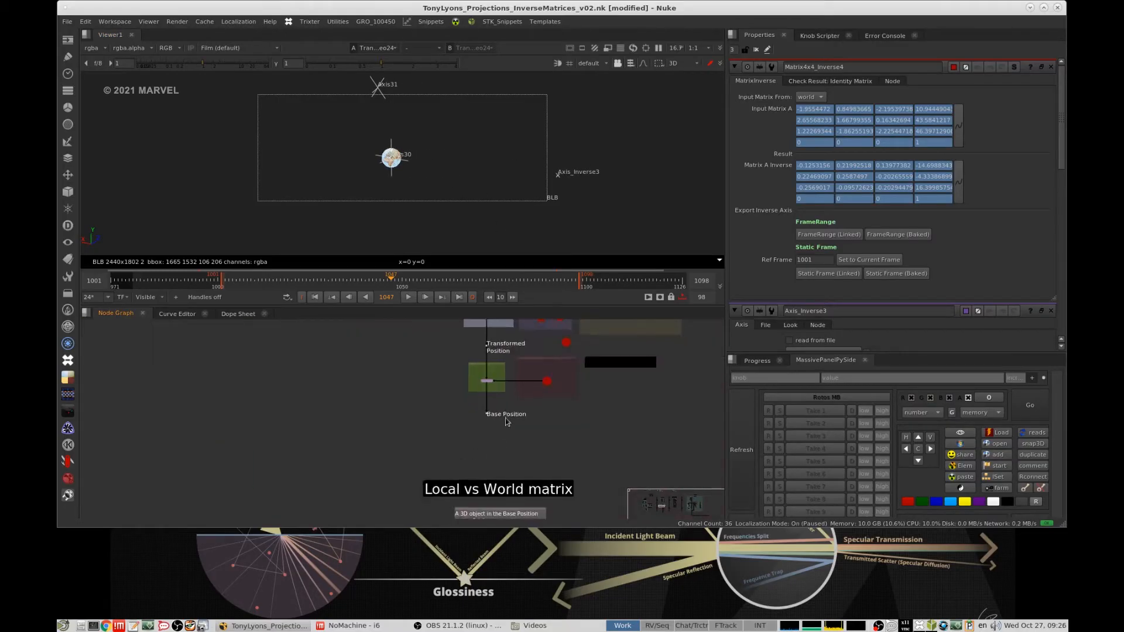
middle_drag(507, 422, 531, 437)
scroll(541, 417, up, 5)
double_click(578, 420)
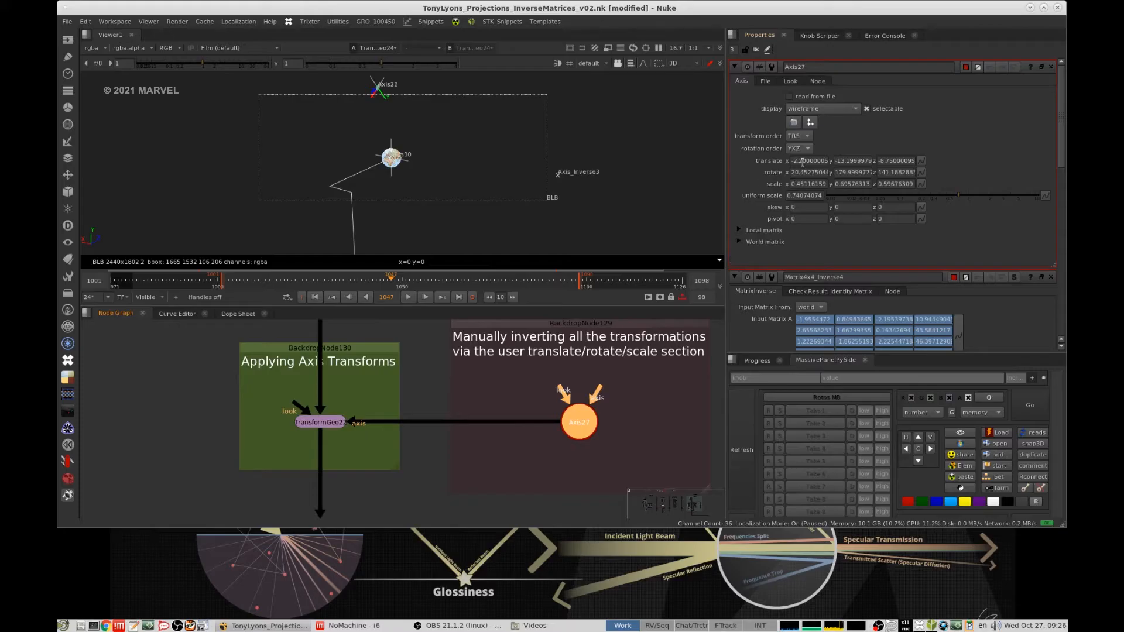
drag(803, 162, 832, 162)
drag(845, 162, 882, 171)
drag(797, 183, 874, 186)
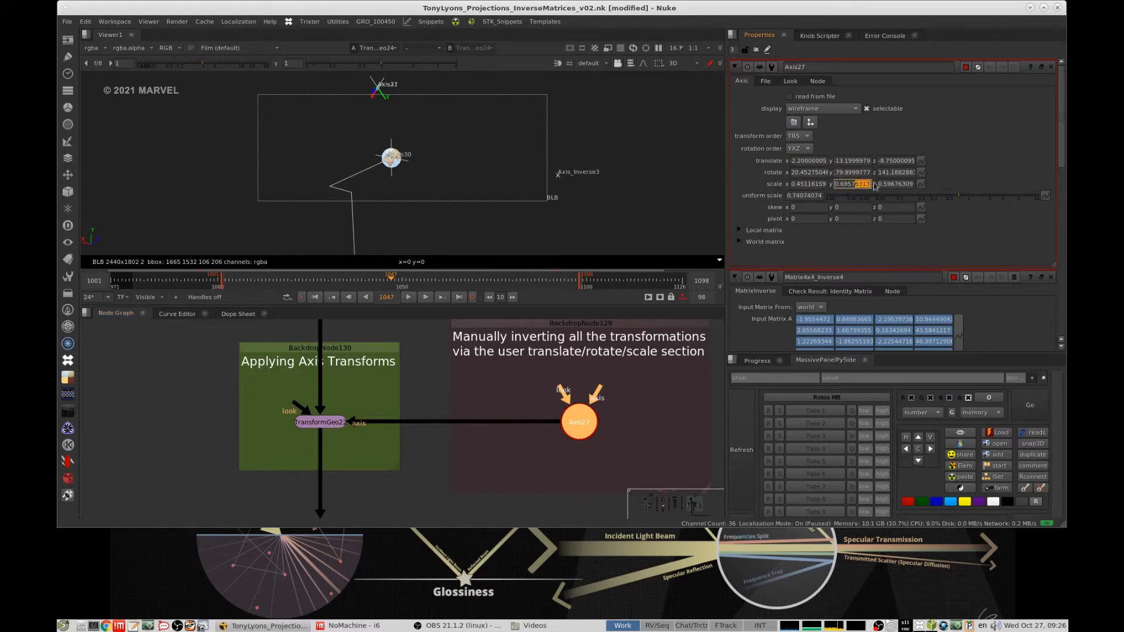
- Open the properties of Axis_Inverse3 in the Inverted World Matrix group and examine its local matrix values
scroll(585, 430, down, 10)
middle_drag(606, 509, 606, 383)
scroll(609, 448, up, 2)
middle_drag(609, 449, 598, 406)
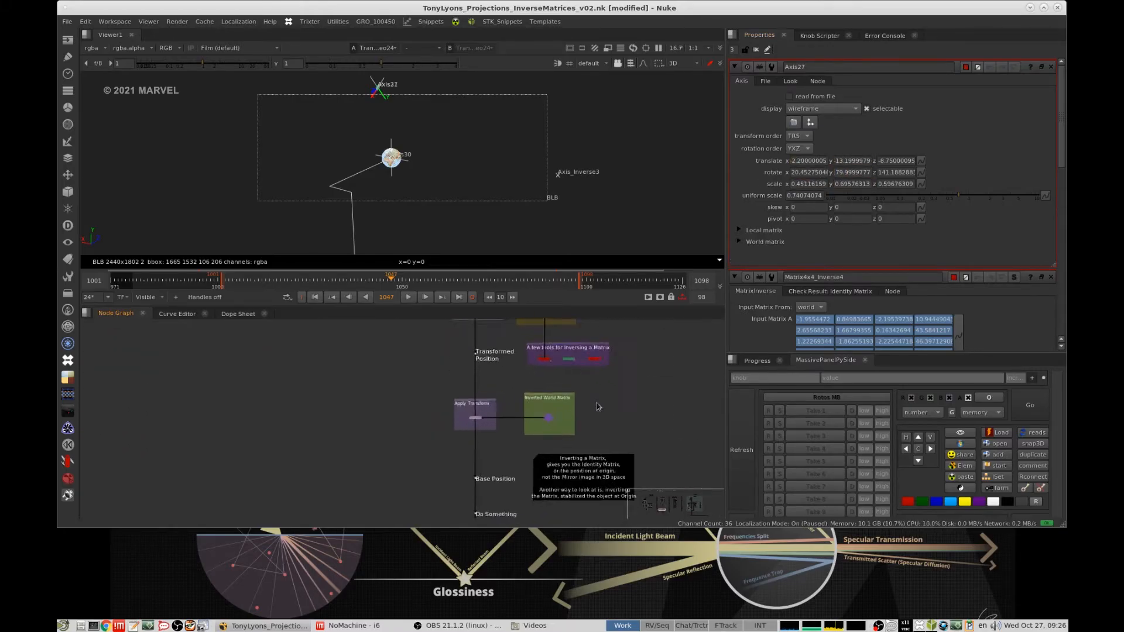
scroll(556, 418, up, 4)
double_click(549, 418)
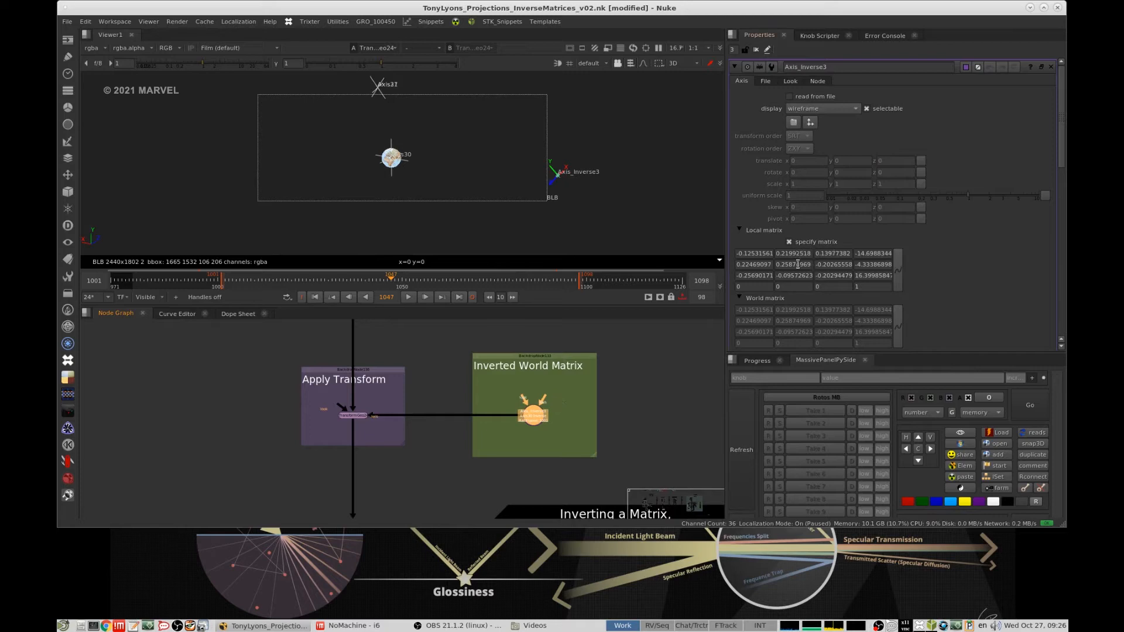
drag(783, 254, 814, 256)
drag(783, 265, 859, 264)
drag(824, 254, 852, 264)
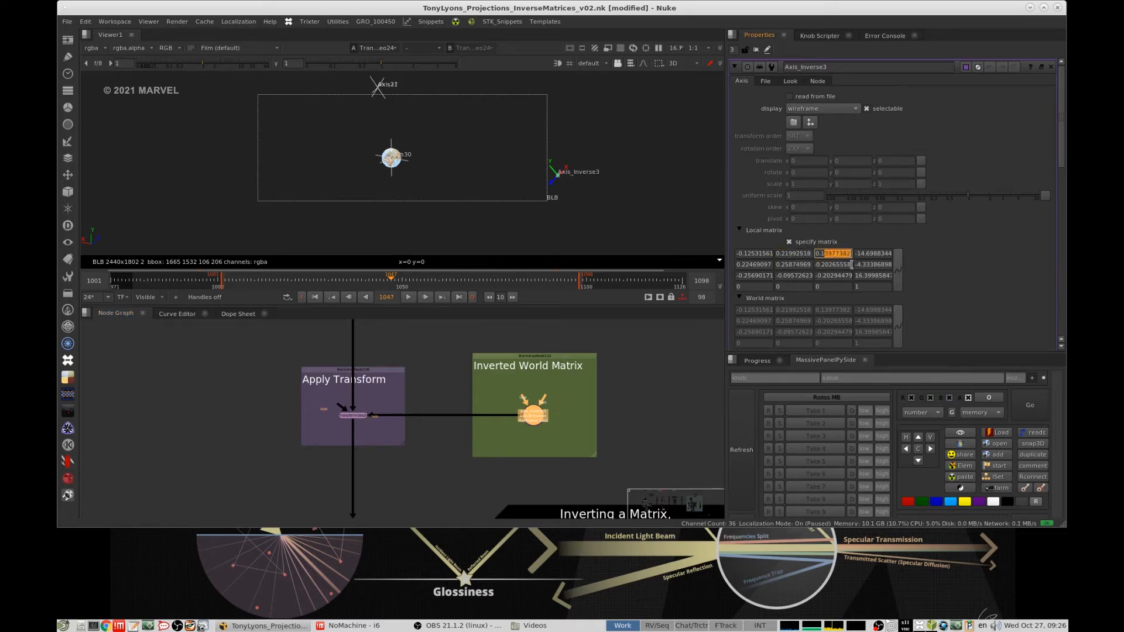
- Select the Apply Transform node fed by Axis_Inverse3 and close all open node properties
click(416, 449)
middle_drag(445, 354, 418, 502)
middle_drag(489, 412, 573, 272)
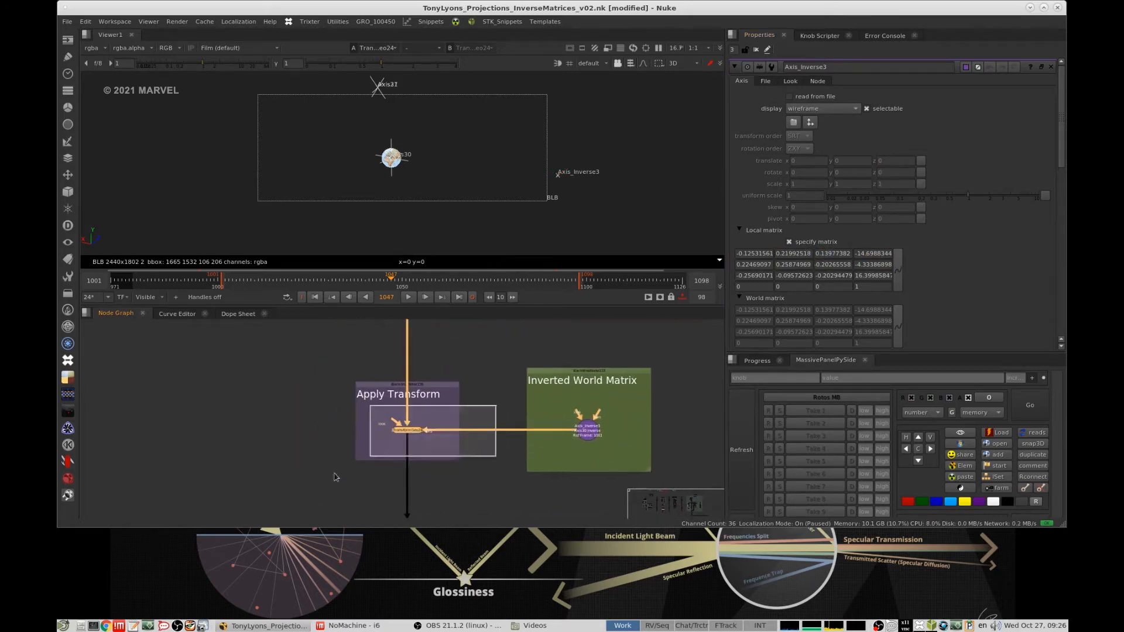
click(755, 50)
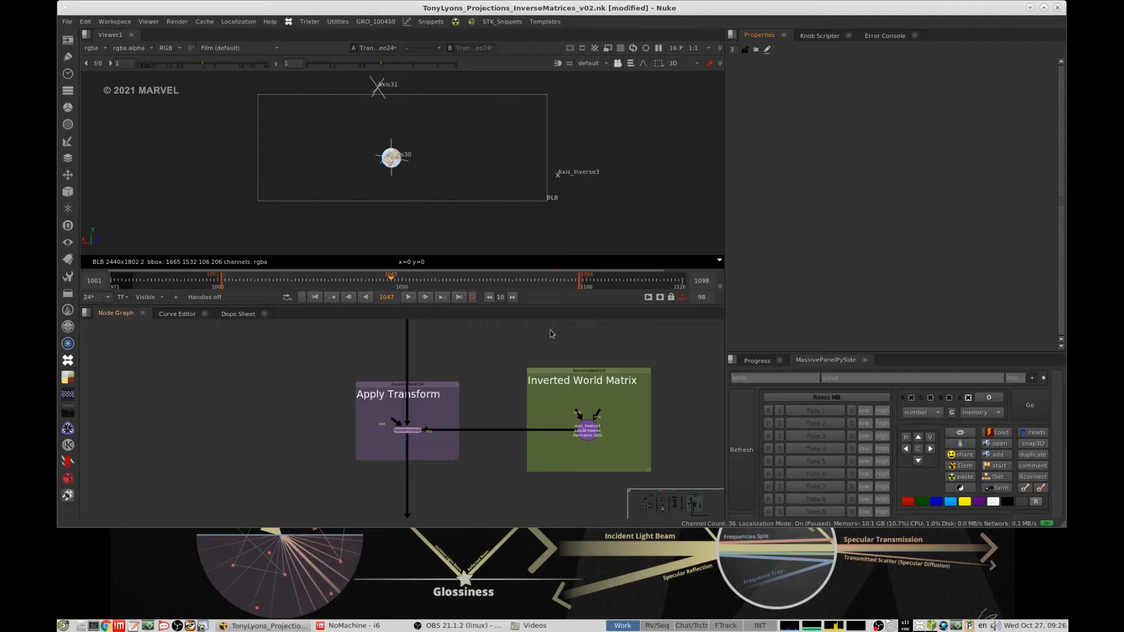
- View the Dot below the base position in the 2D Track Example
scroll(520, 392, down, 8)
middle_drag(519, 392, 563, 508)
scroll(534, 384, up, 4)
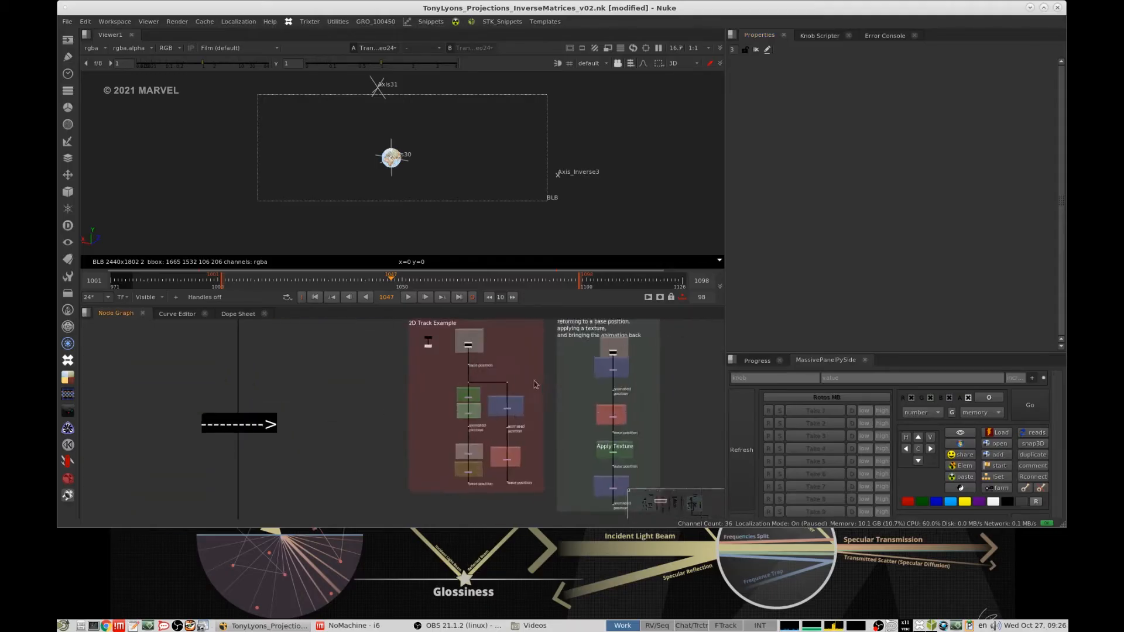
scroll(474, 386, up, 4)
click(543, 375)
key(1)
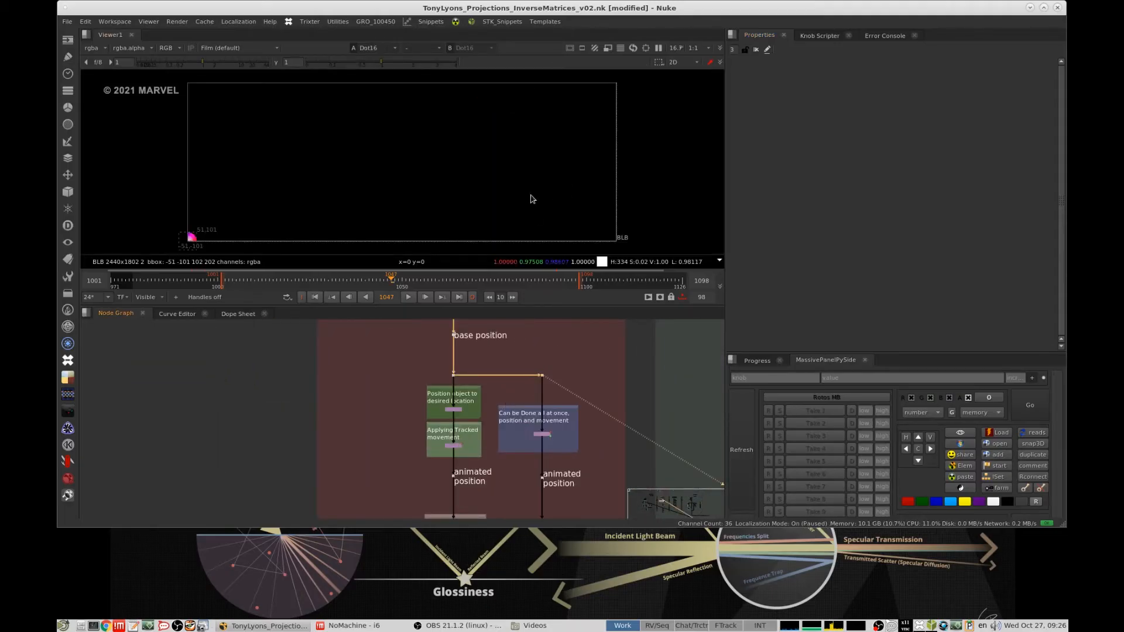
middle_drag(443, 189, 478, 156)
- View the combined position and movement transform, followed by the Reversed Position + Movement transform, in the 2D Track Example
drag(630, 419, 506, 462)
key(1)
middle_drag(603, 170, 578, 147)
scroll(604, 166, down, 2)
middle_drag(586, 502, 602, 367)
drag(609, 398, 533, 437)
key(1)
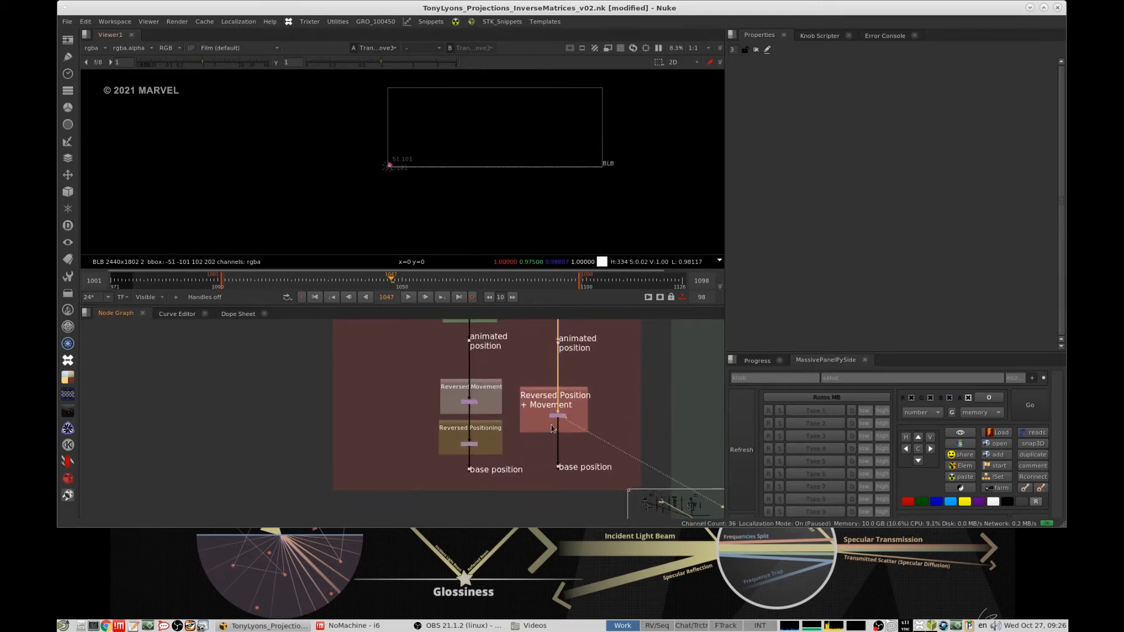
- Return to the Local vs World matrix section, read the note on inverting a matrix and select the Base Position dot beside it
scroll(620, 409, down, 8)
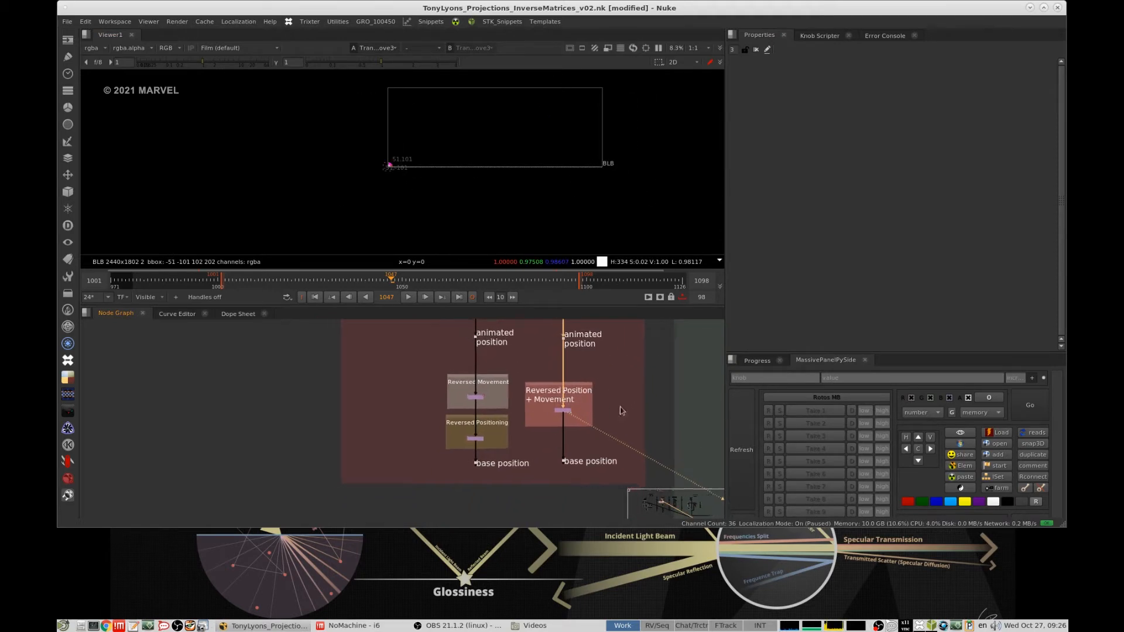
mouse_move(576, 501)
middle_down()
mouse_move(537, 377)
mouse_move(575, 426)
mouse_move(558, 505)
middle_up()
scroll(620, 375, up, 6)
scroll(577, 405, down, 3)
middle_drag(575, 395, 566, 329)
scroll(574, 356, up, 4)
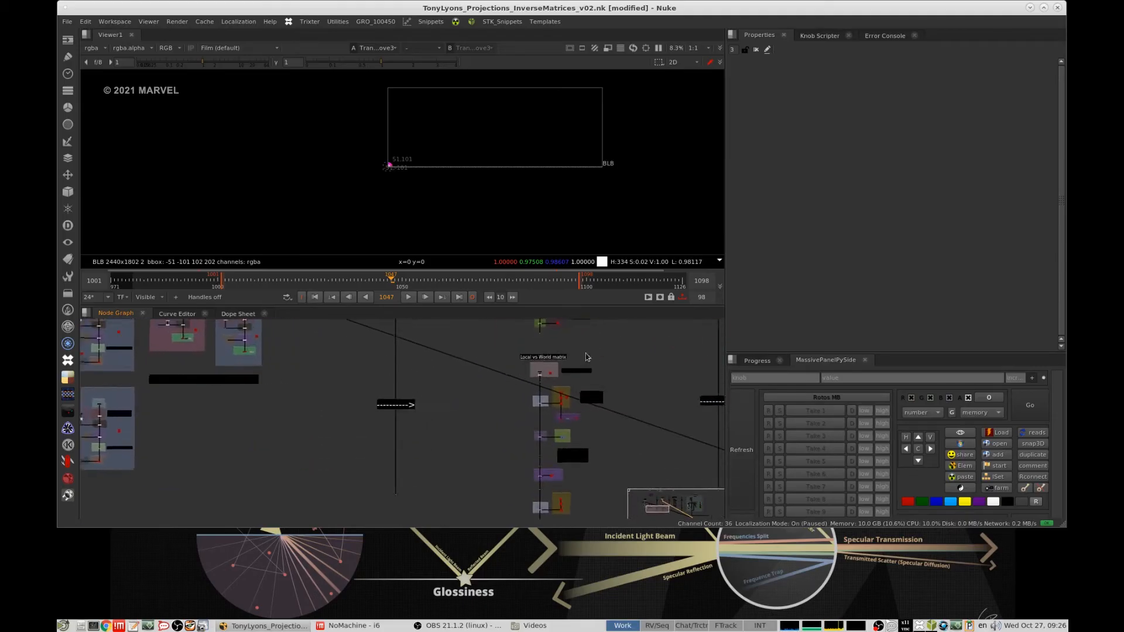
middle_drag(550, 454, 531, 397)
scroll(570, 373, up, 5)
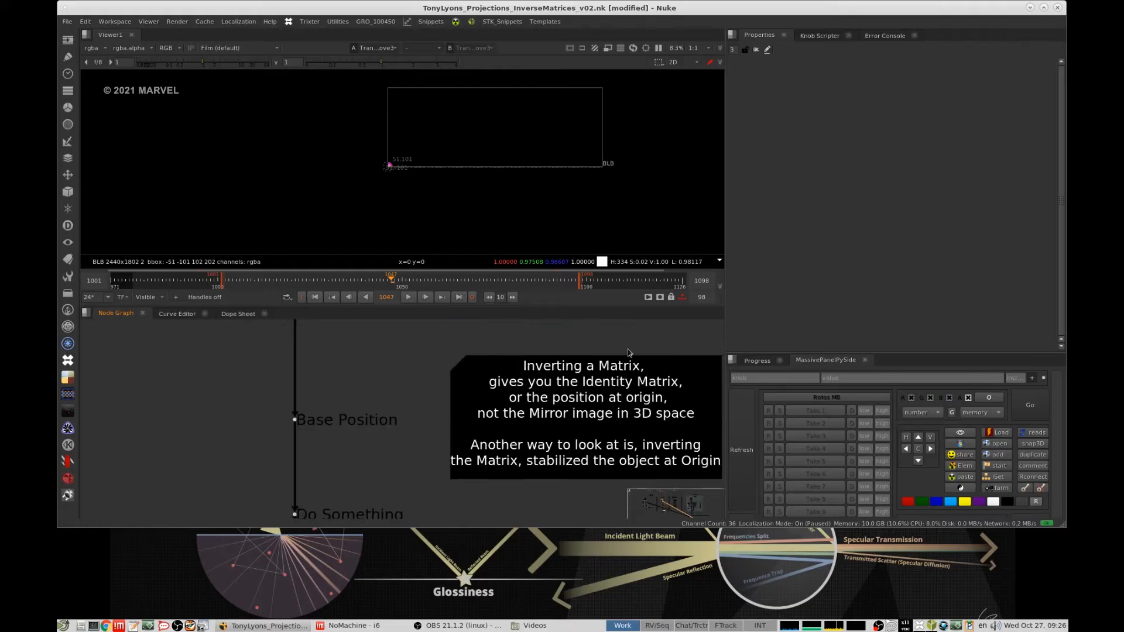
scroll(621, 364, down, 4)
middle_drag(576, 368, 578, 375)
scroll(577, 375, up, 1)
click(430, 401)
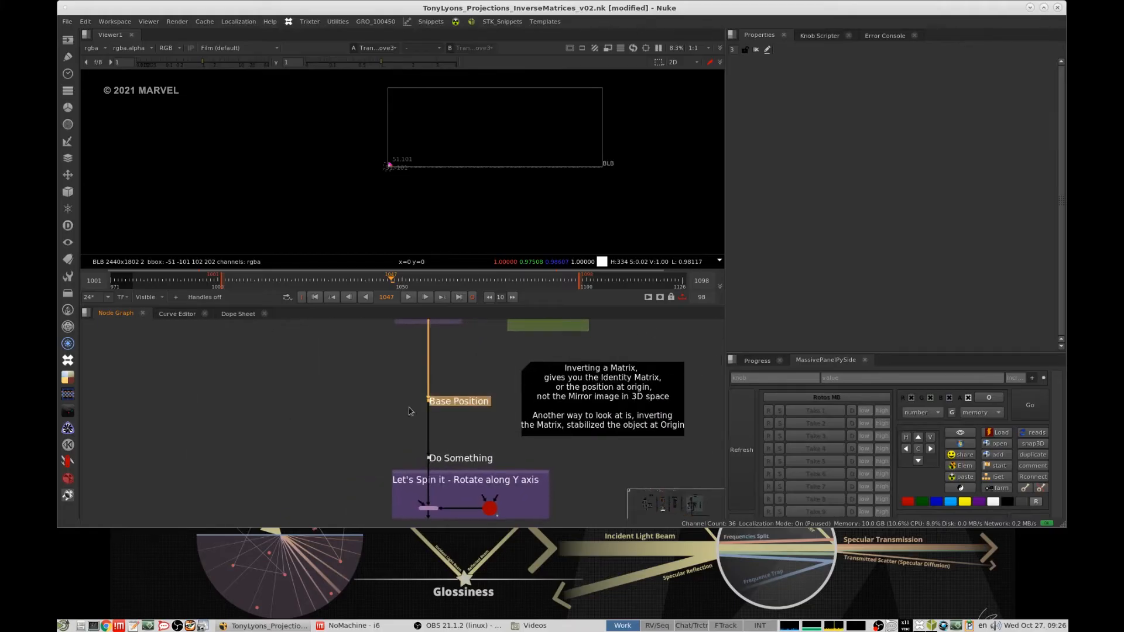
- View the Apply Transform node fed by the stacked axes in the Local vs World matrix section
scroll(419, 404, down, 6)
middle_drag(464, 403, 496, 551)
middle_drag(511, 375, 514, 548)
scroll(544, 444, up, 6)
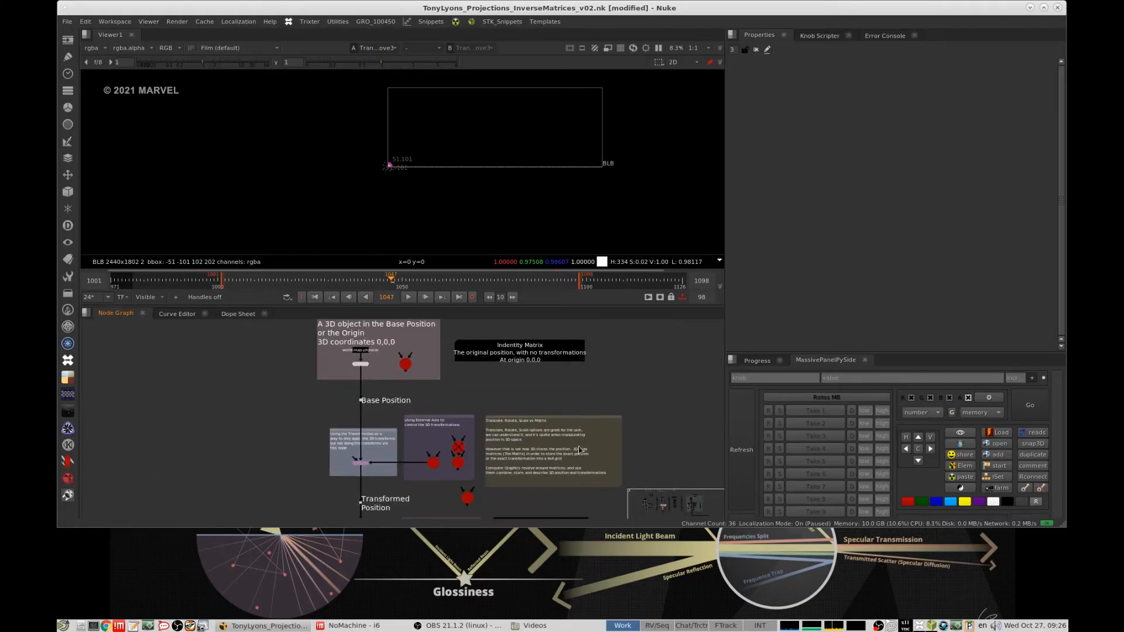
middle_drag(568, 439, 607, 383)
scroll(607, 382, down, 5)
middle_drag(554, 454, 539, 381)
scroll(497, 430, up, 5)
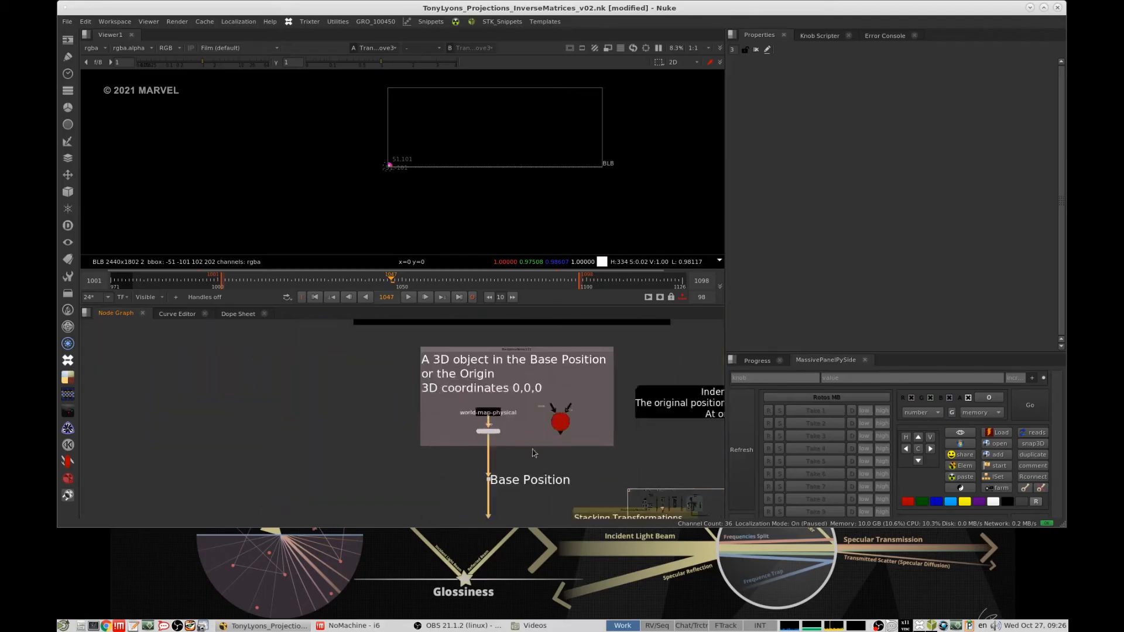
middle_drag(534, 454, 533, 336)
click(478, 394)
key(1)
- Examine the note about inverting a matrix and the neighbouring Base Position and Rotate along Y axis nodes
scroll(530, 398, down, 5)
scroll(525, 457, down, 3)
scroll(532, 409, up, 5)
middle_drag(531, 410, 586, 350)
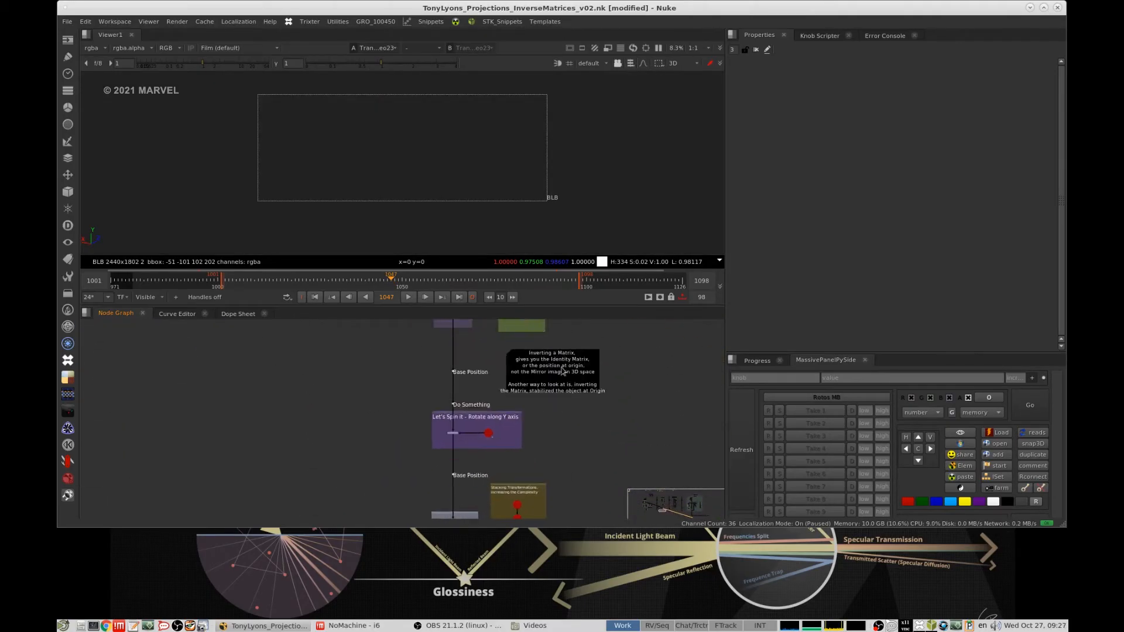
scroll(588, 350, up, 3)
click(584, 374)
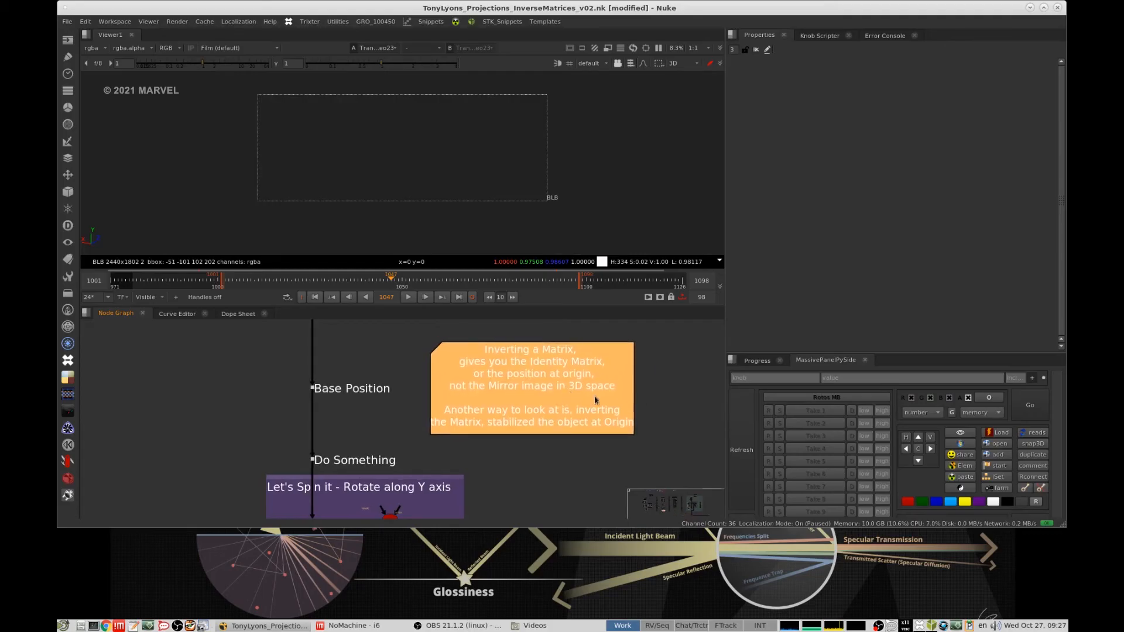
click(662, 388)
scroll(661, 375, down, 3)
scroll(644, 398, up, 2)
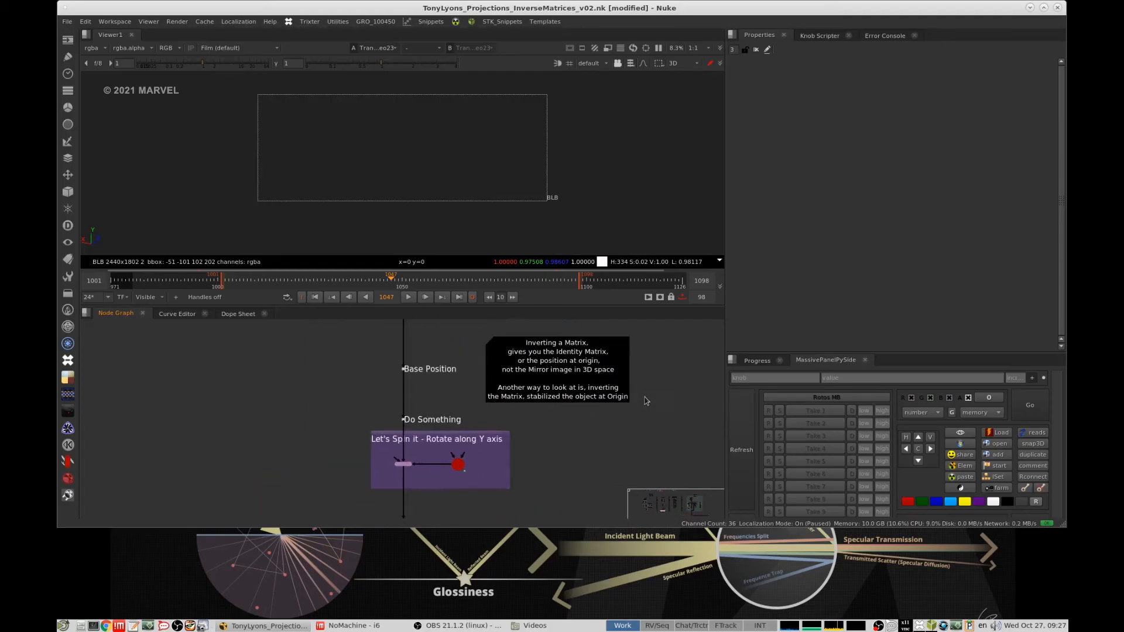
middle_drag(588, 414, 583, 401)
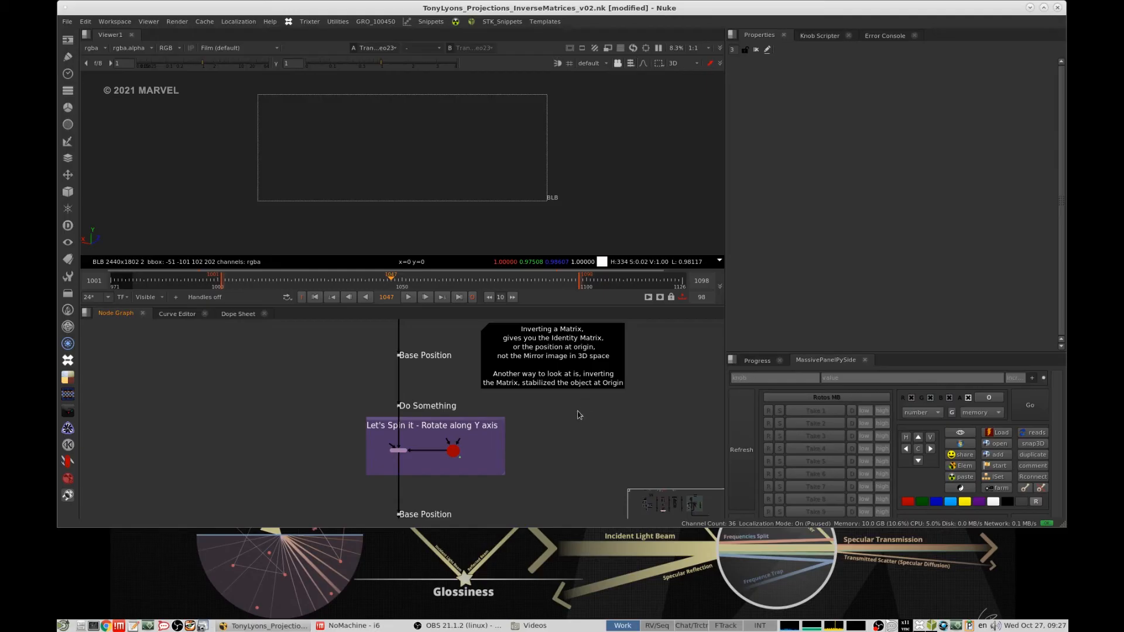
- View the Base Position dot below the sphere in the stabilizing and projecting example
scroll(558, 406, down, 5)
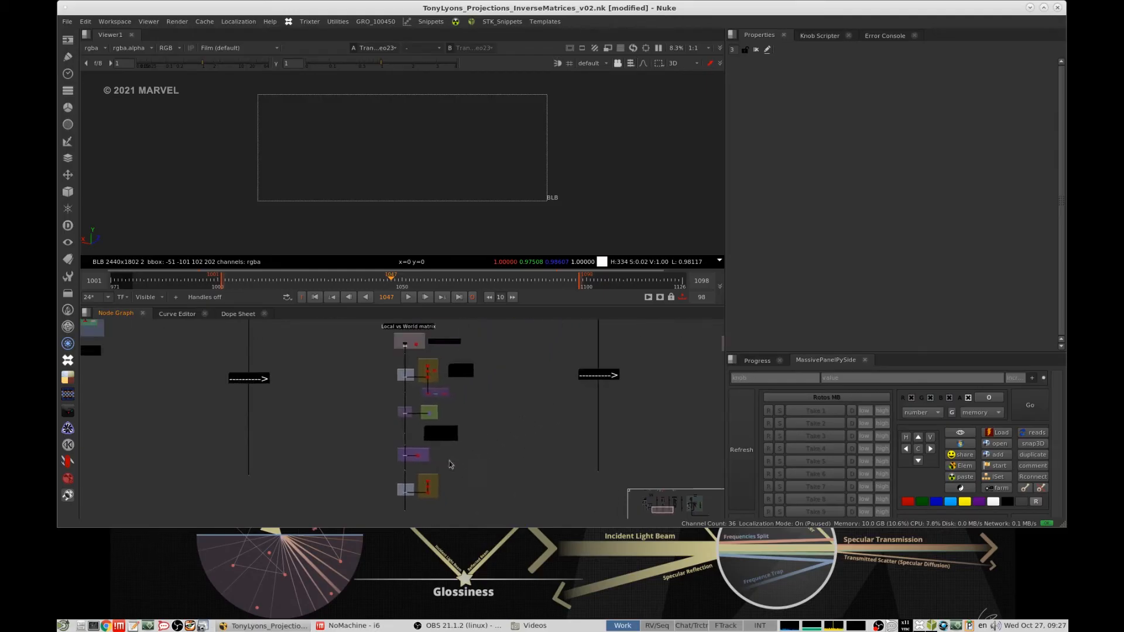
scroll(512, 445, down, 4)
middle_drag(591, 347, 555, 406)
scroll(570, 394, up, 4)
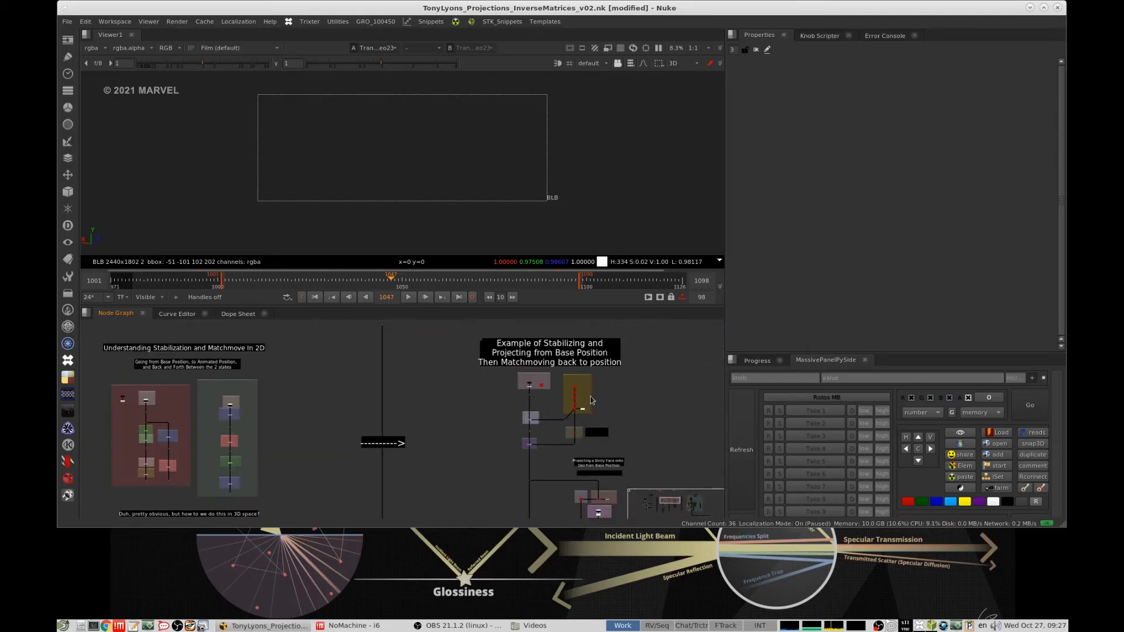
scroll(563, 389, up, 3)
scroll(506, 391, up, 5)
drag(504, 400, 453, 422)
key(1)
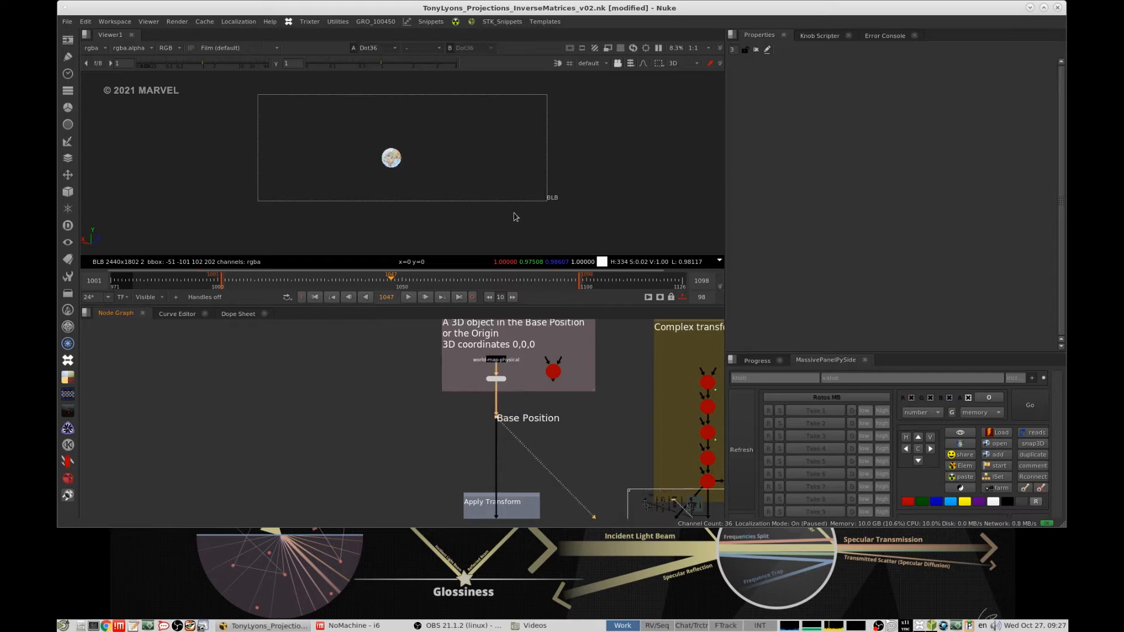
- View the first Apply Transform node of the stabilizing example and play its animation
middle_drag(660, 409, 605, 337)
middle_drag(513, 444, 525, 417)
drag(539, 412, 409, 454)
key(1)
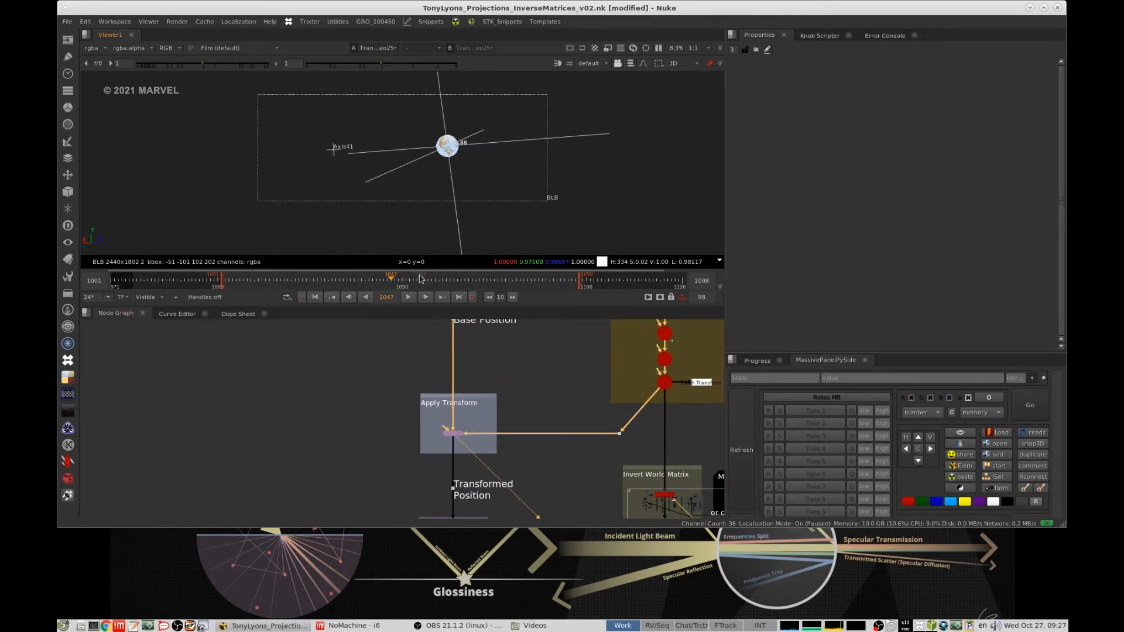
click(408, 297)
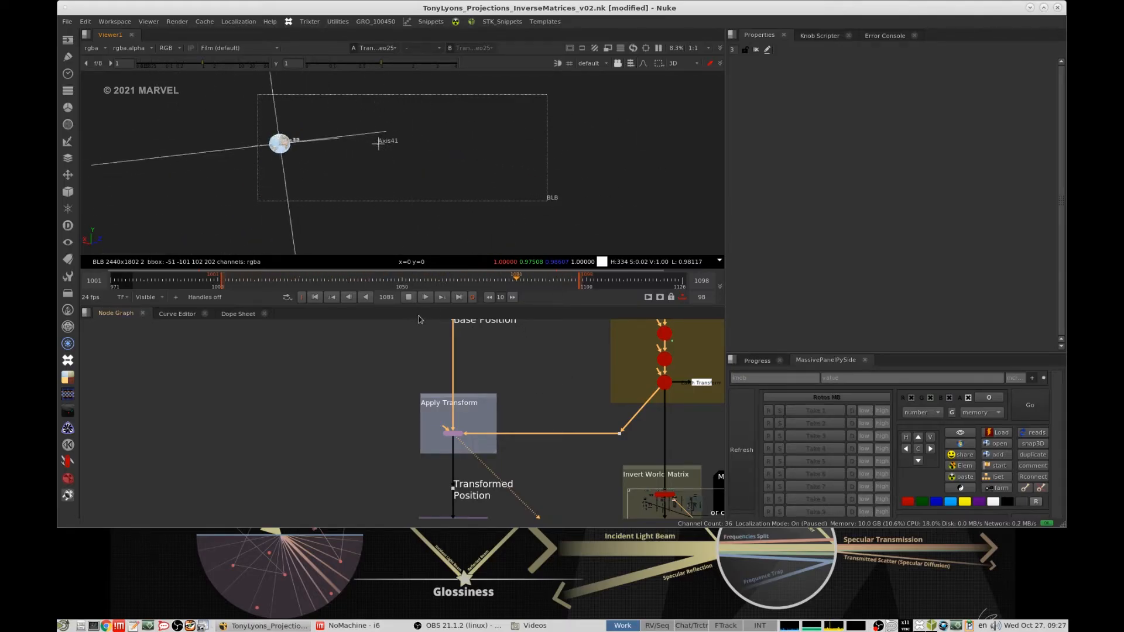
- Examine the chain of axes in the Complex transform group during playback, and stop the playback
middle_drag(518, 350, 410, 374)
scroll(573, 363, up, 3)
middle_drag(573, 363, 532, 429)
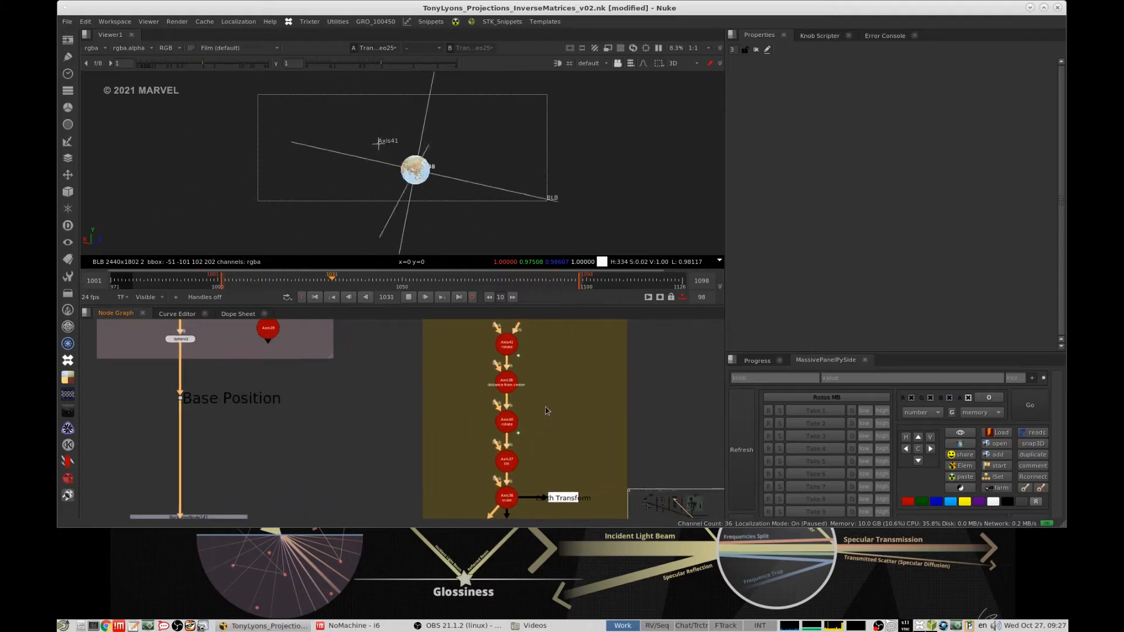
click(550, 408)
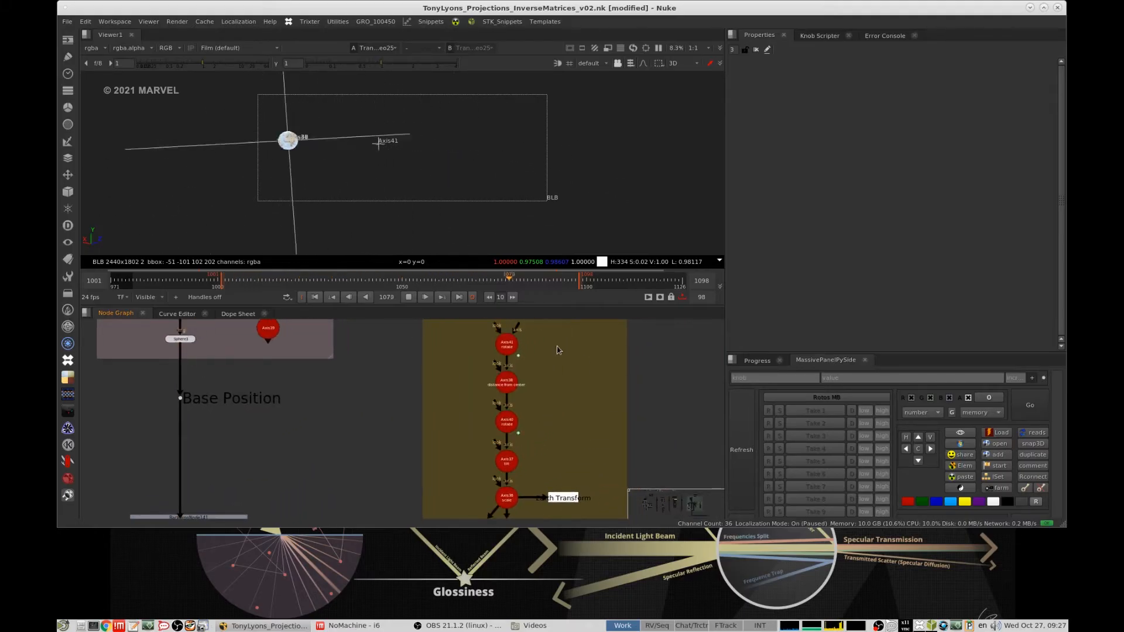
click(407, 299)
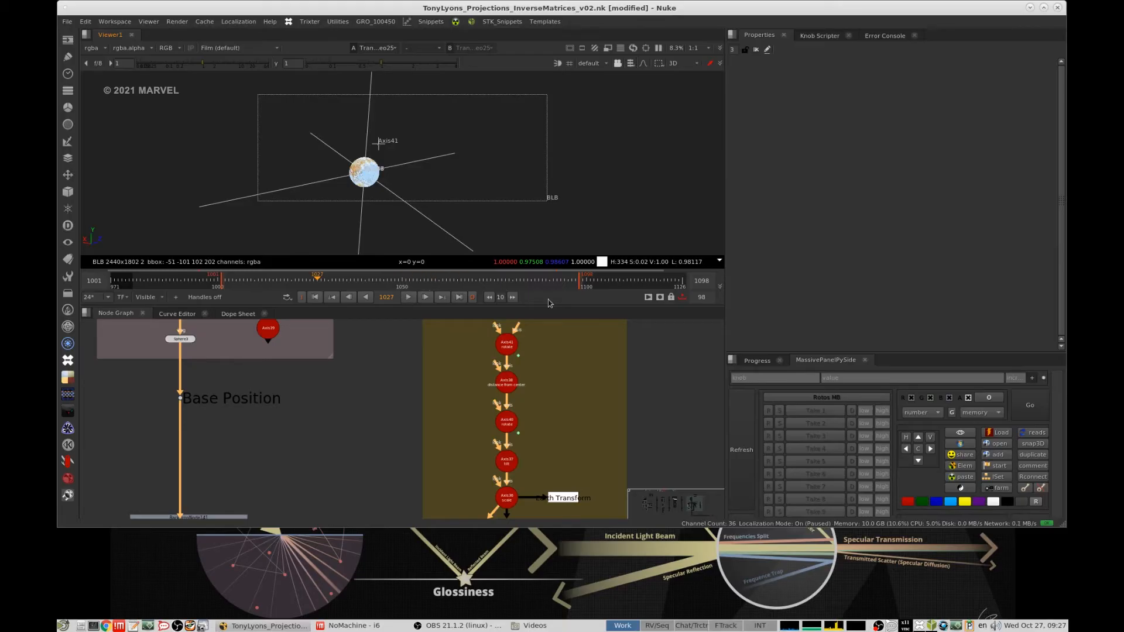
- View Matrix4x4_Inverse2 in the Invert World Matrix group and open its properties
scroll(507, 426, down, 3)
mouse_move(506, 426)
middle_down()
mouse_move(546, 393)
mouse_move(545, 379)
middle_up()
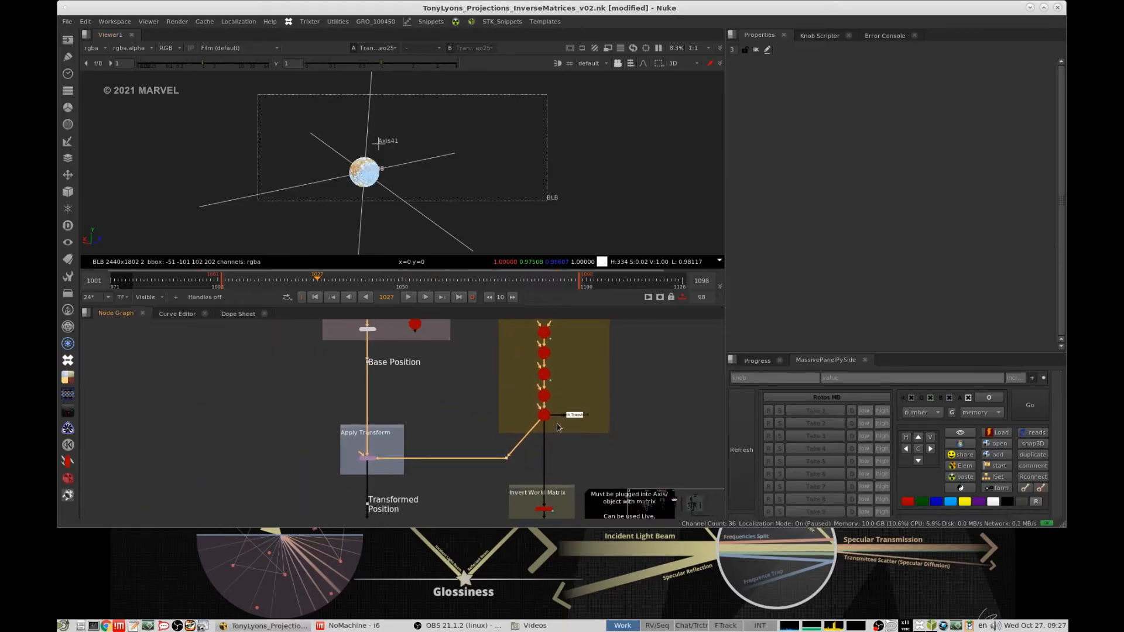
middle_drag(549, 419, 546, 375)
mouse_move(556, 454)
middle_down()
mouse_move(573, 411)
mouse_move(520, 433)
middle_up()
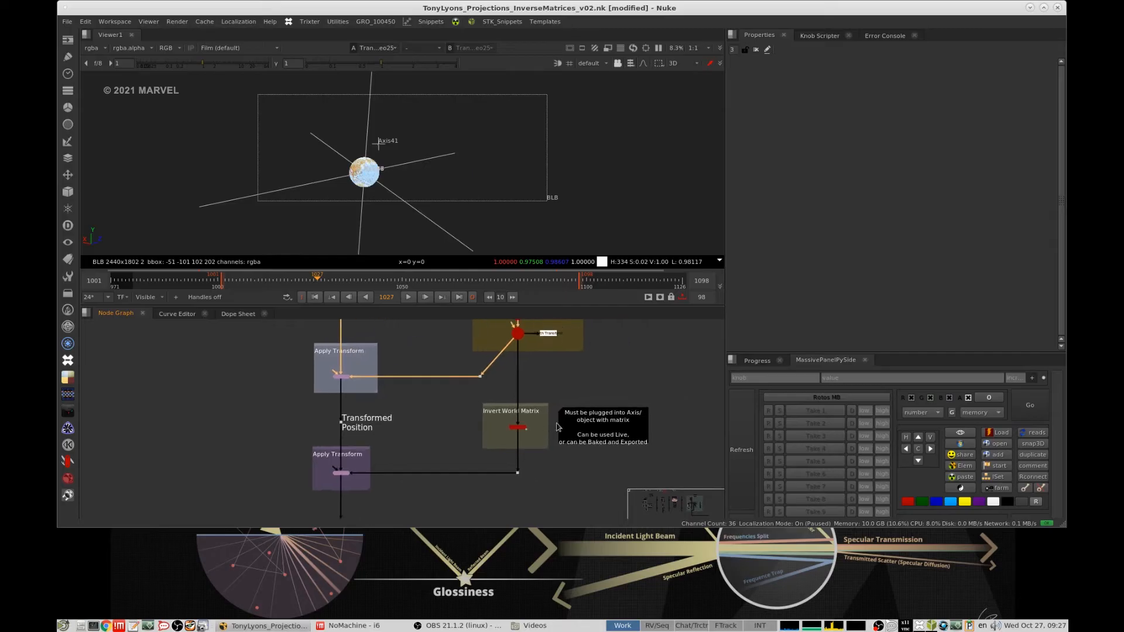
scroll(495, 435, up, 6)
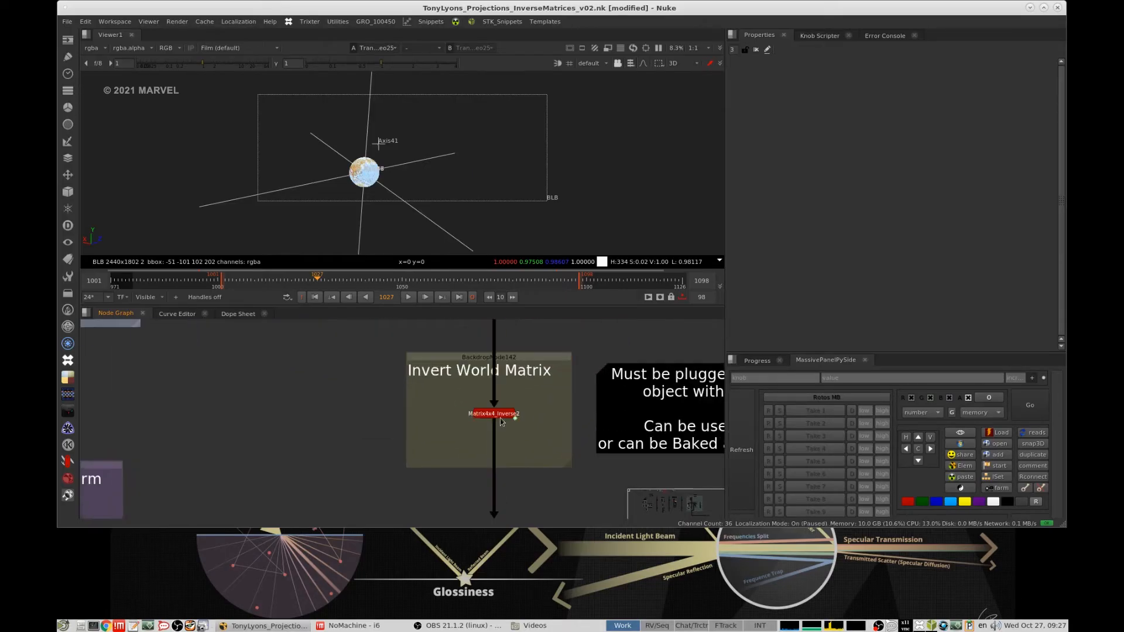
click(507, 416)
click(537, 411)
scroll(540, 400, down, 3)
drag(409, 345, 544, 420)
drag(557, 398, 450, 442)
key(1)
double_click(514, 408)
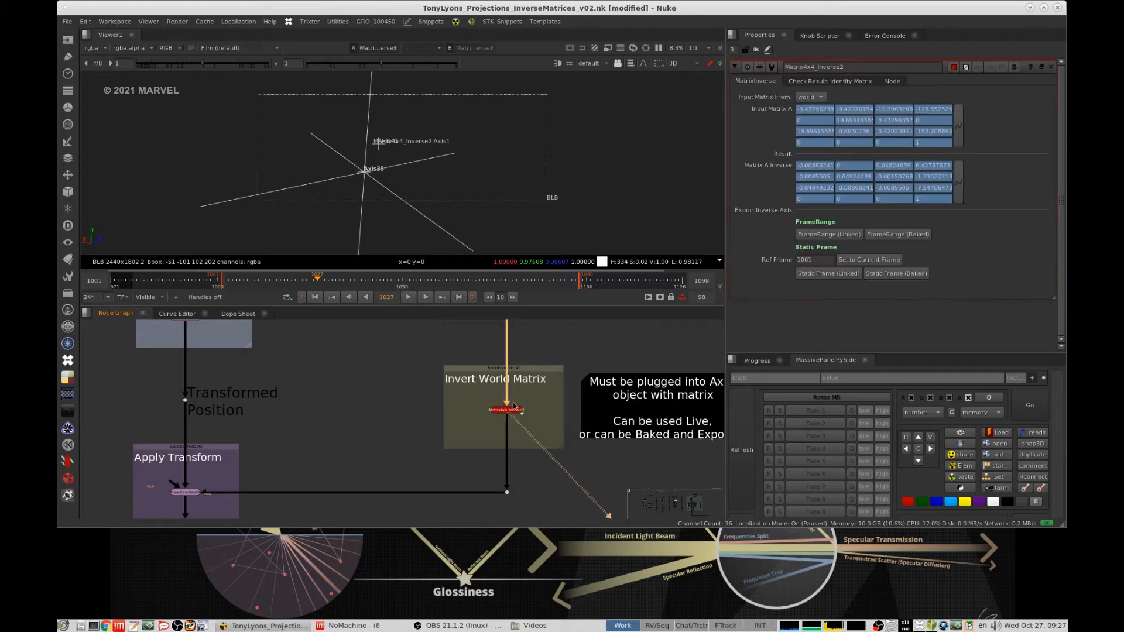
- Inspect the internal node graph of Matrix4x4_Inverse2, close it and return to the Apply Transform nodes
scroll(564, 395, down, 2)
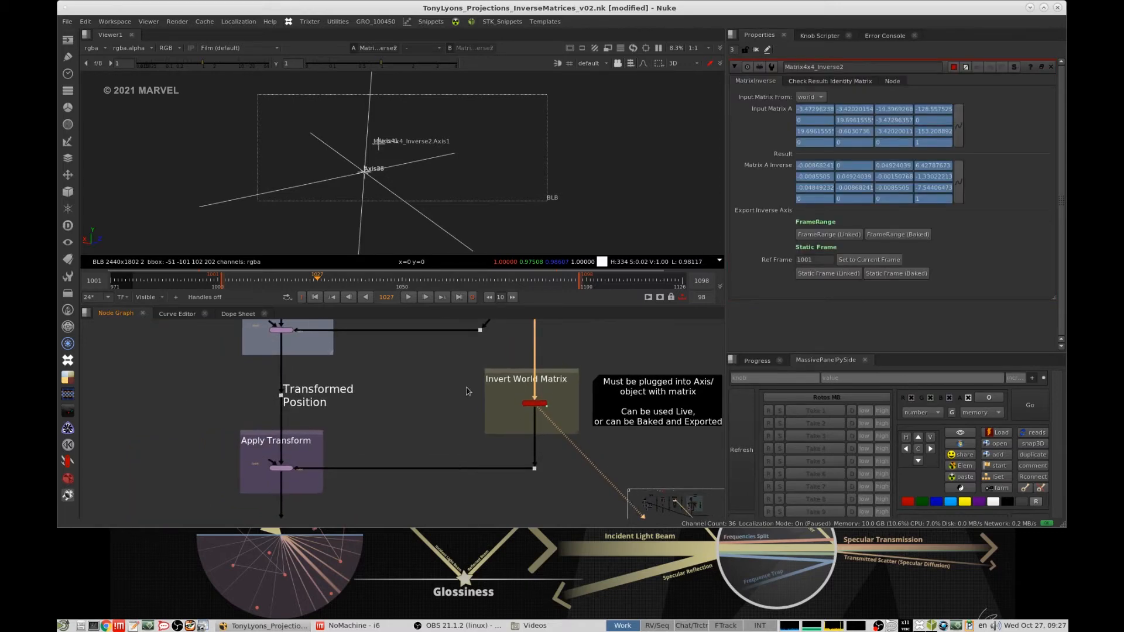
scroll(538, 394, up, 3)
key(ctrl+Return)
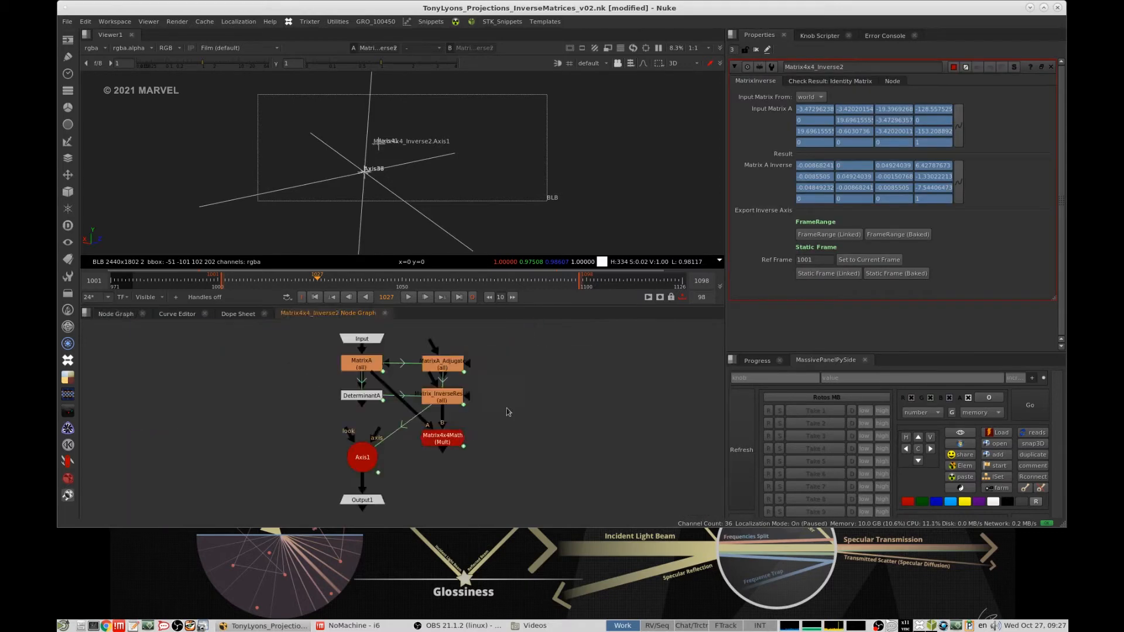
drag(309, 419, 402, 485)
click(385, 314)
scroll(574, 380, down, 3)
middle_drag(481, 393, 521, 425)
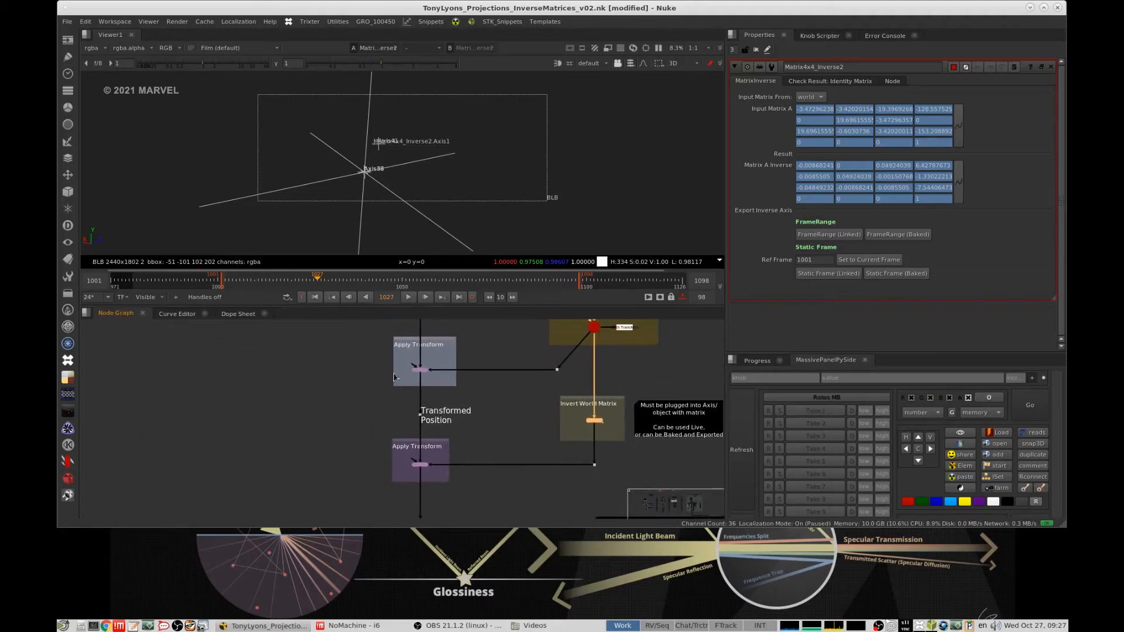
- View the result of the first Apply Transform node and then the second one below Transformed Position
drag(373, 373, 545, 371)
scroll(599, 403, up, 4)
click(509, 474)
scroll(457, 464, down, 4)
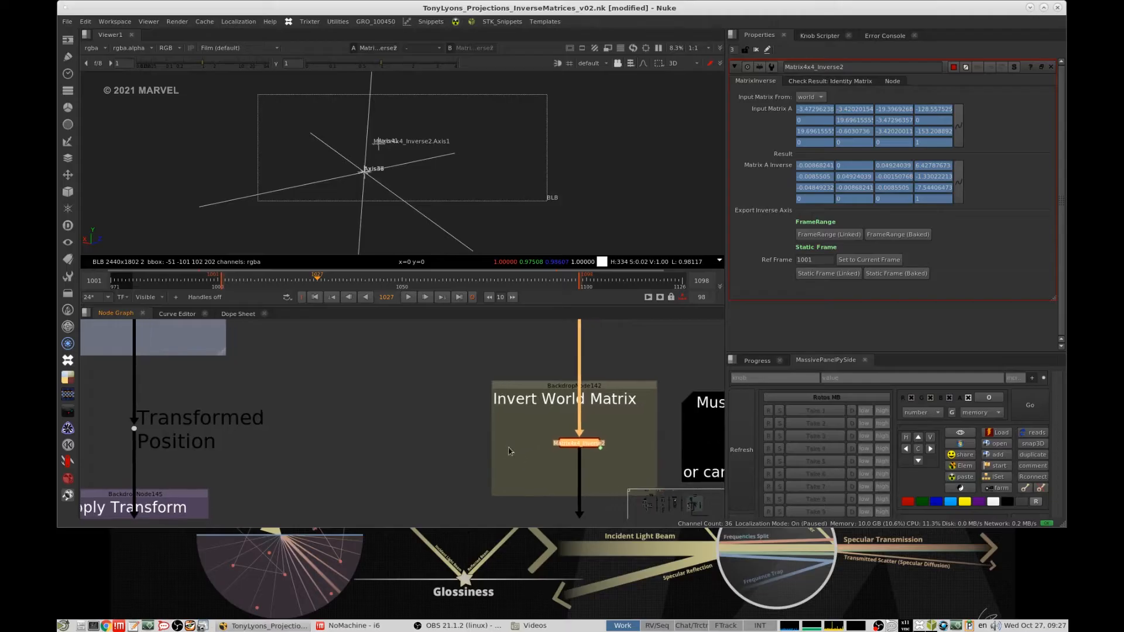
middle_drag(456, 463, 501, 455)
drag(286, 364, 384, 405)
key(1)
drag(284, 476, 378, 505)
key(1)
- Frame the geometry in the 3D viewer and close the Matrix4x4_Inverse2 properties
click(646, 178)
key(f)
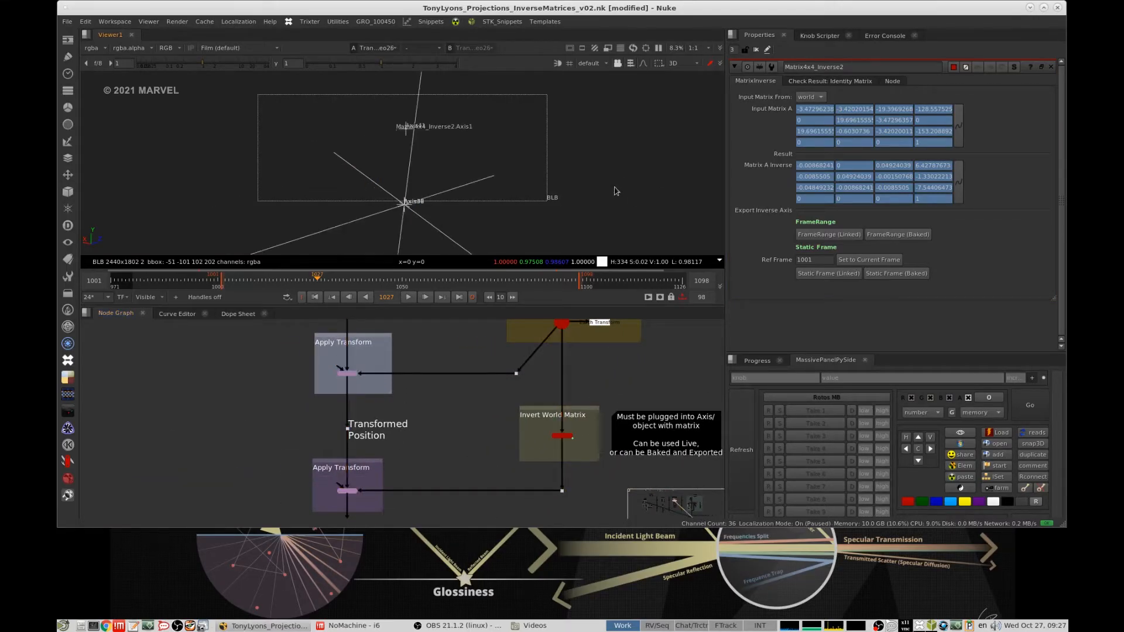
alt+middle_drag(614, 179, 466, 209)
click(756, 50)
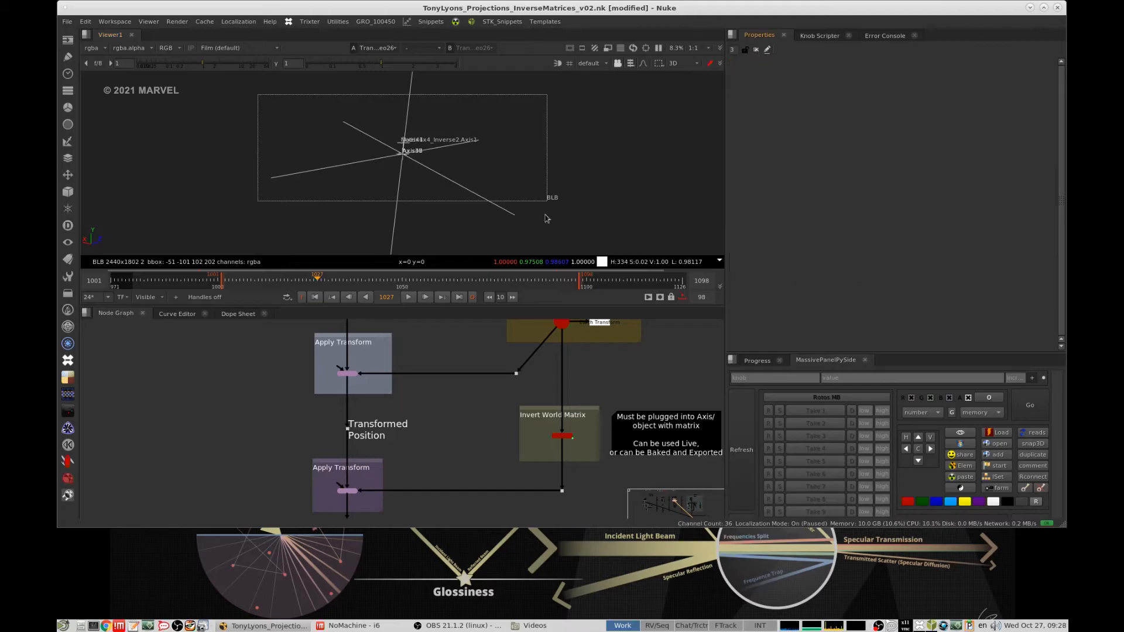
alt+middle_drag(577, 177, 607, 174)
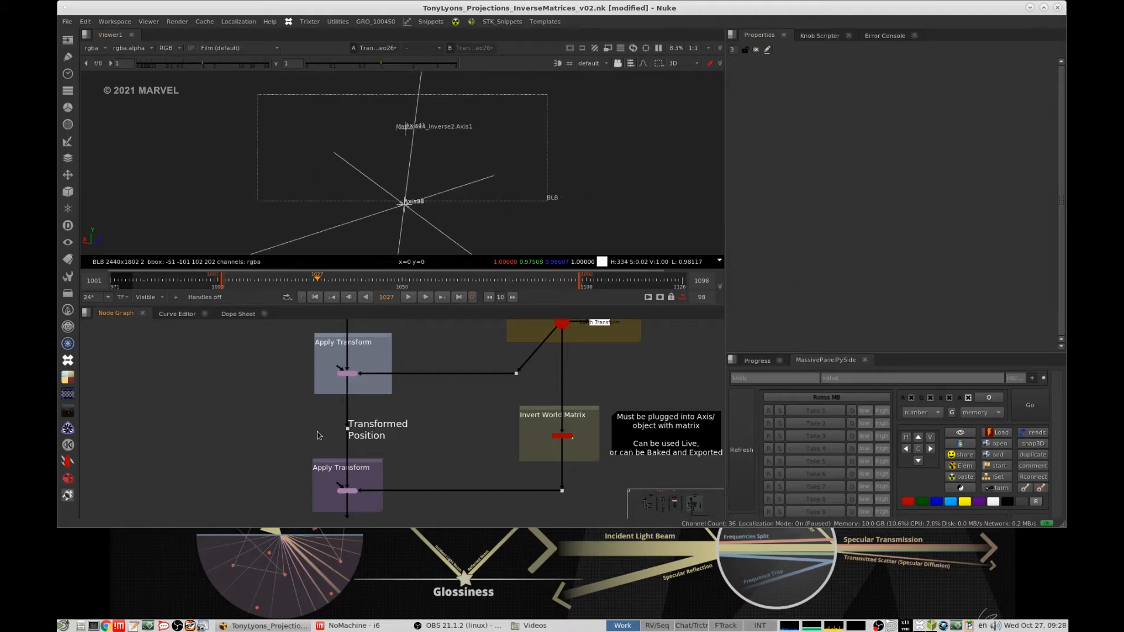
- View the untransformed world map sphere in the Base Position group and frame it in the viewer
middle_drag(367, 331, 400, 458)
drag(323, 371, 400, 403)
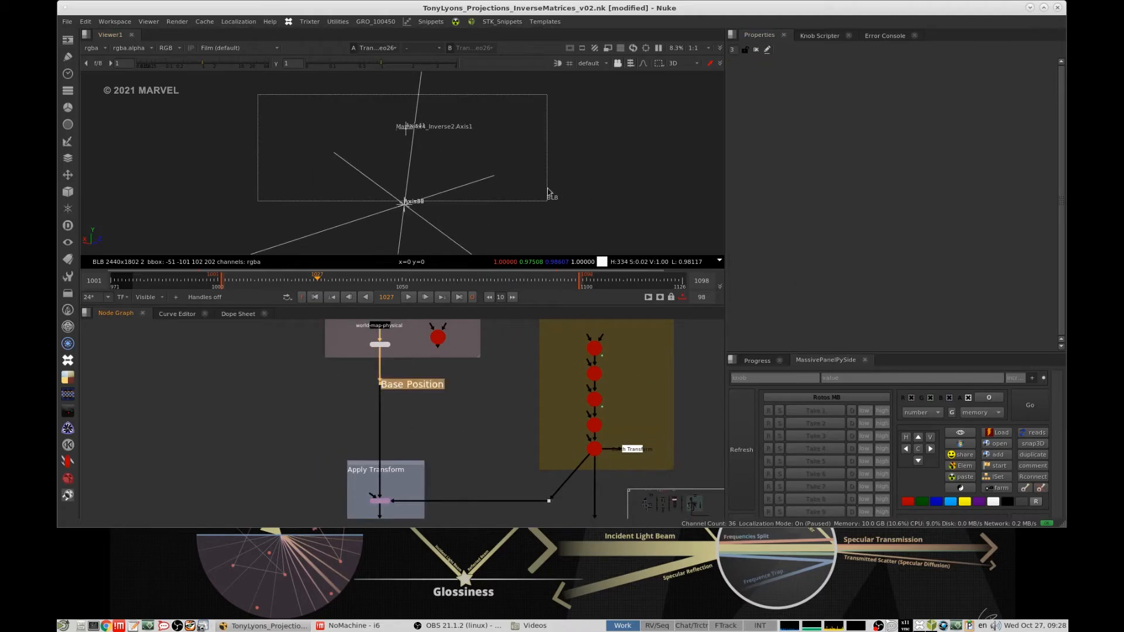
click(380, 345)
key(1)
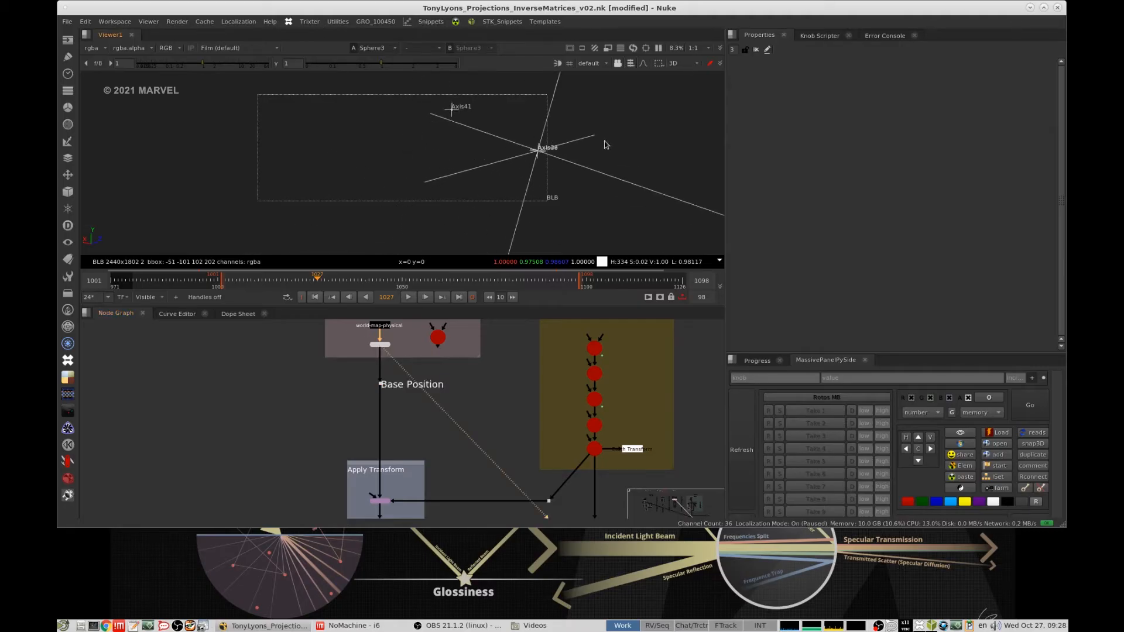
ctrl+drag(581, 220, 550, 166)
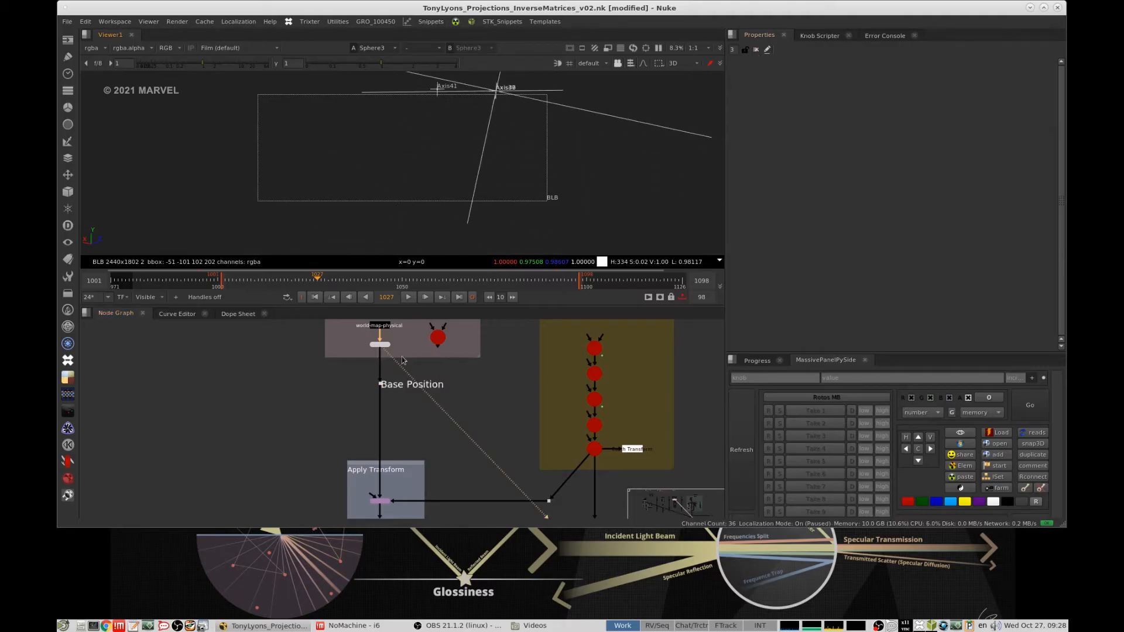
middle_drag(409, 344, 426, 401)
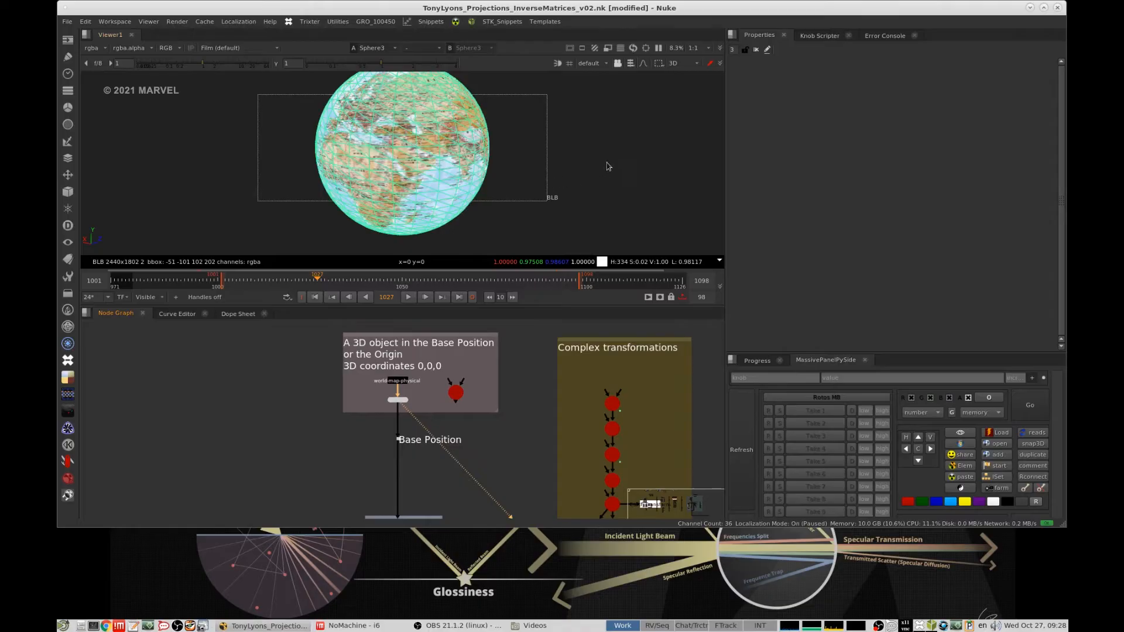
scroll(586, 170, down, 6)
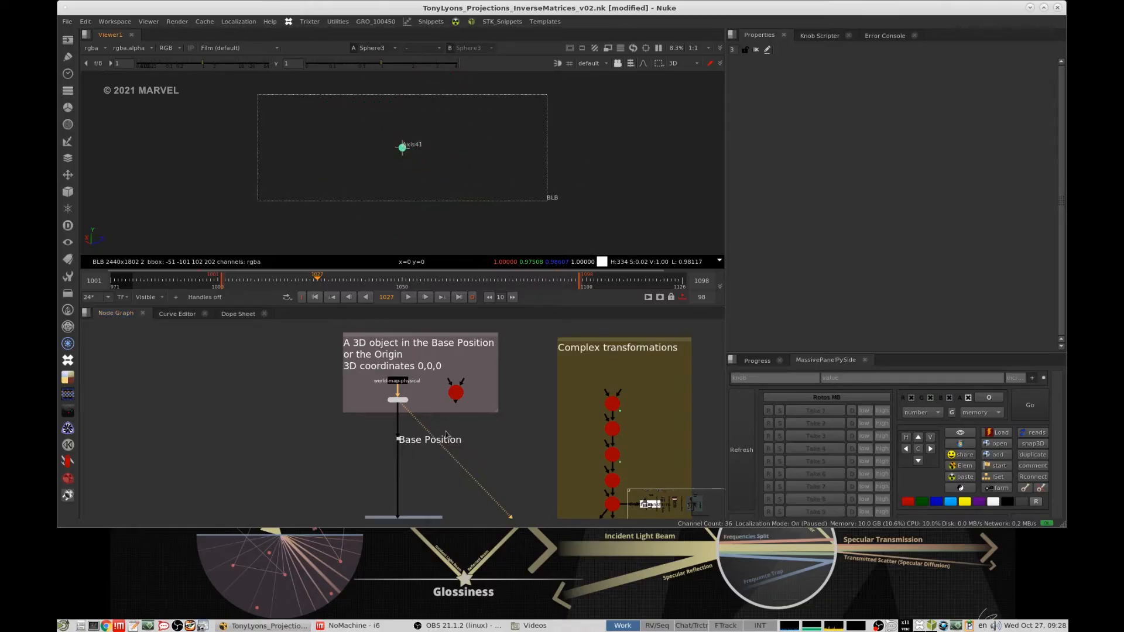
- Compare the outputs of the first and second Apply Transform nodes from several angles in 3D
middle_drag(445, 435, 446, 331)
click(390, 453)
key(1)
middle_drag(445, 435, 451, 320)
click(404, 455)
key(1)
middle_drag(564, 398, 556, 389)
middle_drag(393, 154, 531, 149)
middle_drag(459, 194, 511, 112)
alt+middle_drag(468, 153, 512, 136)
middle_drag(475, 156, 438, 185)
- View the Transformed Position dot, switch to the second Apply Transform node and play its animation
drag(465, 346, 377, 397)
key(1)
drag(347, 435, 442, 466)
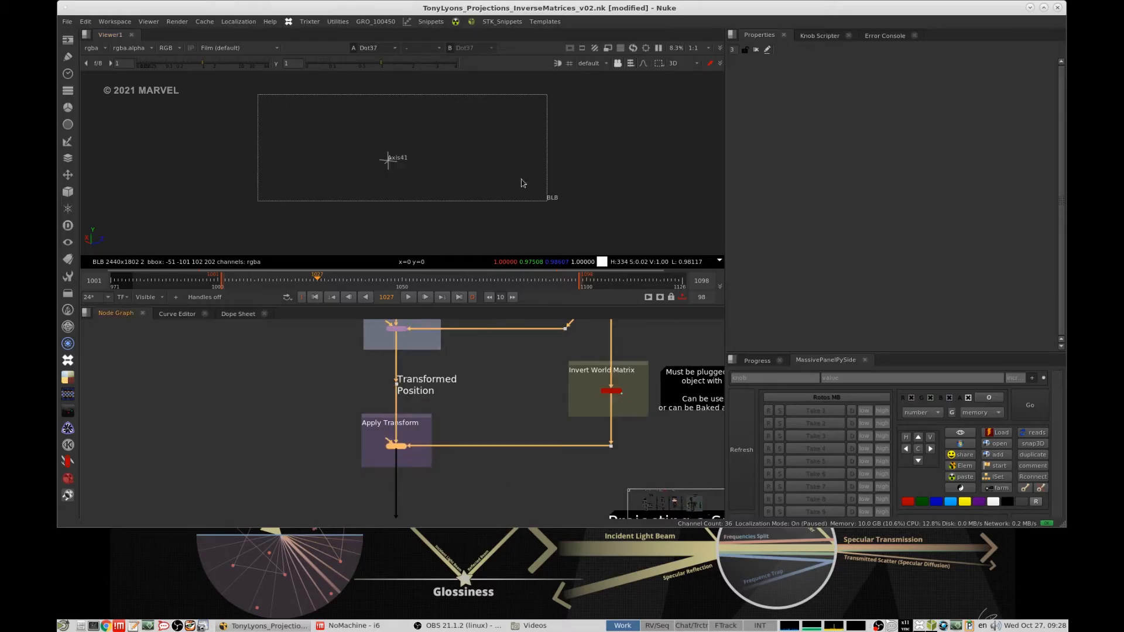
key(1)
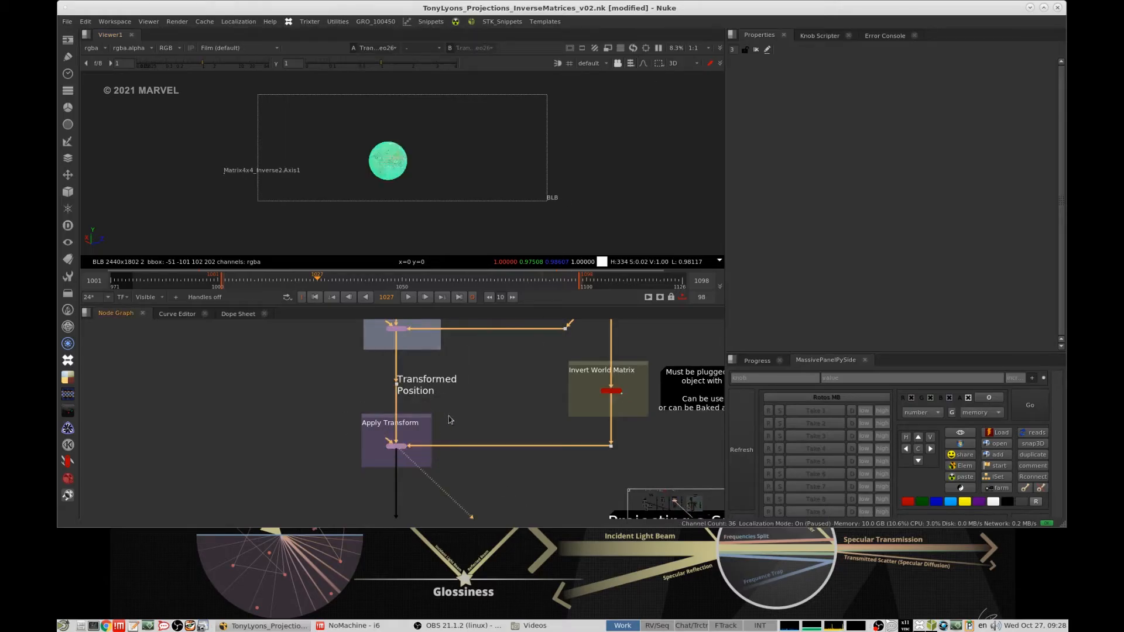
drag(465, 423, 361, 471)
click(408, 297)
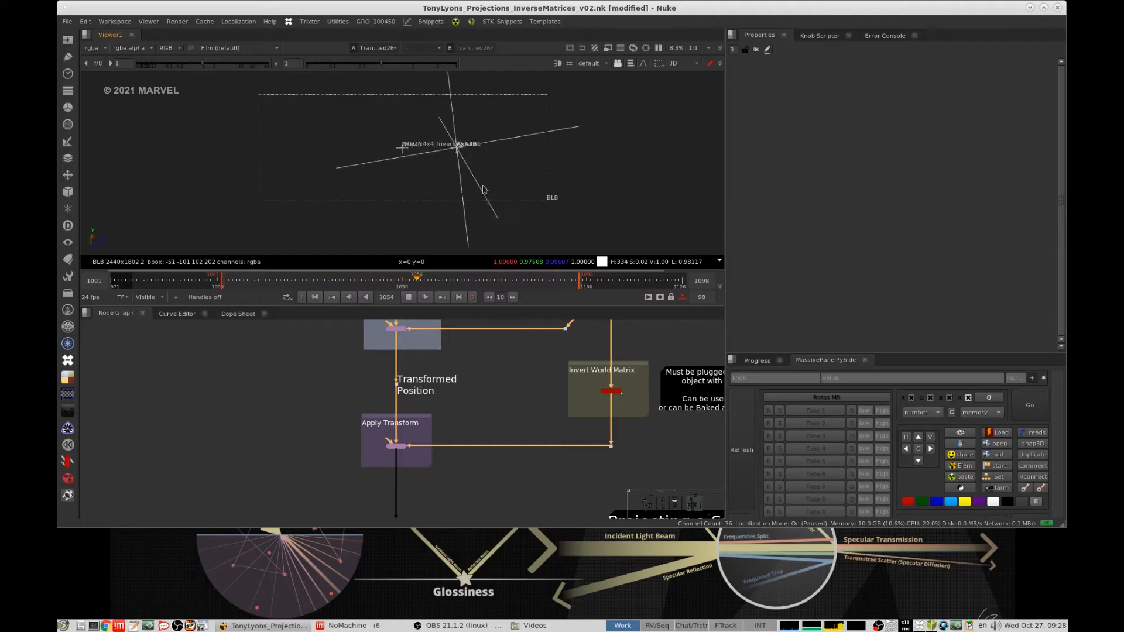
- Compare the moving first Apply Transform output with the second Apply Transform output during playback
middle_drag(442, 401, 456, 450)
click(411, 377)
key(1)
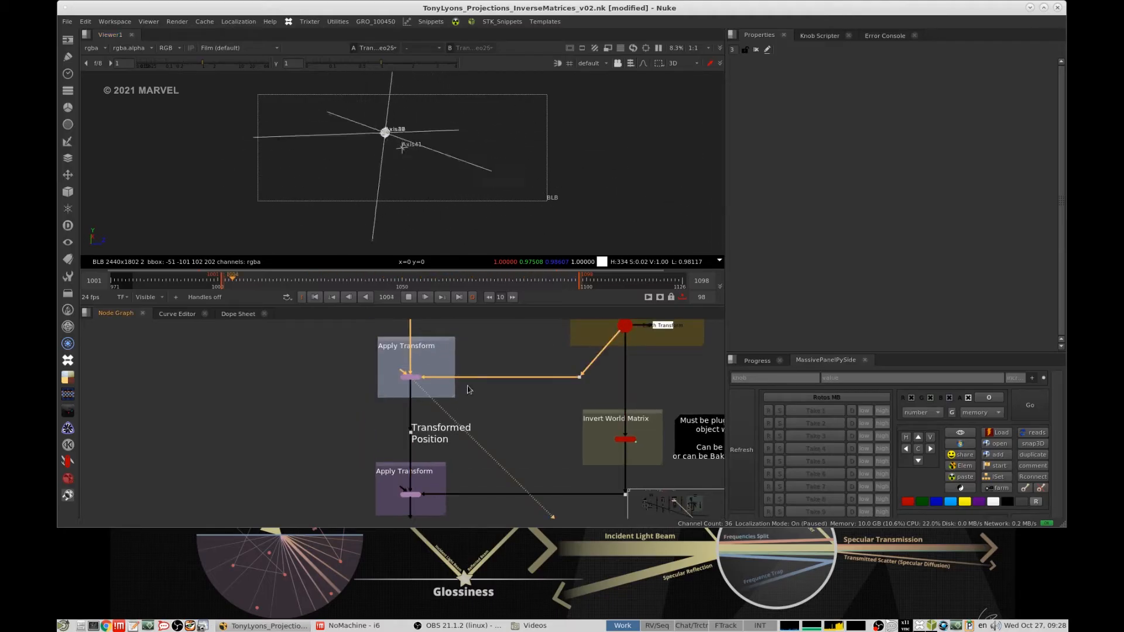
key(2)
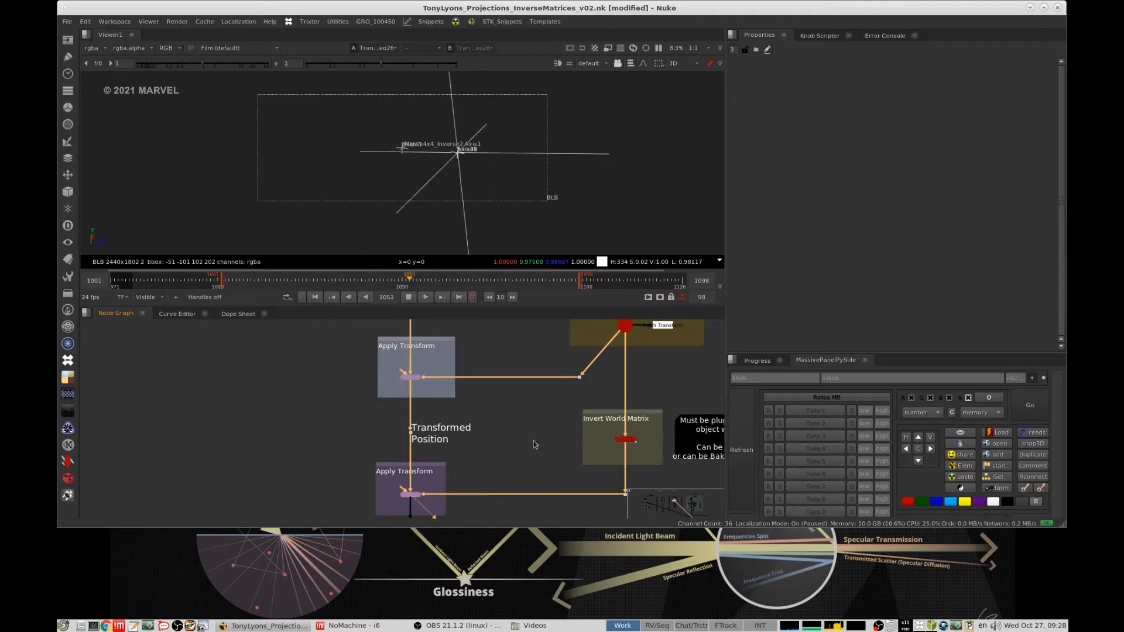
middle_drag(540, 445, 527, 421)
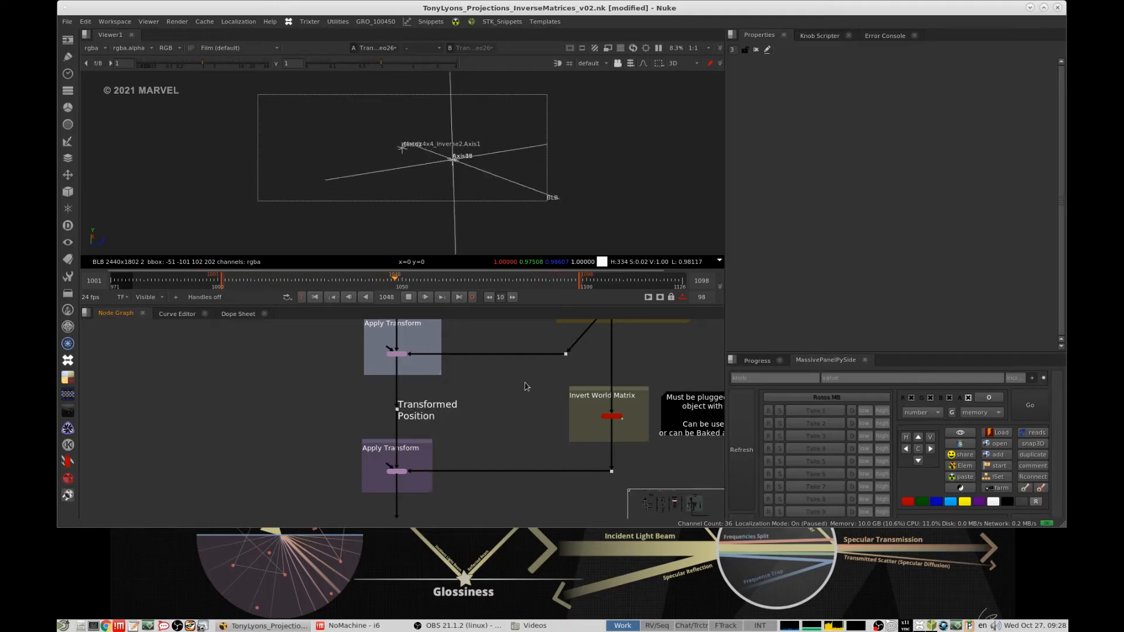
- Open the properties of Matrix4x4_Inverse2 and view the second Apply Transform node during playback
scroll(603, 413, up, 3)
double_click(601, 409)
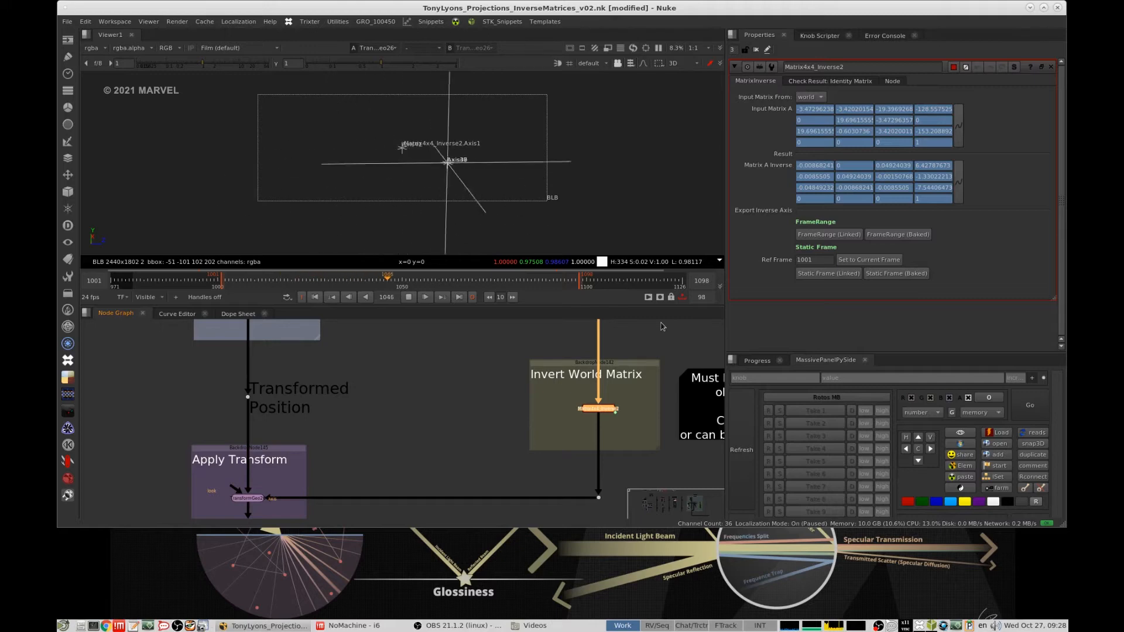
middle_drag(400, 477, 514, 404)
click(361, 424)
key(1)
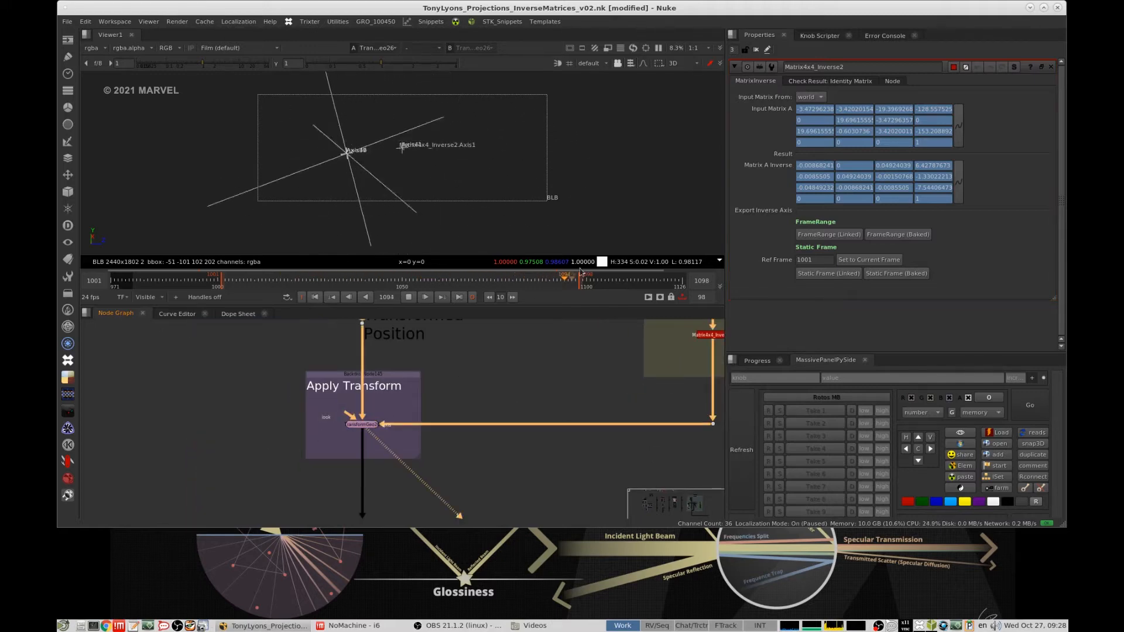
- Close the open node properties, deselect all nodes and stop the playback
click(757, 50)
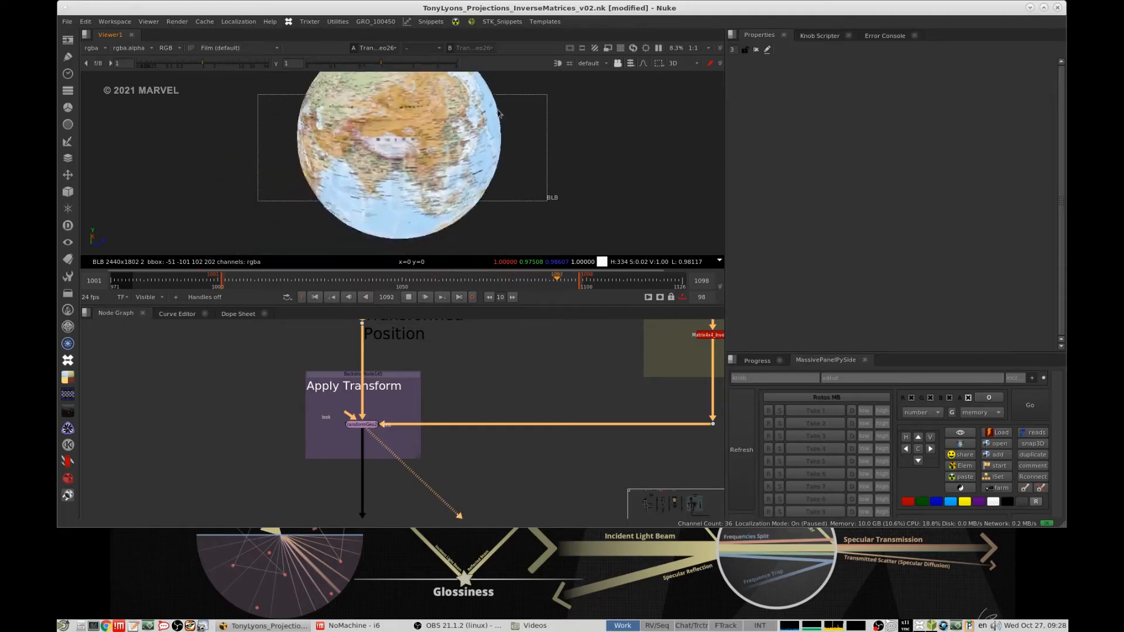
click(490, 368)
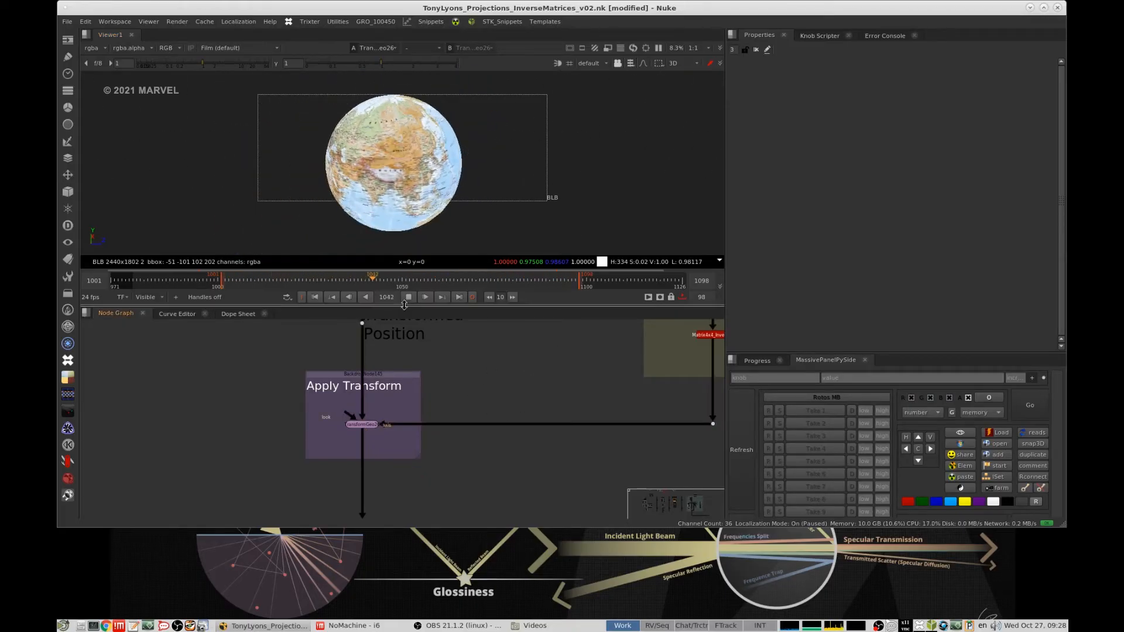
click(409, 298)
- Go to the smily face projection section and view its Base Position dot
scroll(492, 332, down, 7)
middle_drag(507, 393, 484, 362)
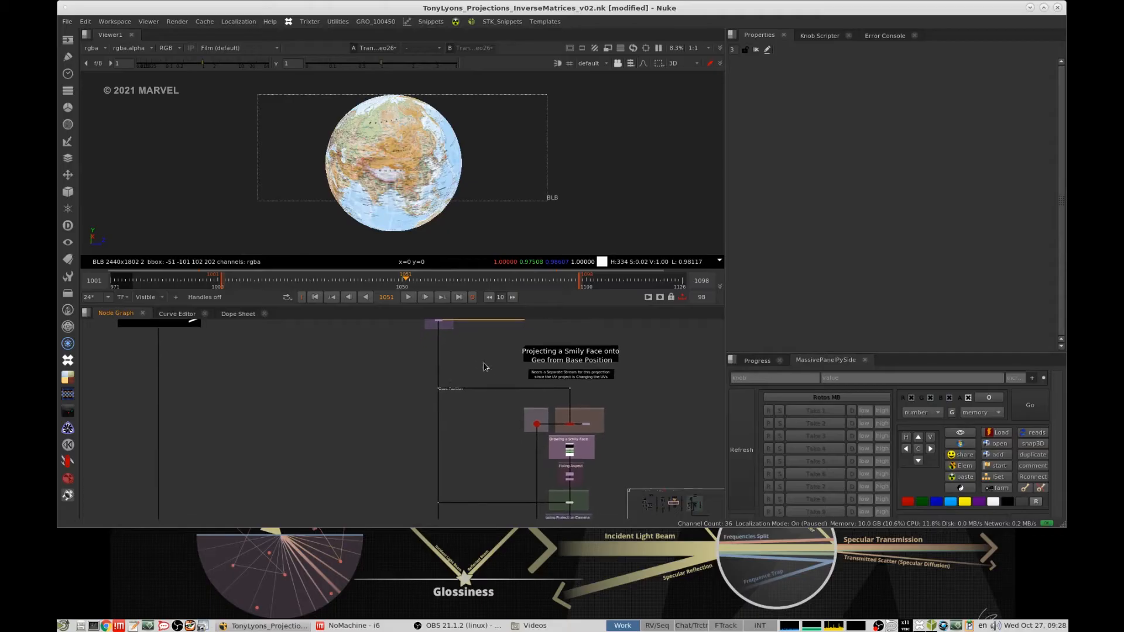
drag(487, 363, 435, 392)
key(1)
scroll(540, 382, up, 5)
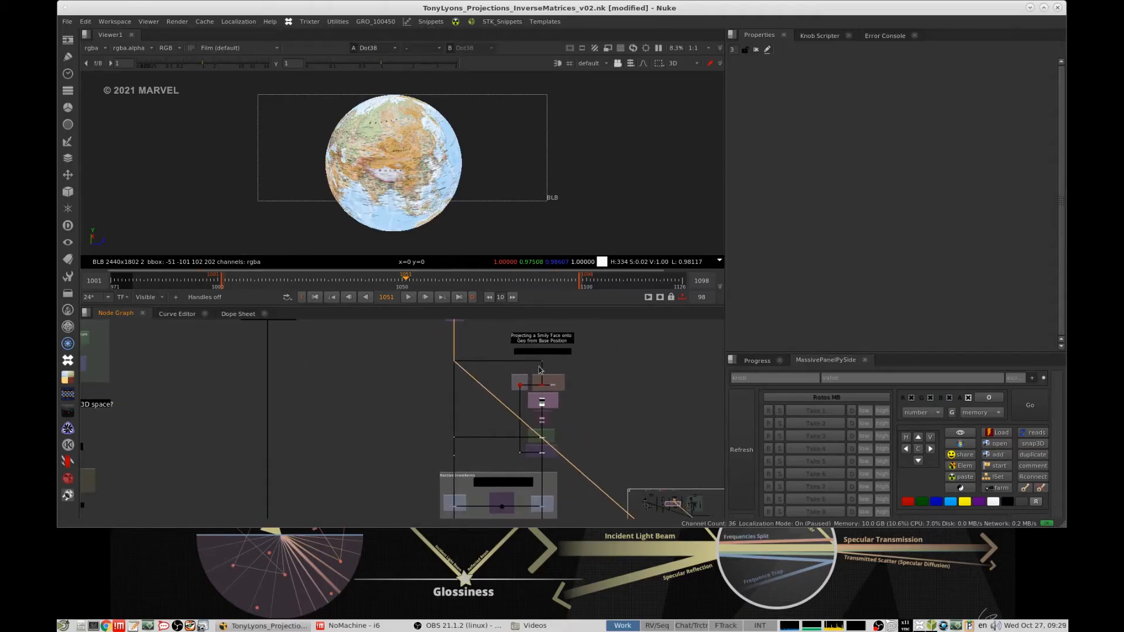
- View the scanline render of the new projection camera and examine the camera and sphere in 3D
scroll(539, 416, up, 3)
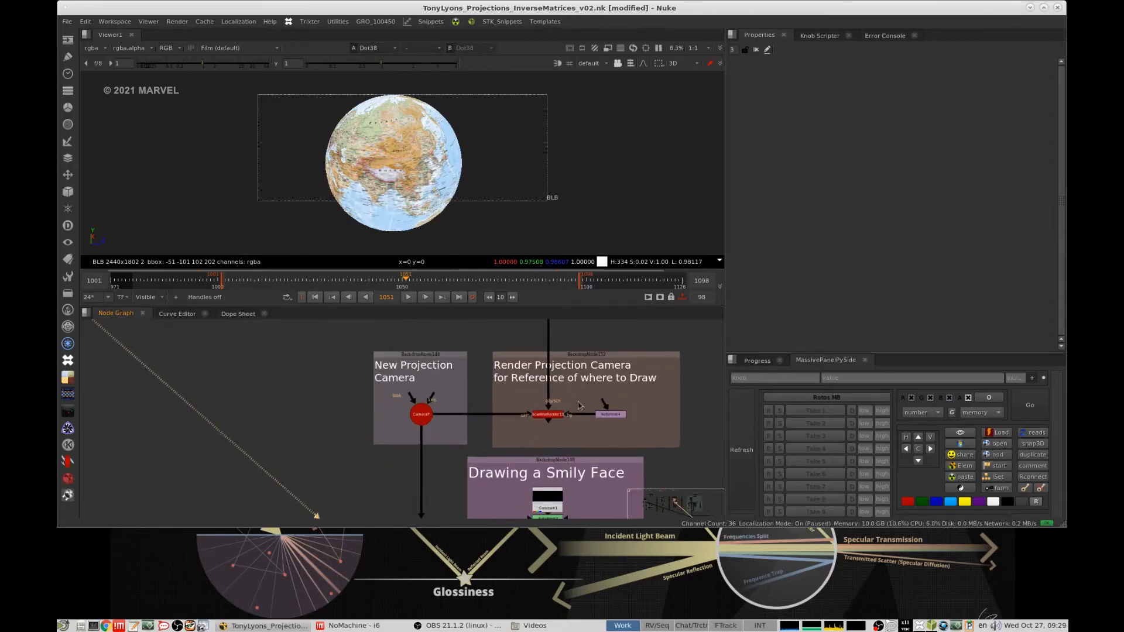
click(539, 417)
key(1)
scroll(482, 190, down, 6)
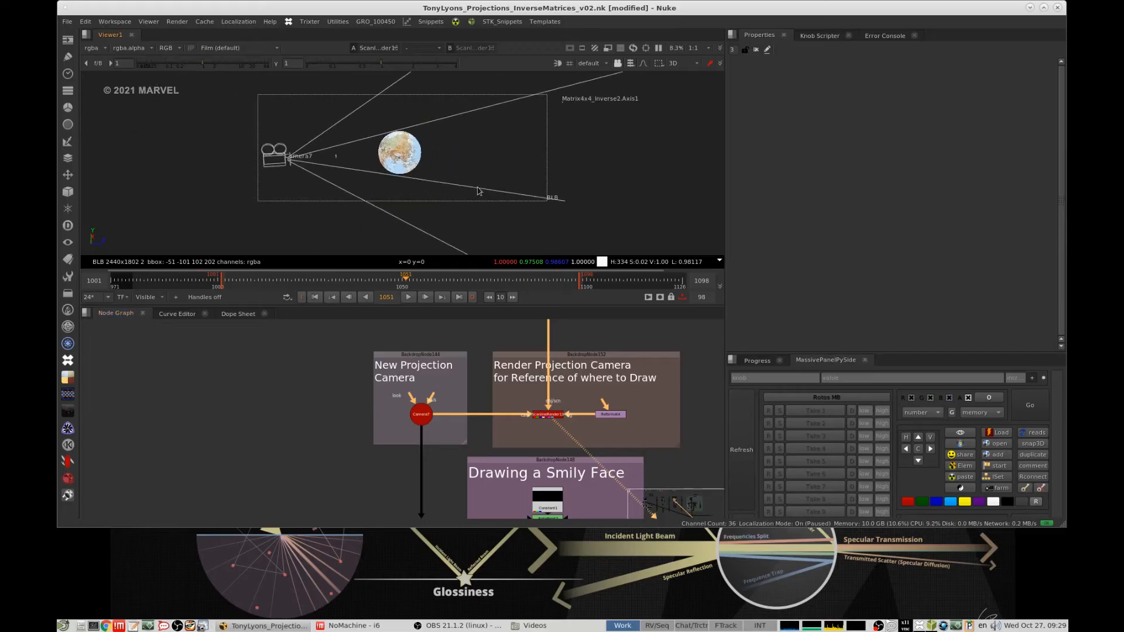
ctrl+drag(482, 190, 566, 181)
scroll(474, 379, down, 6)
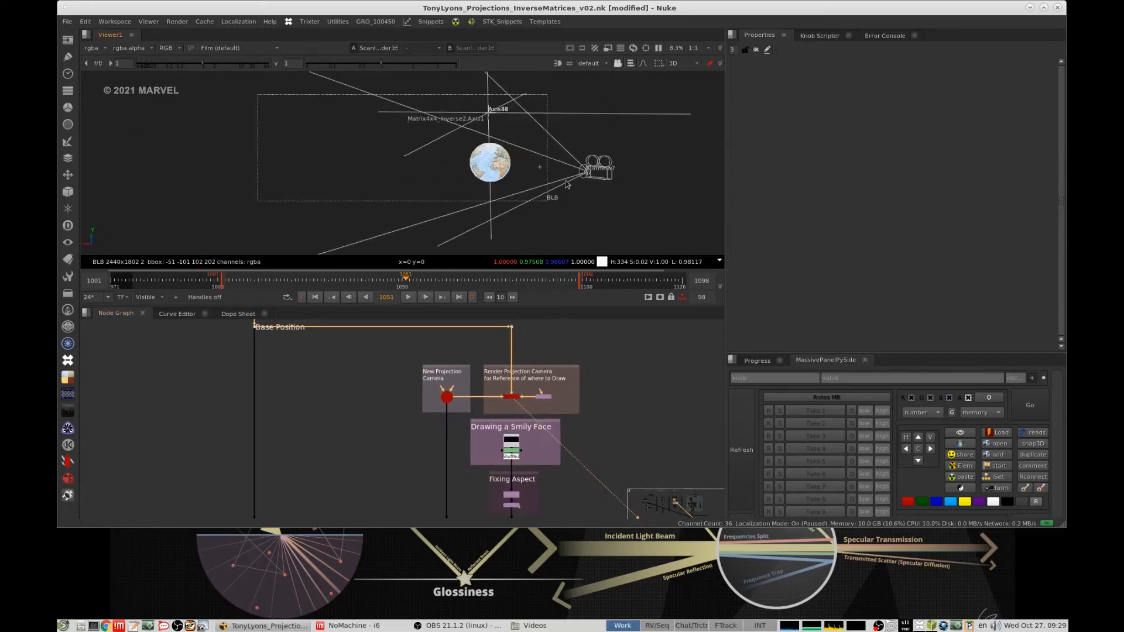
click(584, 63)
click(603, 99)
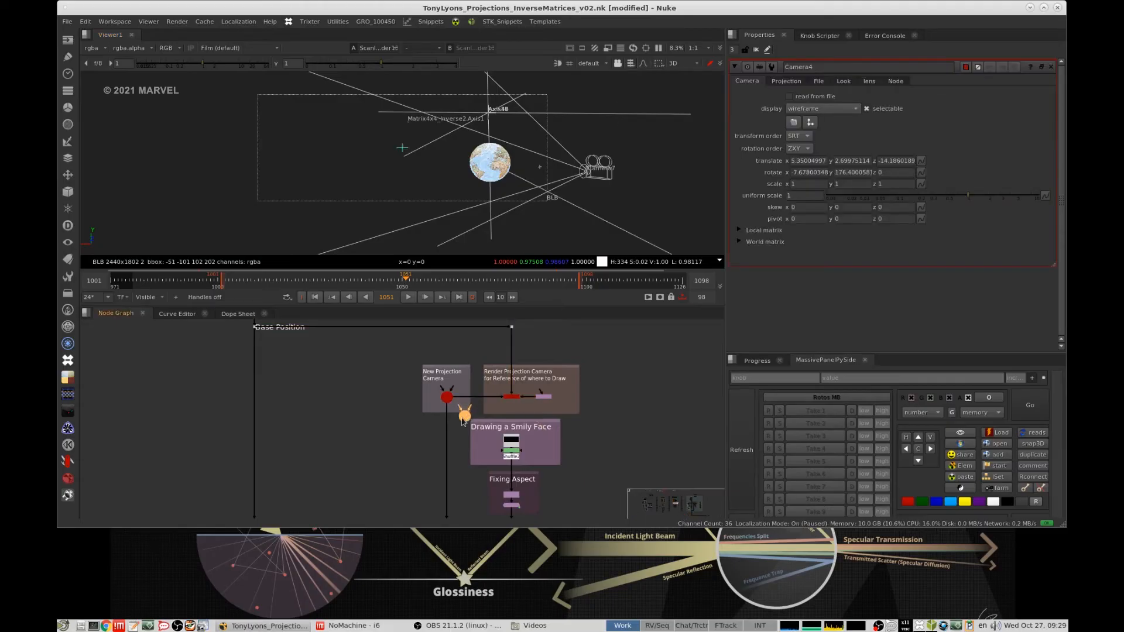
key(Delete)
- View the projection camera's scanline render of the globe as a 2D image
scroll(492, 385, up, 1)
click(515, 386)
key(1)
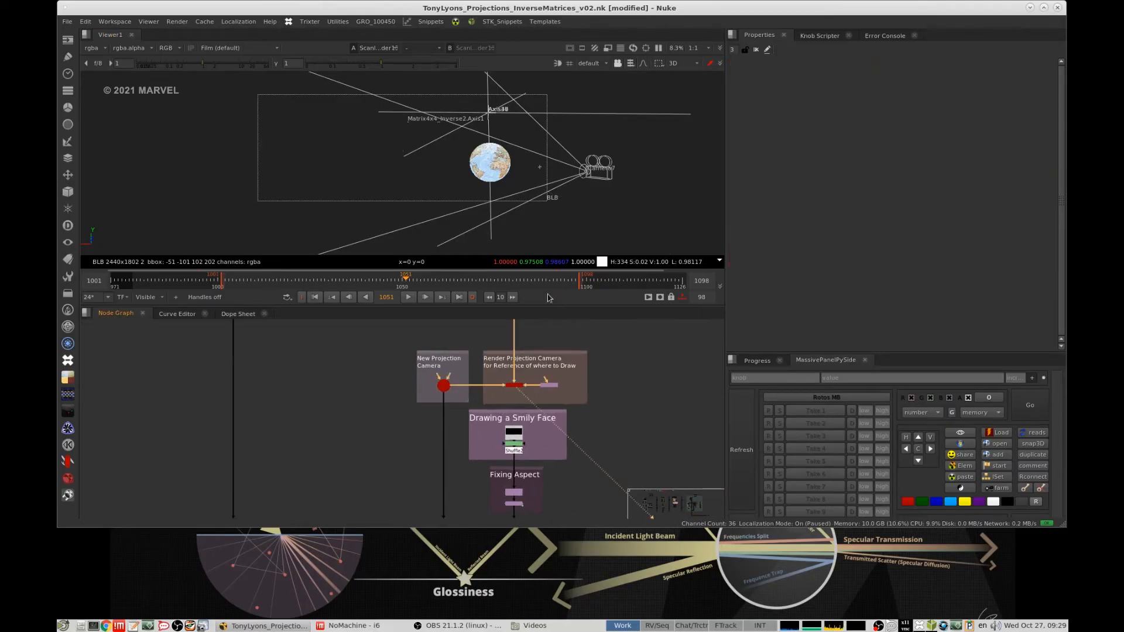
key(Tab)
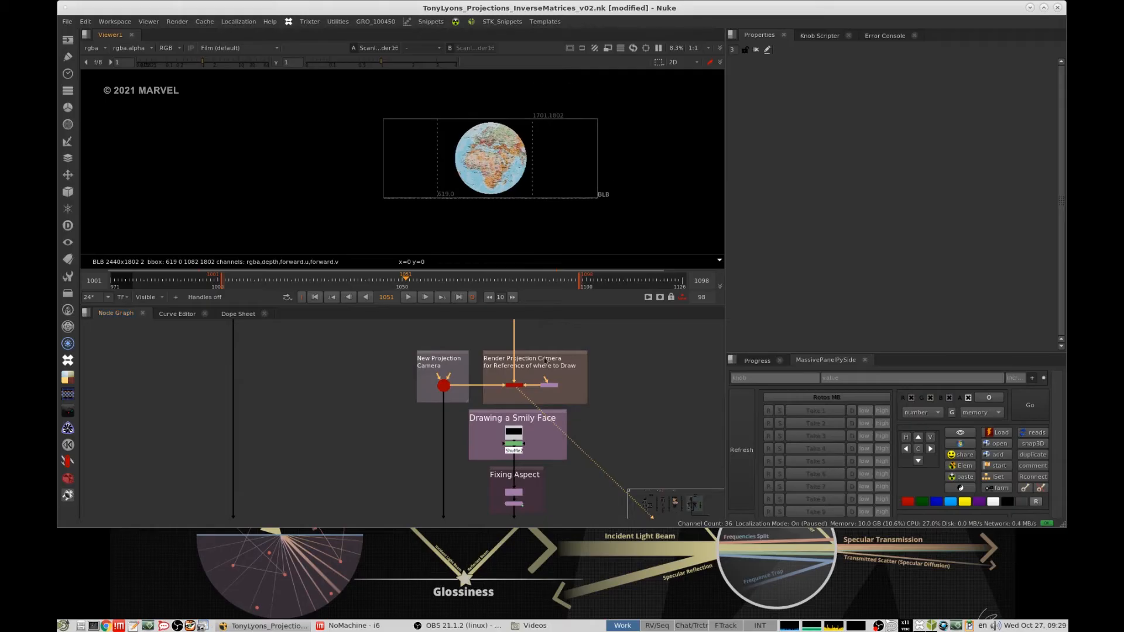
- View the painted smily face from Shuffle2, and its corrected version at the end of the Fixing Aspect group
scroll(549, 407, up, 5)
key(1)
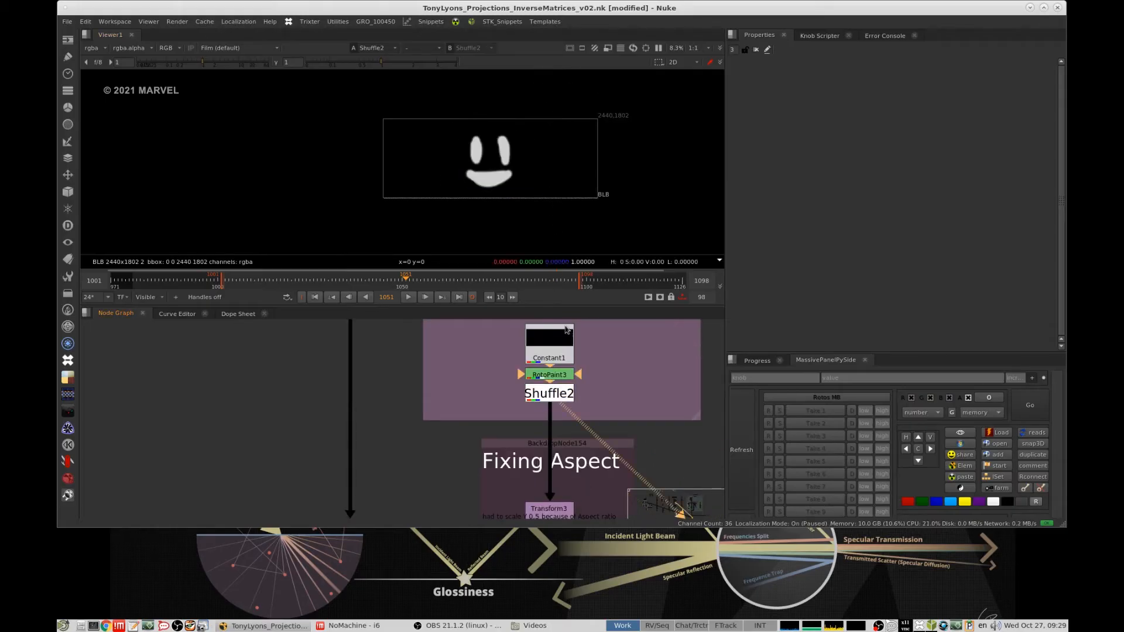
scroll(567, 329, down, 3)
click(570, 439)
key(1)
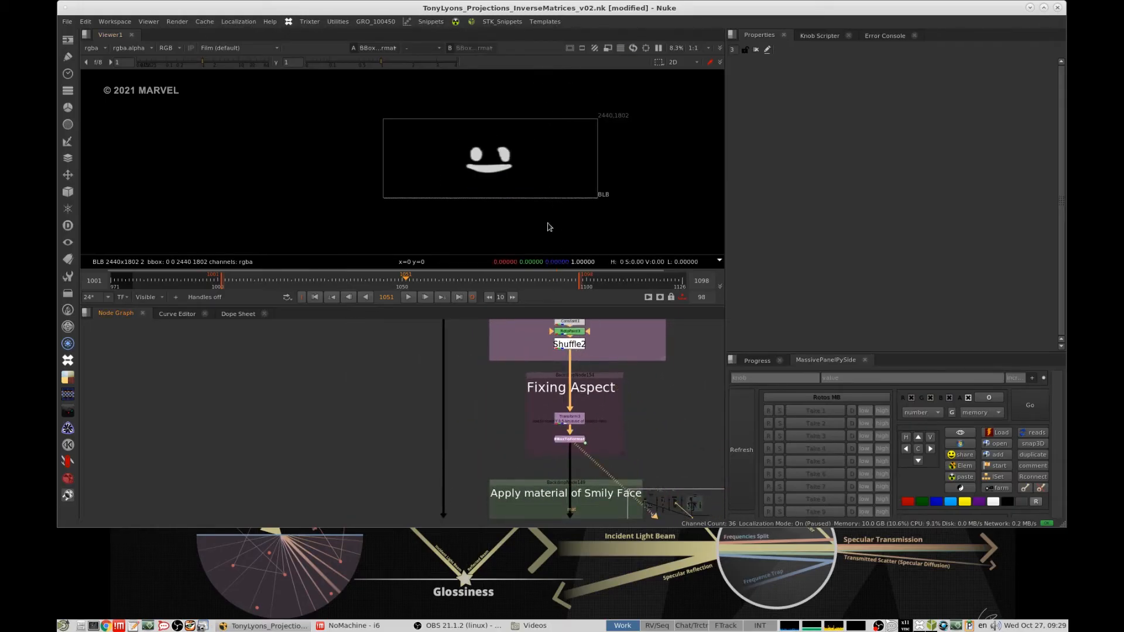
middle_drag(578, 386, 543, 385)
click(542, 385)
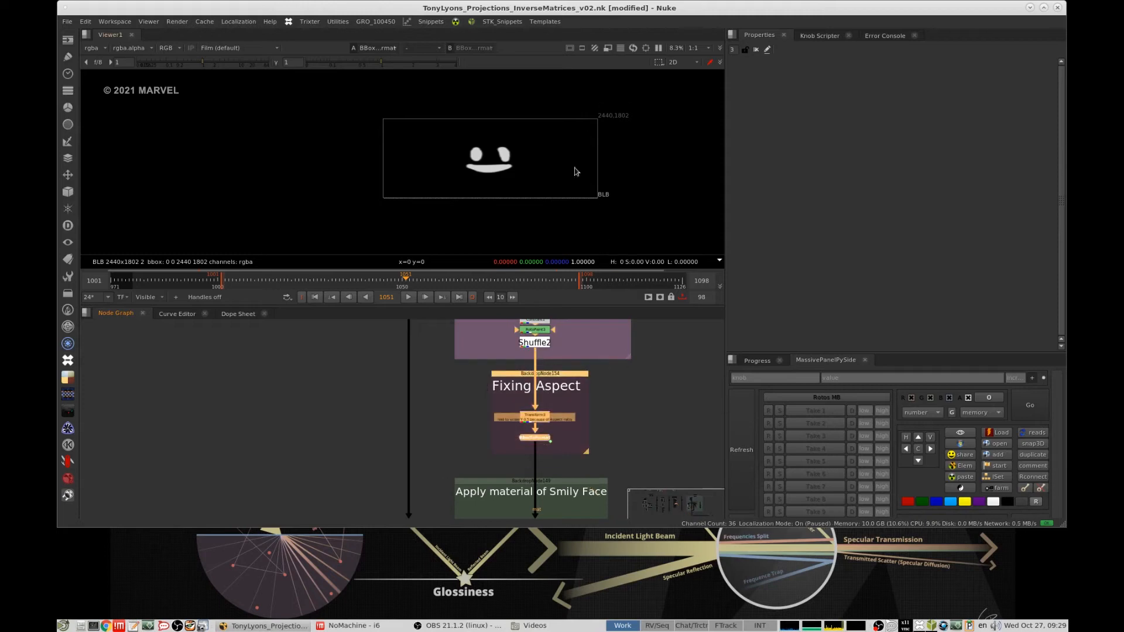
middle_drag(566, 182, 549, 186)
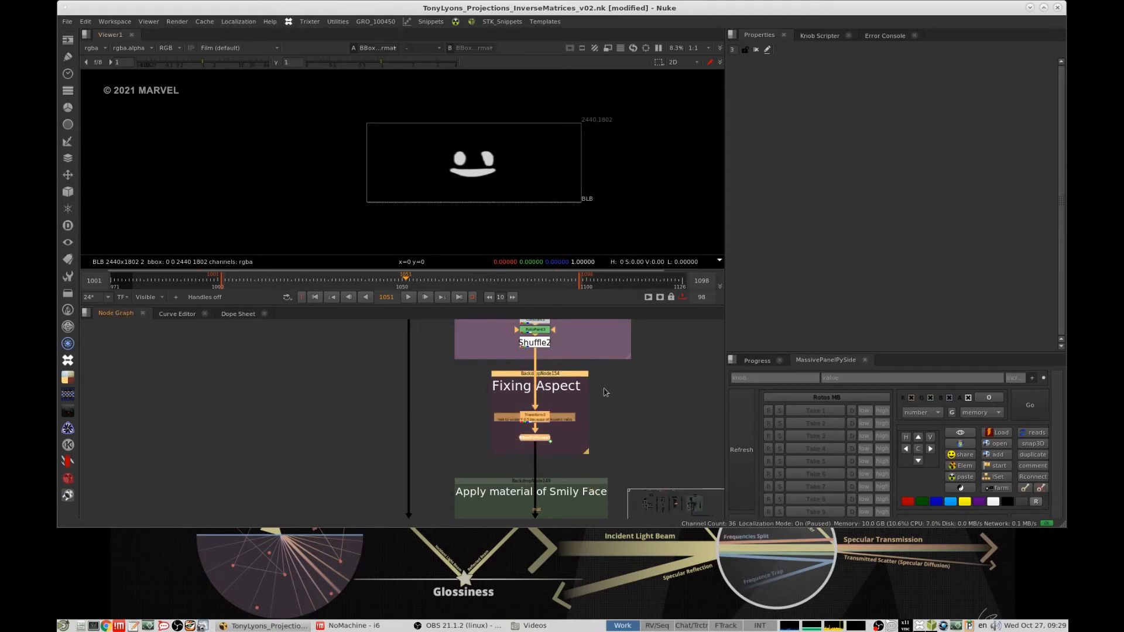
- View the dot on the base position stream that feeds the Apply material of Smily Face group
scroll(596, 433, down, 3)
middle_drag(585, 478, 413, 367)
scroll(585, 408, up, 4)
click(552, 413)
scroll(590, 406, down, 6)
scroll(520, 405, up, 3)
drag(449, 428, 374, 476)
key(1)
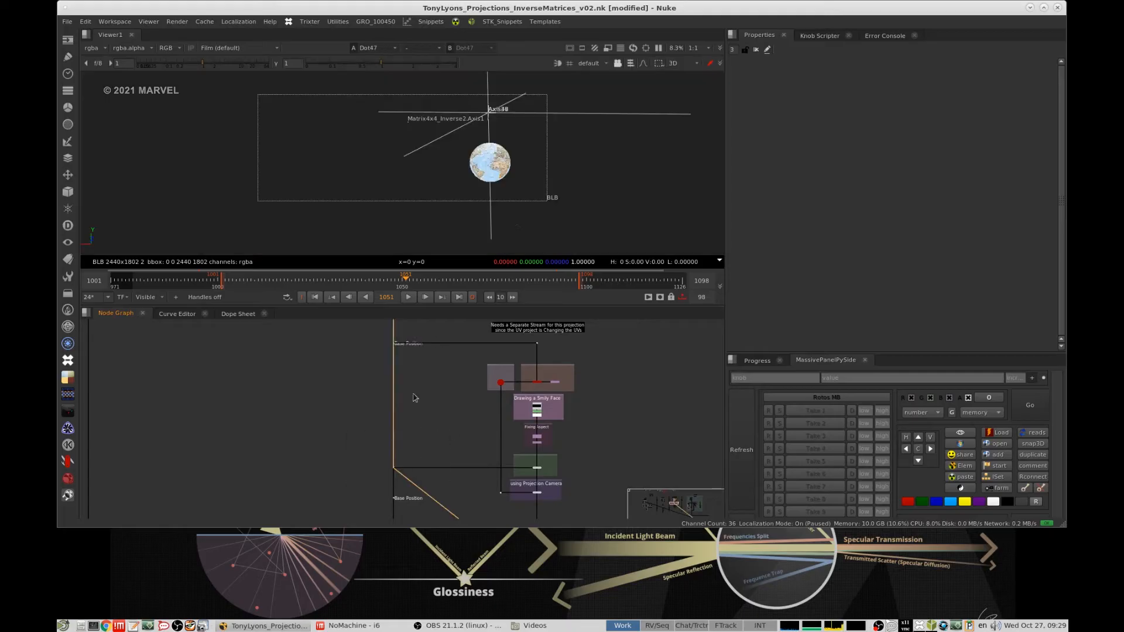
- View the Fixing Aspect output and the material node of the Apply material of Smily Face group on the sphere
scroll(515, 416, up, 6)
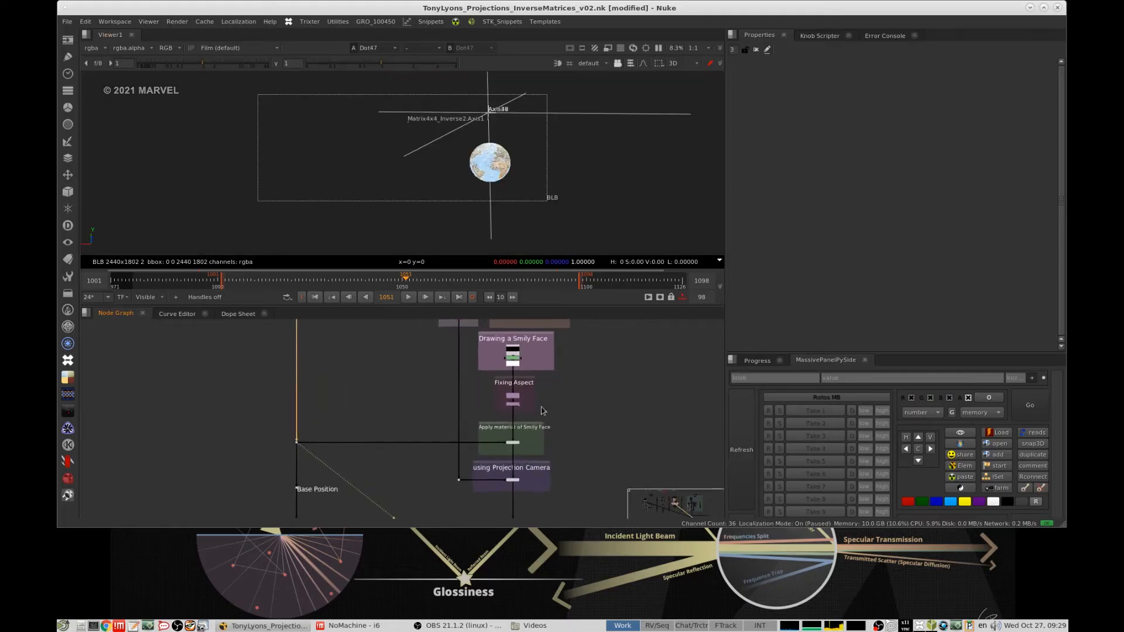
drag(581, 470, 466, 514)
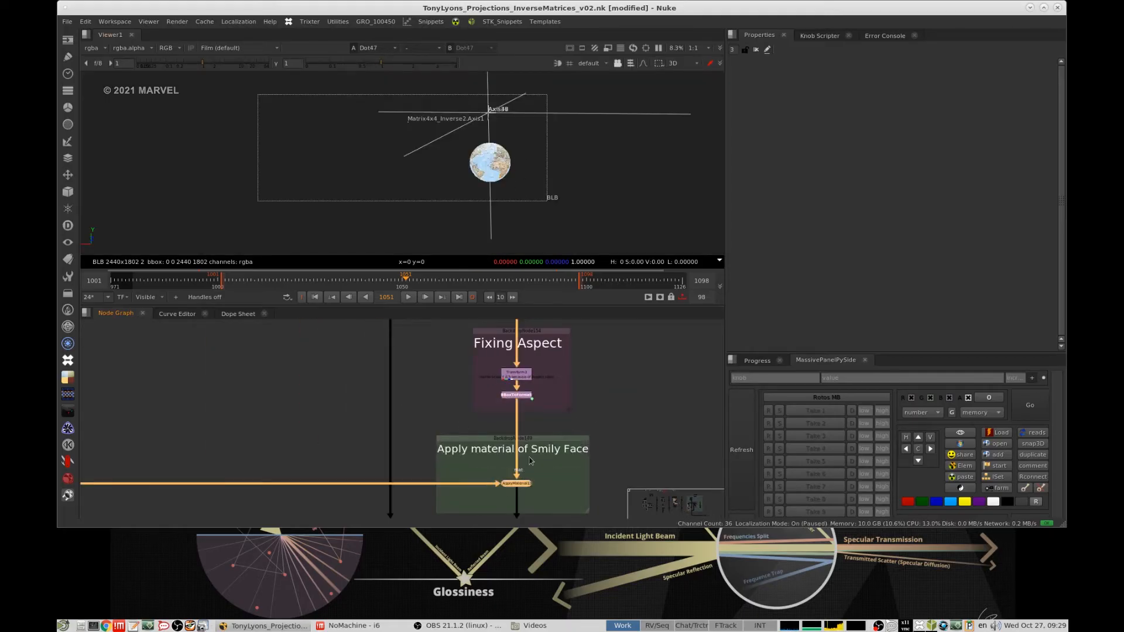
key(1)
drag(556, 387, 458, 425)
key(1)
middle_drag(554, 430, 556, 367)
click(520, 423)
key(1)
middle_drag(540, 480, 540, 421)
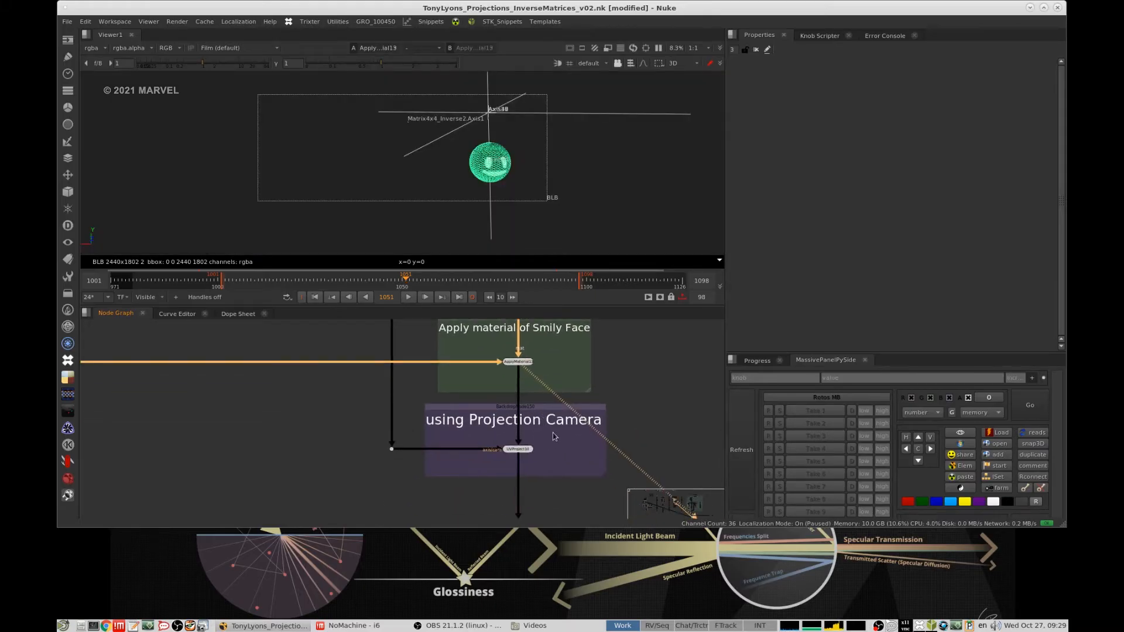
- View the UVProject node of the using Projection Camera group and examine the projected smily face around the sphere
drag(586, 431, 491, 466)
middle_drag(558, 412, 566, 405)
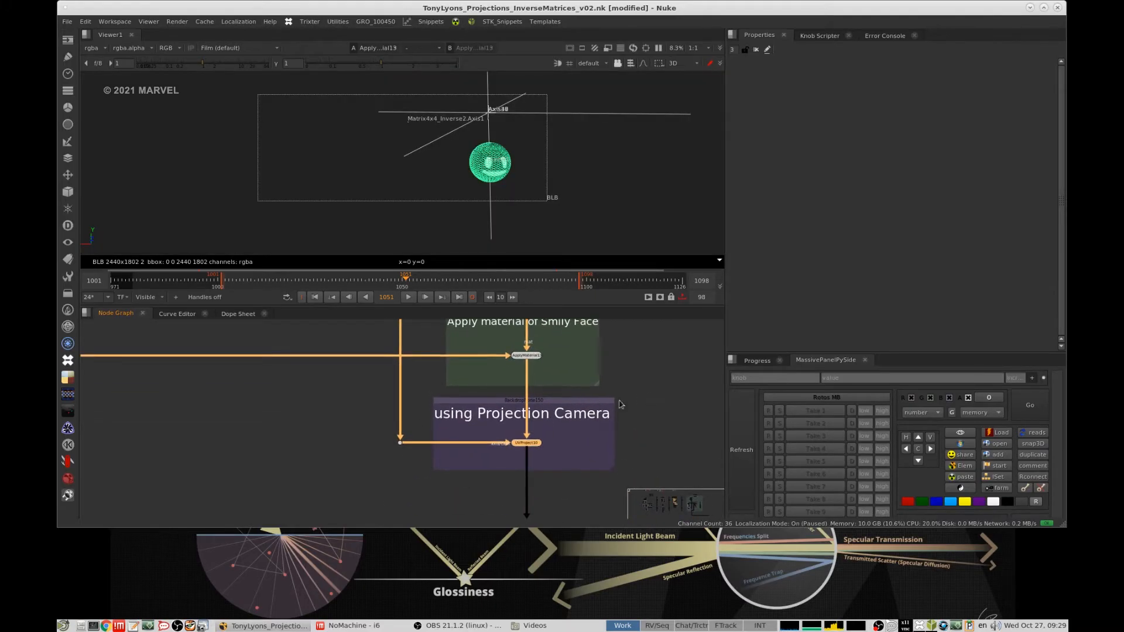
scroll(586, 419, up, 2)
key(1)
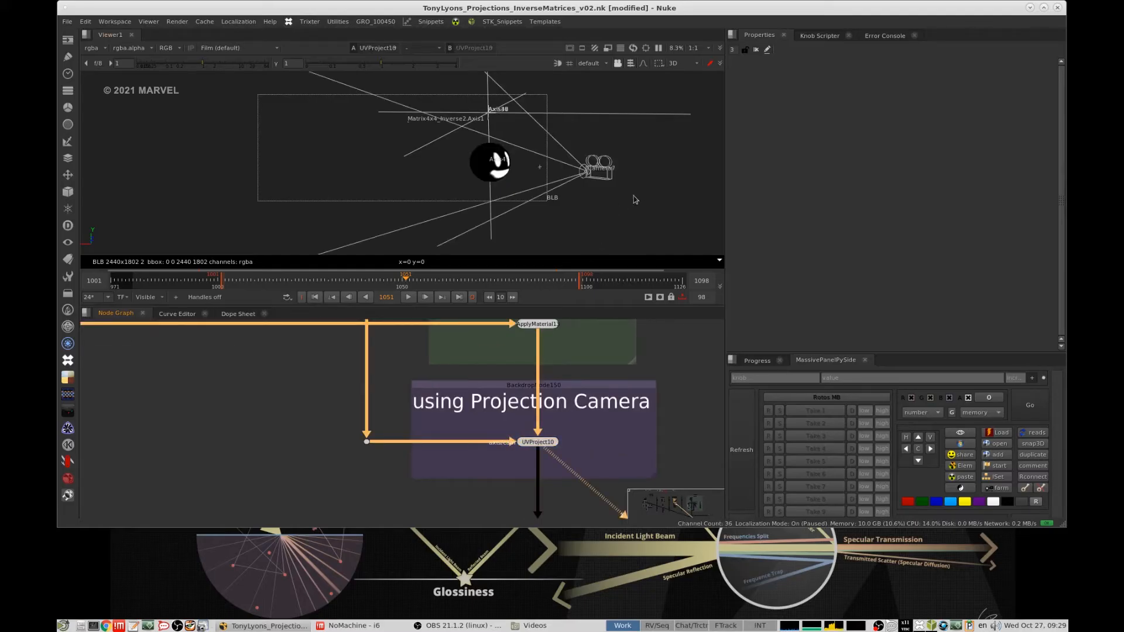
key(Tab)
scroll(574, 417, down, 5)
scroll(576, 387, up, 4)
drag(618, 369, 532, 402)
key(Tab)
click(596, 198)
ctrl+drag(632, 198, 497, 206)
- View the Earth Transform dot in the Restoring Transformations group
scroll(564, 359, down, 6)
middle_drag(562, 422, 510, 404)
scroll(548, 393, up, 5)
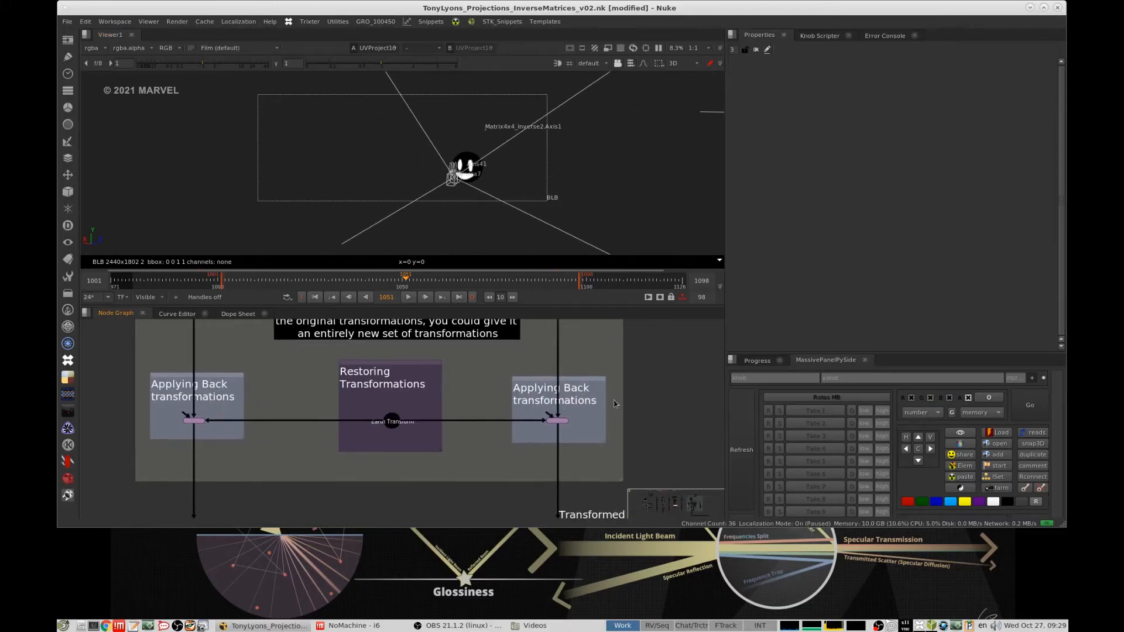
drag(618, 401, 527, 430)
key(1)
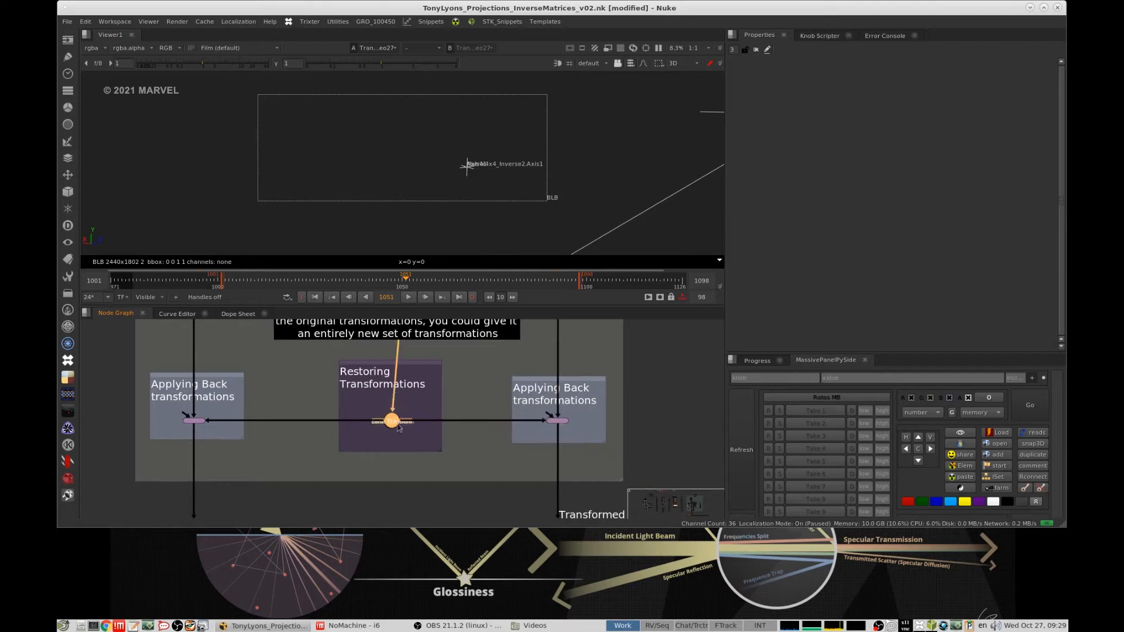
- Trace the Earth Transform back to the Axis36 scale node and the chain of axes above it
scroll(400, 427, down, 7)
middle_drag(400, 404, 409, 493)
scroll(412, 417, up, 9)
click(494, 424)
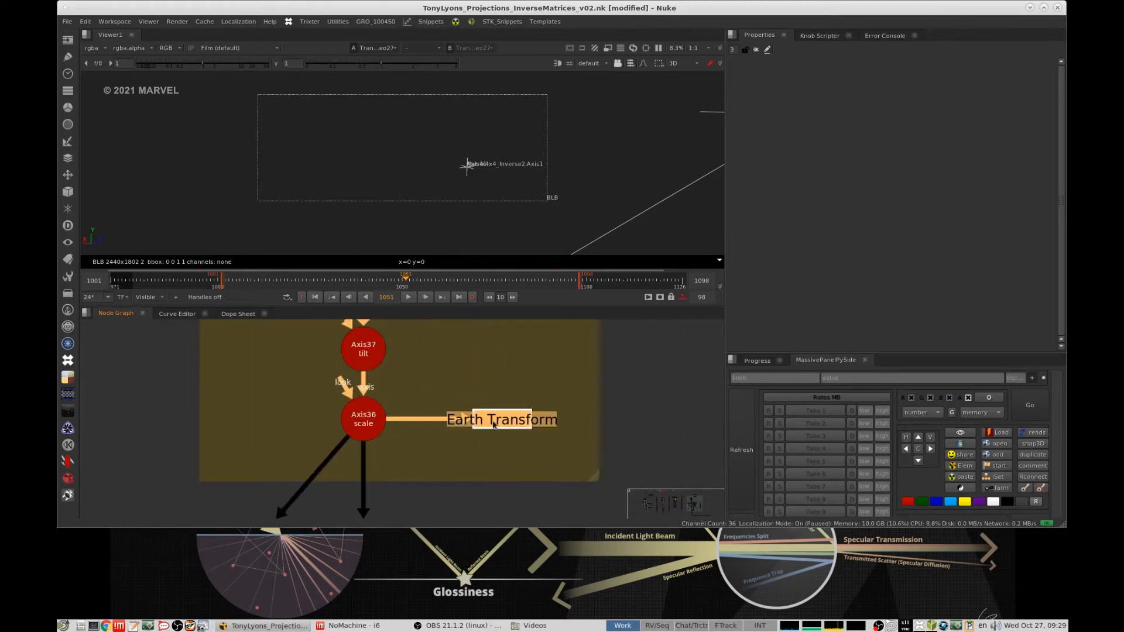
click(434, 380)
scroll(438, 372, down, 7)
middle_drag(437, 355, 434, 399)
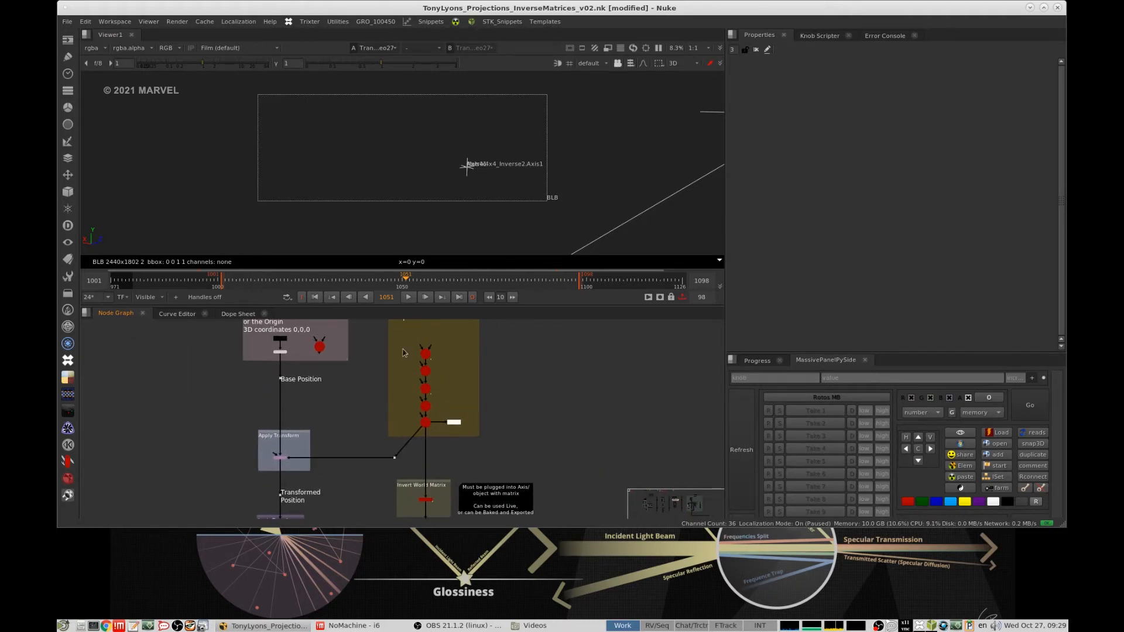
drag(392, 334, 442, 438)
- View the Applying Back transformations node on the smily face stream and examine the transformed sphere in 3D
scroll(442, 438, down, 7)
middle_drag(443, 448, 454, 366)
middle_drag(456, 480, 478, 388)
scroll(466, 398, up, 4)
scroll(477, 391, up, 8)
click(514, 383)
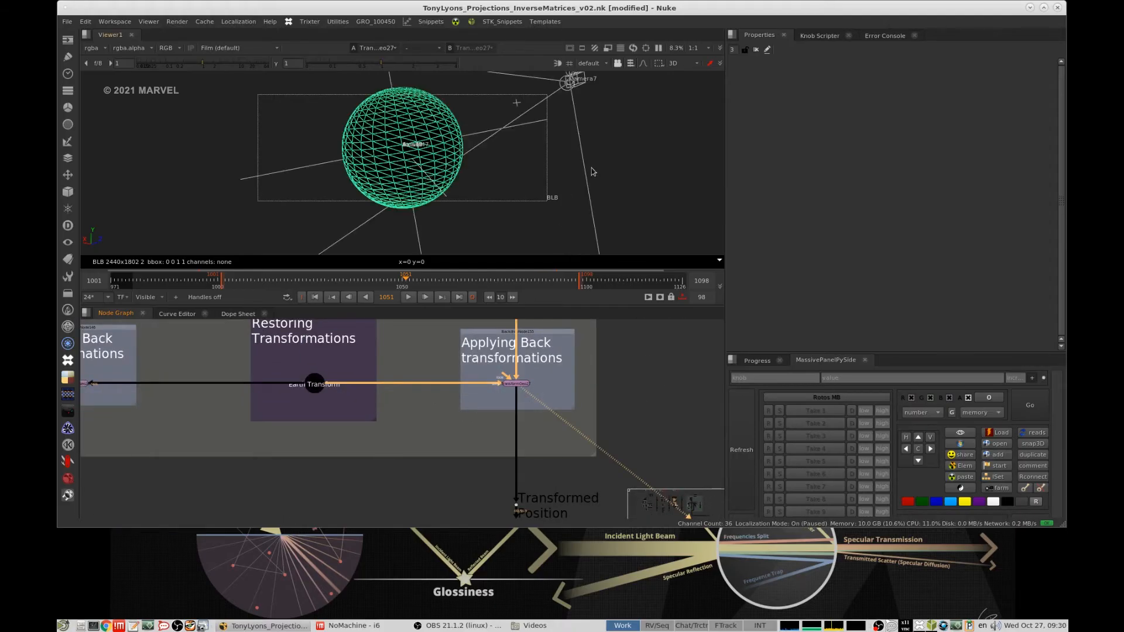
scroll(579, 168, down, 6)
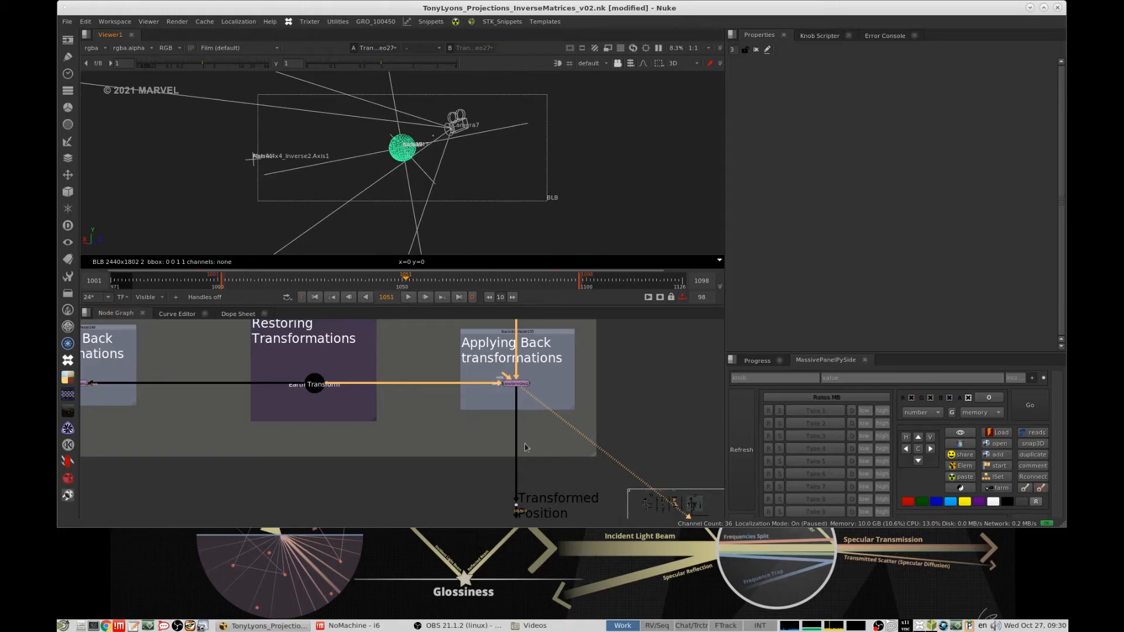
- View the scanline render of the Render out Smily group as a 2D image
middle_drag(525, 453, 511, 357)
middle_drag(506, 484, 507, 397)
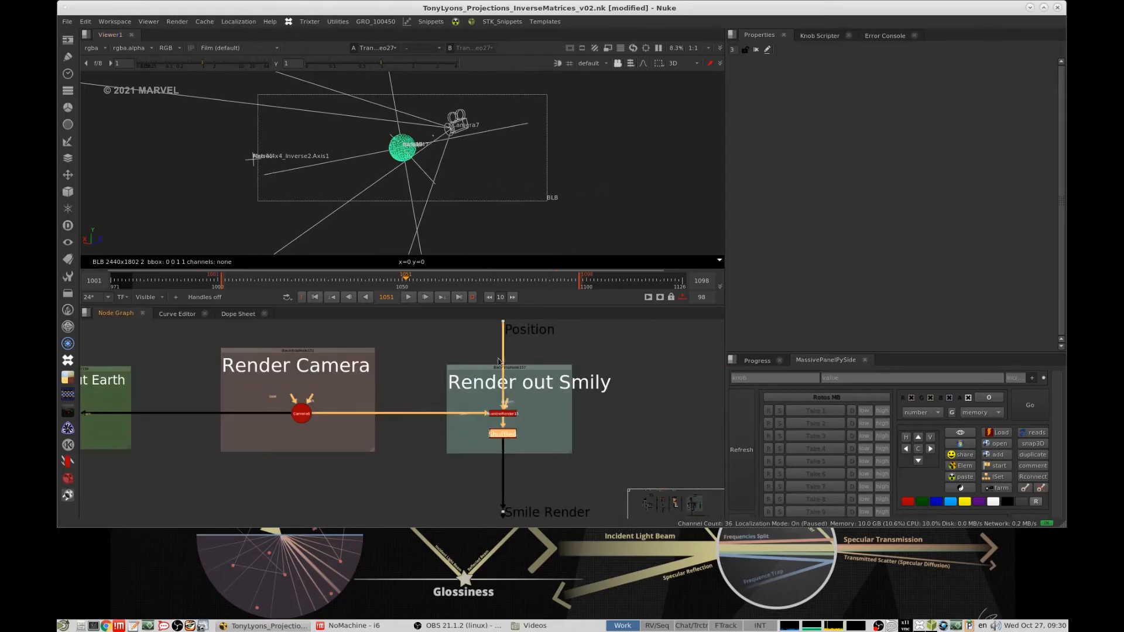
key(Tab)
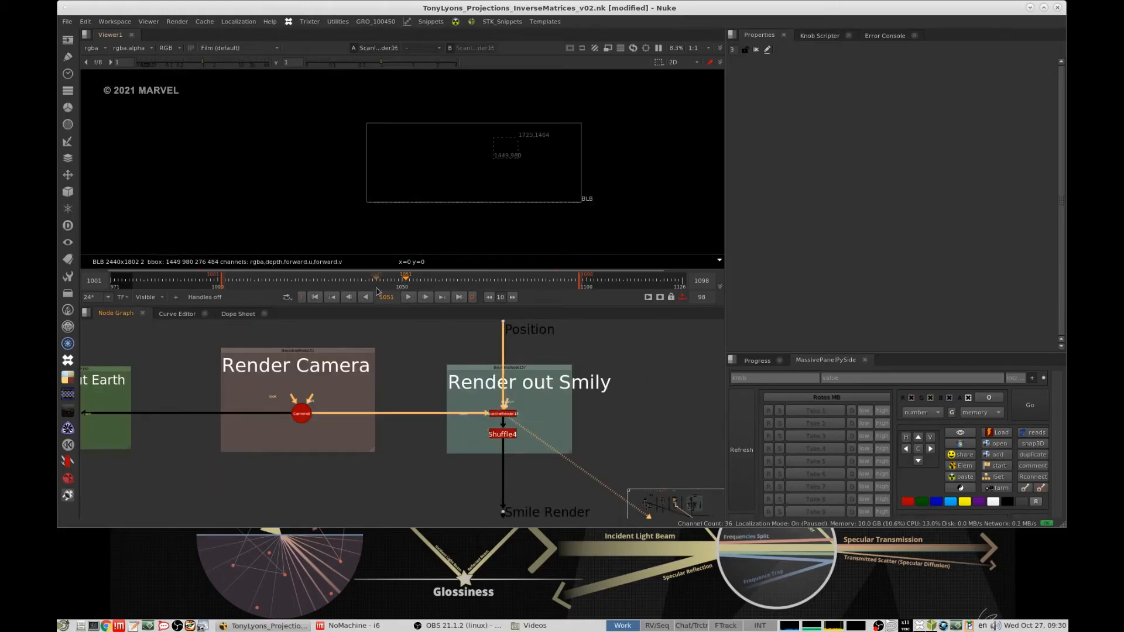
- View the Grade node of the Apply Texture to Earth group, play the animation and stop it
scroll(424, 333, down, 6)
middle_drag(319, 414, 376, 383)
scroll(377, 383, up, 4)
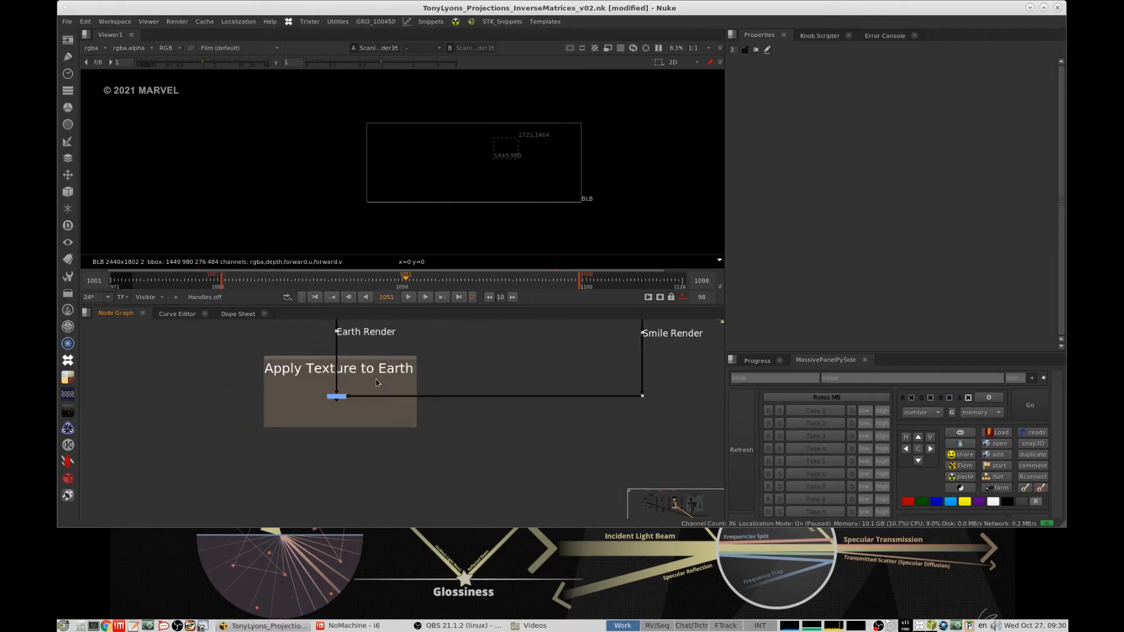
click(410, 299)
middle_drag(475, 152, 534, 138)
middle_click(588, 155)
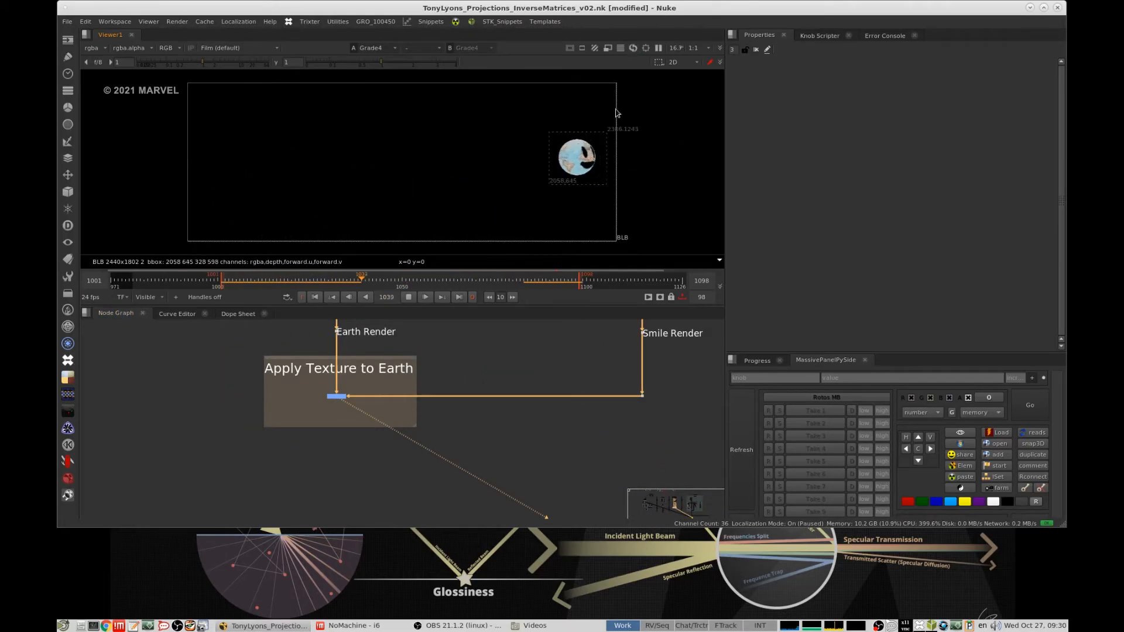
click(409, 297)
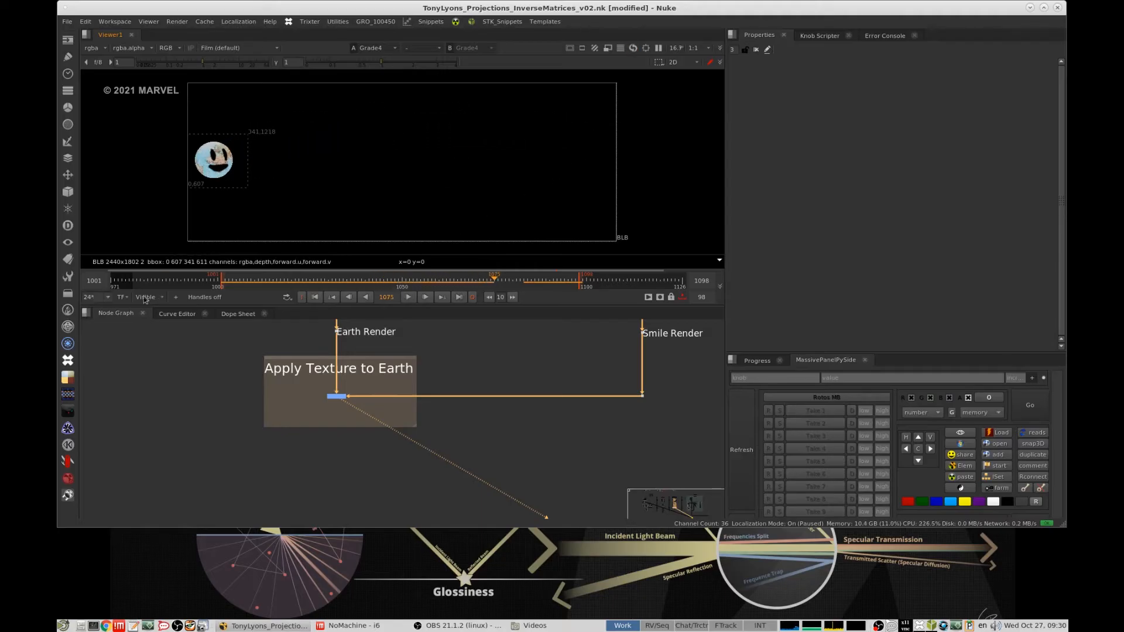
- Set the playback rate to 12 fps and play back the smily face on the moving globe
click(104, 297)
click(104, 251)
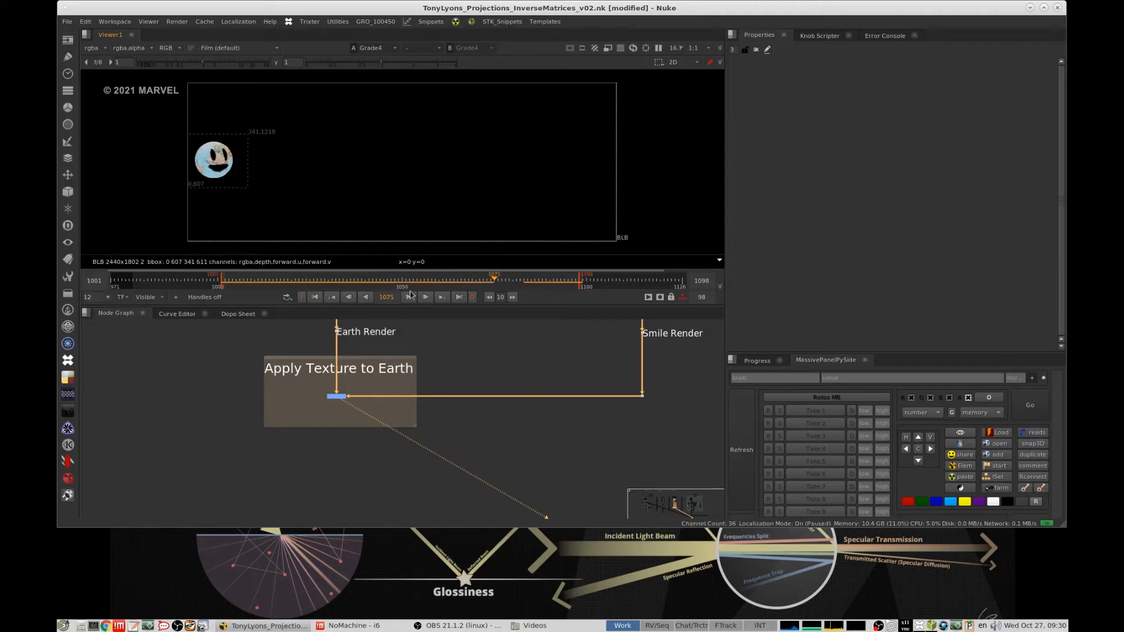
click(409, 297)
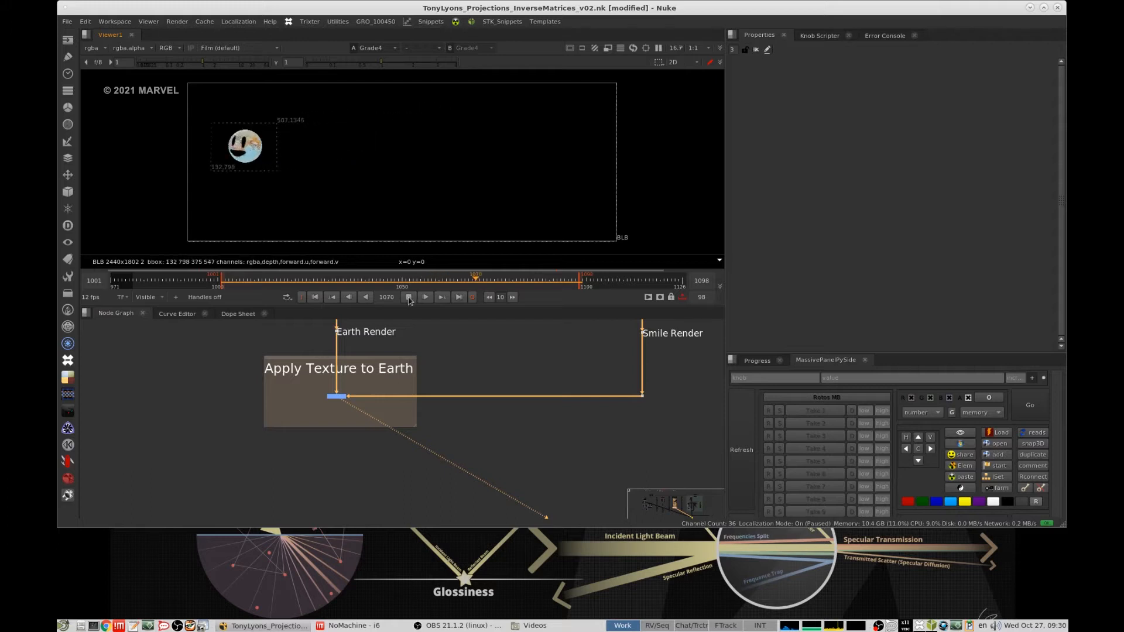
scroll(451, 494, down, 6)
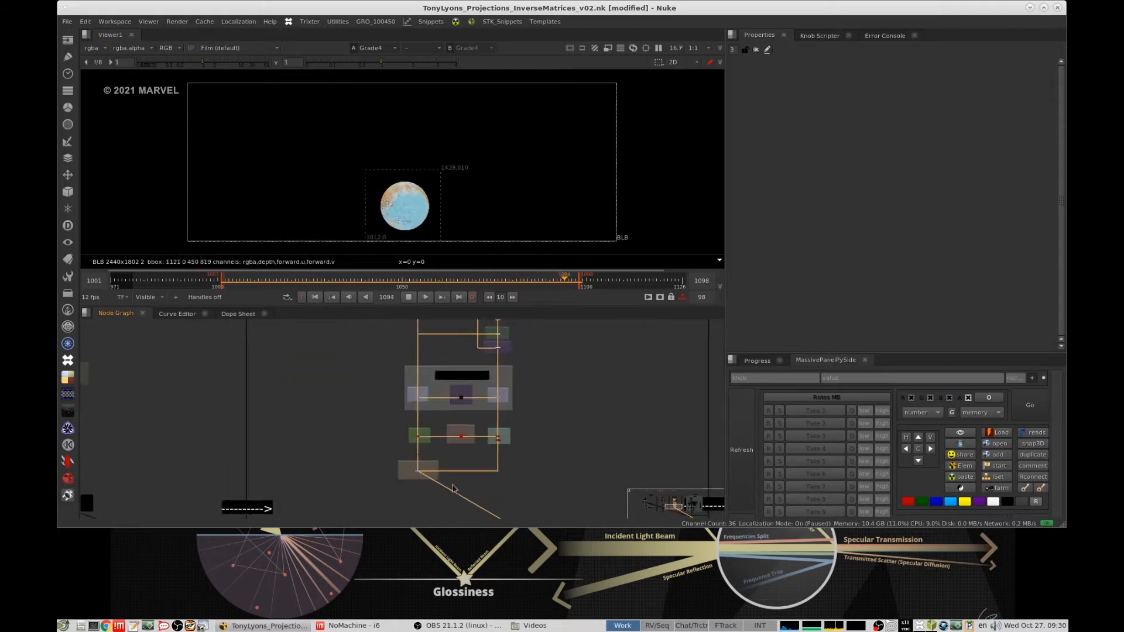
scroll(453, 488, up, 8)
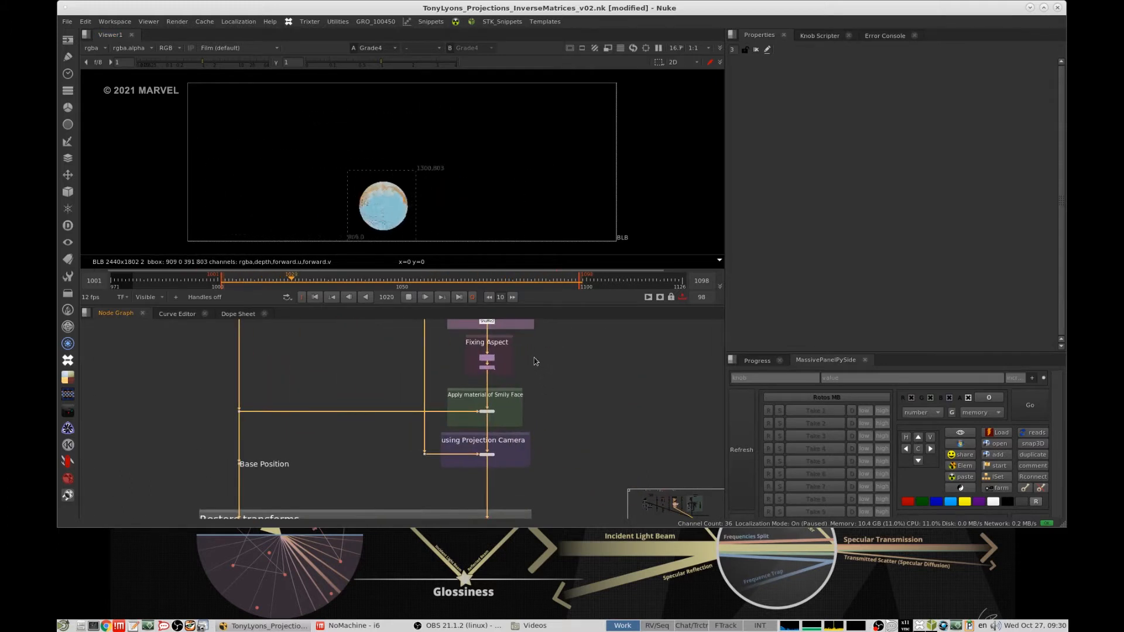
click(409, 297)
- Inspect the Apply material of Smily Face group and view the base position dot that feeds it
middle_drag(509, 382, 543, 449)
scroll(506, 389, up, 3)
click(554, 369)
mouse_move(538, 402)
middle_down()
mouse_move(560, 366)
mouse_move(538, 385)
middle_up()
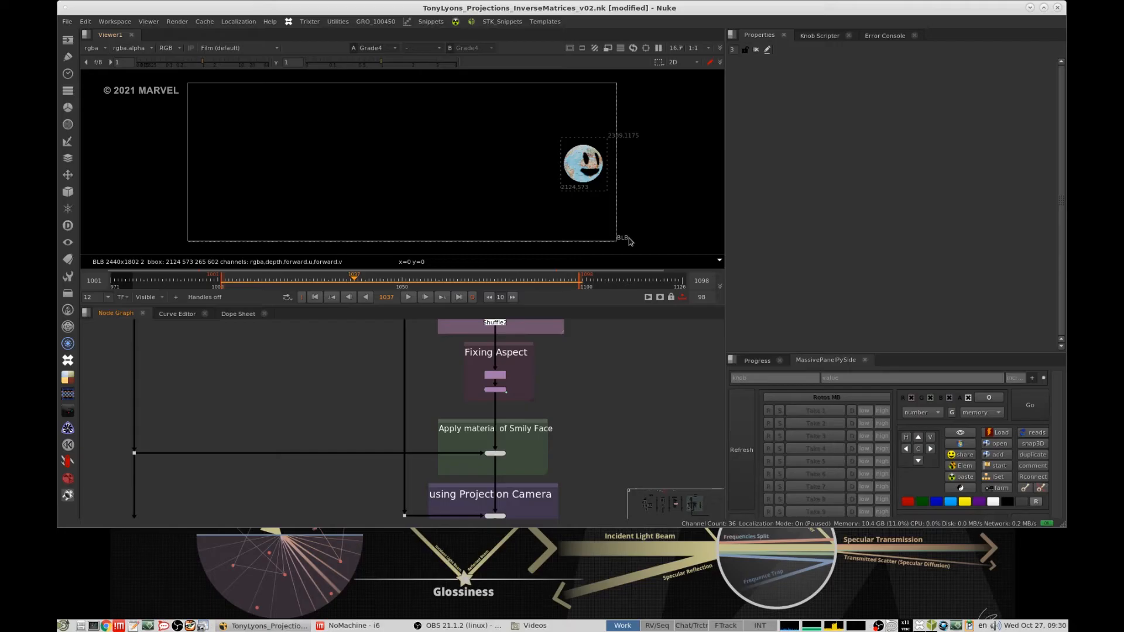
scroll(579, 404, down, 4)
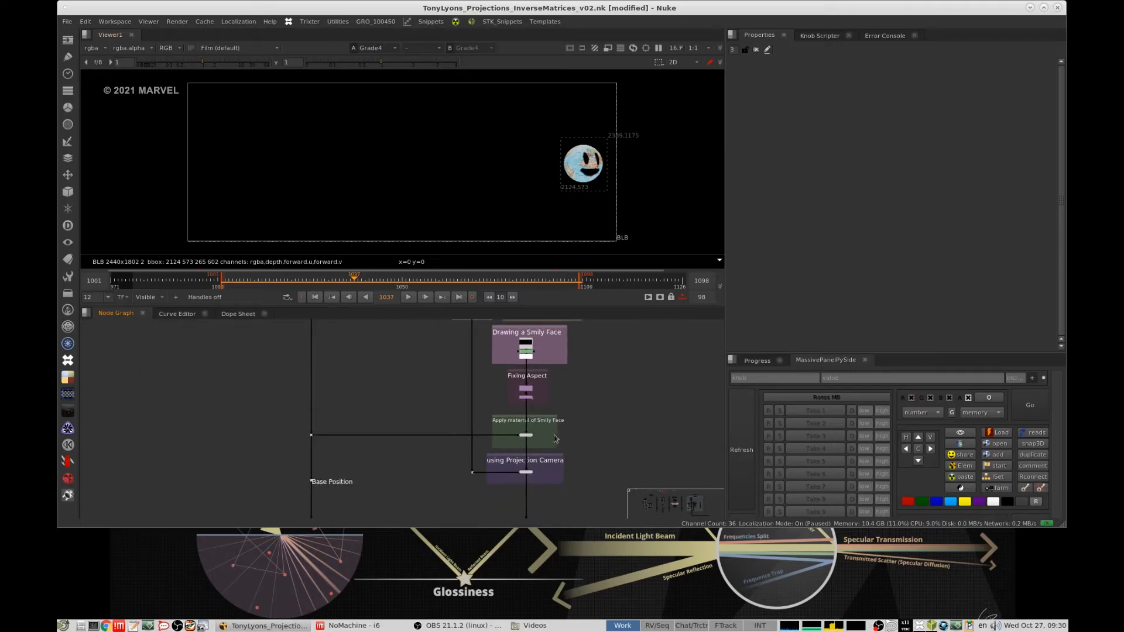
scroll(556, 439, up, 5)
scroll(633, 374, down, 3)
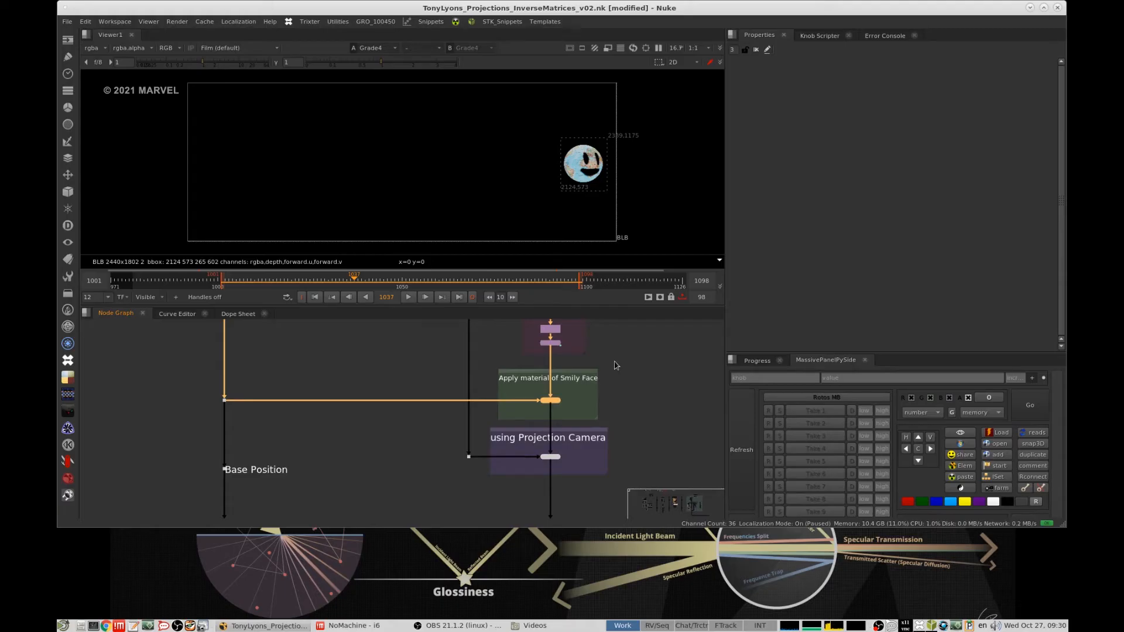
middle_drag(605, 365, 606, 436)
drag(392, 391, 214, 463)
key(1)
- View the world map image and the Sphere3 node in the base position group
scroll(422, 386, down, 8)
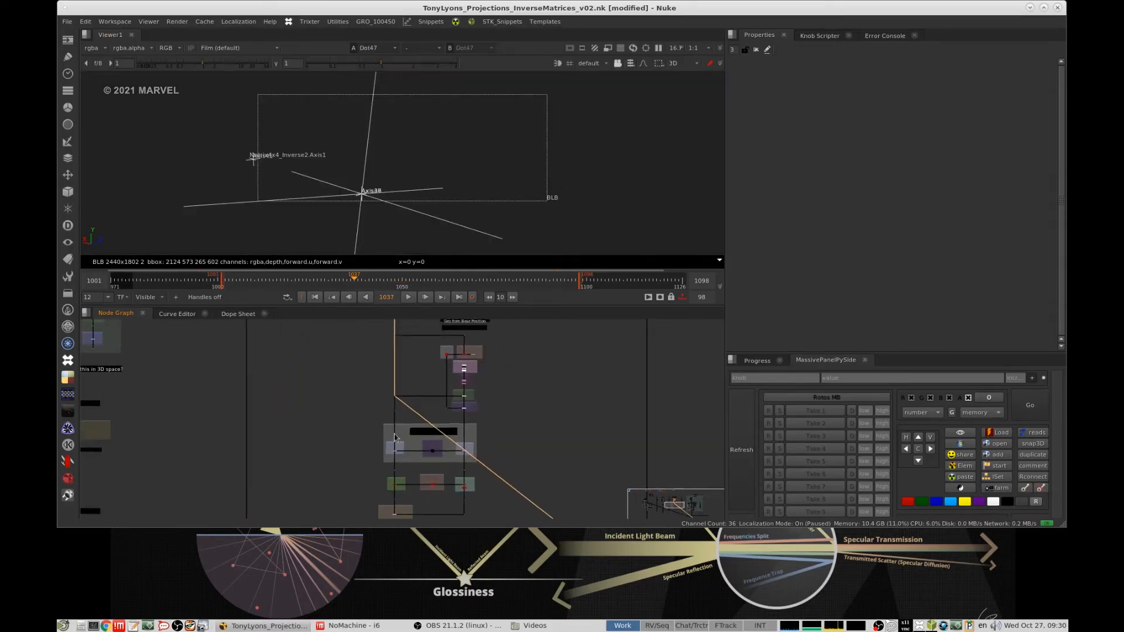
middle_drag(417, 330, 412, 448)
scroll(396, 385, up, 10)
middle_drag(377, 350, 420, 404)
click(388, 378)
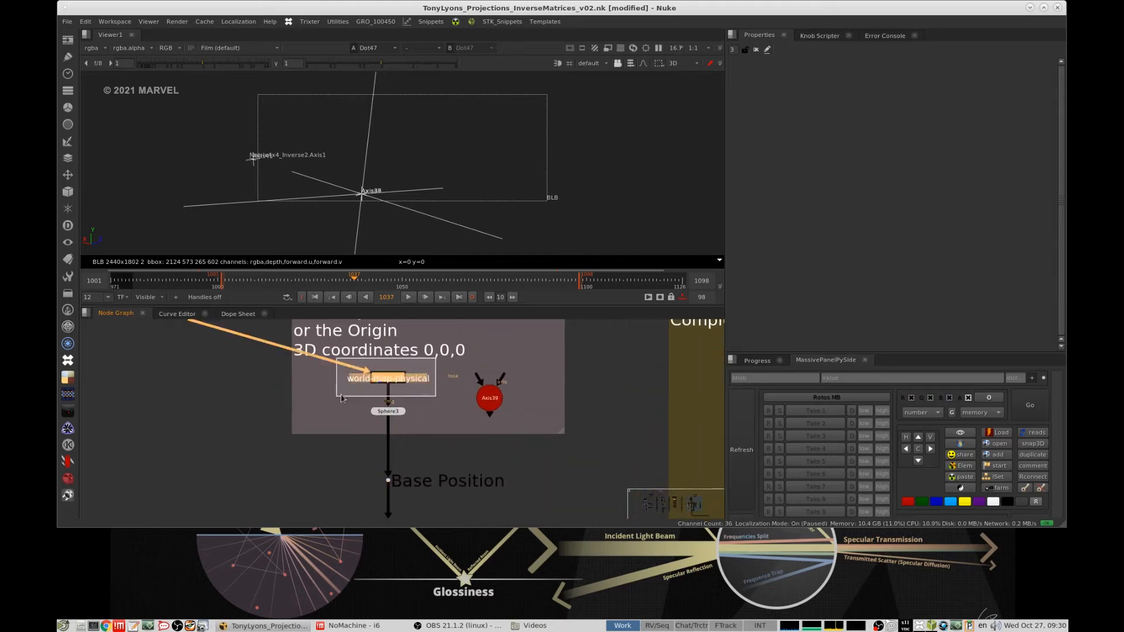
key(1)
click(400, 411)
key(1)
- View the material node of the Apply material of Smily Face group, followed by UVProject10
scroll(455, 394, down, 8)
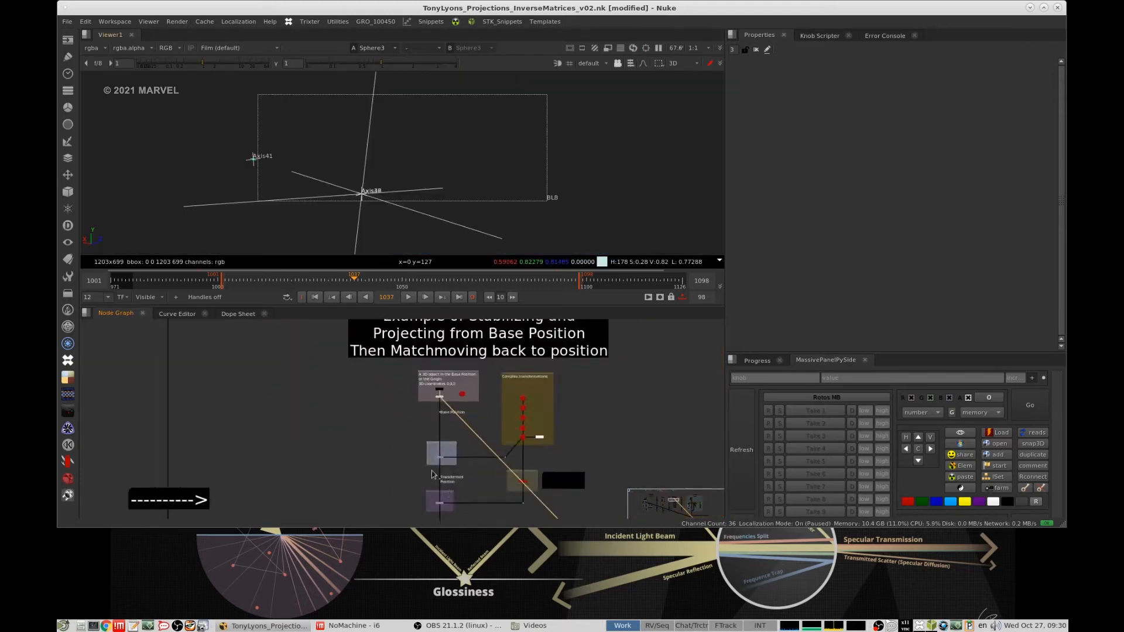
middle_drag(473, 510, 410, 345)
middle_drag(474, 471, 442, 417)
scroll(442, 417, up, 10)
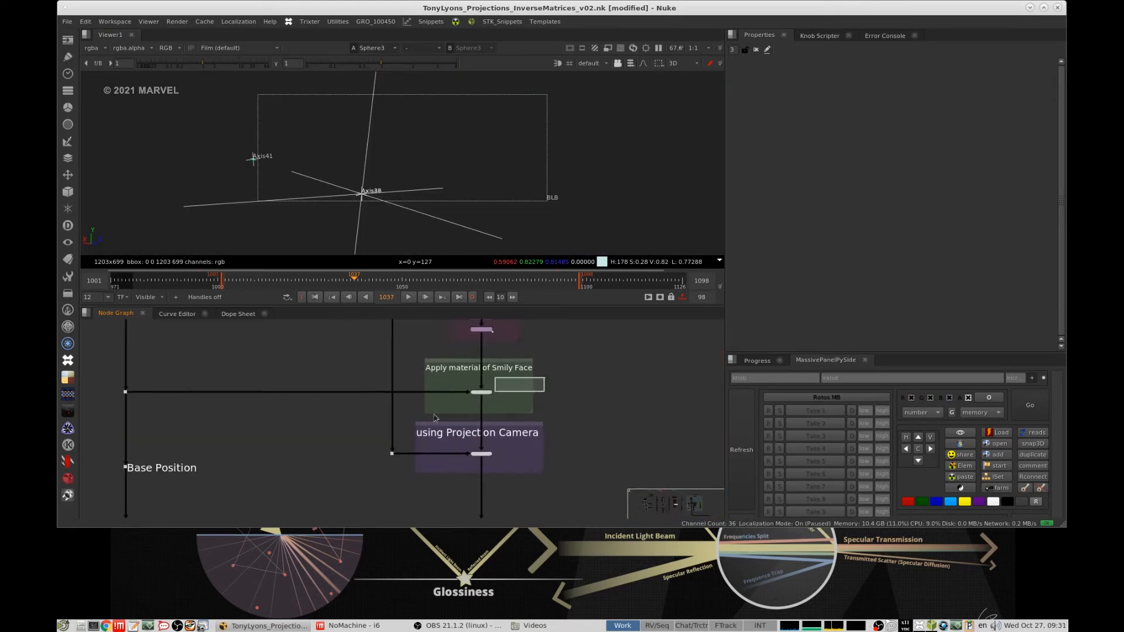
key(1)
middle_drag(509, 400, 515, 328)
click(475, 435)
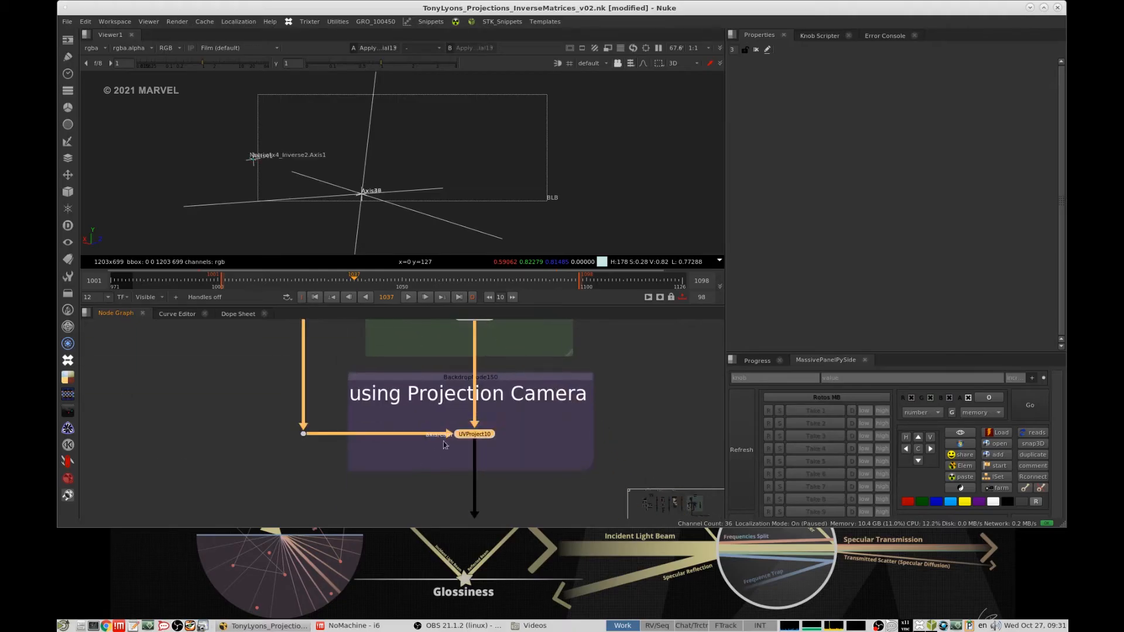
key(1)
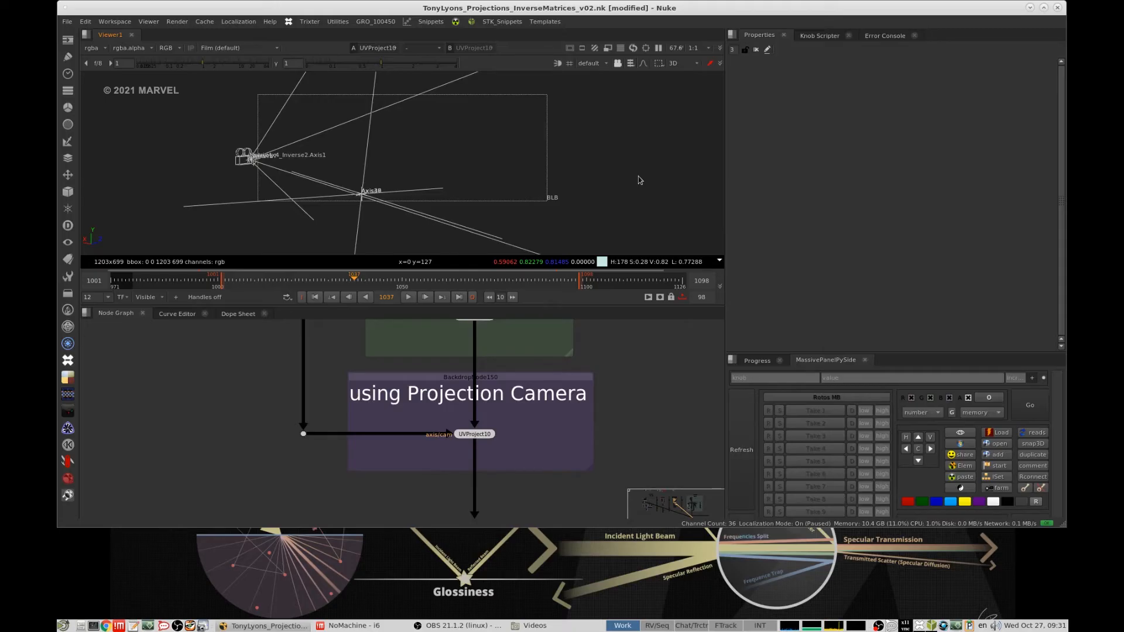
- View a node of the Drawing a Smily Face group, followed by Camera7 in the New Projection Camera group
scroll(599, 402, down, 6)
middle_drag(599, 402, 567, 431)
drag(455, 472, 611, 349)
middle_drag(611, 350, 614, 458)
drag(615, 458, 623, 340)
click(614, 392)
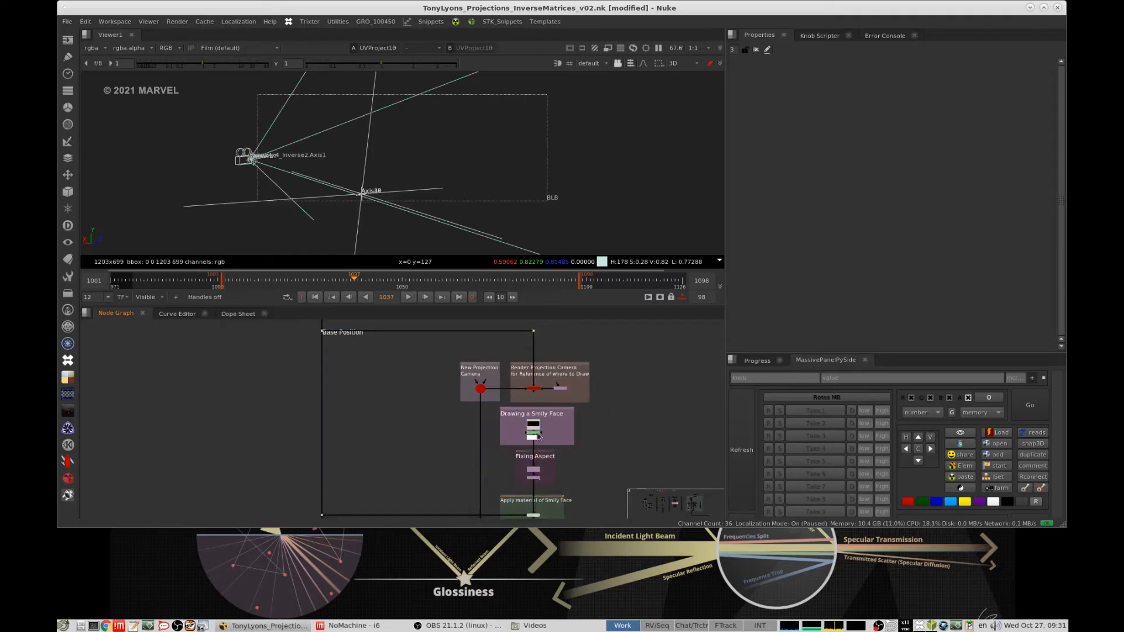
scroll(535, 434, up, 5)
click(544, 440)
key(1)
middle_drag(445, 411, 457, 487)
drag(467, 354, 379, 399)
key(1)
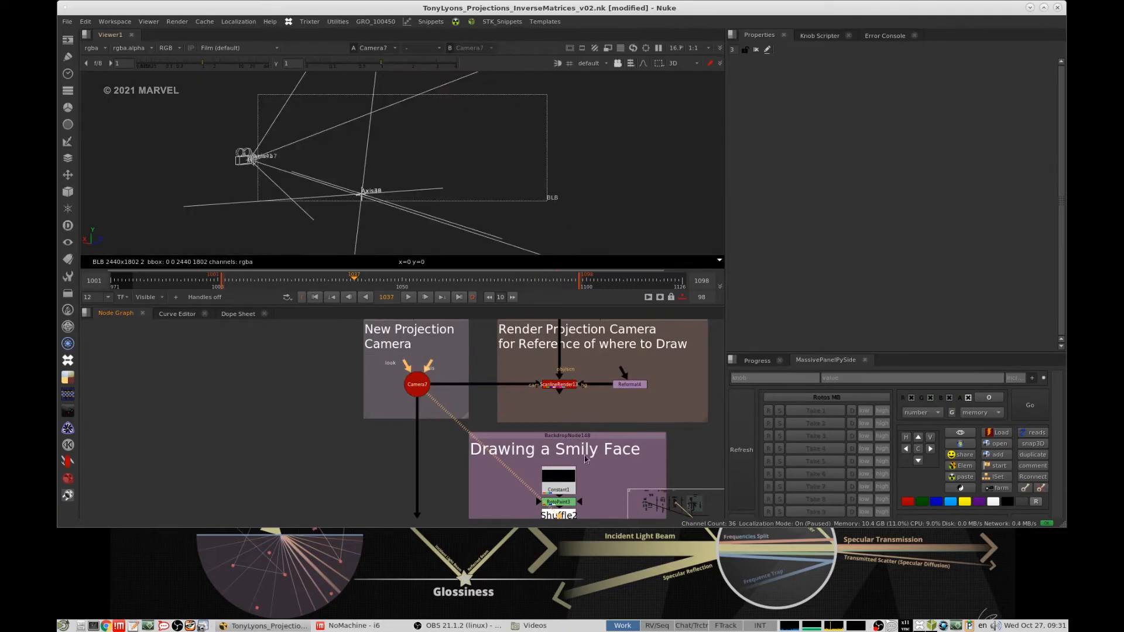
- Return to the UVProject10 output and examine its projection from another angle in 3D
scroll(586, 460, down, 5)
middle_drag(585, 460, 565, 341)
scroll(556, 447, up, 3)
click(546, 447)
middle_drag(556, 472, 557, 417)
click(545, 454)
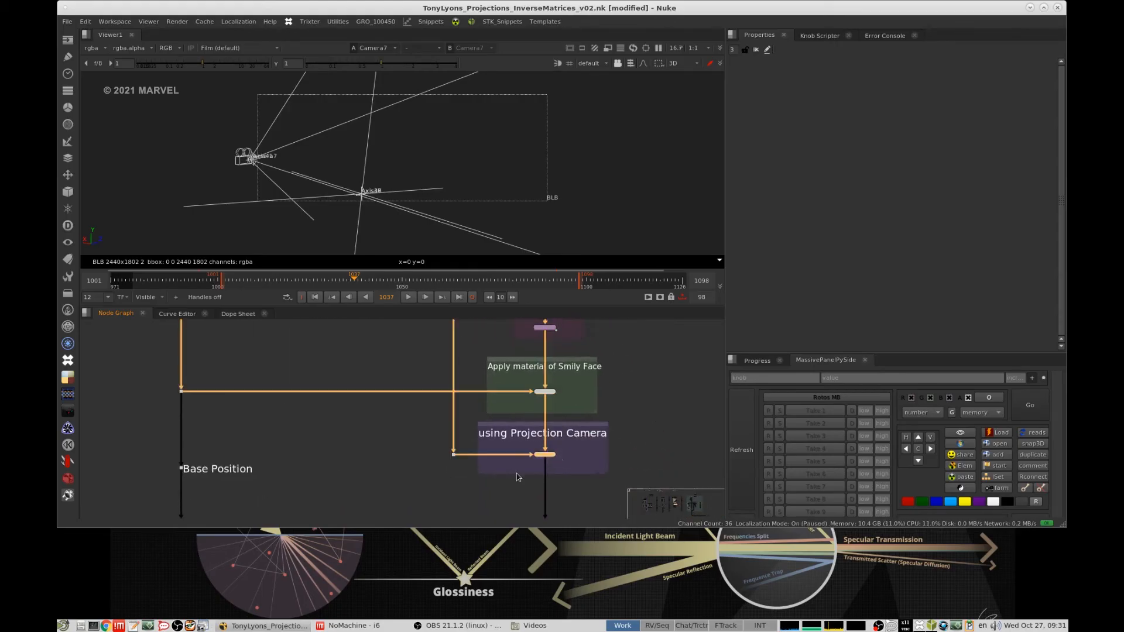
ctrl+drag(495, 176, 608, 167)
- View the Applying Back transformations node on the Earth stream and scrub the timeline to examine the globe's restored motion
scroll(566, 452, down, 2)
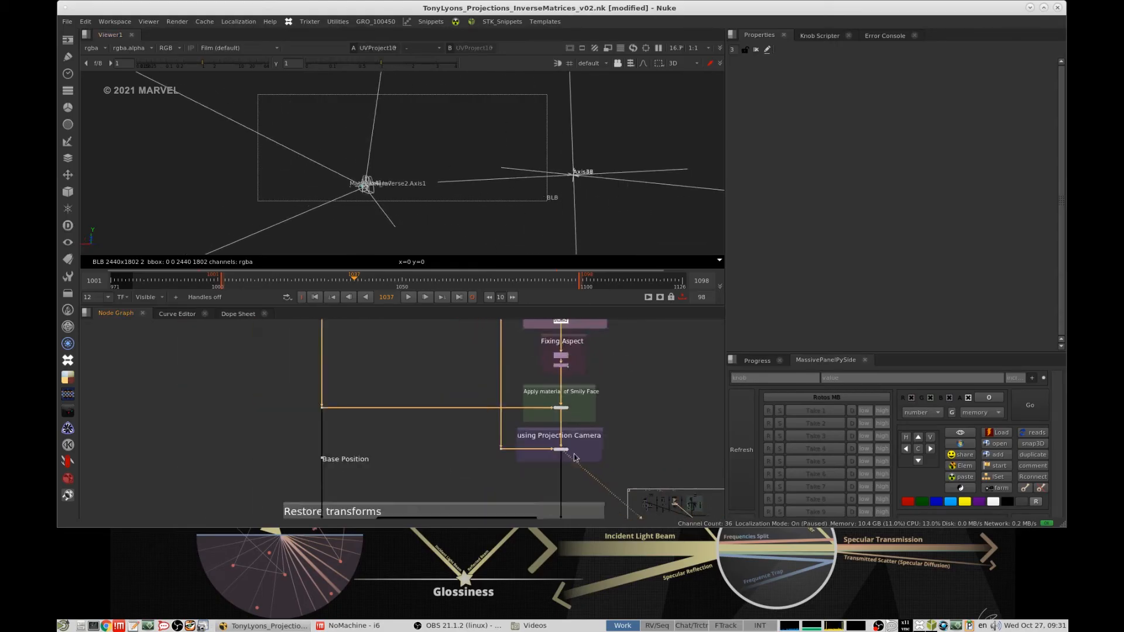
middle_drag(592, 424, 599, 384)
scroll(602, 339, down, 2)
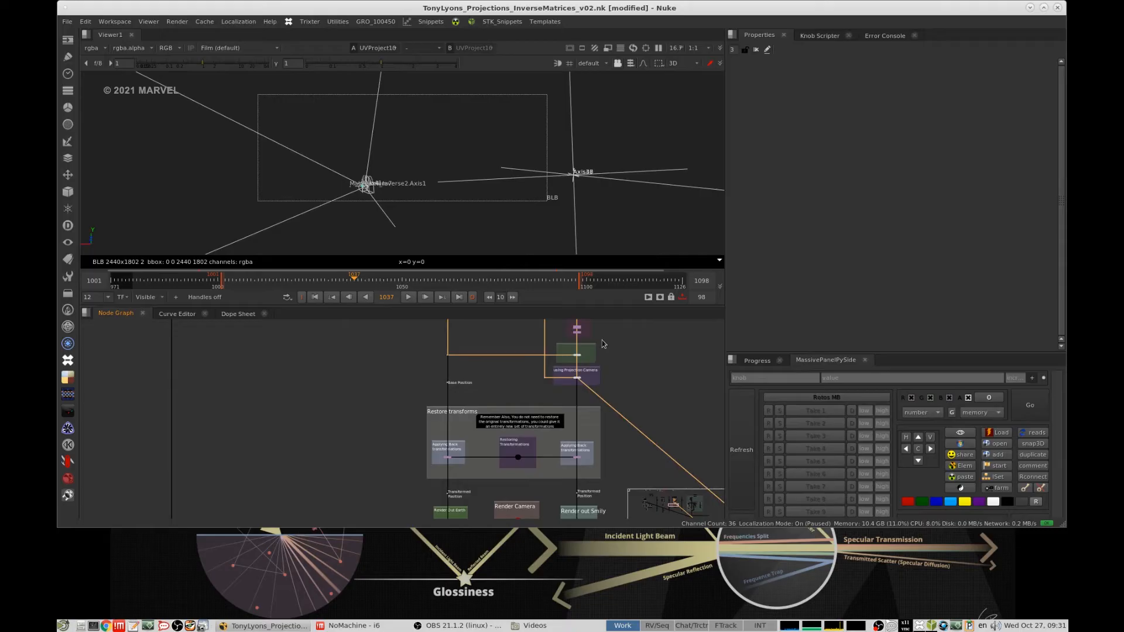
click(448, 457)
key(1)
scroll(447, 462, up, 4)
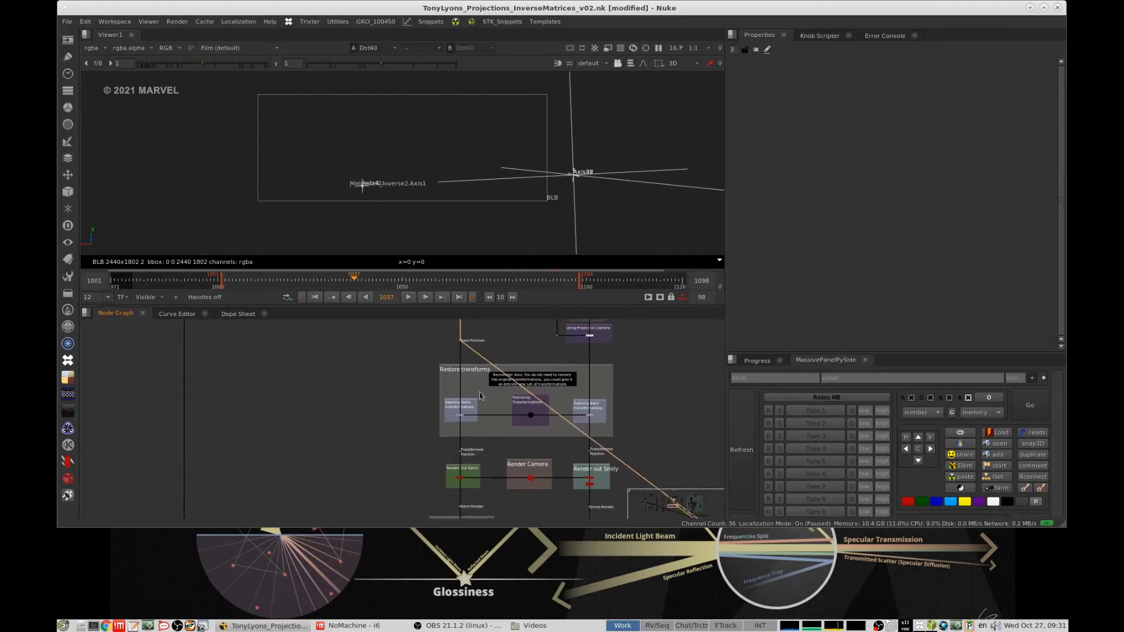
drag(402, 445, 401, 446)
key(1)
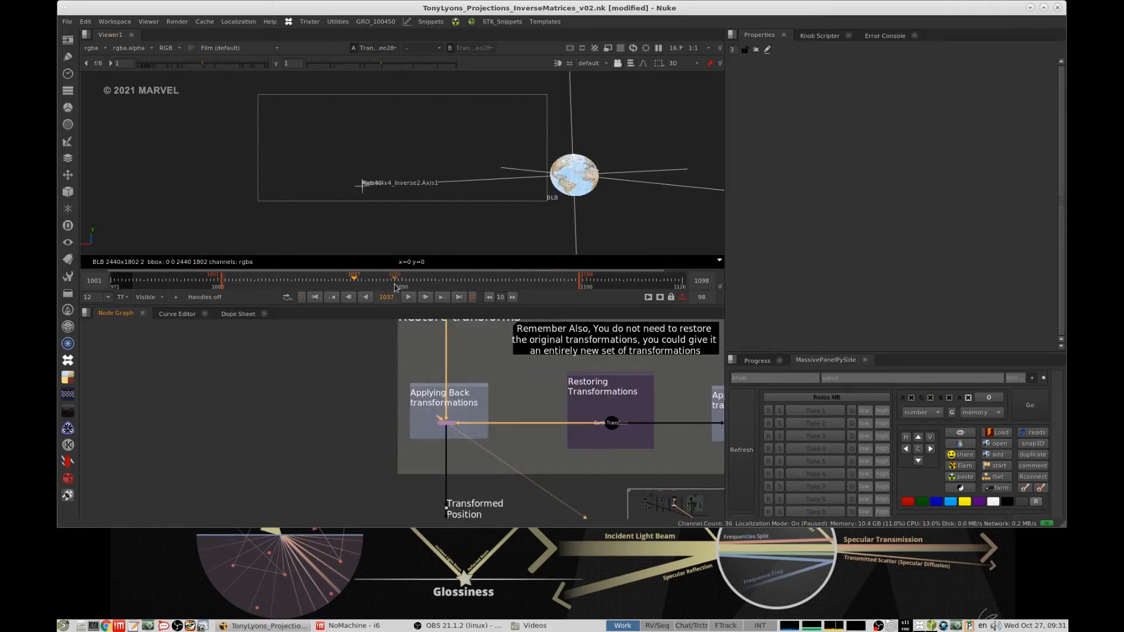
drag(397, 287, 556, 283)
key(f)
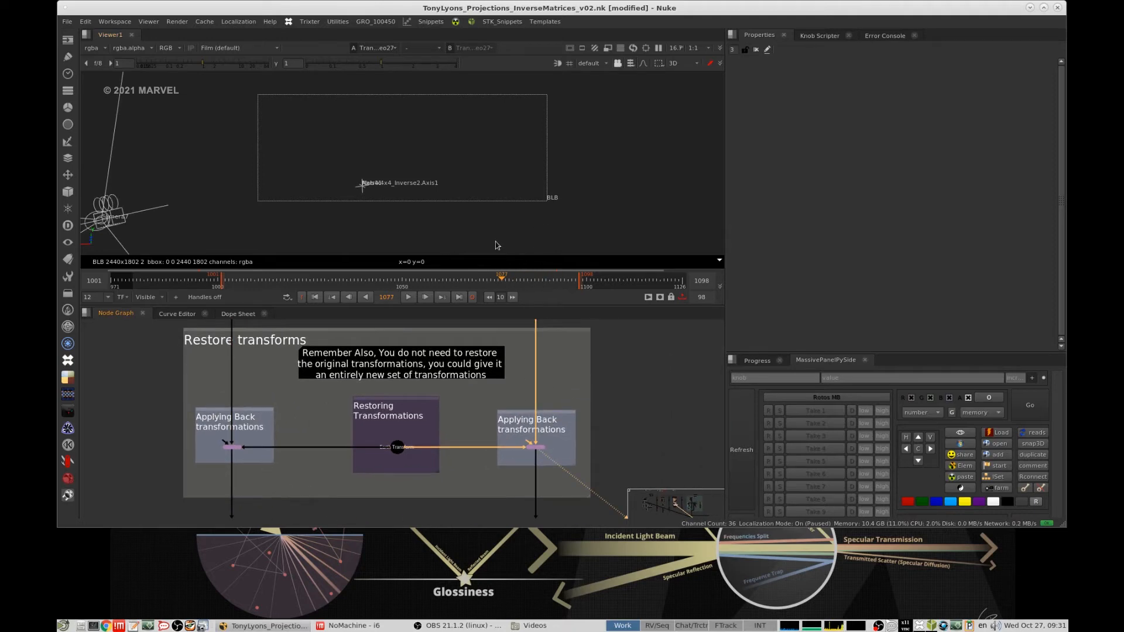
- View the Shuffle4 output of the Render out Smily group
scroll(591, 404, down, 3)
middle_drag(591, 403, 585, 267)
scroll(550, 394, up, 5)
drag(599, 398, 493, 447)
key(1)
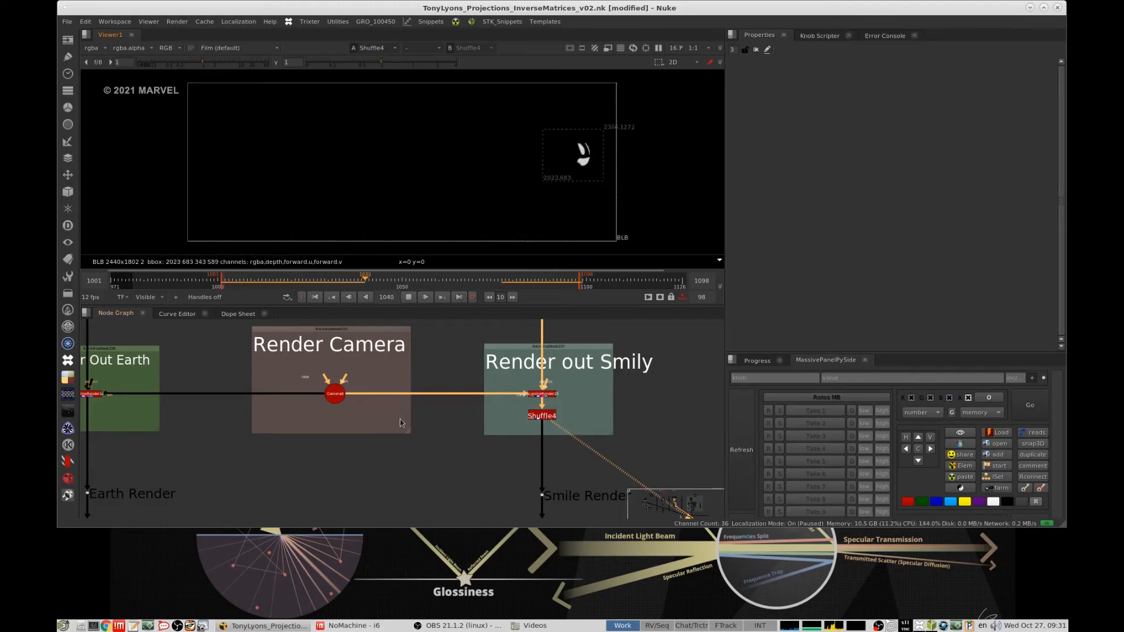
- View the Apply Texture to Earth result with the smily face combined onto the globe render
scroll(401, 423, down, 4)
middle_drag(401, 422, 482, 368)
scroll(346, 462, up, 2)
drag(384, 424, 305, 454)
key(1)
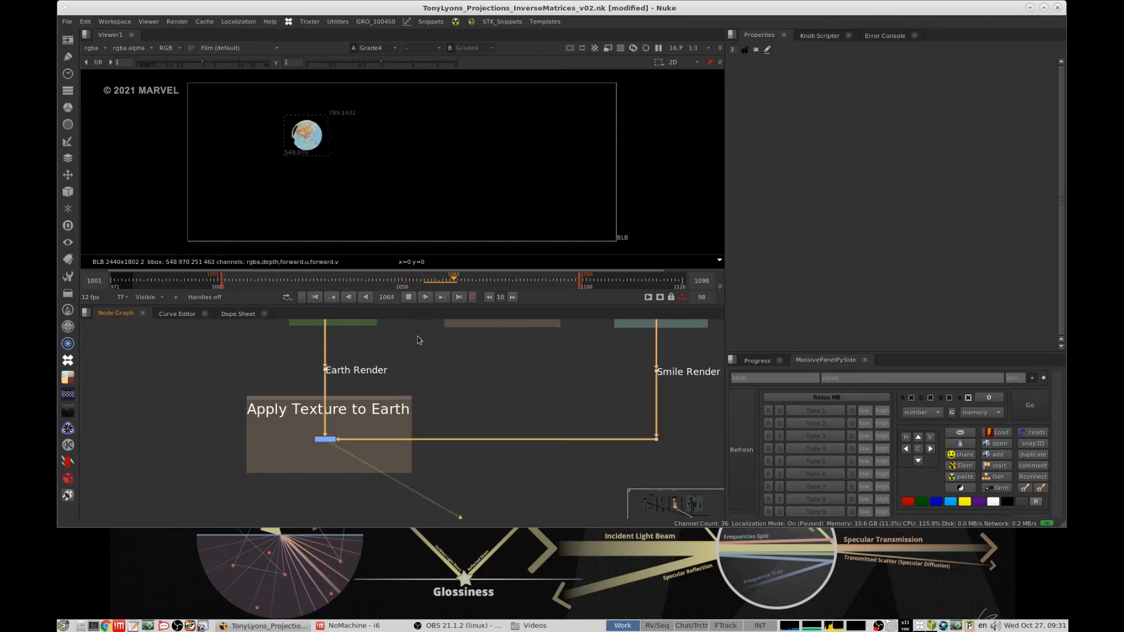
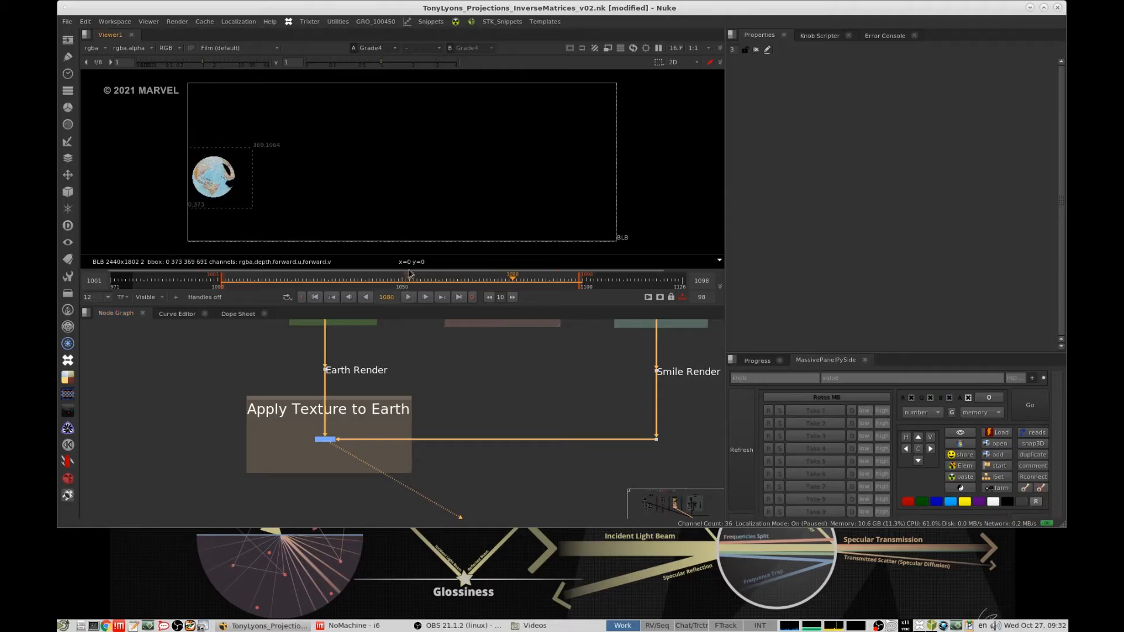
- Play back the combined globe result in the viewer and stop the playback
click(407, 297)
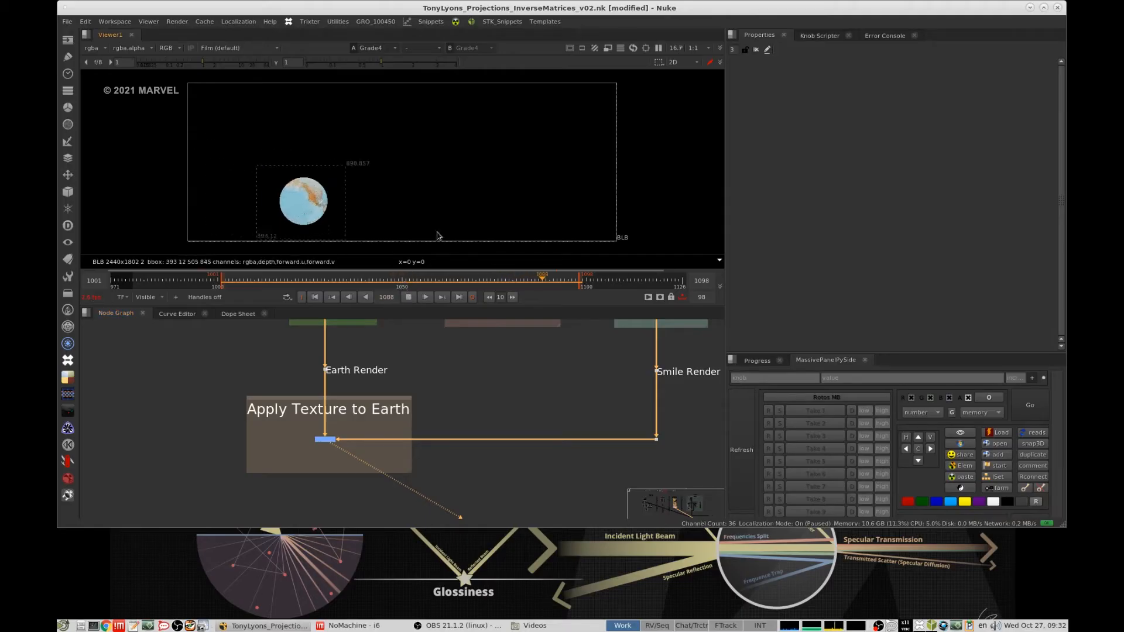
click(409, 298)
- Examine the node graph groups for the 3D object at its Base Position, the Complex transformations and the Transformed Position
drag(455, 357, 314, 391)
middle_drag(433, 388, 436, 513)
scroll(423, 413, down, 6)
scroll(386, 370, up, 6)
middle_drag(386, 369, 426, 399)
scroll(426, 399, up, 6)
scroll(445, 410, down, 9)
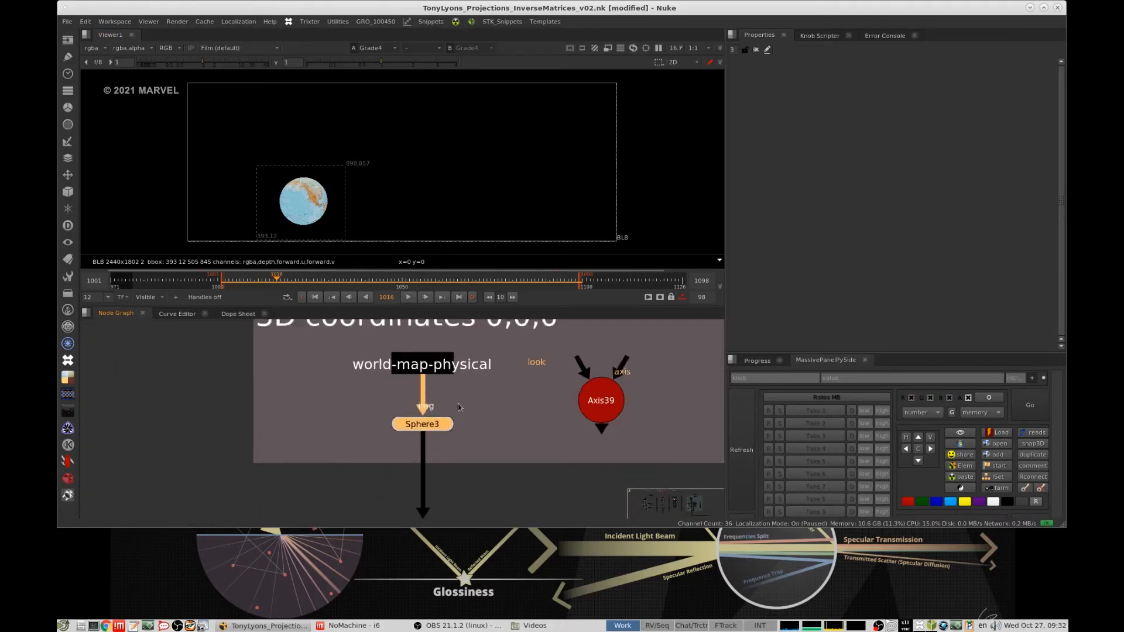
scroll(465, 405, down, 3)
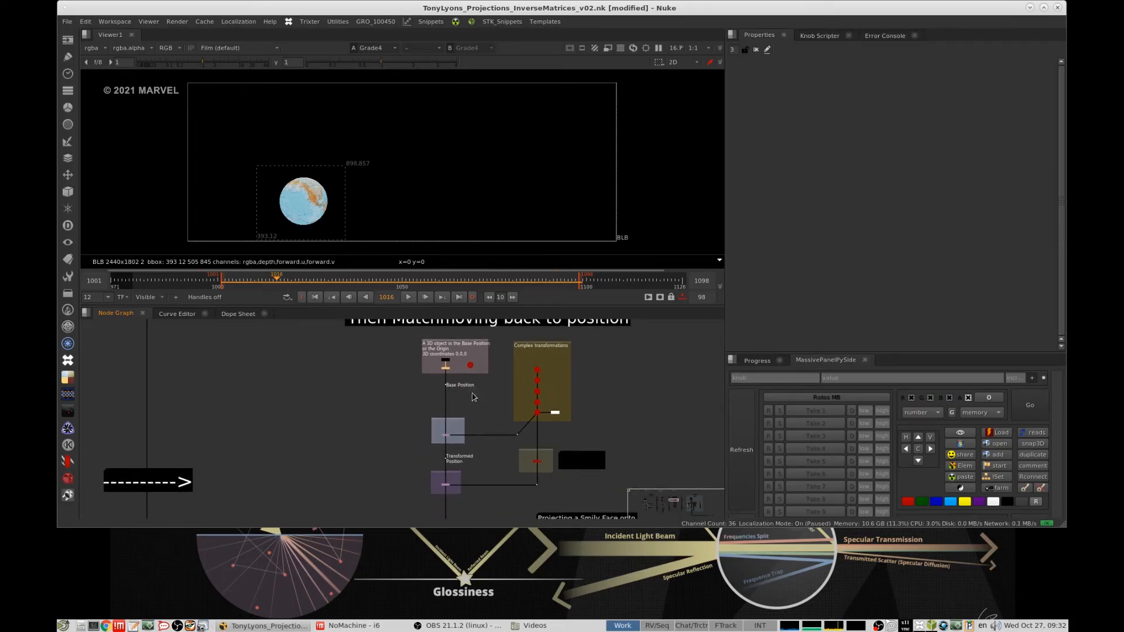
middle_drag(467, 395, 458, 395)
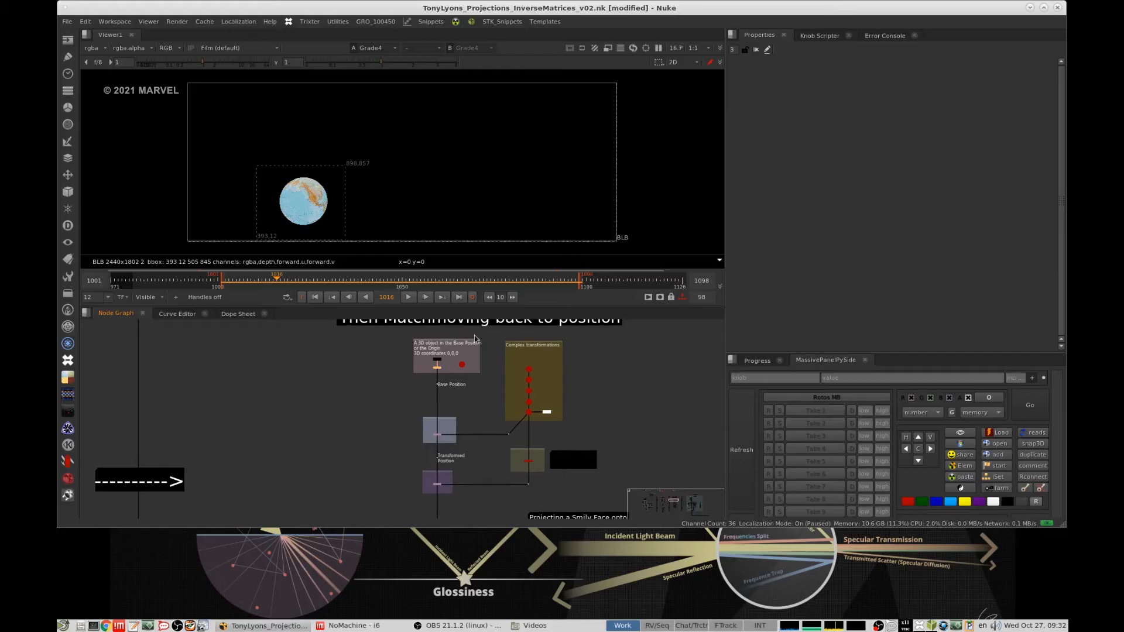
middle_drag(485, 401, 515, 477)
middle_drag(526, 484, 480, 433)
- Locate the Real World Example section from Black Widow in the node graph
scroll(528, 389, down, 4)
scroll(521, 415, down, 3)
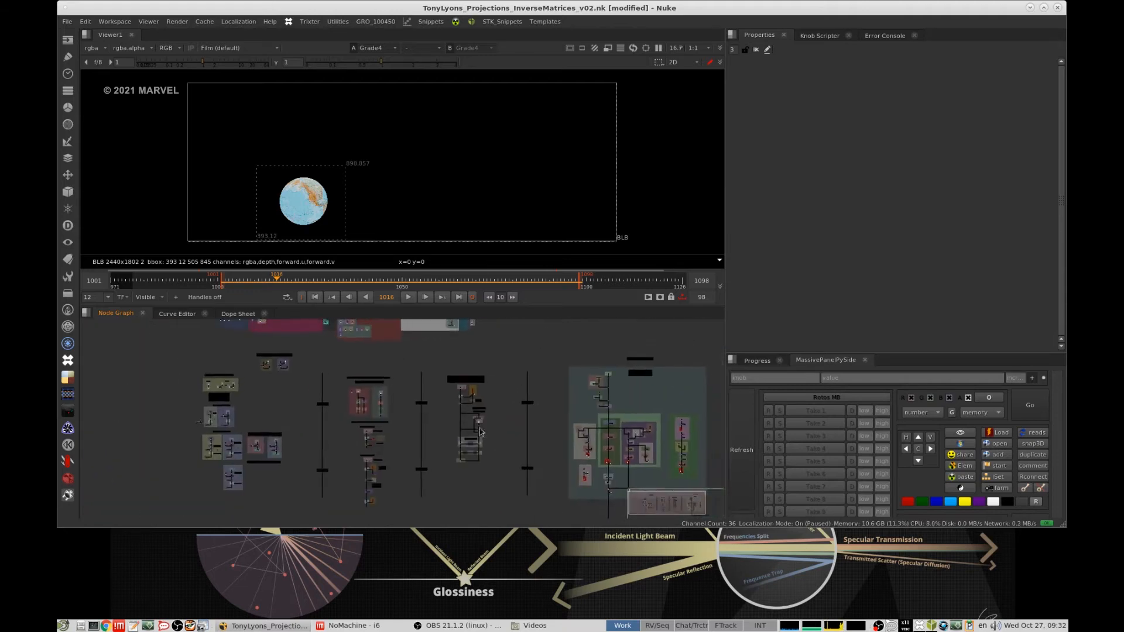
middle_drag(552, 400, 442, 352)
scroll(508, 409, up, 2)
drag(414, 323, 629, 470)
scroll(515, 347, up, 5)
middle_drag(598, 371, 569, 441)
click(615, 383)
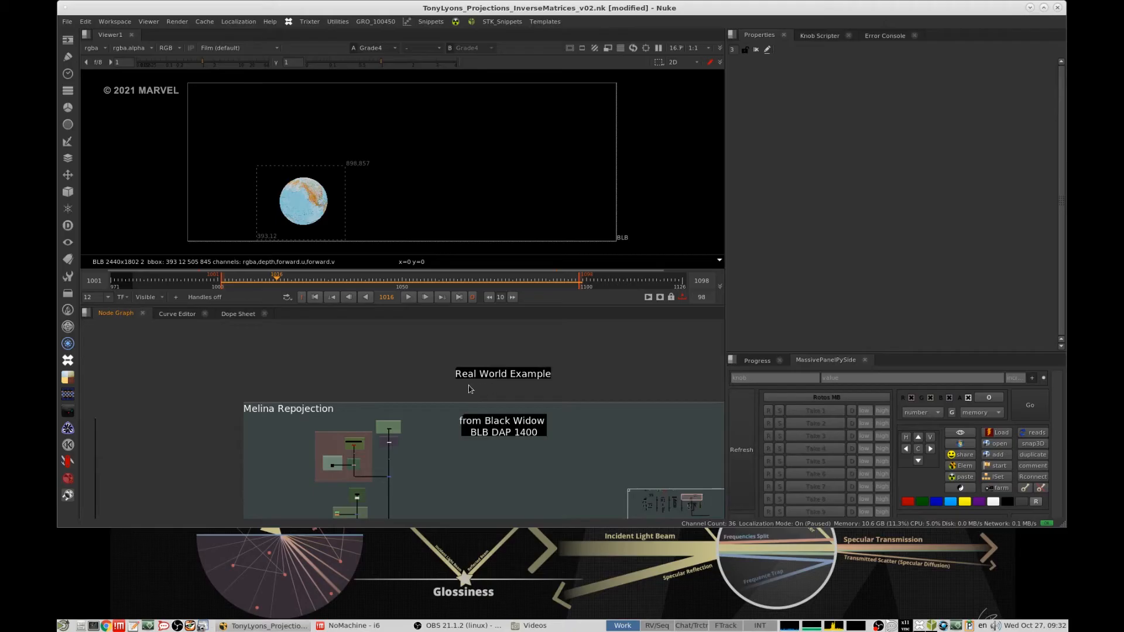
- View the Melina Head Geo output of the Melina Repojection setup in 3D
scroll(503, 404, down, 4)
scroll(468, 405, down, 1)
scroll(467, 412, up, 7)
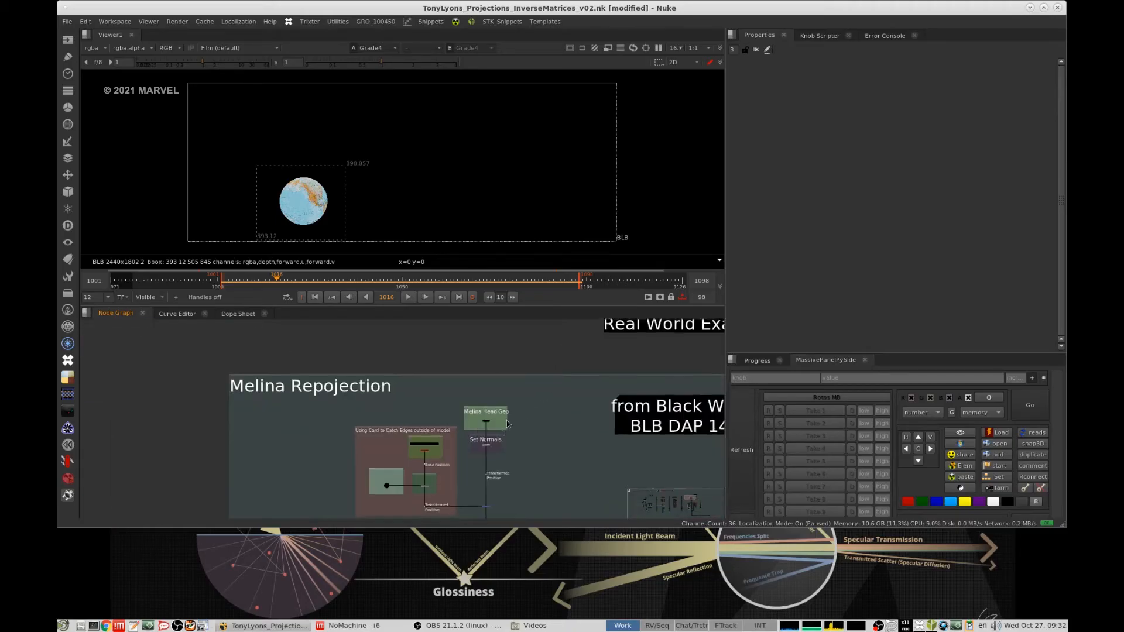
middle_drag(507, 425, 543, 464)
scroll(519, 371, down, 7)
scroll(543, 467, up, 6)
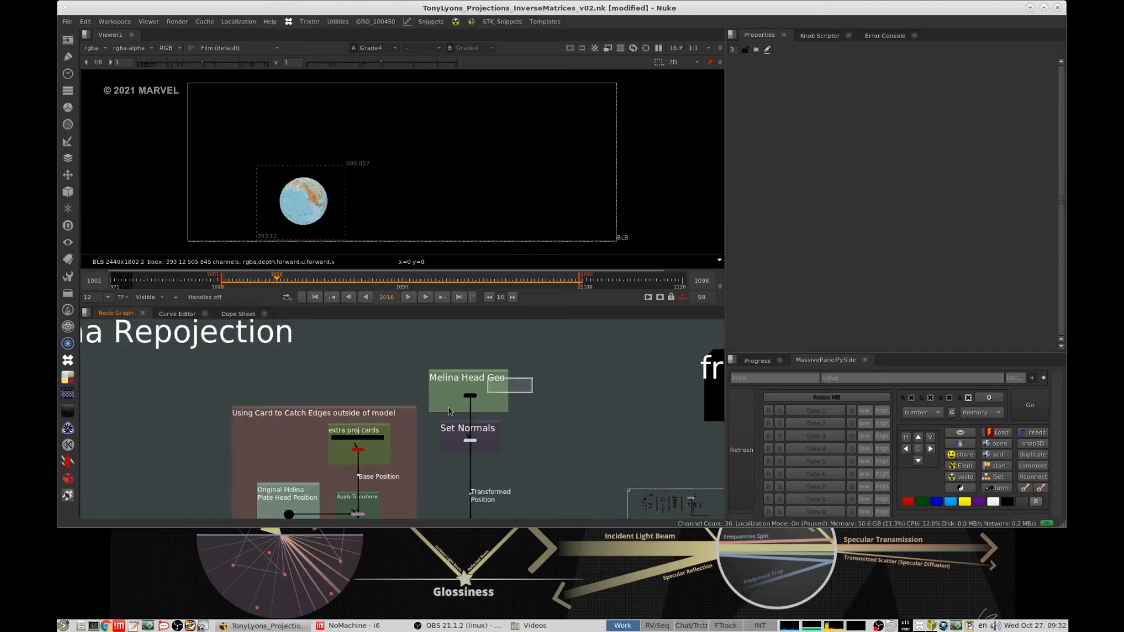
key(1)
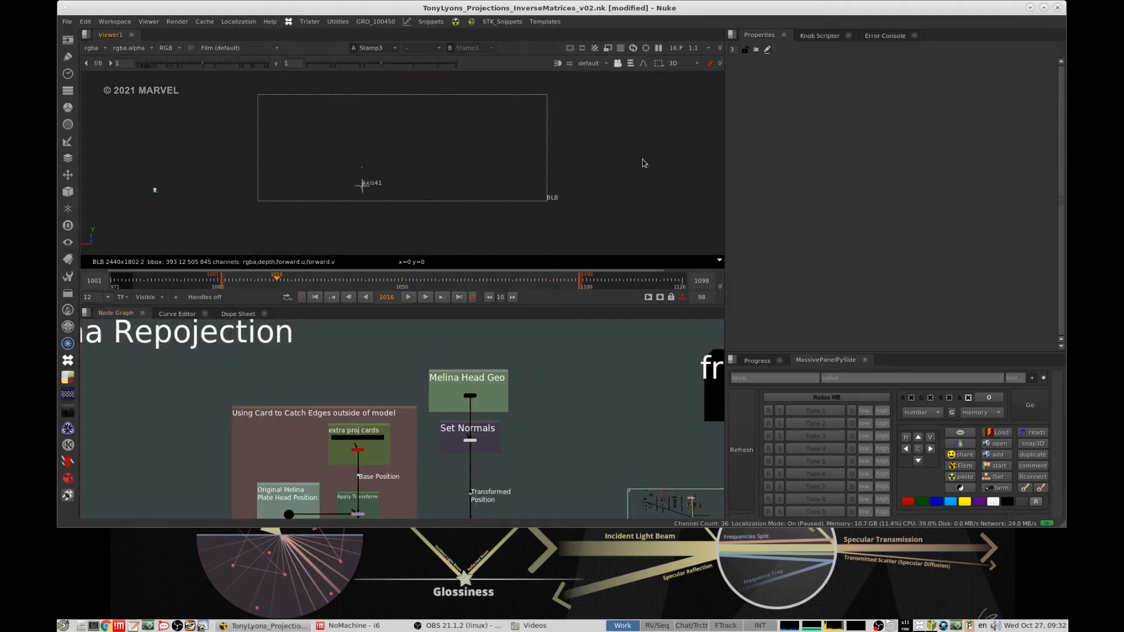
key(f)
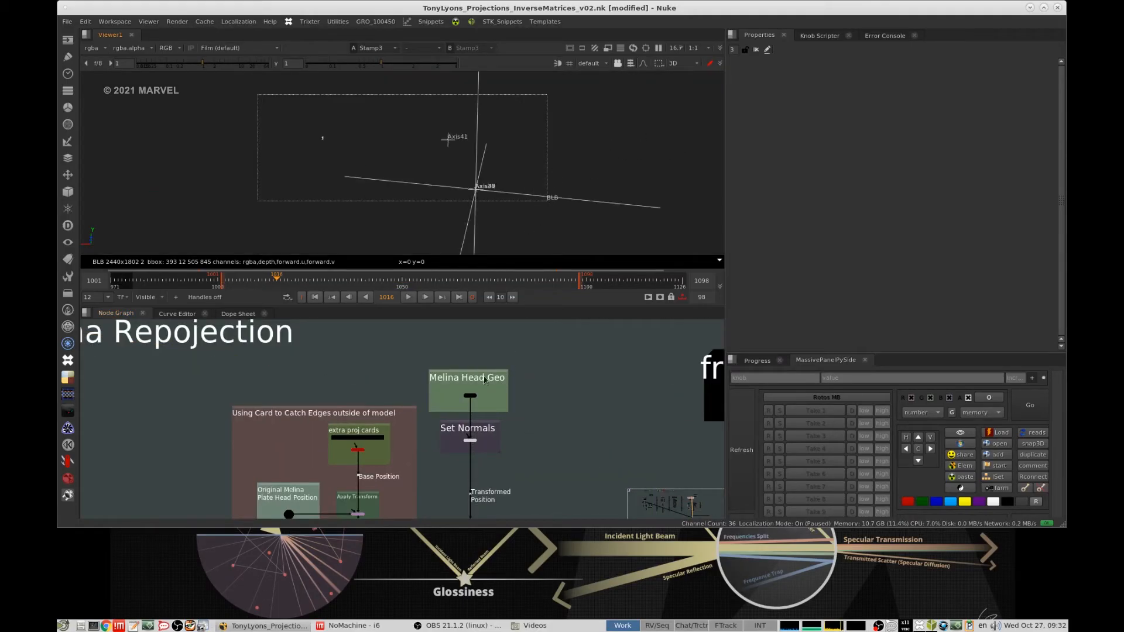
- Open the properties of the v002 melina proj axis for the original plate position and frame the 3D view on it
scroll(481, 406, down, 3)
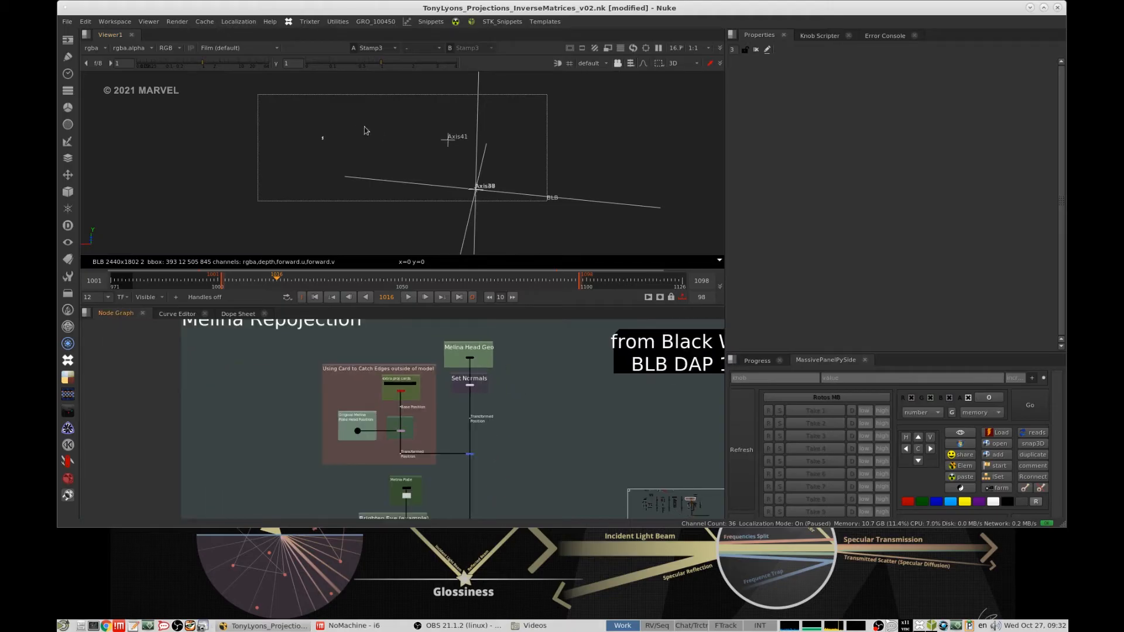
middle_drag(314, 141, 440, 120)
scroll(408, 122, up, 3)
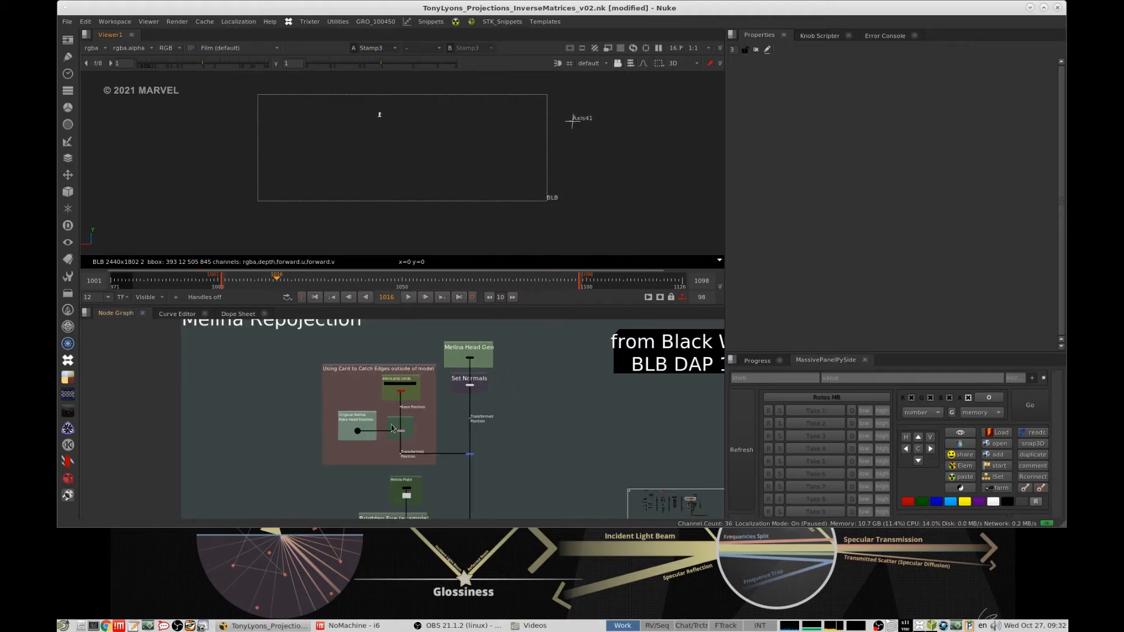
scroll(369, 421, up, 7)
drag(386, 435, 315, 462)
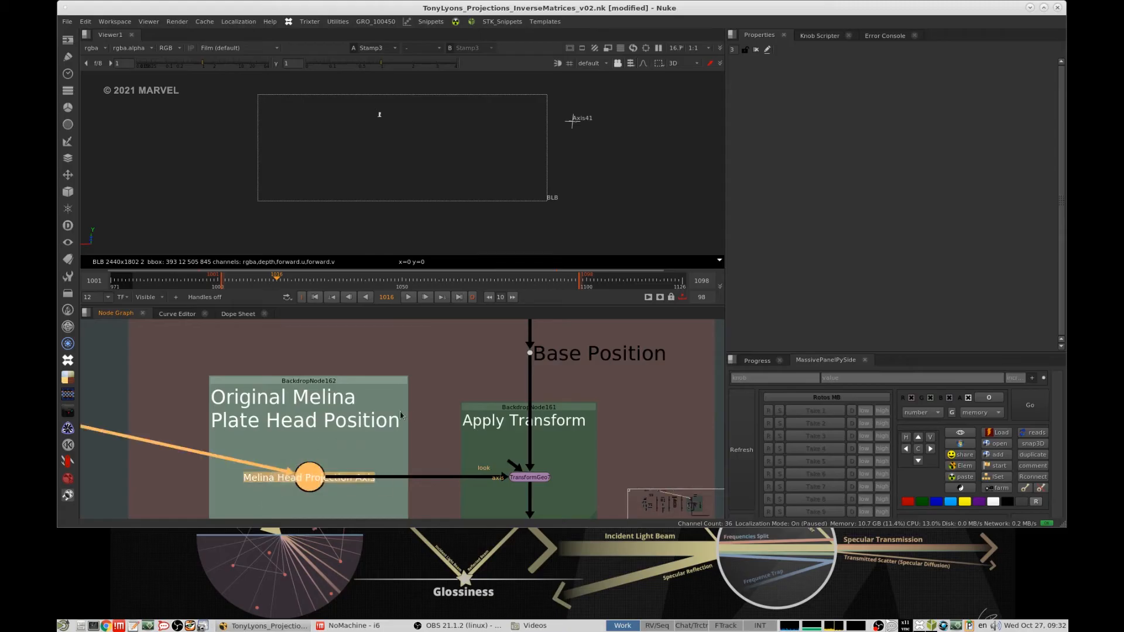
scroll(400, 413, down, 10)
middle_drag(169, 418, 388, 447)
scroll(386, 446, up, 8)
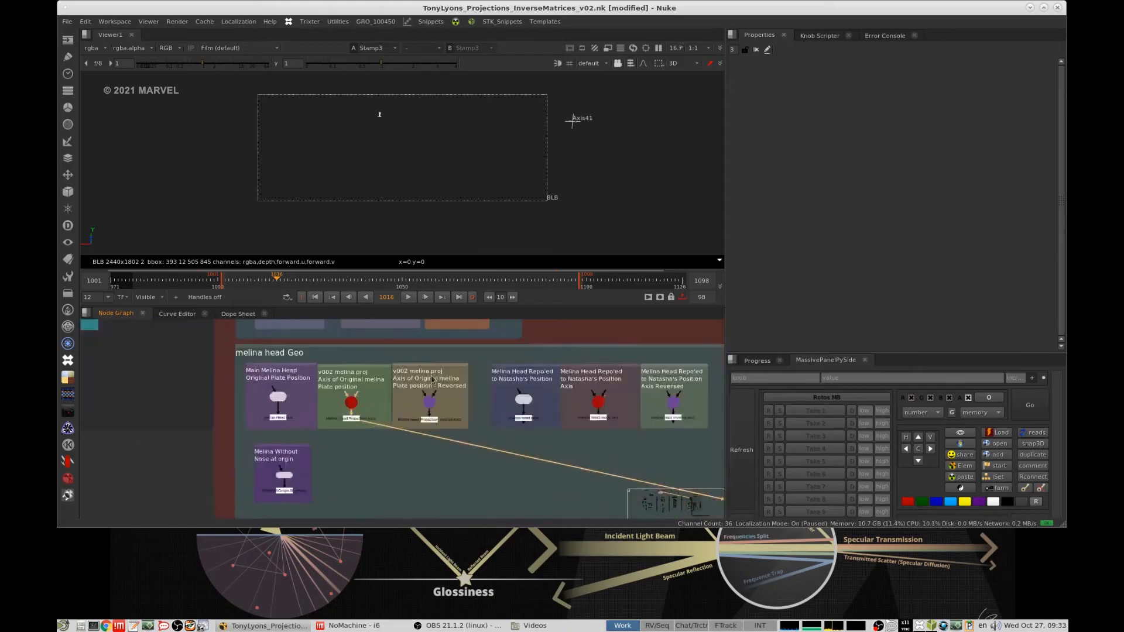
double_click(336, 403)
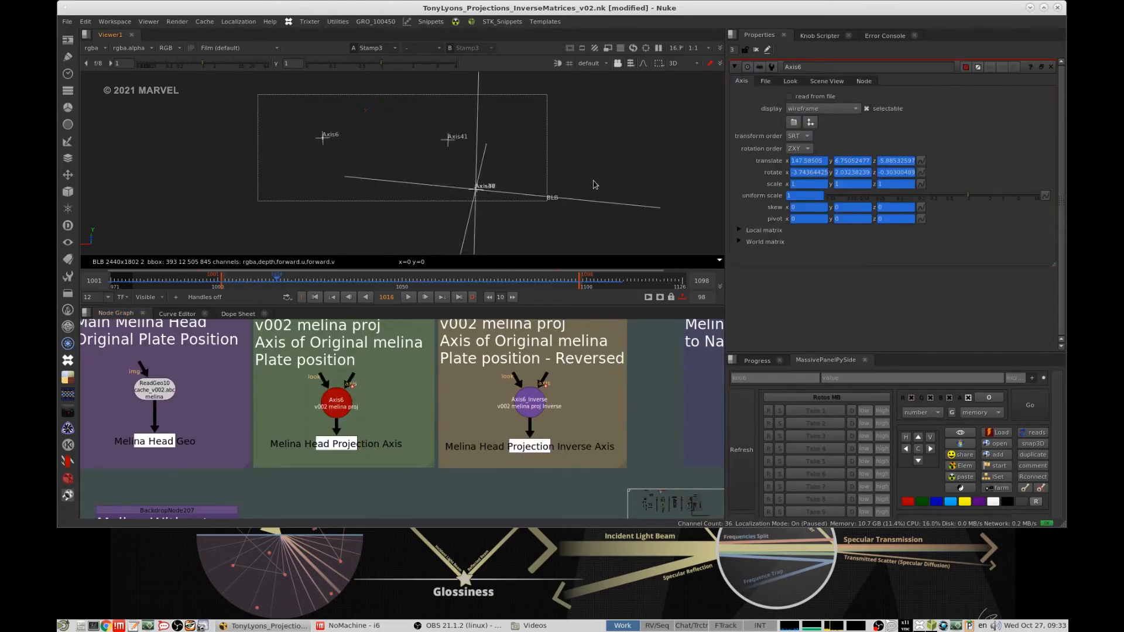
click(347, 396)
key(f)
scroll(580, 170, down, 6)
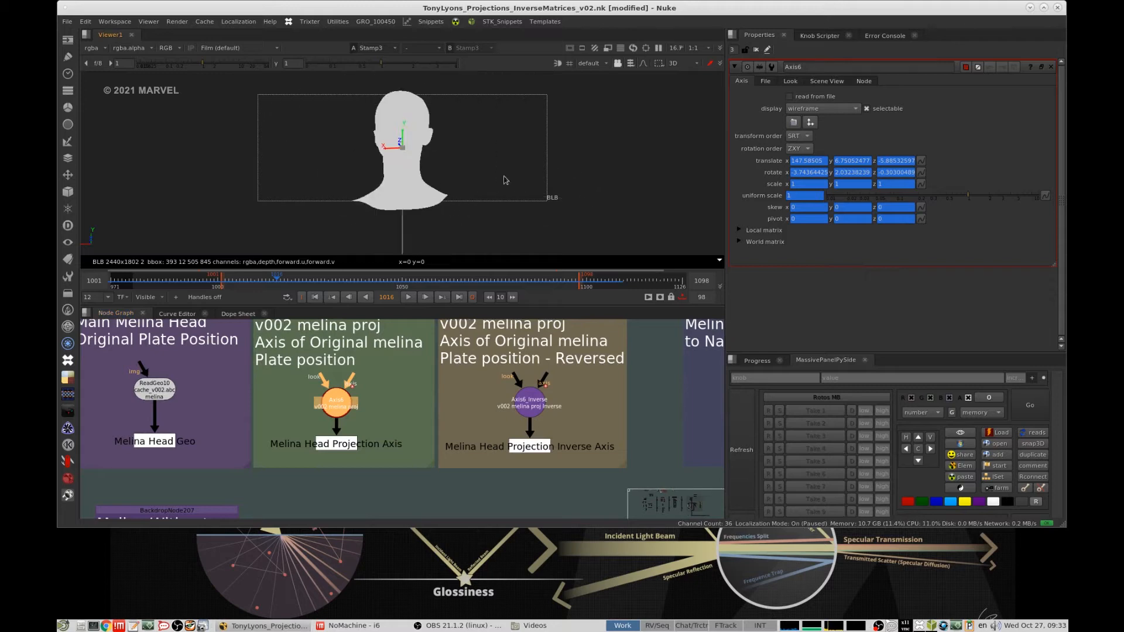
- Turn on the 3D viewer's lighting and examine the head geometry from a side angle
click(505, 178)
click(558, 62)
mouse_move(388, 172)
ctrl+mouse_down()
mouse_move(677, 183)
mouse_move(595, 191)
ctrl+mouse_up()
- Return to the Melina Repojection setup and view the Set Normals output below Melina Head Geo
scroll(492, 383, down, 8)
scroll(444, 420, down, 6)
middle_drag(712, 405, 410, 402)
scroll(511, 353, up, 10)
scroll(492, 409, down, 4)
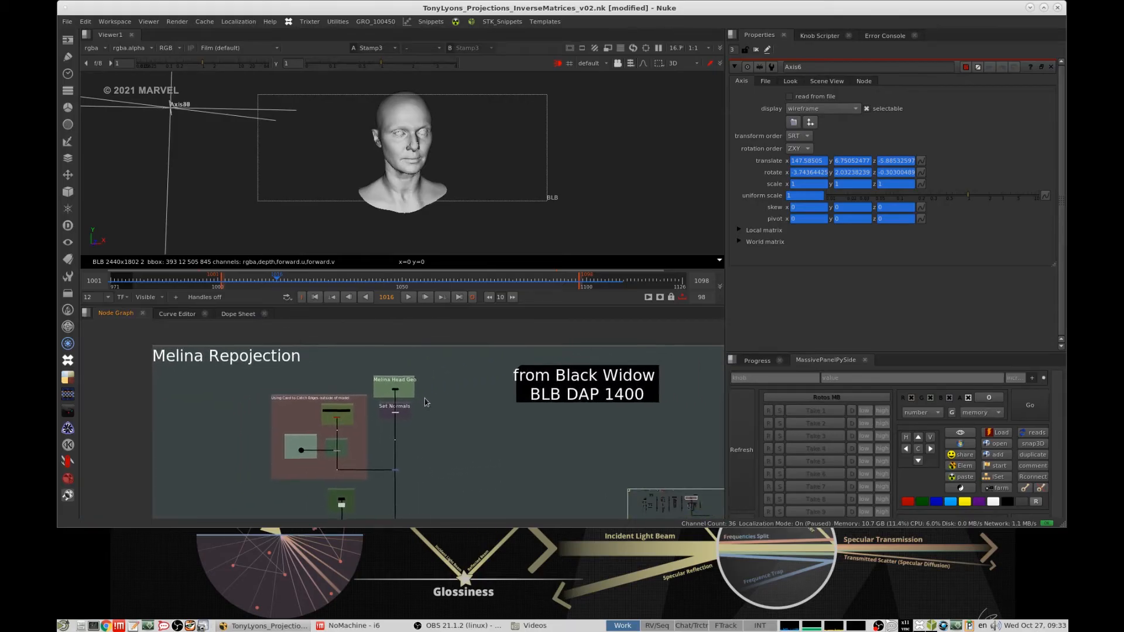
scroll(422, 367, up, 5)
drag(469, 338, 367, 389)
drag(435, 367, 364, 391)
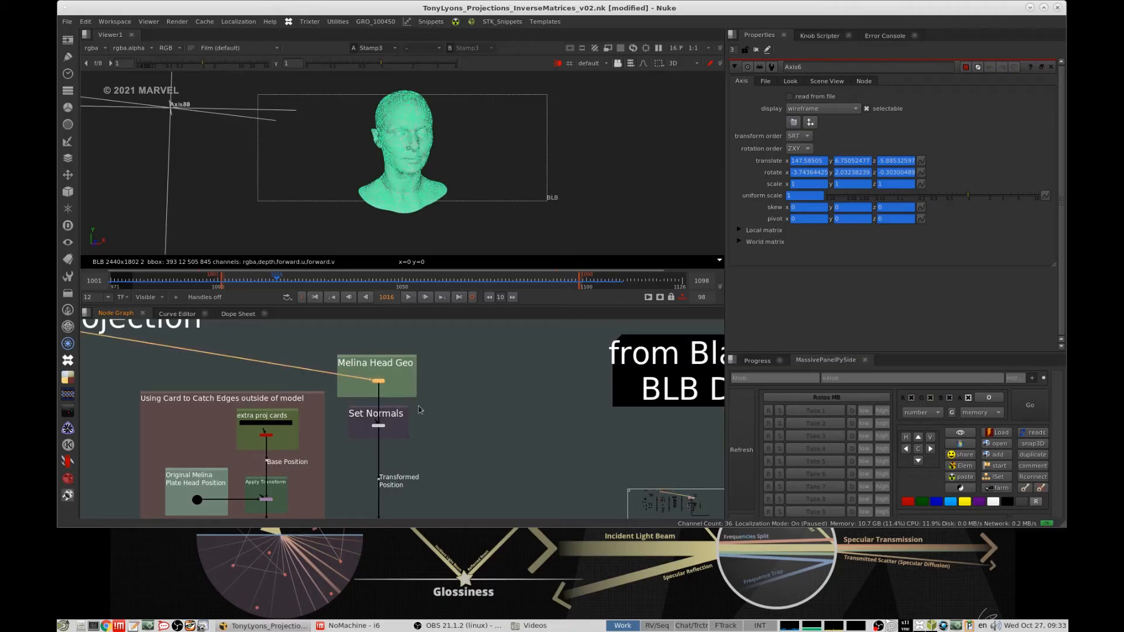
drag(458, 396, 365, 428)
key(1)
- View the extra projection card at its Transformed Position after Apply Transform
middle_drag(451, 418, 558, 309)
mouse_move(442, 381)
middle_down()
mouse_move(477, 383)
mouse_move(462, 420)
mouse_move(439, 398)
middle_up()
scroll(435, 382, up, 2)
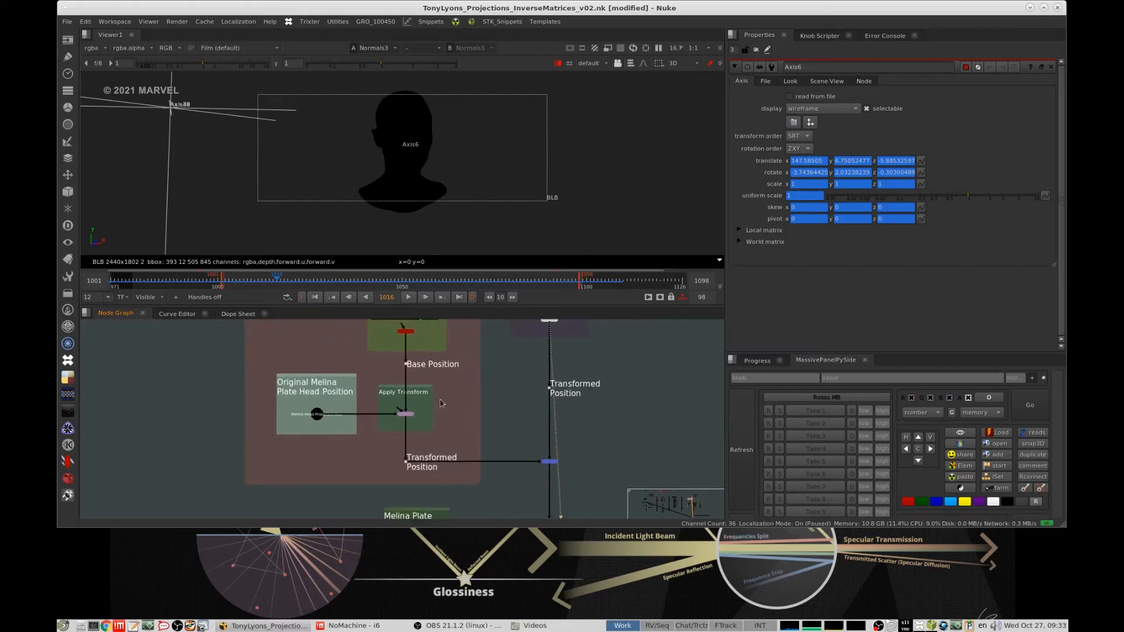
middle_drag(507, 433, 422, 436)
drag(414, 445, 340, 480)
key(1)
click(459, 435)
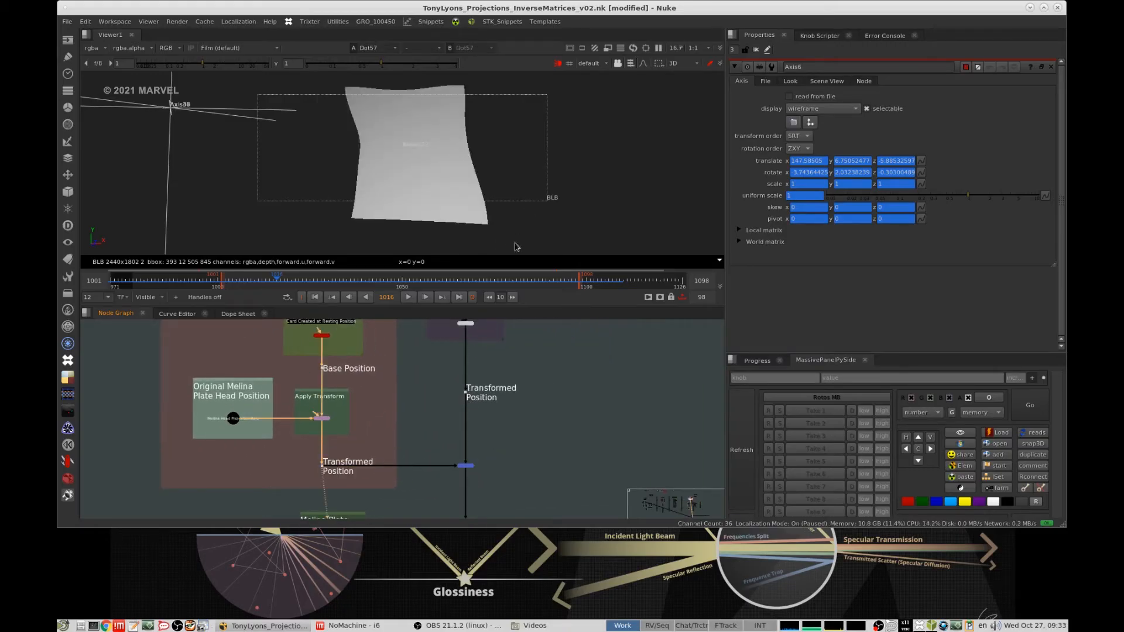
- View the merged head and card geometry and examine it from another angle in 3D
drag(450, 413, 517, 373)
mouse_move(486, 371)
middle_down()
mouse_move(475, 425)
mouse_move(478, 355)
middle_up()
drag(523, 439, 444, 470)
key(1)
mouse_move(536, 167)
ctrl+mouse_down()
mouse_move(661, 120)
mouse_move(437, 137)
ctrl+mouse_up()
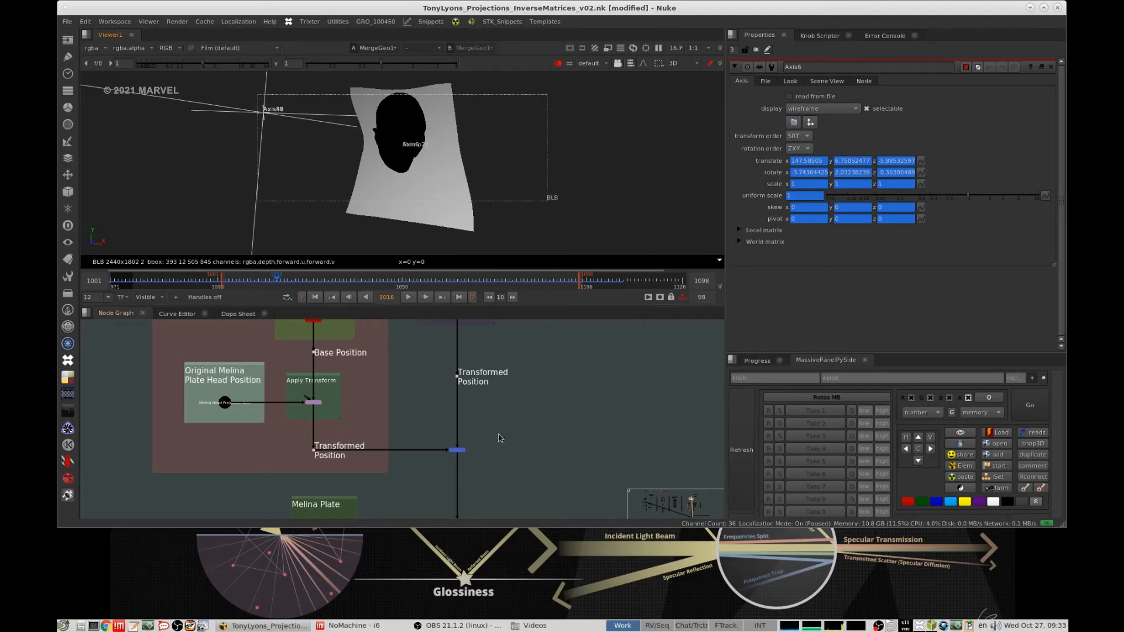
middle_drag(501, 438, 513, 382)
click(484, 382)
click(594, 206)
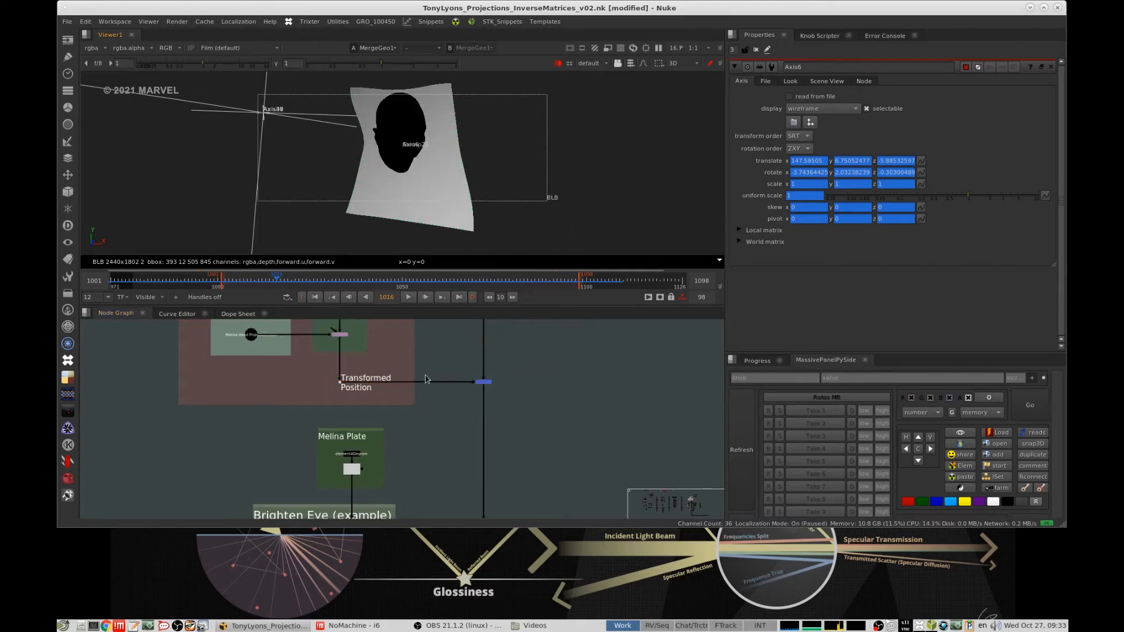
- View the Apply Material (projection plate) output on the merged geometry
scroll(426, 380, down, 3)
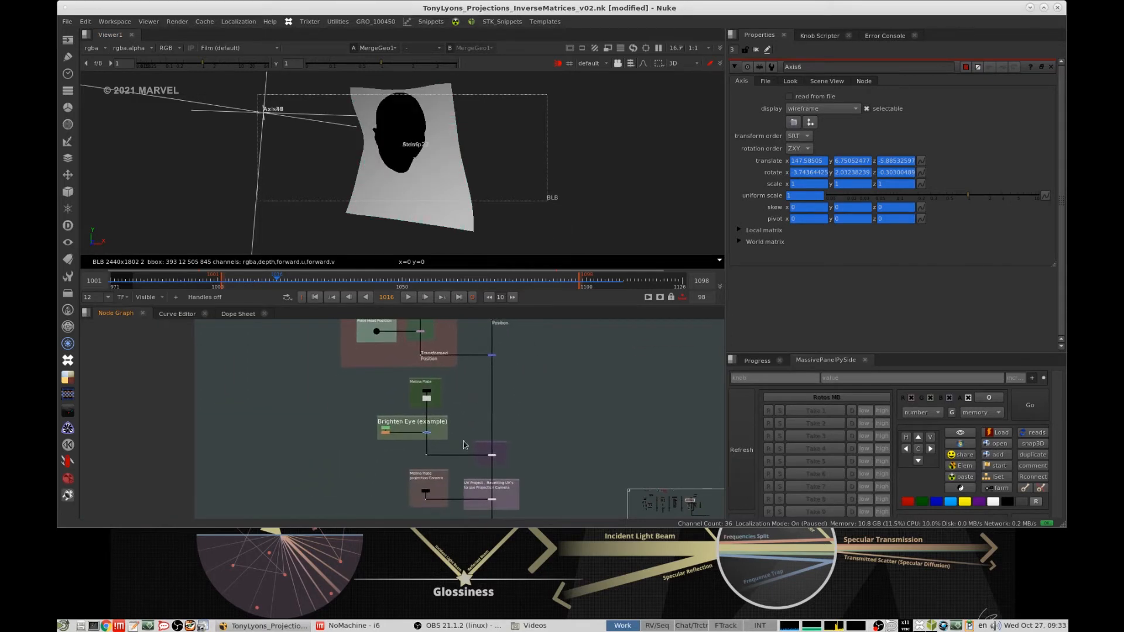
scroll(464, 445, up, 3)
key(1)
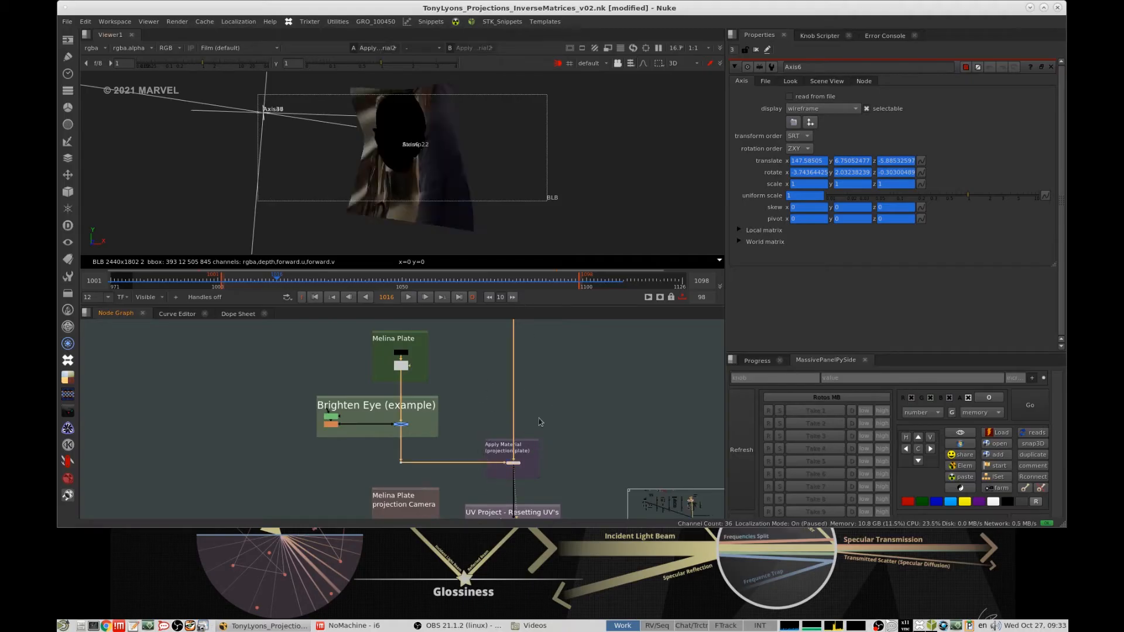
- View the undistorted Melina Plate image from its lens distortion node
scroll(402, 365, up, 4)
click(402, 366)
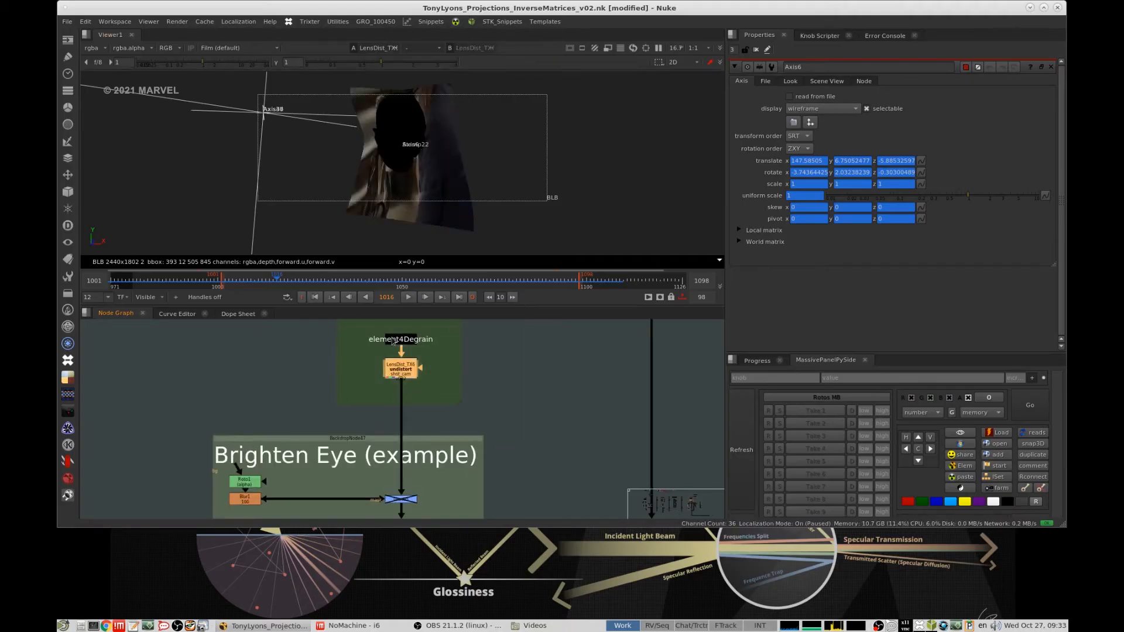
key(1)
- Return to the Apply Material (projection plate) output and examine the textured geometry from a different angle
scroll(492, 423, down, 3)
middle_drag(492, 423, 424, 359)
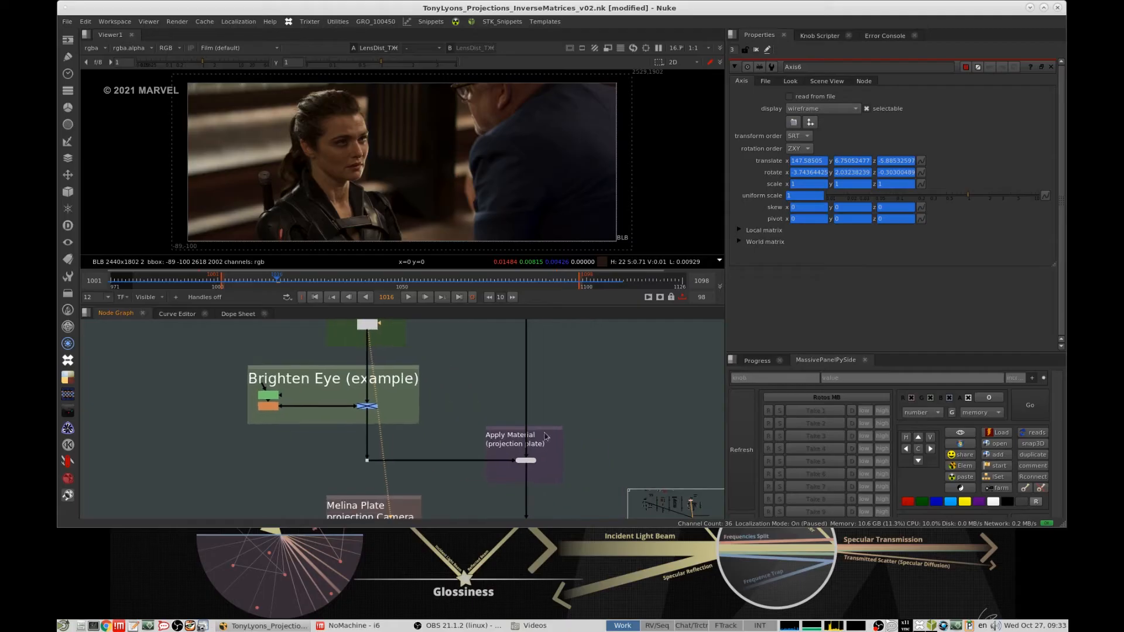
scroll(551, 444, up, 3)
middle_drag(551, 444, 543, 398)
scroll(545, 419, down, 3)
scroll(545, 421, down, 1)
drag(593, 402, 509, 429)
key(1)
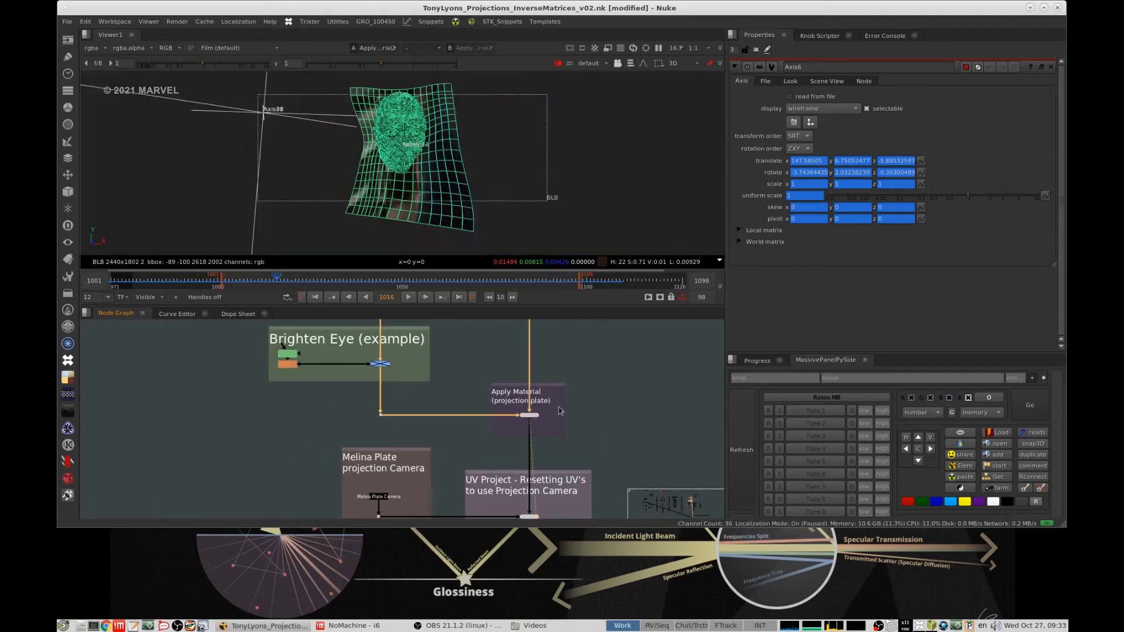
middle_drag(579, 395, 574, 351)
click(613, 376)
ctrl+drag(493, 178, 556, 188)
- View the UV Project output using the Melina Plate projection camera, with viewer lighting off, and orbit around the projected face
middle_drag(406, 463, 421, 419)
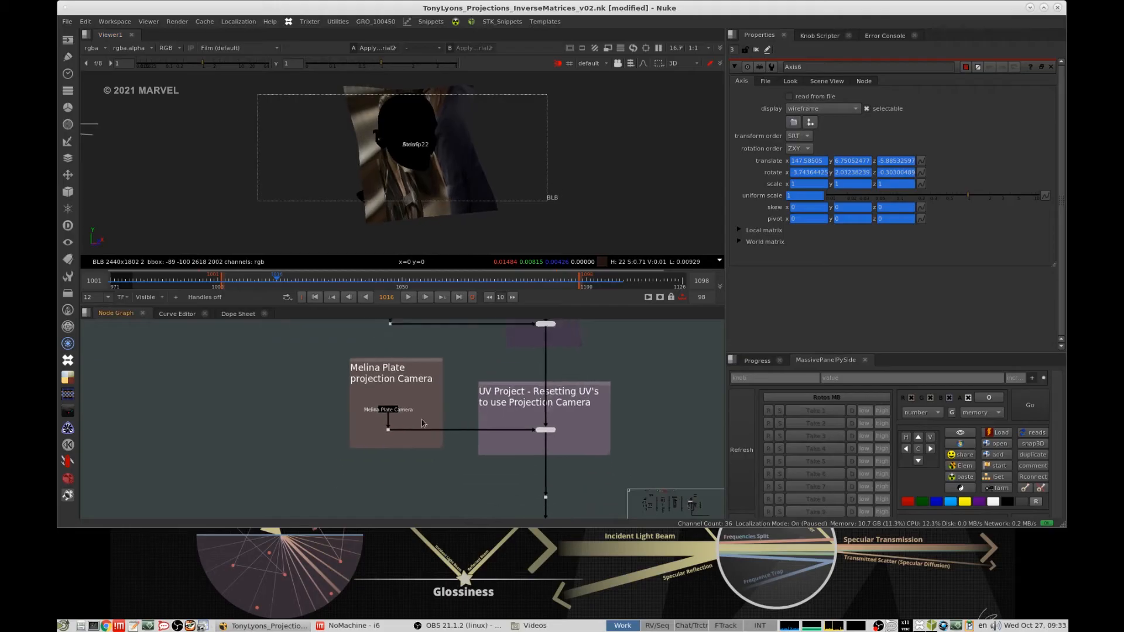
scroll(534, 430, up, 3)
click(514, 424)
key(1)
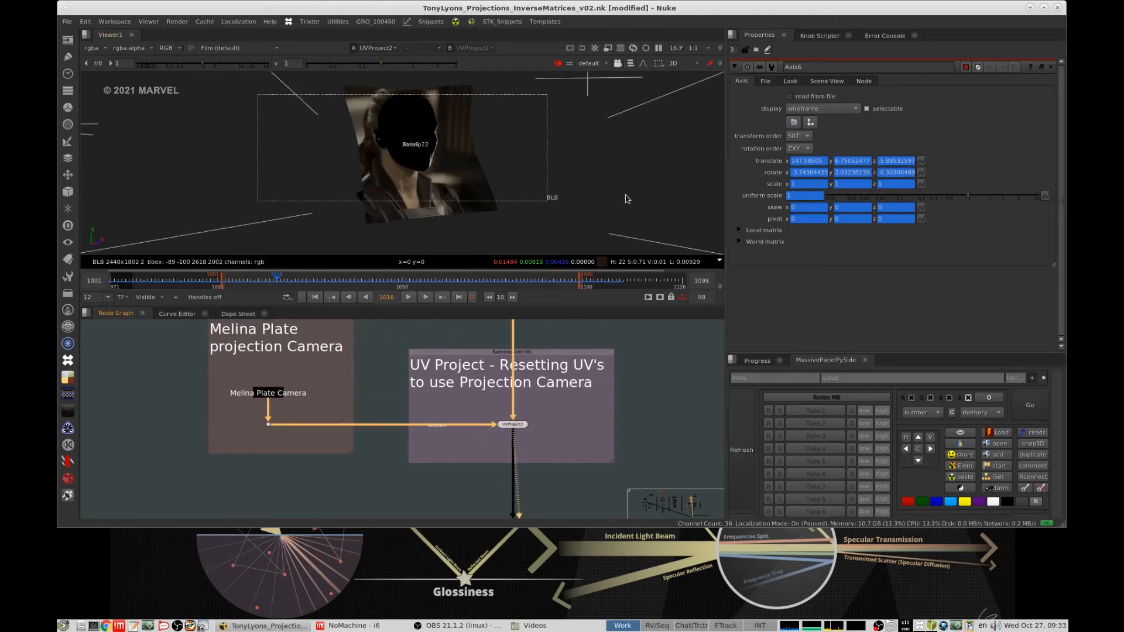
click(687, 169)
click(555, 63)
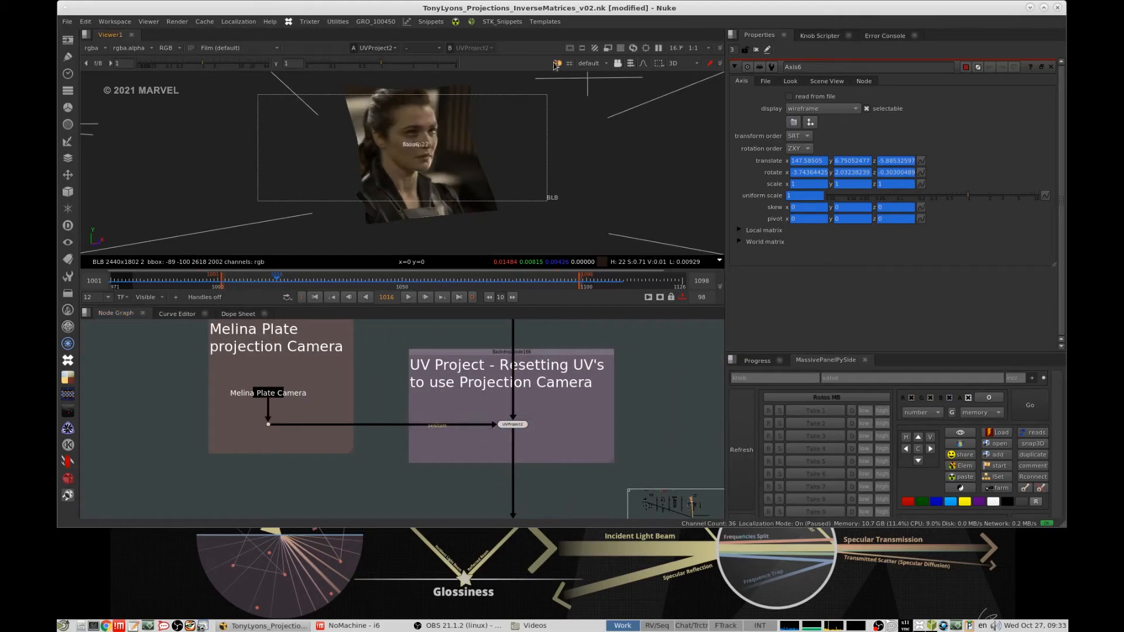
ctrl+drag(636, 196, 511, 187)
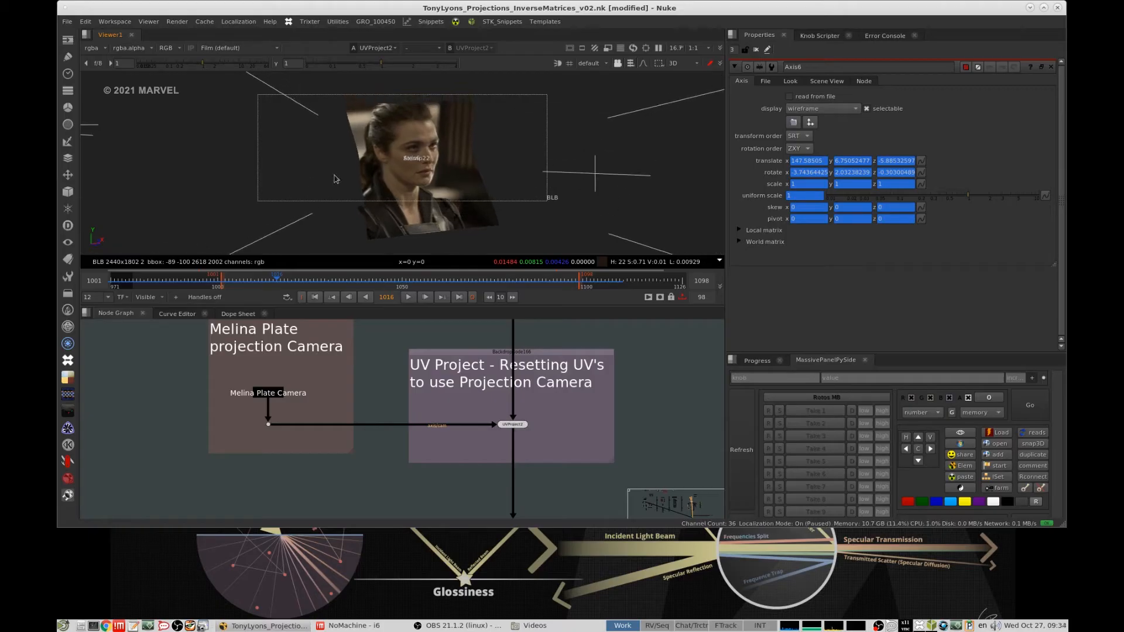
ctrl+drag(335, 179, 490, 188)
- Select the node merging the head with the transformed card and inspect their wireframes up close in the 3D view
scroll(420, 394, down, 6)
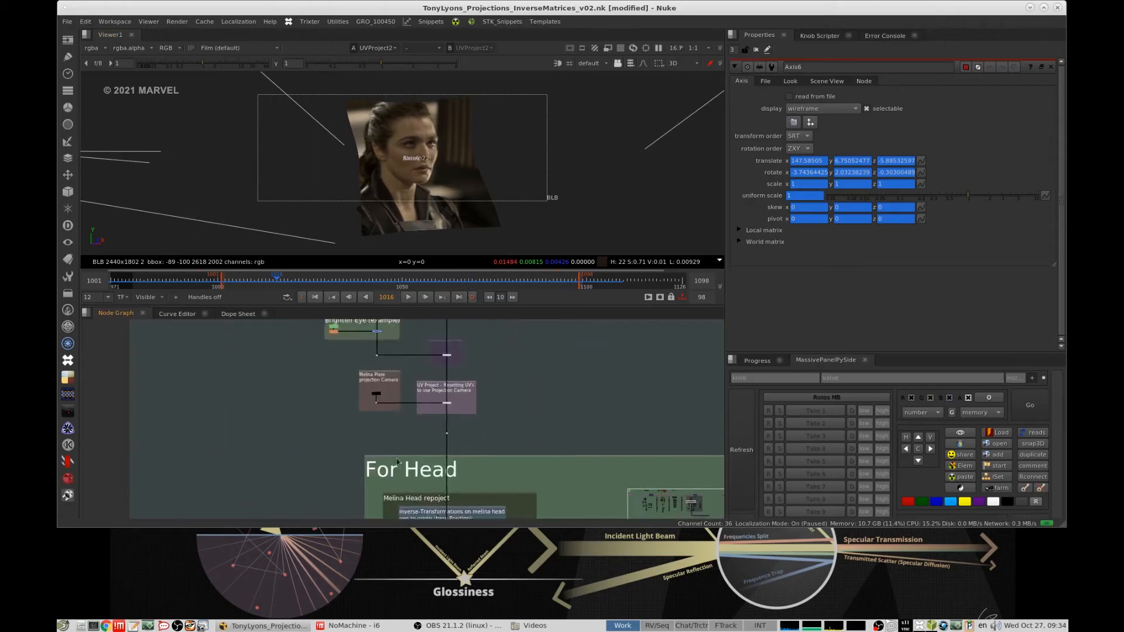
scroll(473, 394, up, 5)
middle_drag(471, 401, 433, 516)
middle_drag(374, 386, 418, 453)
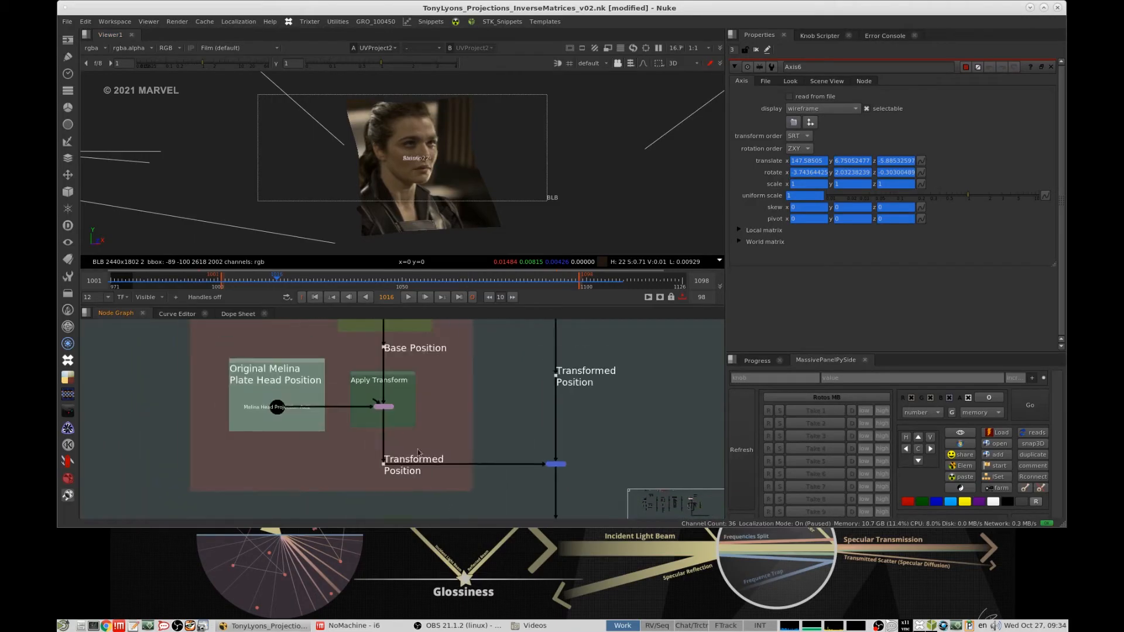
middle_drag(426, 352, 401, 333)
click(525, 447)
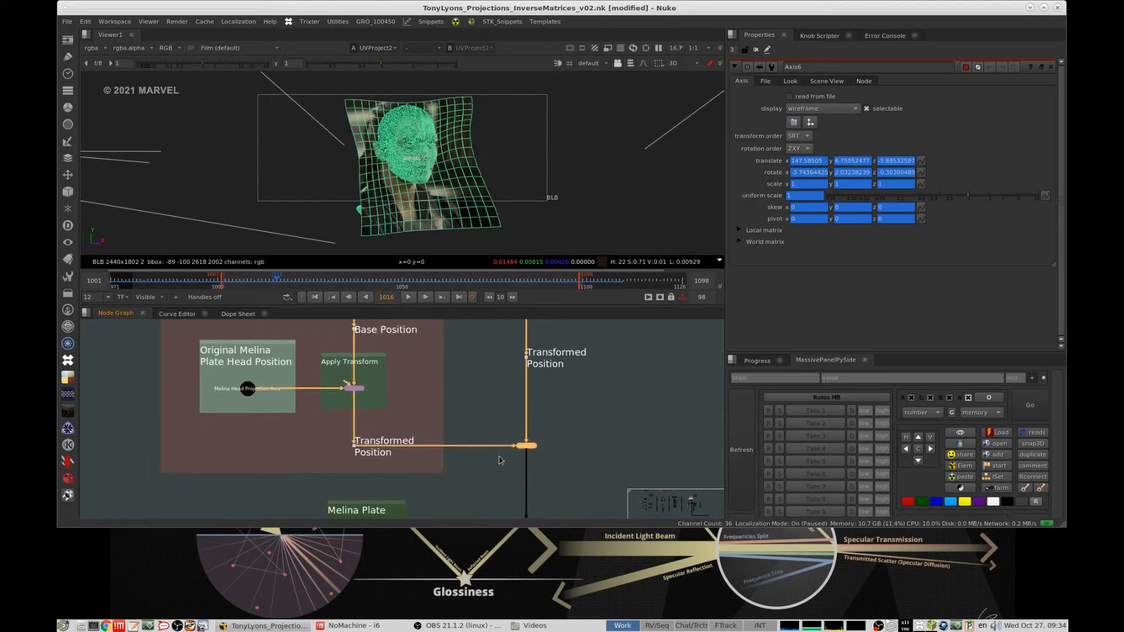
key(d)
ctrl+drag(584, 201, 535, 194)
scroll(550, 193, up, 3)
scroll(589, 452, down, 5)
middle_drag(589, 452, 566, 401)
scroll(564, 354, down, 4)
ctrl+click(552, 397)
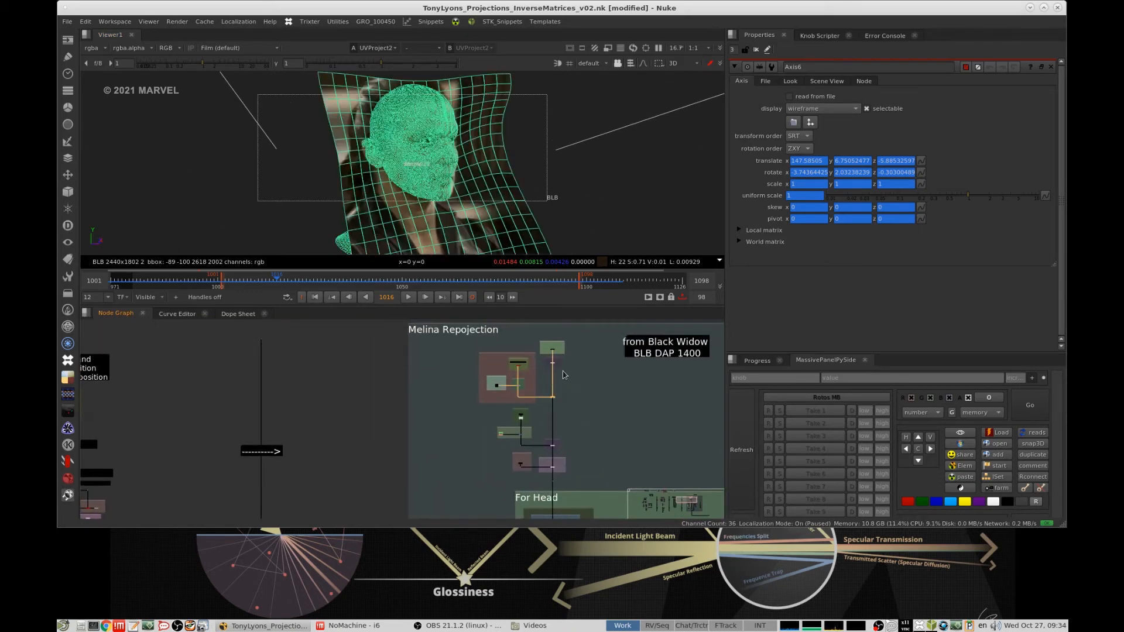
- View the extra projection card at its resting base position and orbit around it in the 3D view
scroll(562, 378, up, 5)
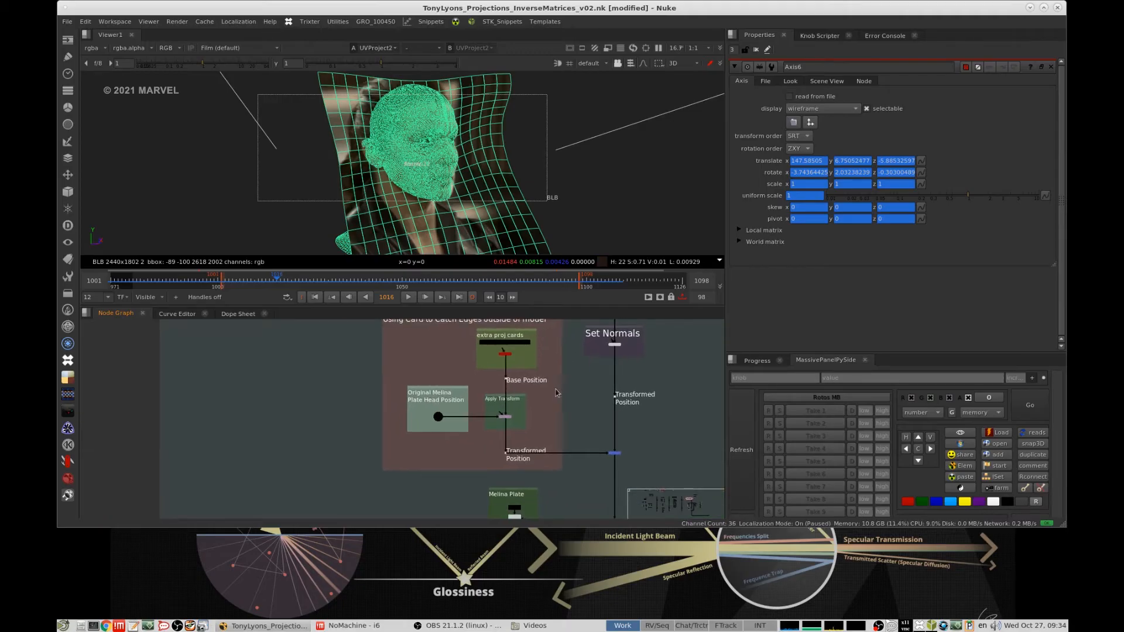
middle_drag(535, 378, 507, 395)
scroll(482, 373, up, 4)
click(472, 358)
scroll(483, 370, down, 3)
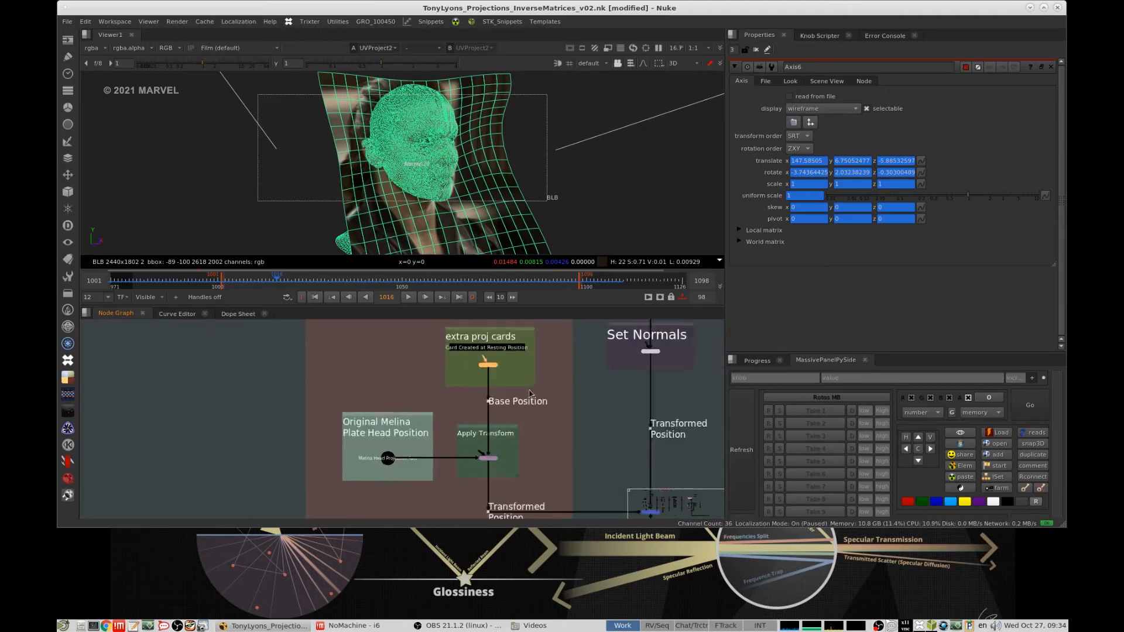
scroll(484, 369, up, 5)
key(1)
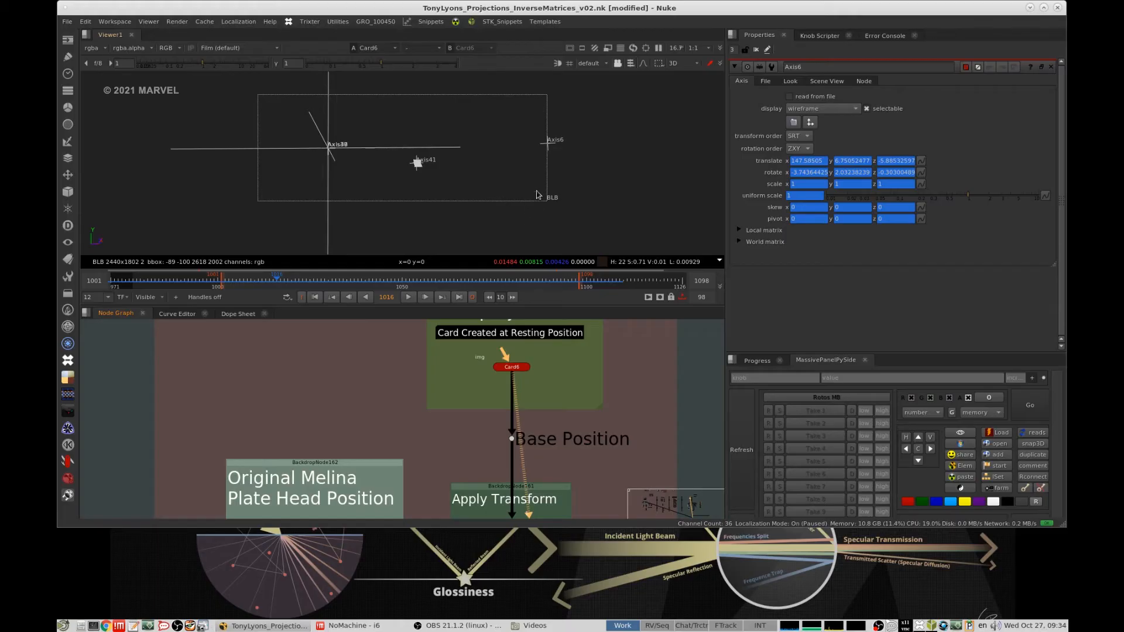
ctrl+drag(537, 192, 368, 202)
- View the card's Apply Transform output at the original Melina plate head position
scroll(525, 406, down, 4)
middle_drag(507, 459, 515, 402)
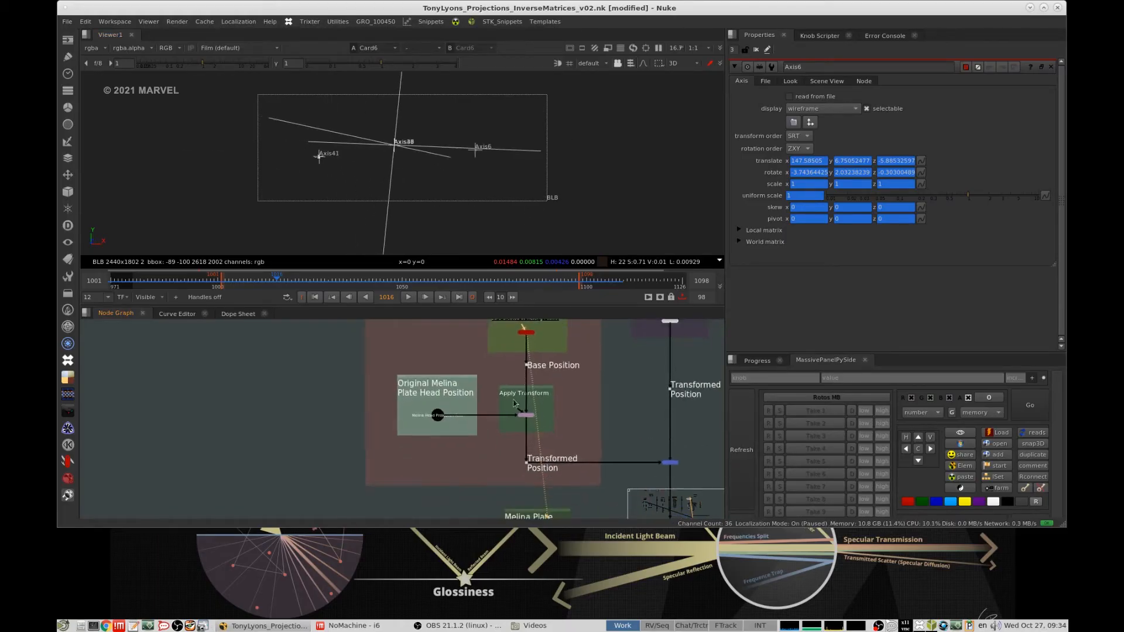
scroll(514, 402, up, 5)
drag(481, 407, 623, 478)
key(1)
scroll(636, 402, down, 9)
middle_drag(583, 431, 534, 432)
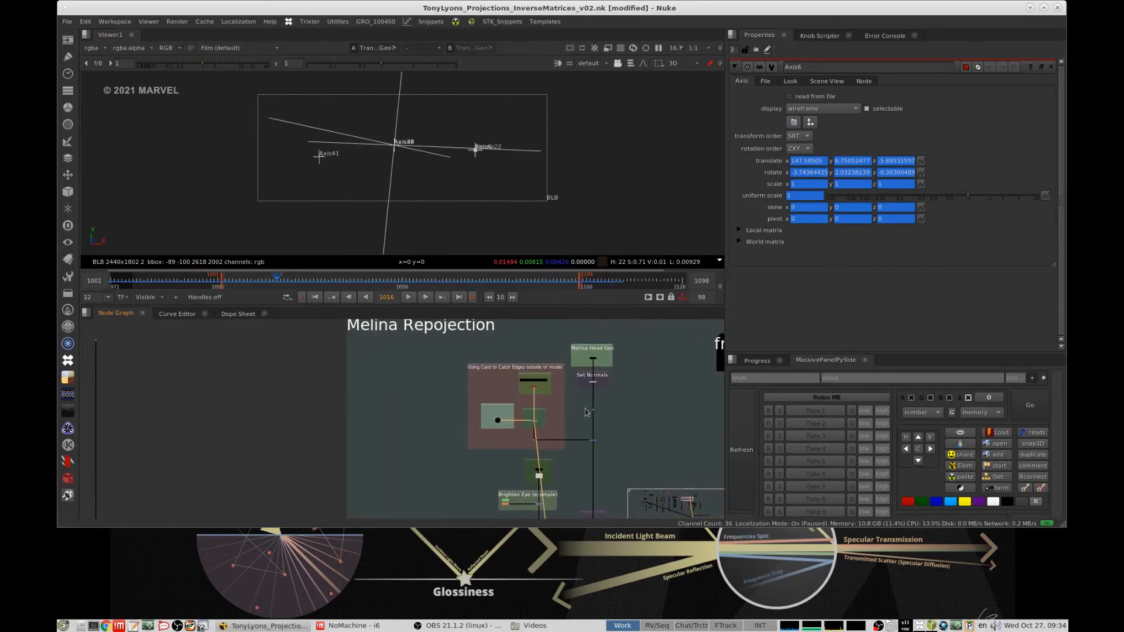
- Examine the melina head Geo group and its head geometry and projection axis nodes in the node graph
scroll(586, 409, down, 7)
middle_drag(345, 369, 496, 399)
scroll(471, 384, up, 8)
middle_drag(427, 366, 480, 384)
scroll(480, 385, up, 9)
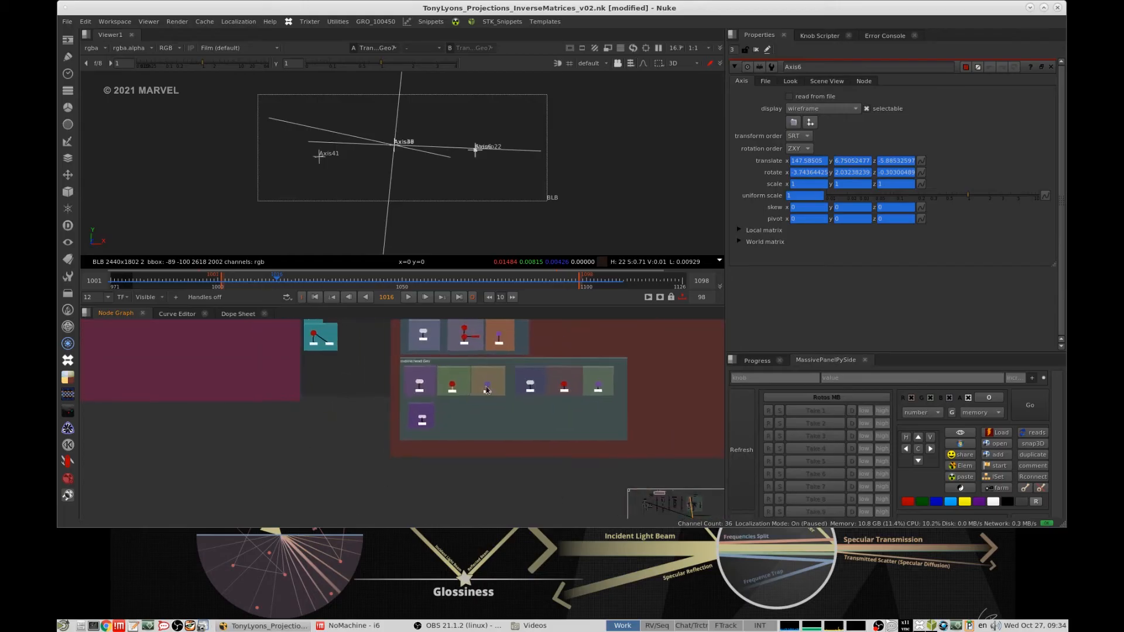
mouse_move(399, 389)
middle_down()
mouse_move(434, 406)
mouse_move(409, 389)
middle_up()
scroll(395, 402, up, 1)
scroll(409, 389, up, 2)
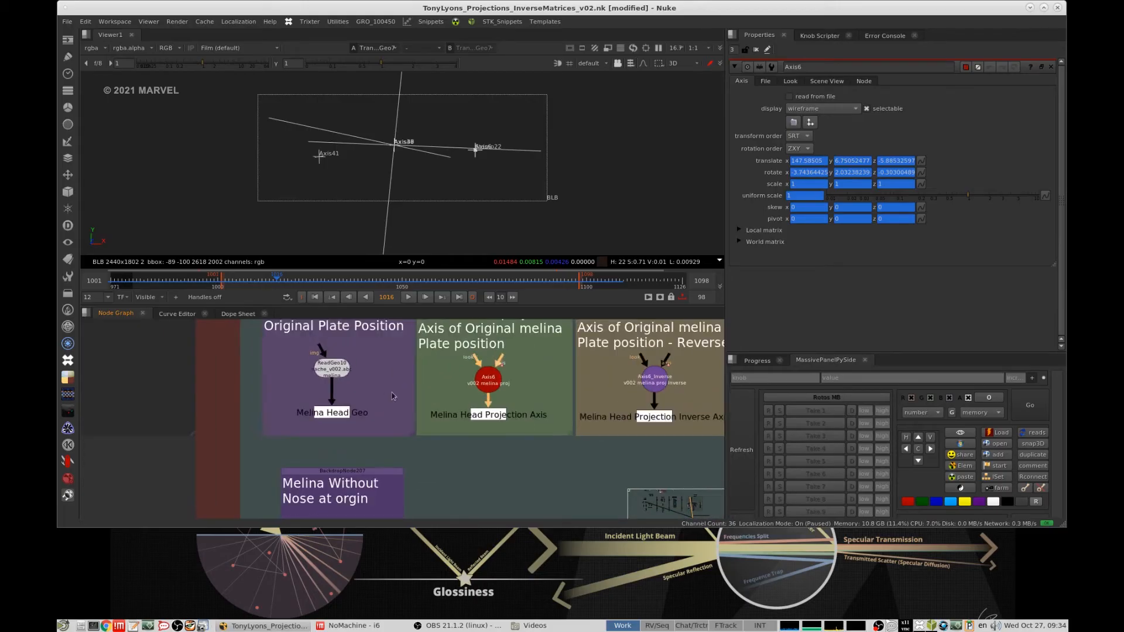
scroll(309, 405, down, 4)
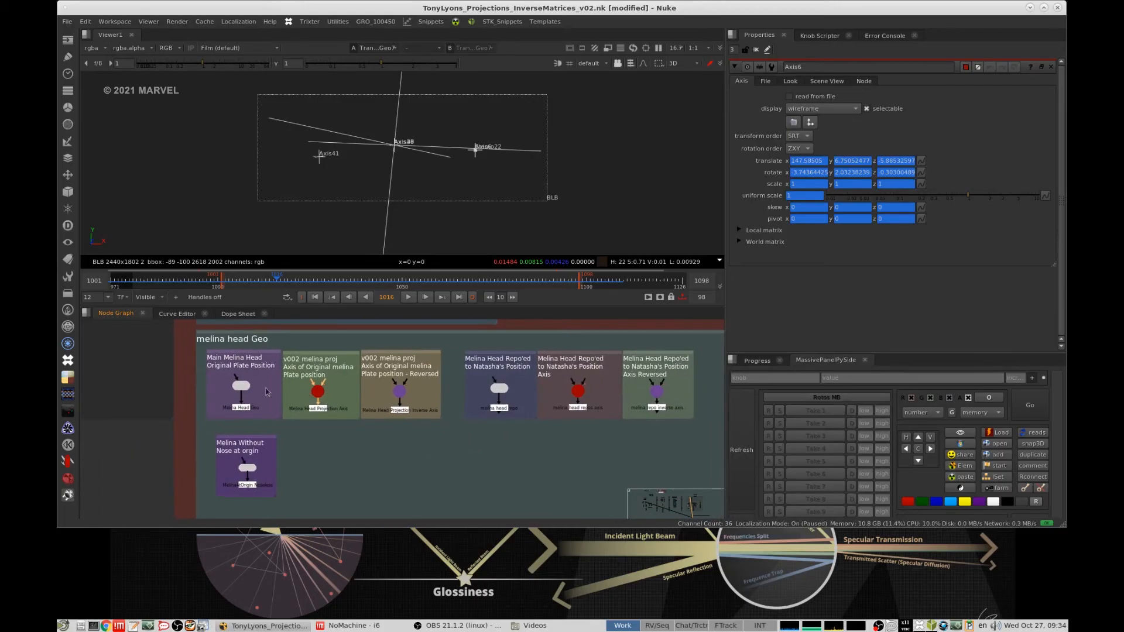
- View the Main Melina Head Original Plate Position geometry and open its ReadGeo10 properties
middle_drag(267, 388, 288, 382)
scroll(293, 378, up, 4)
drag(291, 364, 202, 402)
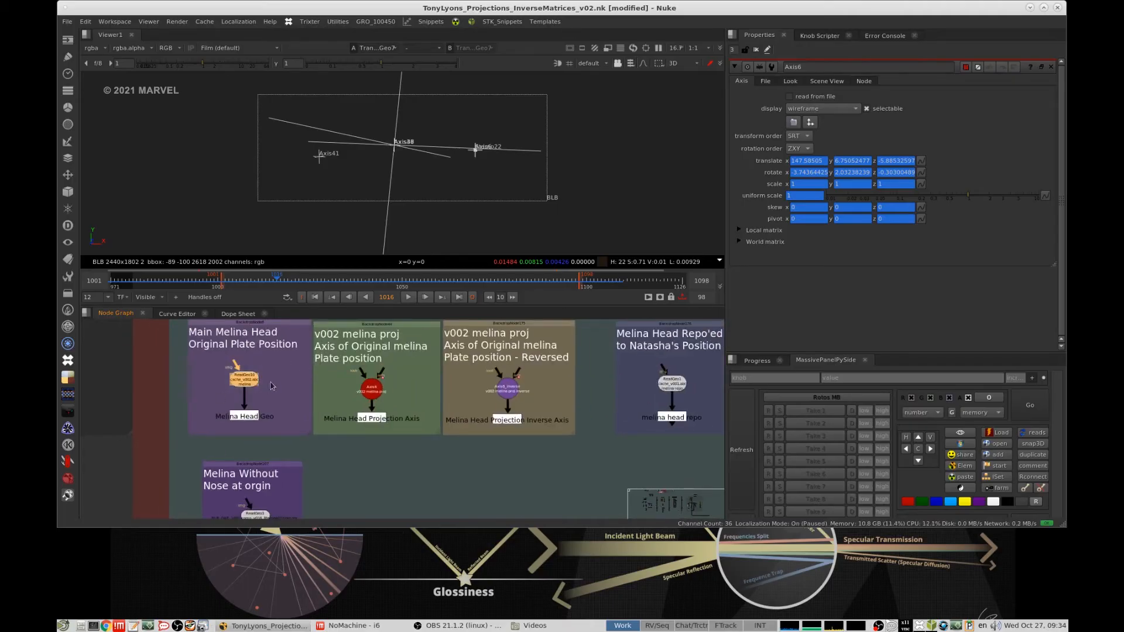
key(1)
double_click(242, 379)
click(639, 184)
- Select the Axis6 projection axis in the 3D view and frame it together with Melina's head
scroll(639, 184, up, 3)
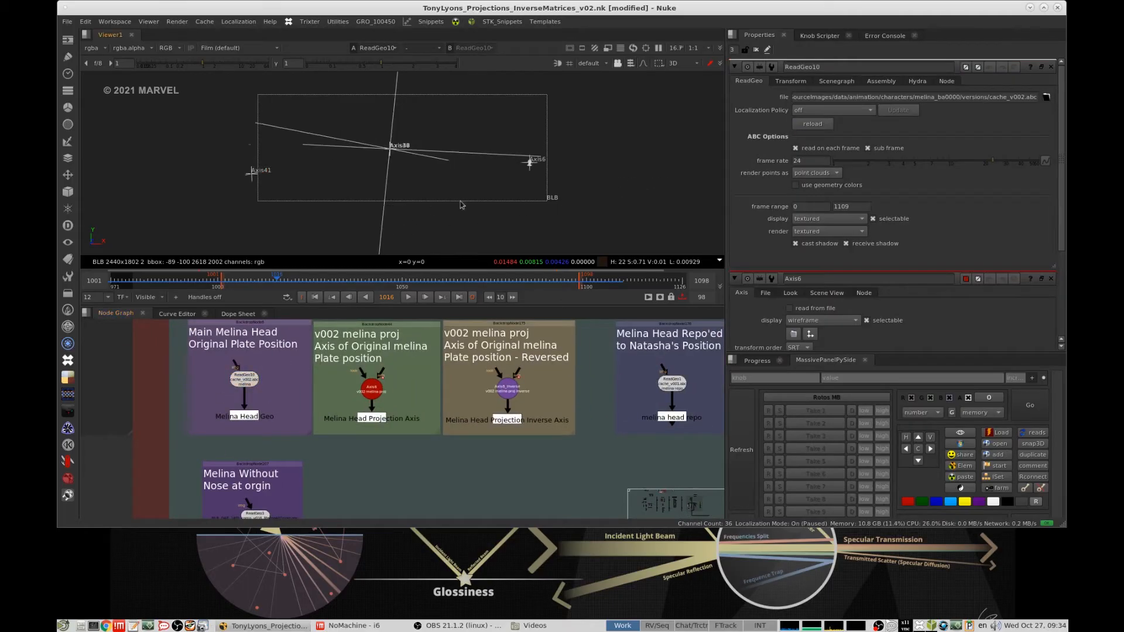
middle_drag(531, 204, 419, 176)
click(416, 175)
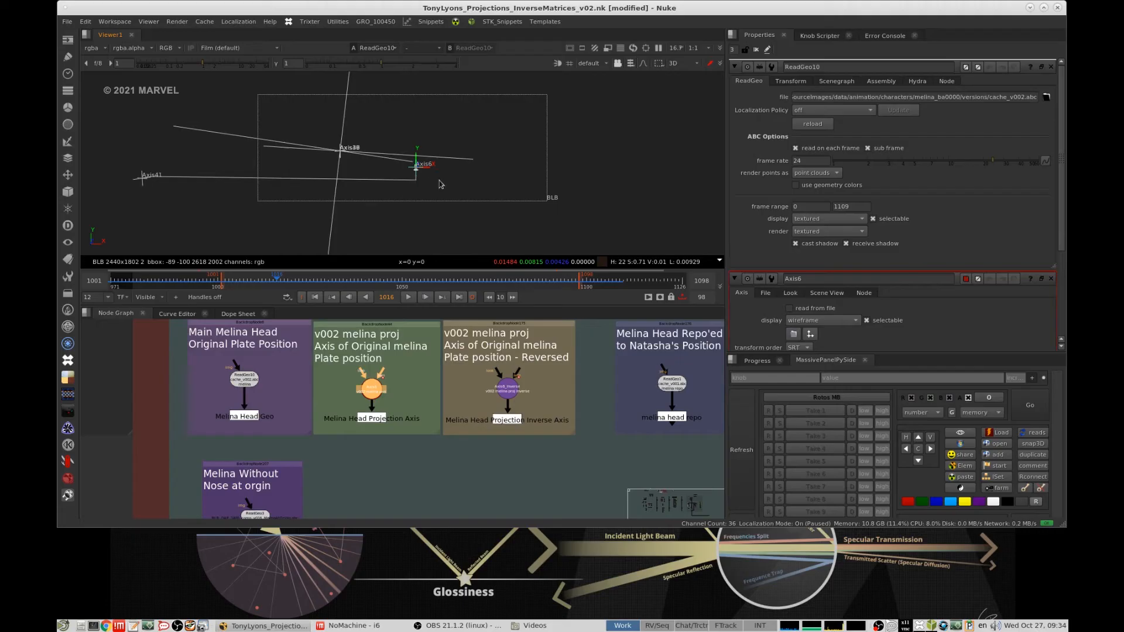
key(f)
alt+middle_drag(566, 169, 434, 183)
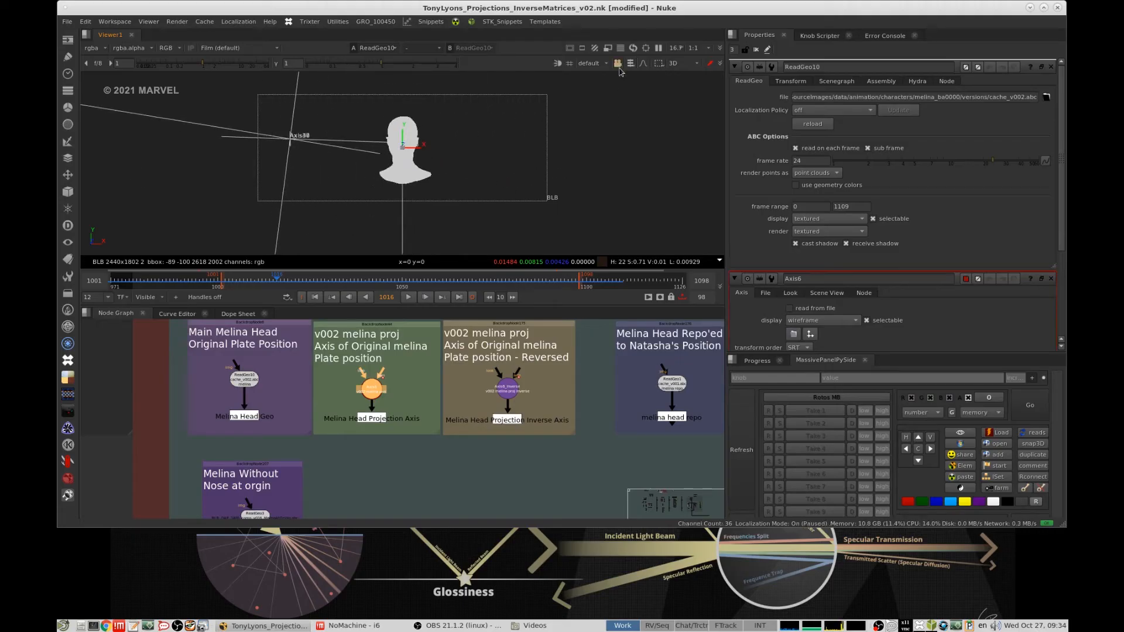
- Turn on viewer lighting and examine Melina's shaded head geometry with the axis deselected
click(555, 65)
click(546, 184)
ctrl+drag(490, 178, 502, 207)
middle_drag(371, 388, 509, 384)
drag(427, 353, 310, 395)
click(423, 379)
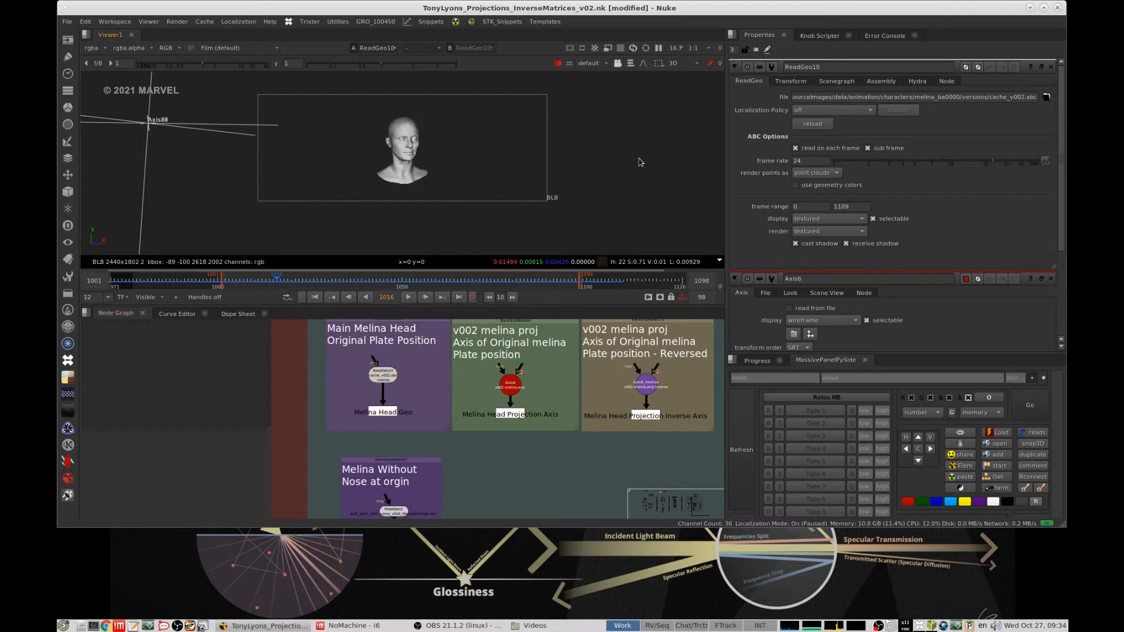
middle_drag(452, 164, 456, 169)
- Look over the Melina Without Nose geometry, and open the properties of the original Melina plate position axis, Axis6
middle_drag(426, 477, 436, 398)
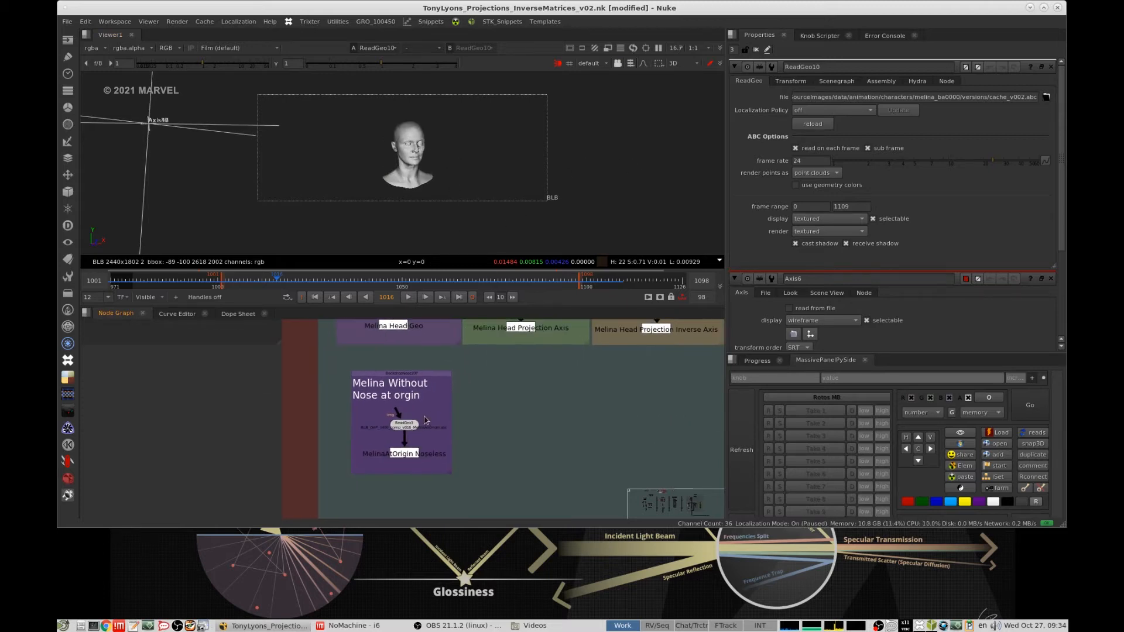
middle_drag(432, 349, 429, 443)
alt+middle_drag(423, 374, 451, 369)
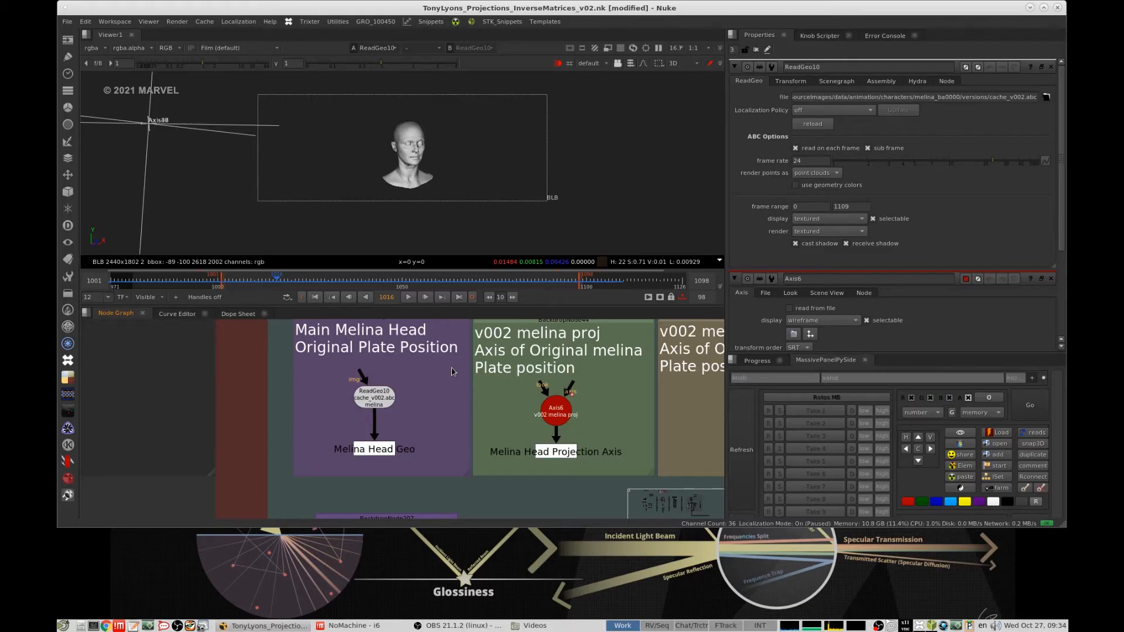
double_click(557, 417)
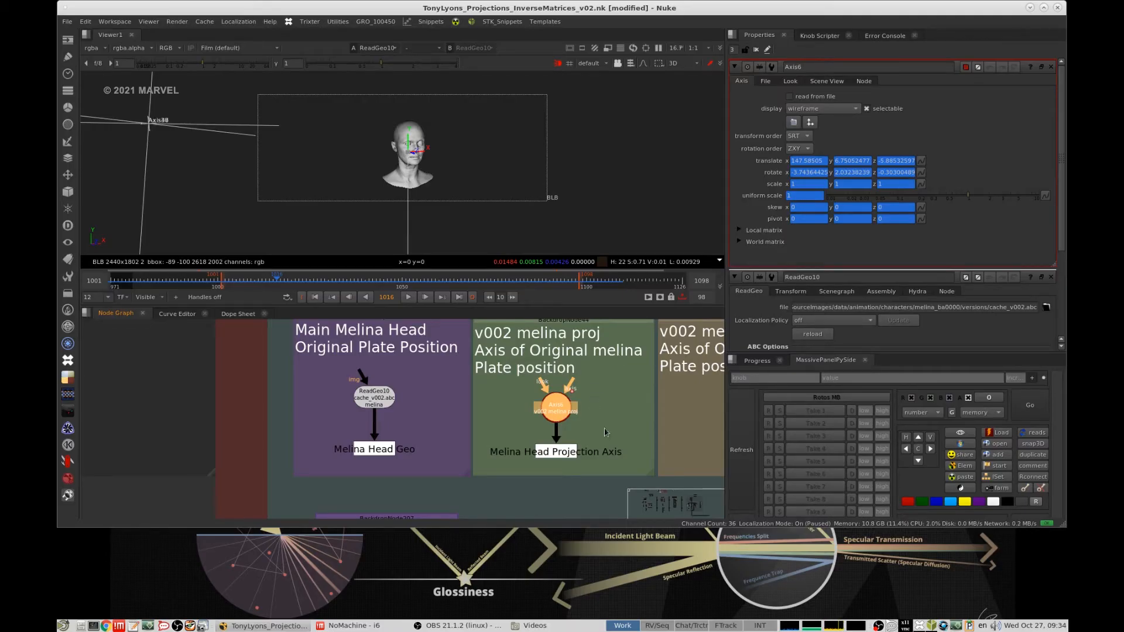
- Open the properties of Axis6_Inverse, the reversed axis of the original Melina plate position, and compare it with Axis6
middle_drag(605, 433, 519, 413)
scroll(538, 405, down, 3)
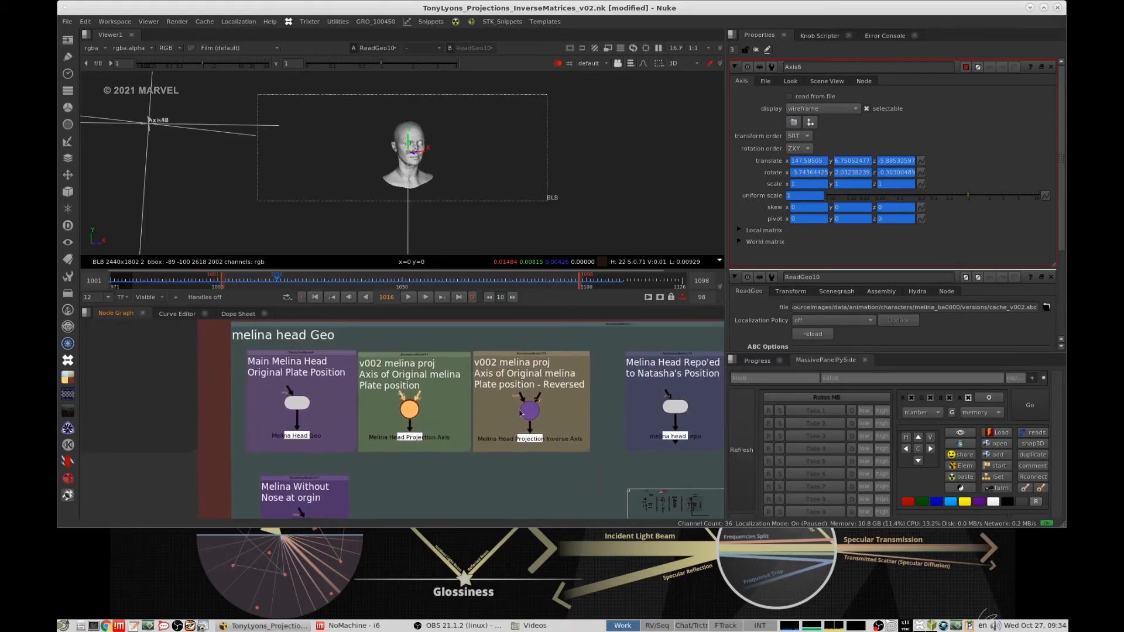
scroll(520, 413, up, 2)
double_click(535, 407)
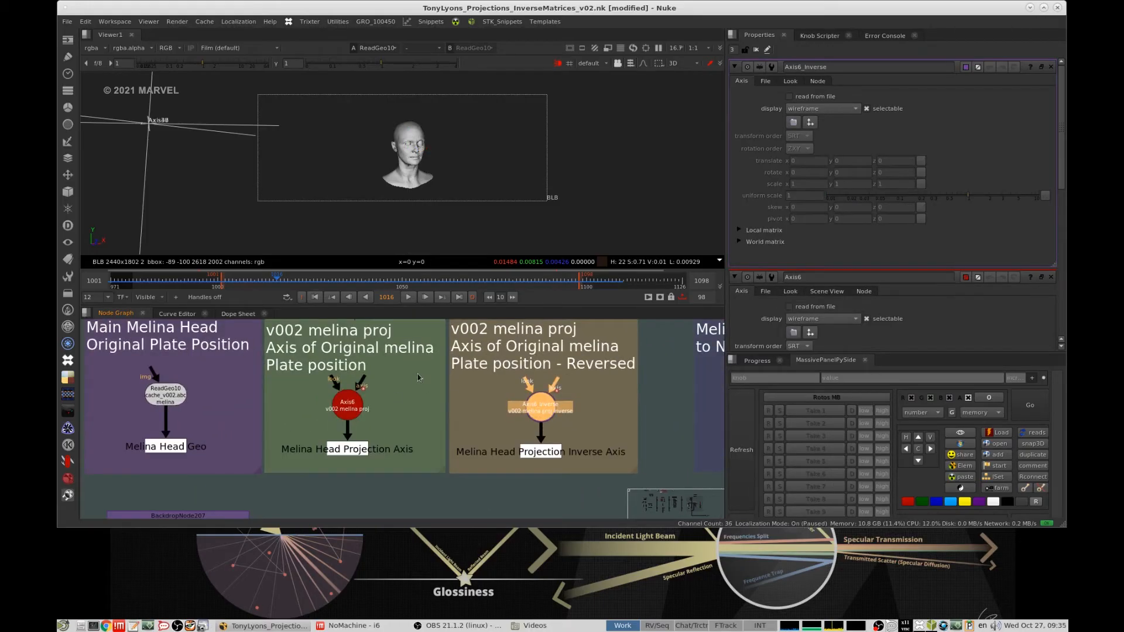
drag(421, 374, 302, 434)
mouse_move(357, 407)
mouse_down()
mouse_move(373, 401)
mouse_move(358, 409)
mouse_up()
drag(539, 415, 539, 413)
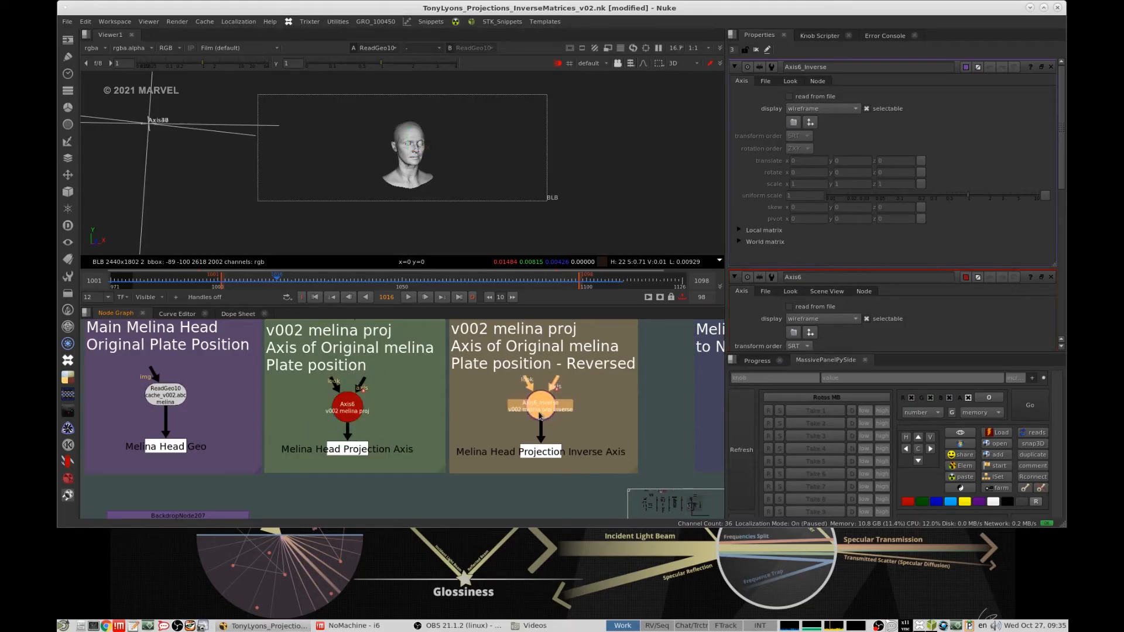
- Open the Main Natasha Head geometry, ReadGeo4, and compare it with Melina's head in the 3D view
scroll(540, 415, down, 4)
middle_drag(543, 402, 566, 397)
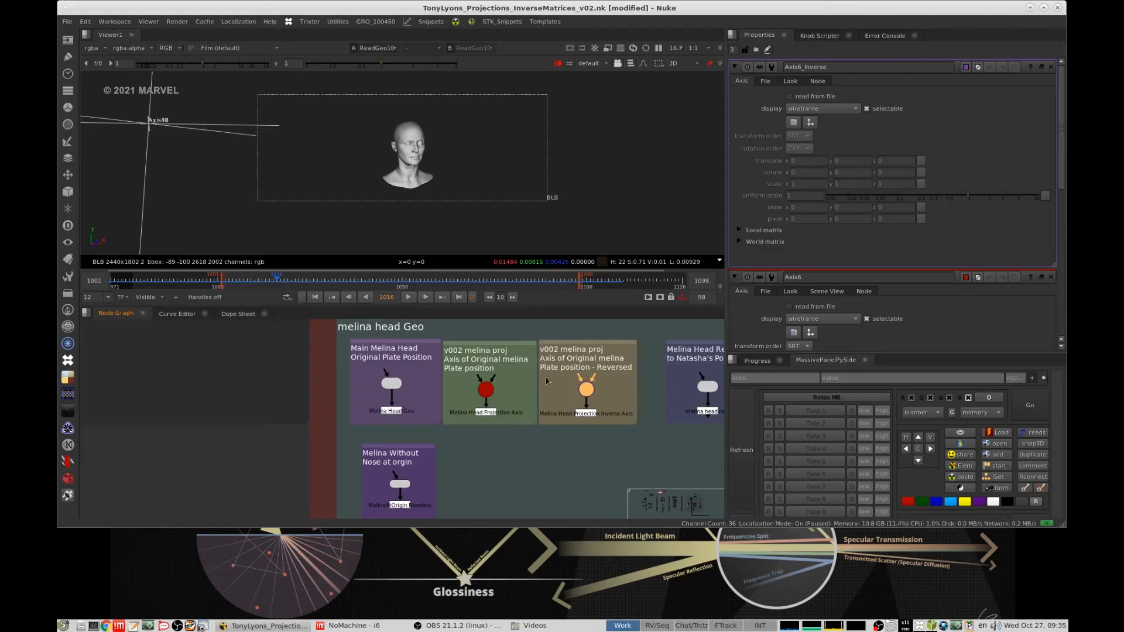
middle_drag(535, 344, 491, 502)
middle_drag(369, 394, 420, 358)
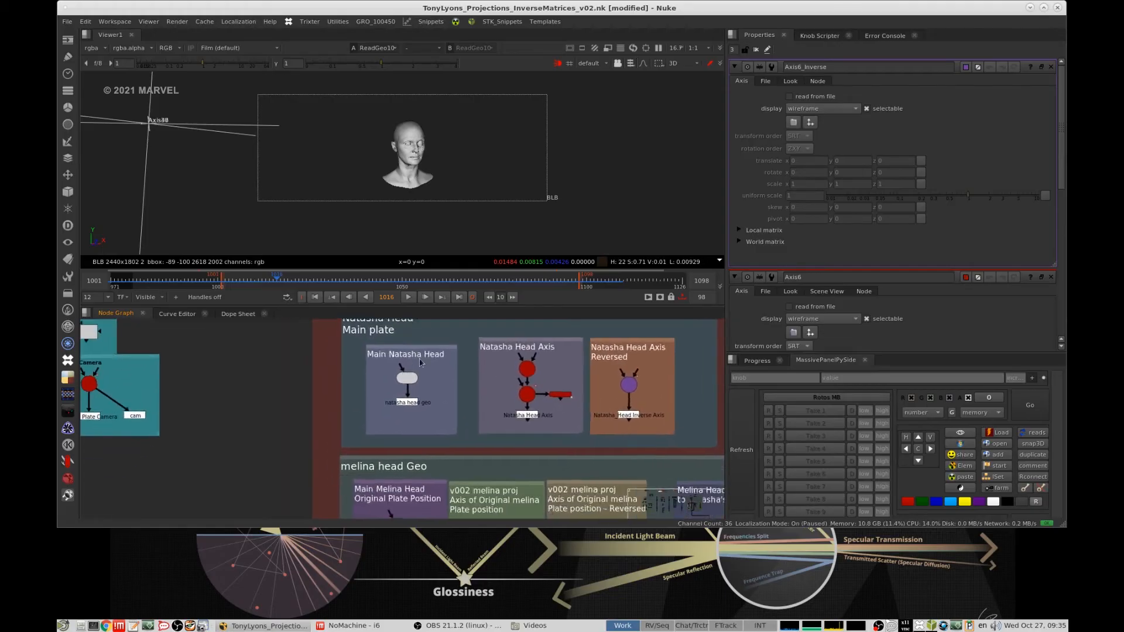
scroll(421, 363, up, 3)
click(412, 390)
double_click(410, 394)
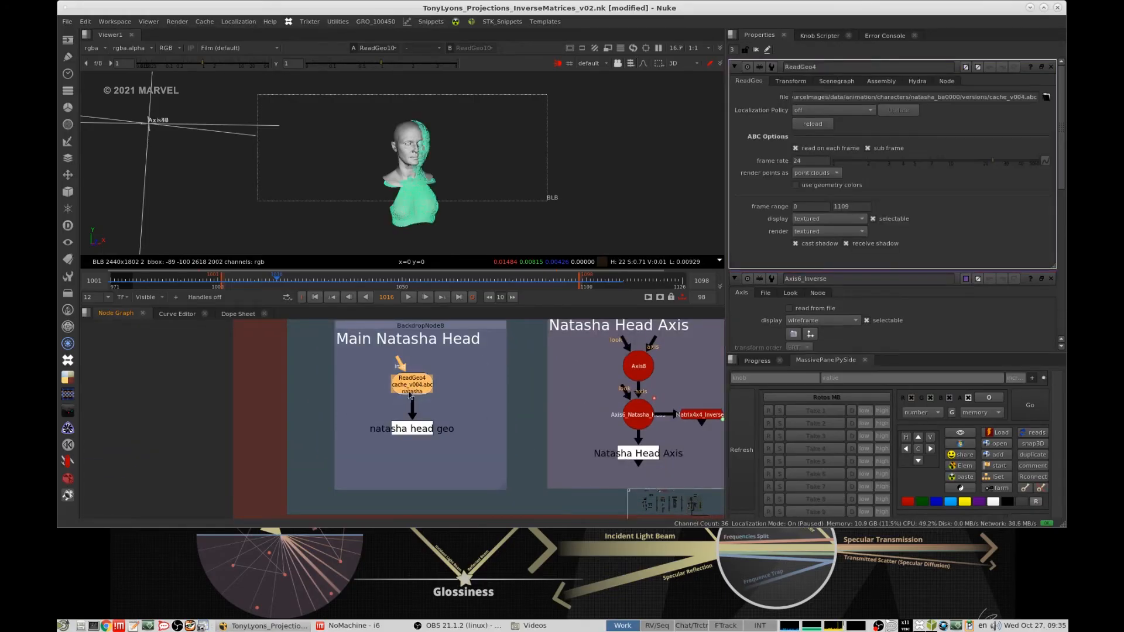
click(593, 174)
middle_drag(422, 168, 543, 178)
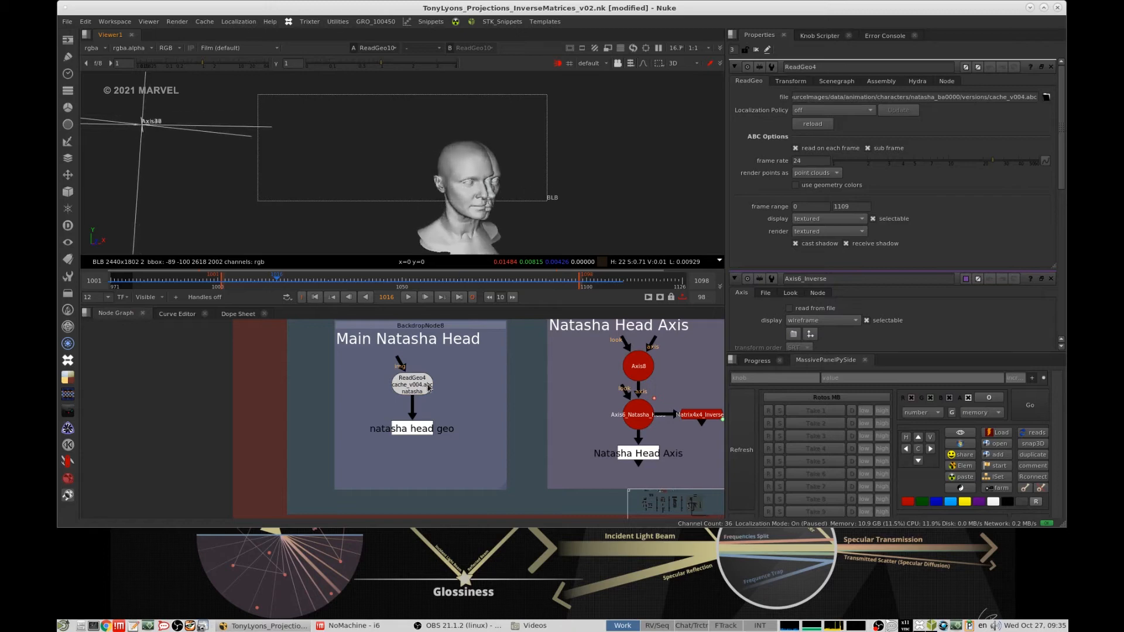
- Close all open node properties and reopen only those of the Main Natasha Head geometry
middle_drag(428, 385, 433, 273)
middle_drag(458, 409, 470, 344)
click(757, 50)
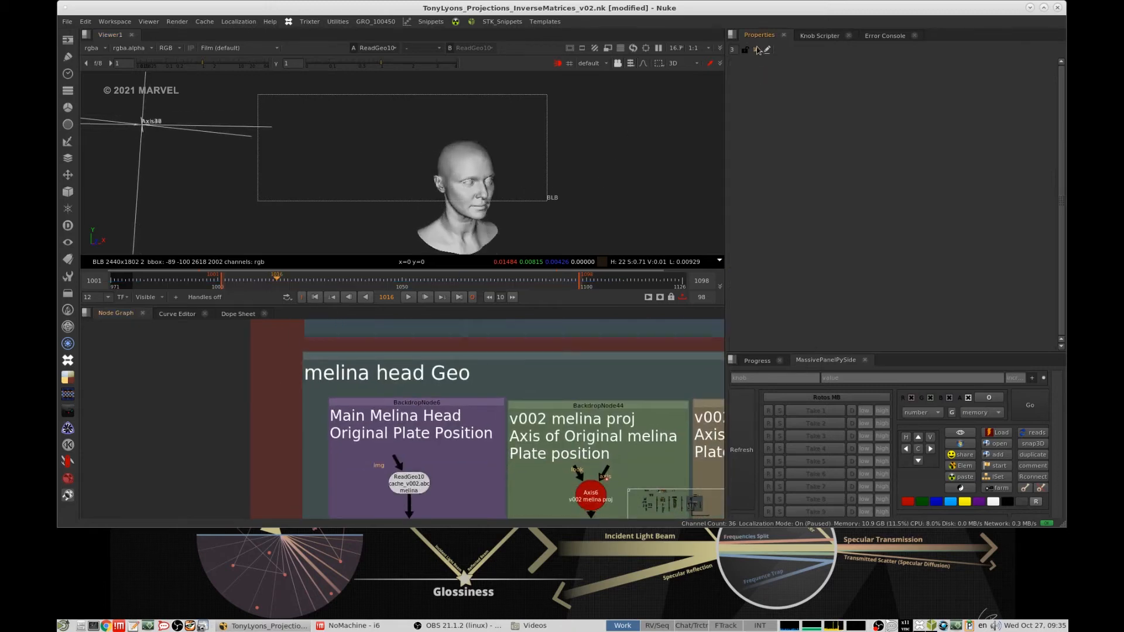
middle_drag(391, 450, 396, 543)
double_click(421, 336)
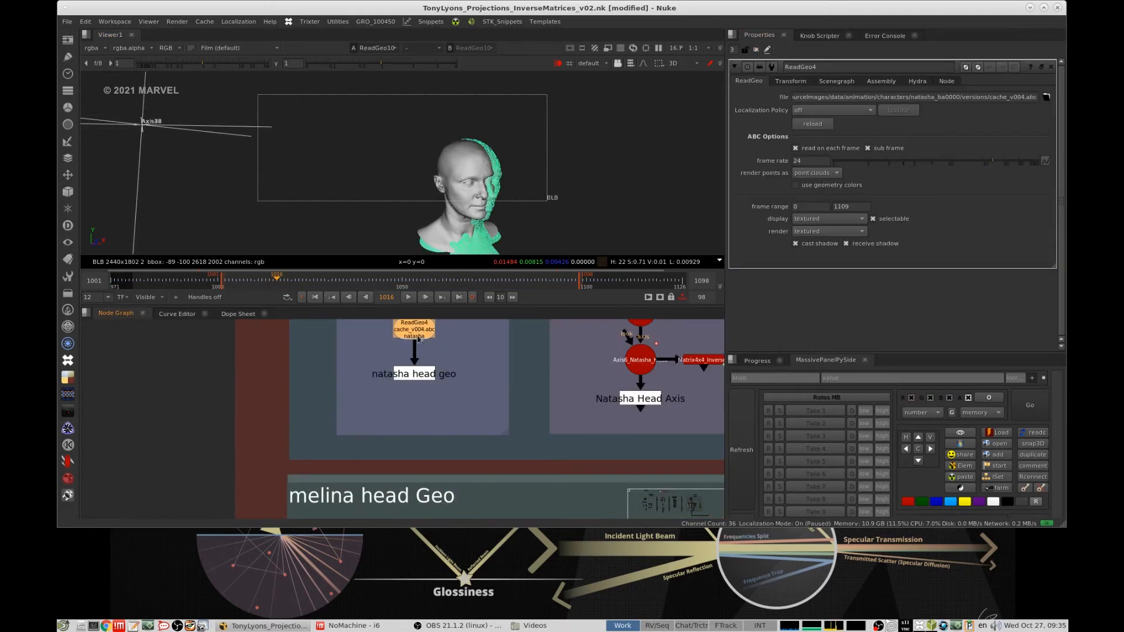
- Disable the Main Melina Head geometry and orbit around Natasha's head on its own
scroll(417, 336, down, 5)
drag(385, 408, 452, 433)
key(d)
middle_drag(543, 163, 492, 128)
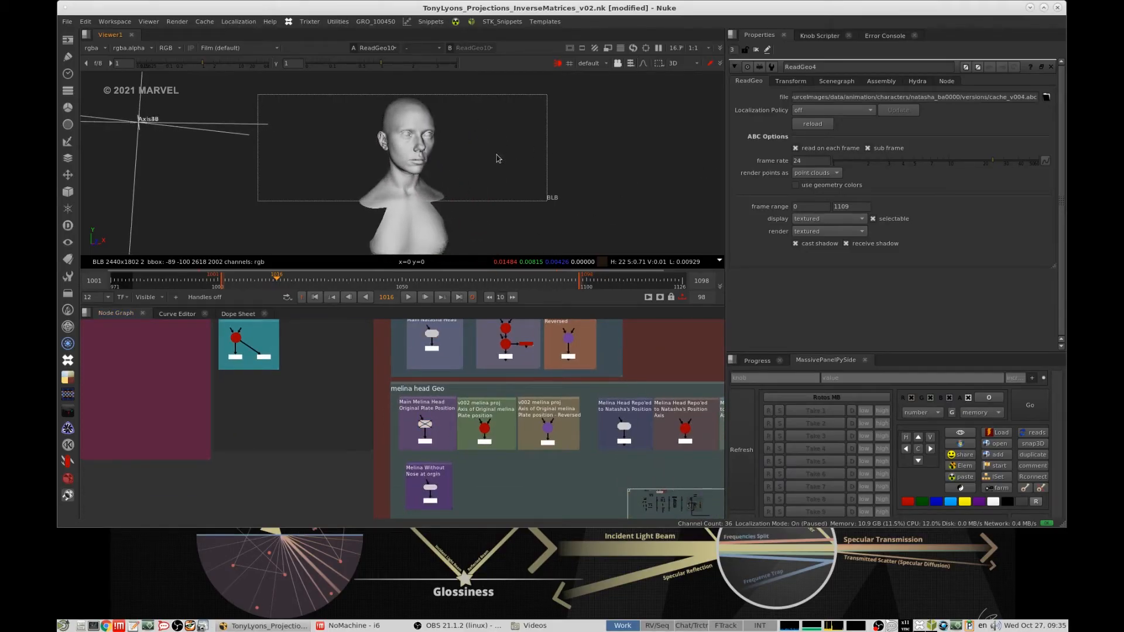
mouse_move(497, 156)
ctrl+mouse_down()
mouse_move(484, 162)
mouse_move(502, 174)
ctrl+mouse_up()
- Open the properties of the Natasha Head Axis and its reversed inverse axis in the Main plate group
middle_drag(530, 345, 494, 398)
scroll(493, 402, up, 5)
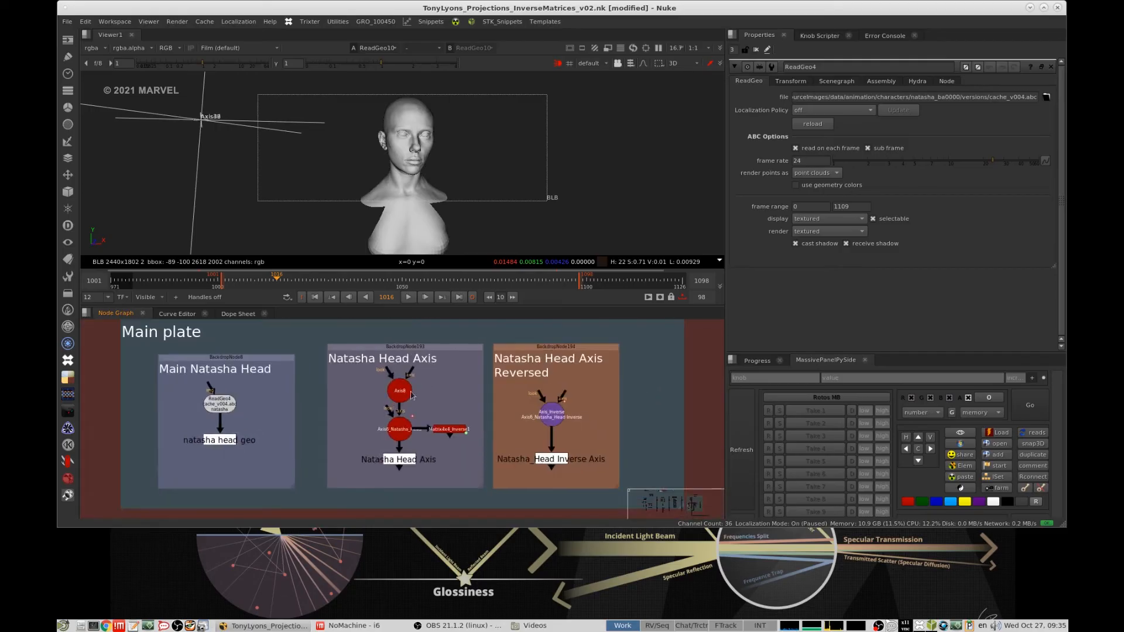
double_click(404, 432)
double_click(553, 412)
scroll(575, 377, down, 5)
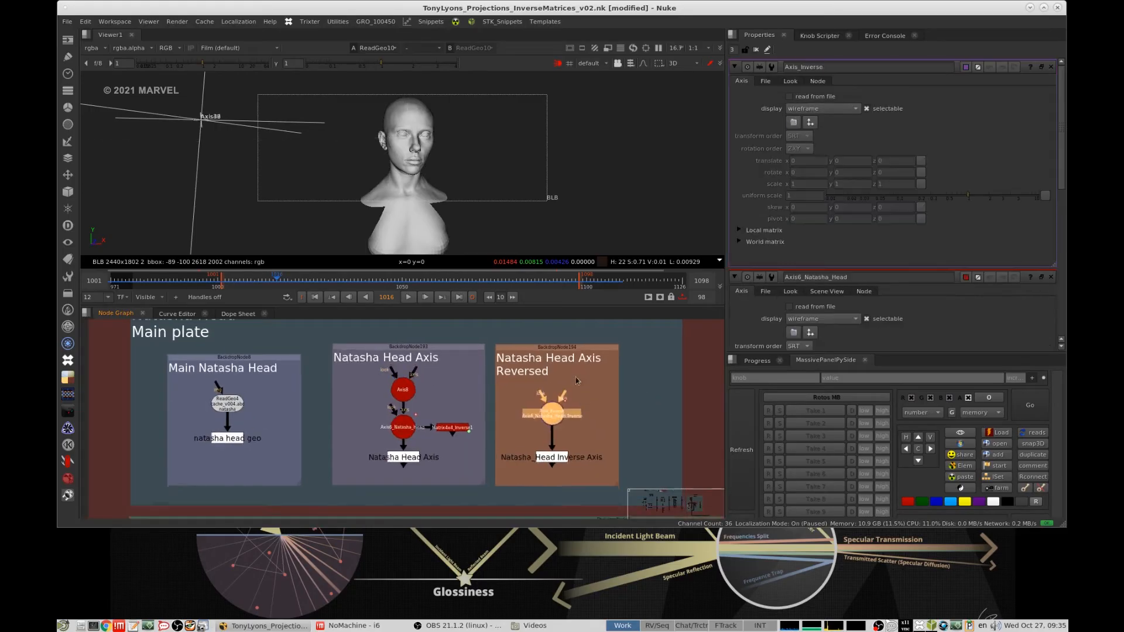
- Examine the nodes for Melina's head repositioned to Natasha's position, including their axis and reversed axis
scroll(507, 385, up, 2)
middle_drag(517, 408, 447, 373)
scroll(575, 385, up, 2)
scroll(486, 376, down, 3)
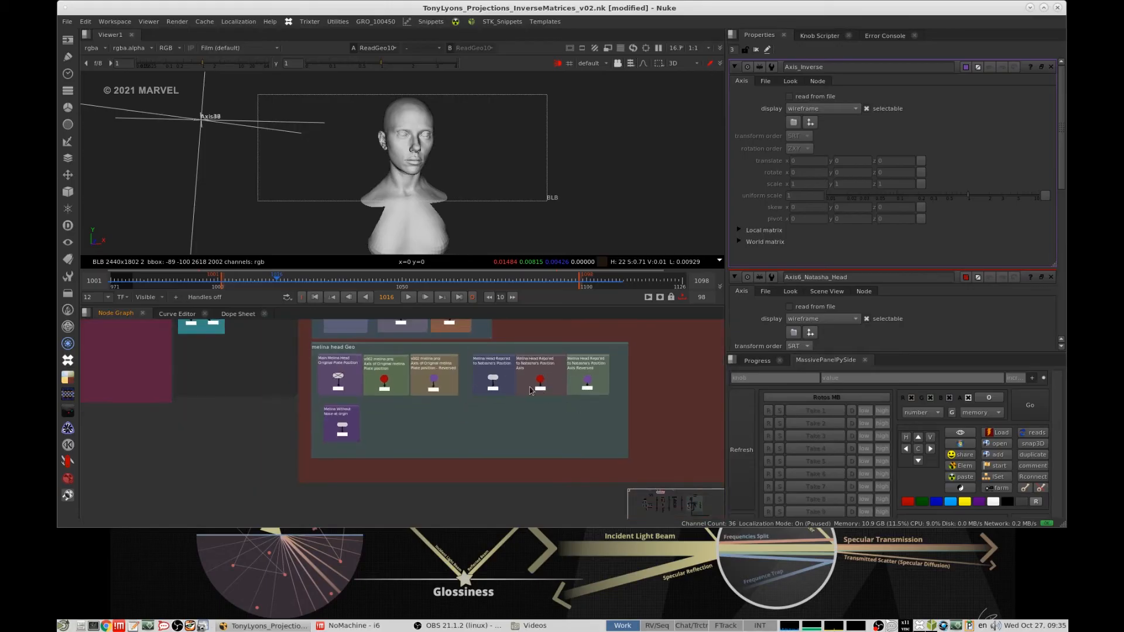
scroll(518, 376, up, 3)
scroll(600, 380, down, 10)
middle_drag(590, 407, 515, 389)
scroll(455, 372, up, 9)
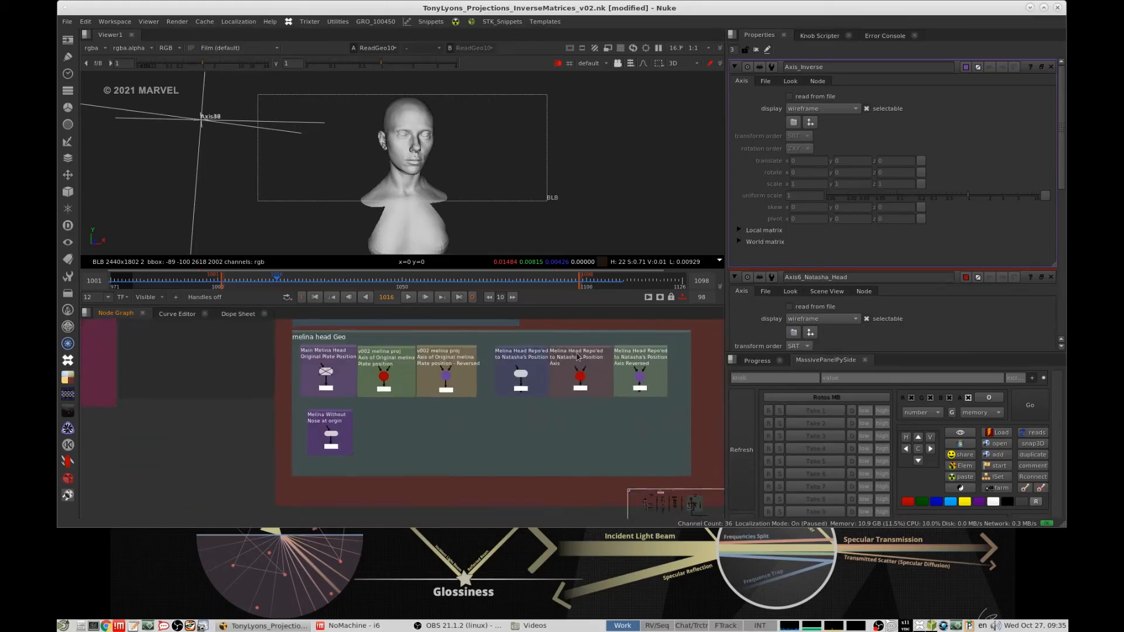
scroll(577, 356, up, 2)
scroll(450, 403, down, 7)
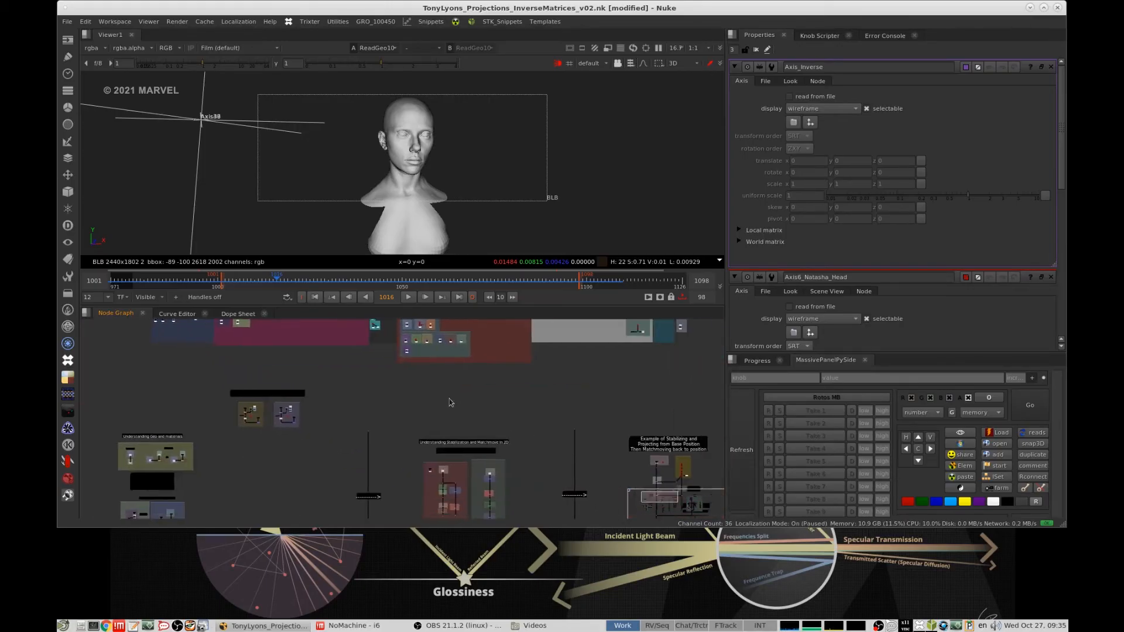
- Re-enable the Main Melina Head geometry in the melina head Geo group
middle_drag(413, 349, 463, 407)
scroll(466, 409, up, 7)
click(445, 400)
scroll(444, 401, down, 9)
- View the Base Position output below the inverse transformation of Melina's head geometry to the origin
middle_drag(501, 498, 410, 348)
scroll(553, 356, up, 7)
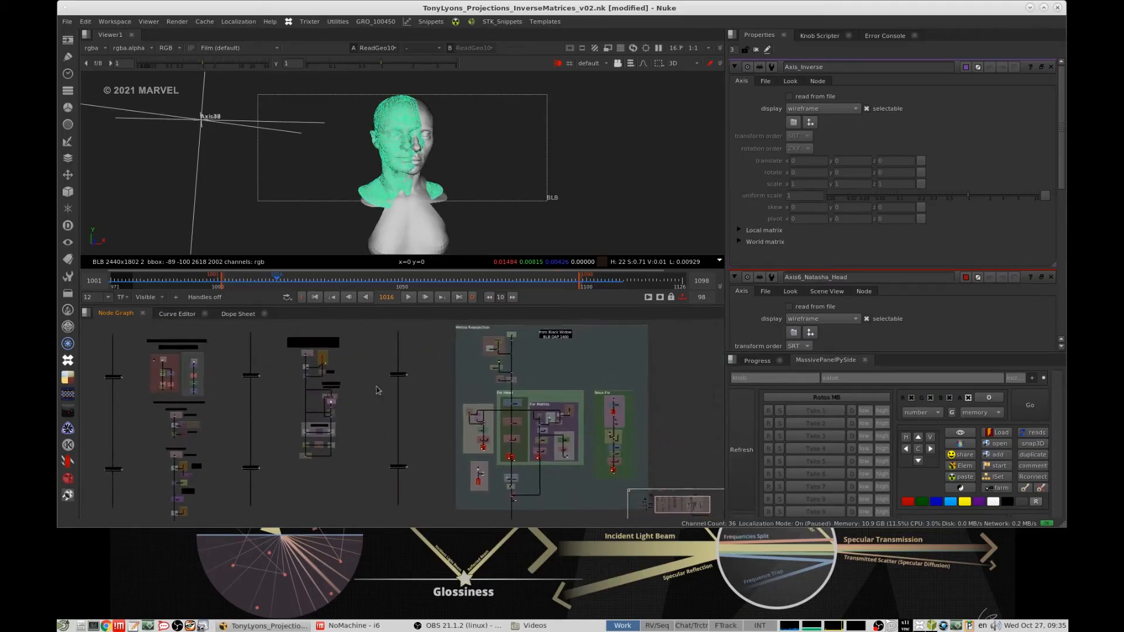
scroll(514, 423, up, 4)
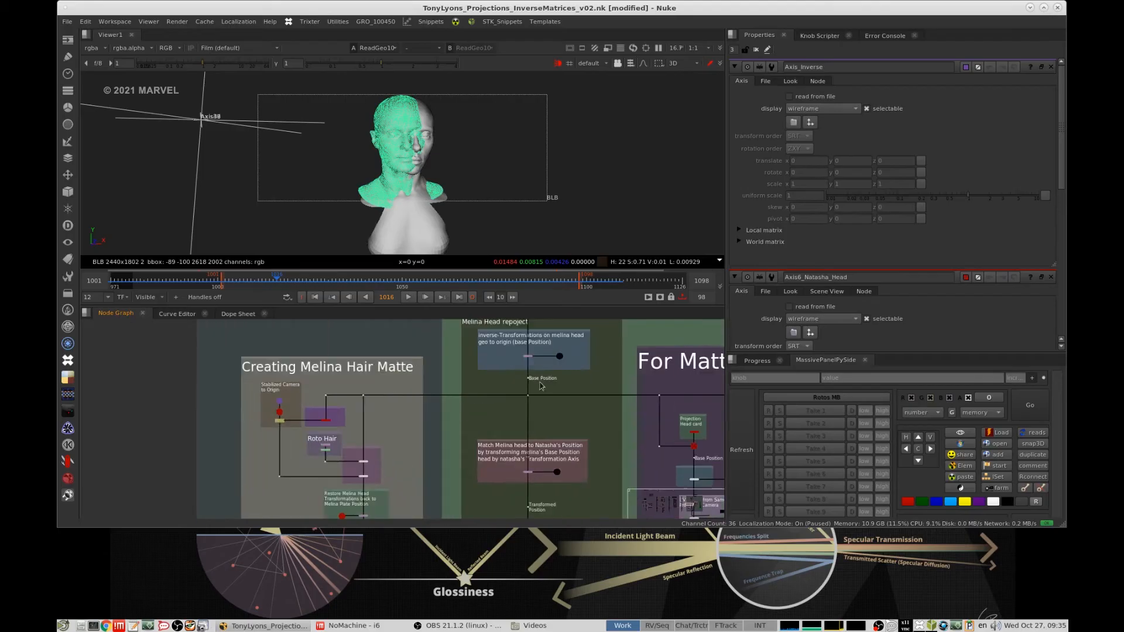
drag(539, 381, 498, 400)
key(1)
- View the output of the transform that matches Melina's base-position head to Natasha's position
middle_drag(519, 455, 525, 400)
scroll(527, 402, up, 5)
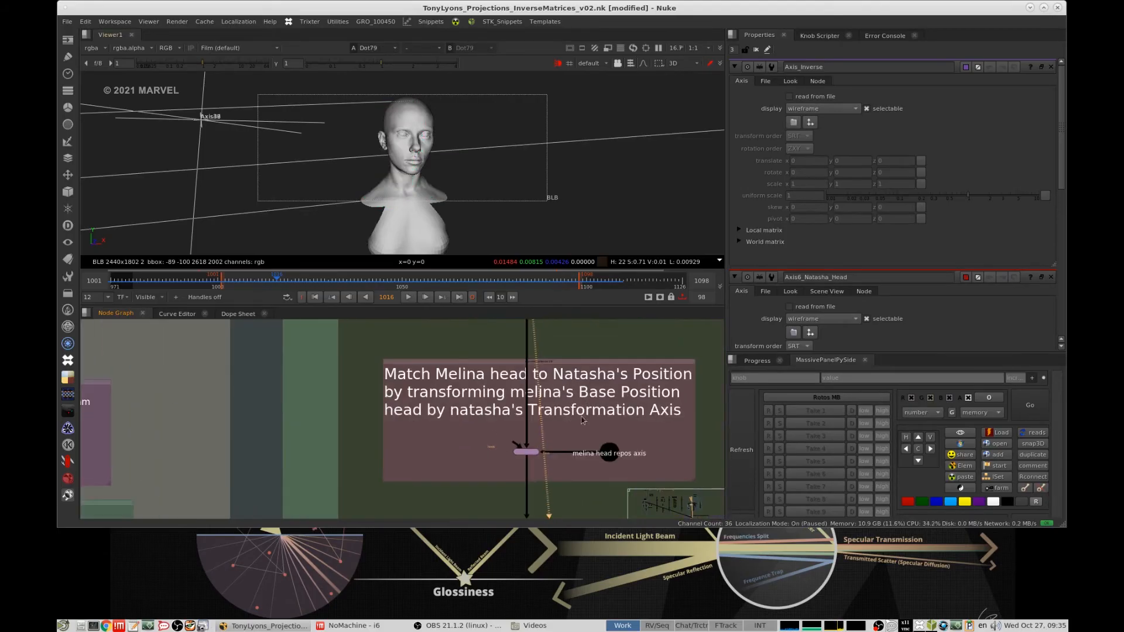
middle_drag(587, 436, 552, 403)
scroll(525, 403, down, 5)
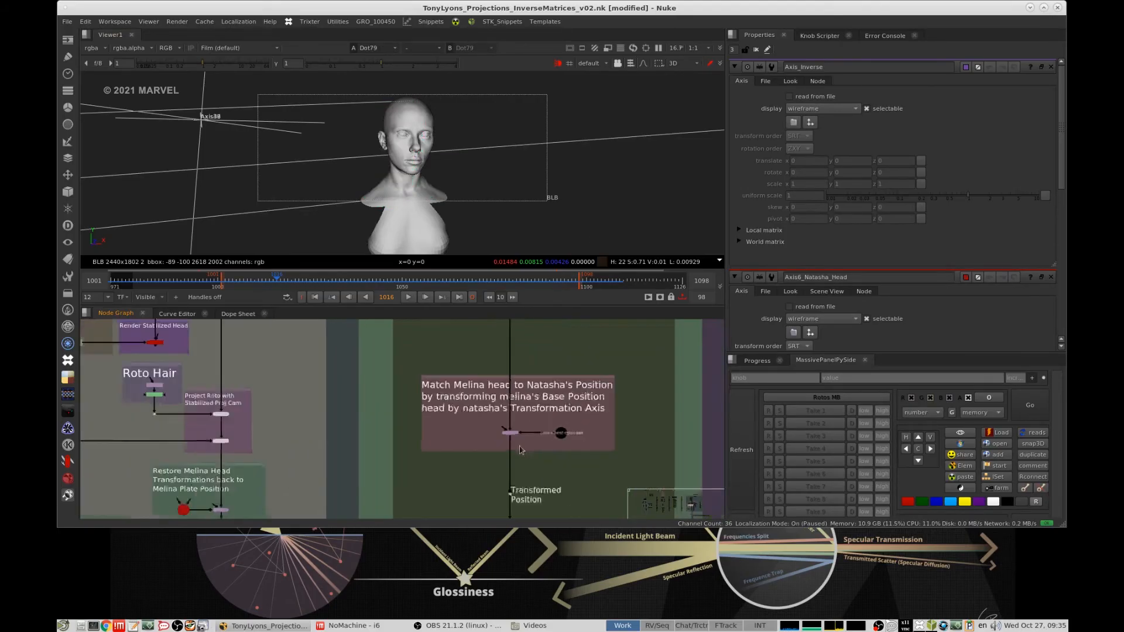
click(511, 442)
key(1)
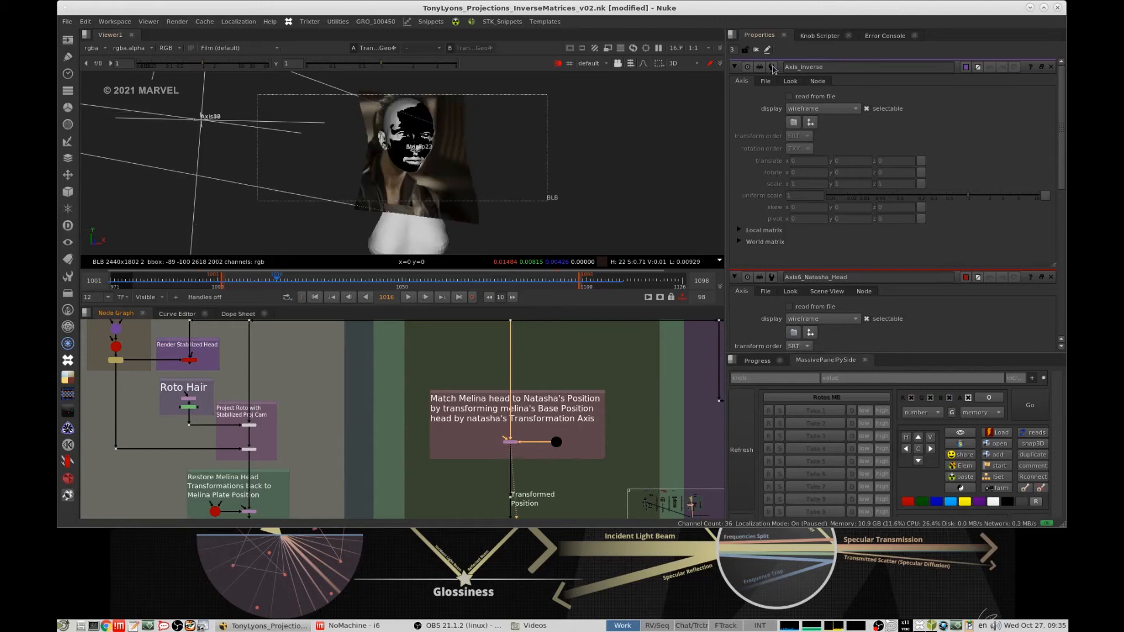
- Close all open properties panels and view the projected geometry feeding into the For Head group
click(755, 51)
middle_drag(602, 369, 581, 475)
click(491, 399)
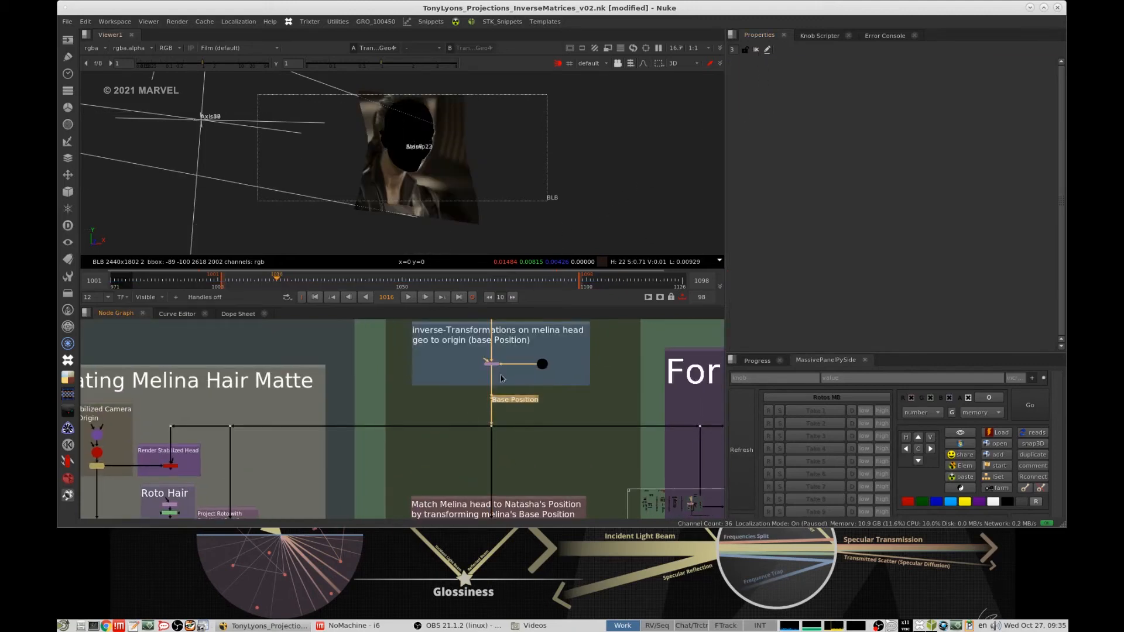
middle_drag(510, 375, 506, 426)
mouse_move(520, 321)
middle_down()
mouse_move(533, 398)
mouse_move(551, 417)
mouse_move(537, 329)
middle_up()
scroll(532, 392, down, 5)
scroll(529, 419, up, 3)
click(523, 409)
key(1)
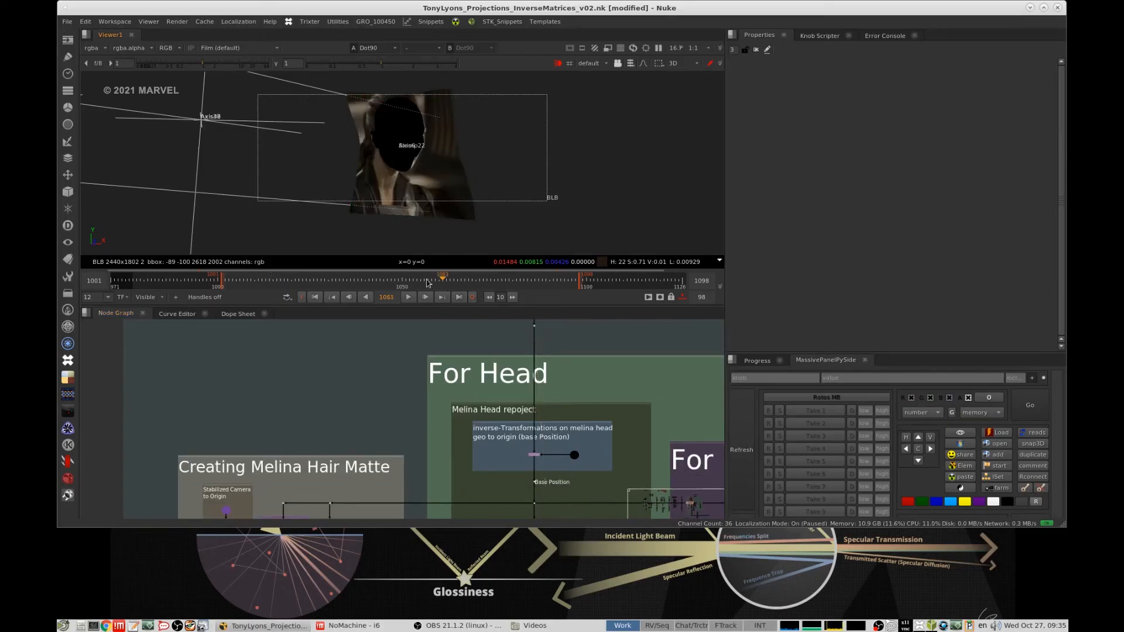
- Turn off the 3D viewer's lighting and disable the merge that adds the edge-catching card to Melina's head geometry
drag(428, 283, 517, 280)
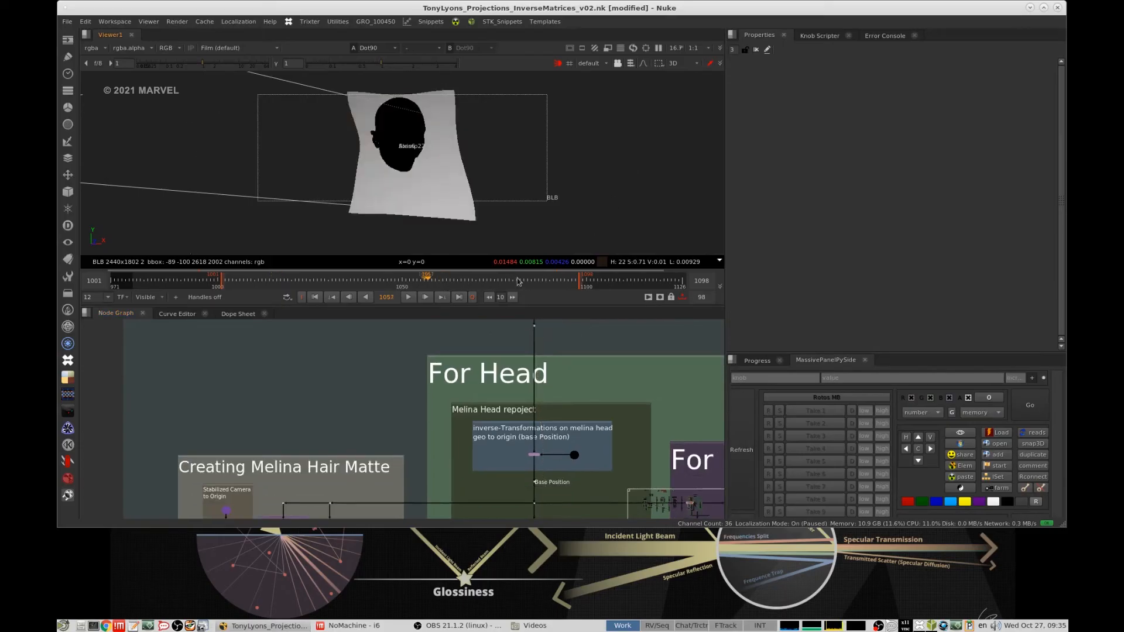
click(563, 65)
scroll(549, 371, down, 5)
middle_drag(547, 335, 531, 430)
scroll(531, 407, up, 3)
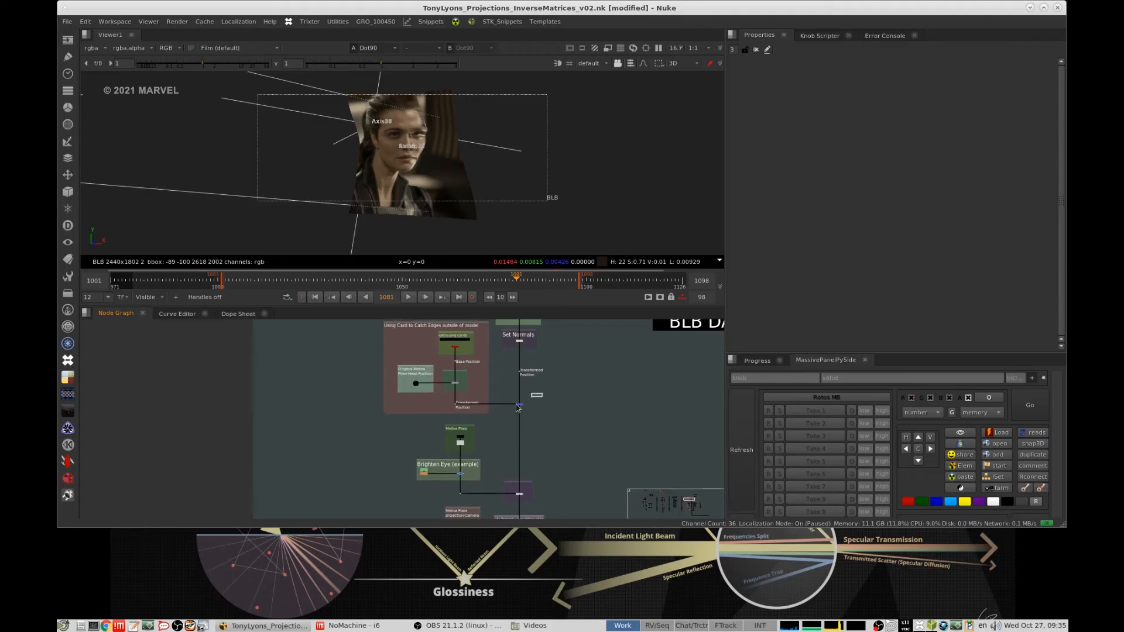
click(517, 405)
key(d)
click(552, 334)
- Scrub the timeline to examine Melina's plate projected onto the head geometry, ending at frame 1007
drag(456, 281, 302, 283)
scroll(406, 161, up, 4)
ctrl+drag(406, 161, 470, 200)
click(473, 281)
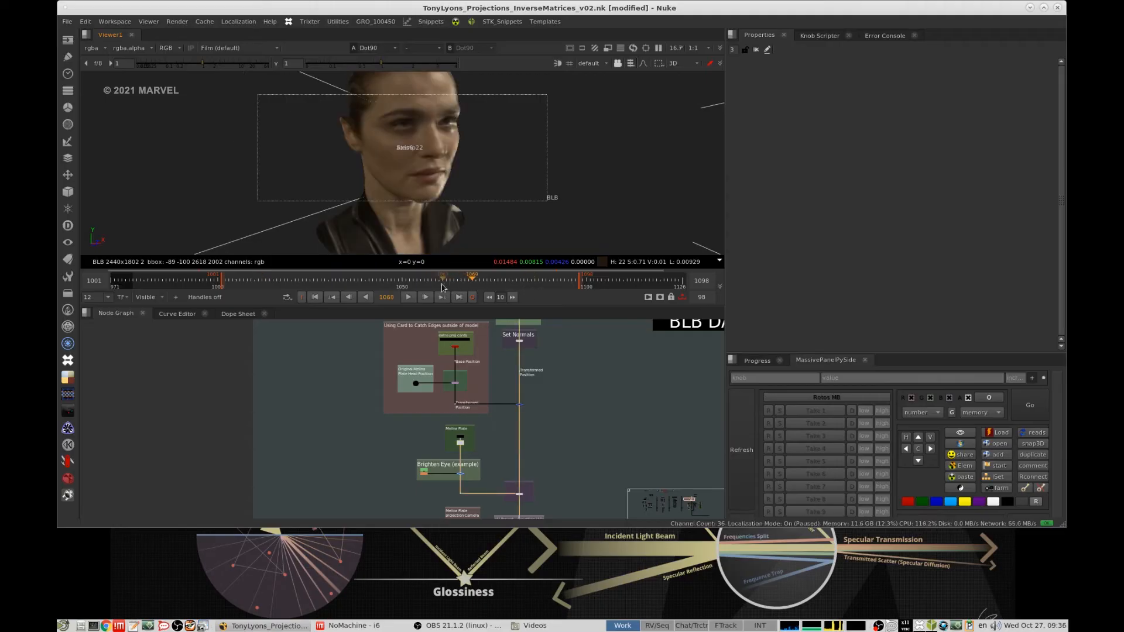
click(356, 282)
- View the output of the inverse transformation on Melina's head geometry and locate the head at the origin in the 3D view
scroll(532, 384, down, 5)
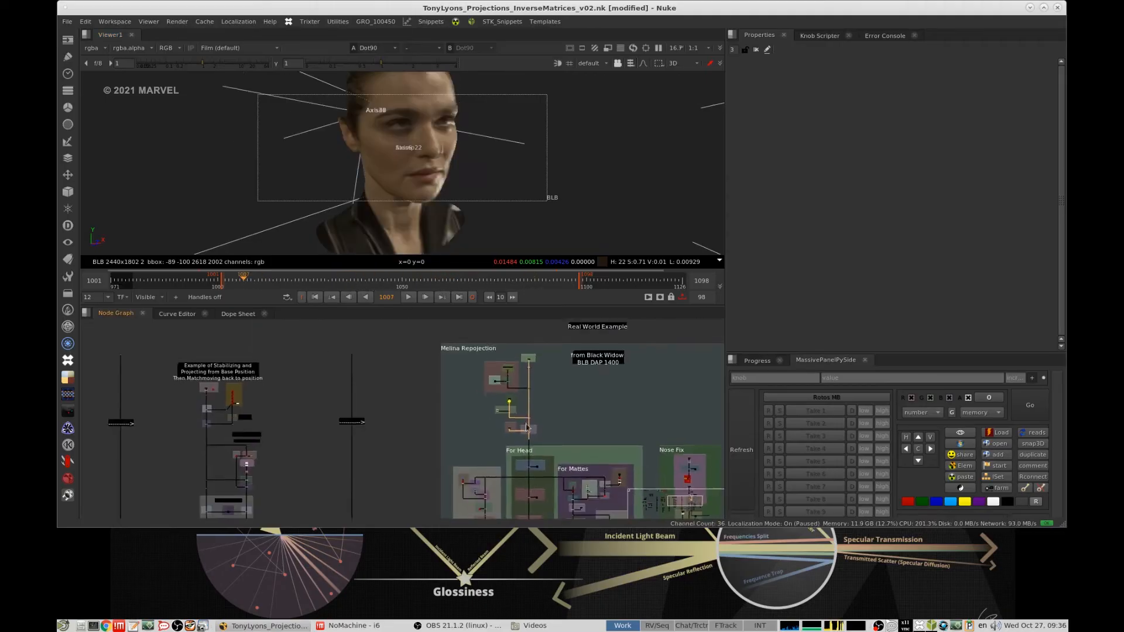
middle_drag(551, 451, 549, 402)
scroll(549, 402, up, 9)
click(483, 362)
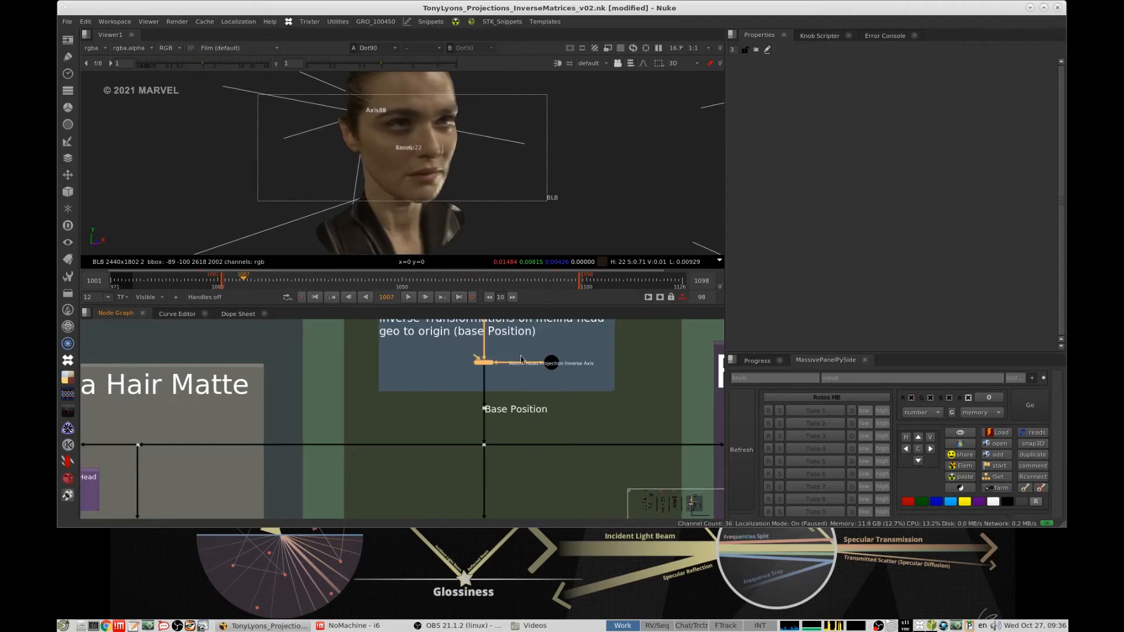
key(1)
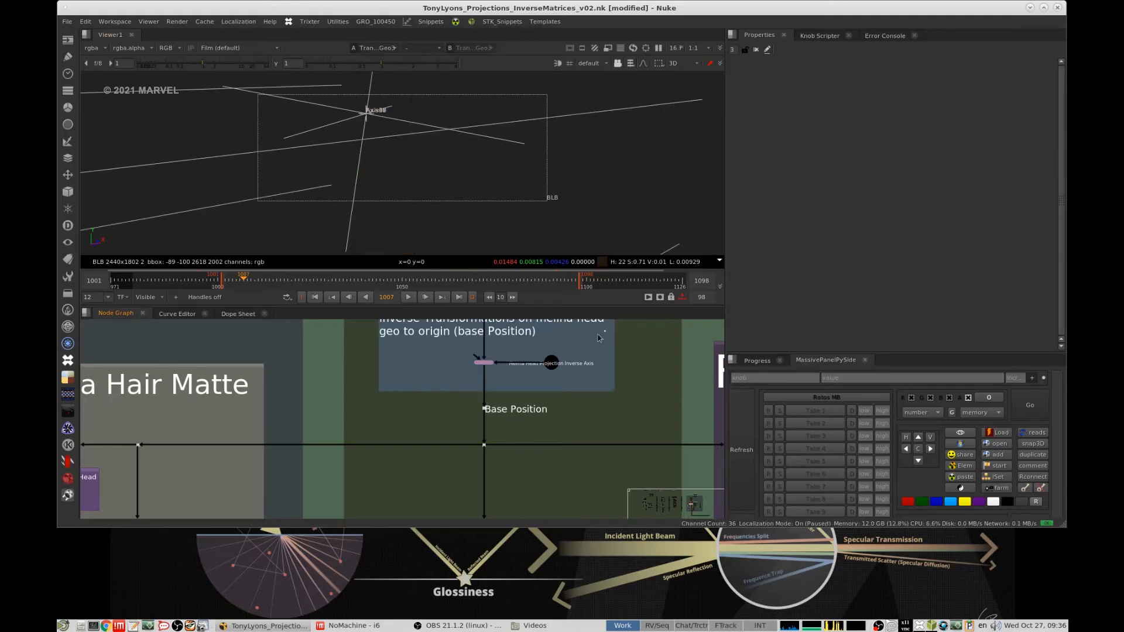
click(551, 362)
key(f)
scroll(457, 210, down, 8)
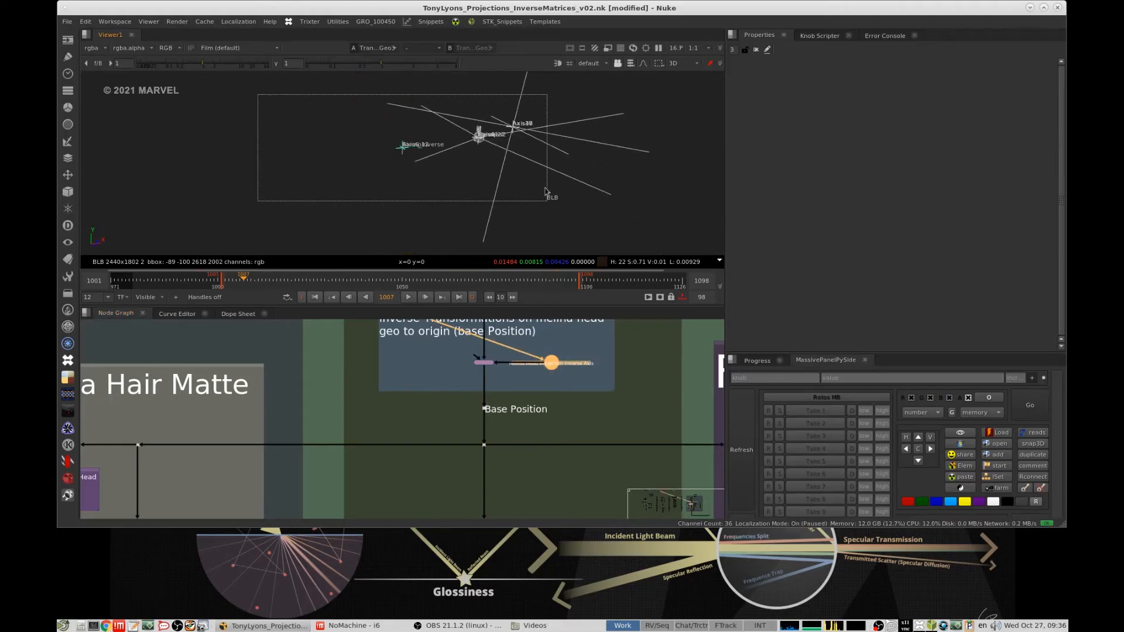
ctrl+drag(558, 211, 529, 194)
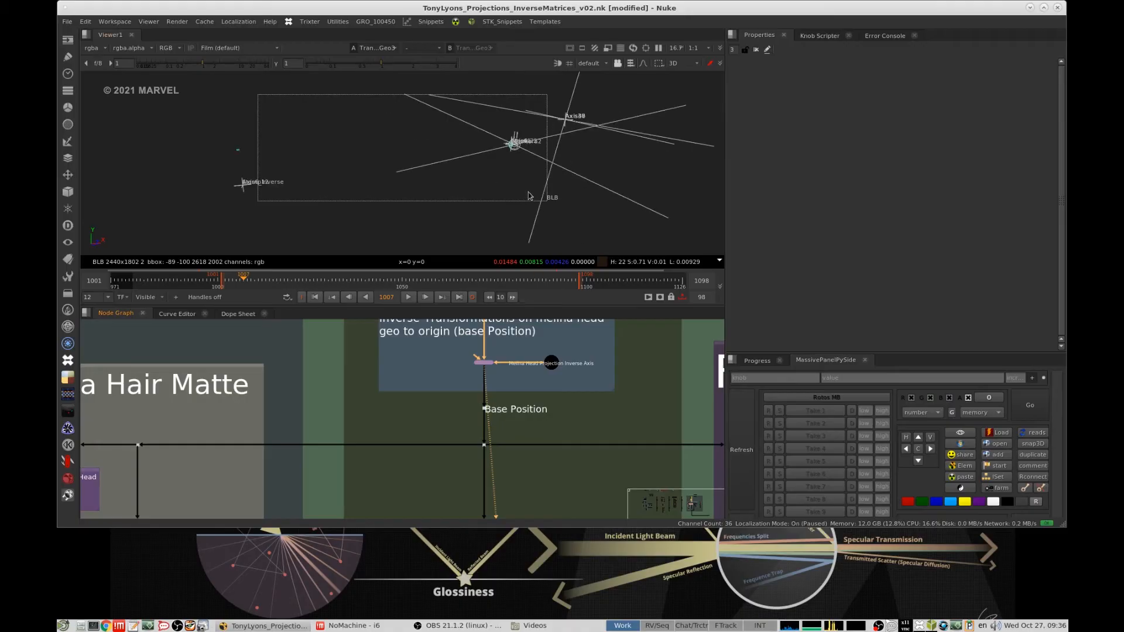
ctrl+drag(415, 201, 327, 184)
scroll(507, 390, down, 4)
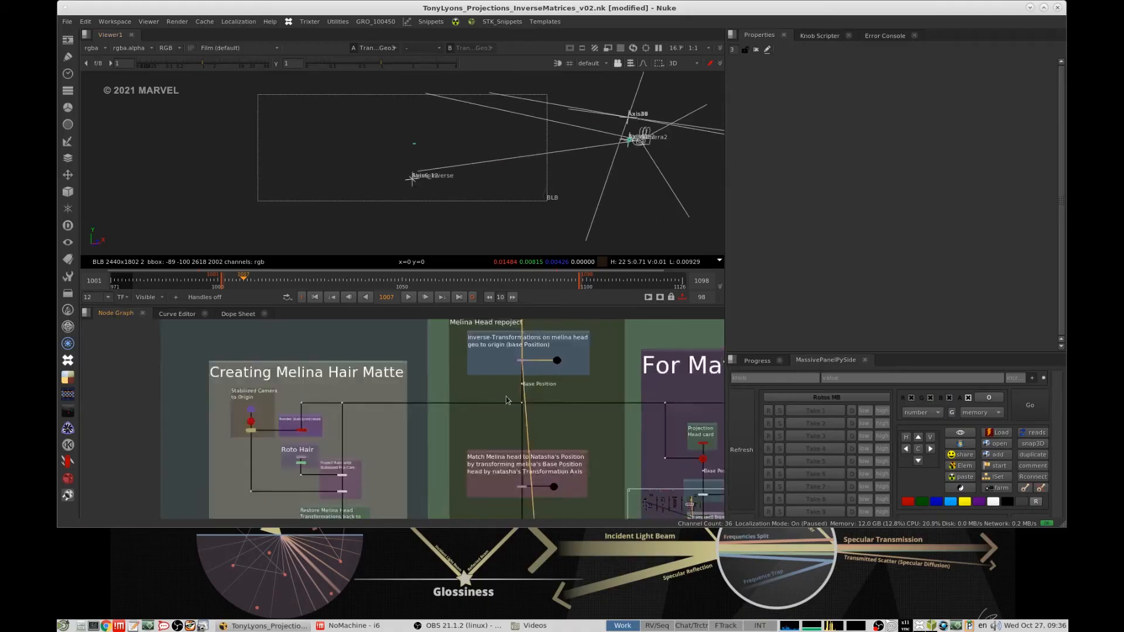
- Add an Axis node beside the inverse-transformation group and frame the 3D view on it to compare it with Melina's head
scroll(506, 390, up, 4)
key(Tab)
text(ax)
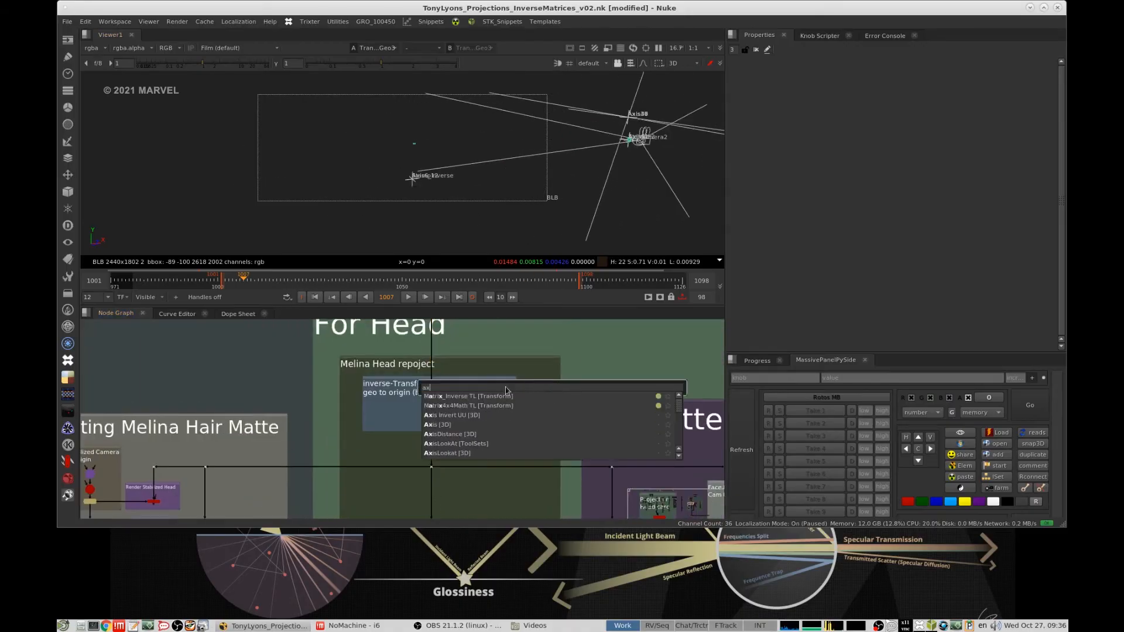
click(447, 425)
ctrl+drag(529, 200, 539, 202)
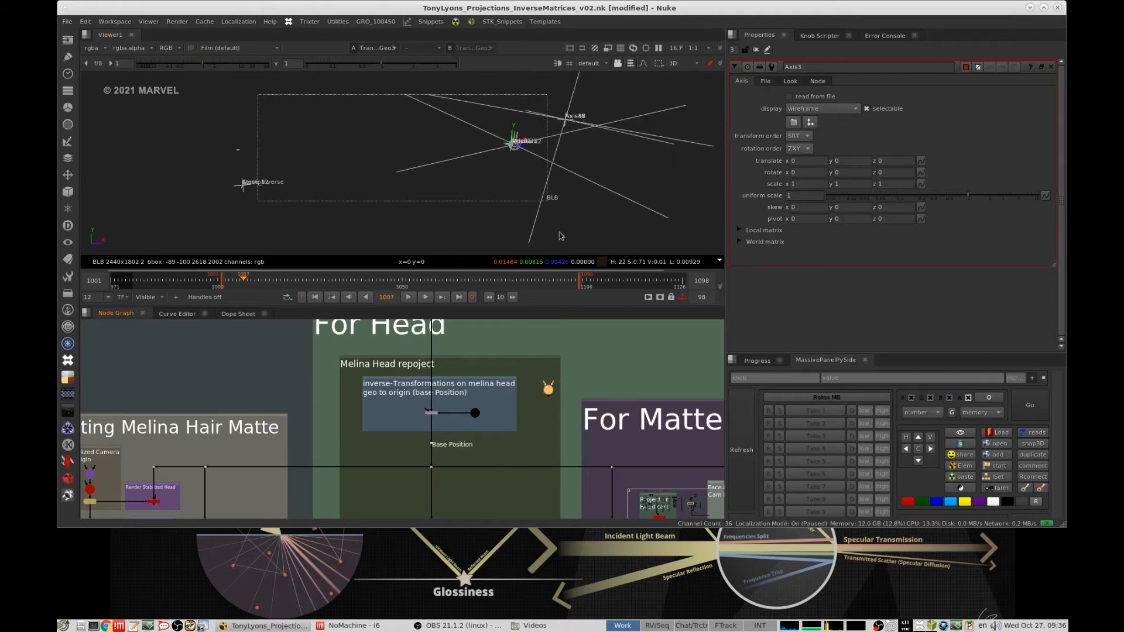
click(604, 237)
click(549, 388)
key(f)
scroll(577, 199, down, 5)
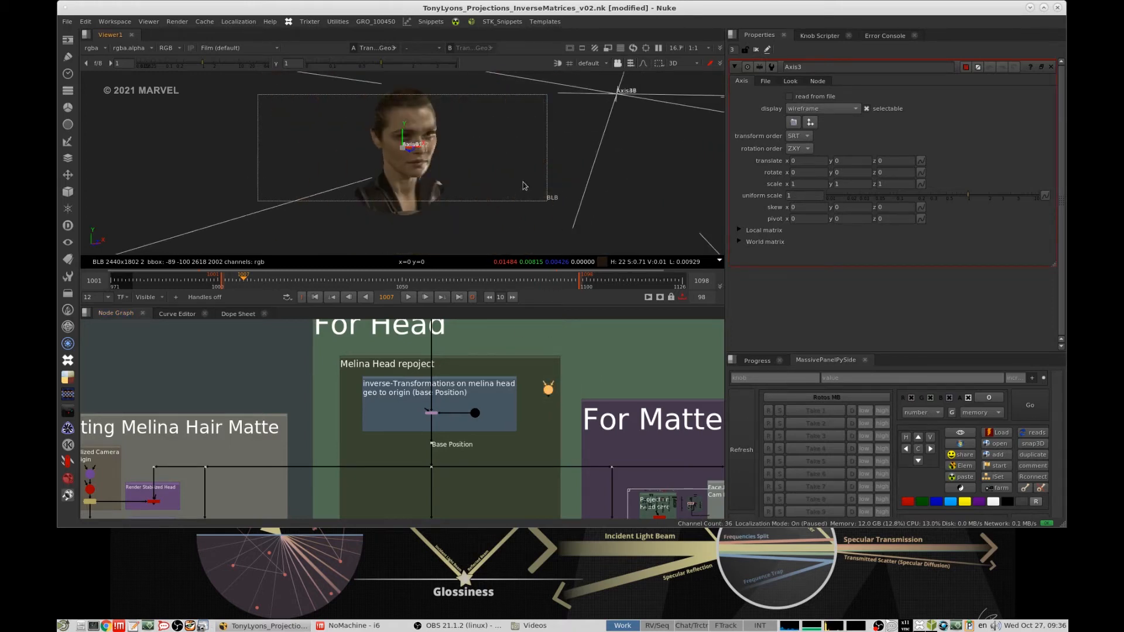
ctrl+drag(515, 188, 547, 188)
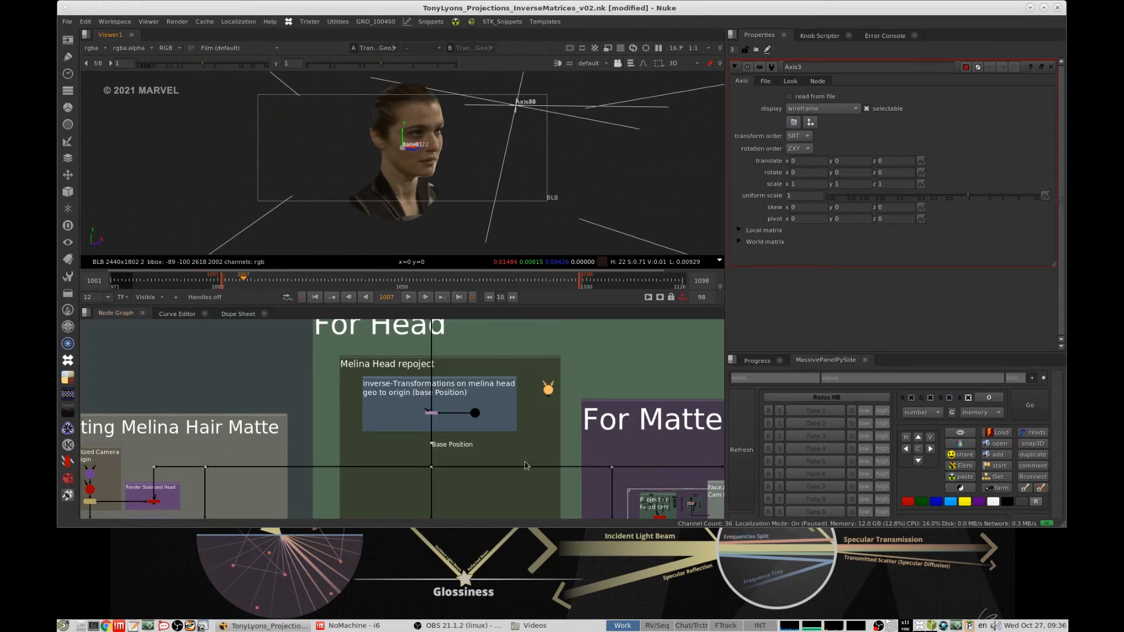
- Examine the inverse transform on Melina's head and the melina head repos axis that matches it to Natasha's position
click(516, 452)
scroll(426, 418, up, 5)
click(437, 408)
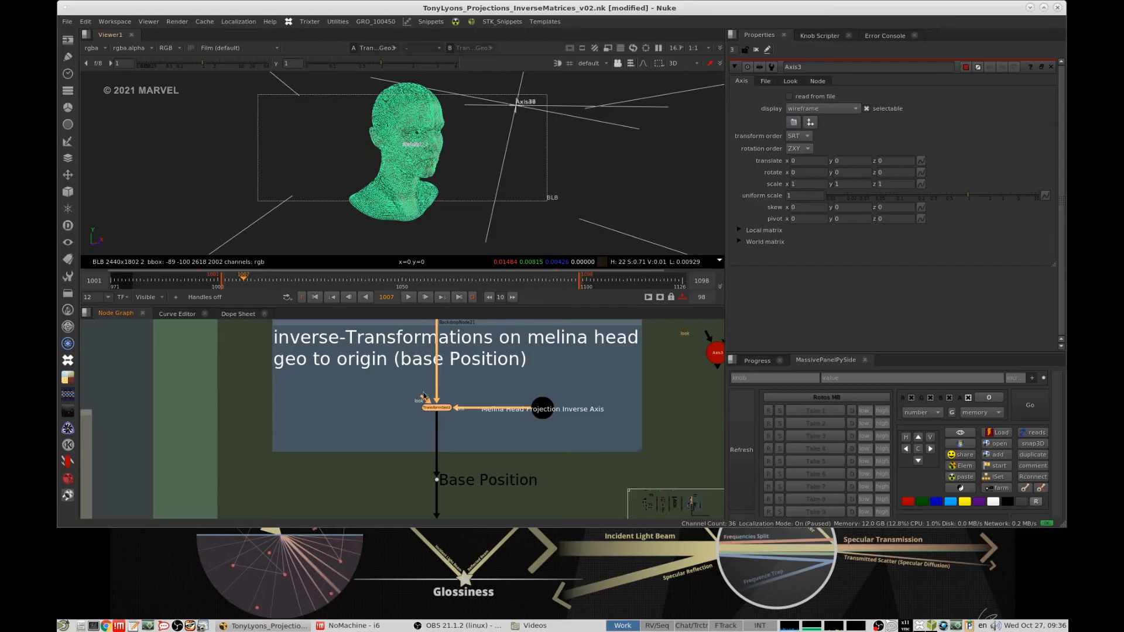
scroll(465, 378, down, 5)
middle_drag(465, 414, 475, 368)
middle_drag(517, 438, 530, 418)
scroll(529, 420, up, 3)
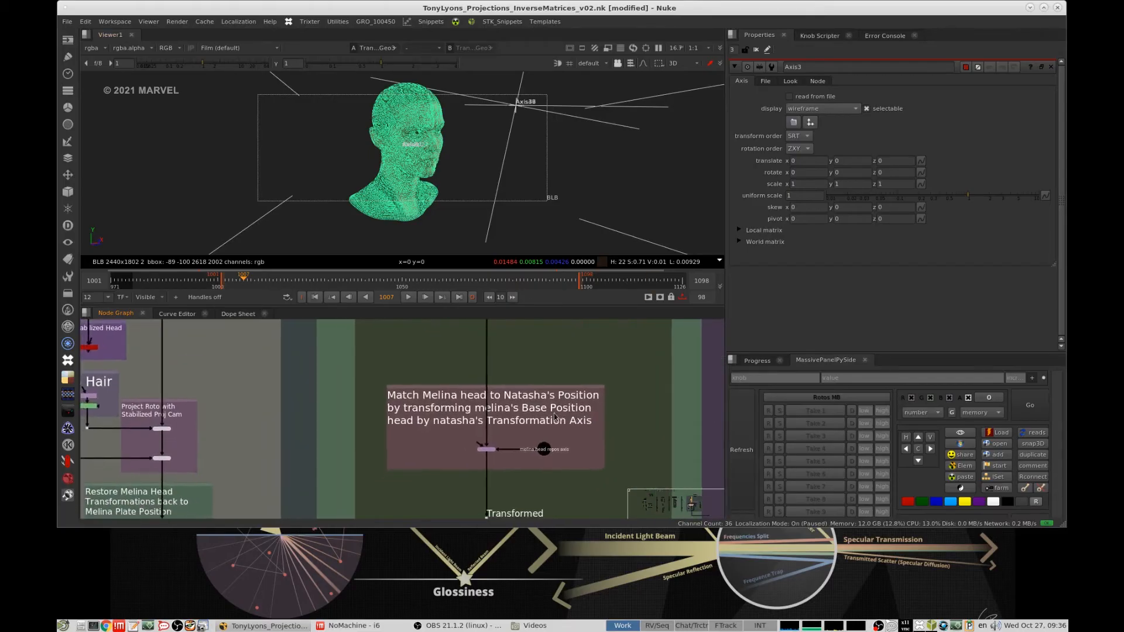
scroll(513, 429, up, 2)
middle_drag(577, 387, 523, 368)
scroll(505, 442, up, 2)
click(507, 440)
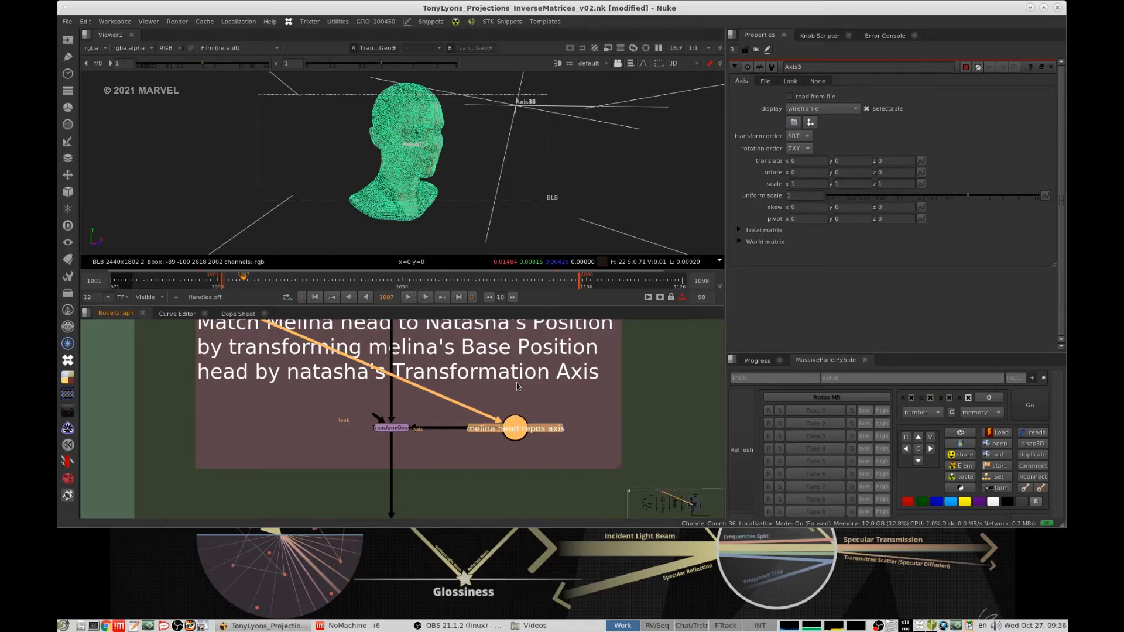
- View the transform using the melina head repos axis and frame the 3D view on the repositioned head
click(398, 429)
key(1)
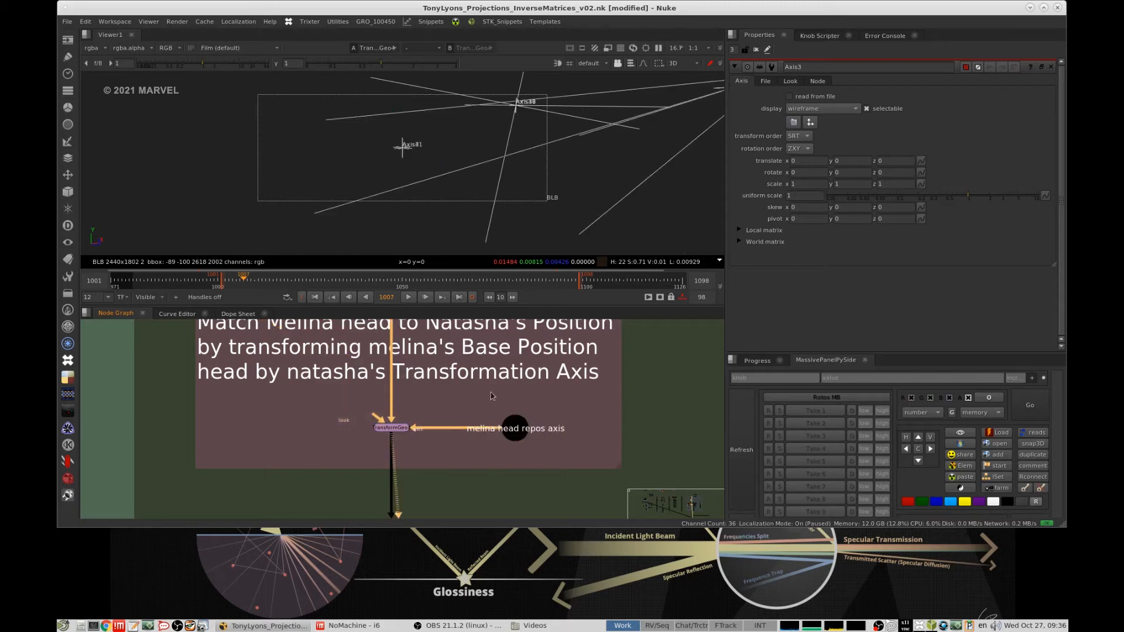
scroll(491, 393, down, 5)
middle_drag(464, 355, 467, 437)
middle_drag(632, 197, 489, 232)
scroll(513, 397, down, 6)
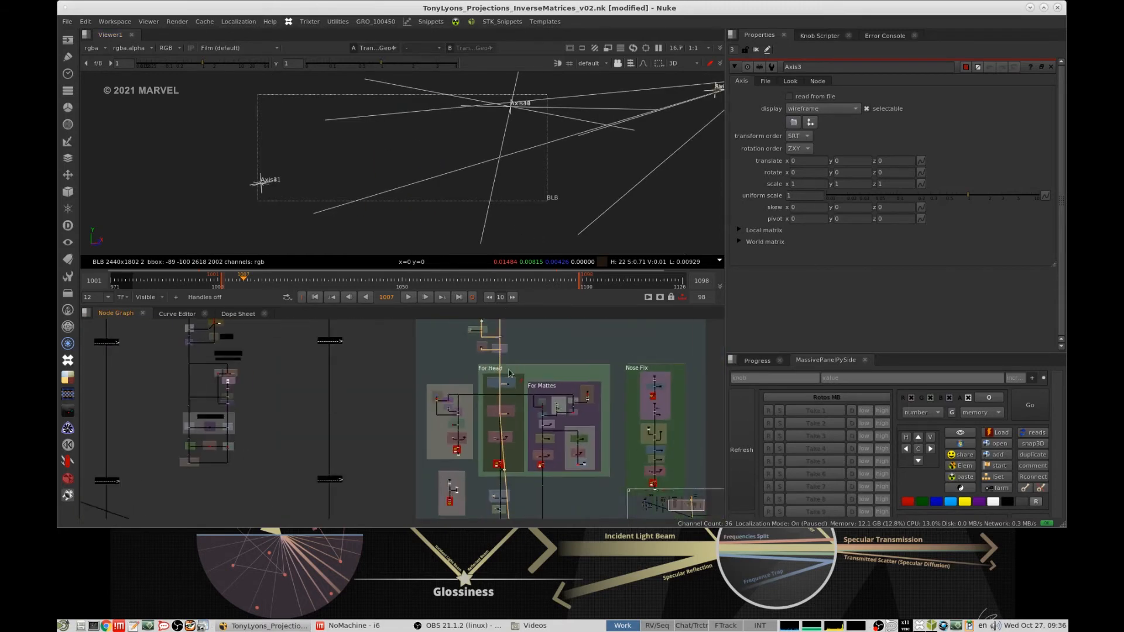
middle_drag(511, 395, 473, 440)
ctrl+drag(596, 170, 685, 155)
click(652, 105)
key(f)
alt+drag(492, 185, 470, 199)
- View Melina's projected head in its original plate position, below the UV Project node
alt+middle_drag(512, 386, 598, 359)
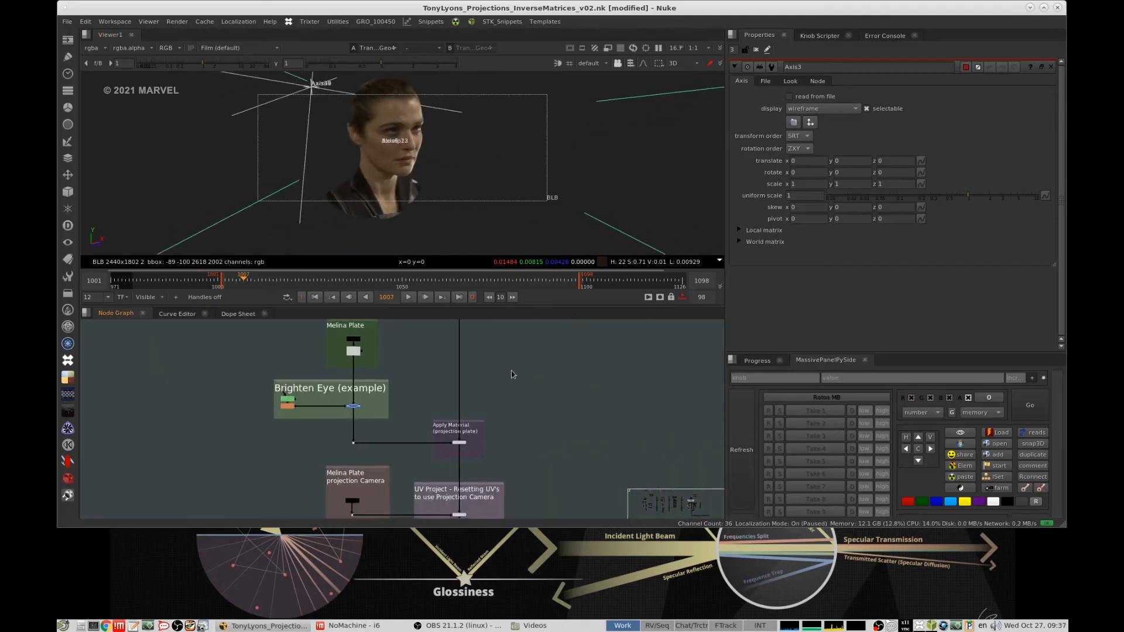
mouse_move(512, 371)
alt+mouse_down()
mouse_move(527, 389)
mouse_move(523, 364)
alt+mouse_up()
alt+middle_drag(540, 399, 505, 404)
alt+drag(511, 471, 554, 322)
ctrl+click(518, 414)
key(1)
- Compare the head matched to Natasha's position with the original projected head at frame 1049
alt+drag(534, 508, 536, 400)
alt+middle_drag(534, 399, 592, 400)
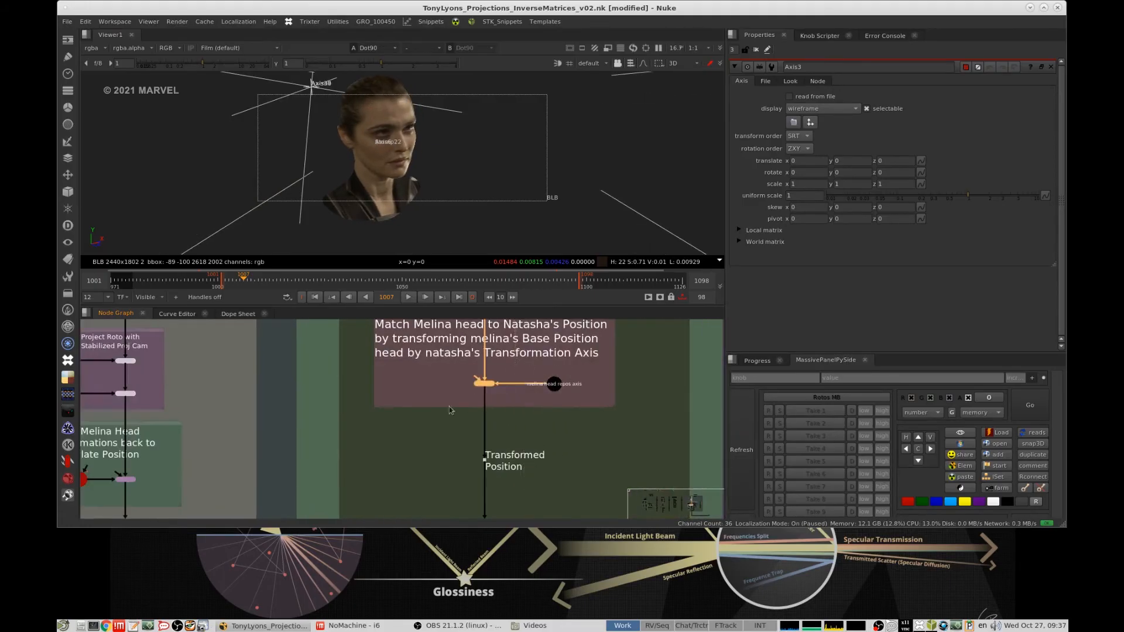
key(1)
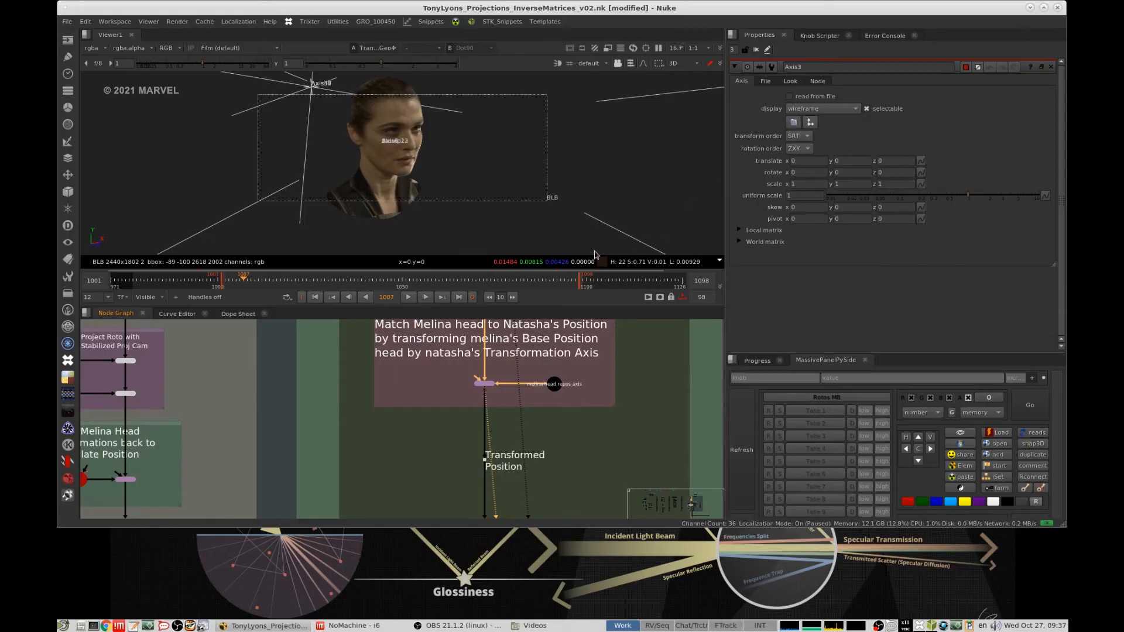
drag(346, 276, 400, 279)
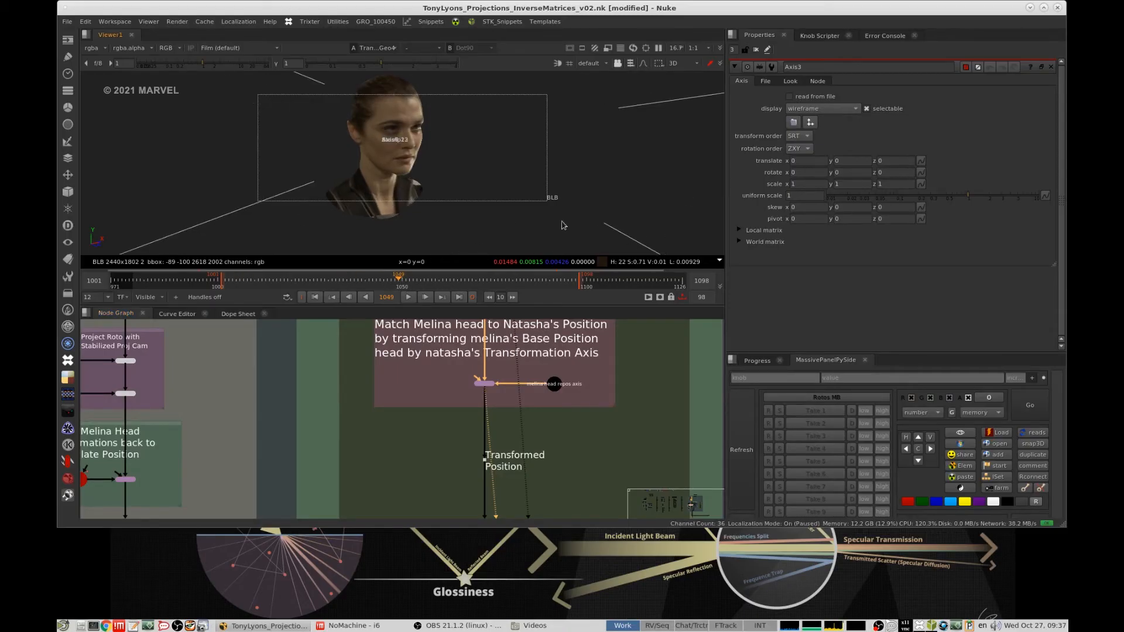
key(1)
key(2)
key(1)
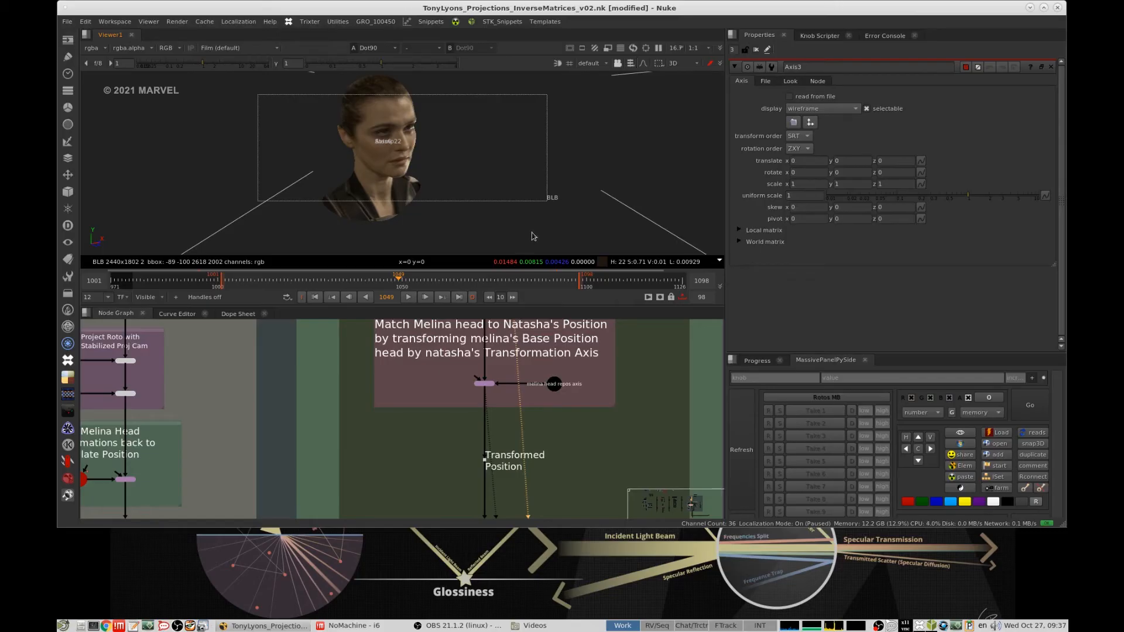
- Re-enable the merge that combines the edge-catching card with Melina's head geometry
middle_drag(526, 381, 475, 385)
scroll(493, 426, down, 4)
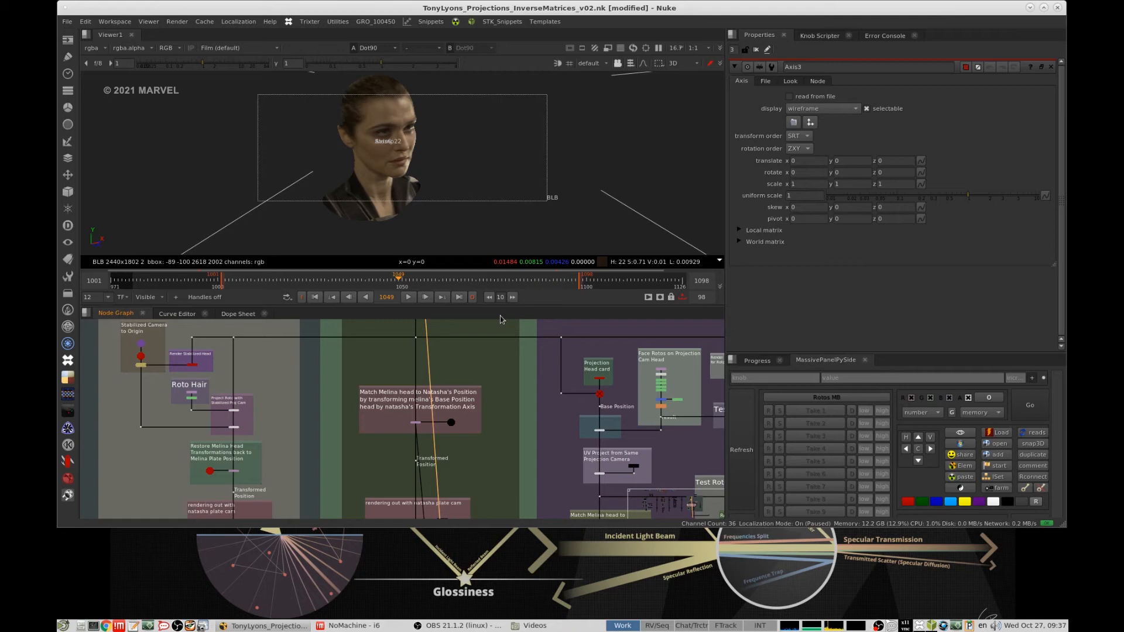
middle_drag(515, 336, 525, 473)
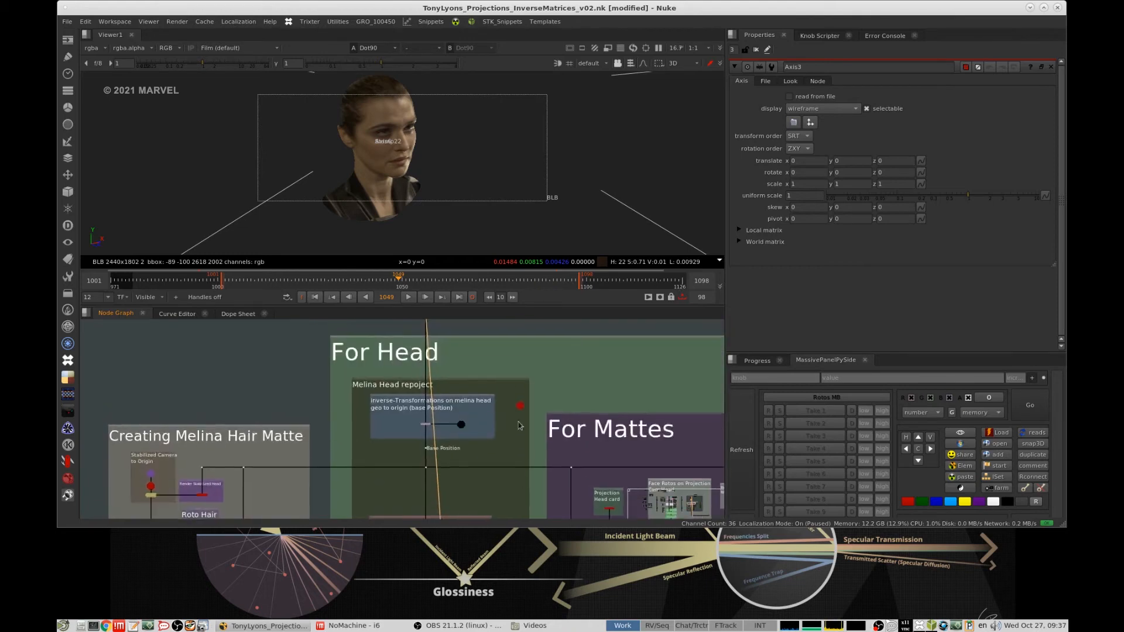
middle_drag(477, 351, 483, 460)
middle_drag(426, 340, 431, 448)
scroll(375, 390, up, 4)
middle_drag(399, 377, 390, 483)
middle_drag(438, 381, 460, 483)
drag(629, 435, 522, 481)
key(1)
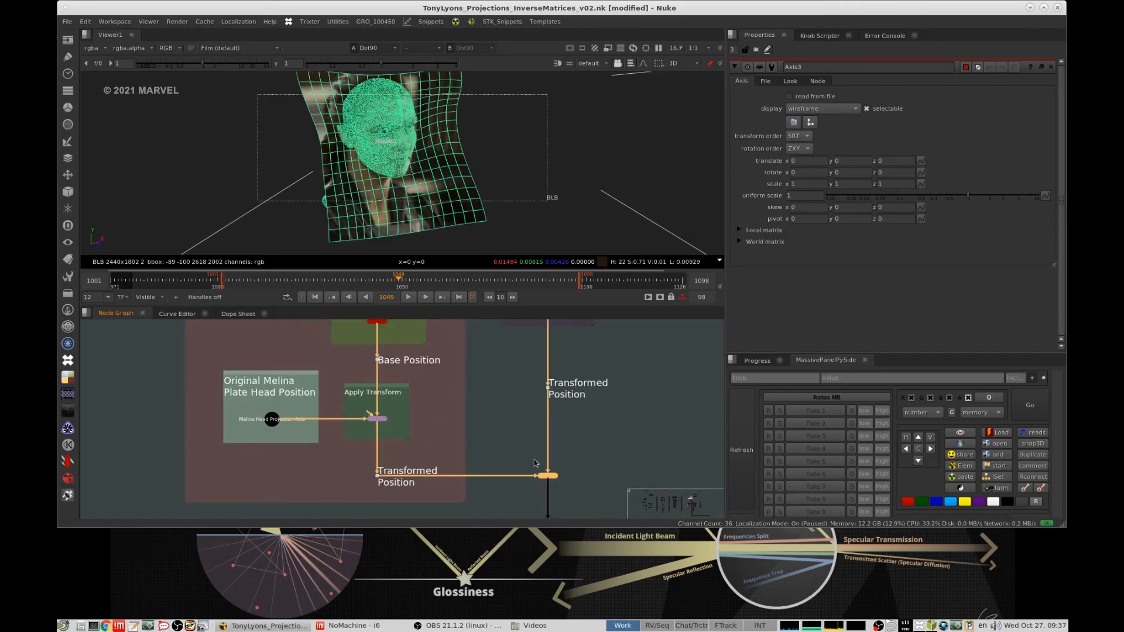
click(673, 200)
mouse_move(557, 160)
ctrl+mouse_down()
mouse_move(520, 154)
mouse_move(573, 158)
ctrl+mouse_up()
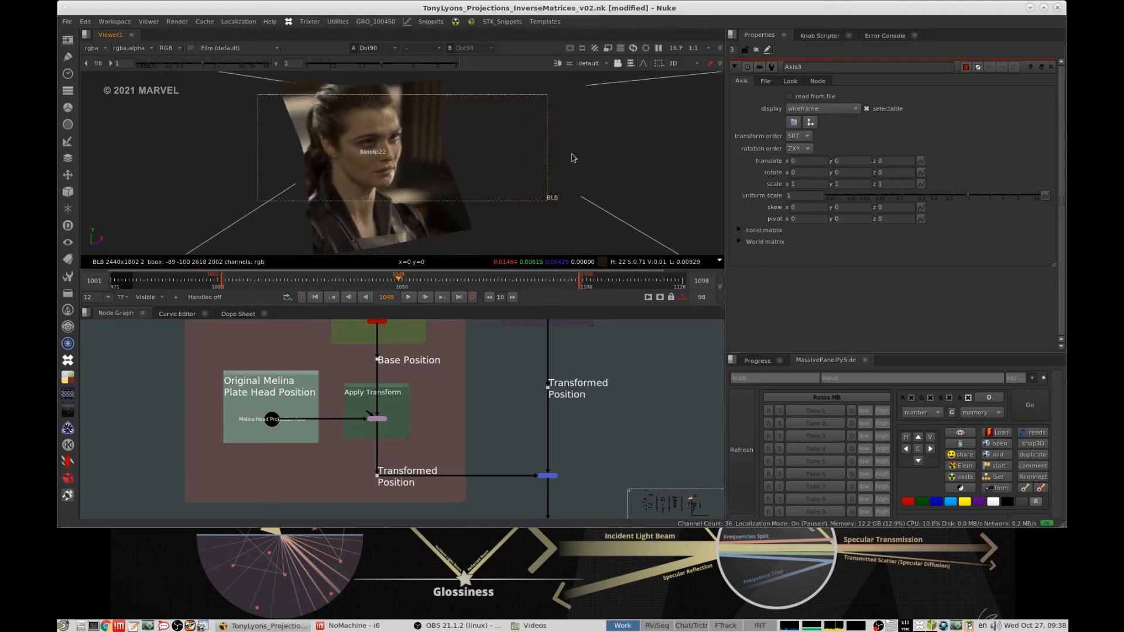
- Compare the merged head and card in the original plate position with the Transformed Position output matched to Natasha
middle_drag(561, 438, 524, 361)
click(512, 399)
key(1)
scroll(532, 445, down, 6)
middle_drag(531, 480, 529, 379)
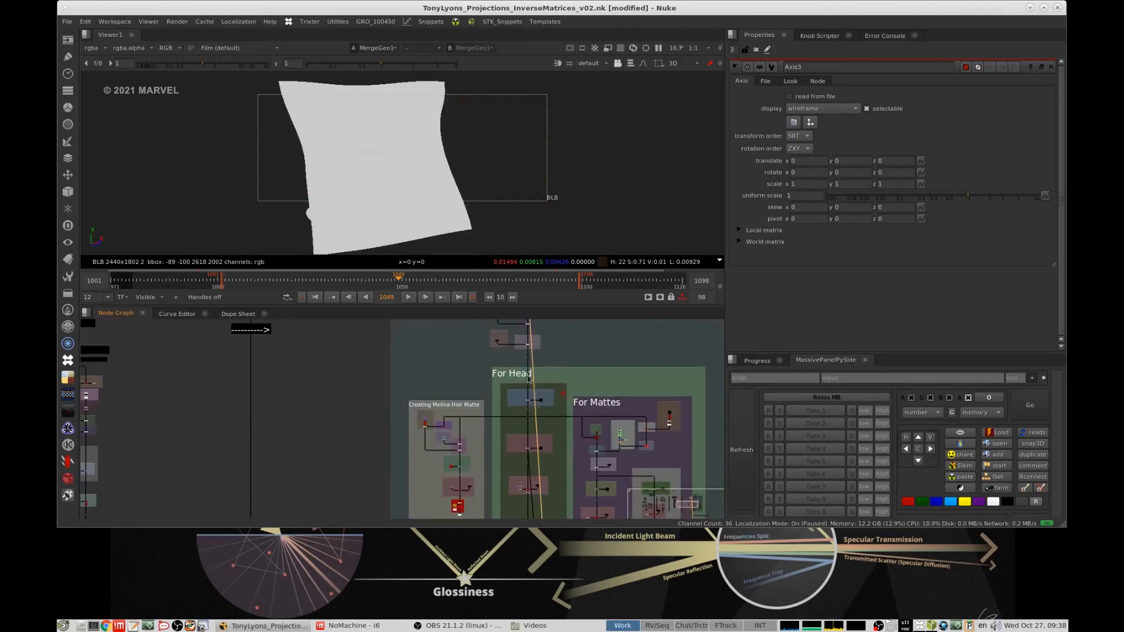
scroll(528, 469, up, 7)
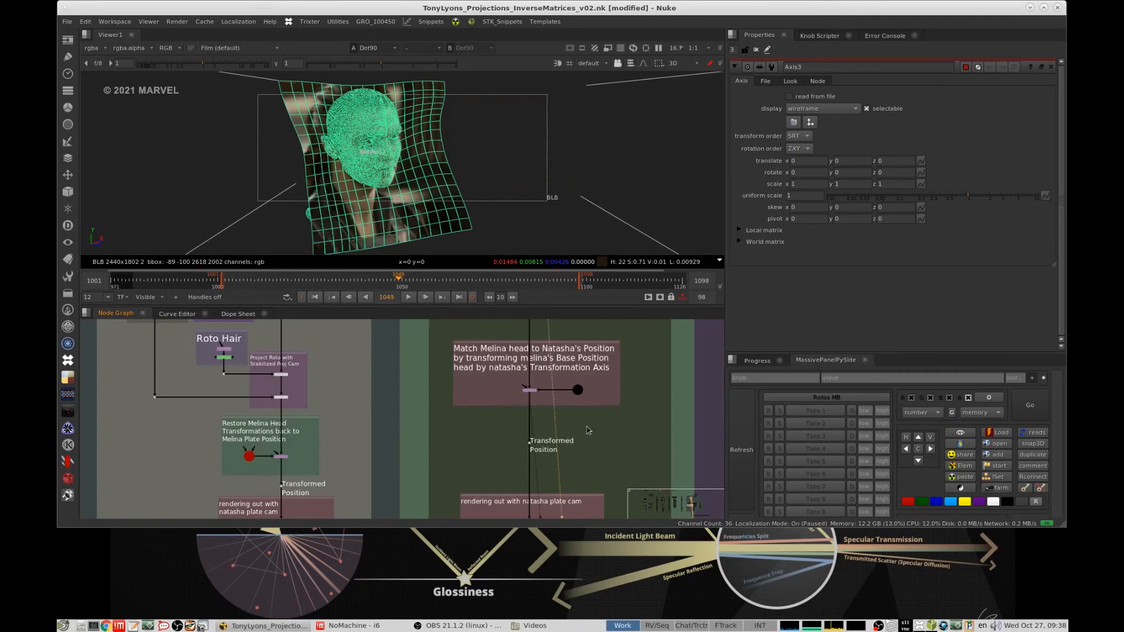
drag(586, 426, 490, 442)
key(1)
click(570, 430)
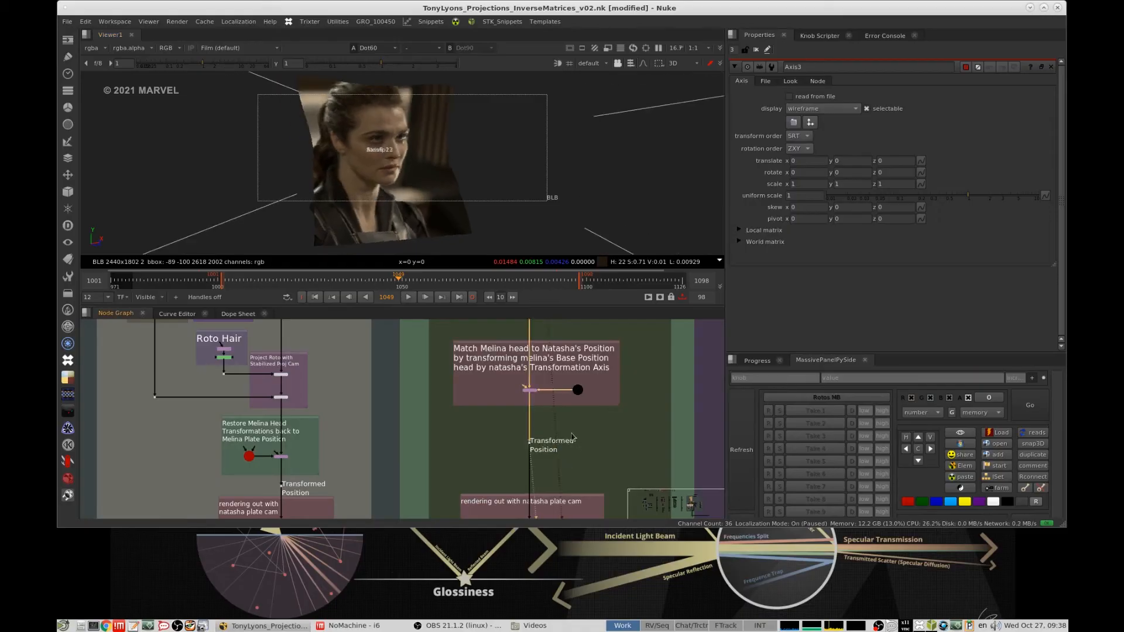
- View the final reformatted 2D output of Melina's repositioned head in the "rendering out with natasha plate cam" section
key(1)
middle_drag(579, 380, 527, 387)
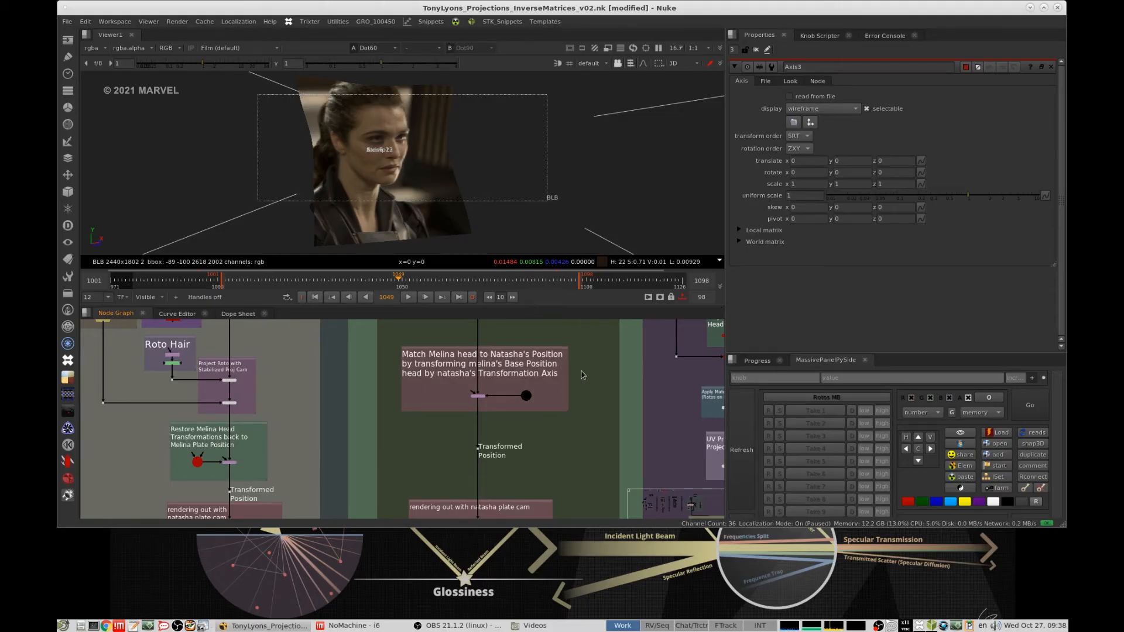
scroll(582, 368, down, 4)
middle_drag(564, 392, 540, 401)
scroll(541, 399, up, 1)
middle_drag(480, 471, 506, 432)
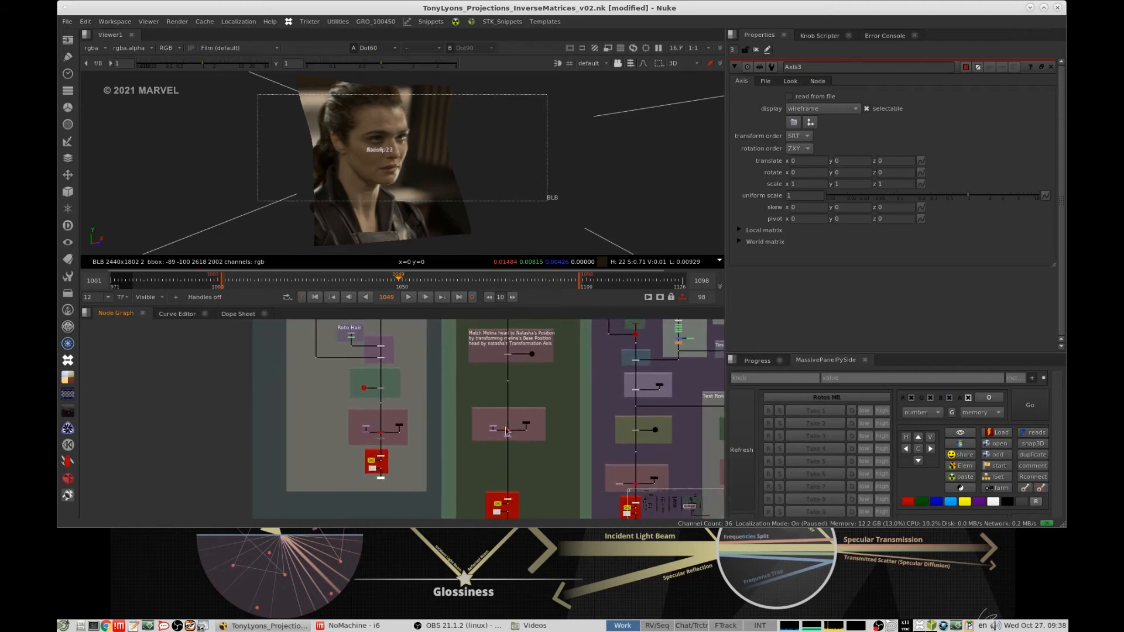
scroll(506, 432, up, 5)
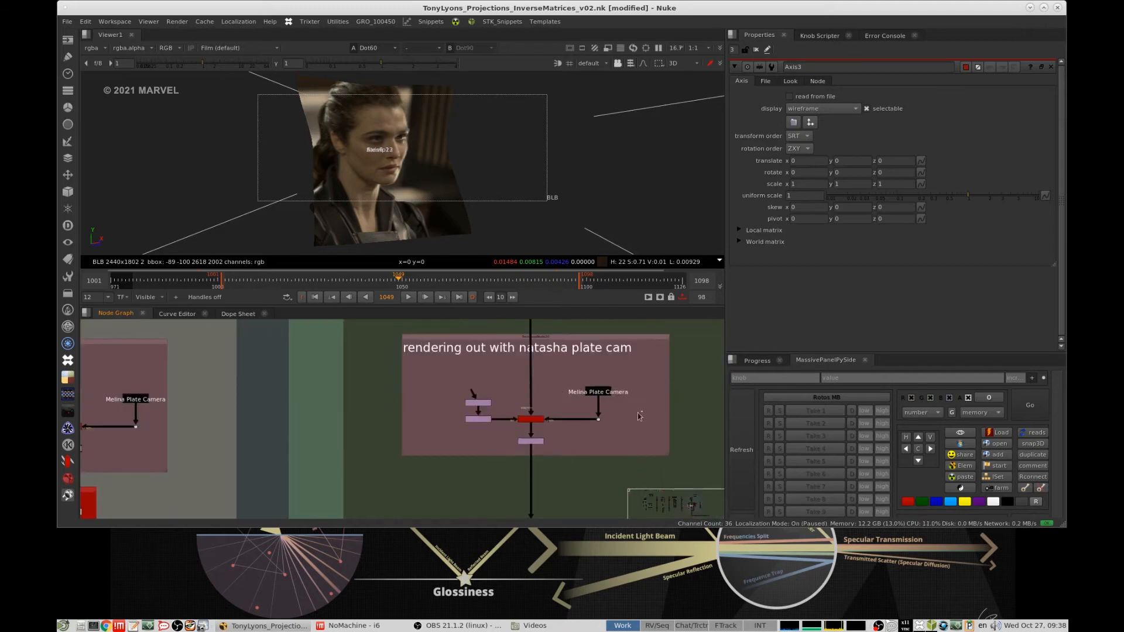
click(530, 405)
key(1)
drag(582, 426, 470, 447)
key(1)
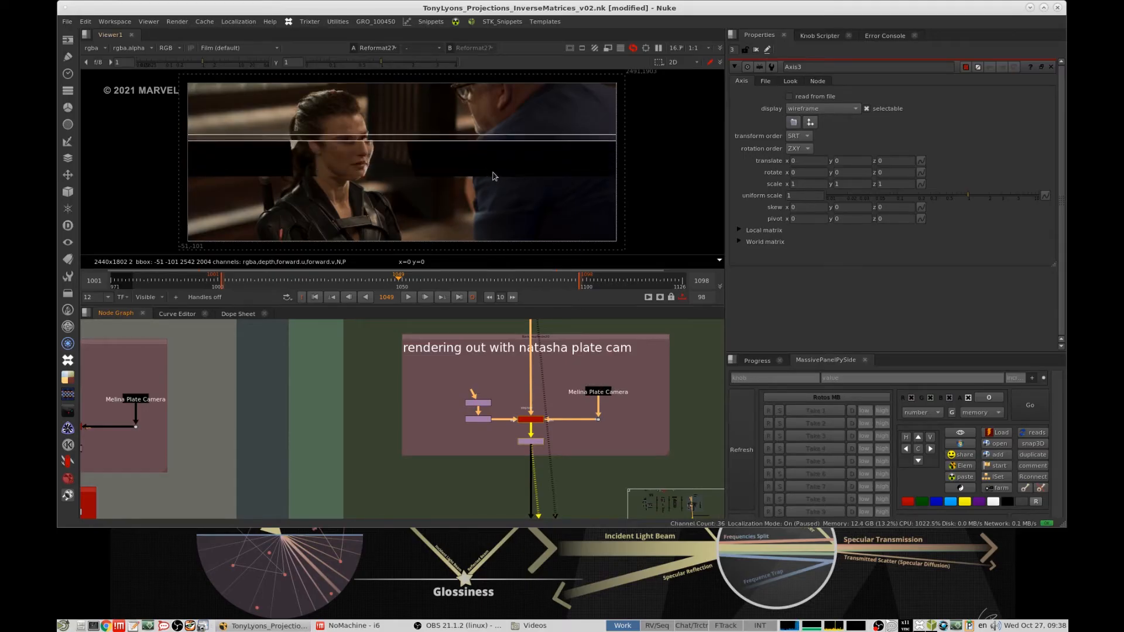
- View Melina's projected head at its Base Position in 3D, below the inverse-transformations node, and examine it from another angle
middle_drag(582, 345, 543, 443)
scroll(581, 384, down, 5)
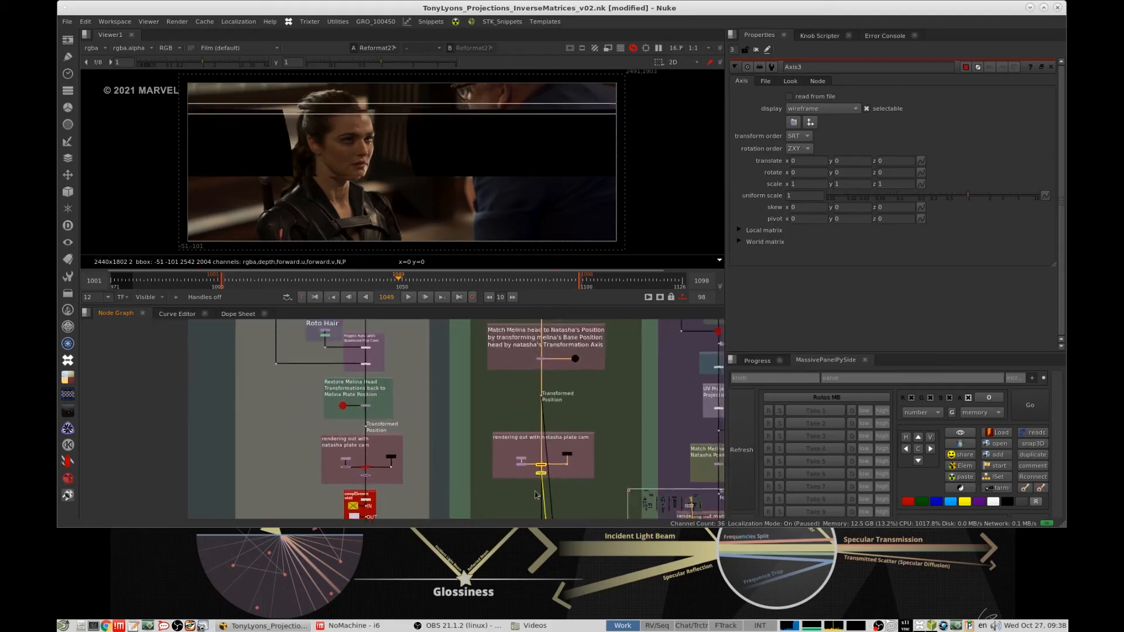
middle_drag(577, 357, 543, 447)
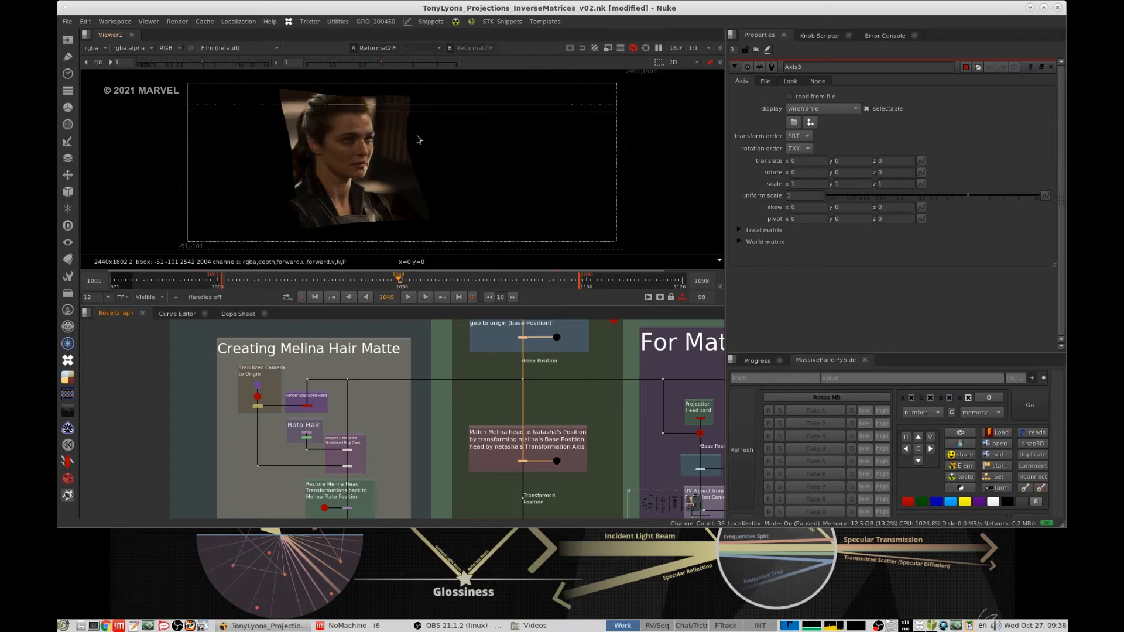
drag(553, 369, 514, 390)
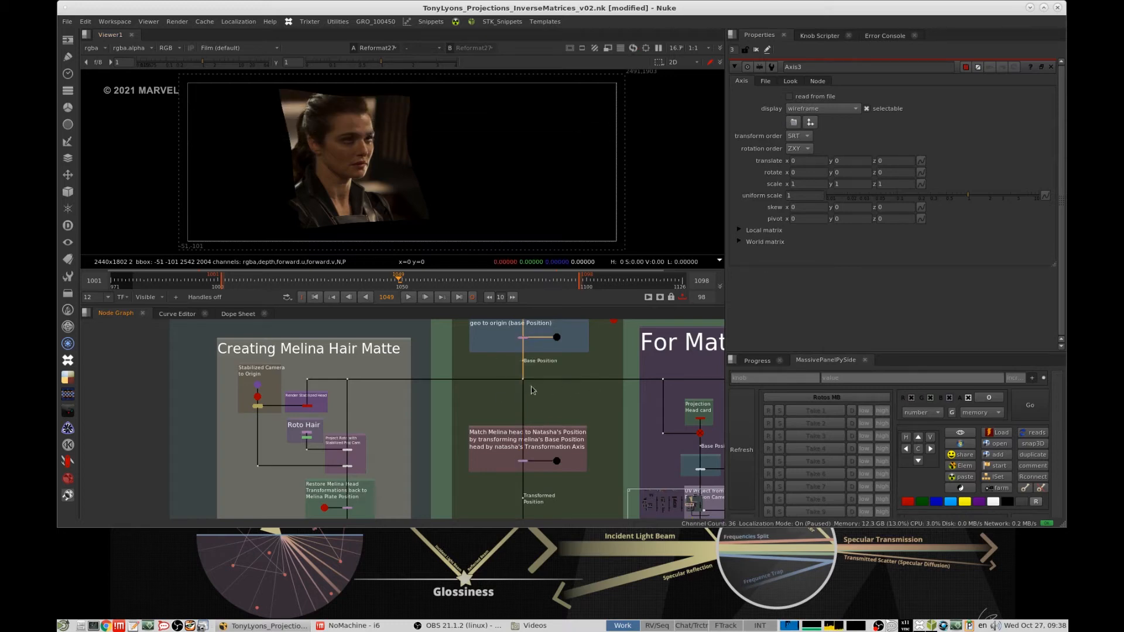
key(1)
middle_drag(597, 370, 507, 408)
click(621, 191)
click(526, 363)
key(f)
alt+middle_drag(617, 189, 552, 198)
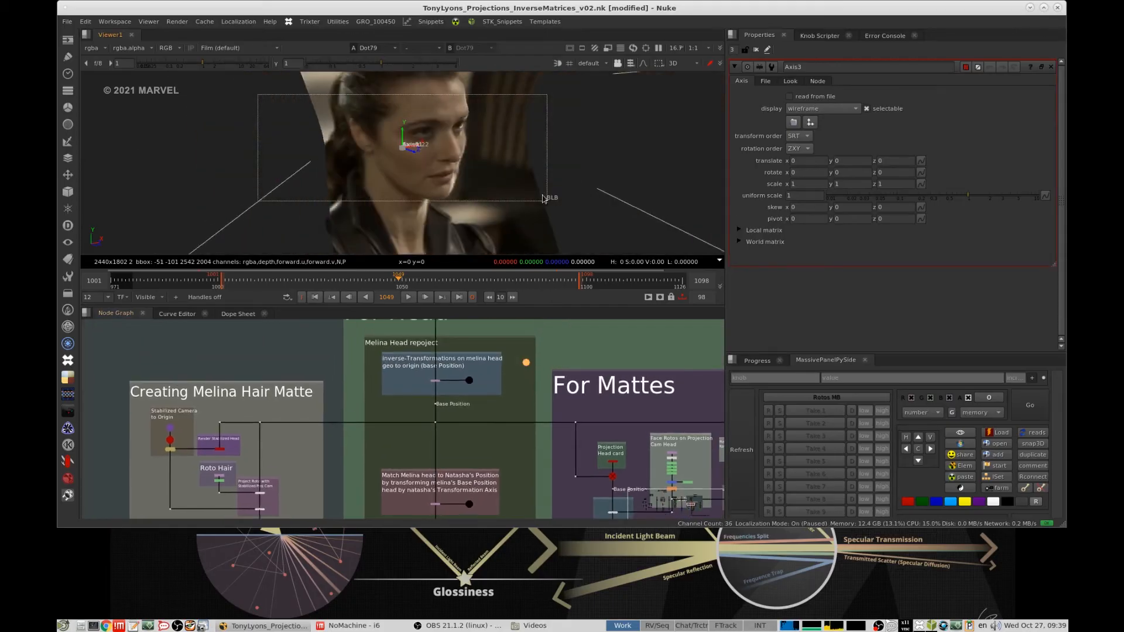
mouse_move(553, 198)
ctrl+mouse_down()
mouse_move(449, 181)
mouse_move(560, 184)
ctrl+mouse_up()
- View the Projection Head card in the For Mattes section, open its properties, and toggle shaded lighting in the 3D viewer
scroll(514, 387, down, 5)
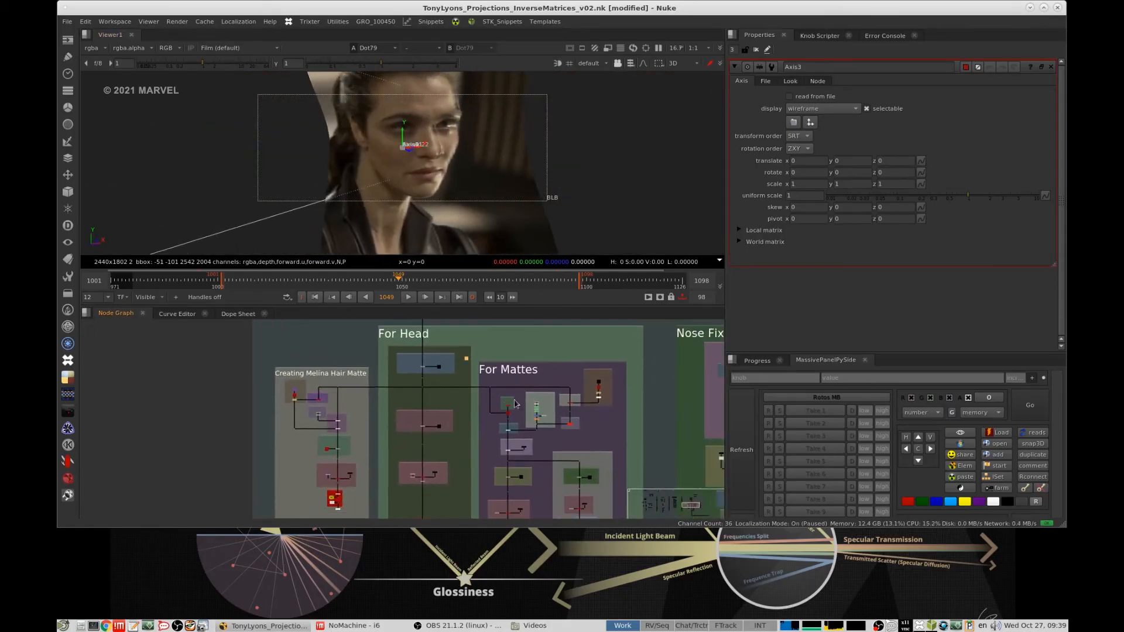
scroll(502, 384, up, 5)
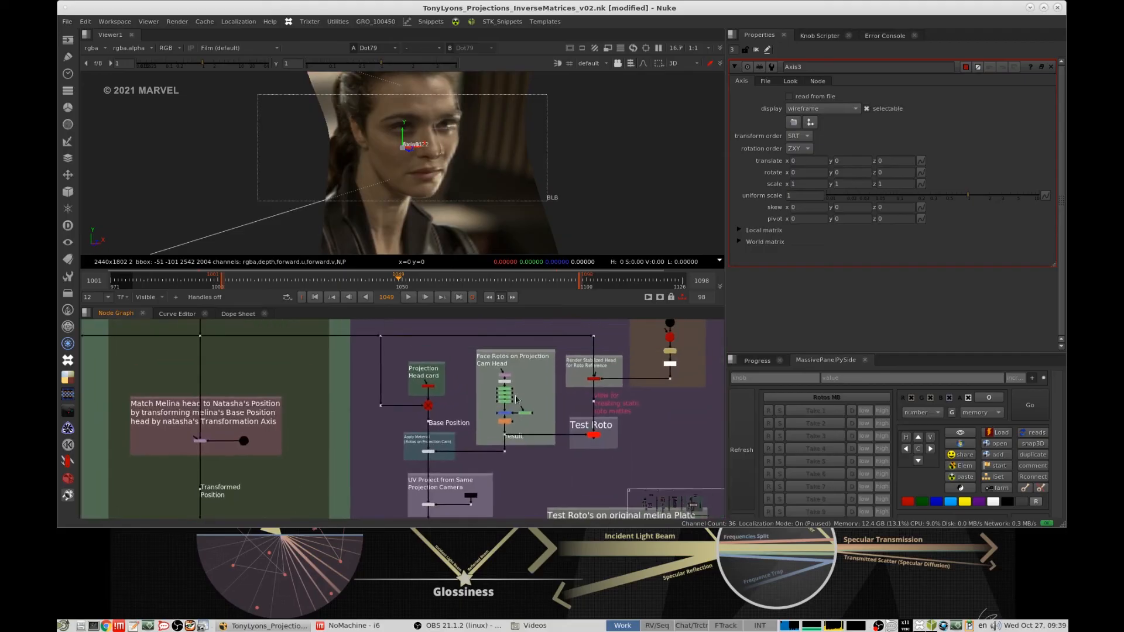
scroll(500, 391, up, 4)
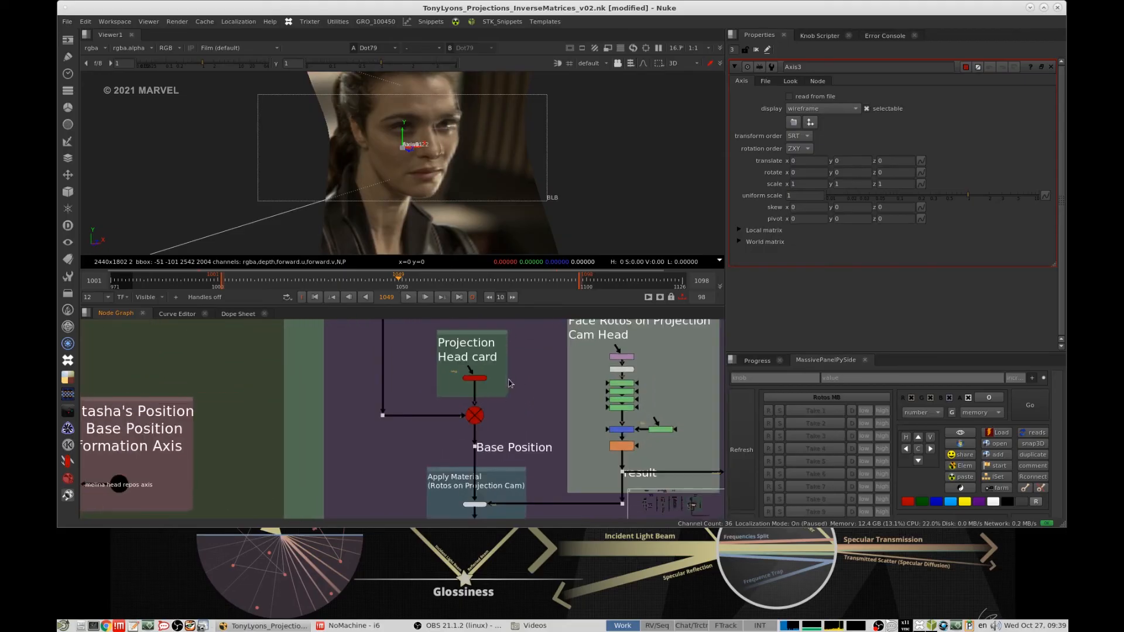
click(490, 380)
key(1)
double_click(489, 379)
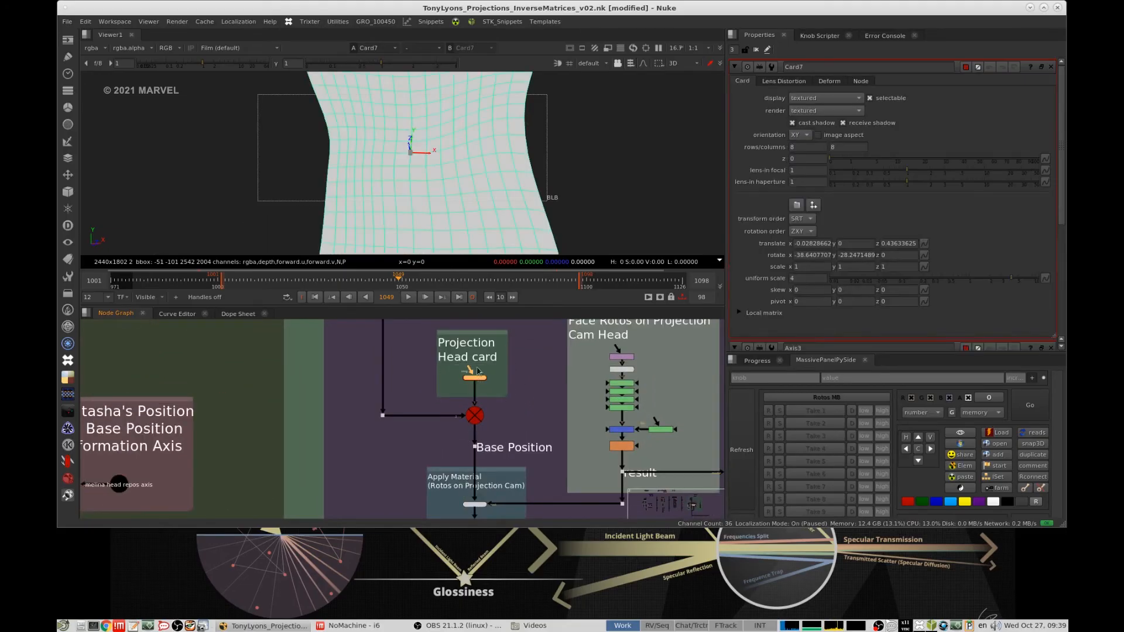
click(558, 63)
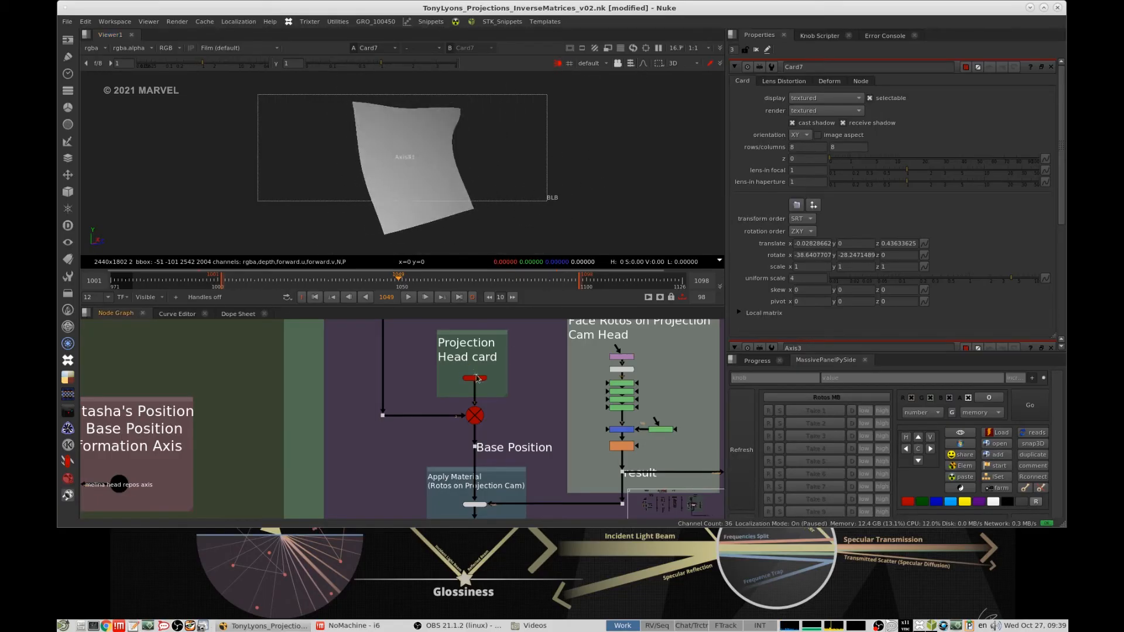
- Enable the scene node below the Projection Head card and view its combined geometry in 3D
click(476, 378)
click(514, 399)
key(1)
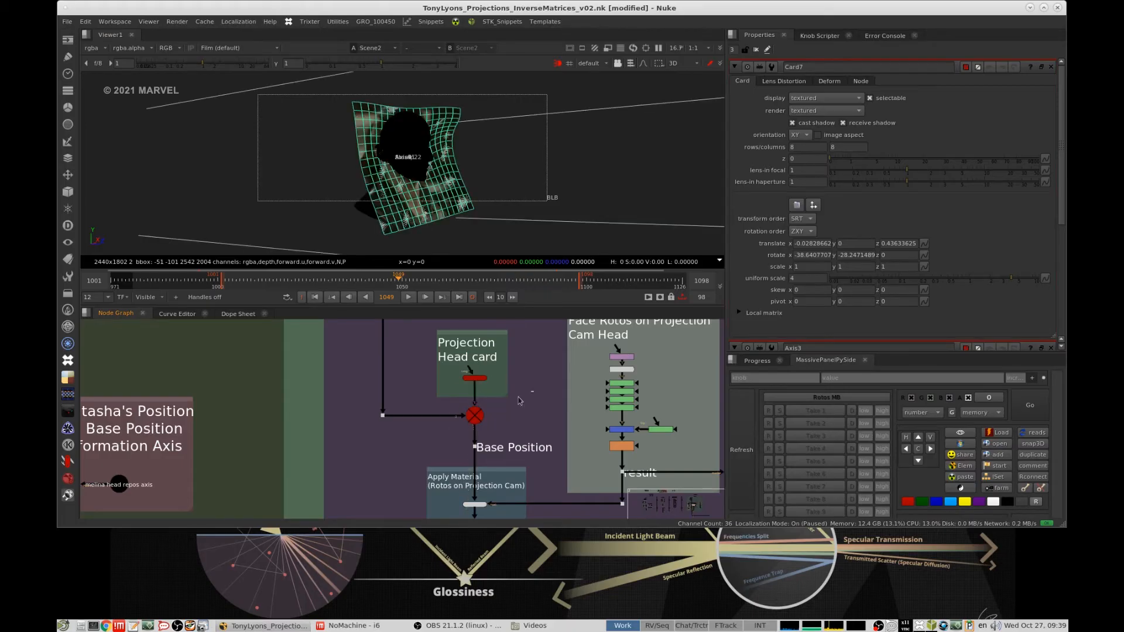
click(475, 416)
key(d)
click(576, 185)
ctrl+drag(587, 176, 526, 176)
scroll(549, 182, down, 4)
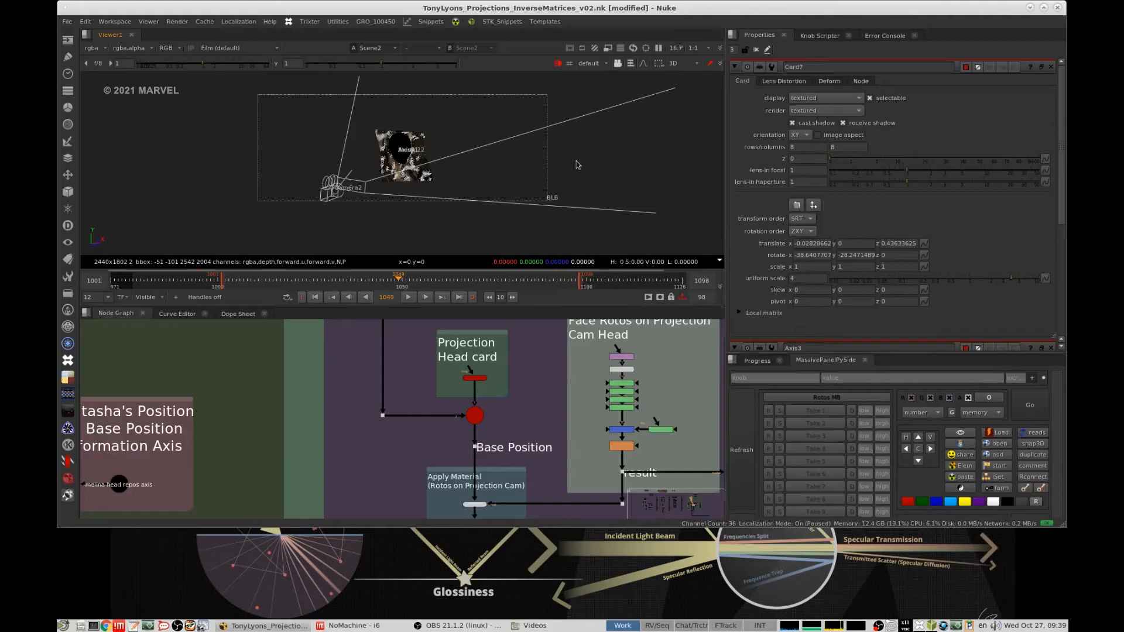
scroll(478, 370, up, 1)
- Examine how the Projection Head card relates to the original edge-catching "extra proj cards" setup and its Apply Transform node
middle_drag(461, 335, 466, 380)
drag(413, 348, 560, 461)
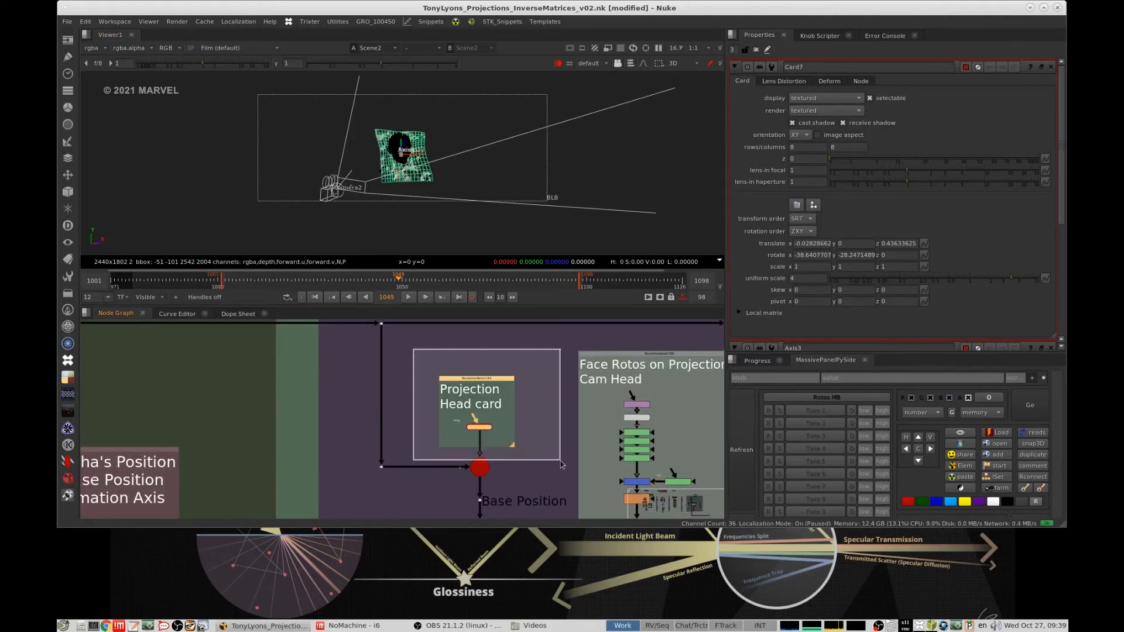
scroll(545, 466, down, 8)
mouse_move(492, 485)
middle_down()
mouse_move(545, 540)
mouse_move(550, 562)
middle_up()
middle_drag(475, 374, 545, 502)
middle_drag(445, 336, 470, 431)
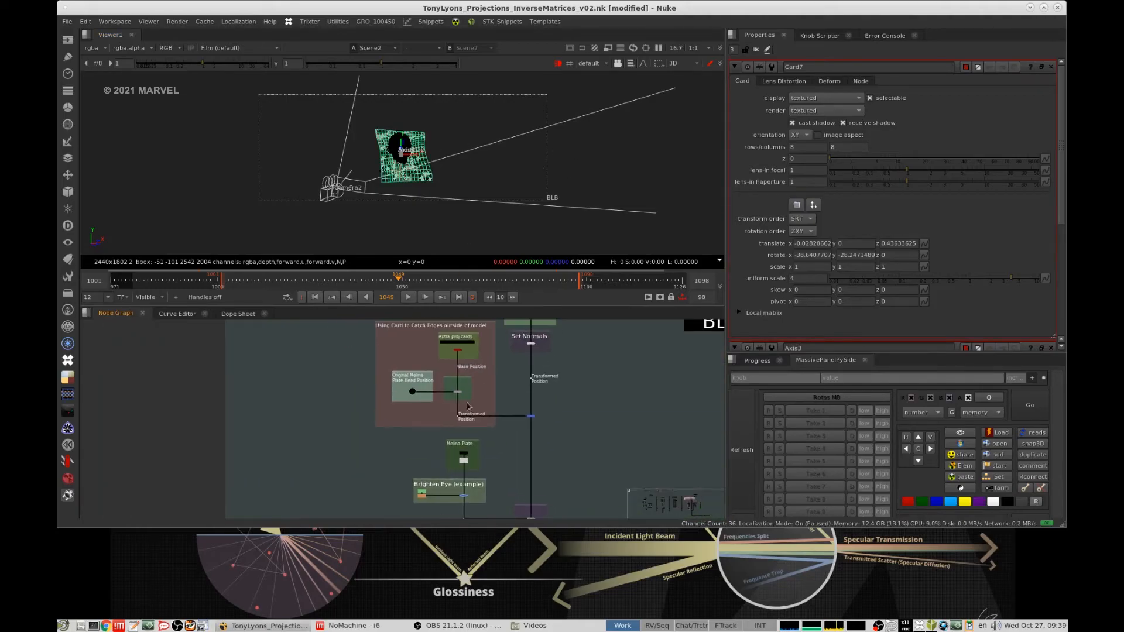
scroll(440, 367, up, 4)
drag(307, 397, 530, 490)
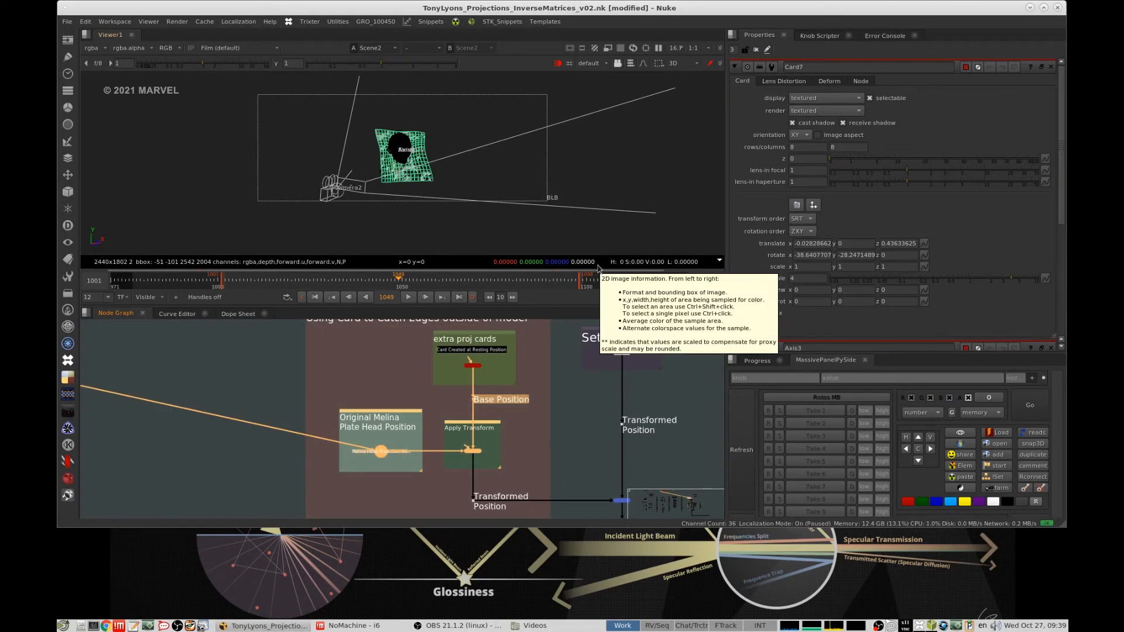
scroll(637, 402, down, 6)
middle_drag(671, 468, 533, 353)
middle_drag(627, 466, 512, 408)
scroll(512, 409, up, 6)
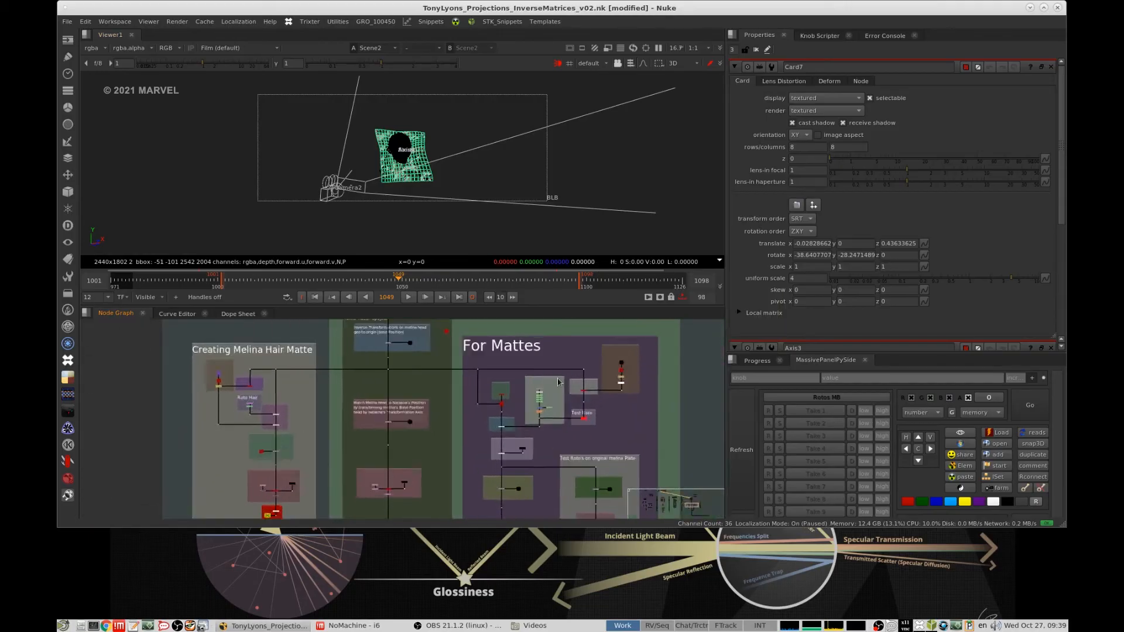
- View the Base Position geometry that feeds the "Render Stabilized Head for Roto Reference" section
scroll(513, 409, up, 3)
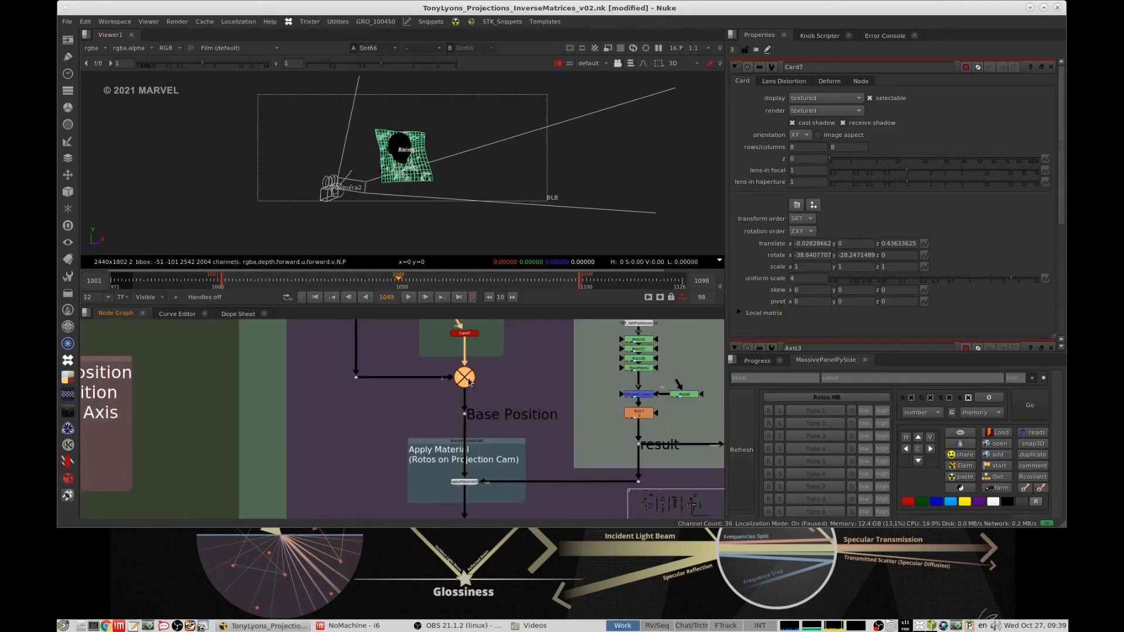
drag(524, 375, 427, 416)
middle_drag(617, 373, 499, 385)
middle_drag(652, 347, 540, 398)
middle_drag(525, 333, 558, 374)
scroll(559, 375, down, 1)
click(534, 369)
key(1)
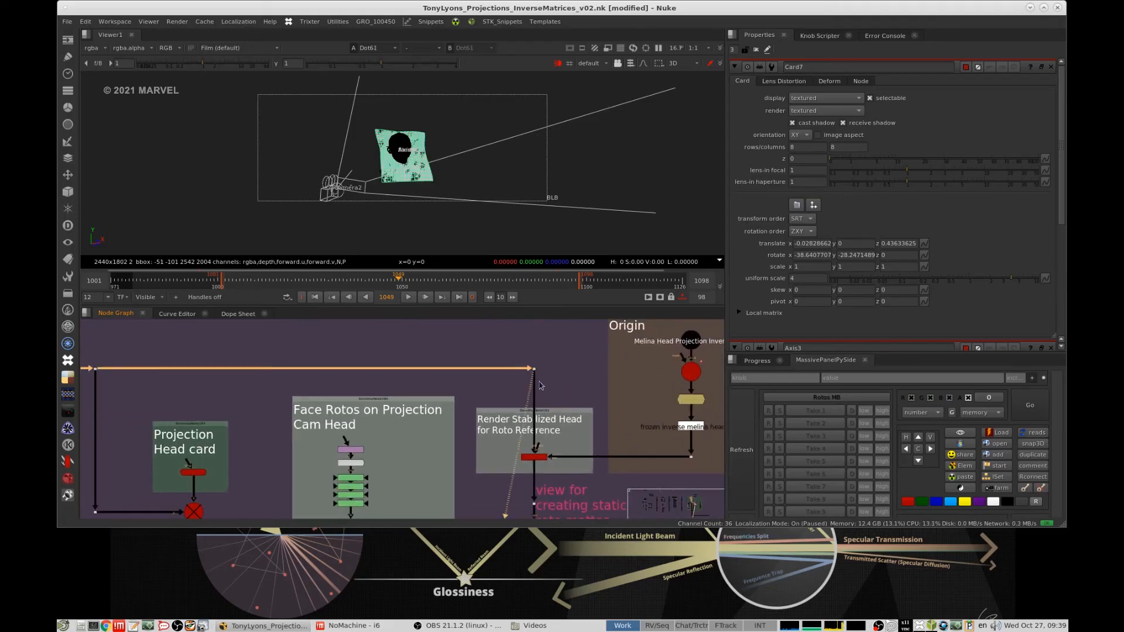
- Open the properties of the master v003 camera in the "Reverse Transforms at Origin" section
middle_drag(633, 387, 544, 387)
middle_drag(635, 361, 610, 357)
scroll(605, 401, up, 4)
drag(642, 411, 494, 462)
middle_drag(610, 384, 534, 446)
scroll(602, 410, down, 3)
scroll(589, 401, up, 3)
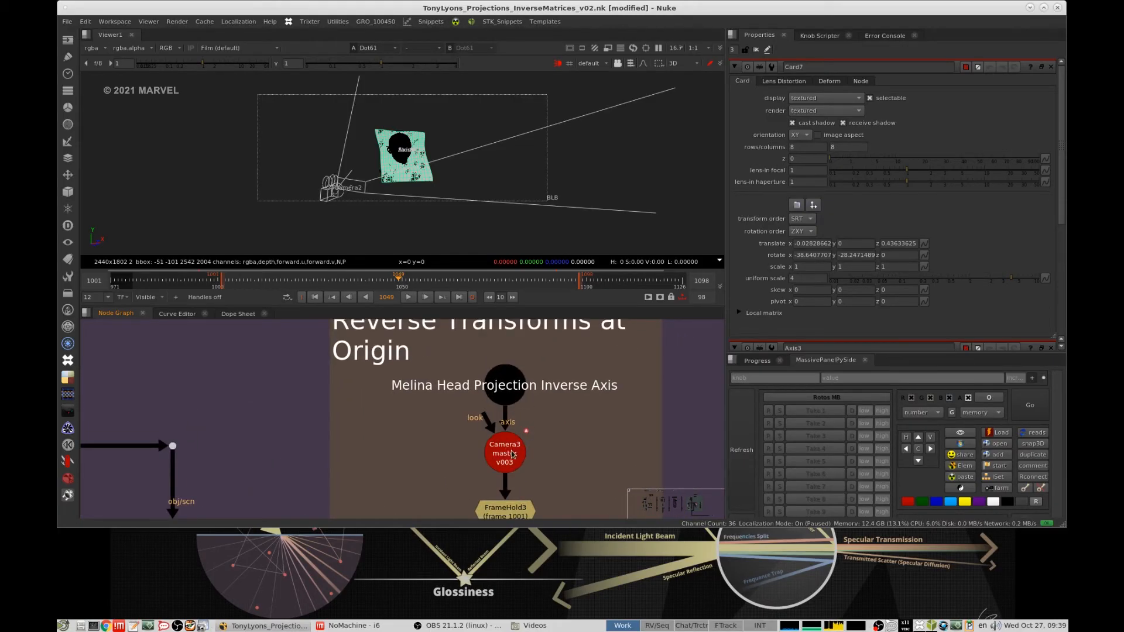
double_click(512, 454)
- Examine the Melina Head Projection Inverse Axis driving the camera and the frame hold that freezes it
middle_drag(518, 446, 532, 436)
drag(602, 408, 460, 479)
click(528, 385)
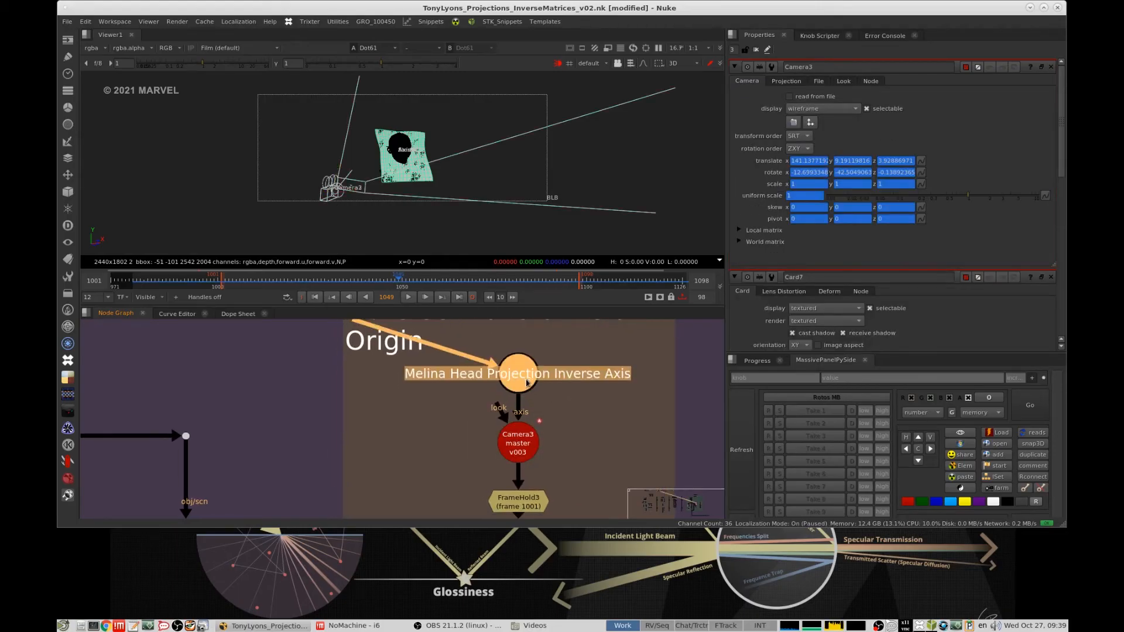
click(532, 432)
middle_drag(540, 425, 591, 377)
scroll(591, 377, down, 3)
click(580, 416)
middle_drag(580, 415, 659, 386)
- View the stabilized head render through the frozen inverse Melina head cam in 2D
click(489, 450)
key(1)
key(Tab)
middle_drag(527, 366, 551, 379)
middle_drag(618, 398, 536, 405)
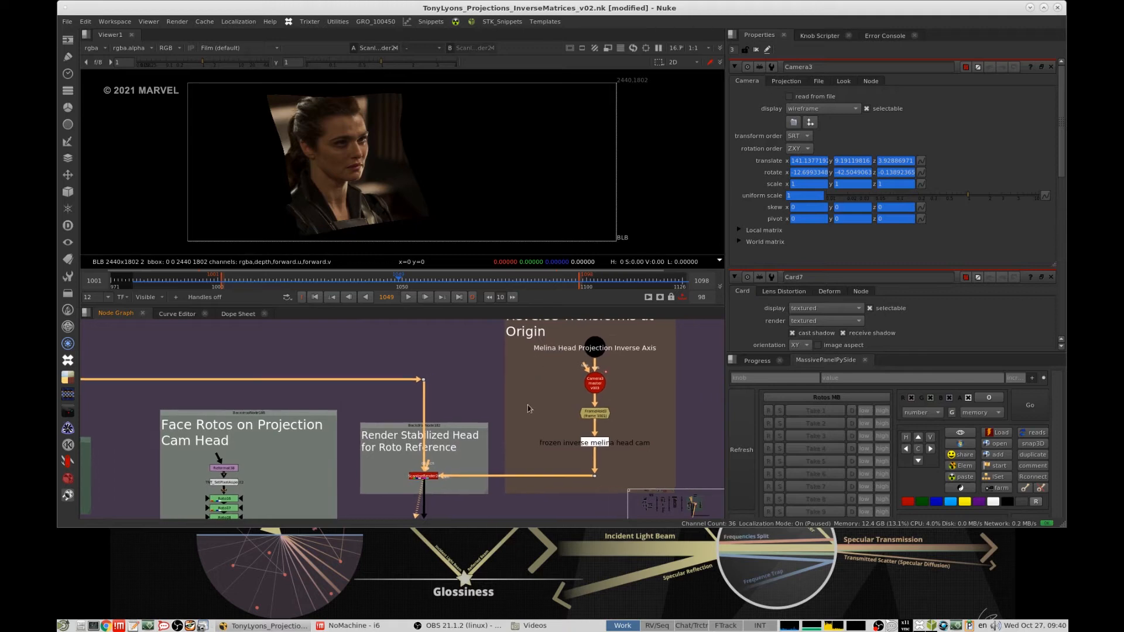
middle_drag(448, 446, 513, 404)
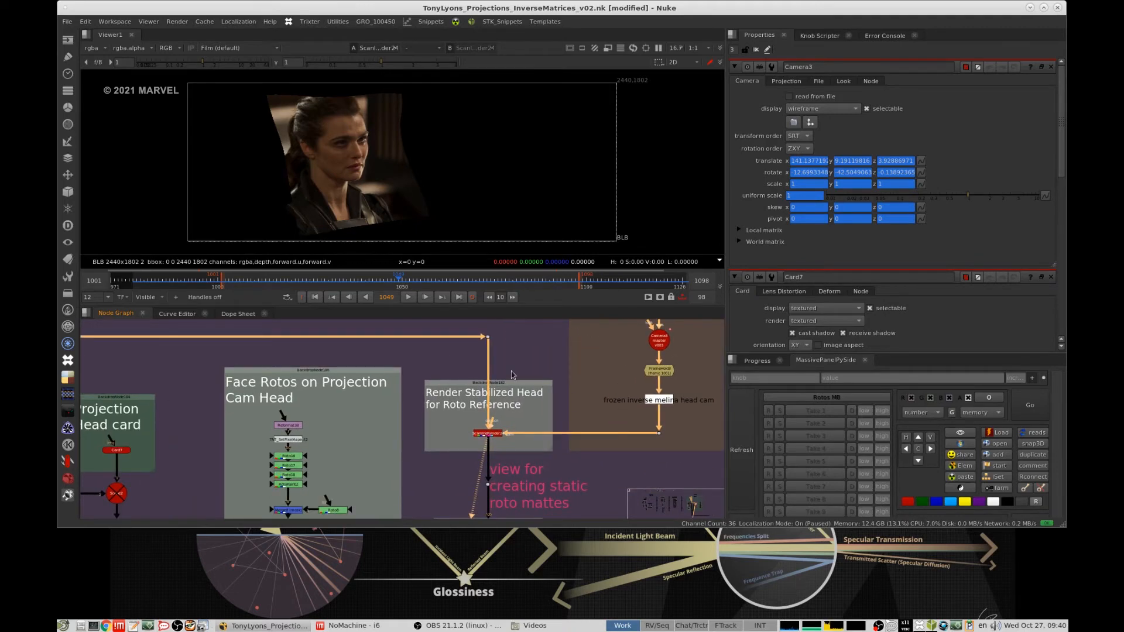
- Inspect the Test Roto overlay on the stabilized face and go to frame 1019
middle_drag(516, 490, 565, 388)
click(523, 458)
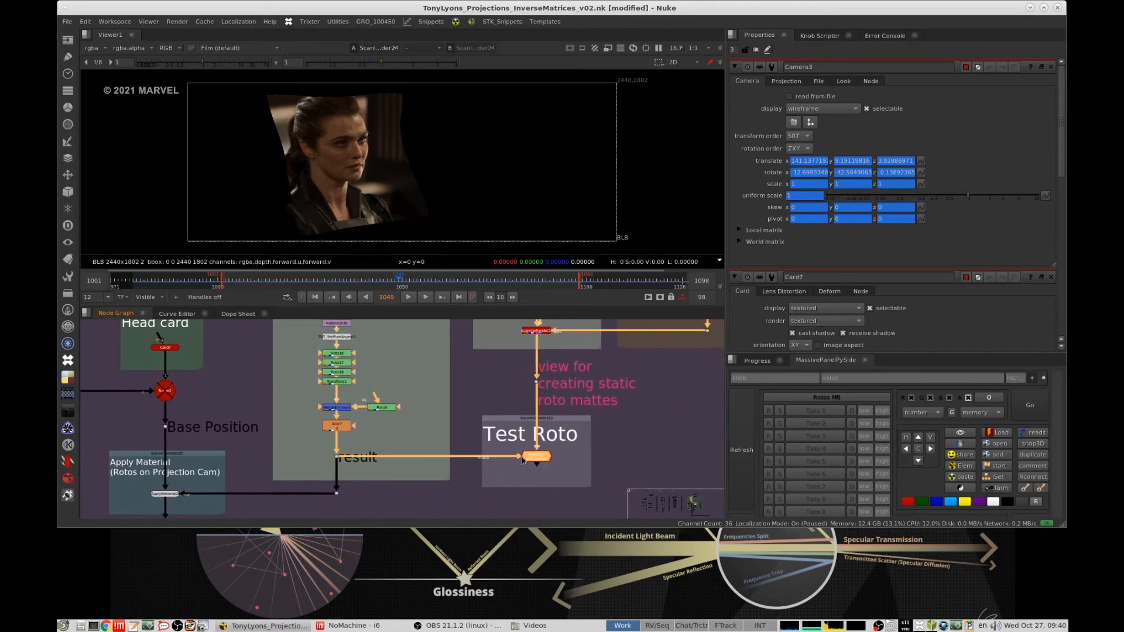
scroll(380, 155, up, 7)
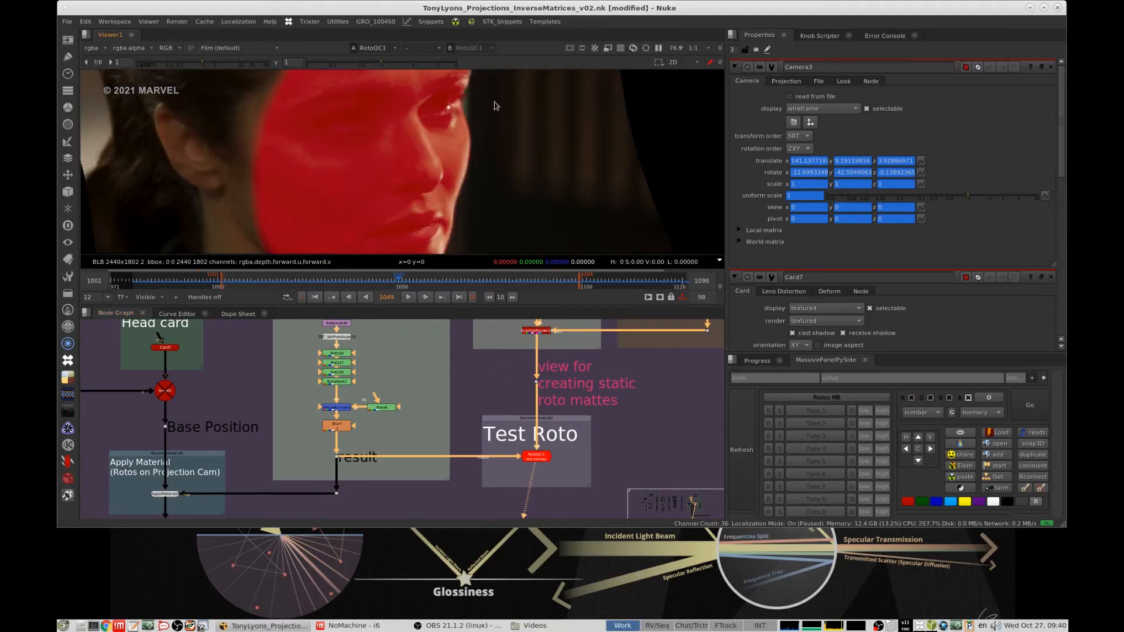
scroll(475, 131, down, 3)
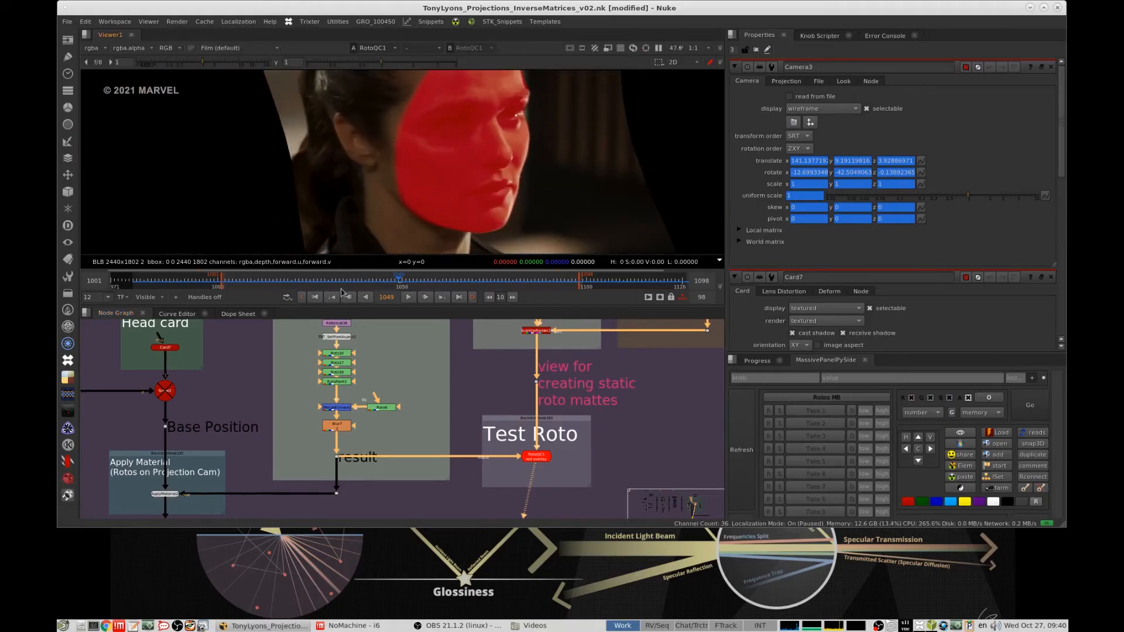
middle_drag(334, 381, 414, 408)
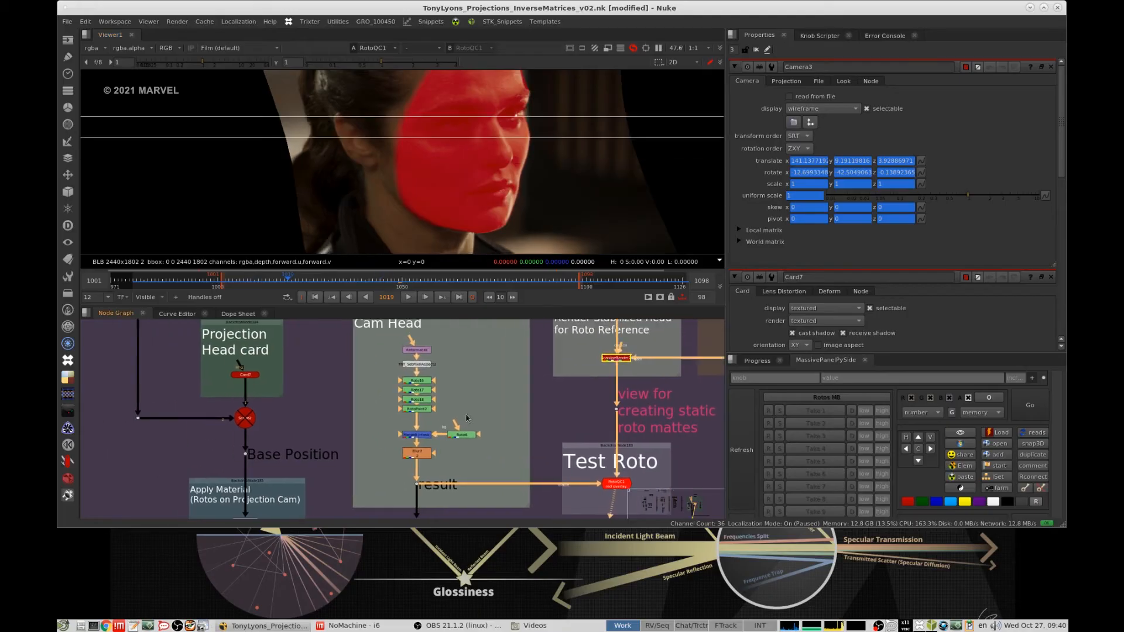
- View the blurred face roto matte alone, and compare it with the Test Roto overlay on the stabilized head
drag(373, 439, 417, 453)
key(1)
key(f)
middle_drag(638, 458, 580, 398)
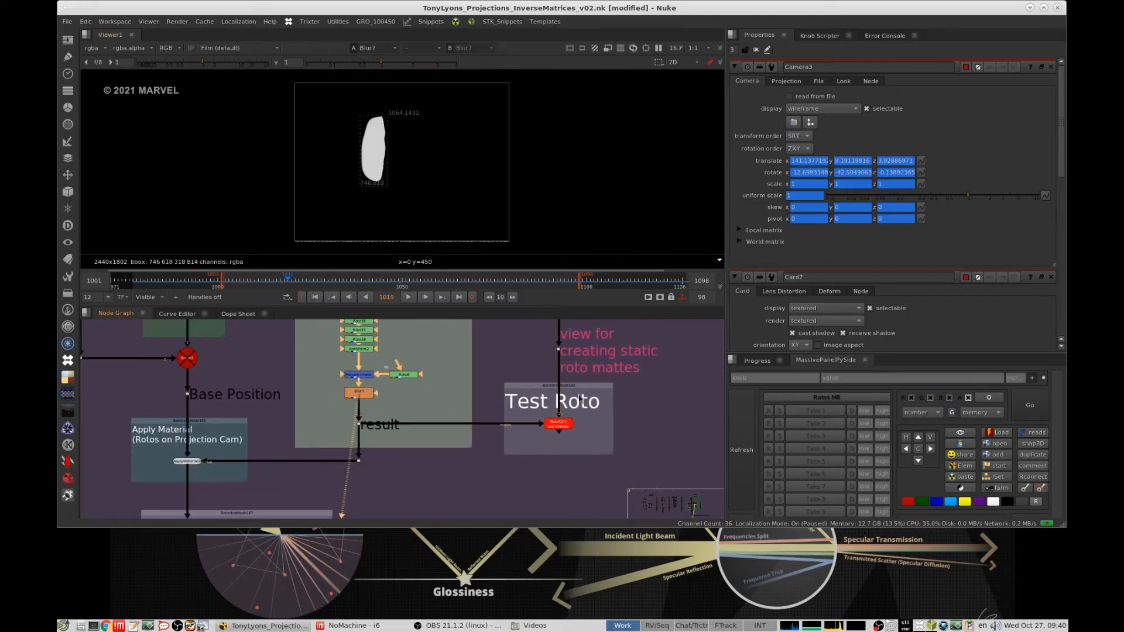
key(1)
scroll(386, 157, up, 8)
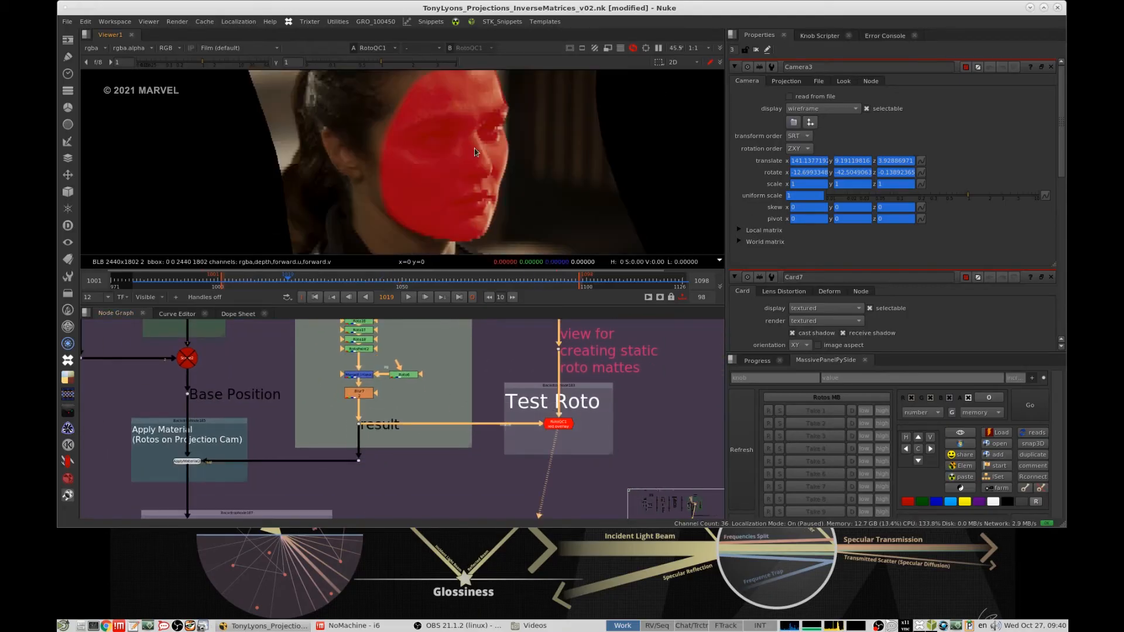
- View the Apply Material node that puts the face rotos on the projection geometry
middle_drag(273, 417, 519, 467)
scroll(486, 417, down, 3)
scroll(486, 412, up, 2)
middle_drag(492, 394, 541, 354)
drag(468, 470, 530, 447)
middle_drag(531, 447, 500, 418)
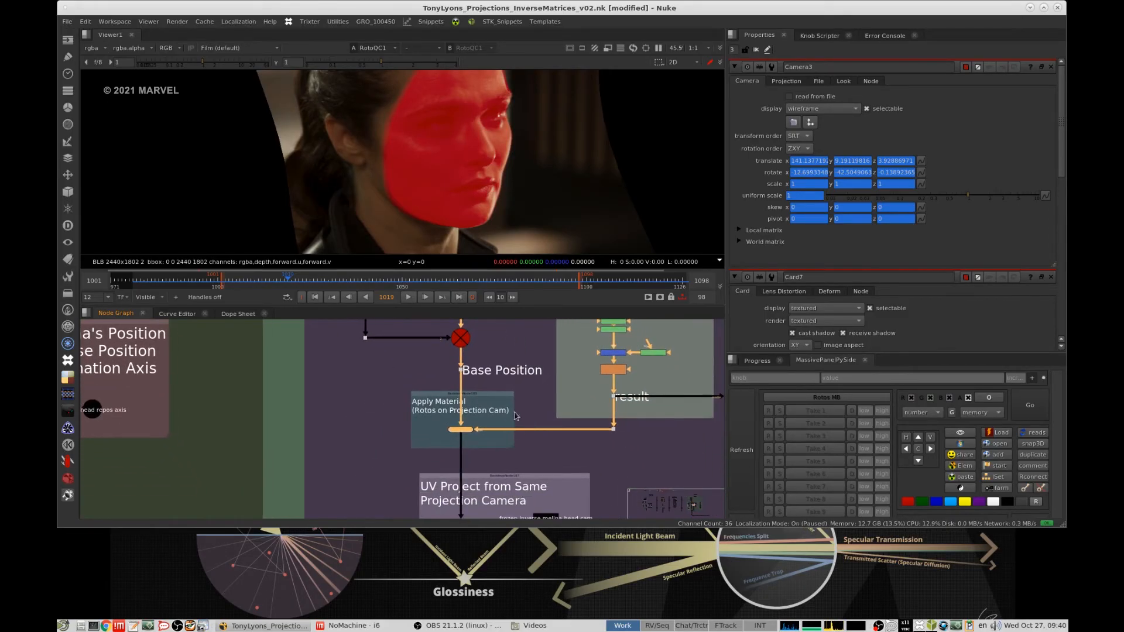
key(1)
- View the roto matte projected by the "UV Project from Same Projection Camera" node in 3D
middle_drag(522, 512, 517, 411)
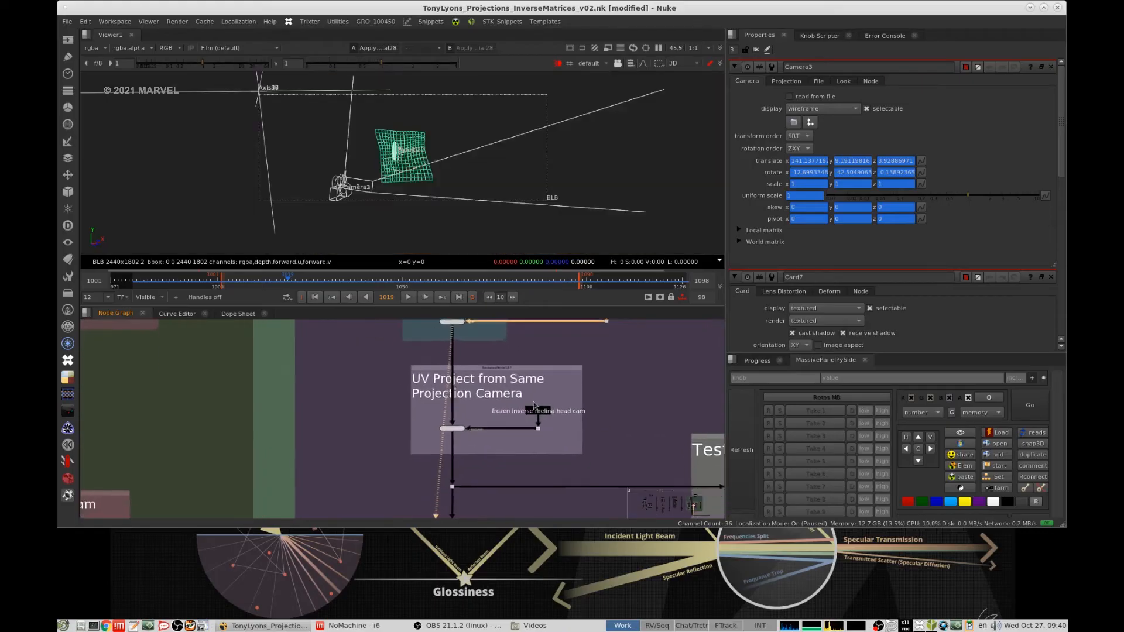
scroll(517, 411, up, 4)
drag(467, 405, 329, 479)
key(1)
scroll(449, 448, down, 7)
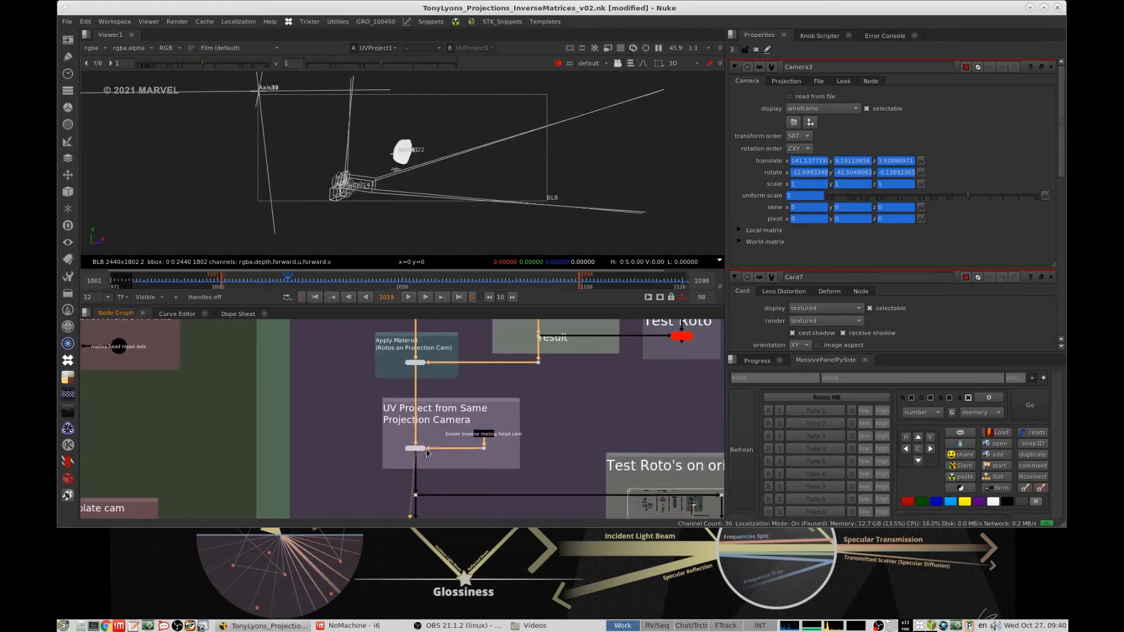
- Trace the UV projection's camera back to the frozen head projection cam group and select that group
middle_drag(542, 408, 431, 455)
drag(446, 458, 376, 493)
middle_drag(618, 322, 579, 364)
drag(481, 330, 561, 434)
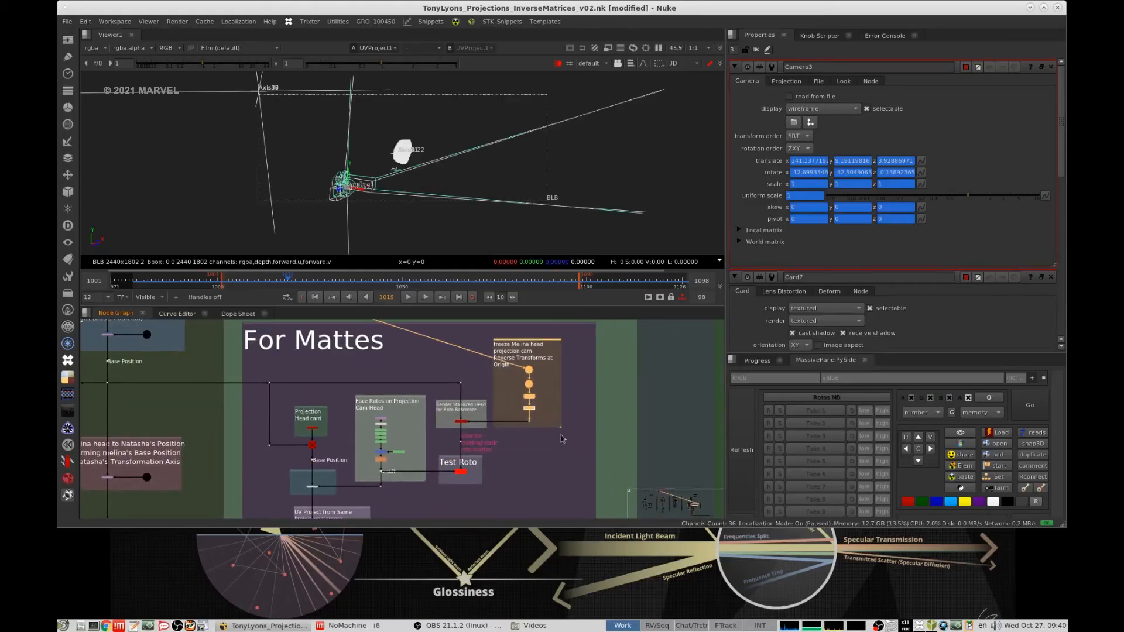
- View the stabilized head render for roto reference, and compare it with the UV Project node from the same projection camera
drag(478, 414, 436, 431)
key(1)
middle_drag(381, 464, 487, 419)
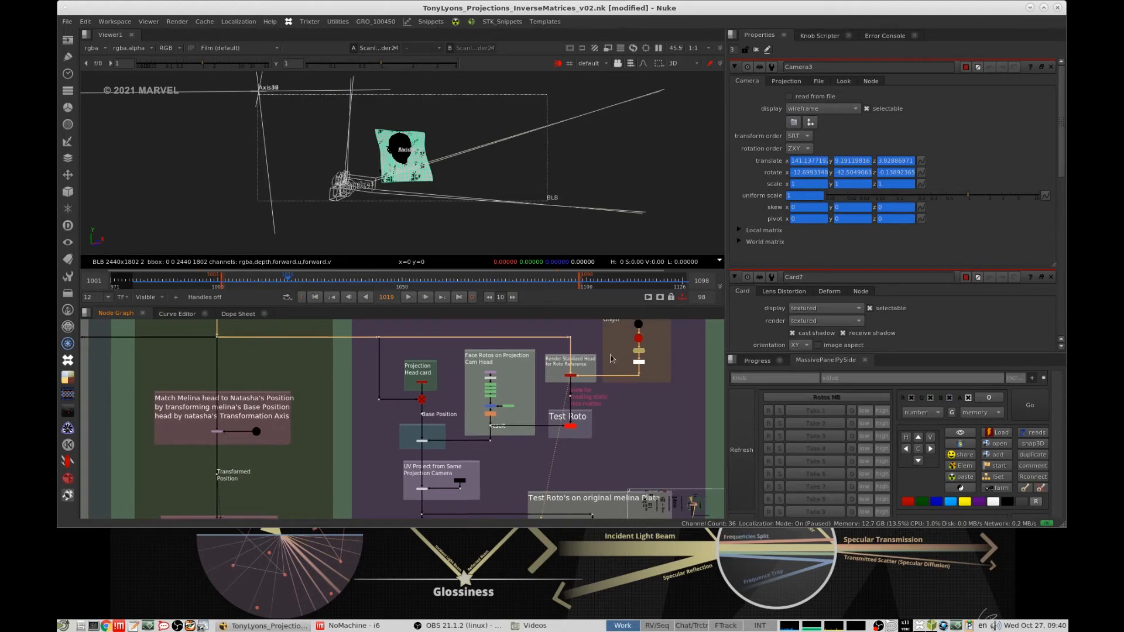
scroll(489, 445, up, 5)
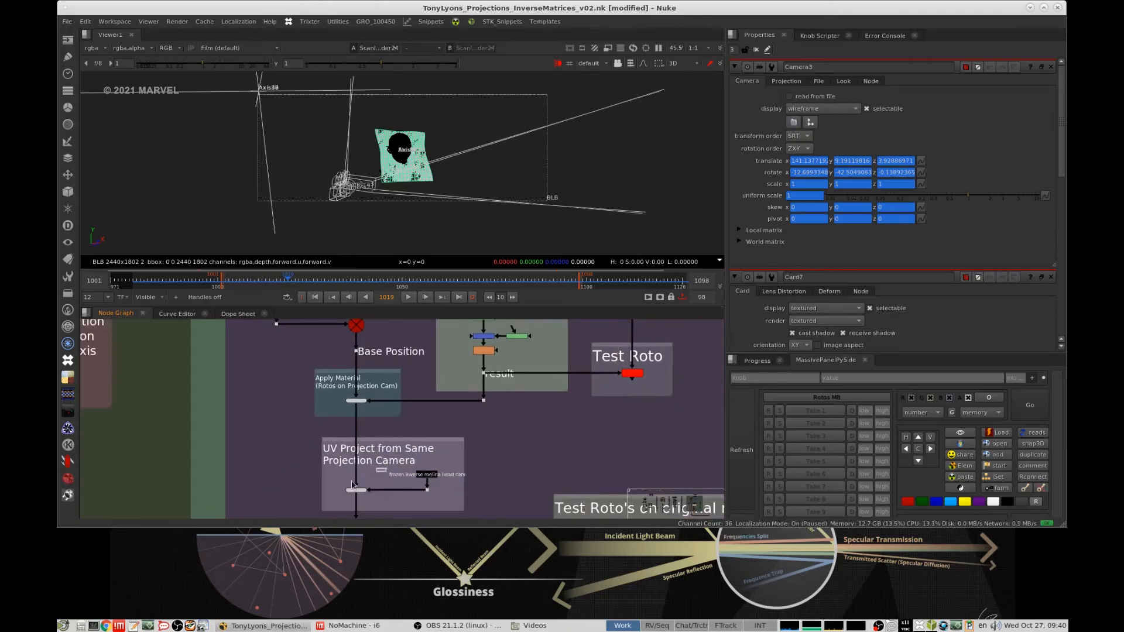
click(353, 489)
key(1)
- View the TransformGeo node in the "Match Melina head to Natasha Position" group
middle_drag(456, 365, 481, 278)
middle_drag(430, 439, 450, 358)
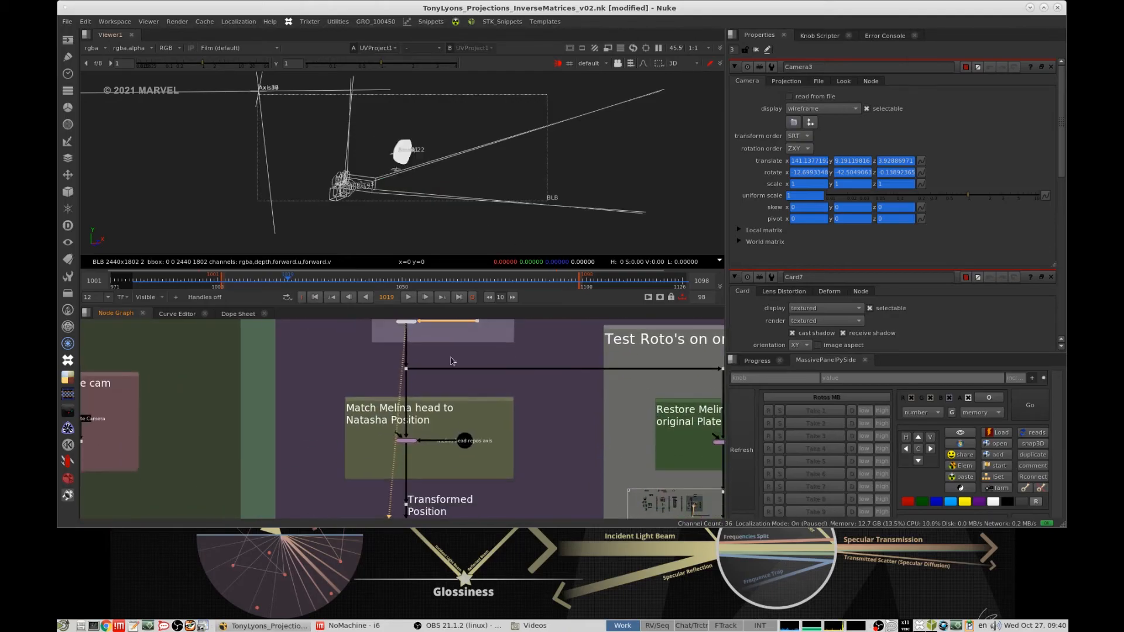
middle_drag(450, 420, 472, 385)
scroll(473, 385, up, 5)
click(412, 413)
key(1)
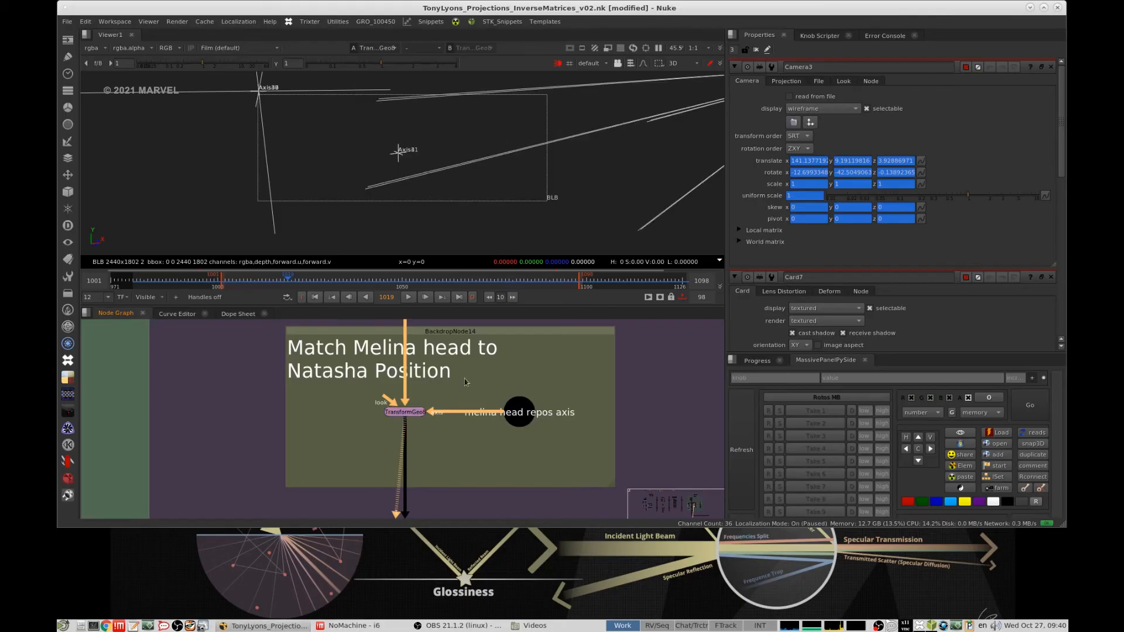
- Follow the matte branch to its transformed position and view the render node in the "rendering out mattes" group
scroll(466, 381, down, 8)
middle_drag(181, 398, 397, 458)
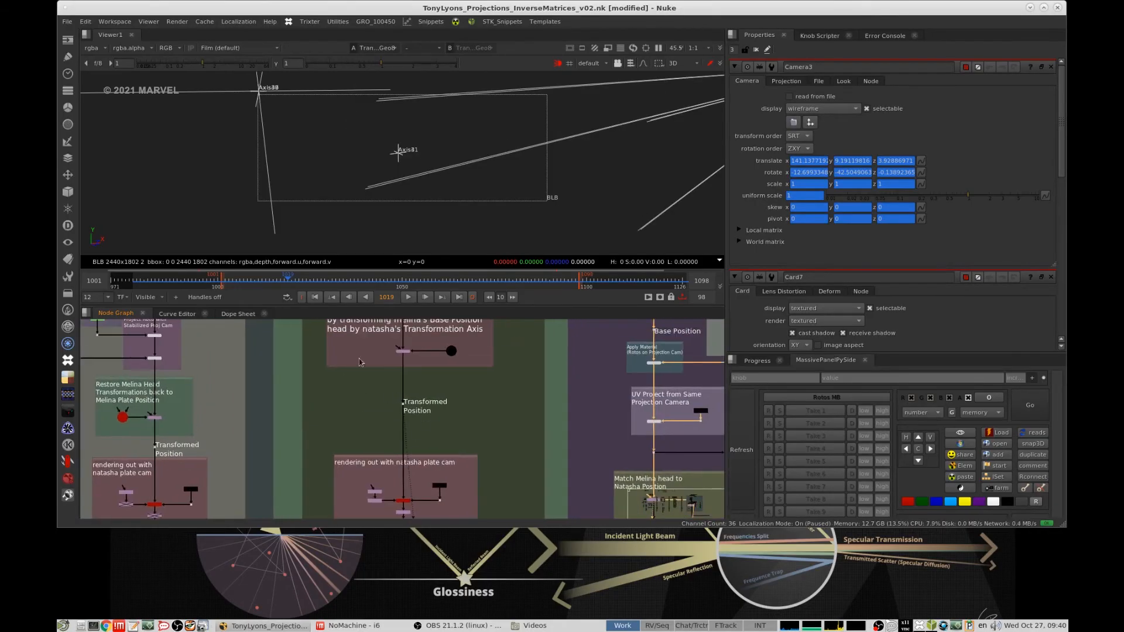
middle_drag(359, 363, 327, 399)
drag(262, 420, 535, 333)
middle_drag(603, 512, 521, 363)
scroll(469, 399, up, 7)
click(466, 377)
key(1)
scroll(521, 375, down, 7)
scroll(527, 410, up, 5)
click(510, 448)
key(1)
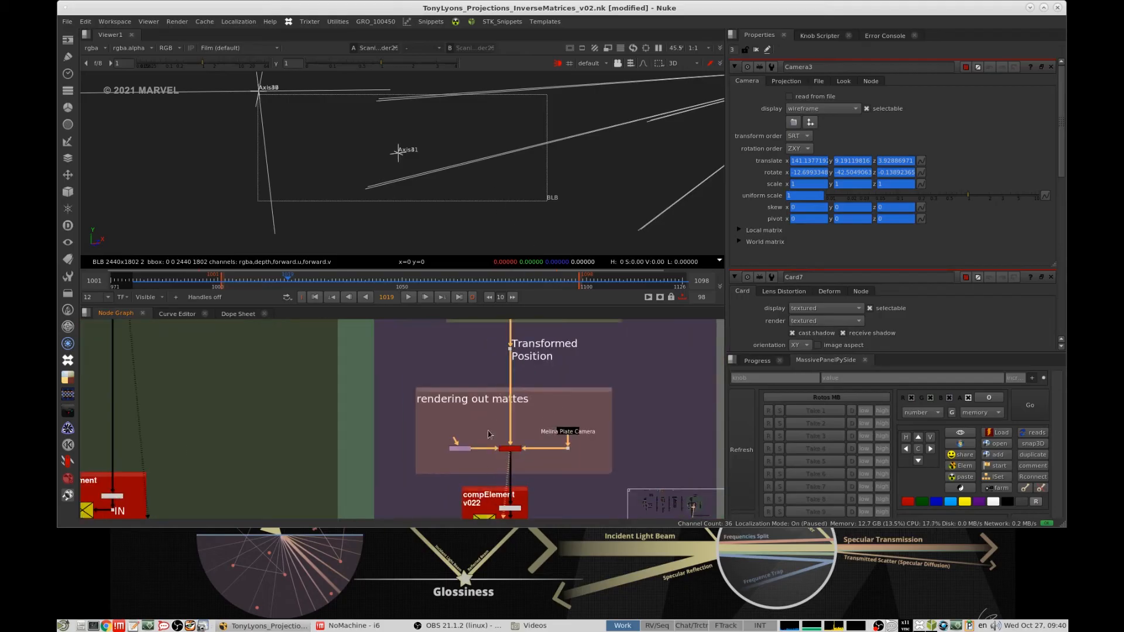
- View the pre-rendered face matte from compElement v022 and fit it to the viewer
middle_drag(478, 503, 495, 374)
click(498, 414)
key(1)
key(f)
- View the pre-rendered reprojected face from compElement v040 and check it on a different frame
middle_drag(392, 380, 607, 339)
drag(265, 387, 335, 351)
key(1)
middle_drag(722, 354, 545, 368)
drag(497, 366, 568, 405)
scroll(334, 151, up, 5)
key(Tab)
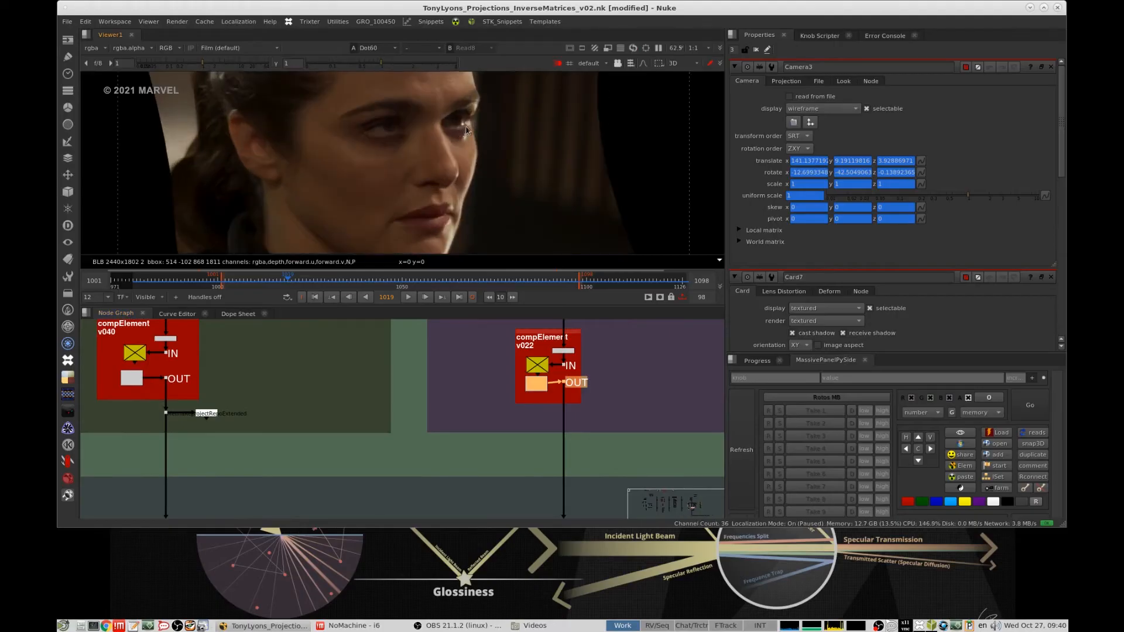
middle_drag(164, 388, 191, 385)
click(191, 383)
key(1)
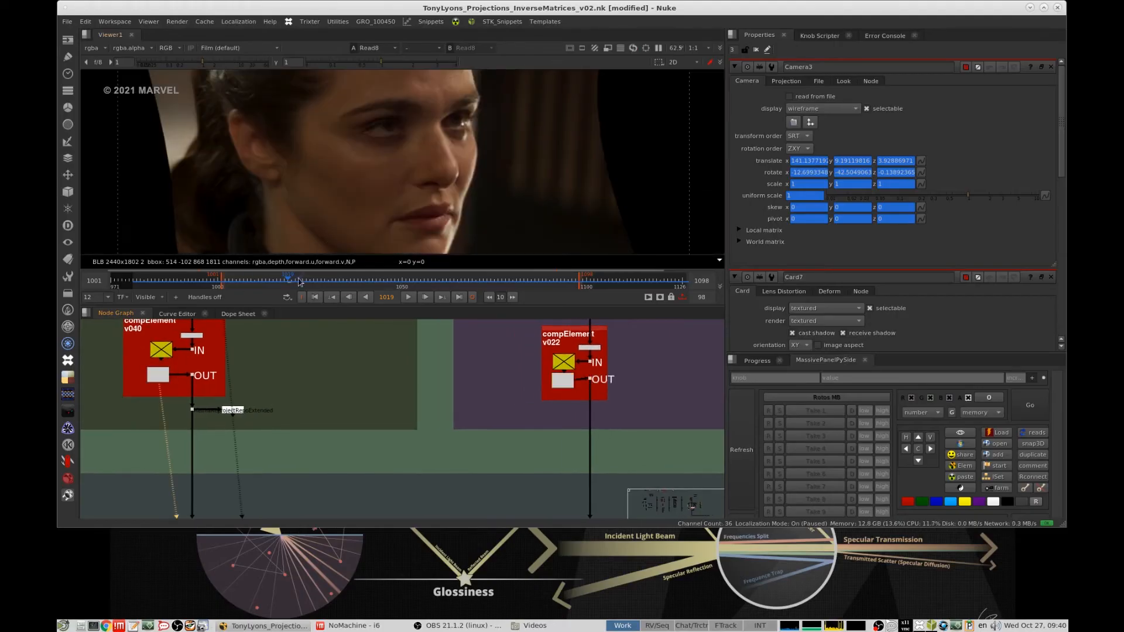
key(l)
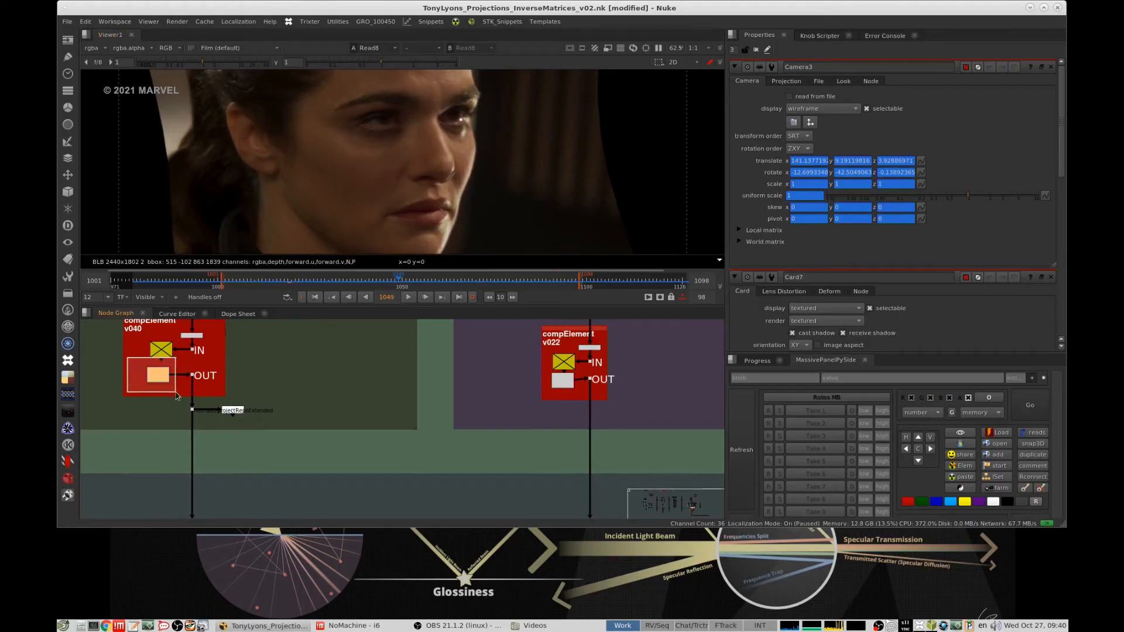
- Load the compElement v022 matte and the compElement v040 face into separate viewer inputs and compare them across frames
drag(578, 404, 578, 405)
key(2)
click(572, 352)
key(1)
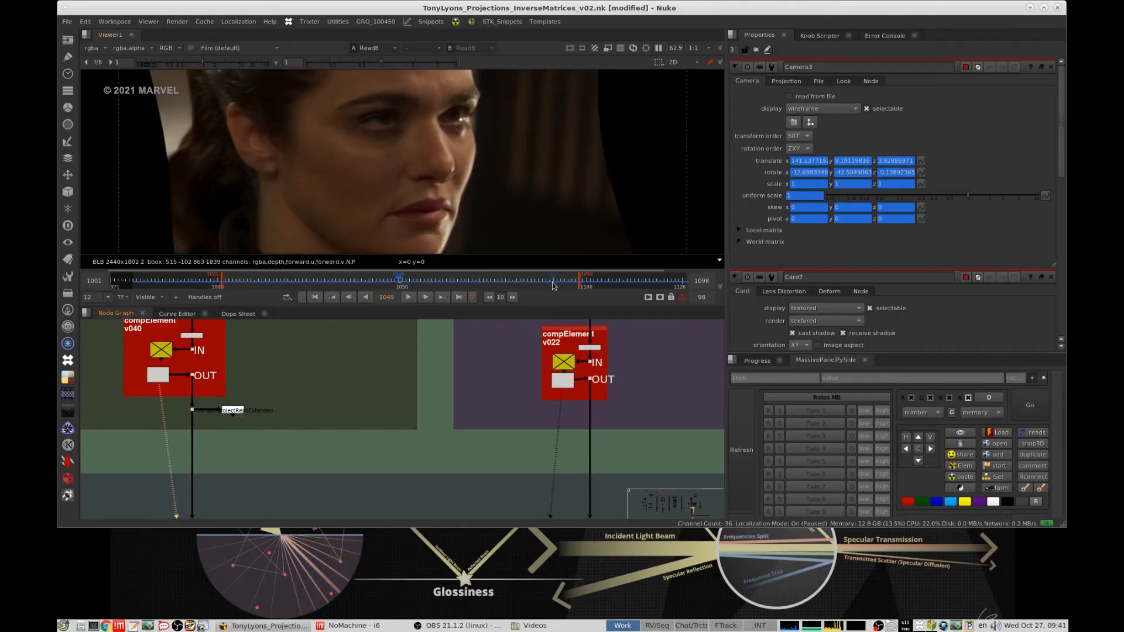
key(2)
drag(304, 286, 294, 285)
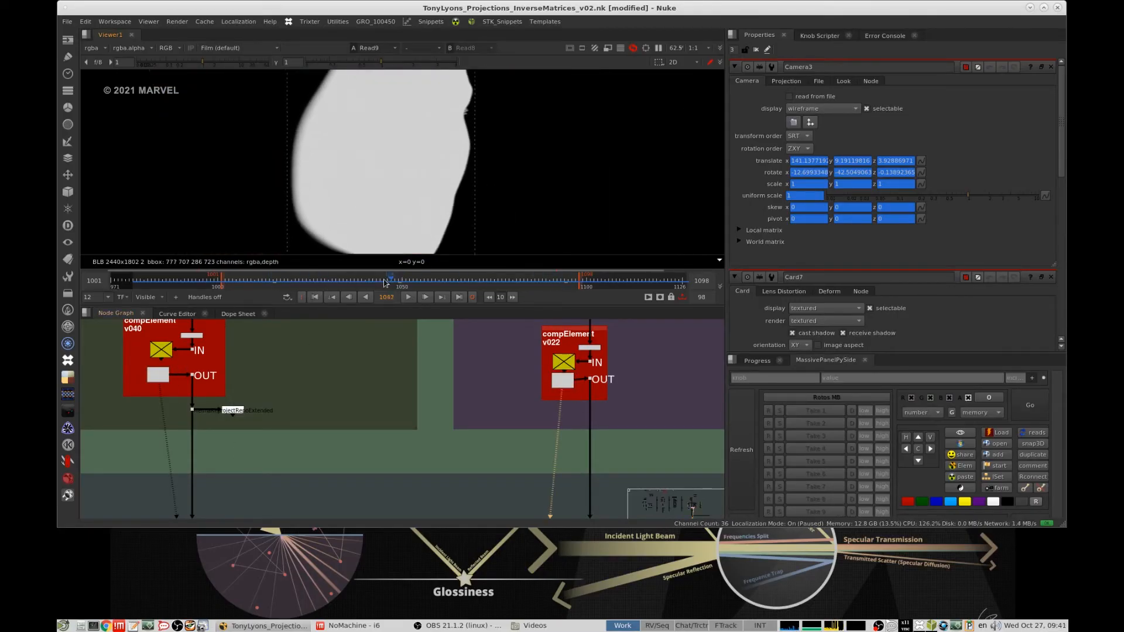
key(1)
key(2)
key(1)
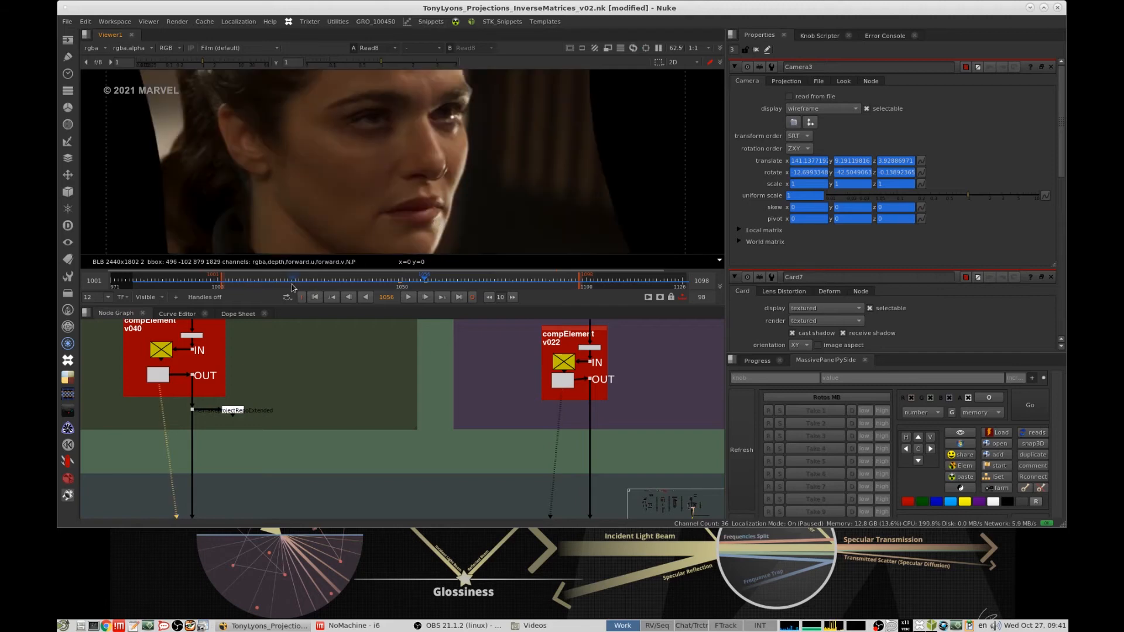
- Scrub the reprojected face render through the shot and check its alpha channel
drag(293, 285, 444, 278)
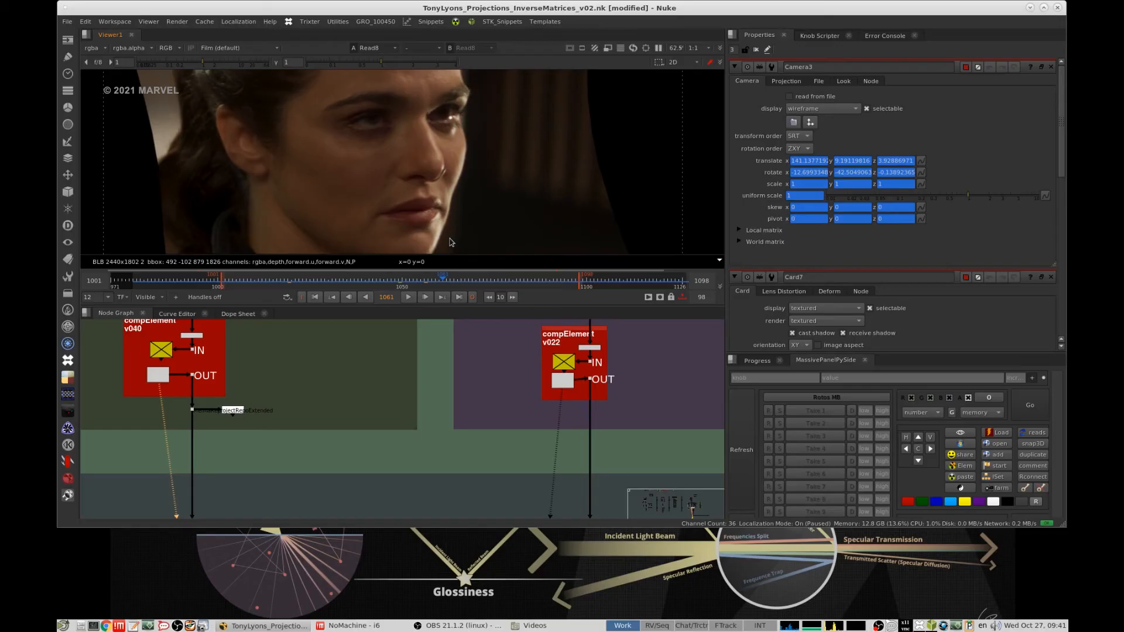
key(a)
key(a)
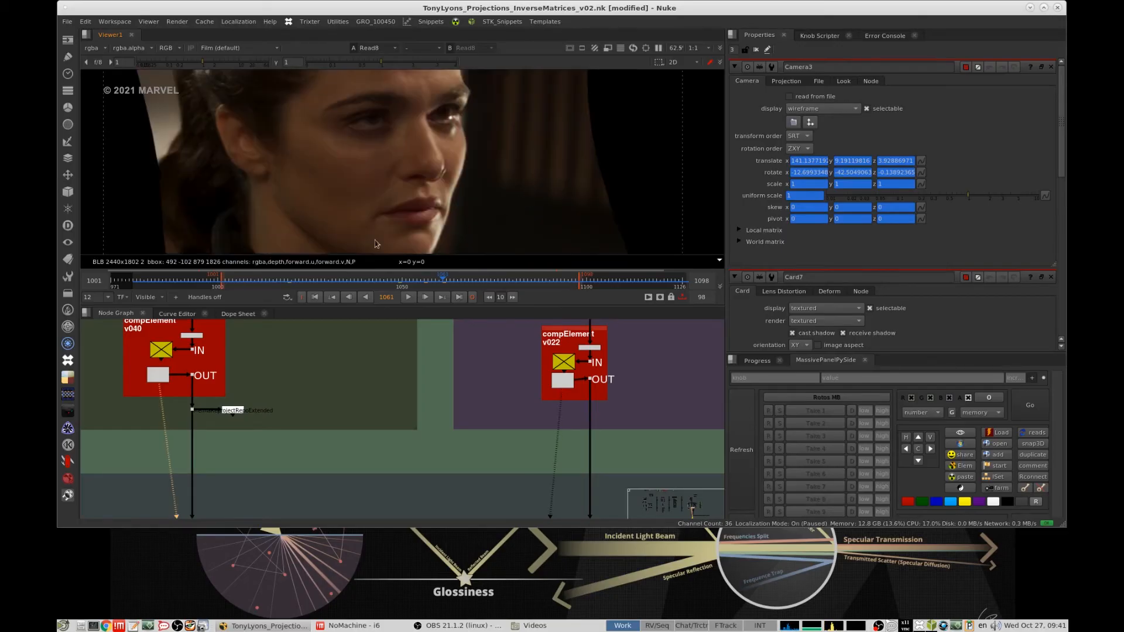
drag(359, 281, 432, 278)
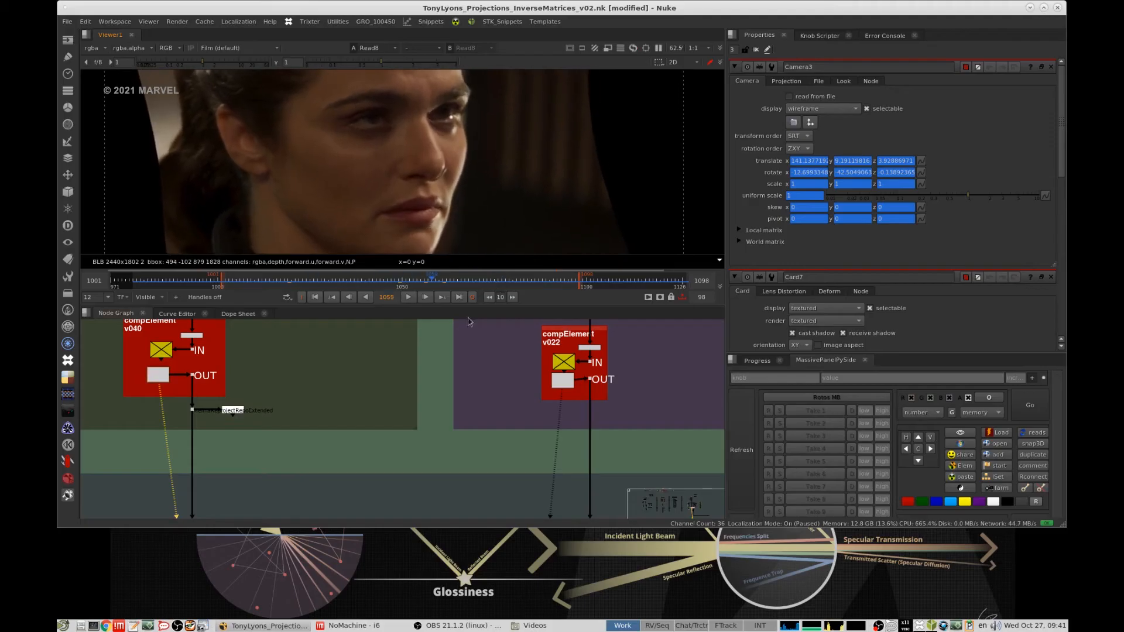
- View the Test Roto overlay on the original Melina plate and check the face matte up close at frame 1026
scroll(467, 439, down, 6)
scroll(408, 511, down, 5)
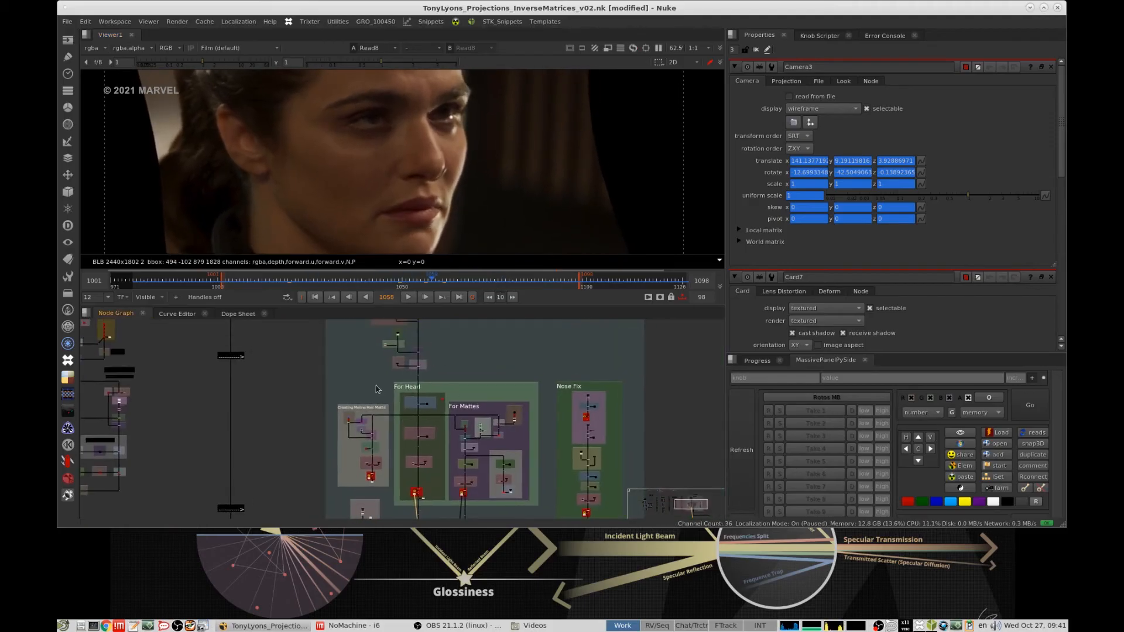
scroll(377, 388, up, 6)
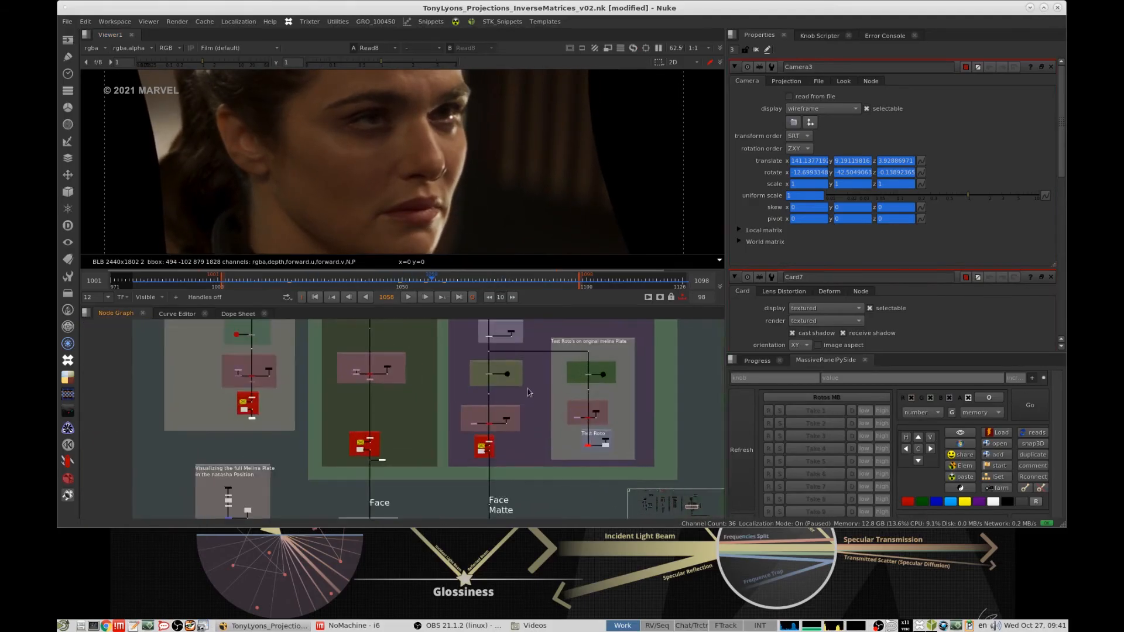
scroll(529, 392, up, 6)
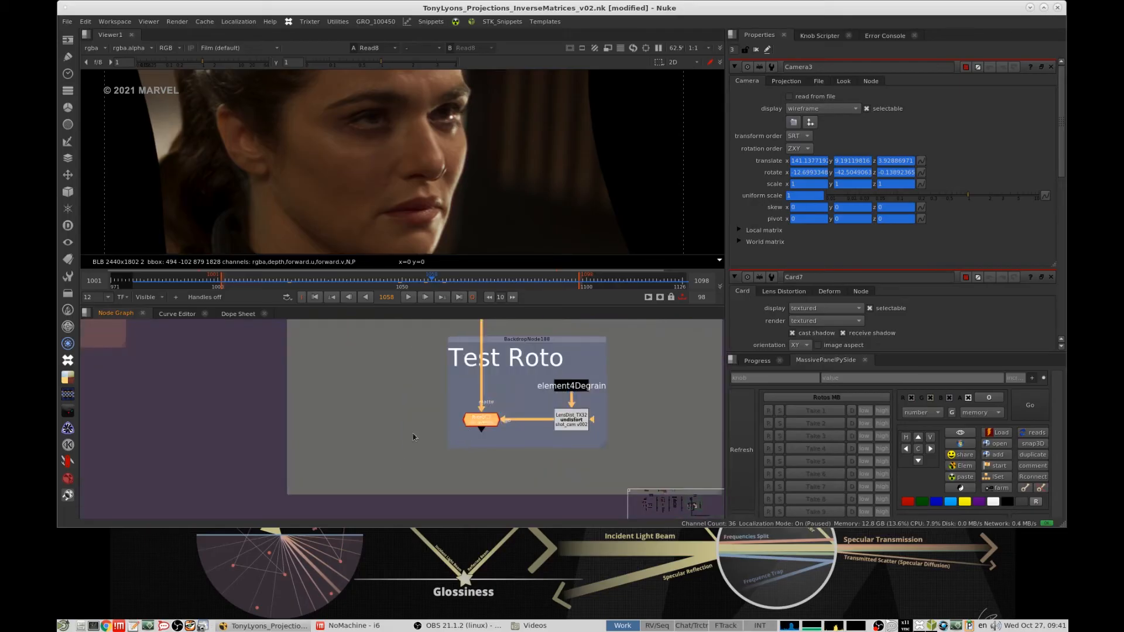
key(1)
click(414, 437)
scroll(527, 411, down, 6)
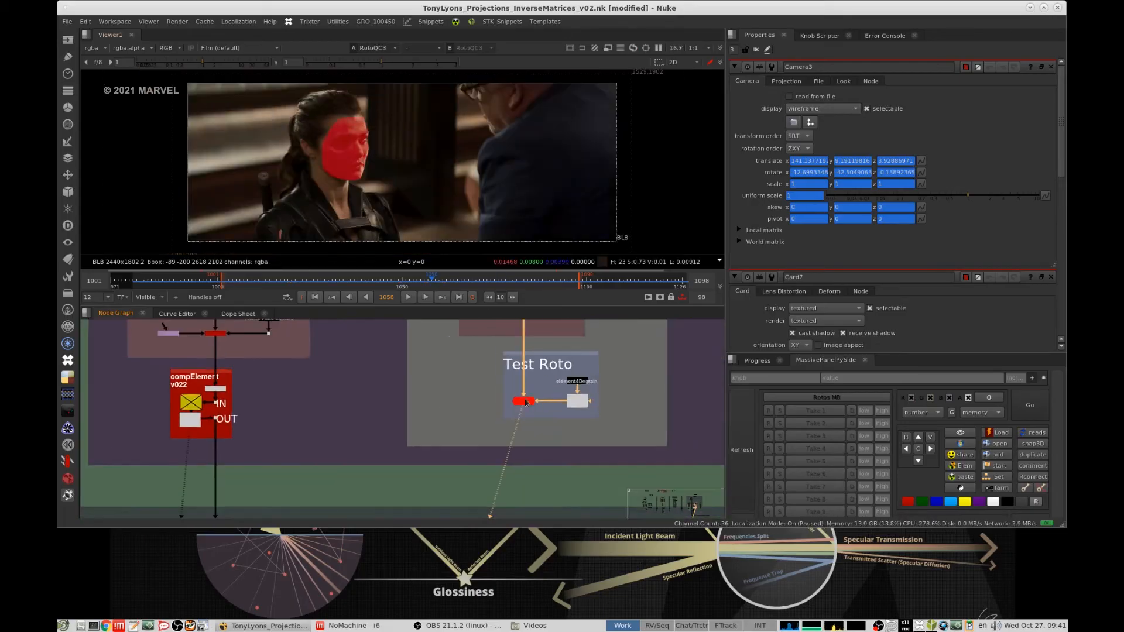
middle_drag(532, 413, 537, 377)
scroll(537, 375, up, 4)
click(379, 282)
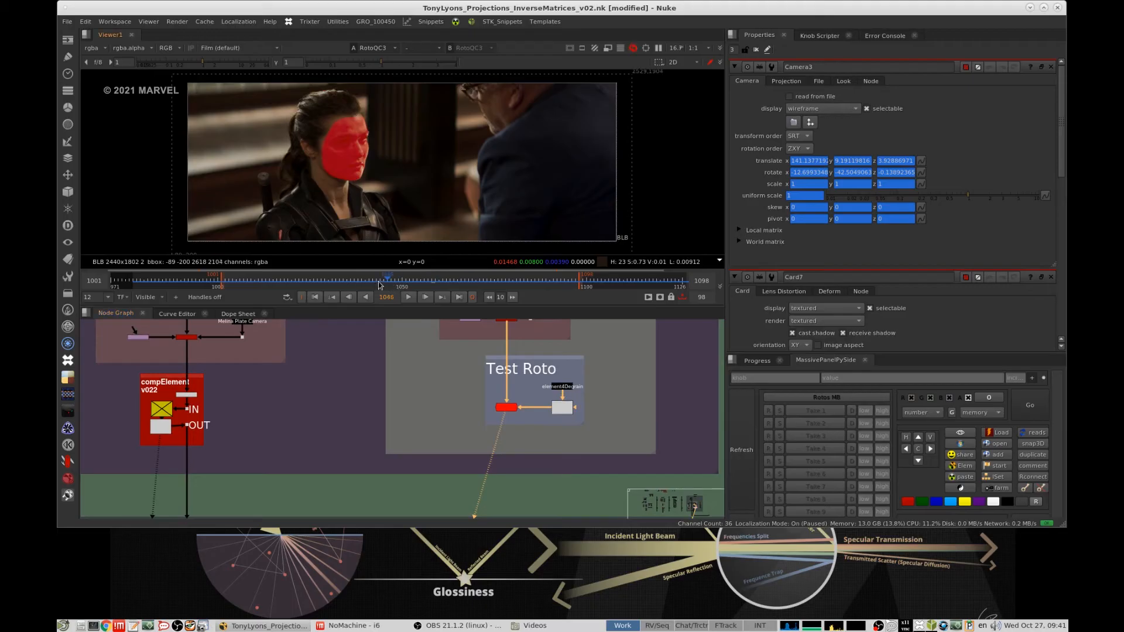
scroll(414, 132, up, 5)
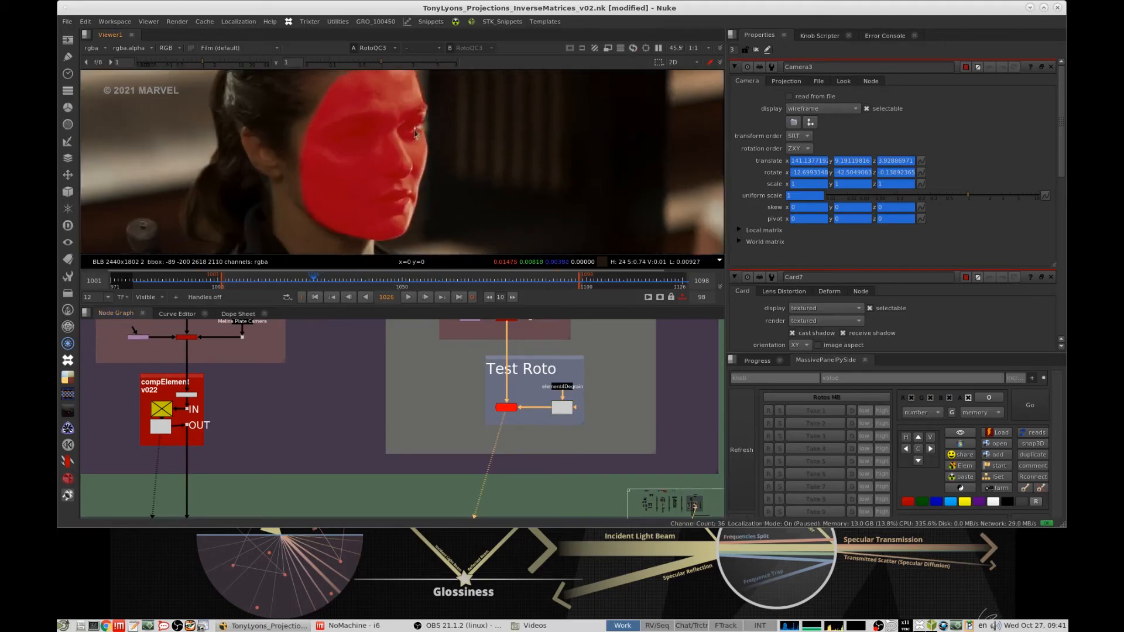
- Compare the compElement v022 face matte with the compElement v040 face render at frame 1026
middle_drag(184, 428, 358, 402)
drag(297, 422, 356, 388)
key(1)
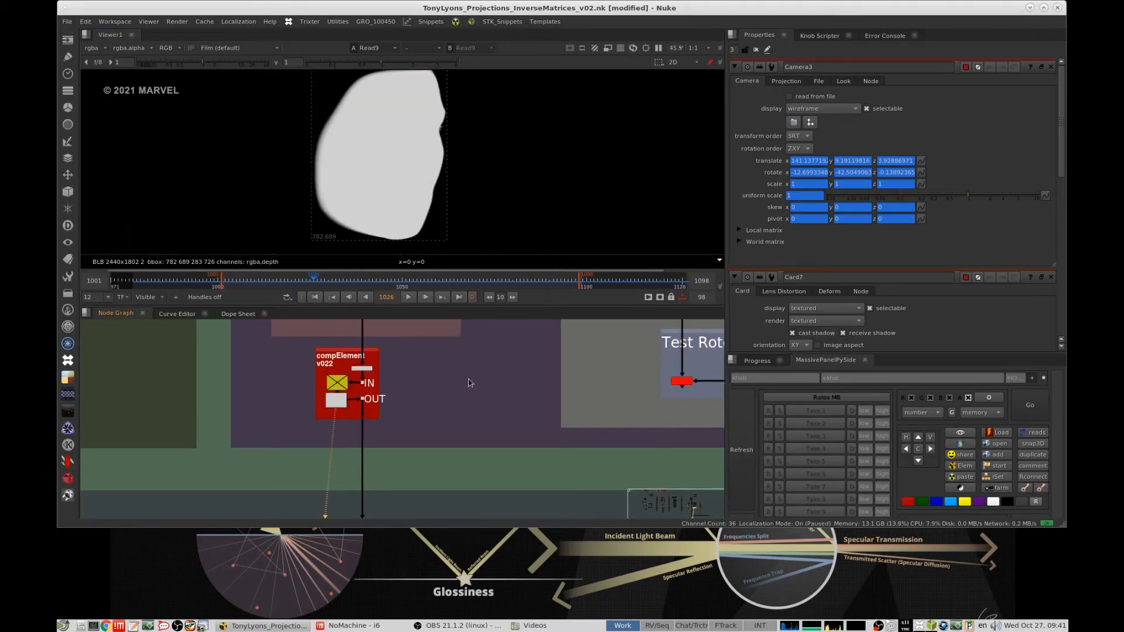
scroll(527, 368, down, 6)
scroll(393, 363, up, 6)
click(387, 358)
key(1)
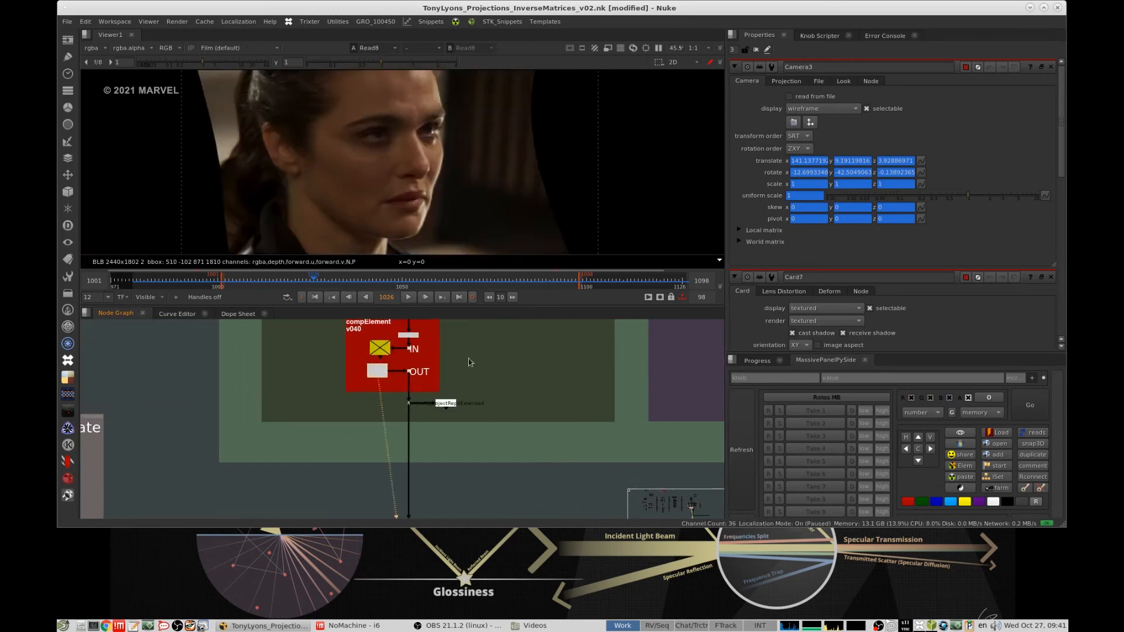
- Locate the Nose Fix group, and examine the reprojected face's nose edge at frame 1003 with the viewer gain at 1.8
scroll(452, 416, down, 5)
middle_drag(451, 416, 302, 453)
scroll(386, 400, down, 5)
middle_drag(565, 334, 492, 330)
scroll(507, 413, up, 6)
scroll(451, 157, up, 10)
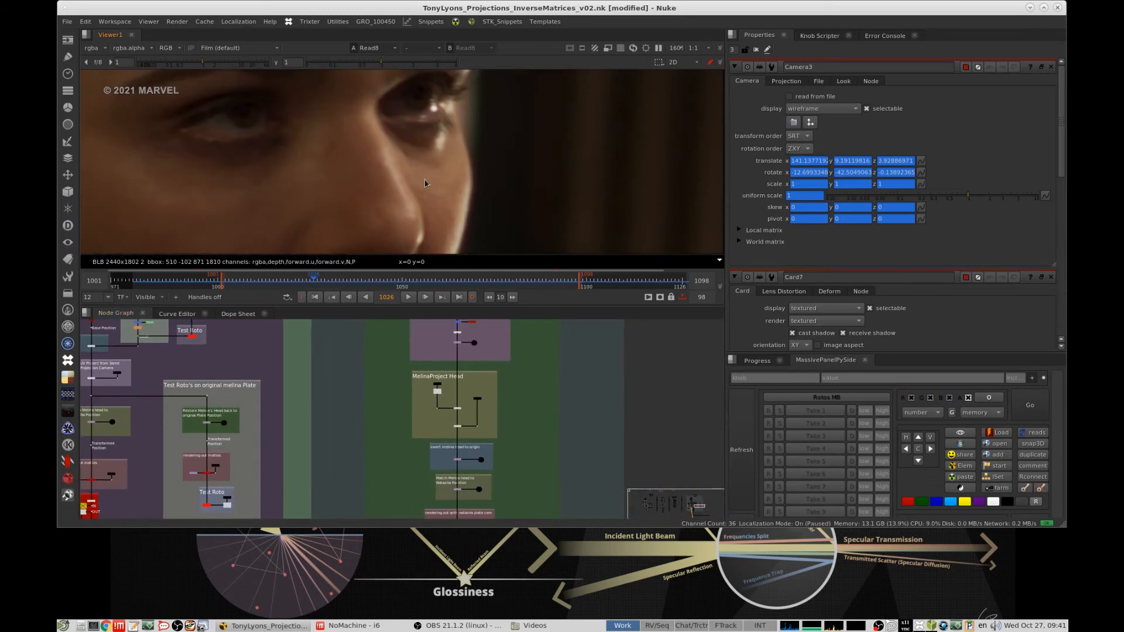
scroll(283, 436, down, 5)
scroll(284, 436, up, 10)
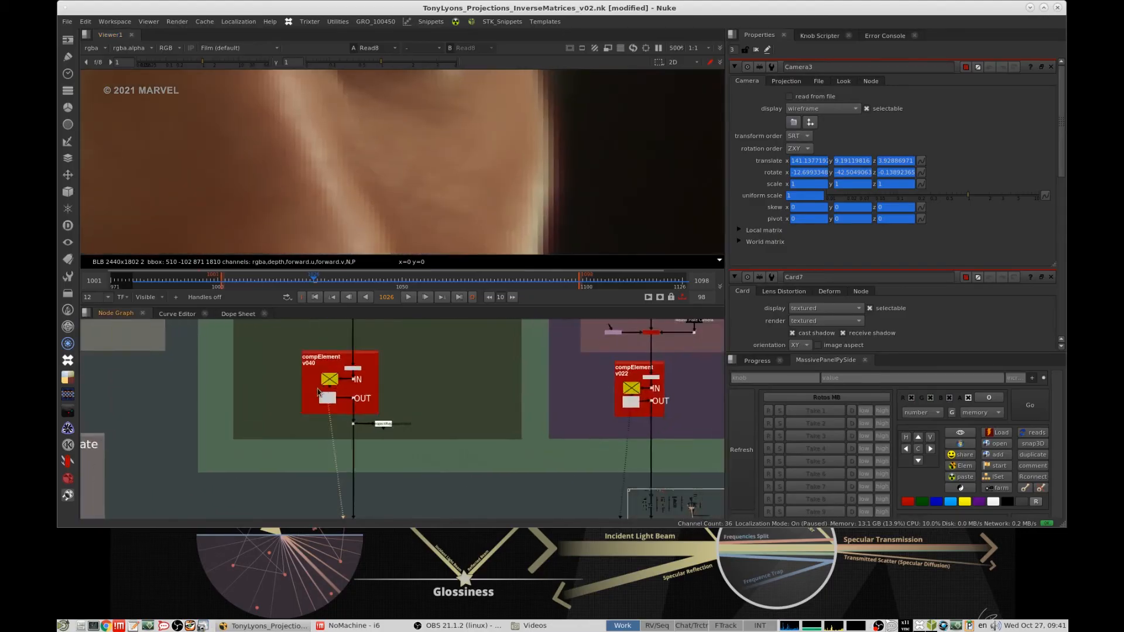
drag(298, 271, 229, 275)
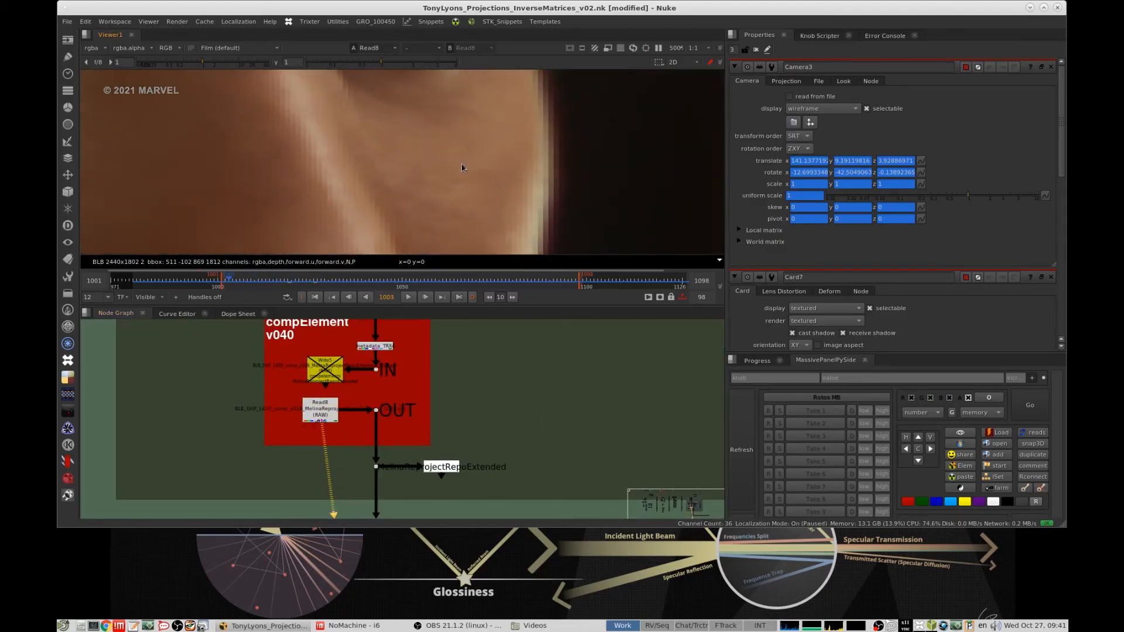
scroll(472, 140, down, 5)
scroll(463, 154, up, 2)
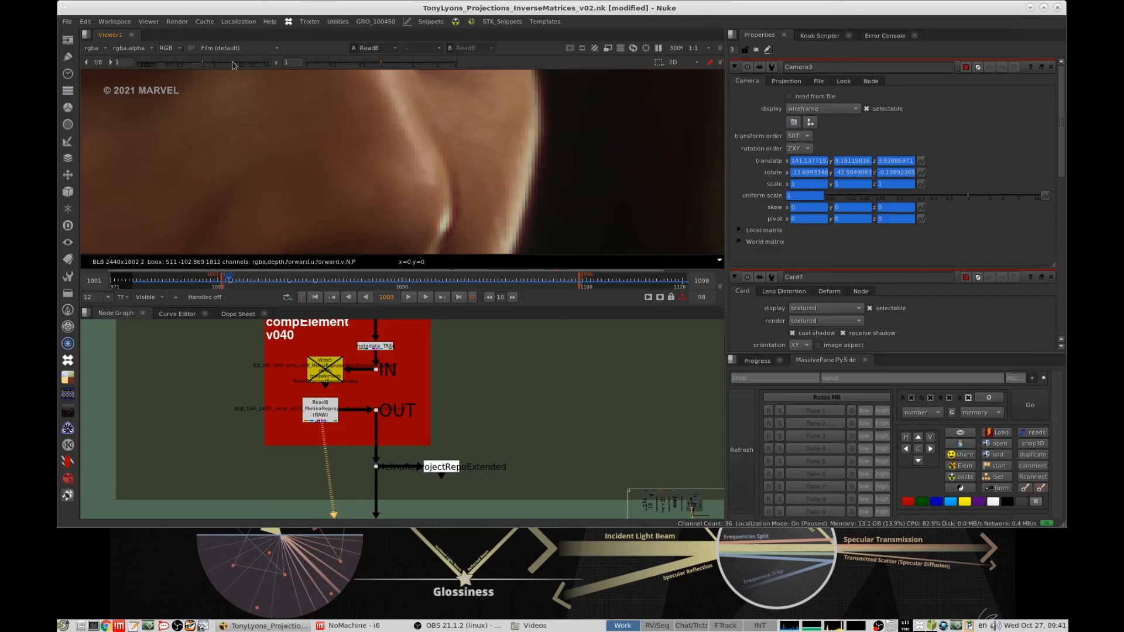
drag(232, 65, 212, 63)
scroll(423, 152, down, 3)
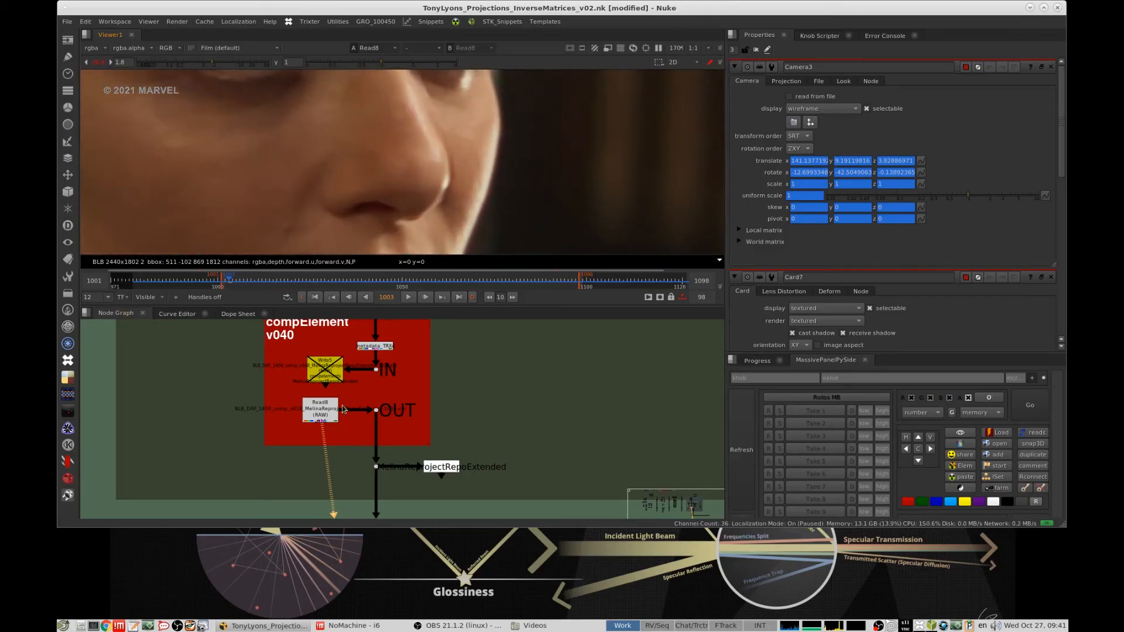
- View the undistorted Melina plate at the nose for comparison with the reprojected face
scroll(349, 389, down, 3)
middle_drag(315, 427, 293, 515)
scroll(366, 440, down, 5)
middle_drag(383, 342, 398, 449)
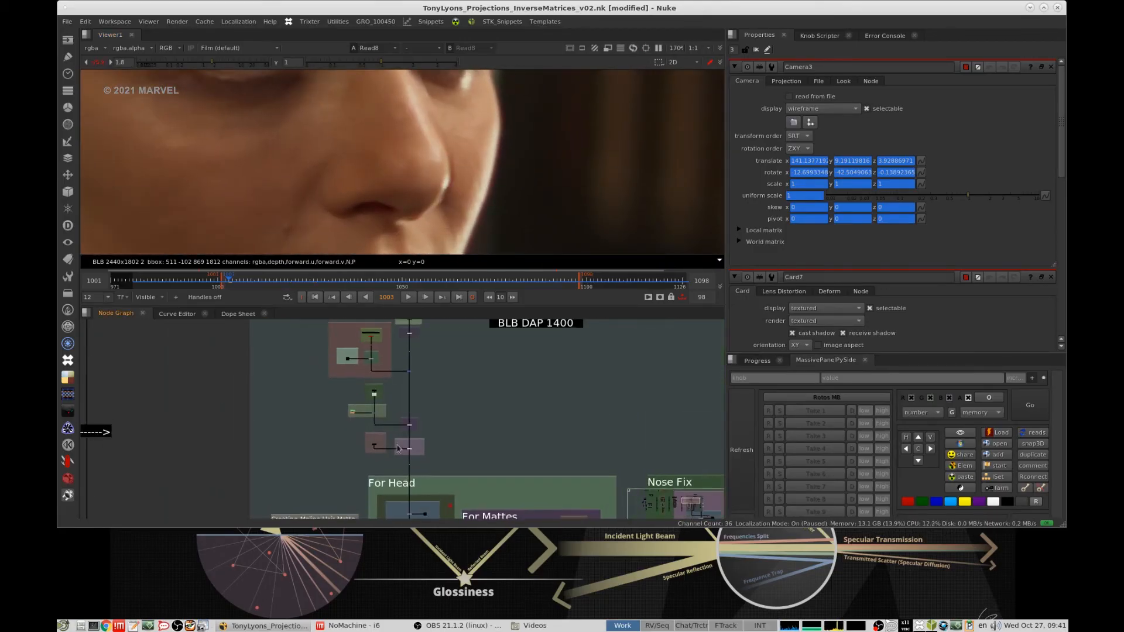
scroll(361, 368, up, 4)
mouse_move(361, 368)
middle_down()
mouse_move(357, 446)
mouse_move(363, 381)
middle_up()
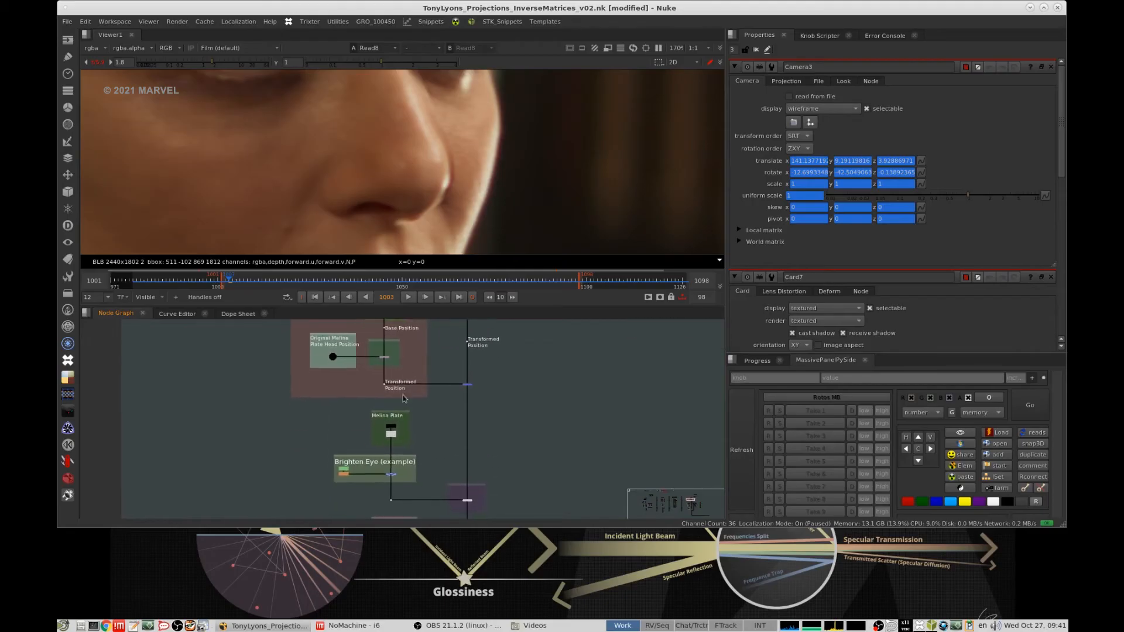
scroll(391, 437, up, 2)
click(388, 438)
key(1)
scroll(495, 382, down, 7)
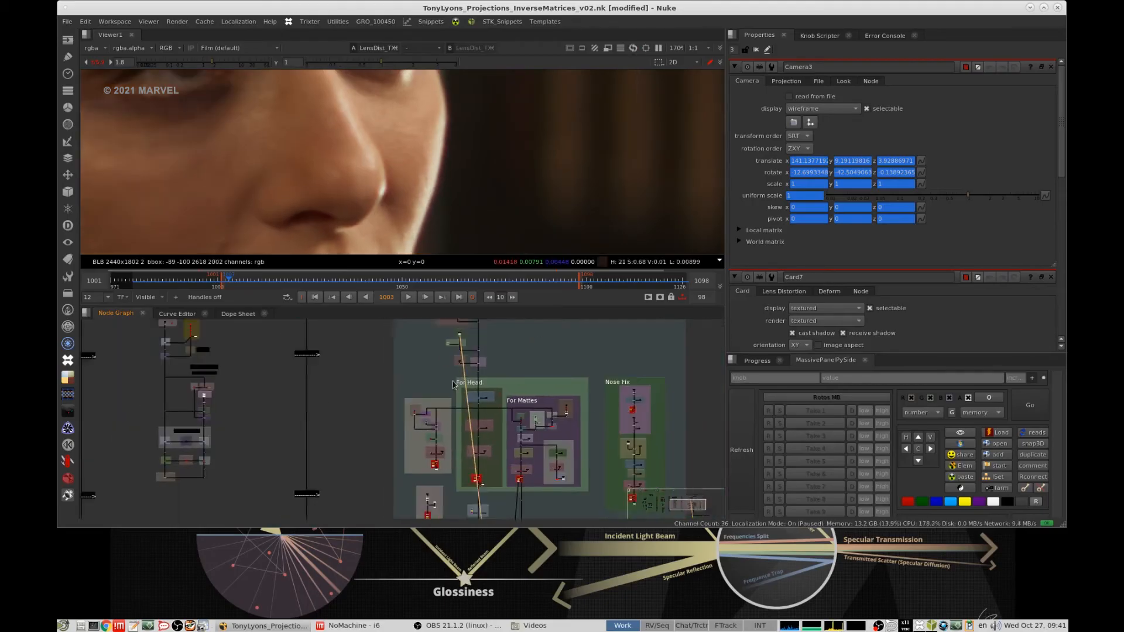
- View the compElement v040 face render again and mark the problem area beside the nose with a sample region
middle_drag(494, 469, 511, 412)
scroll(511, 412, up, 2)
scroll(510, 415, up, 6)
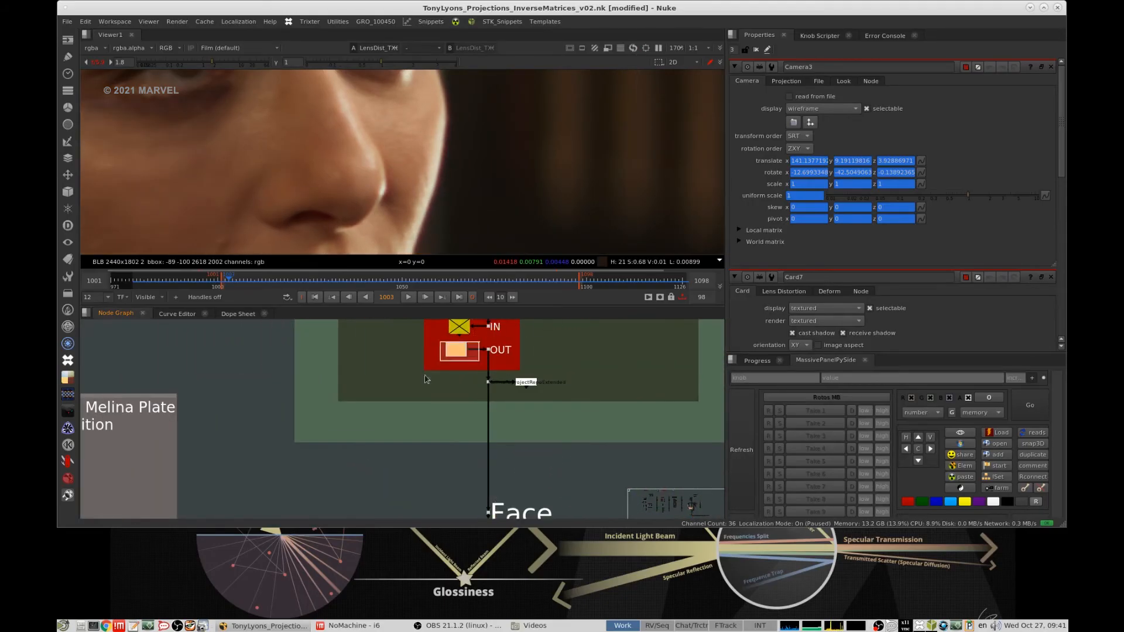
key(1)
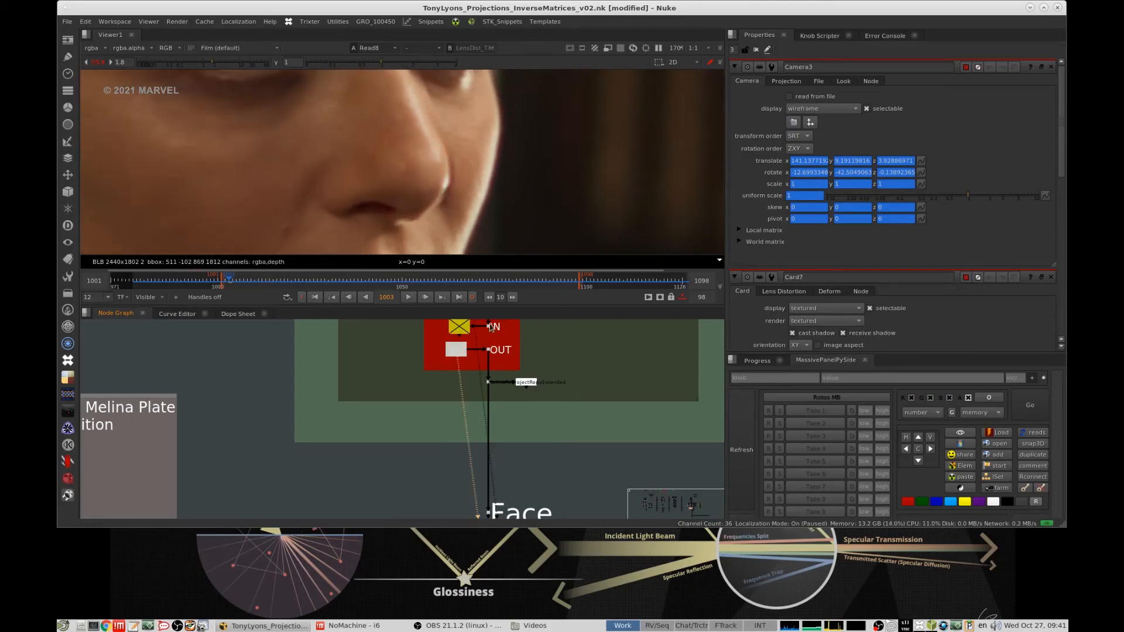
ctrl+shift+drag(443, 141, 459, 177)
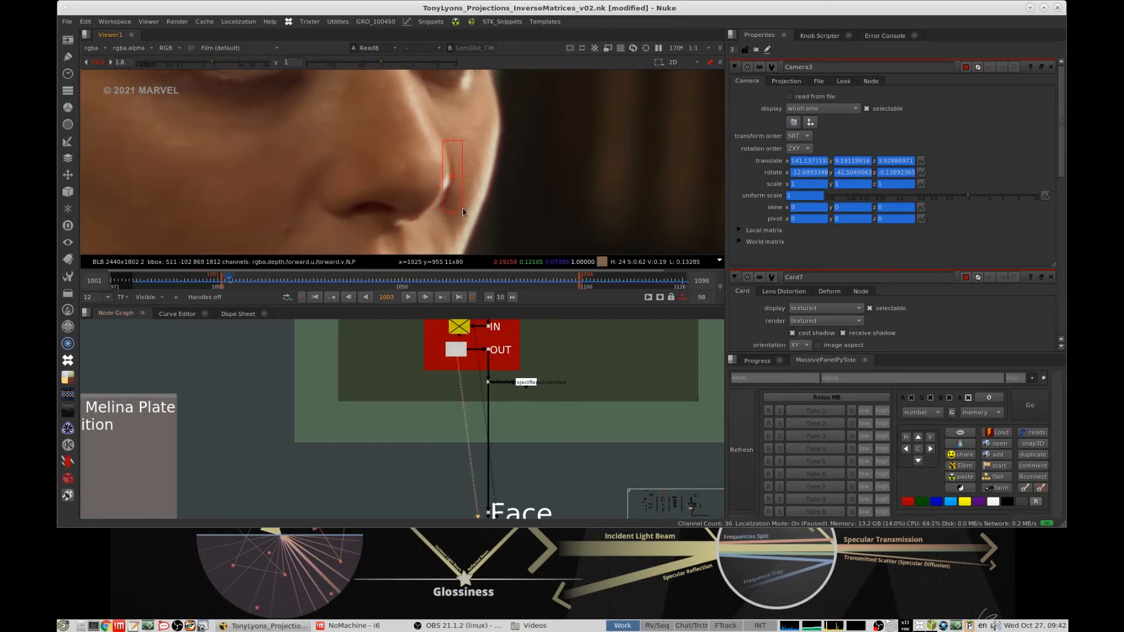
scroll(463, 212, down, 5)
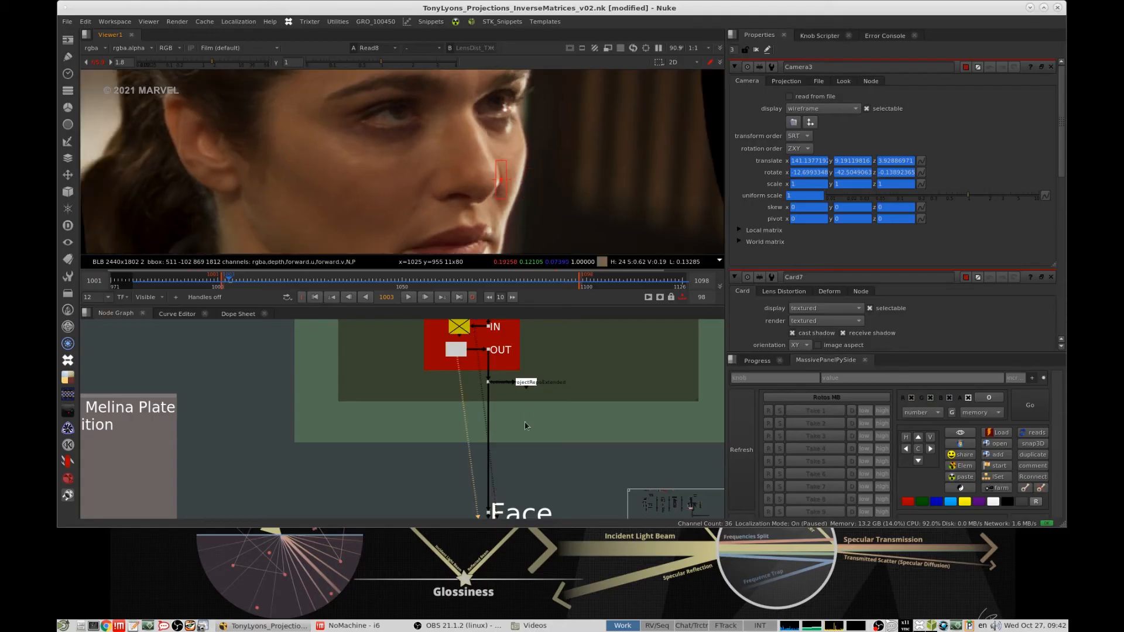
- View the Nose Paint Fix result with its Keymix toggled for comparison, and close all open node properties
middle_drag(525, 426, 515, 327)
middle_drag(508, 468, 492, 361)
click(462, 430)
key(1)
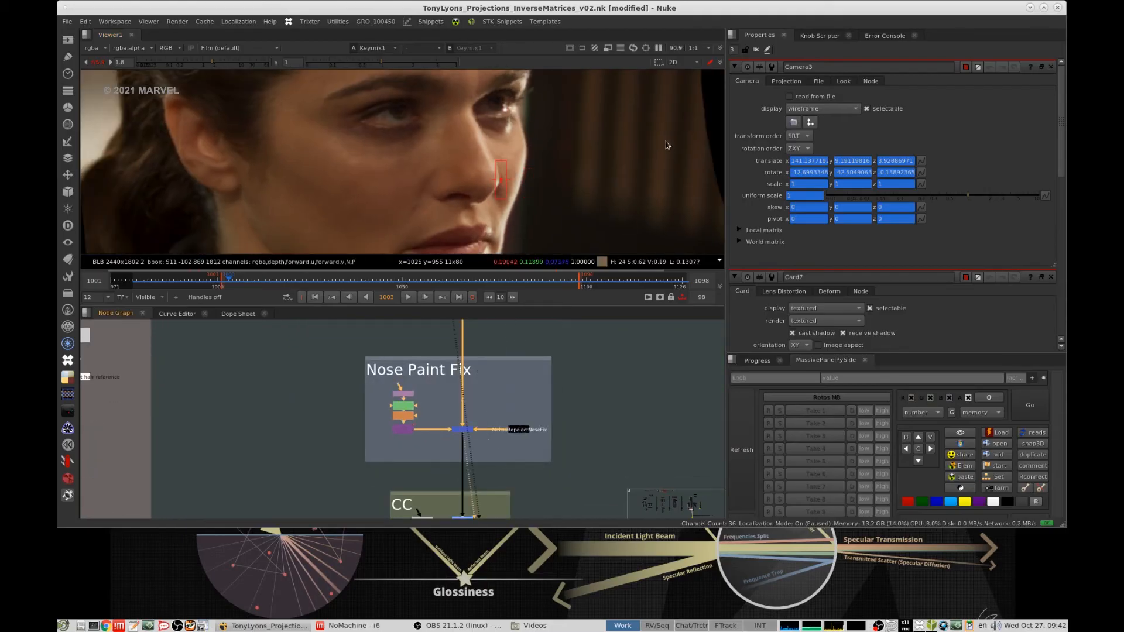
click(460, 429)
key(d)
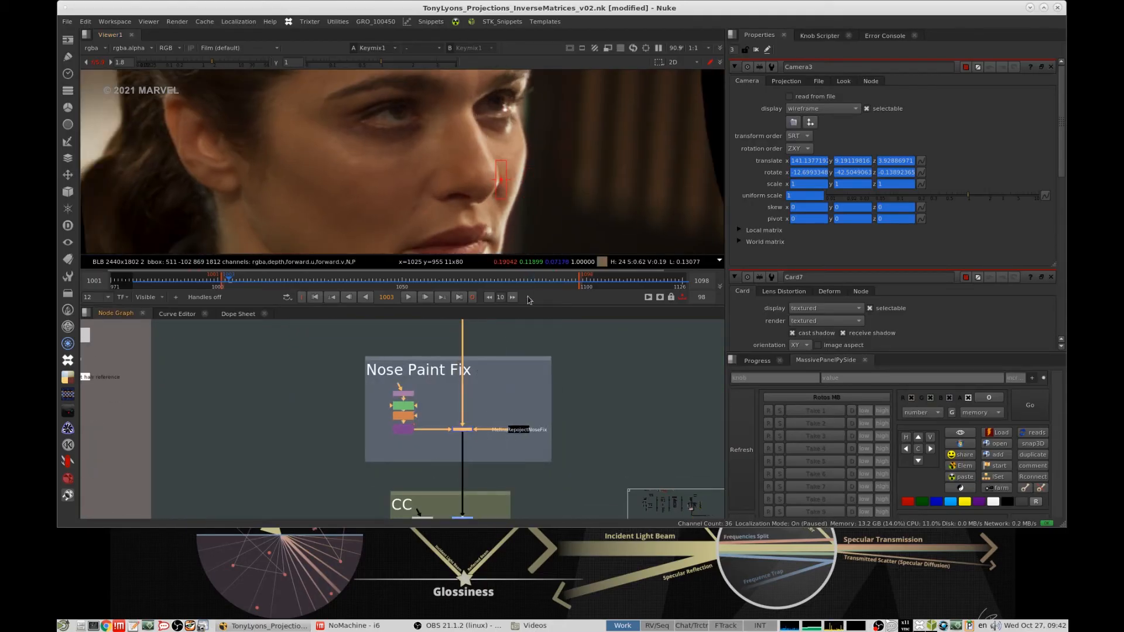
click(756, 51)
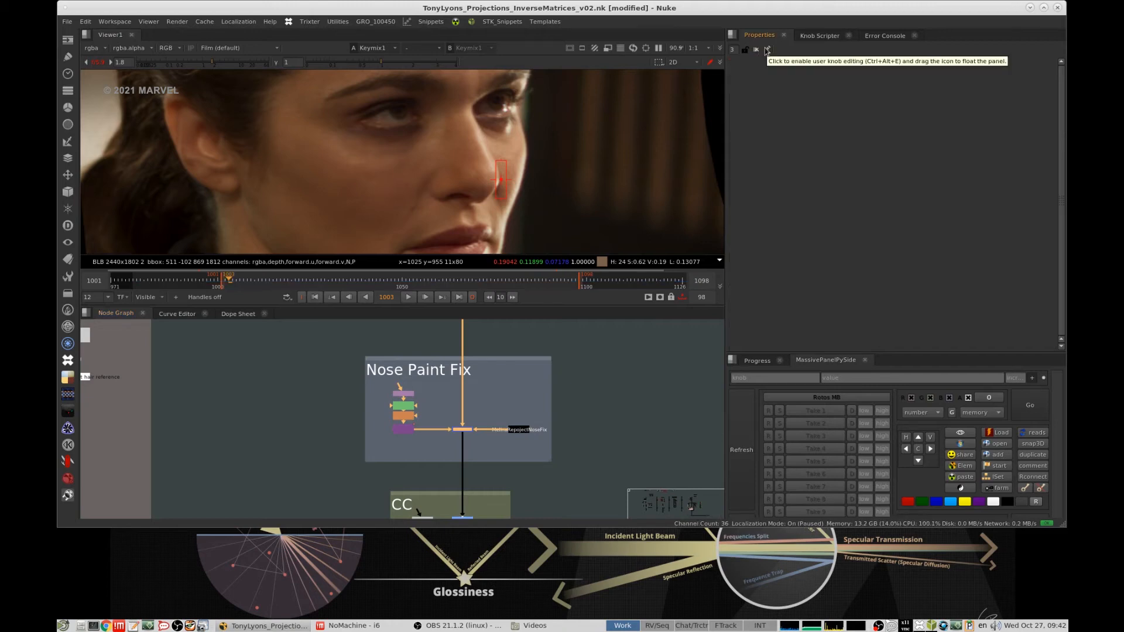
- View the colour-corrected face and the premultiplied Use Face Mask result, framing the whole image in the viewer
scroll(480, 367, down, 5)
mouse_move(480, 359)
middle_down()
mouse_move(478, 386)
mouse_move(452, 399)
mouse_move(448, 382)
mouse_move(461, 372)
middle_up()
scroll(466, 392, up, 4)
click(457, 422)
key(1)
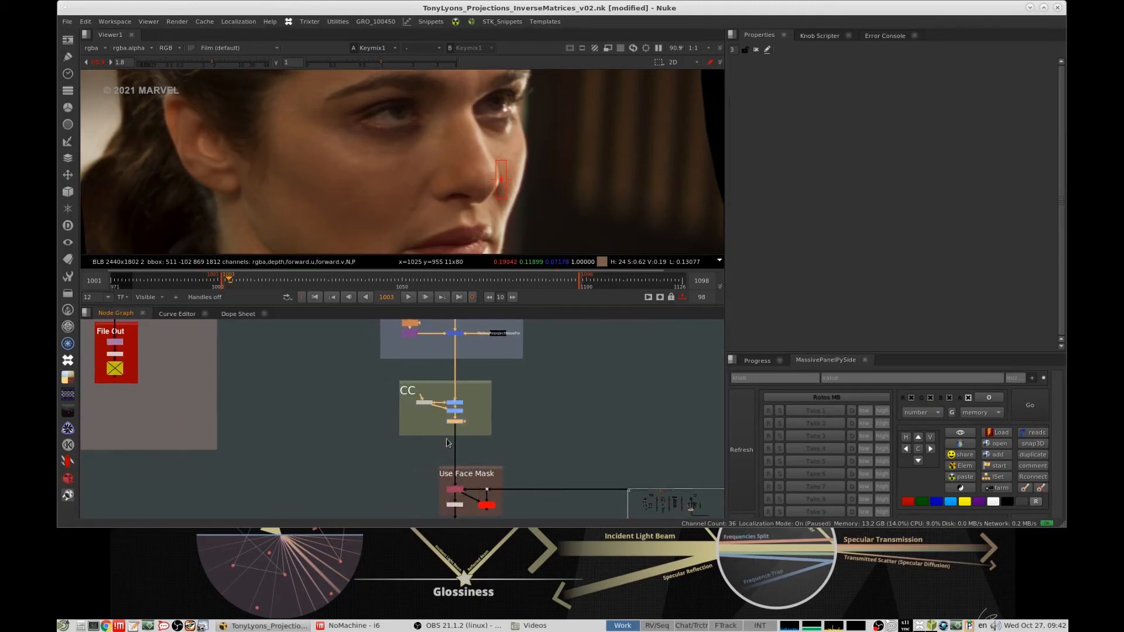
middle_drag(445, 498, 434, 432)
key(1)
key(f)
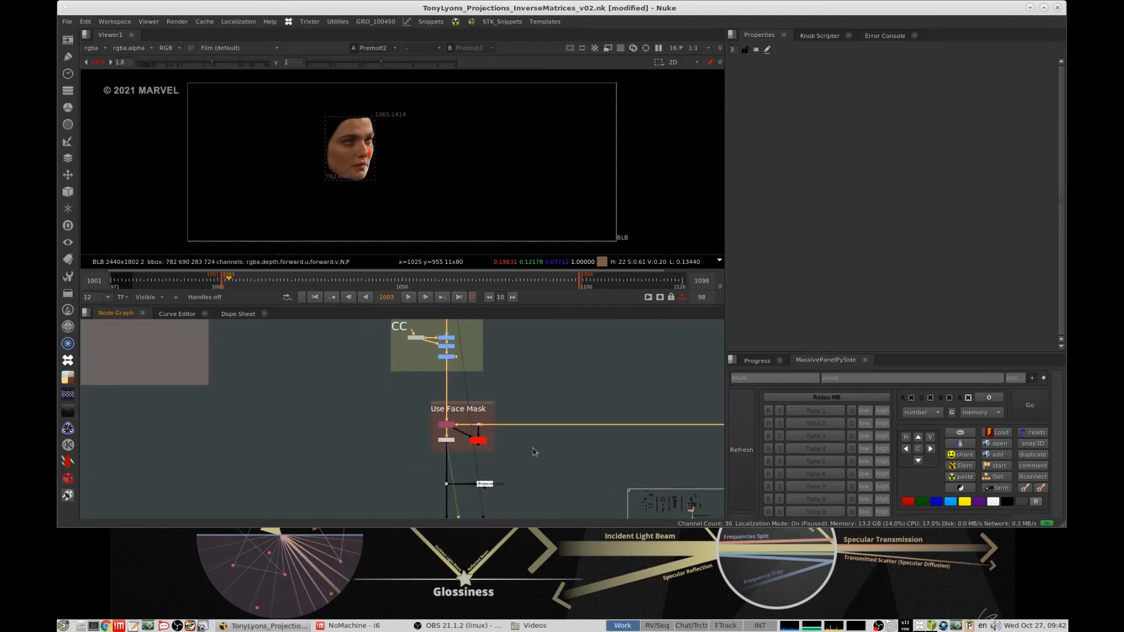
- Follow the masked face to the final comp group, and play the prep_natasha plate from frame 1003
middle_drag(467, 501, 440, 373)
scroll(458, 372, down, 5)
middle_drag(498, 417, 301, 403)
scroll(346, 404, down, 3)
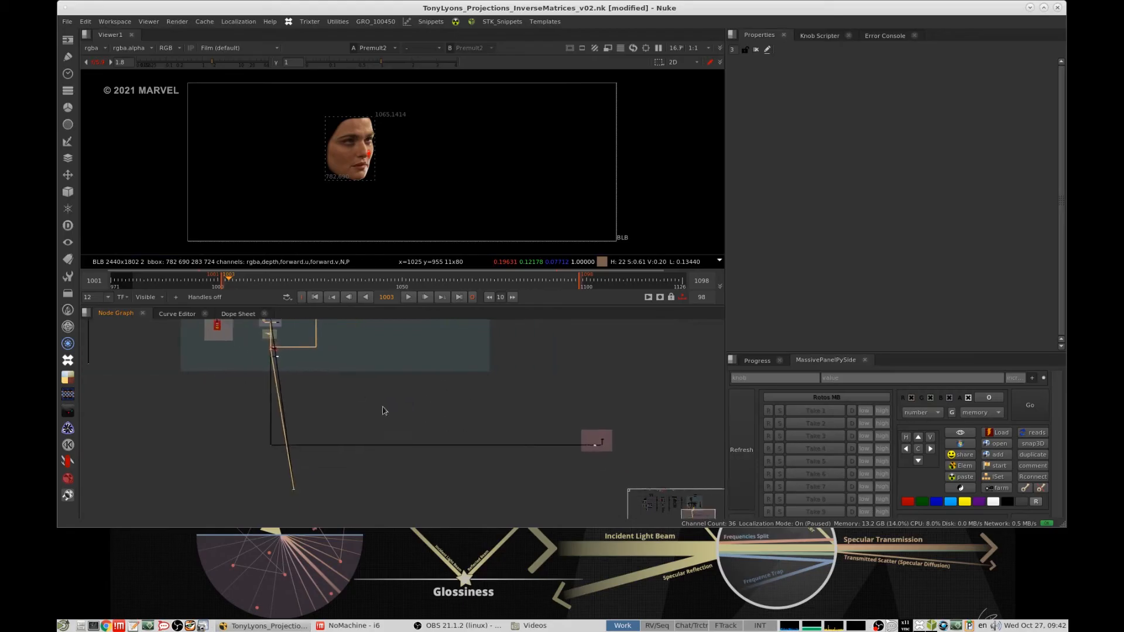
scroll(606, 444, up, 5)
middle_drag(615, 430, 539, 407)
scroll(491, 419, up, 4)
drag(492, 412, 428, 475)
scroll(497, 424, up, 4)
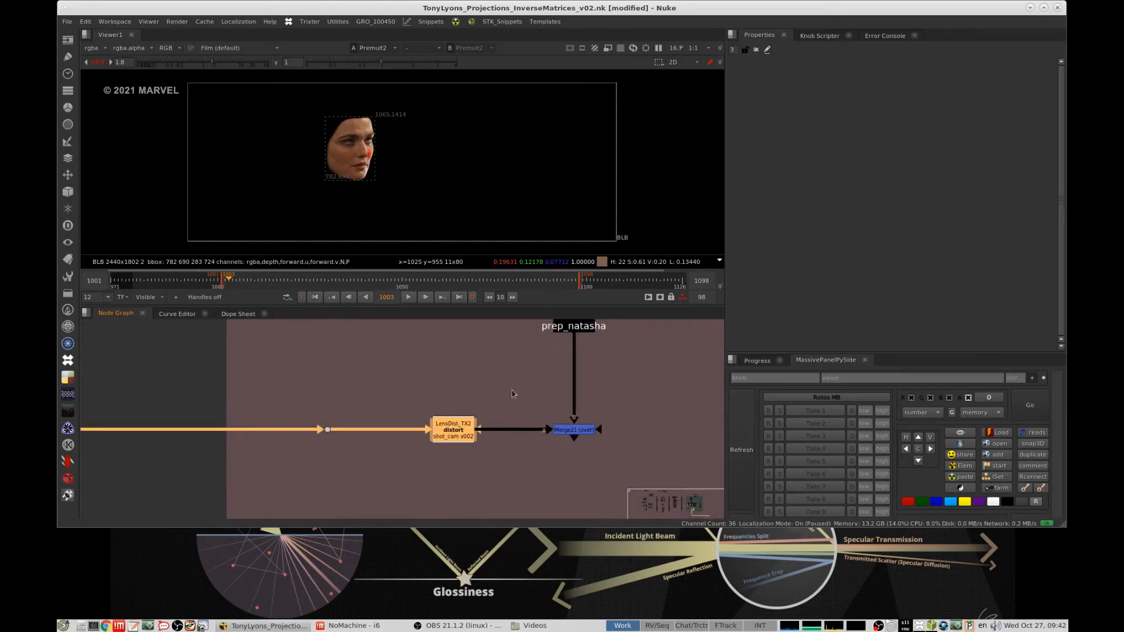
middle_drag(514, 394, 392, 472)
click(460, 404)
key(1)
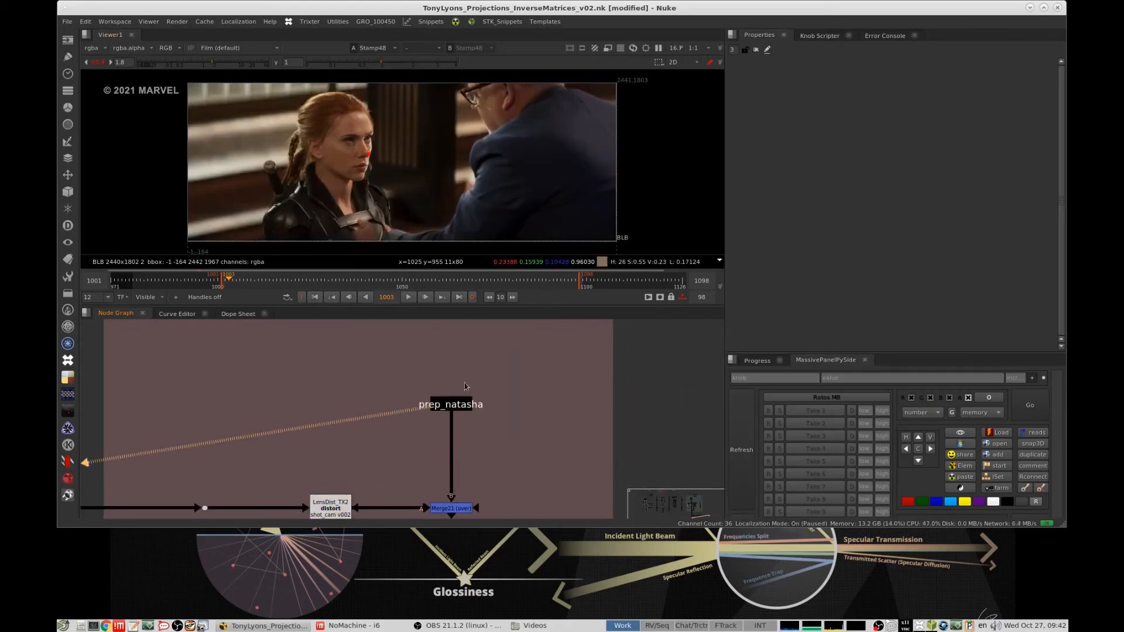
click(407, 297)
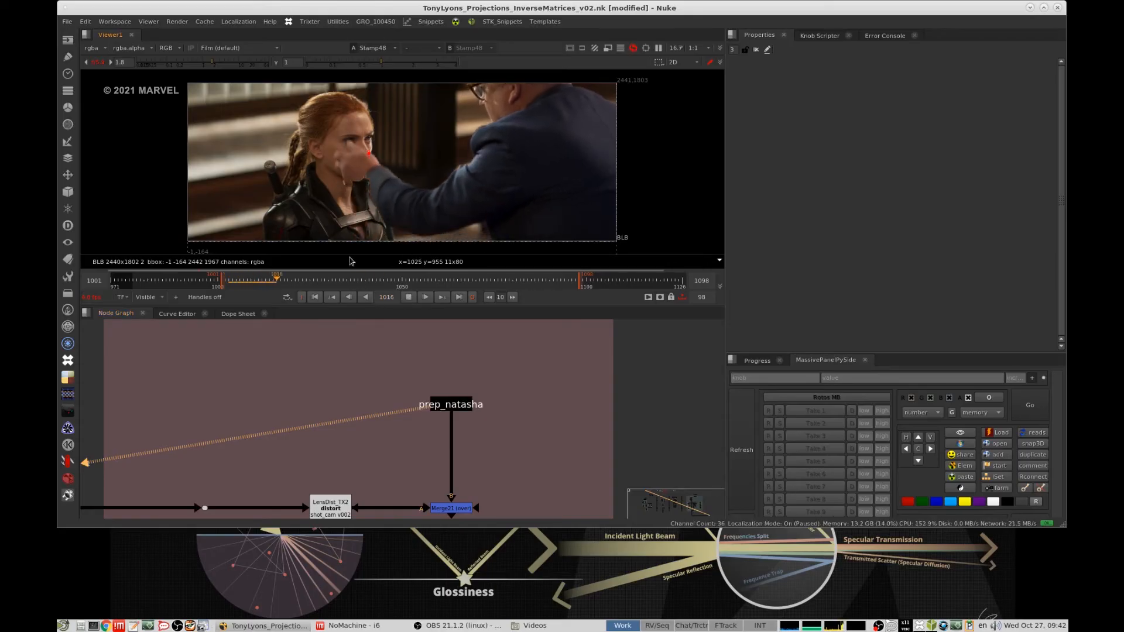
drag(529, 367, 399, 423)
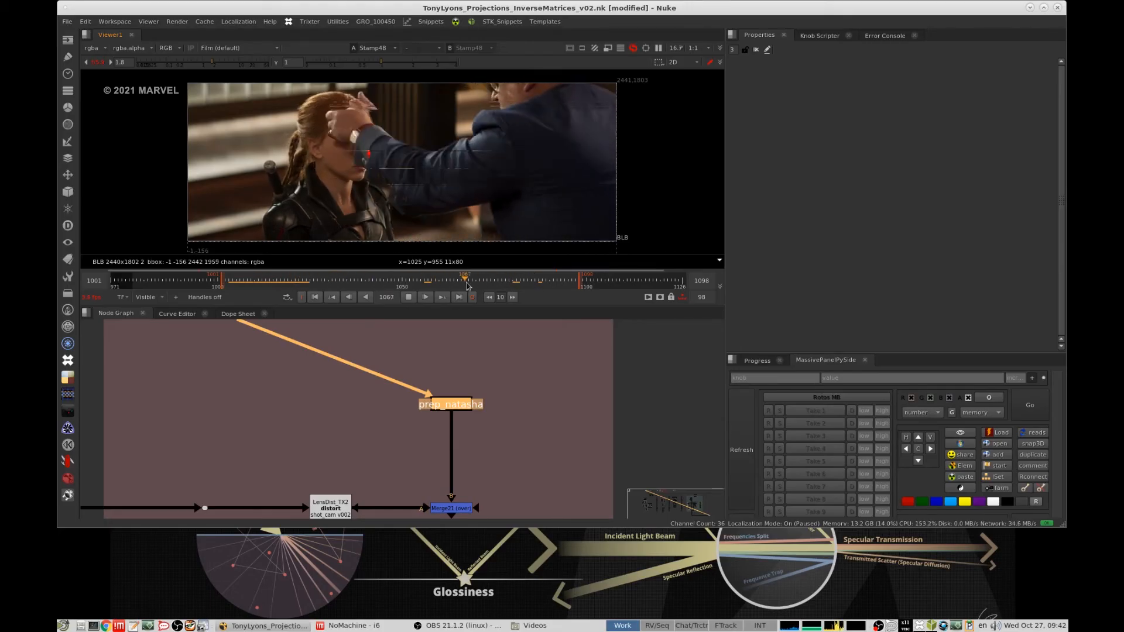
- Play the Merge21 composite of Melina's face over prep_natasha, viewed close up on the face
middle_drag(409, 463, 414, 398)
click(414, 398)
key(1)
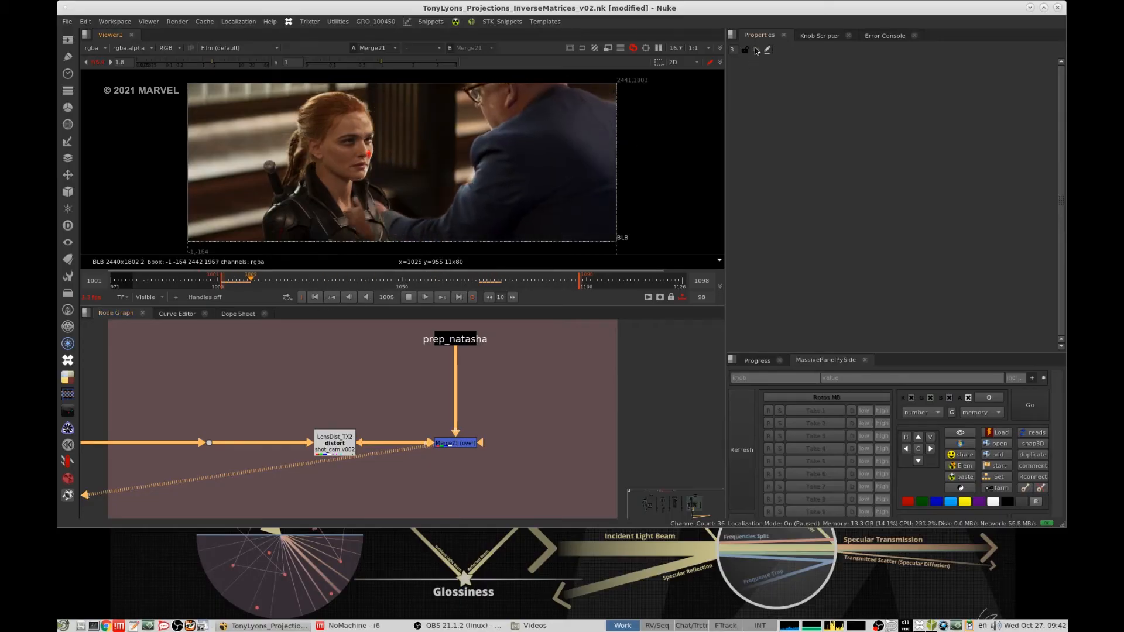
scroll(402, 185, up, 3)
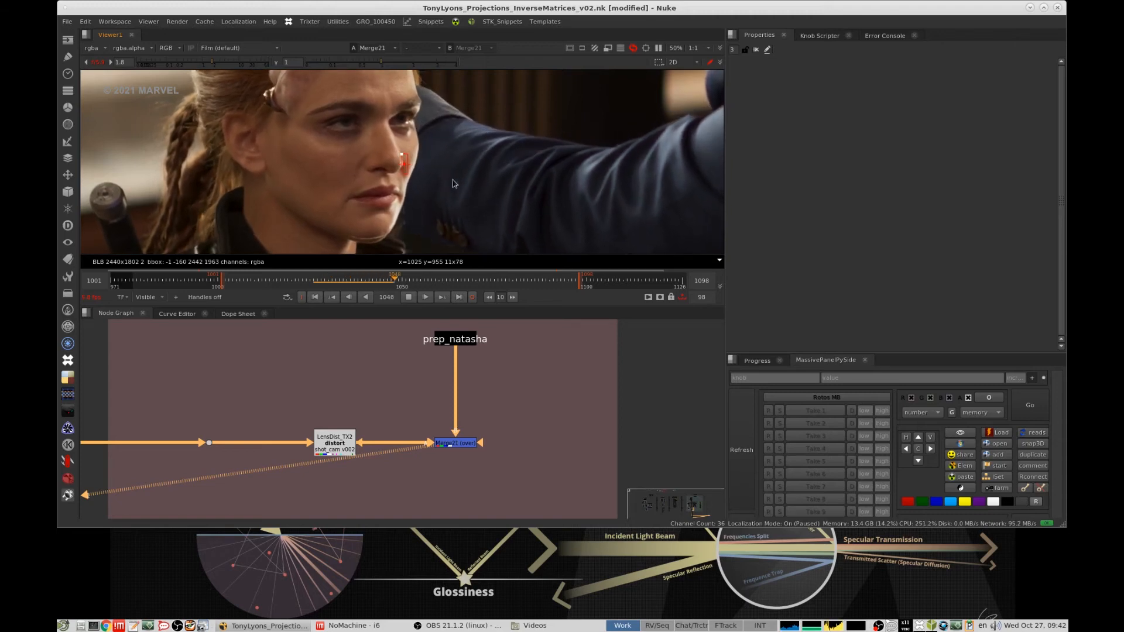
click(315, 297)
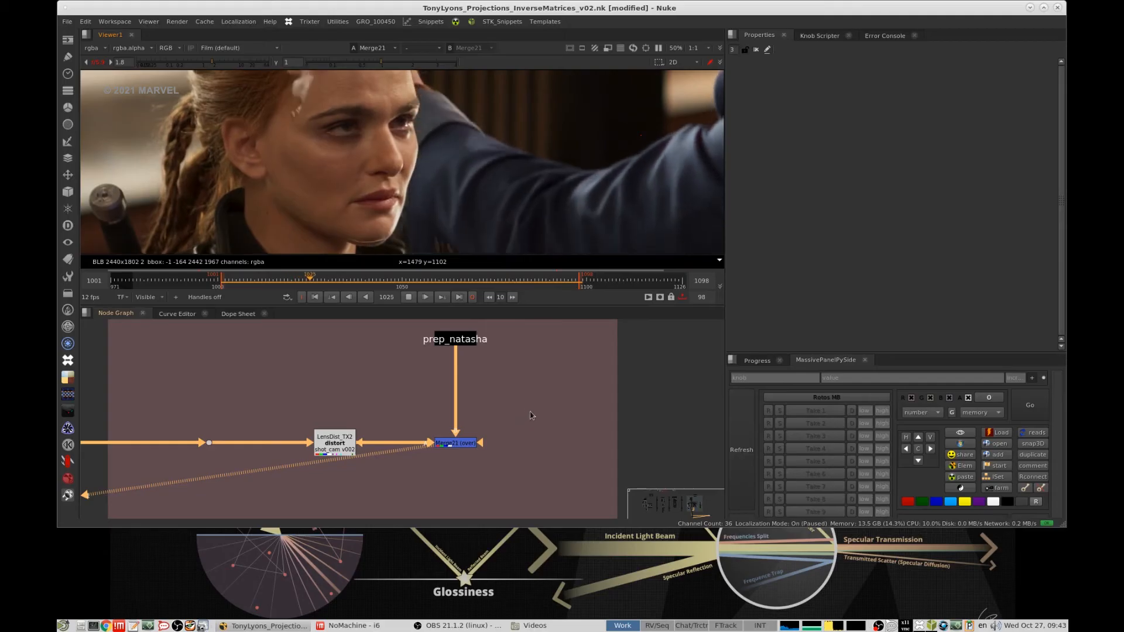
- Scrub through the merged face composite and play it again, stopping at frame 1053
click(284, 284)
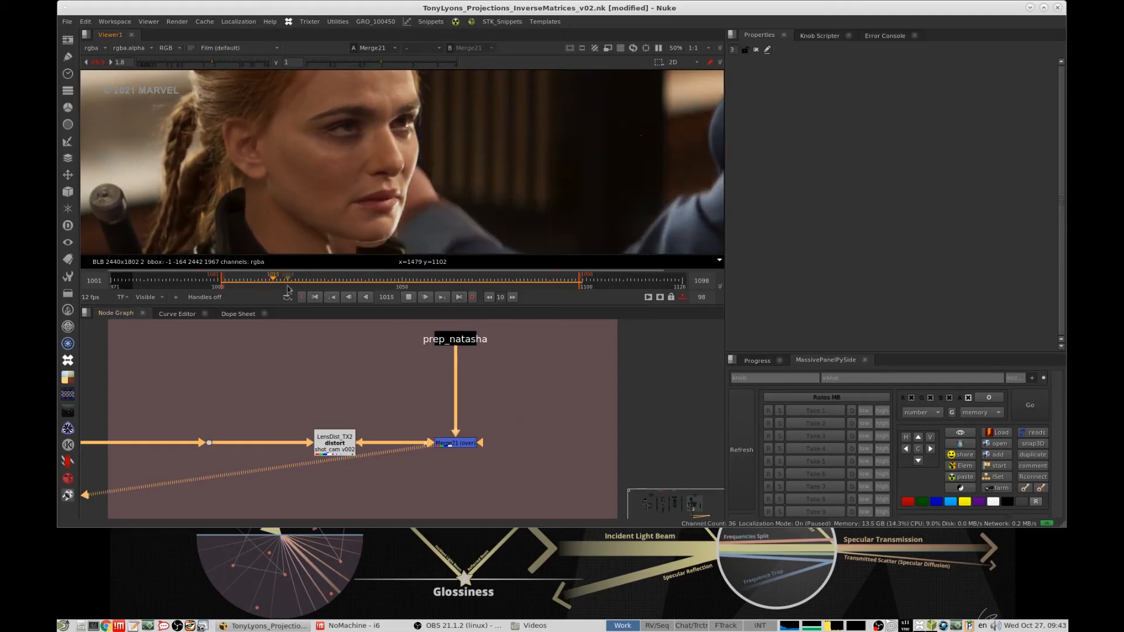
click(409, 299)
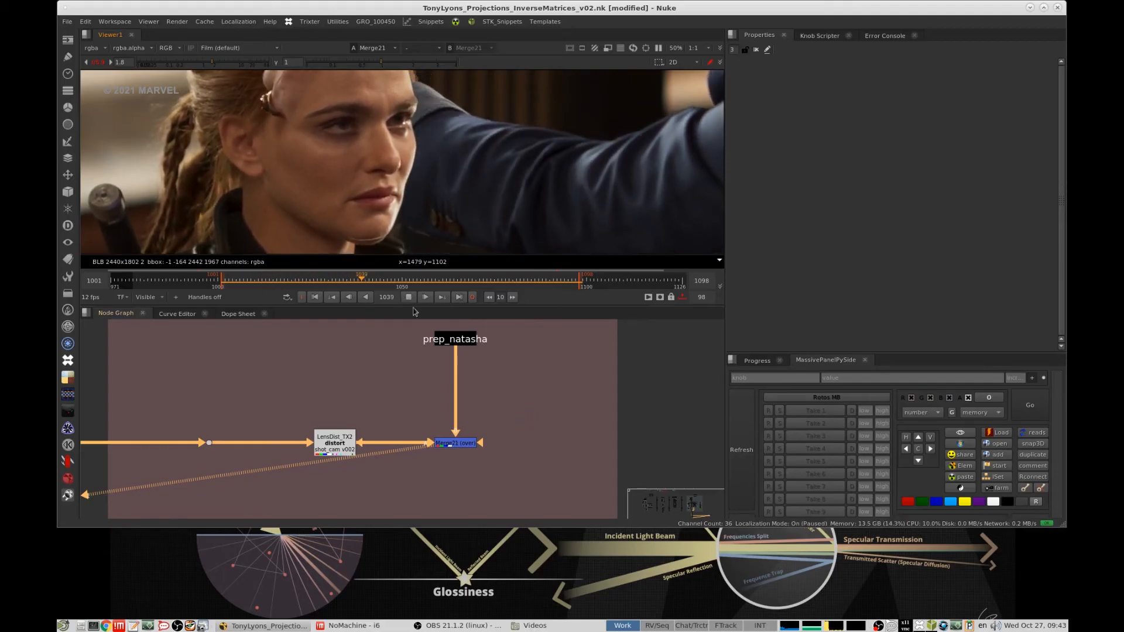
drag(468, 285, 375, 285)
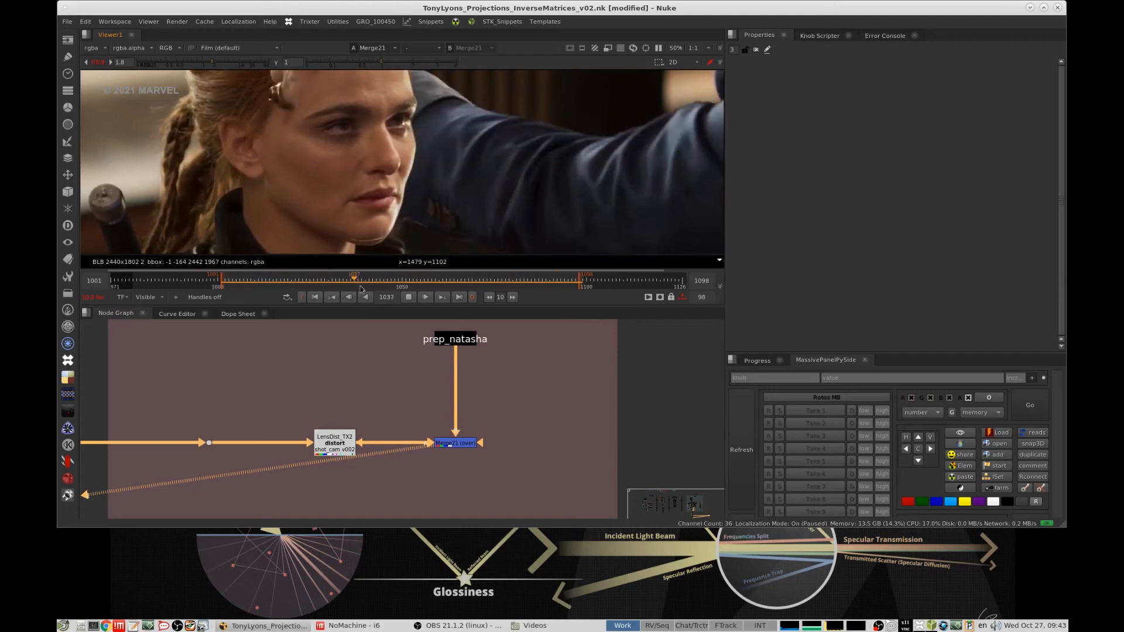
click(409, 297)
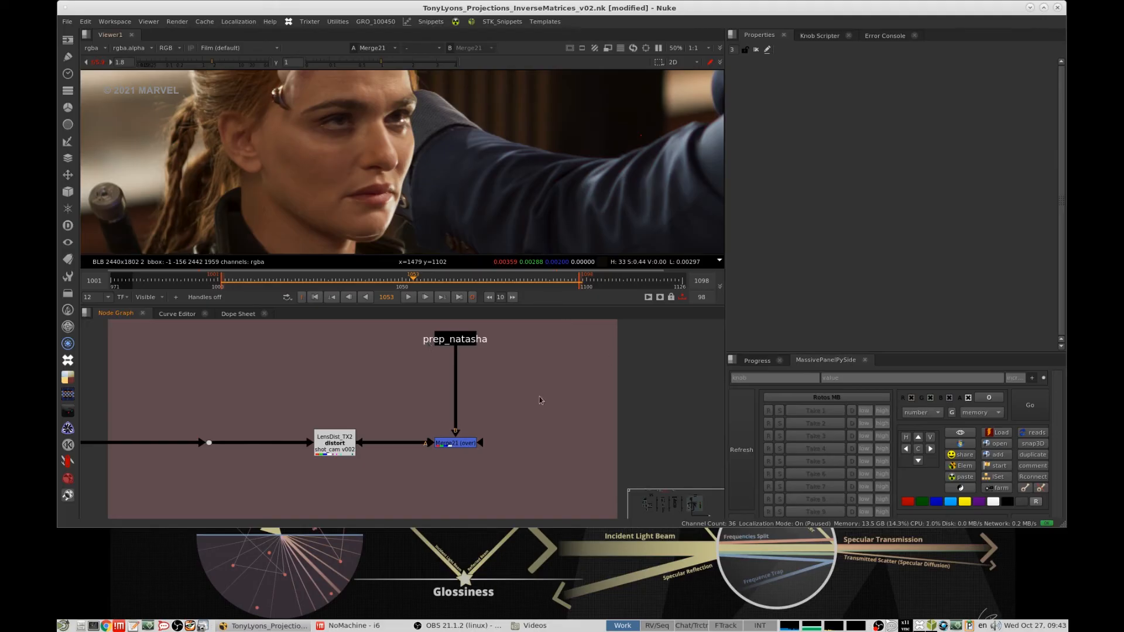
- Open the TransformGeo that matches Melina's head to Natasha's position, and view the full Natasha plate cam render
scroll(515, 388, down, 10)
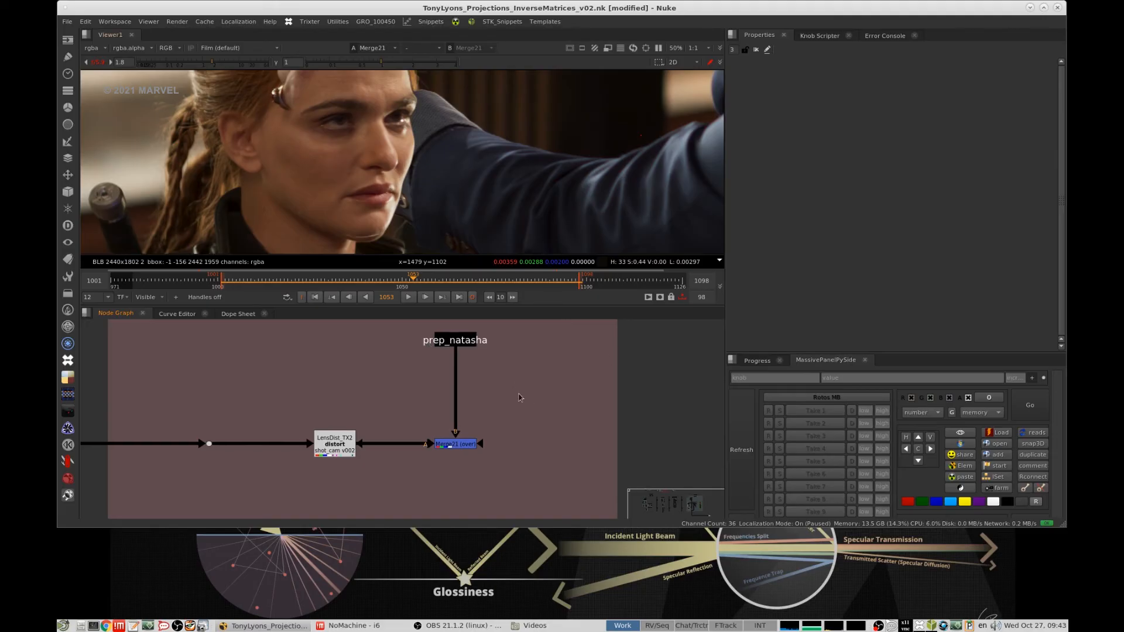
scroll(543, 381, up, 10)
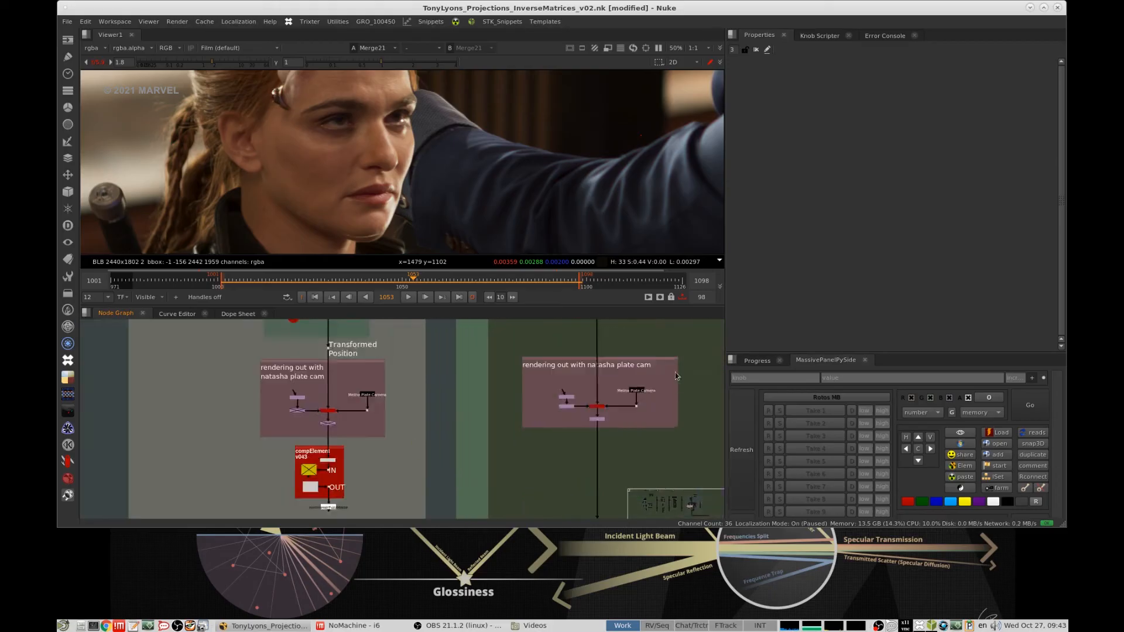
middle_drag(541, 394, 516, 478)
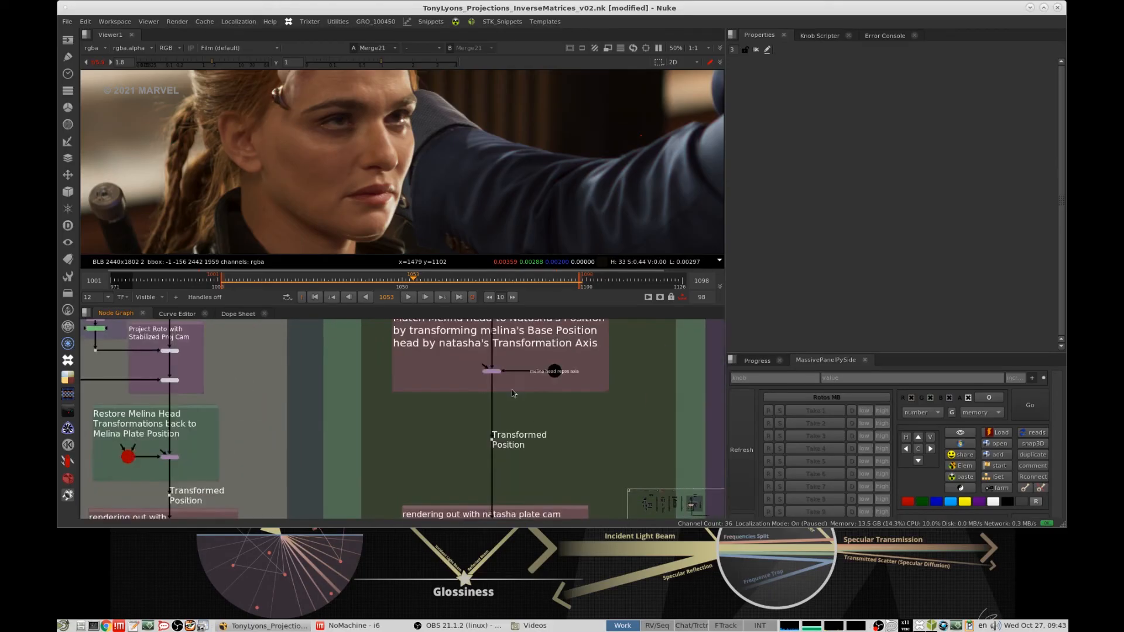
scroll(514, 394, up, 3)
double_click(477, 355)
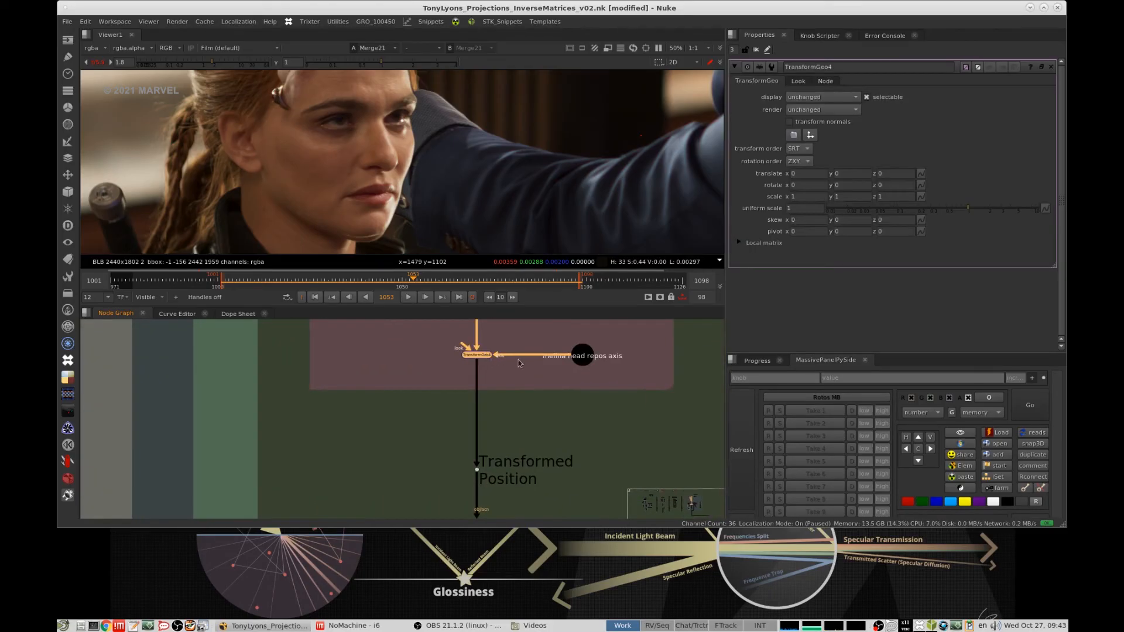
scroll(518, 408, down, 4)
click(485, 462)
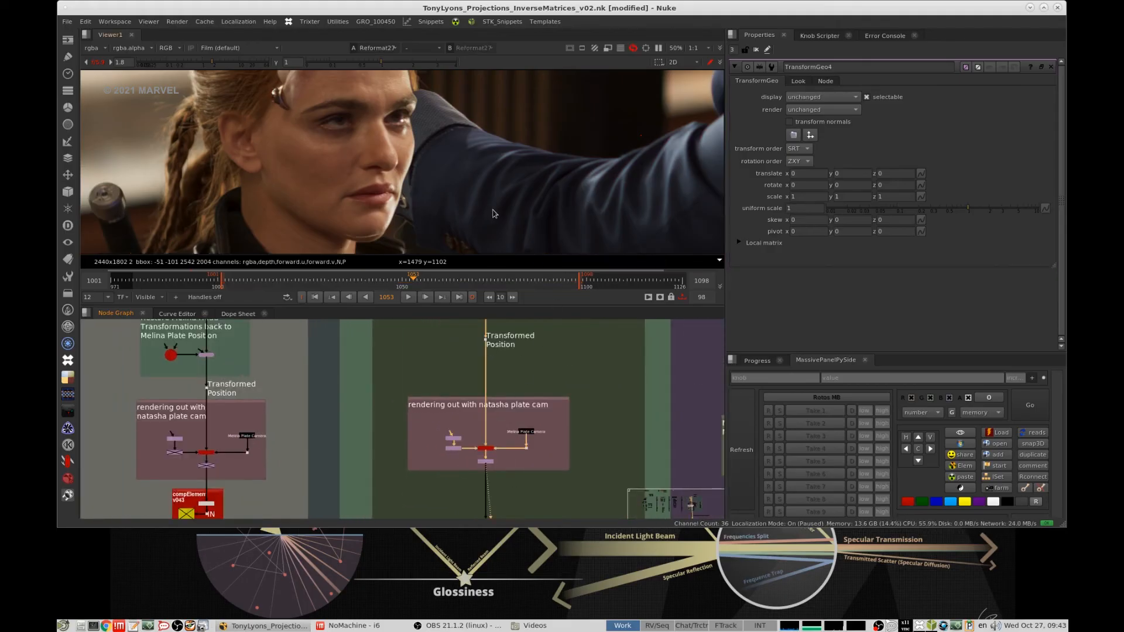
key(1)
key(f)
- Test the head-matching TransformGeo's Y rotation at 1 and at 20
middle_drag(566, 392, 548, 515)
scroll(483, 387, up, 5)
click(462, 409)
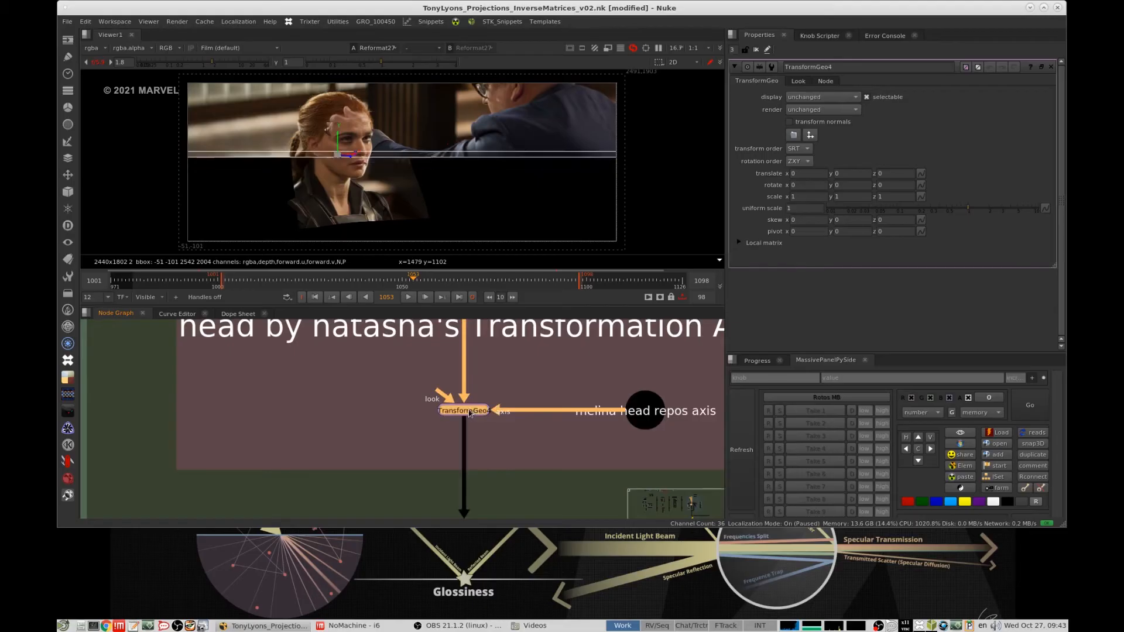
click(839, 185)
text(1)
key(Return)
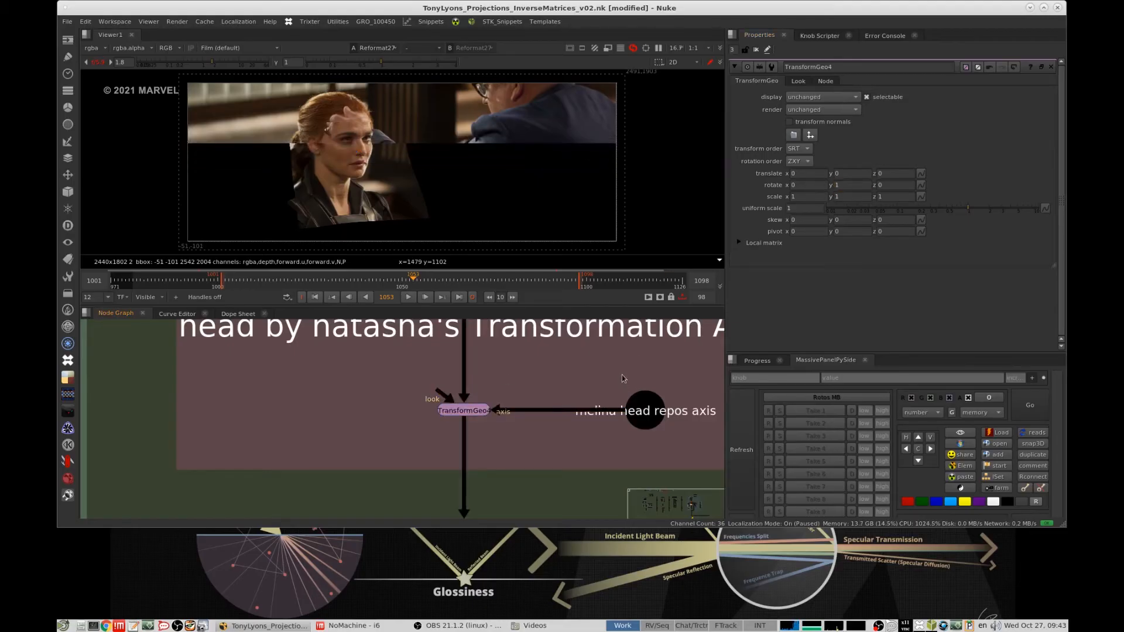
double_click(839, 185)
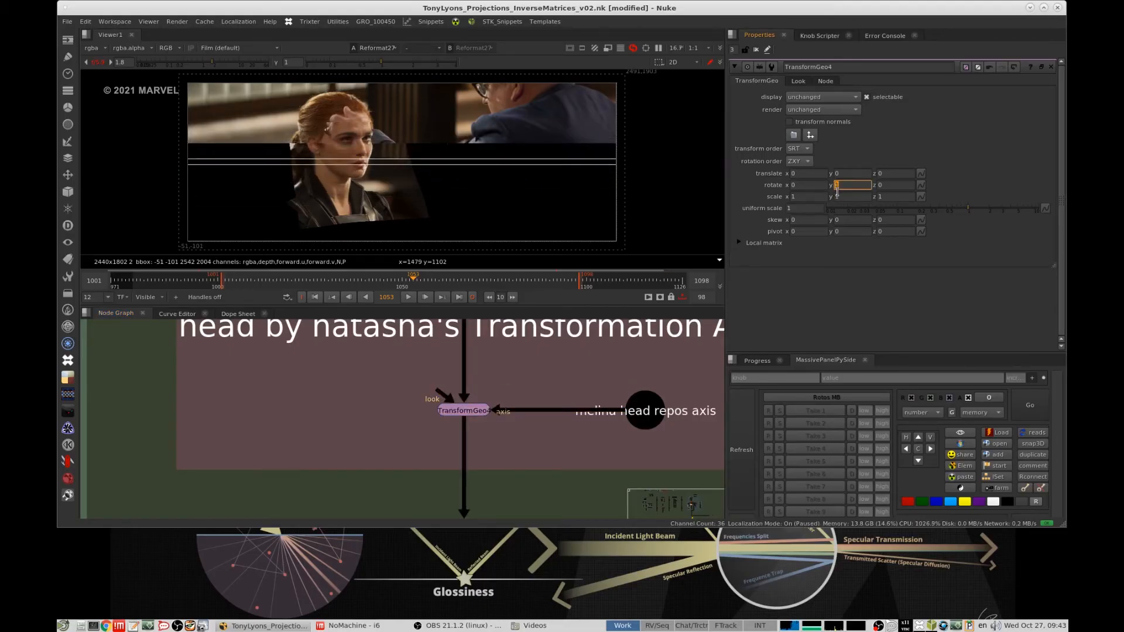
text(20)
key(Return)
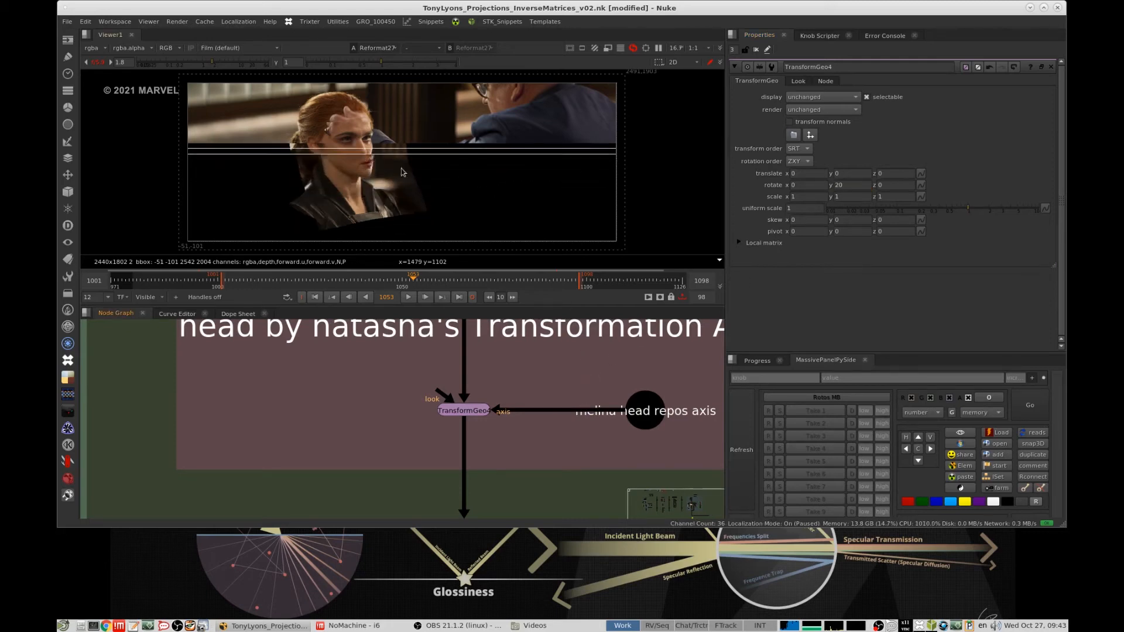
- Increase the head-matching TransformGeo's Y rotation to 40 while viewing the projected face close up
scroll(574, 199, up, 5)
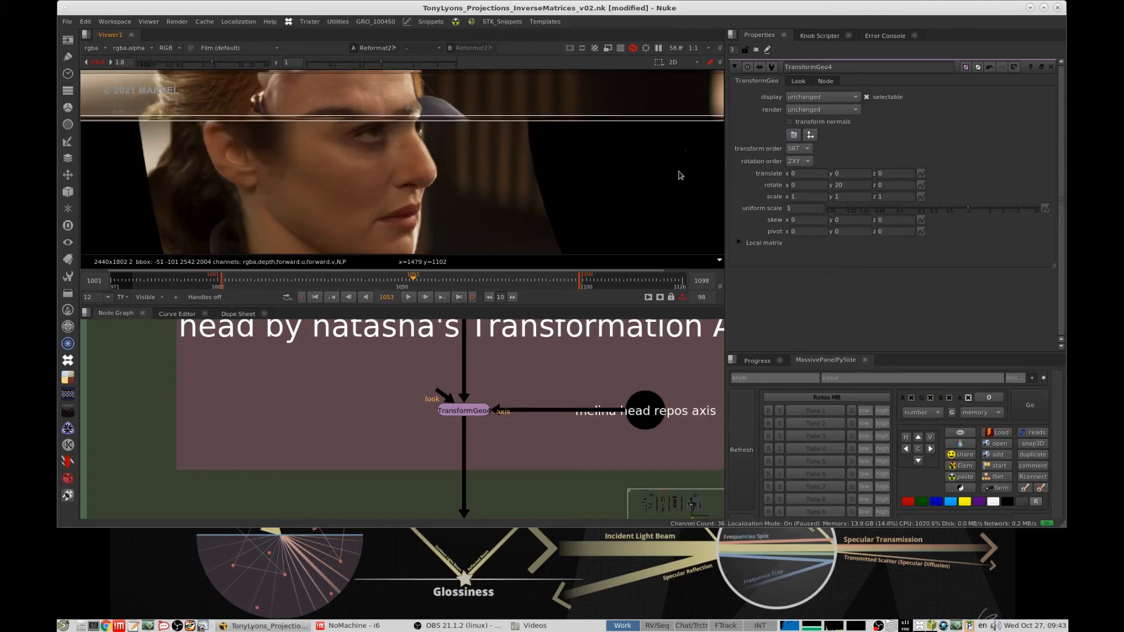
click(865, 188)
key(Up)
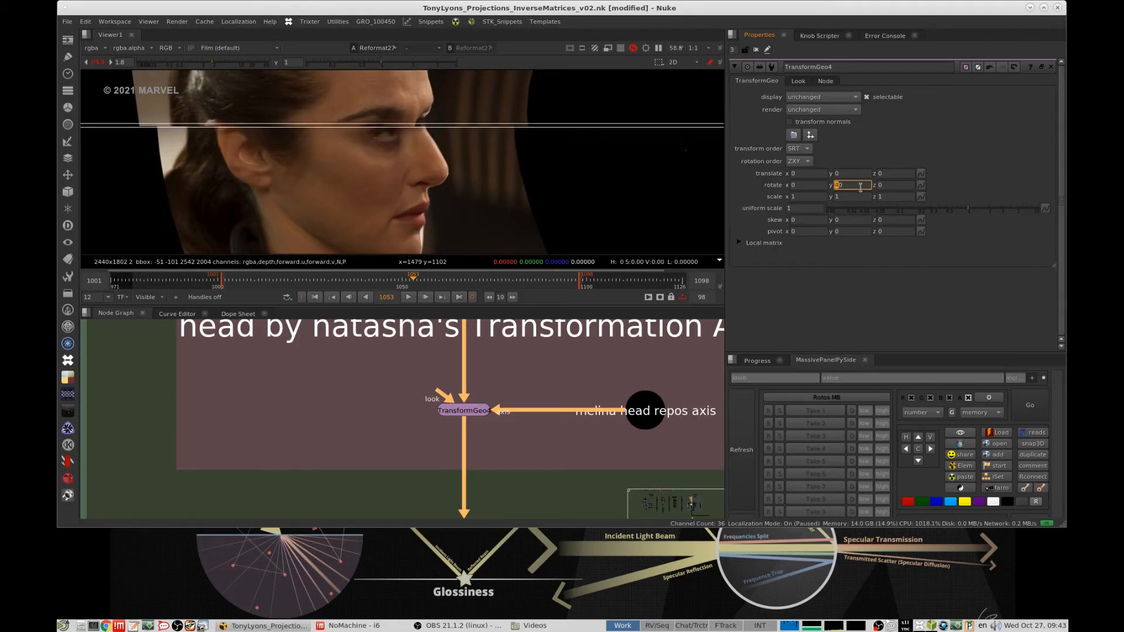
key(Up)
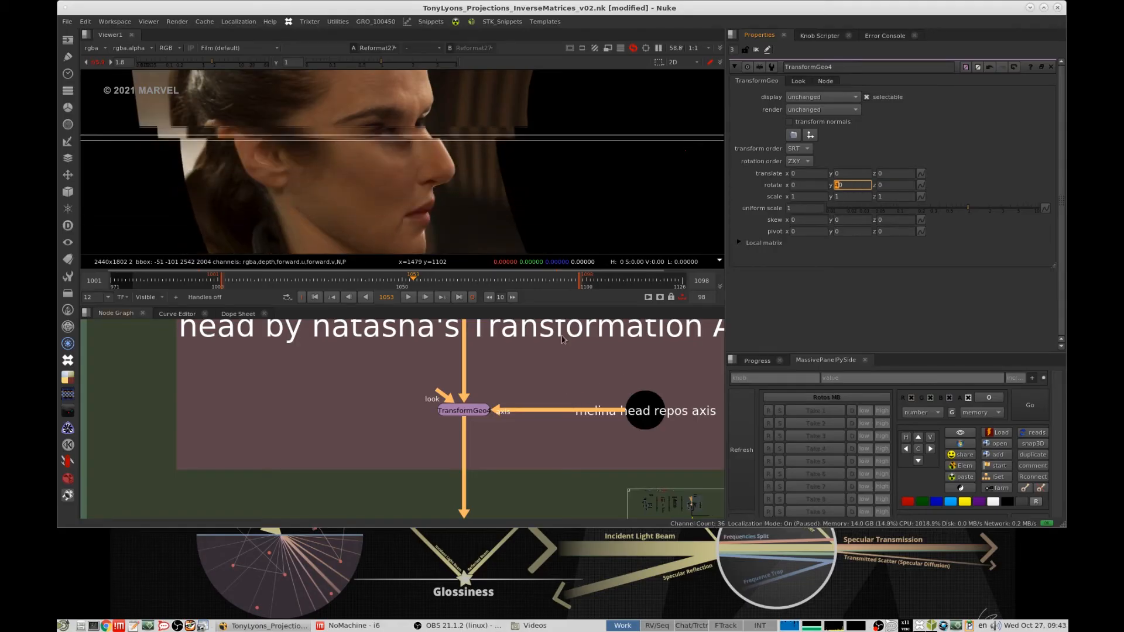
- Examine the rotated head's nose profile, and trace the node graph between the plate preparation and the Melina Plate Camera render
scroll(521, 148, up, 4)
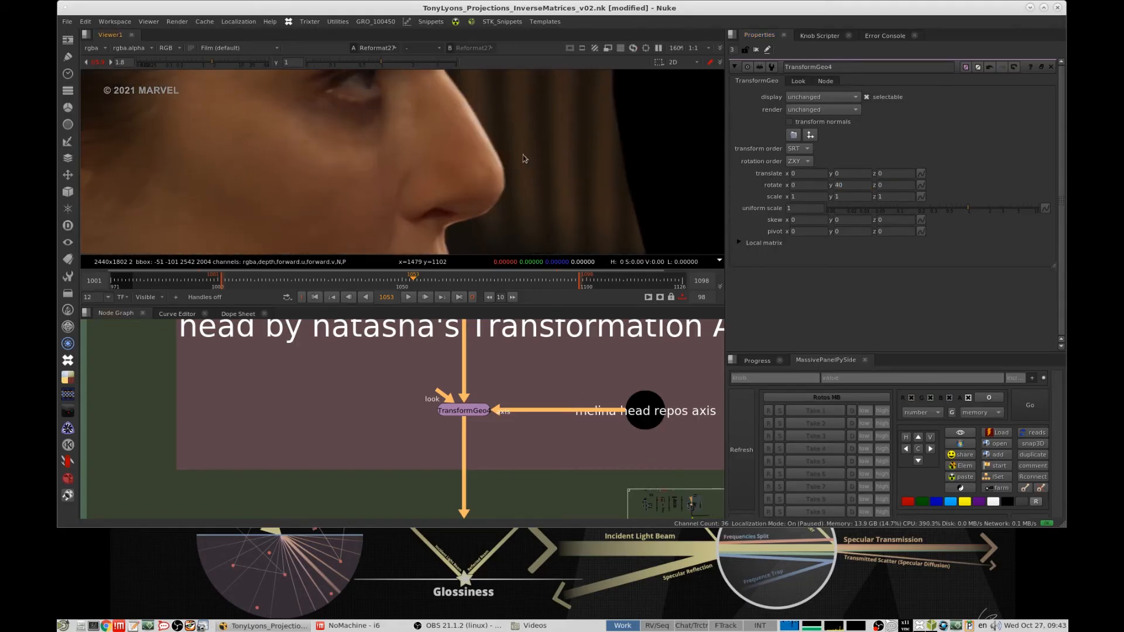
scroll(495, 168, down, 3)
scroll(489, 445, down, 5)
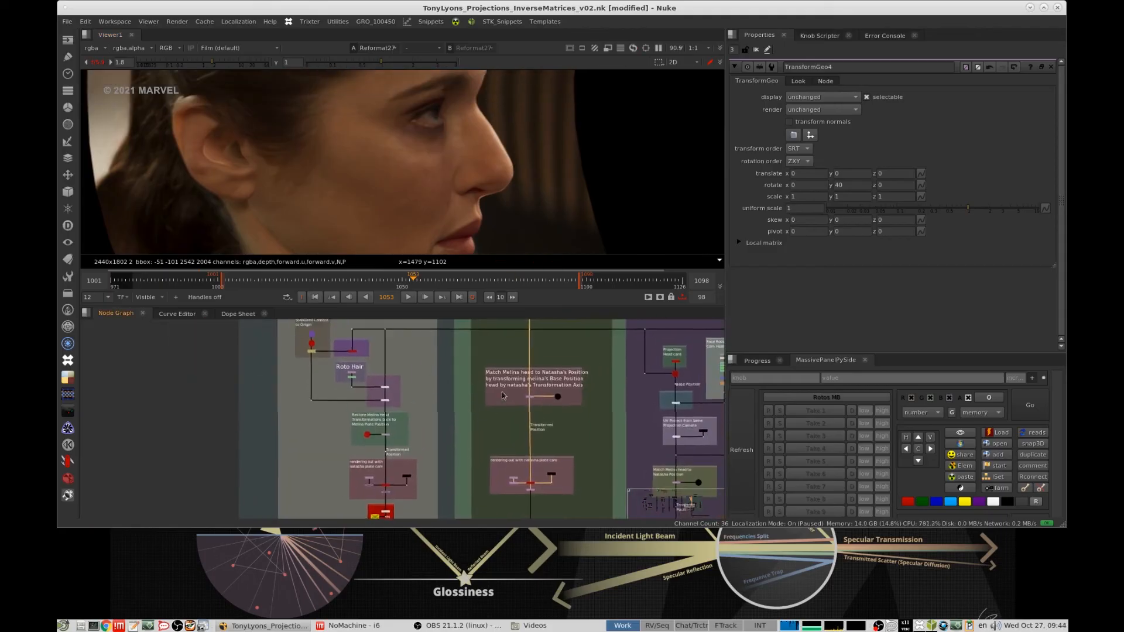
middle_drag(489, 466, 475, 518)
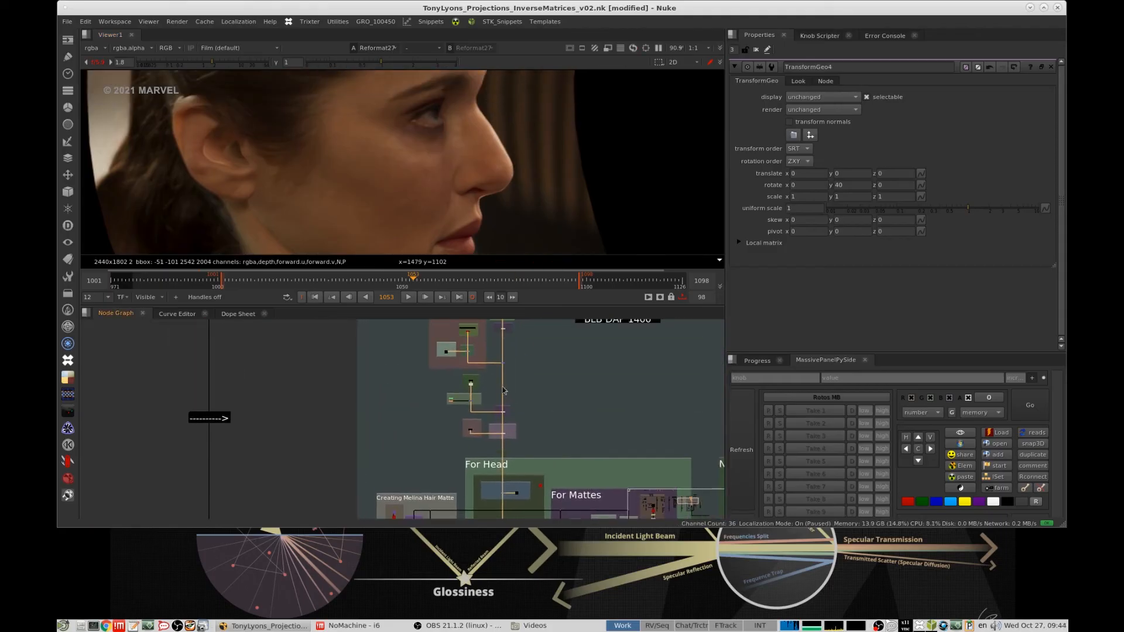
middle_drag(514, 423, 539, 381)
scroll(548, 379, up, 5)
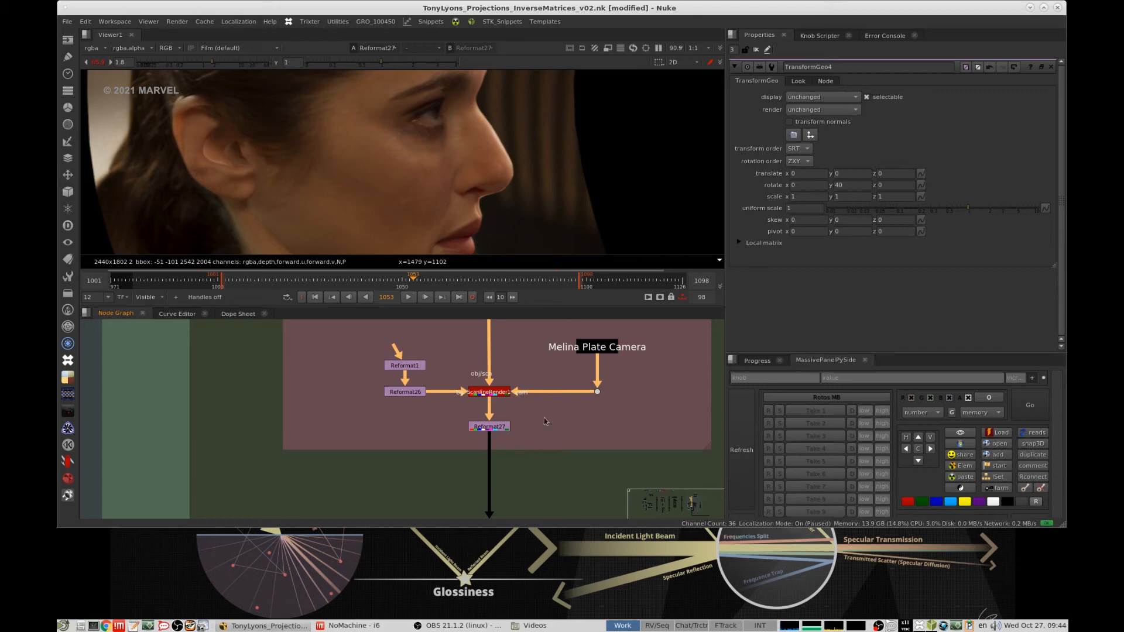
- Reset the head-matching TransformGeo's Y rotation to 0 and fit the full Melina render in the viewer
click(487, 428)
scroll(570, 388, down, 5)
middle_drag(568, 340, 549, 427)
scroll(553, 384, up, 4)
middle_drag(553, 363, 556, 439)
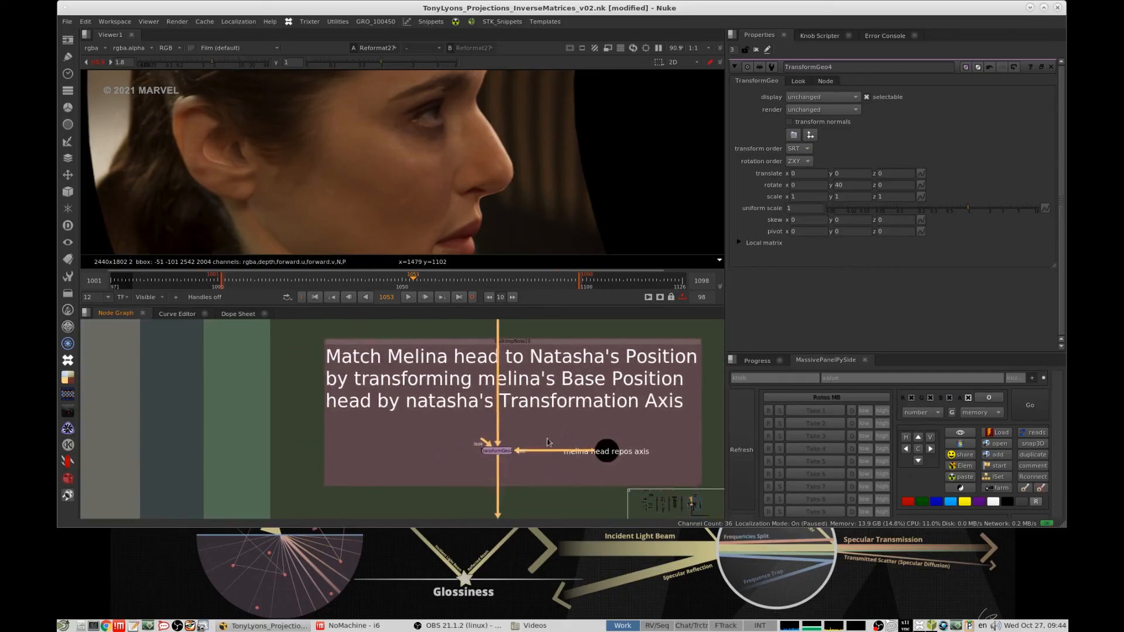
scroll(566, 411, down, 1)
scroll(563, 411, up, 1)
drag(848, 185, 807, 187)
text(0)
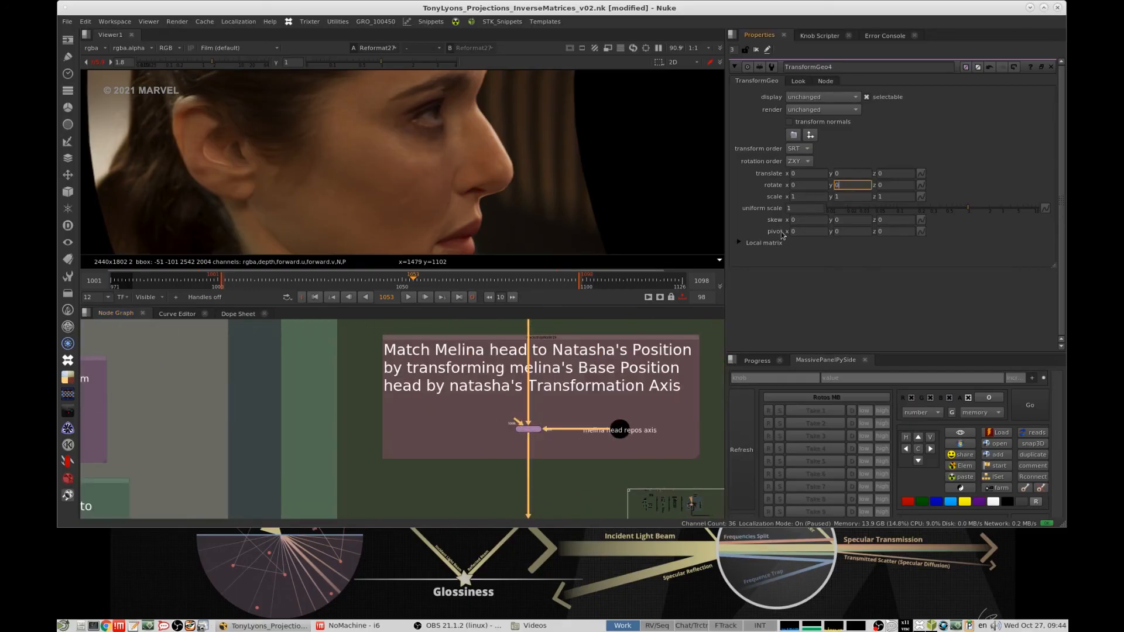
key(Return)
scroll(604, 392, down, 4)
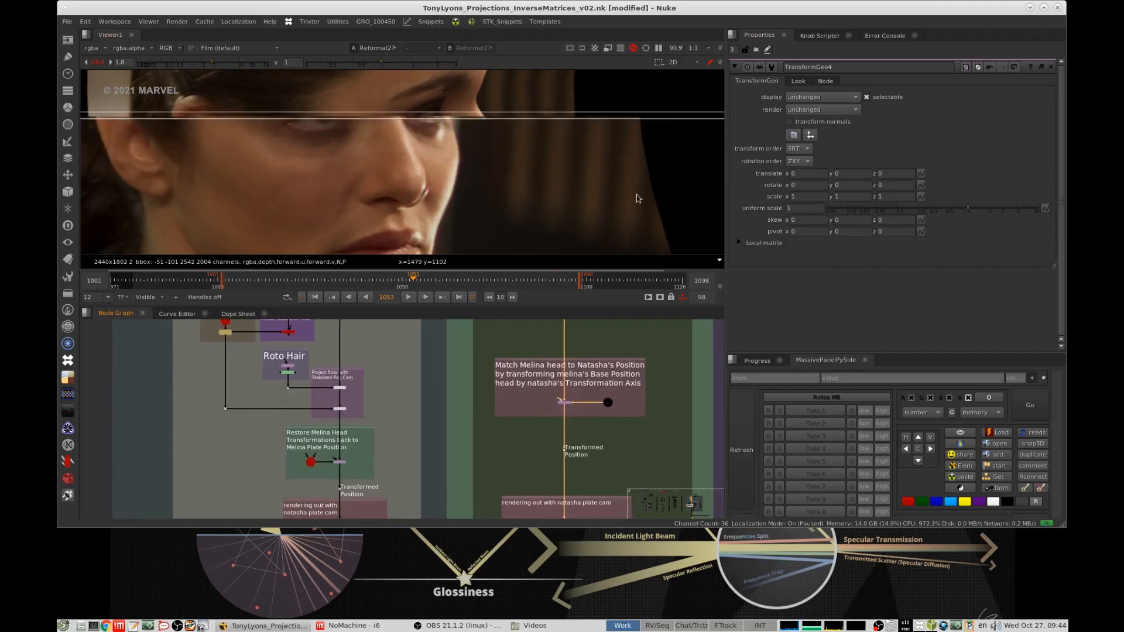
key(f)
- Find the "Melina Face Over Natasha Plate" section at the end of the node graph and view its final merge
middle_drag(573, 427, 518, 367)
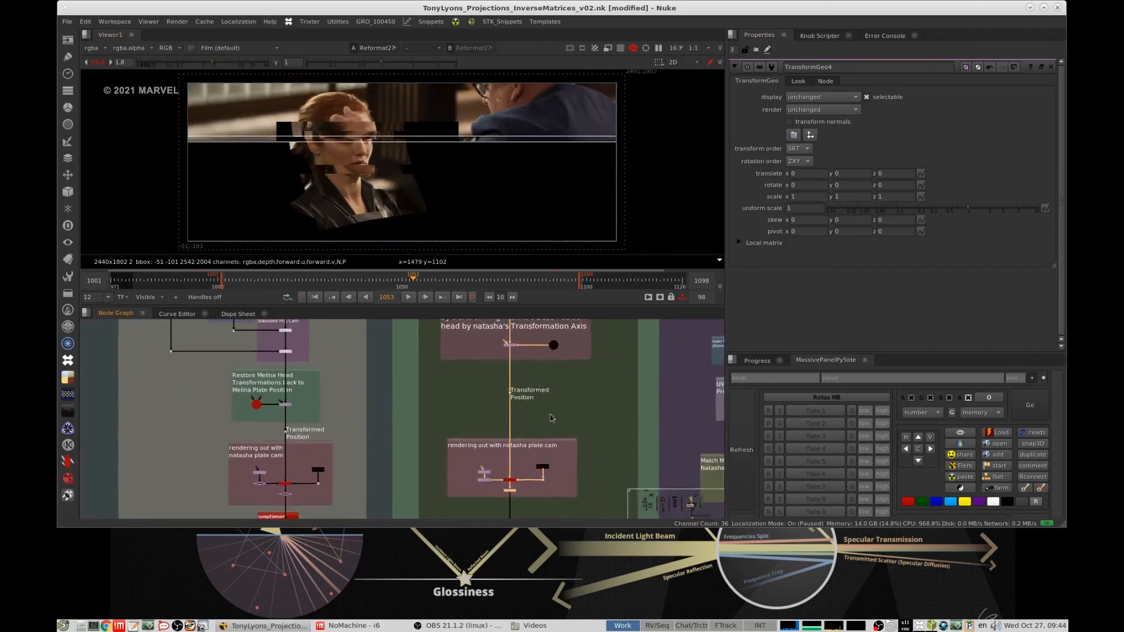
scroll(609, 432, down, 3)
middle_drag(609, 432, 431, 380)
middle_drag(523, 388, 533, 387)
scroll(574, 392, down, 3)
middle_drag(597, 404, 510, 392)
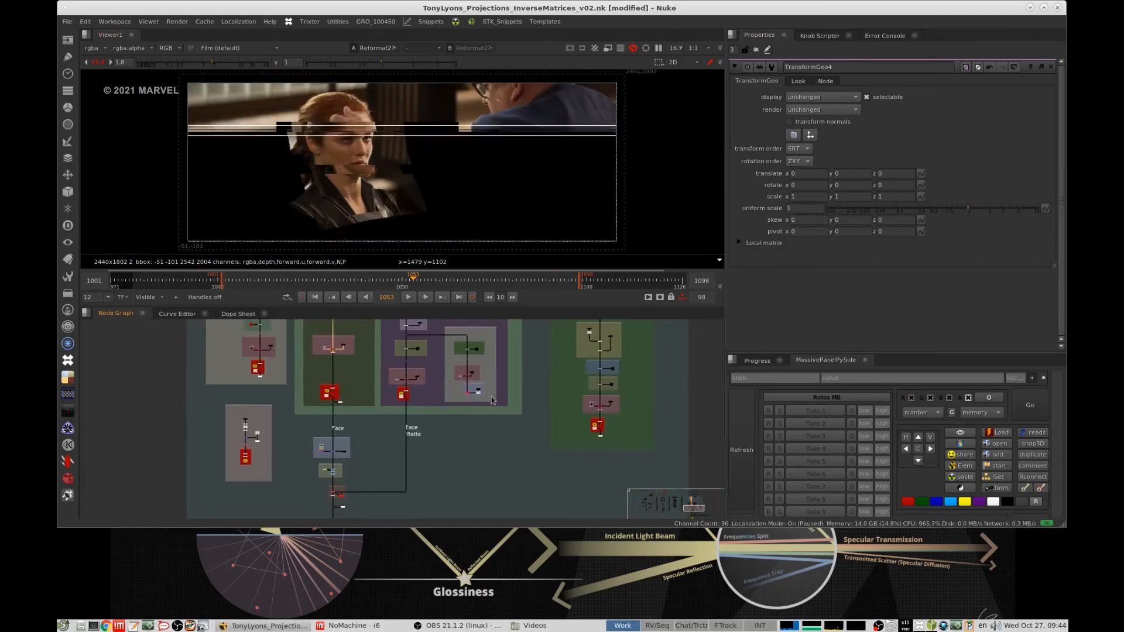
middle_drag(585, 463, 425, 376)
middle_drag(535, 448, 446, 336)
scroll(514, 410, down, 3)
scroll(538, 421, up, 3)
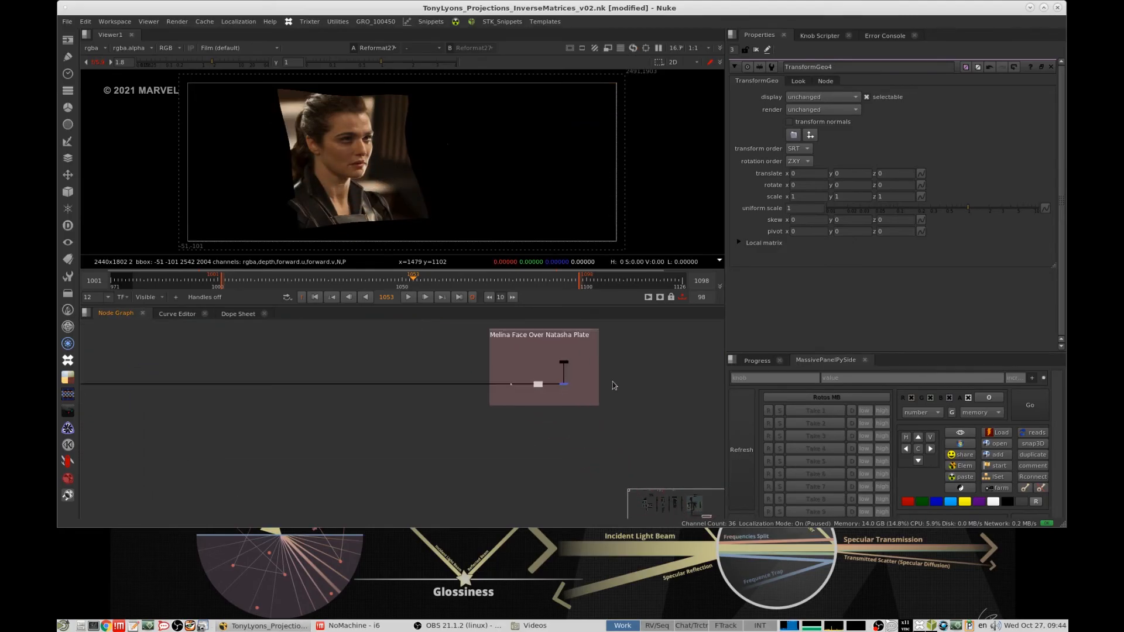
scroll(589, 378, up, 2)
middle_drag(588, 378, 593, 405)
key(1)
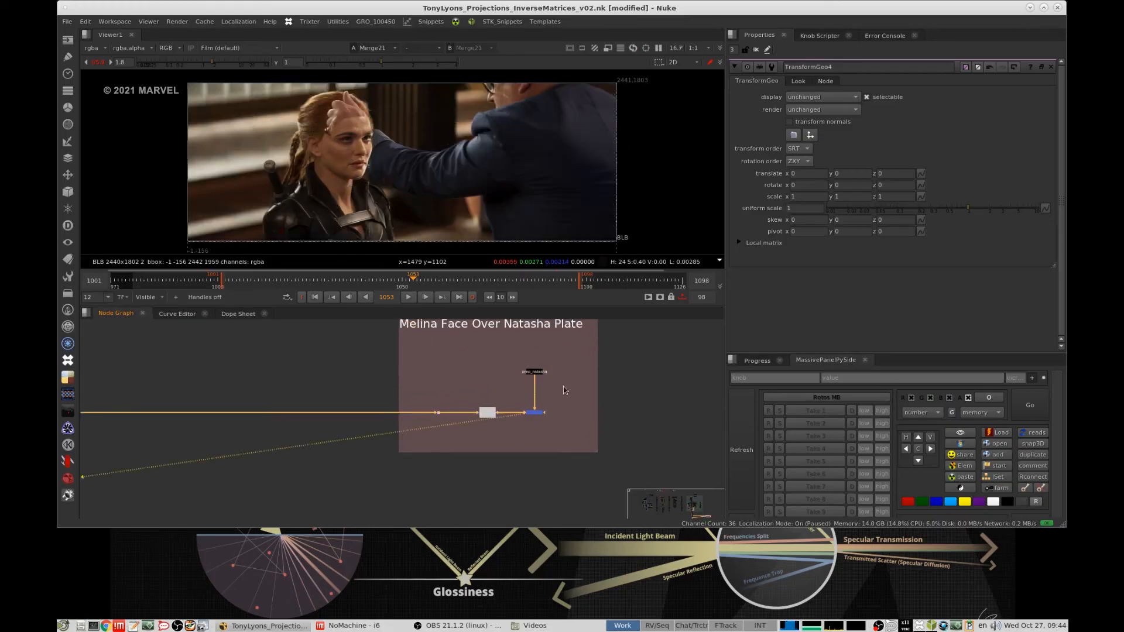
- Toggle the final merge off and on to compare the Natasha plate with and without Melina's face
click(534, 413)
key(d)
key(d)
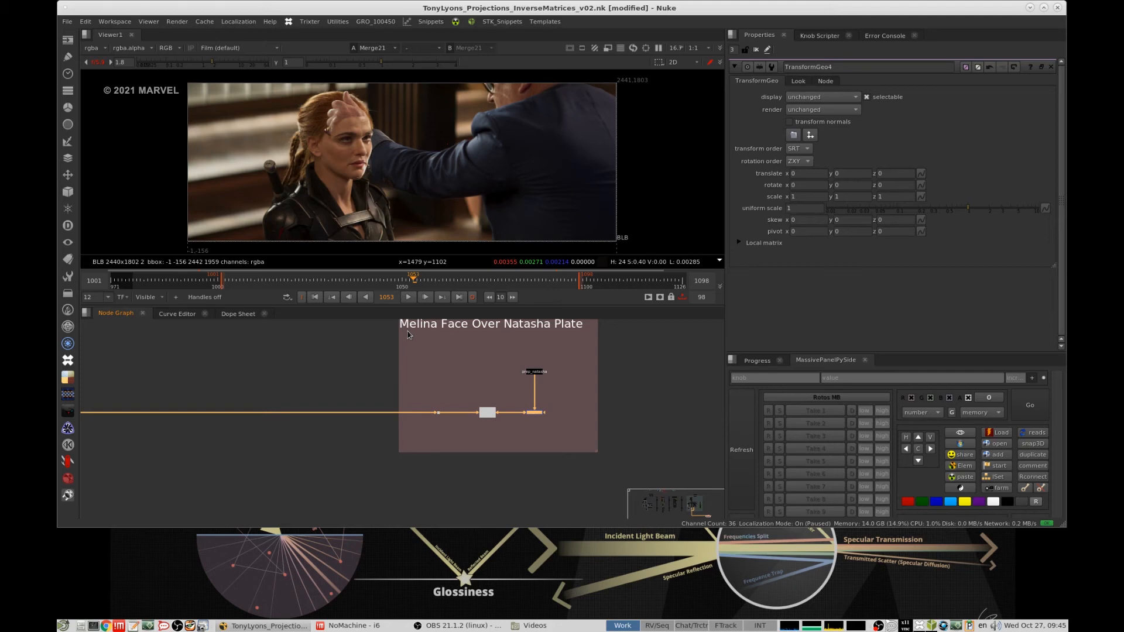
click(512, 405)
click(489, 414)
middle_drag(492, 423, 486, 453)
click(504, 403)
mouse_move(486, 452)
alt+middle_down()
mouse_move(513, 424)
mouse_move(489, 425)
mouse_move(496, 406)
mouse_move(469, 435)
mouse_move(482, 439)
alt+middle_up()
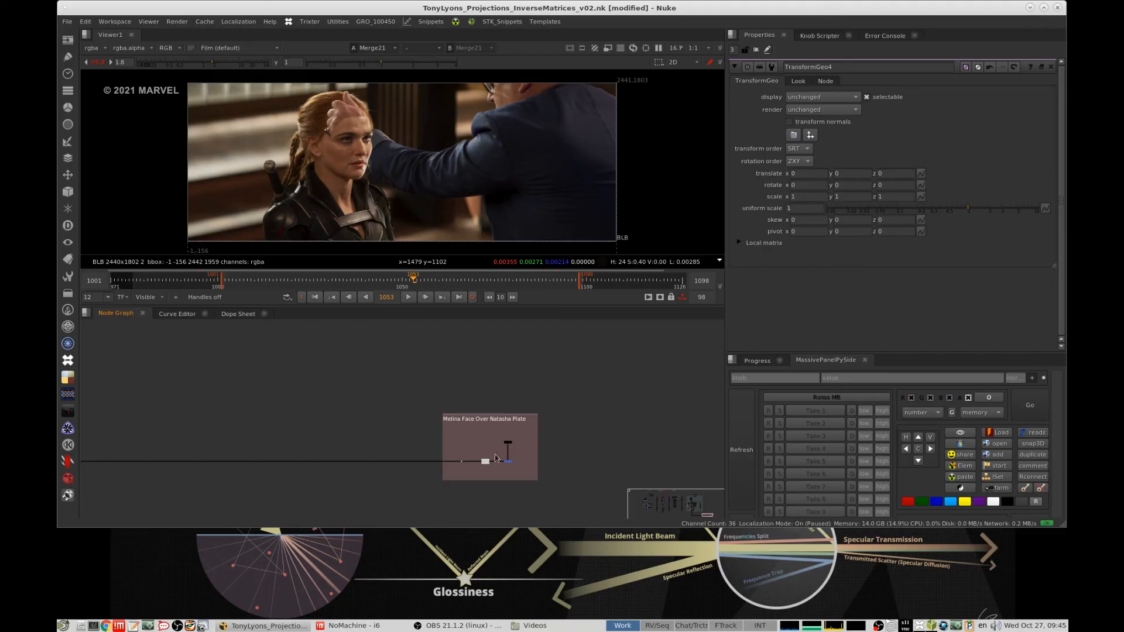
scroll(497, 472, up, 5)
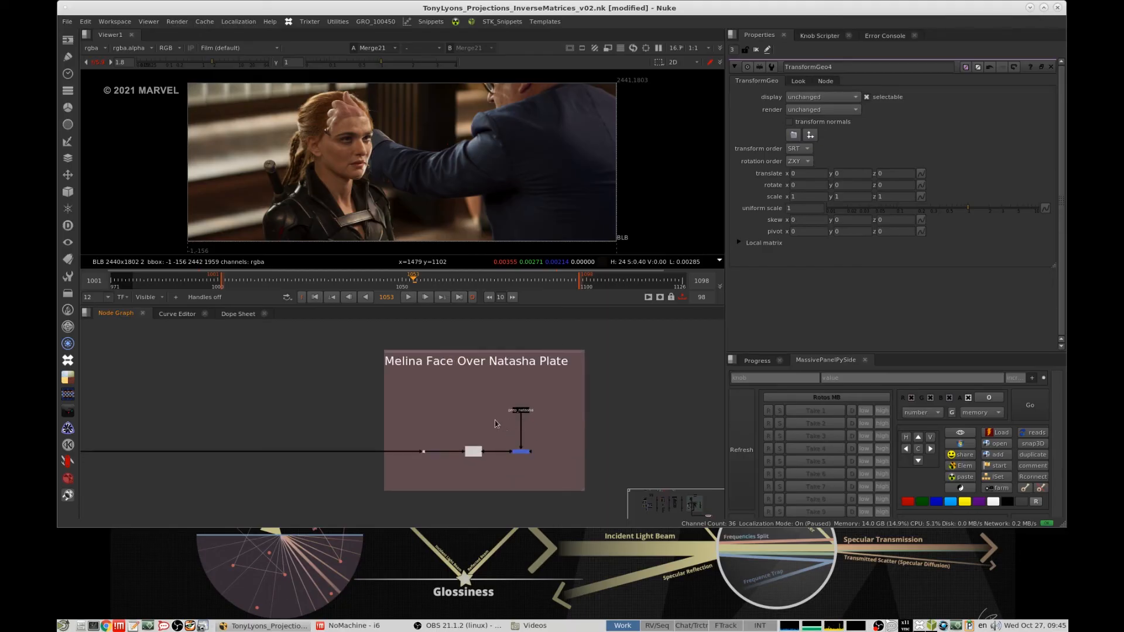
scroll(463, 407, down, 4)
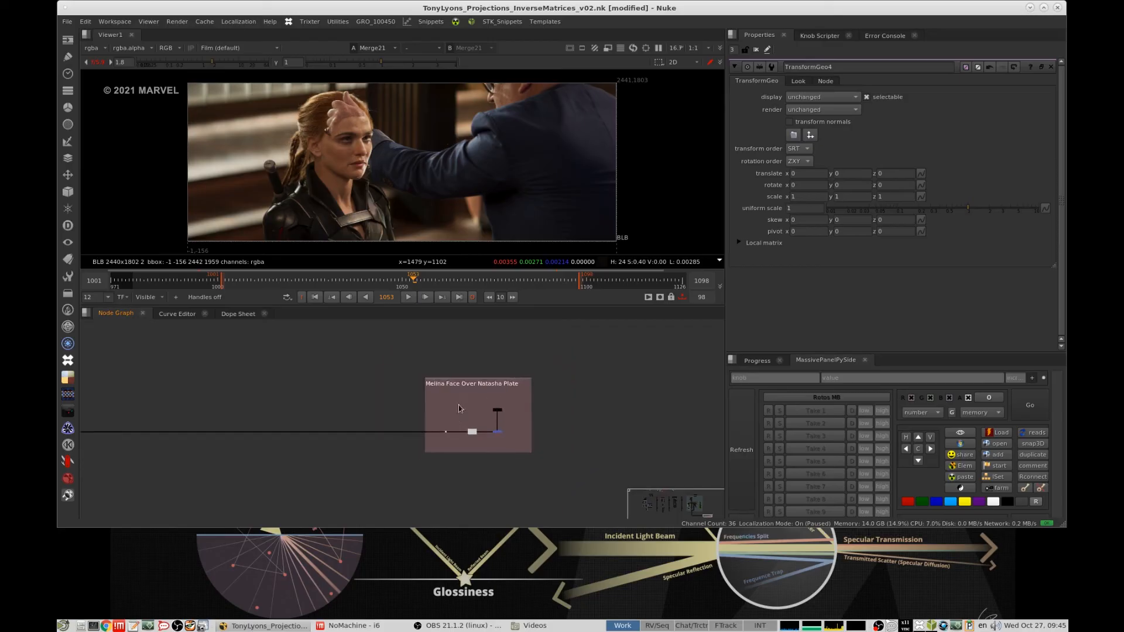
- Survey the whole node graph, including the Melina reprojection branch with its File Out group
middle_drag(458, 405, 508, 441)
scroll(416, 399, down, 6)
middle_drag(357, 408, 484, 443)
middle_drag(350, 410, 497, 443)
middle_drag(387, 402, 532, 497)
scroll(486, 483, down, 3)
middle_drag(386, 442, 528, 429)
scroll(481, 433, down, 4)
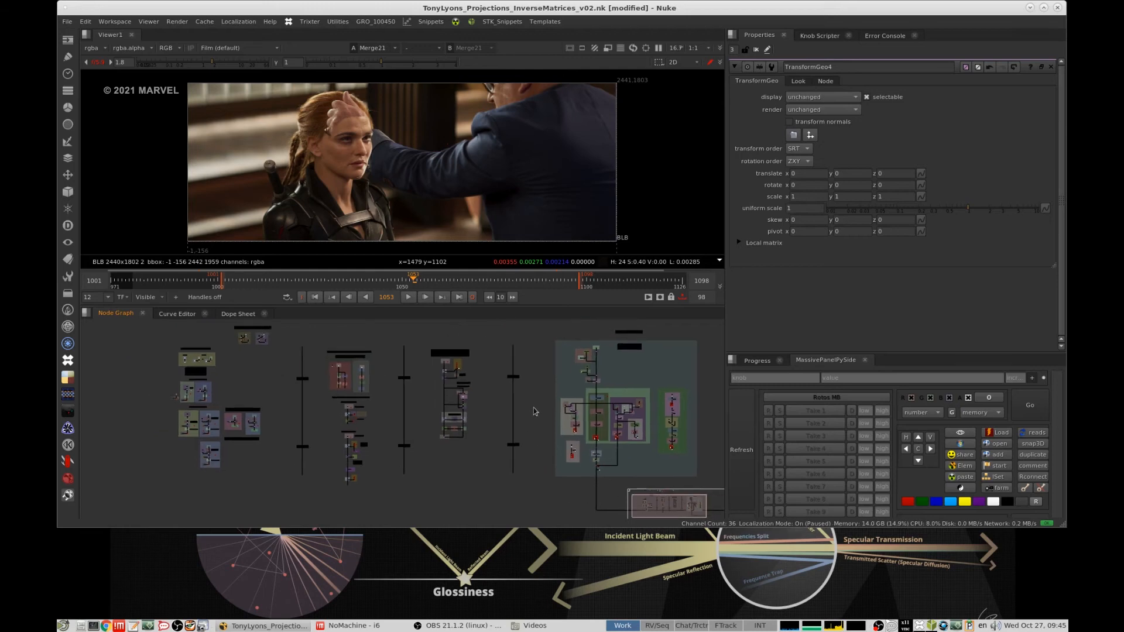
scroll(537, 404, up, 6)
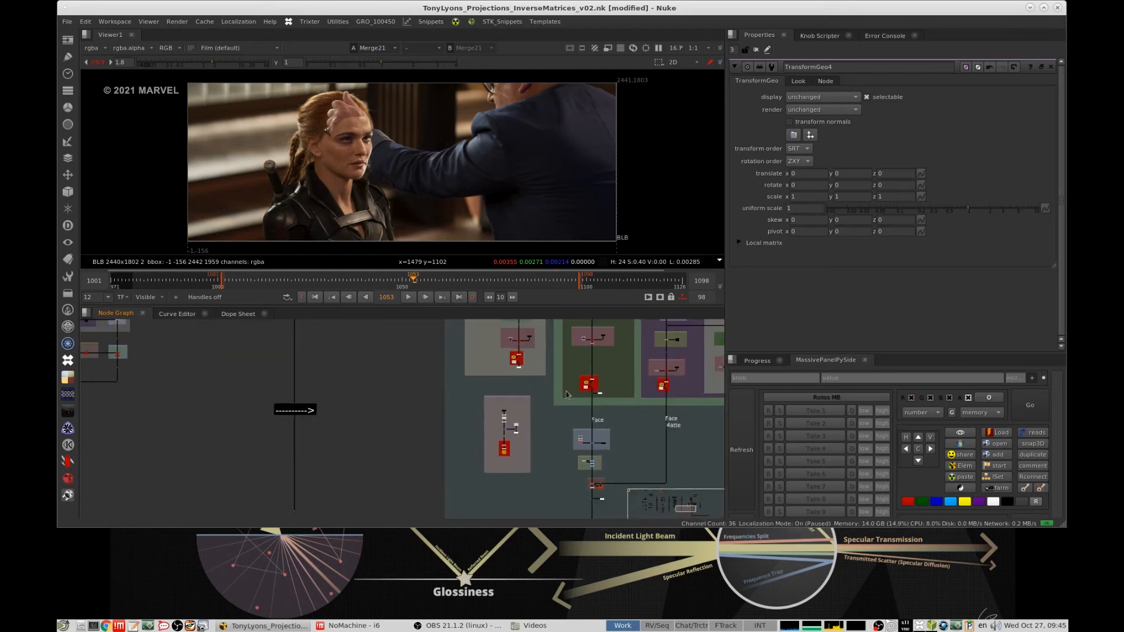
scroll(529, 446, up, 9)
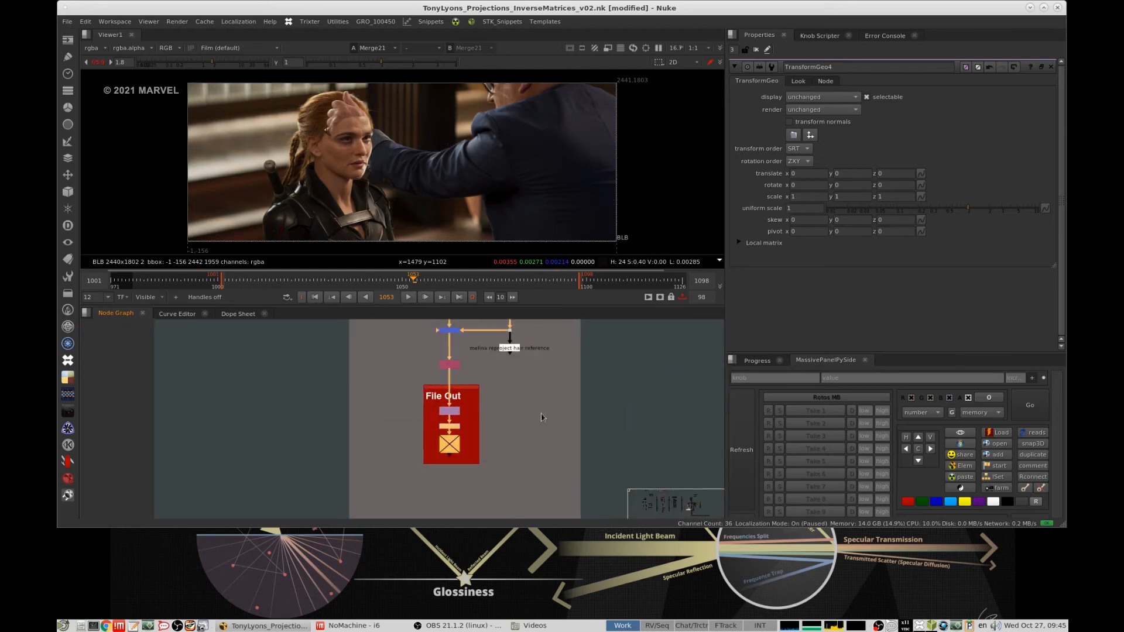
scroll(492, 430, down, 6)
scroll(478, 436, down, 7)
middle_drag(396, 454, 451, 459)
scroll(499, 432, down, 5)
- Open the Matrix4x4_Inverse4 node under "A few tools for Inversing a Matrix" and show it in the viewer
scroll(305, 405, up, 6)
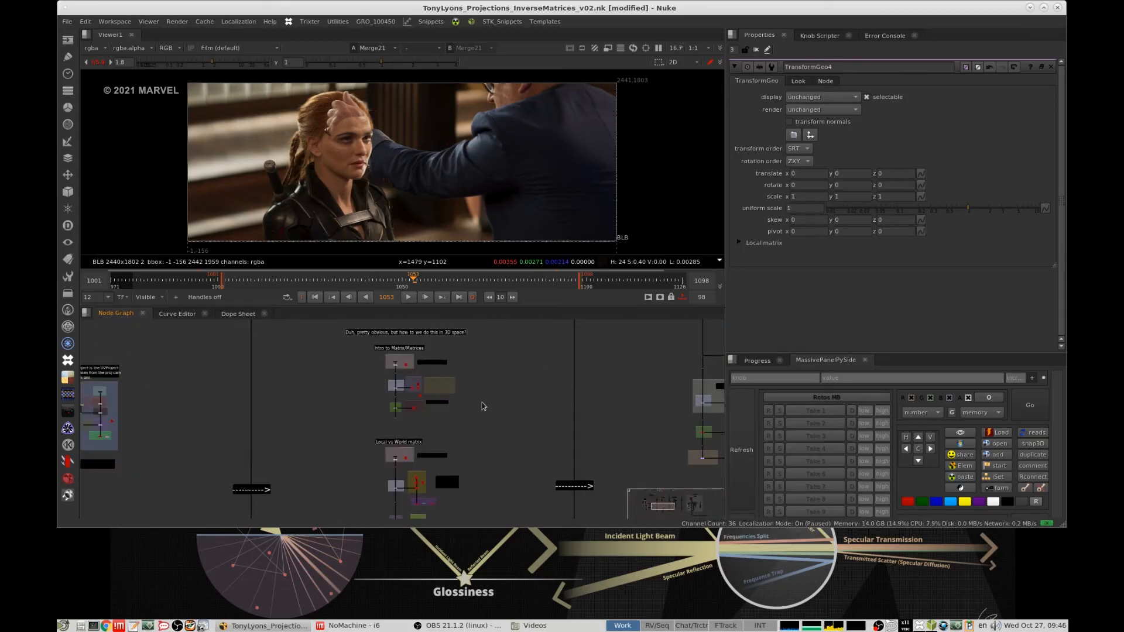
middle_drag(489, 401, 568, 327)
alt+middle_drag(456, 417, 528, 387)
alt+middle_drag(452, 455, 487, 426)
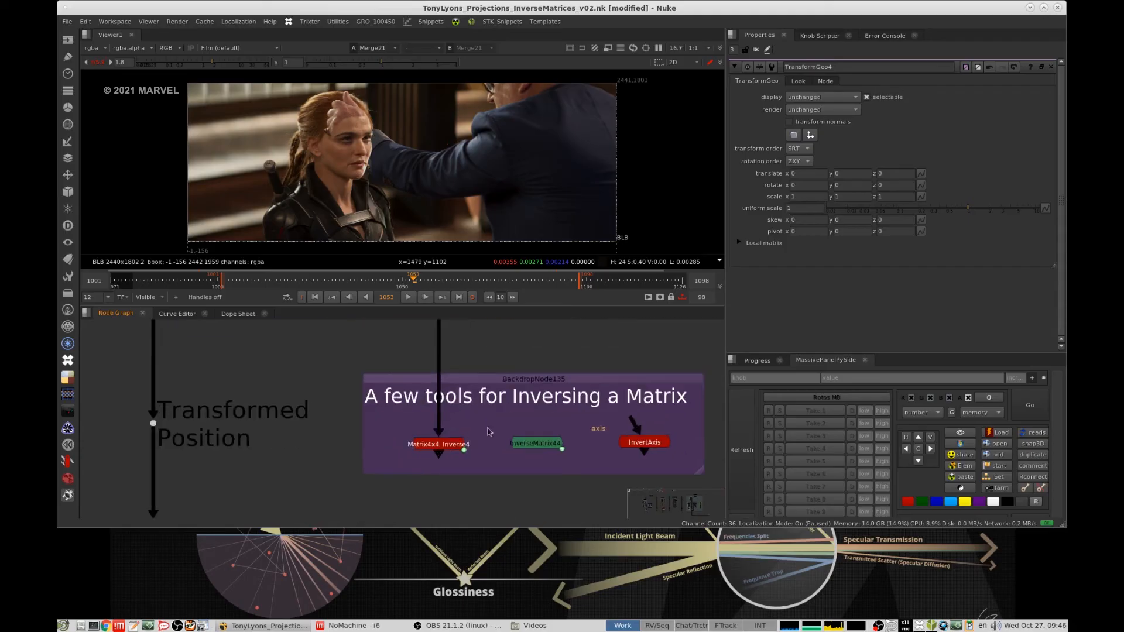
click(441, 449)
double_click(440, 449)
scroll(486, 428, down, 2)
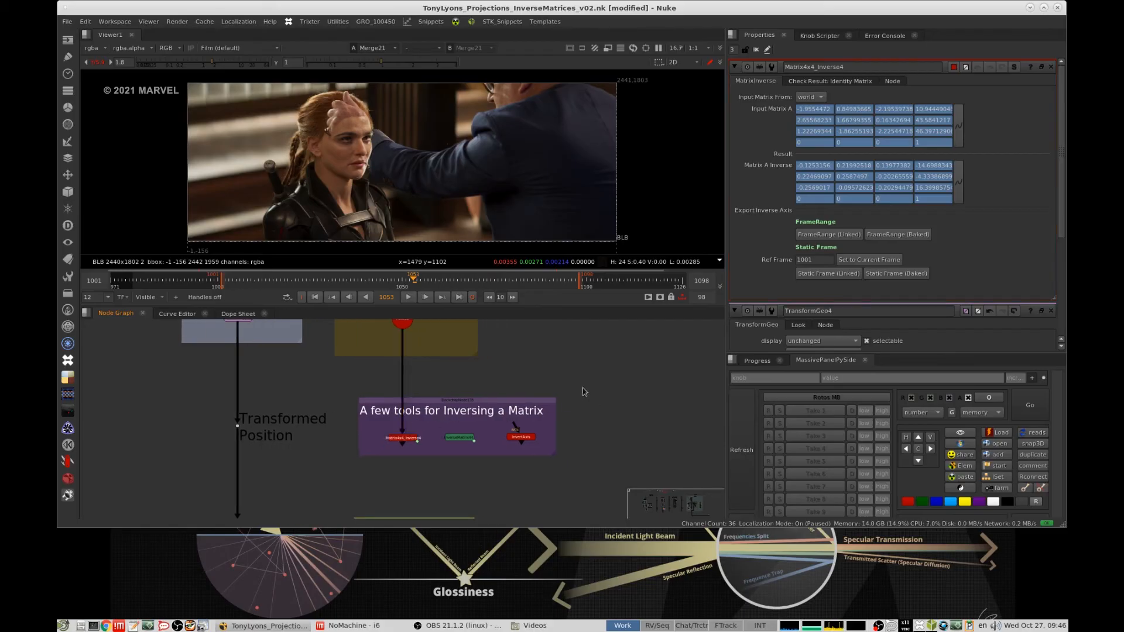
scroll(595, 398, down, 5)
middle_drag(504, 413, 470, 425)
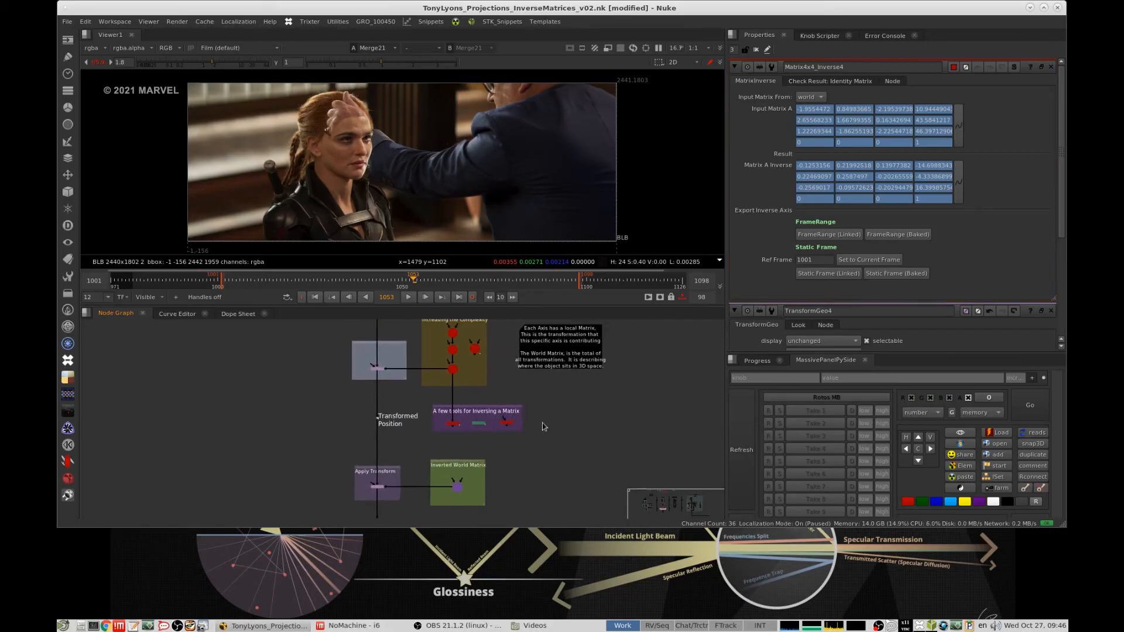
scroll(497, 421, up, 5)
click(478, 390)
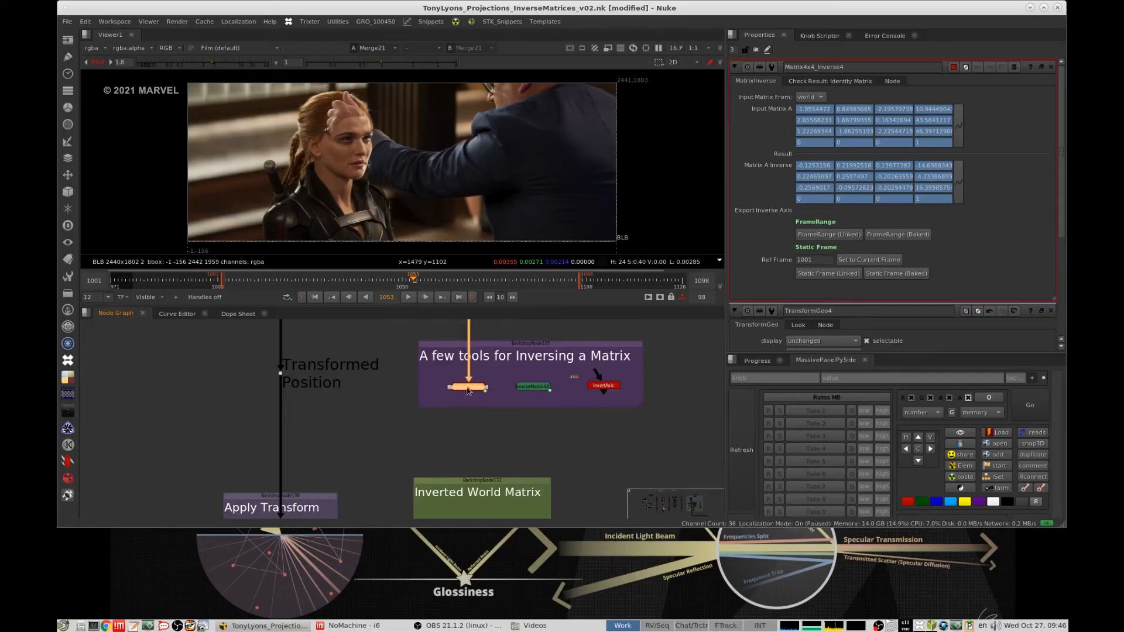
key(1)
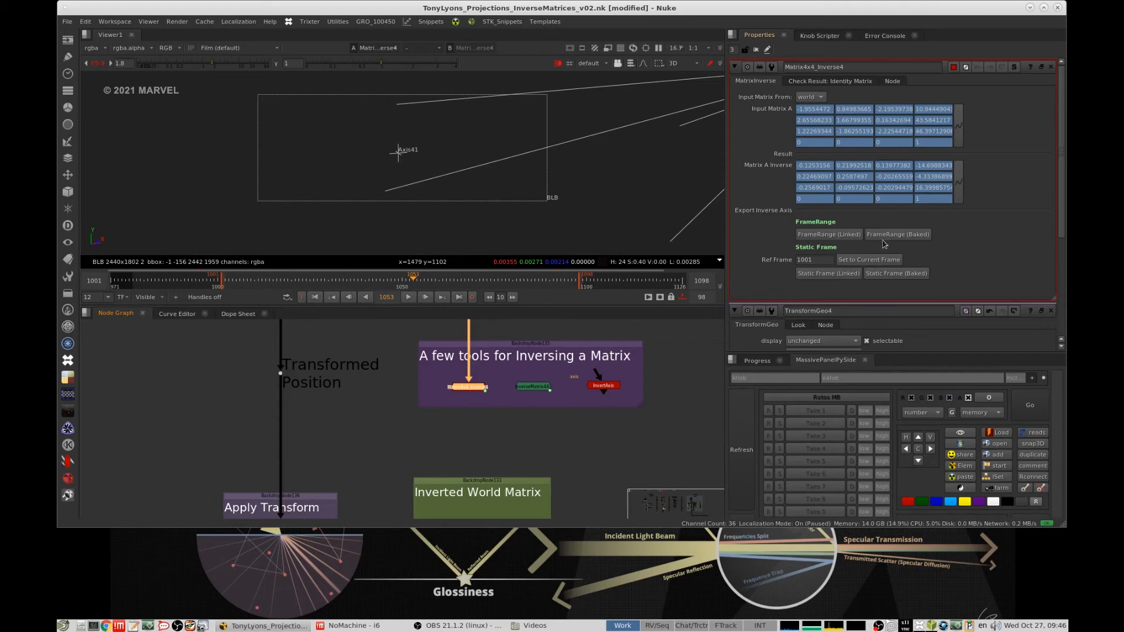
- Export the inverse matrix as a baked axis over the frame range, accepting the proposed range
click(900, 236)
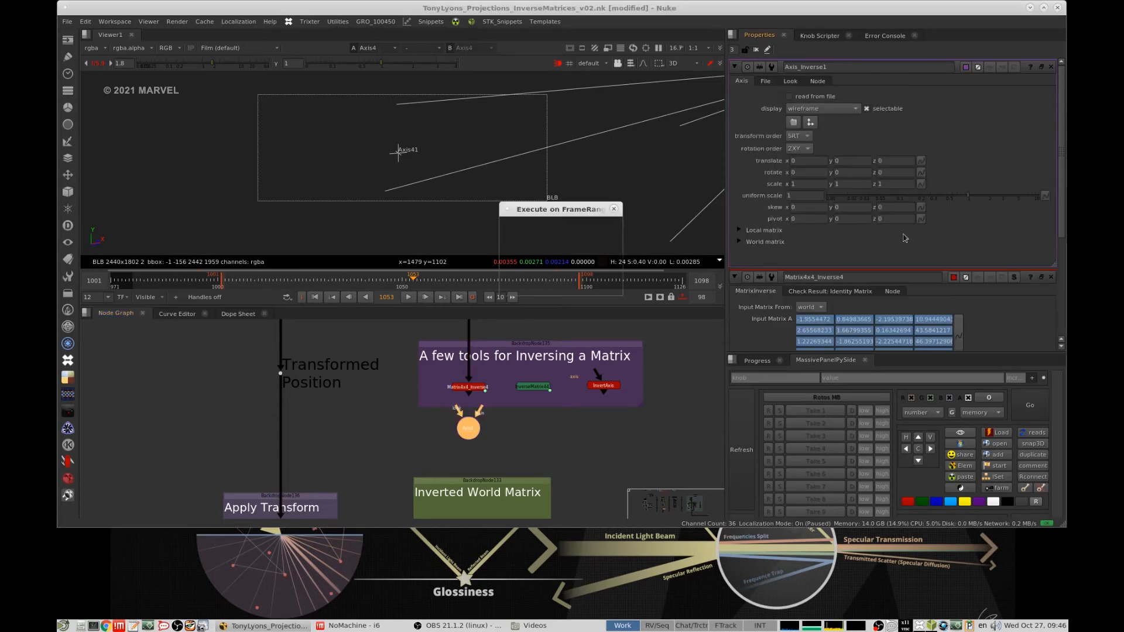
click(550, 284)
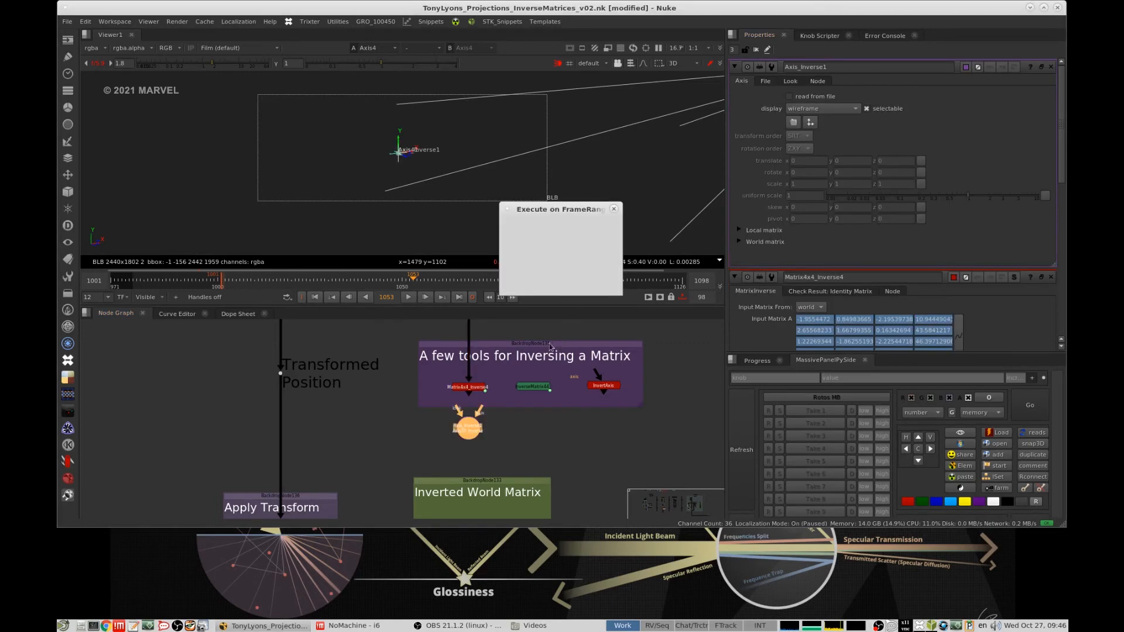
drag(403, 426, 409, 427)
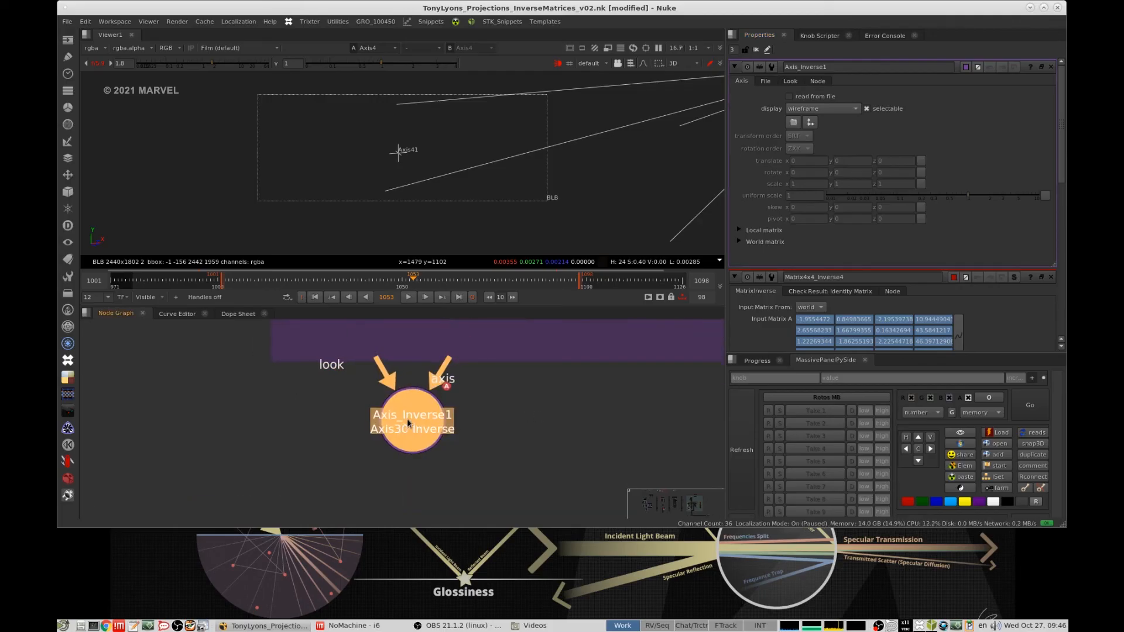
middle_drag(445, 405, 528, 394)
scroll(527, 394, down, 2)
- Expand the local matrix and world matrix of the exported inverse axis to inspect their values
click(755, 232)
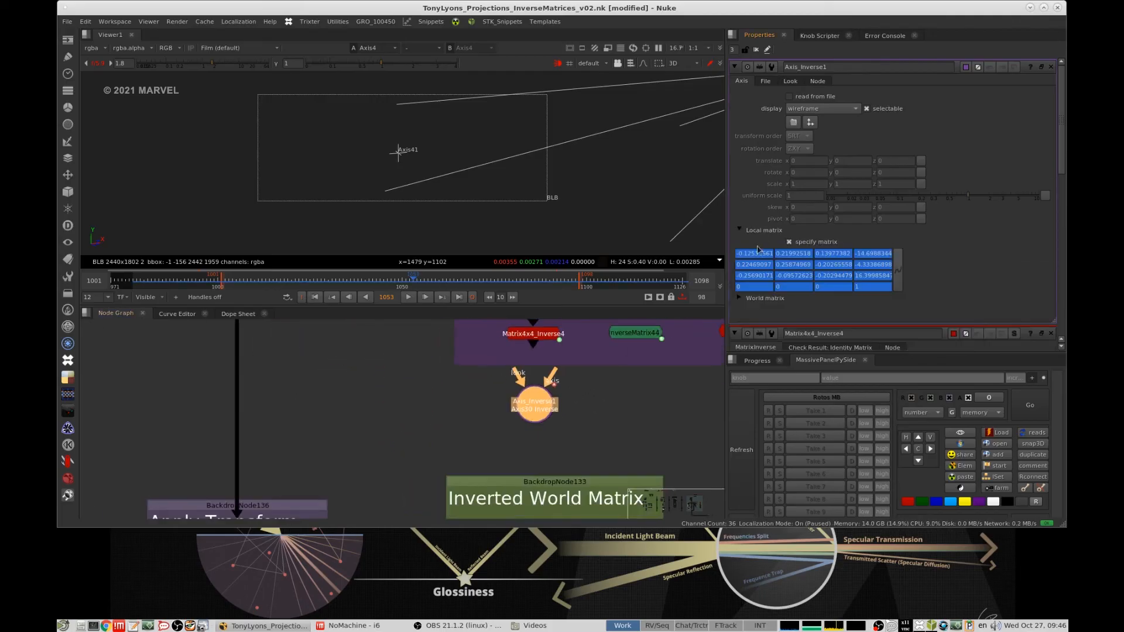
click(755, 302)
scroll(533, 504, down, 2)
scroll(536, 396, up, 4)
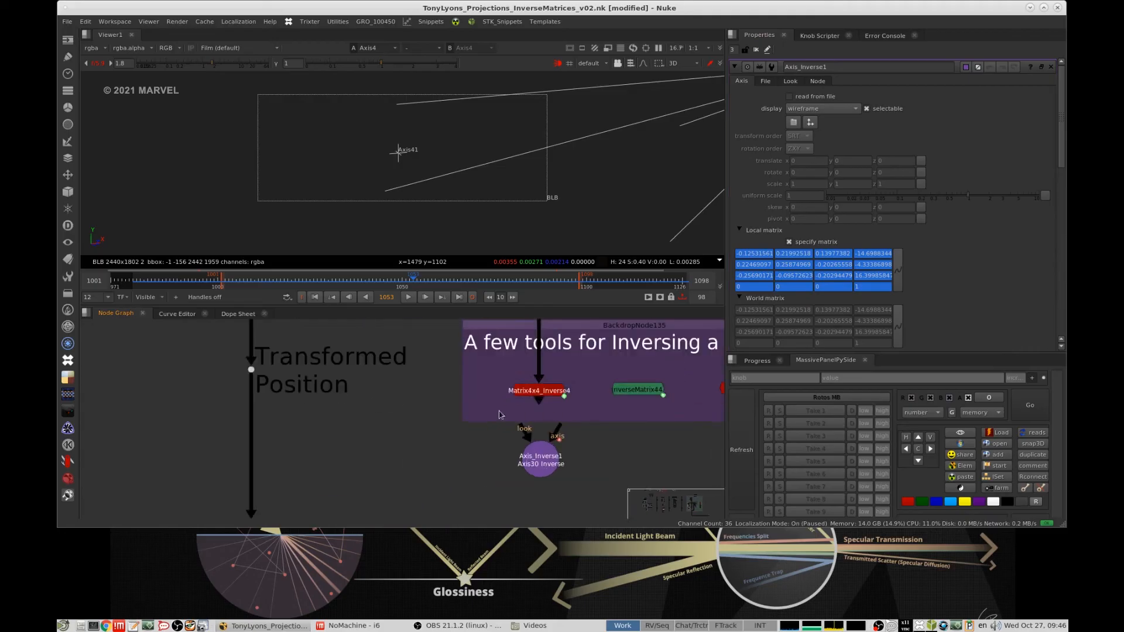
click(547, 395)
drag(546, 394, 547, 391)
click(593, 370)
scroll(594, 370, down, 4)
scroll(594, 407, up, 3)
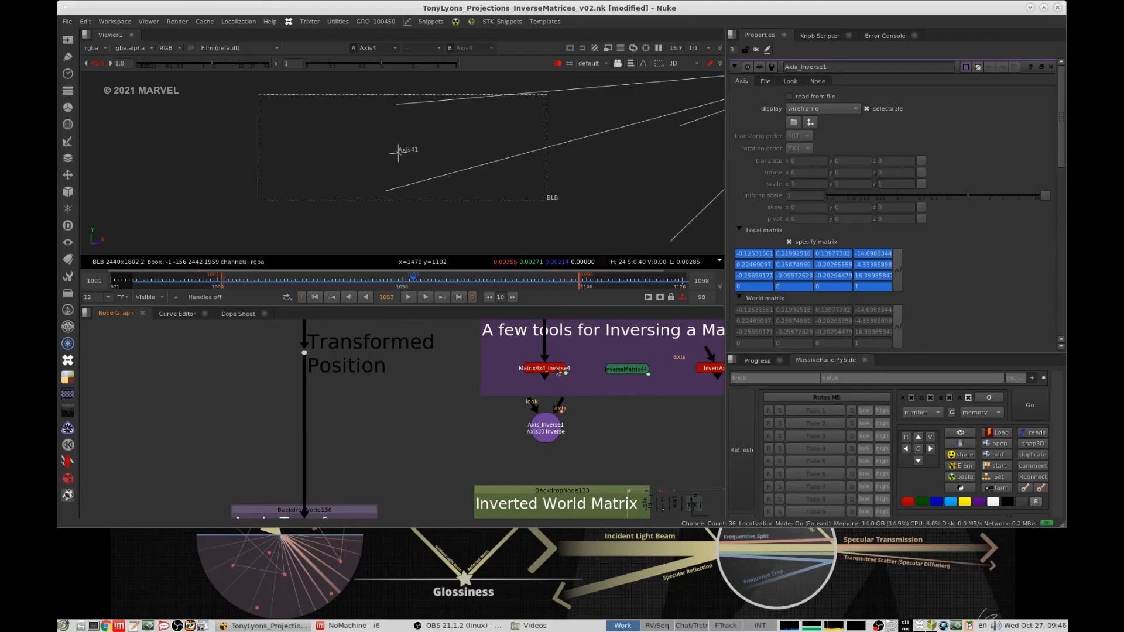
- Return from the matrix inversion tools to the face projection setup with the head, mattes and nose fix sections
middle_drag(566, 353, 548, 419)
middle_drag(566, 364, 550, 380)
scroll(550, 380, down, 10)
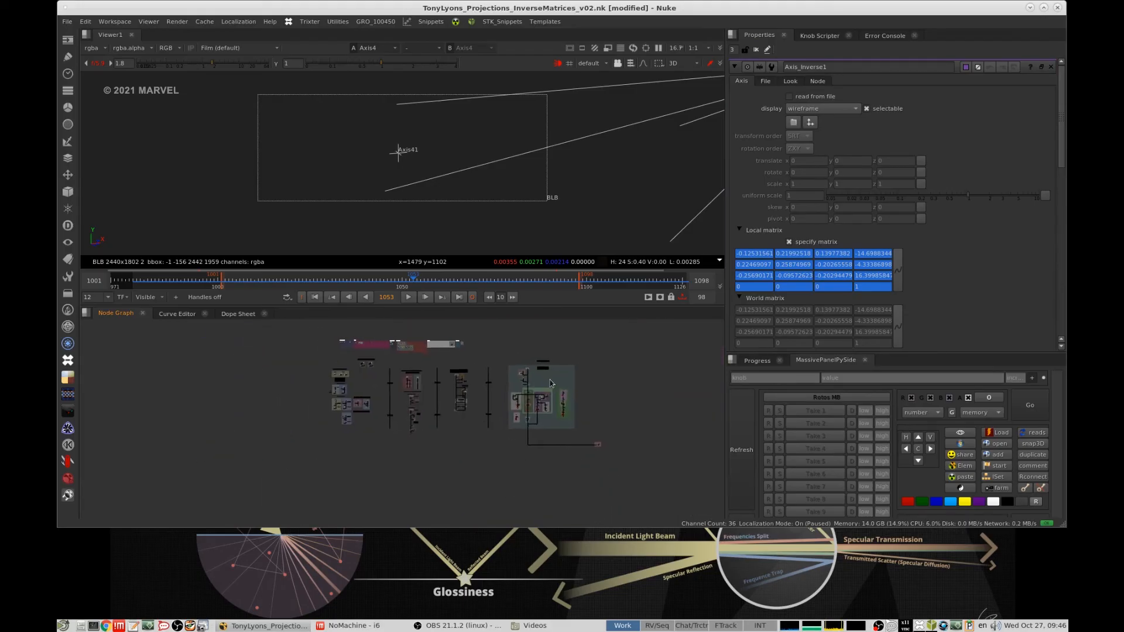
scroll(521, 405, up, 6)
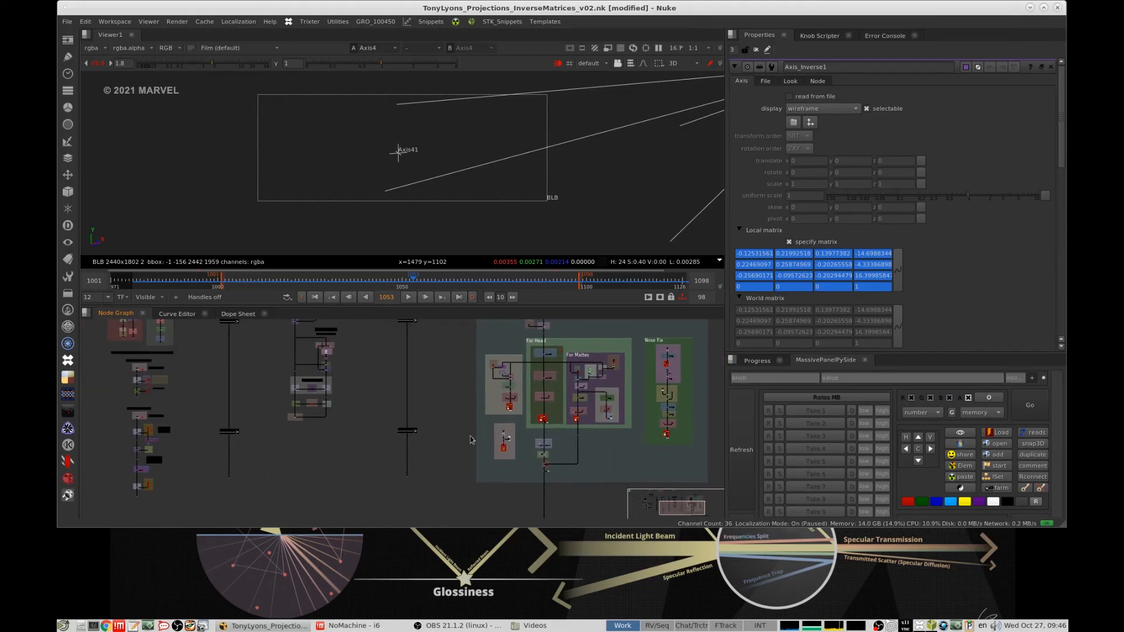
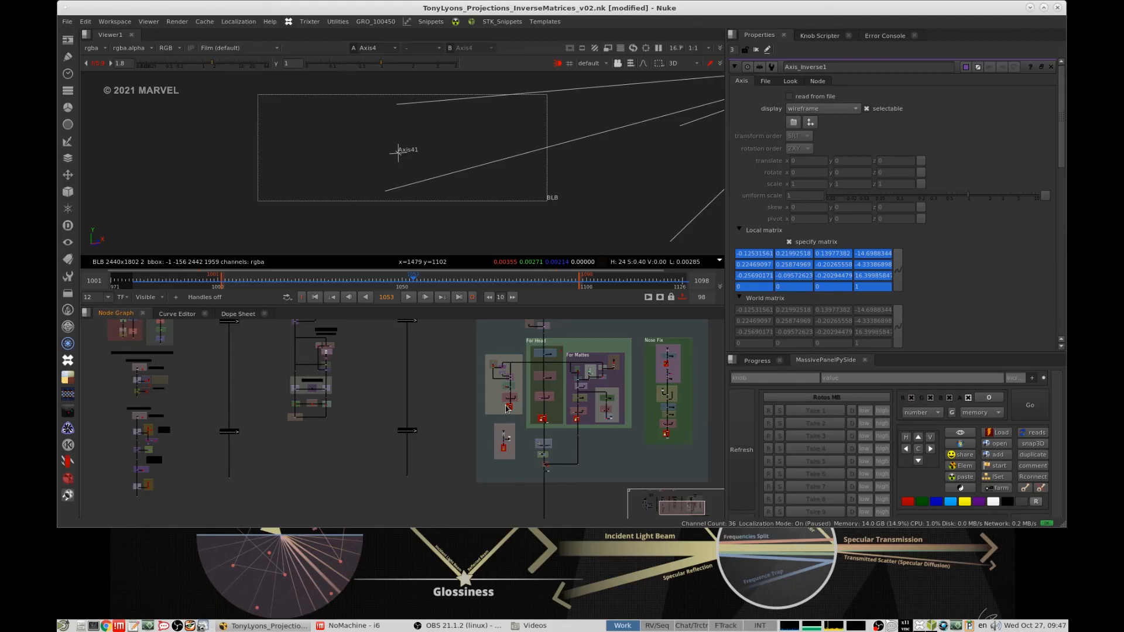
- Show the "Render Stabilized Head for Roto Reference" output in the 2D viewer in full colour and go to frame 1062
scroll(625, 401, up, 5)
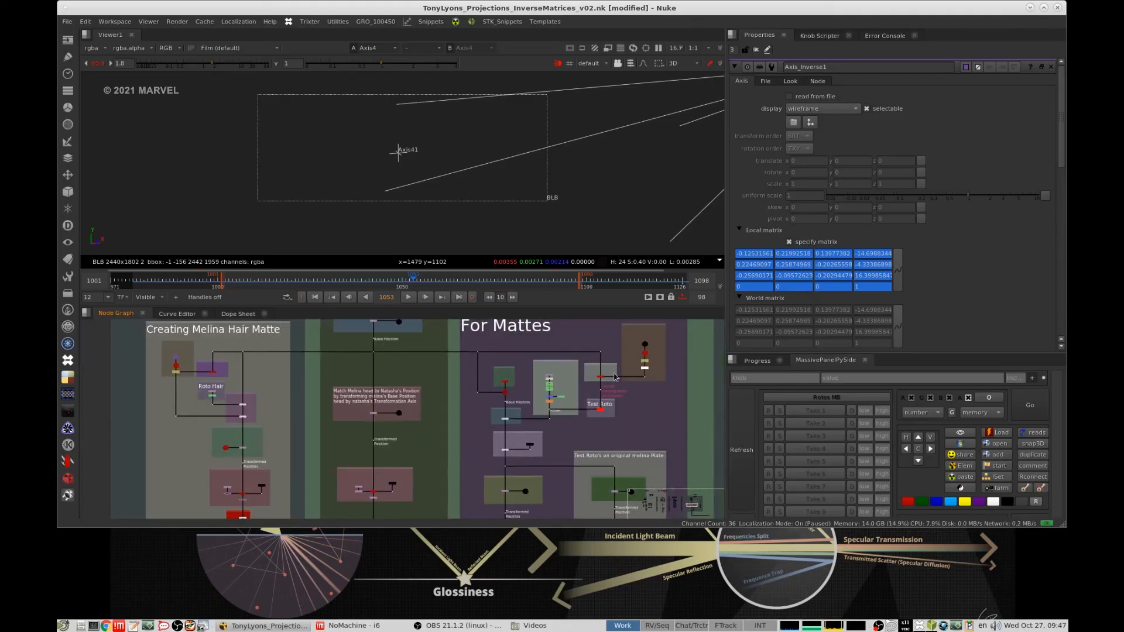
scroll(615, 378, up, 3)
click(581, 384)
key(1)
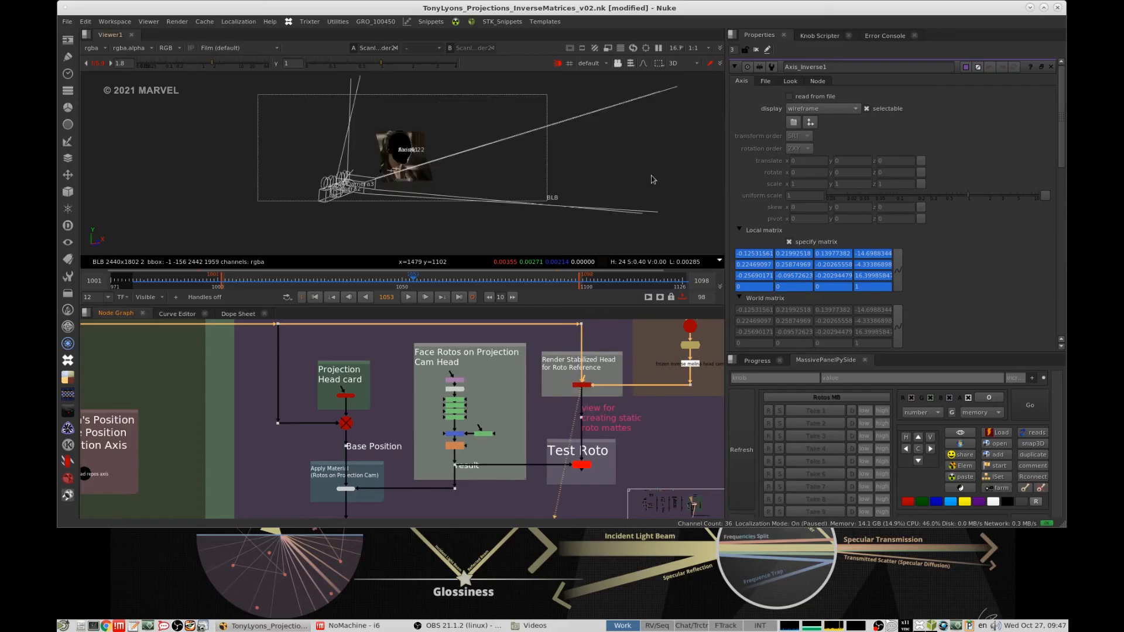
key(Tab)
key(a)
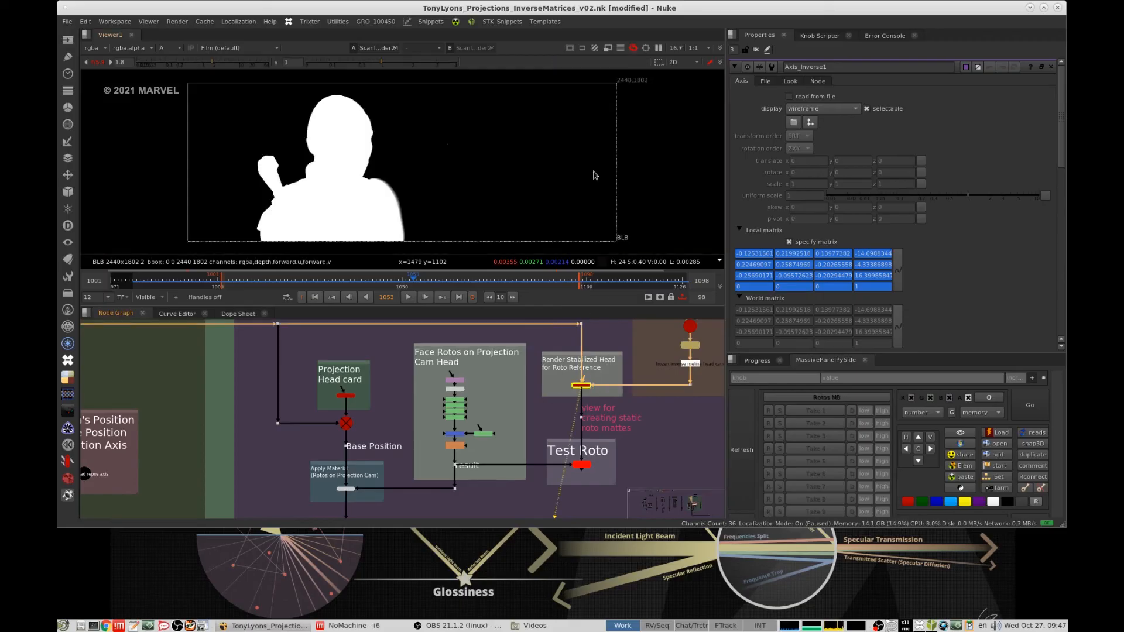
key(a)
scroll(432, 242, up, 4)
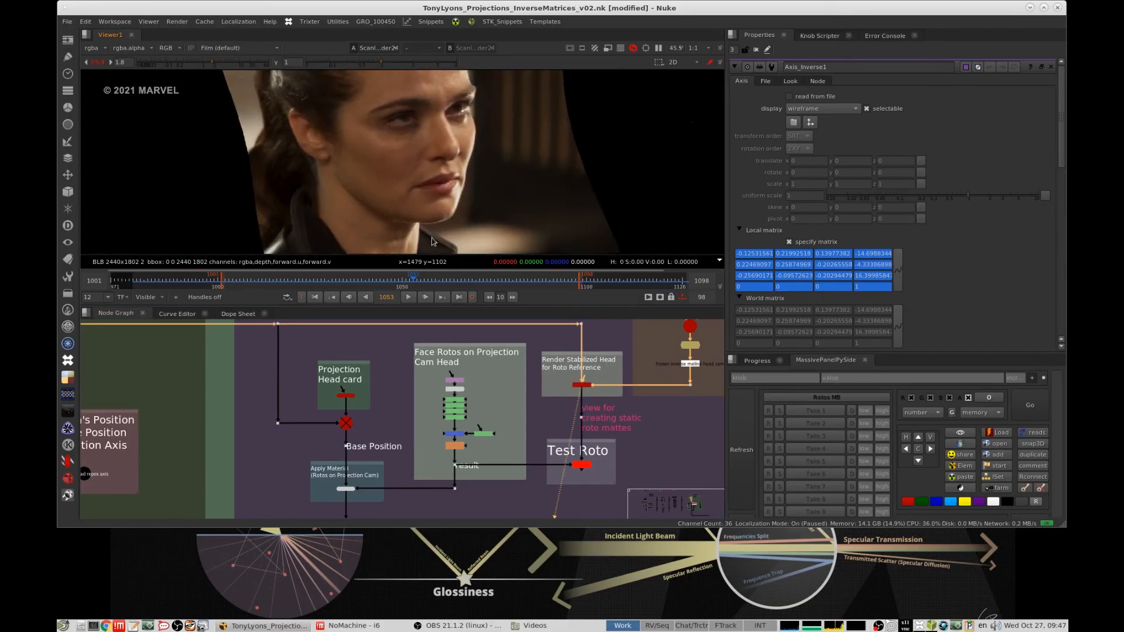
click(447, 281)
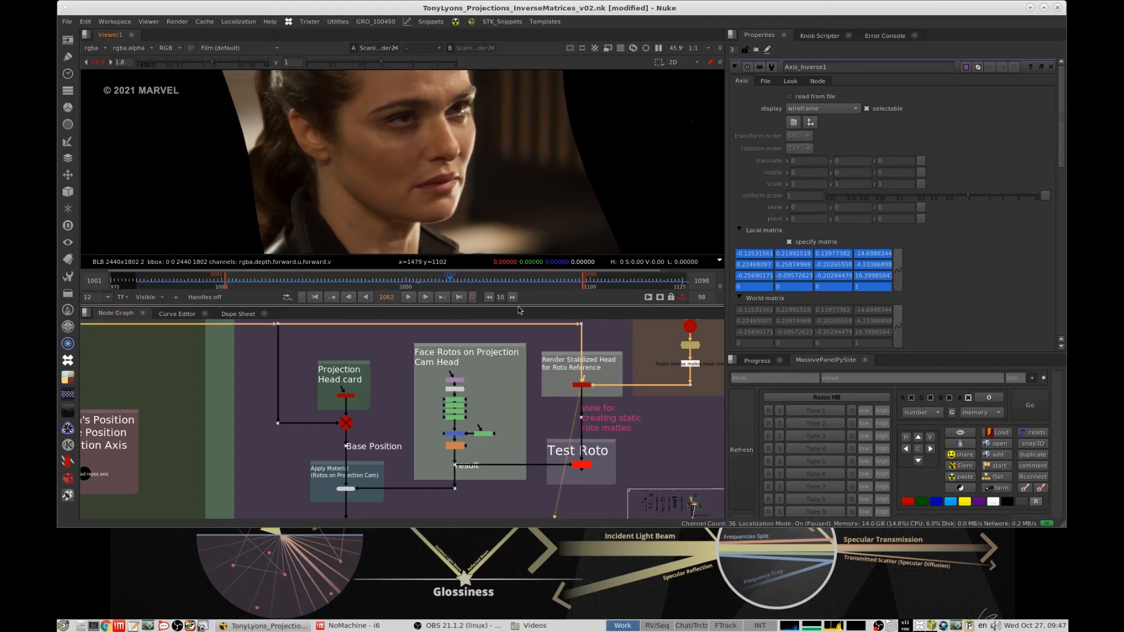
- Enlarge the viewer, lower its display resolution to 1:2 and play the stabilized head render
drag(520, 306, 515, 427)
scroll(512, 294, down, 2)
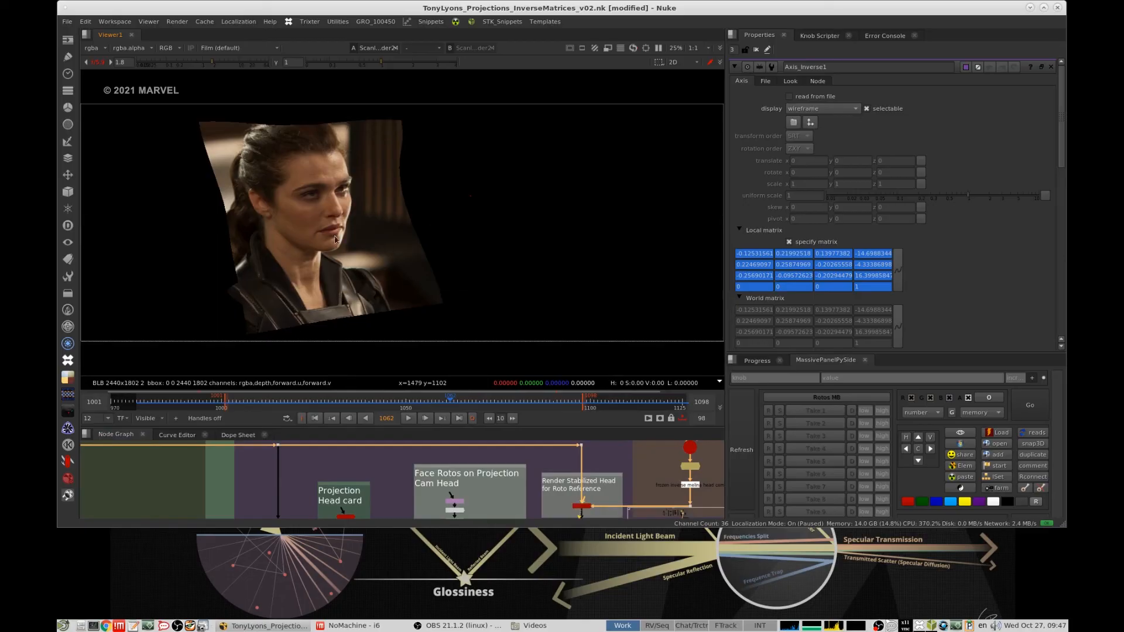
scroll(336, 239, up, 2)
click(696, 48)
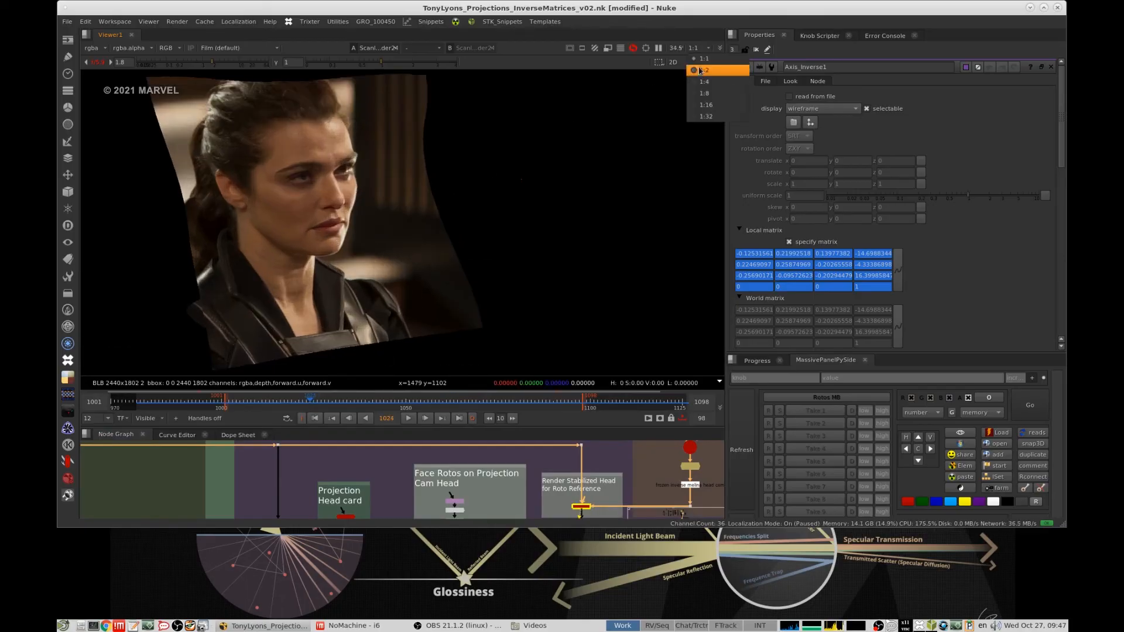
click(701, 70)
click(408, 419)
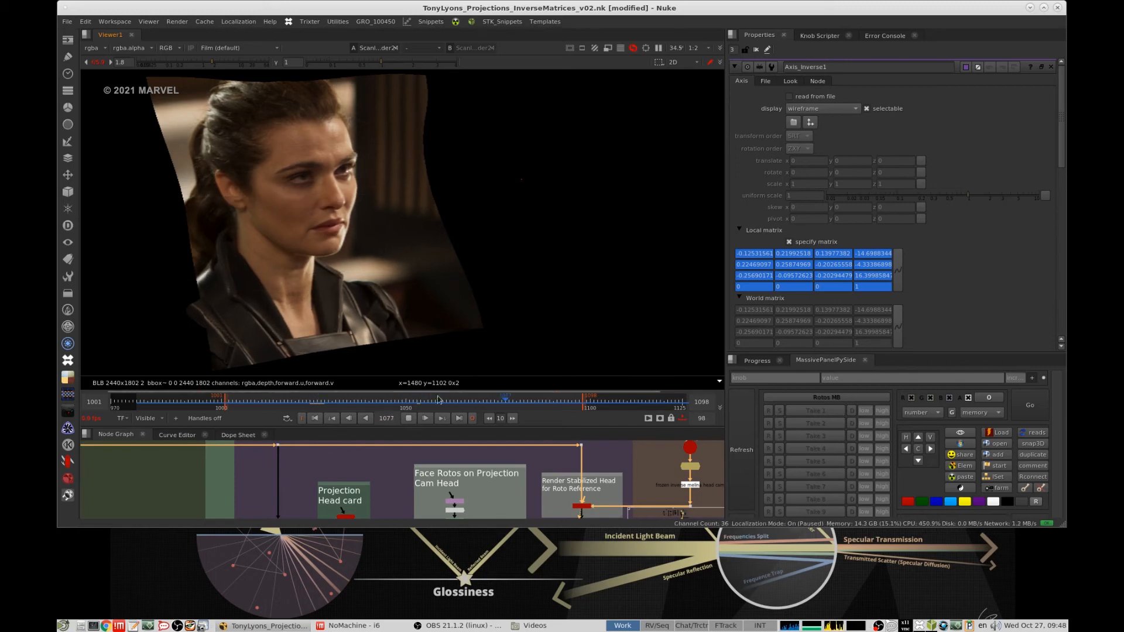
- Examine the stabilized face close up during playback, checking the eyes, nose and mouth for movement
scroll(508, 168, up, 5)
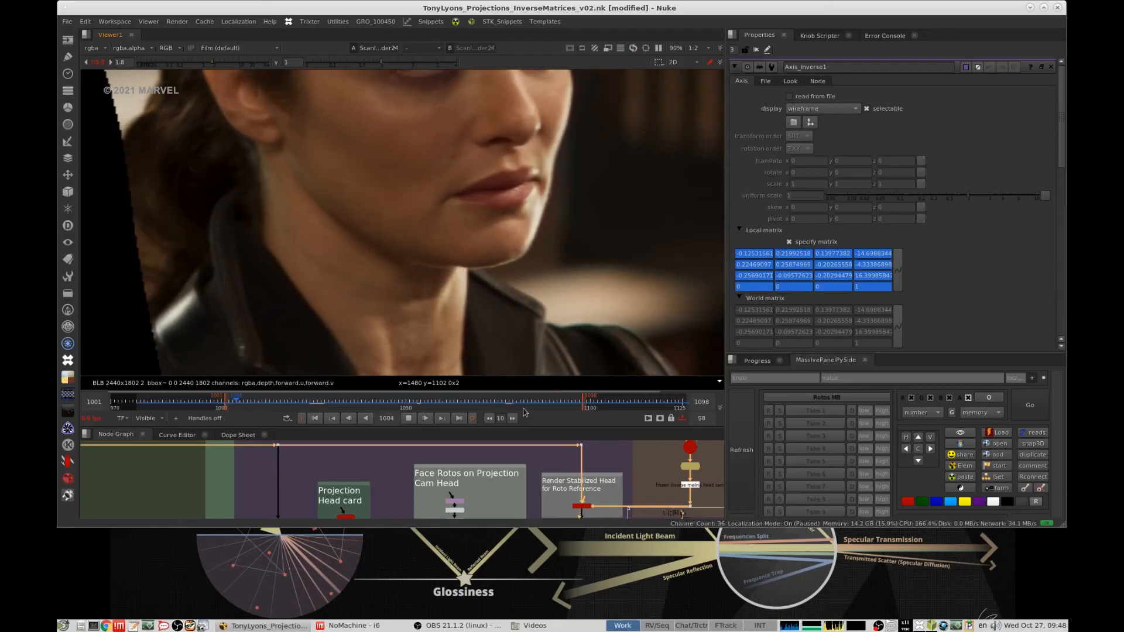
click(568, 402)
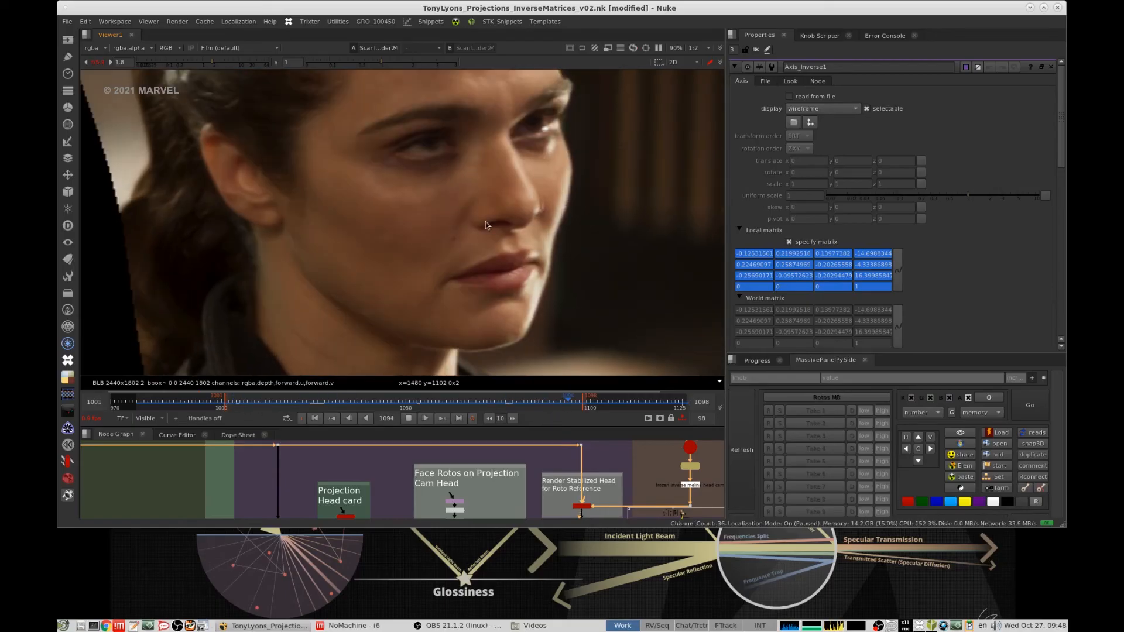
scroll(486, 225, up, 3)
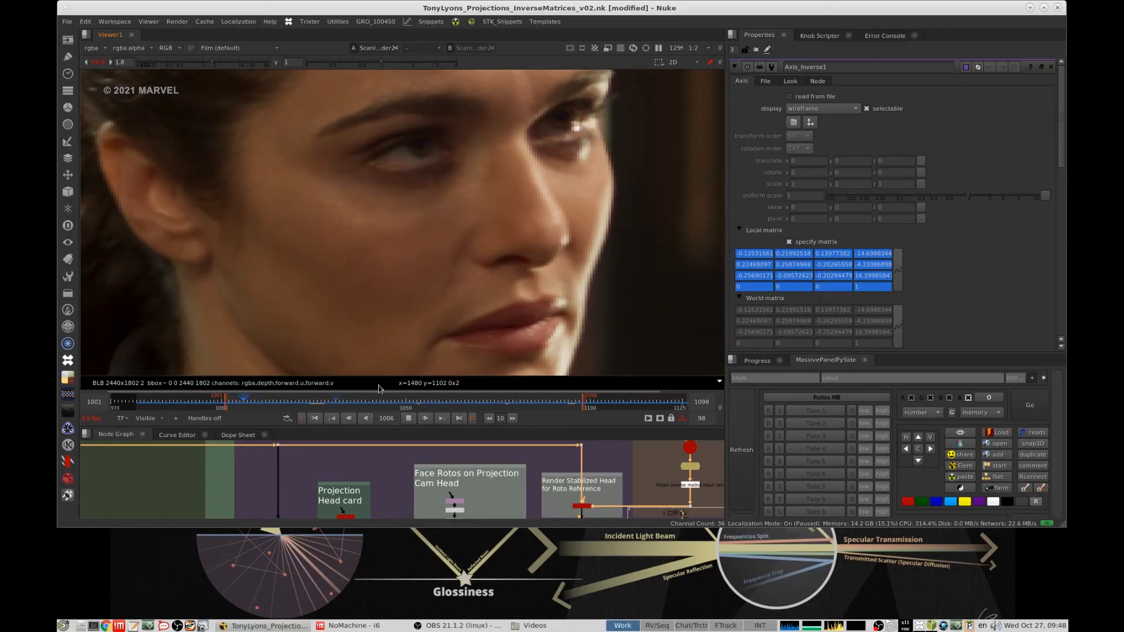
scroll(469, 206, up, 5)
scroll(471, 215, down, 4)
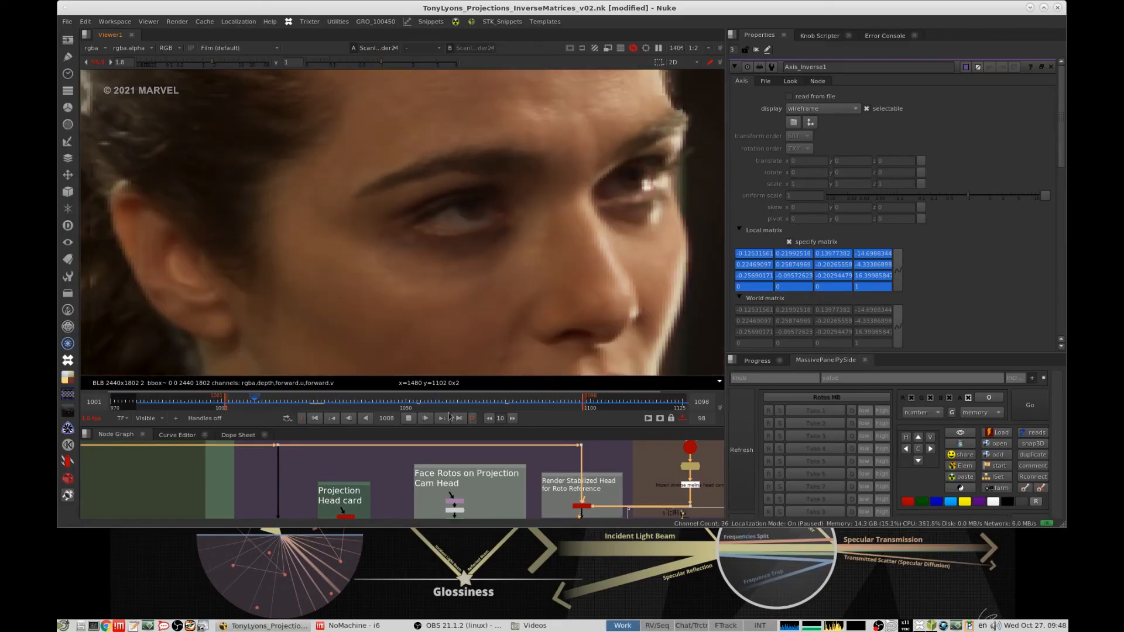
scroll(496, 466, down, 3)
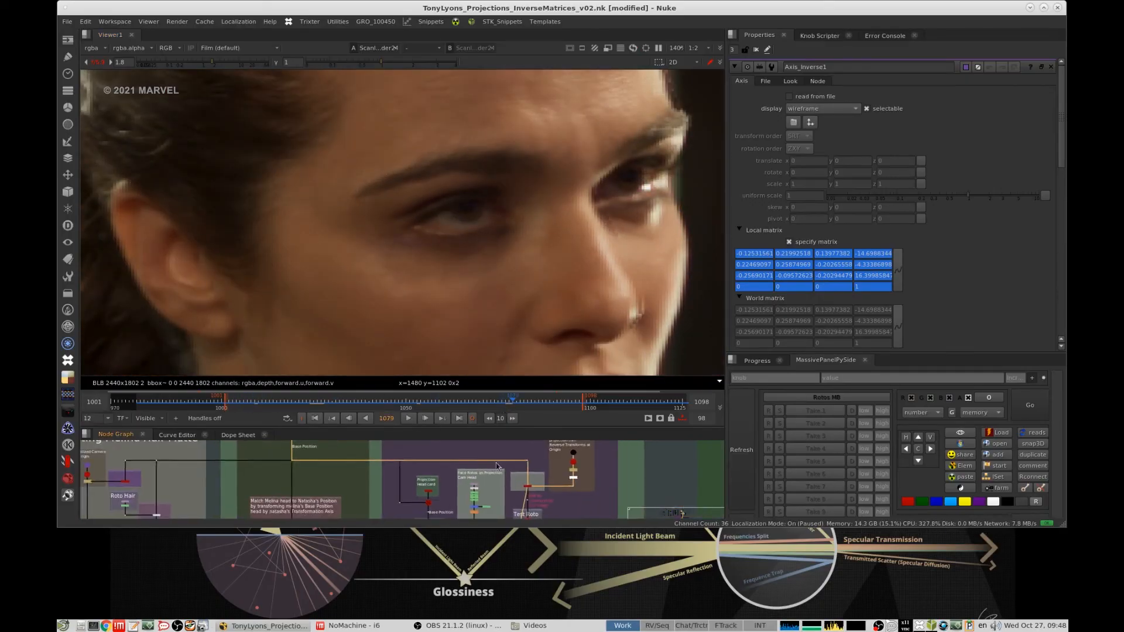
- Enable the "Brighten Eye (example)" grade on the projection plate and show its result in the viewer
scroll(497, 466, down, 3)
drag(523, 429, 544, 377)
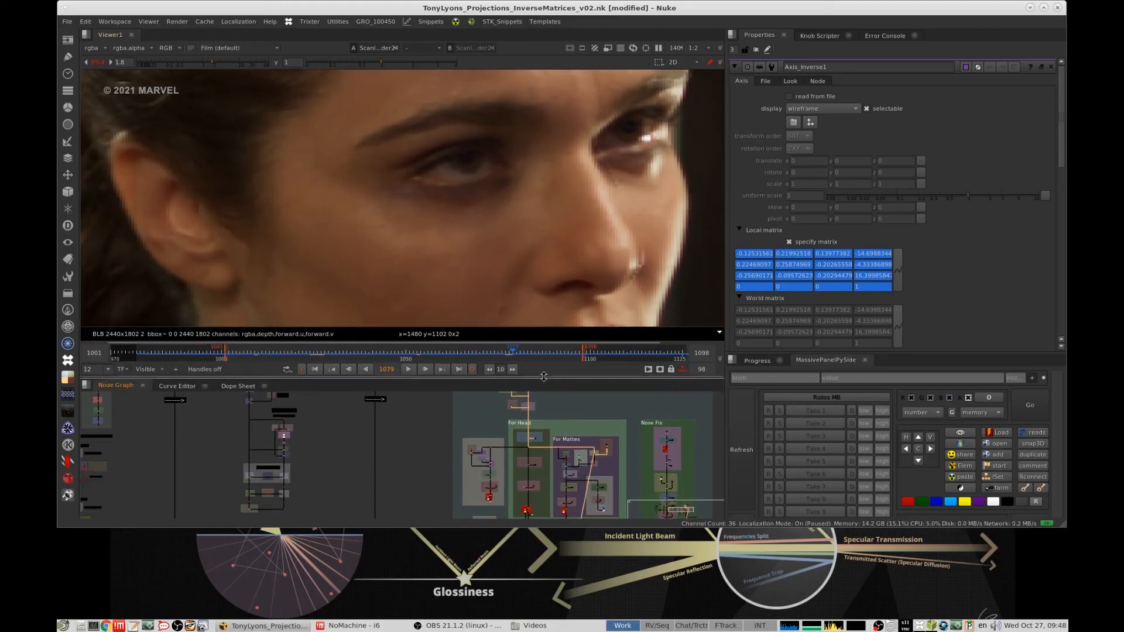
scroll(496, 429, up, 6)
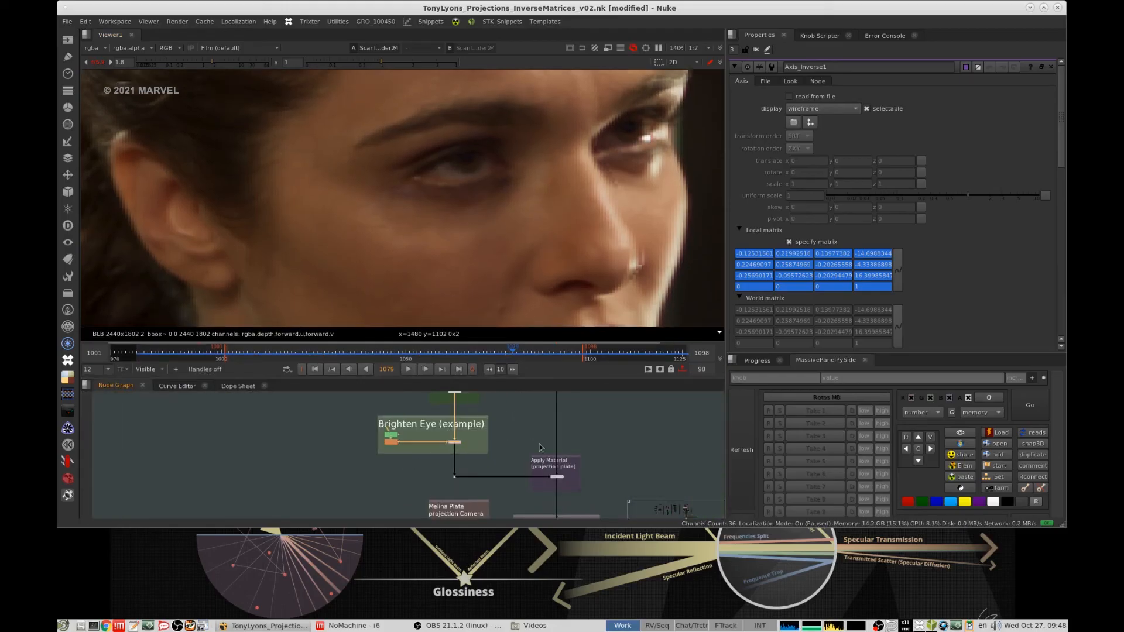
scroll(539, 448, down, 5)
middle_drag(514, 441, 475, 455)
scroll(475, 455, up, 4)
key(d)
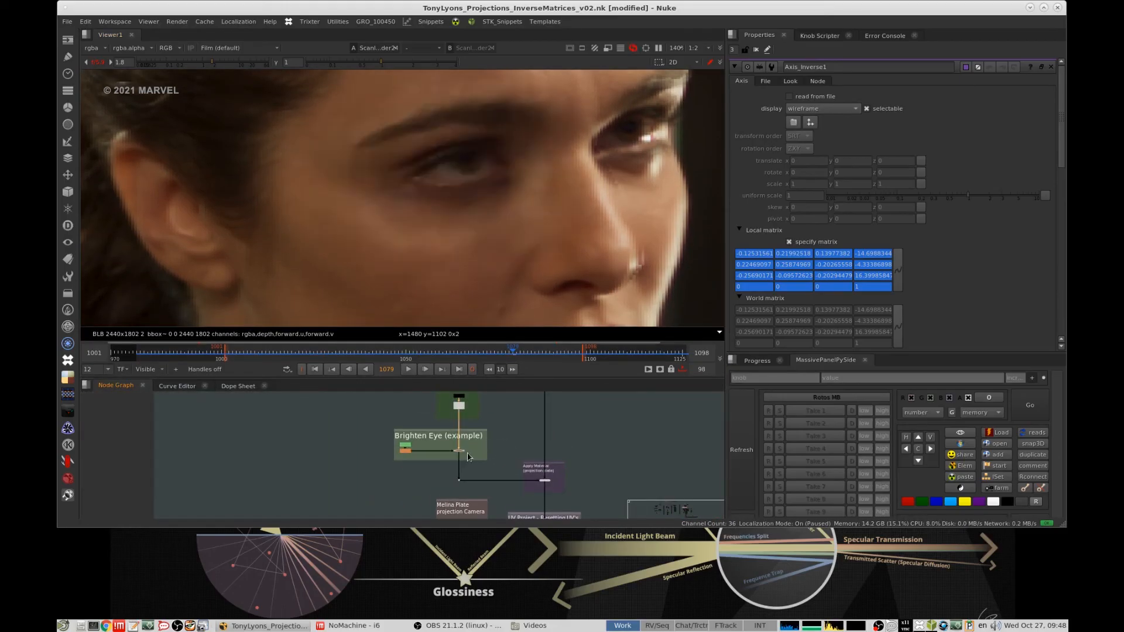
key(d)
scroll(447, 451, up, 3)
drag(441, 433, 538, 472)
key(1)
key(d)
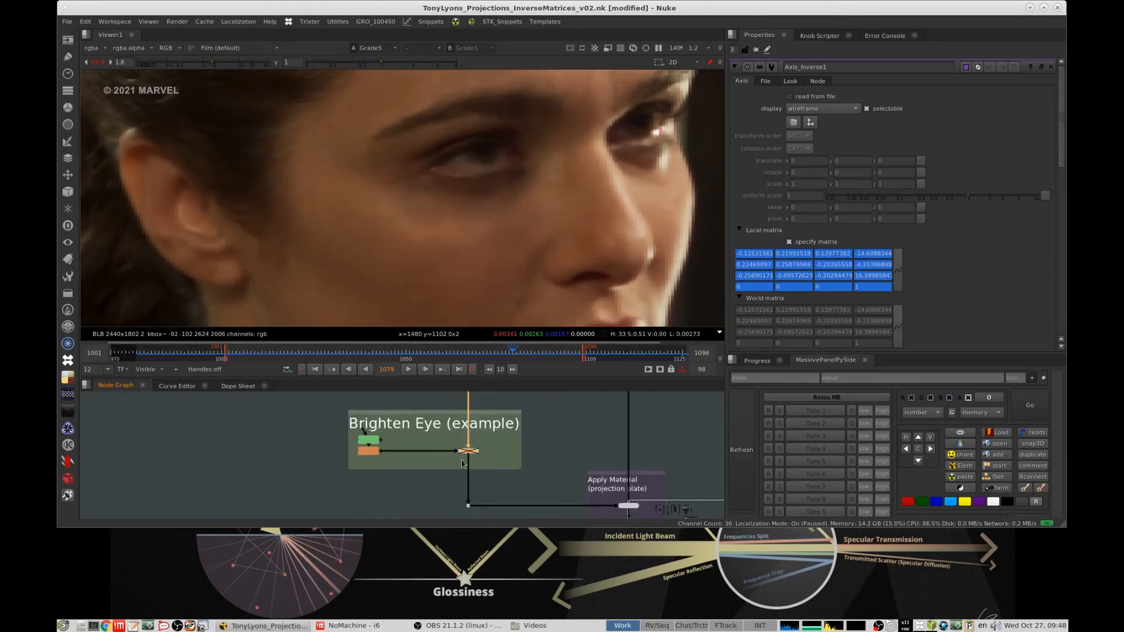
key(d)
- Show the Reformat27 output of the reprojected Melina head with the brightened eye
scroll(469, 457, down, 4)
scroll(508, 426, up, 4)
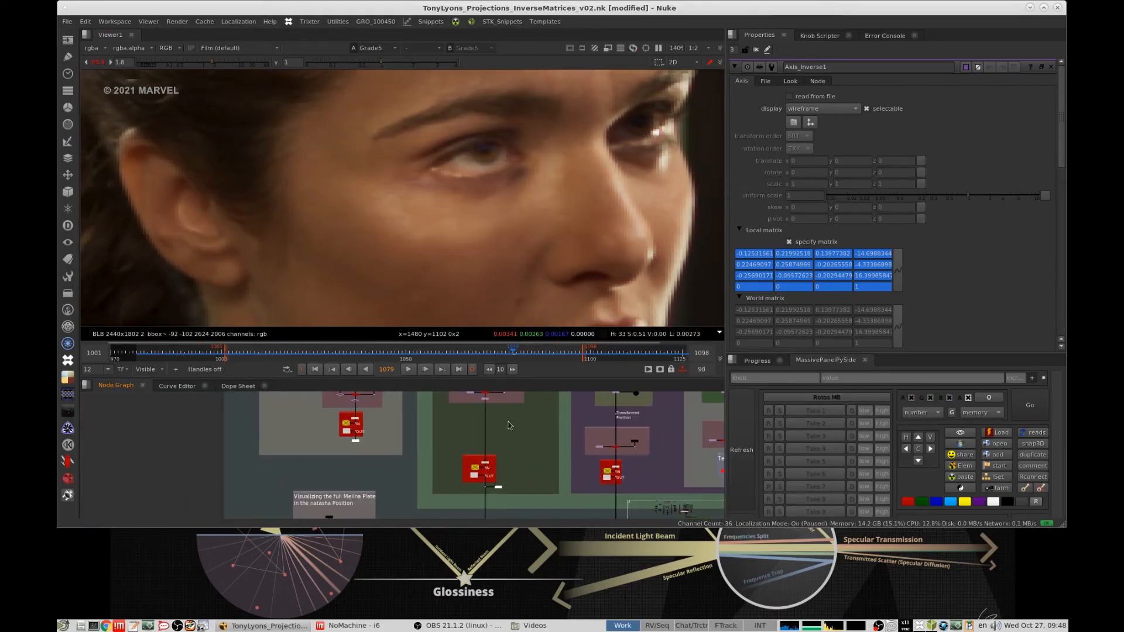
middle_drag(508, 425, 518, 478)
scroll(521, 436, up, 4)
drag(463, 443, 504, 482)
key(1)
- Try a Y rotation of 23 on TransformGeo4, which matches Melina's head to Natasha's position, and reset it to 0
middle_drag(537, 396, 510, 564)
drag(469, 478, 429, 502)
mouse_move(476, 459)
middle_down()
mouse_move(494, 404)
mouse_move(475, 461)
middle_up()
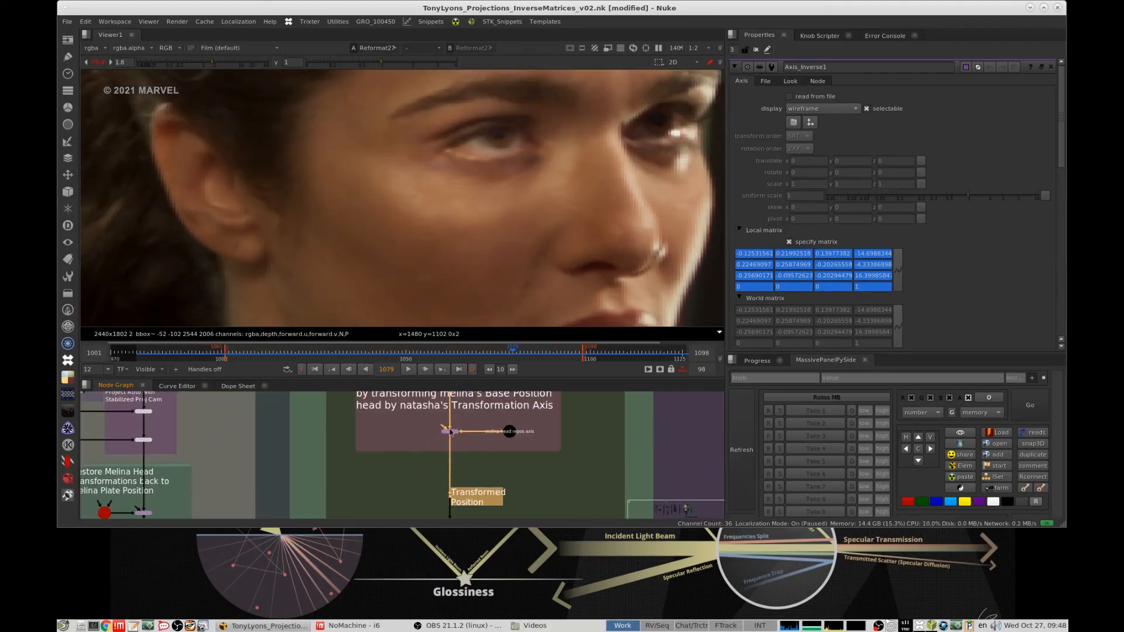
double_click(451, 431)
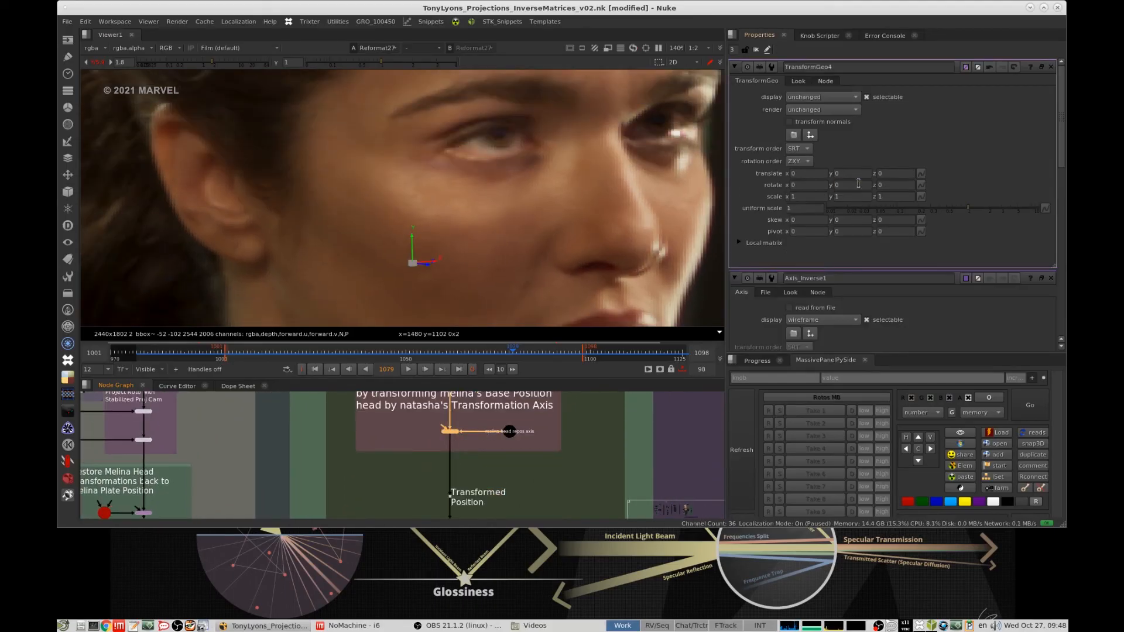
click(853, 185)
text(23)
key(Return)
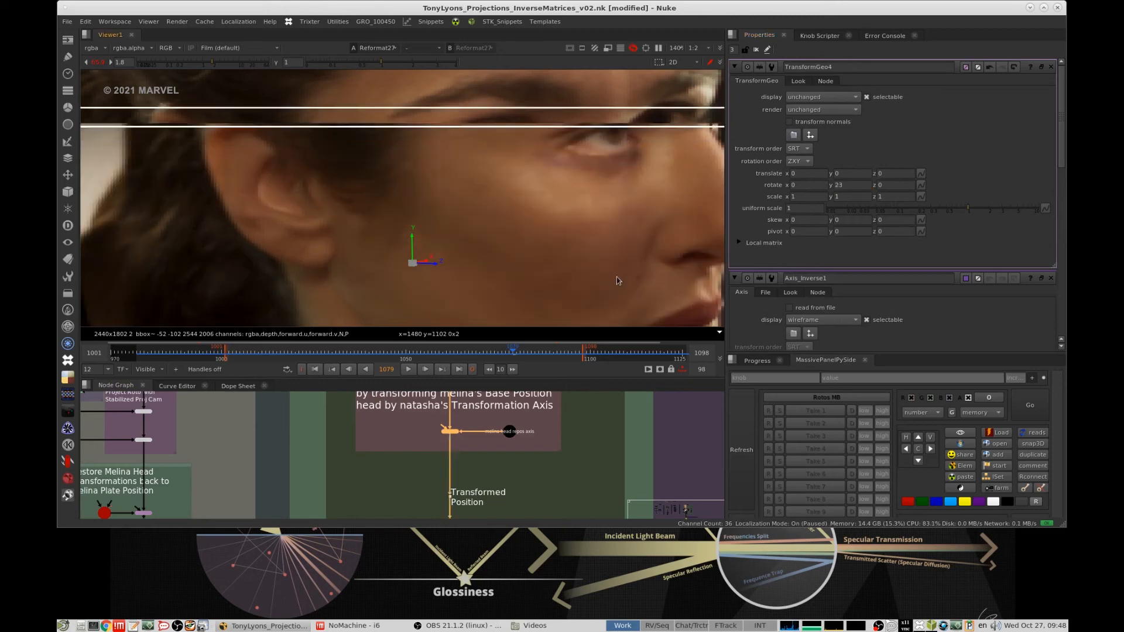
key(d)
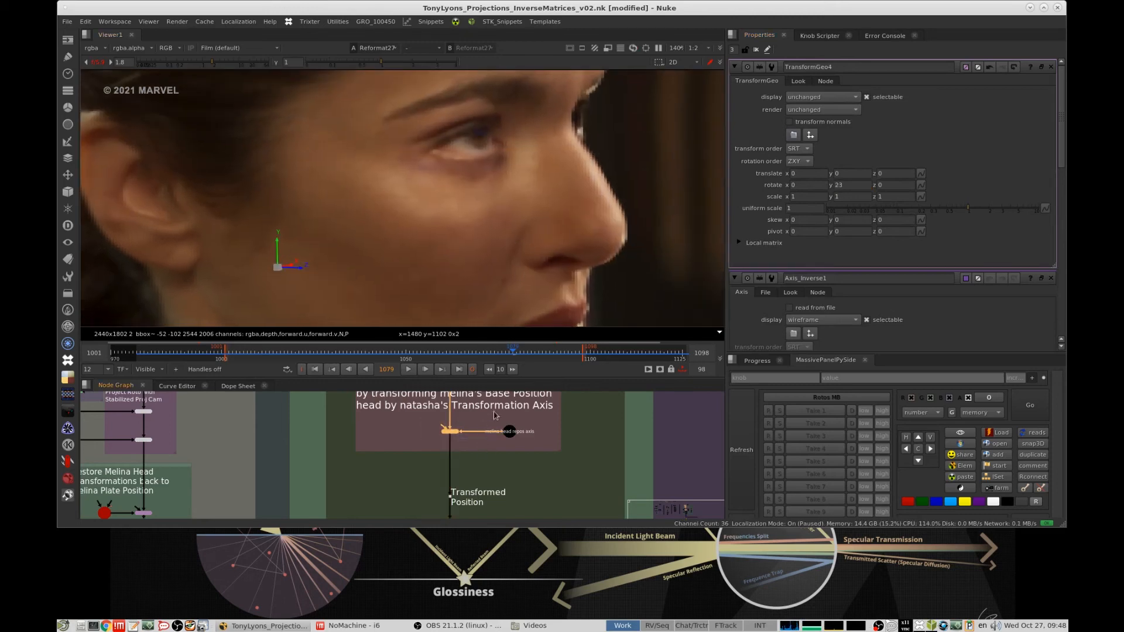
key(d)
click(852, 185)
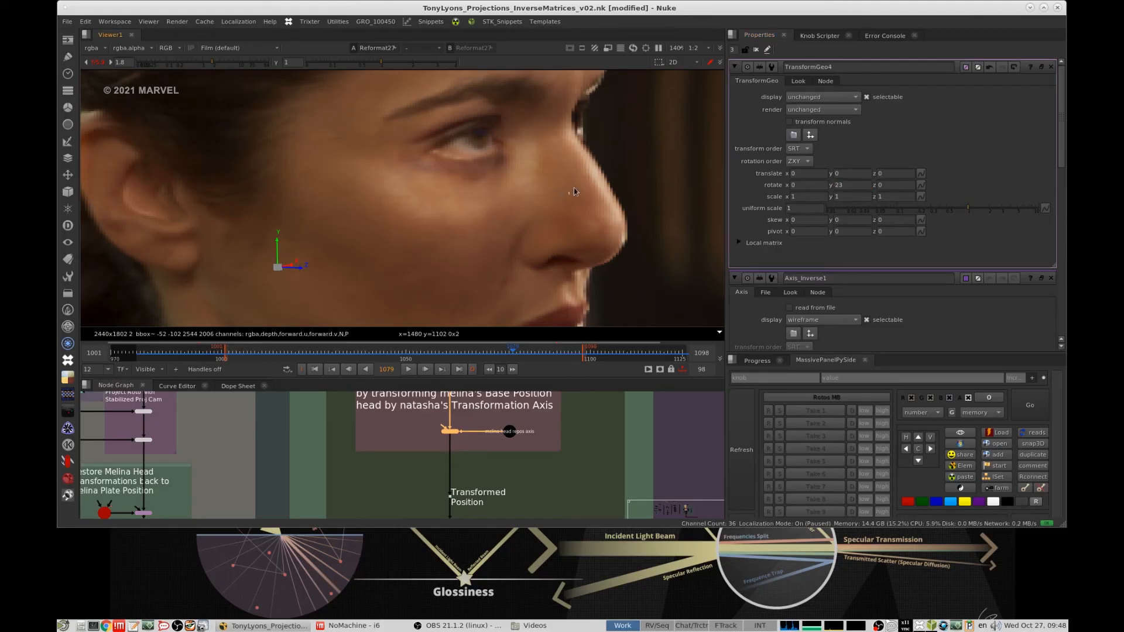
double_click(849, 188)
text(0)
- Show the stabilized head render for roto reference again and open the ScanlineRender24 properties
click(590, 454)
scroll(590, 454, down, 5)
middle_drag(573, 428, 537, 440)
scroll(592, 453, up, 6)
click(539, 446)
key(1)
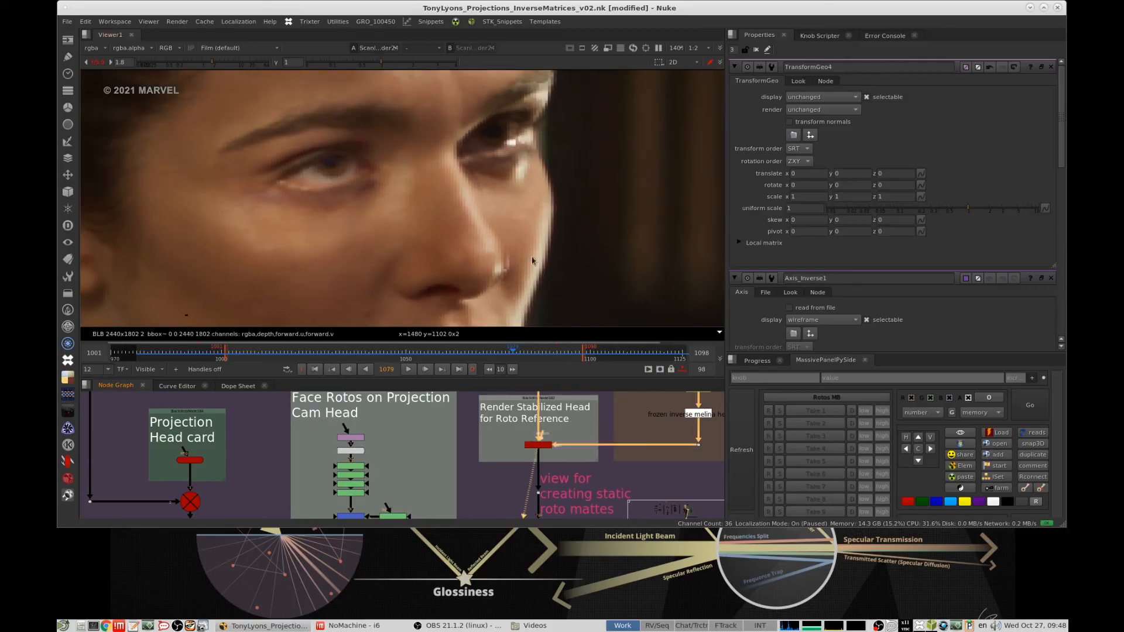
key(f)
scroll(354, 188, up, 3)
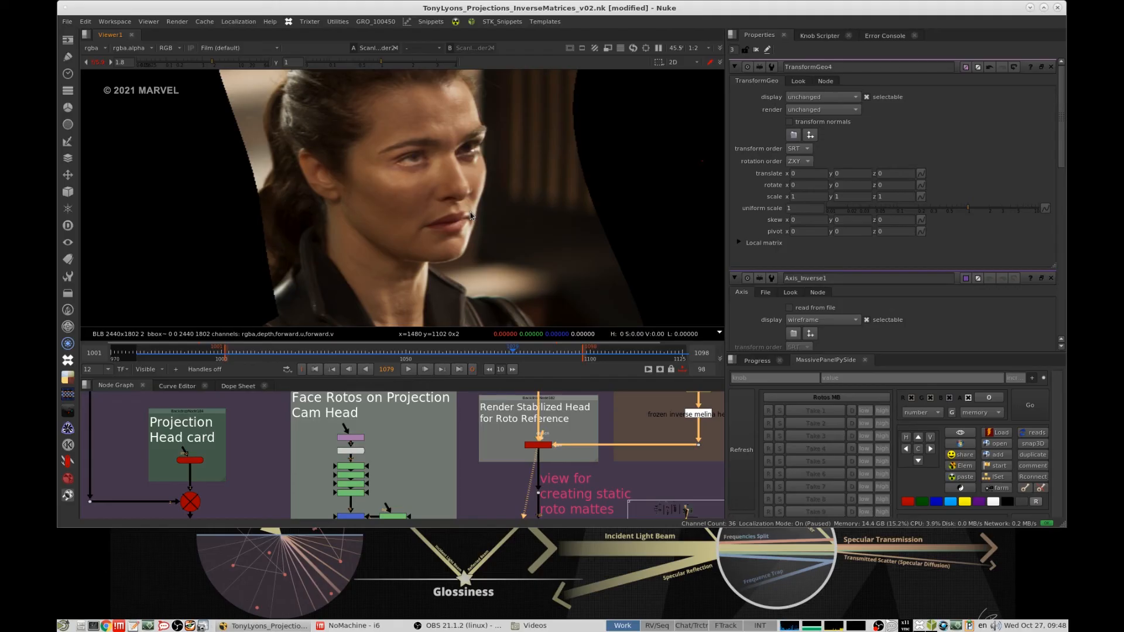
double_click(538, 445)
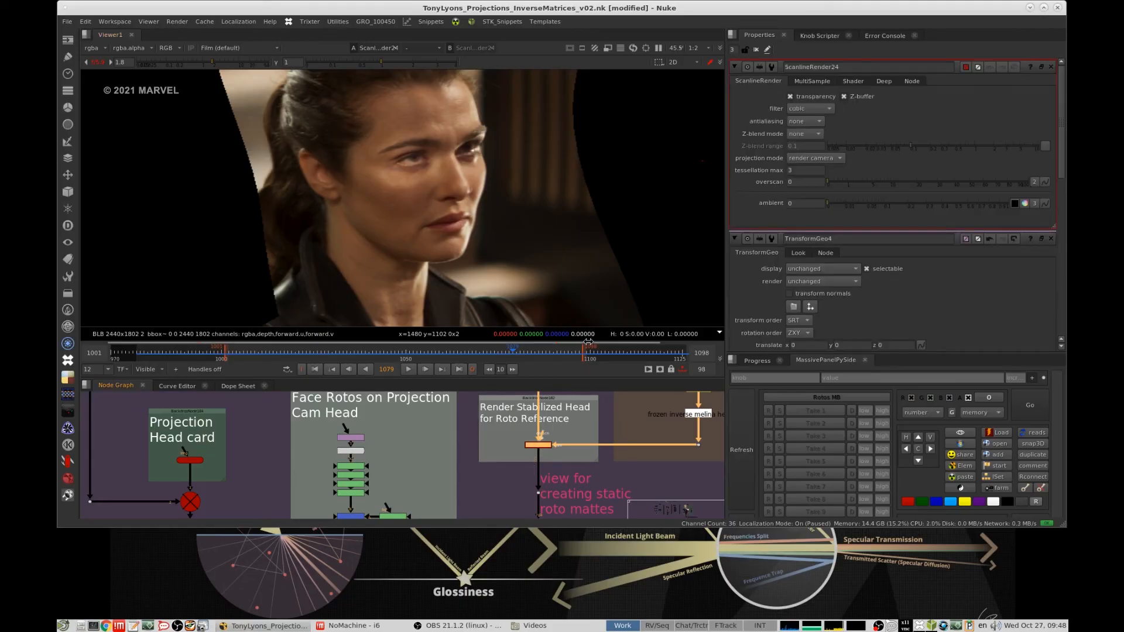
scroll(558, 447, up, 2)
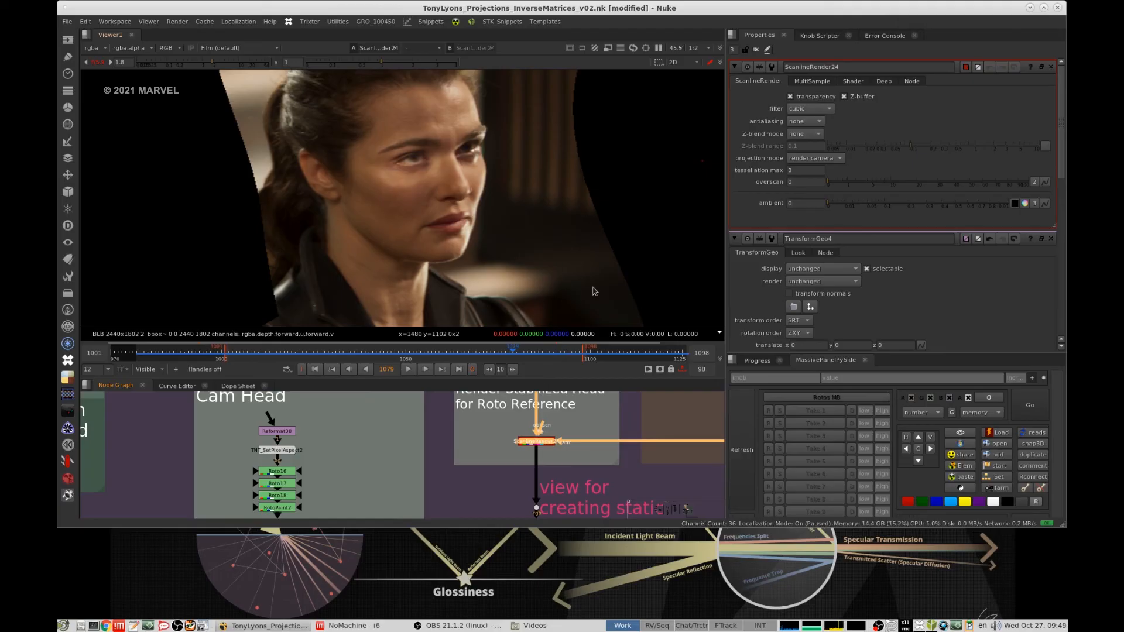
scroll(571, 423, down, 2)
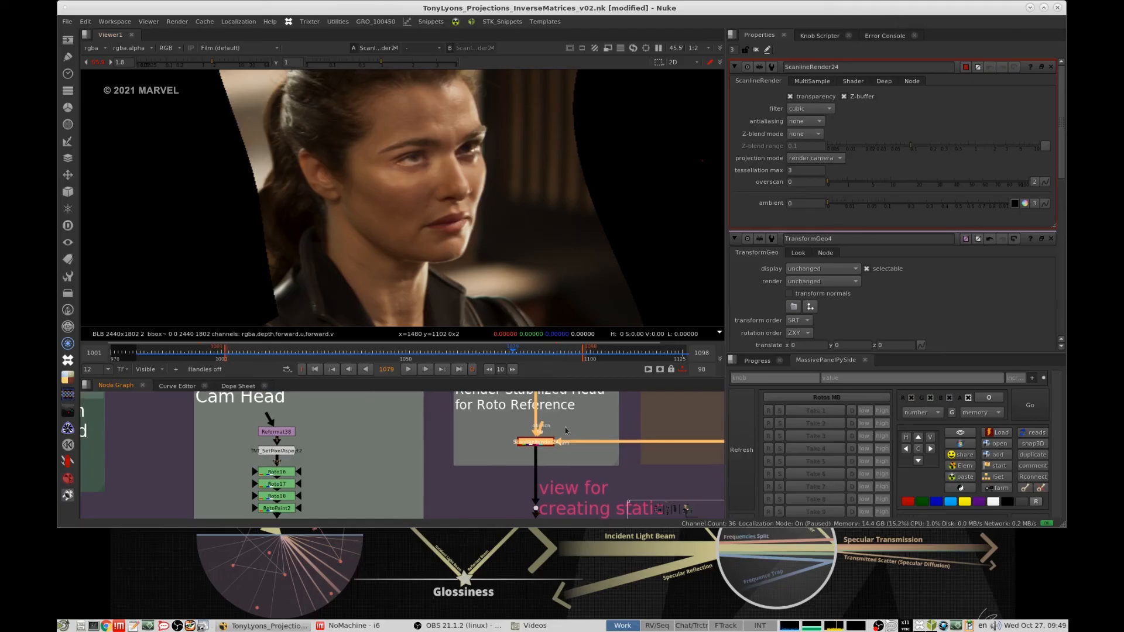
- Return to frame 1001 and play the stabilized head render with the roto reference section in view
mouse_move(575, 414)
middle_down()
mouse_move(515, 498)
mouse_move(533, 447)
middle_up()
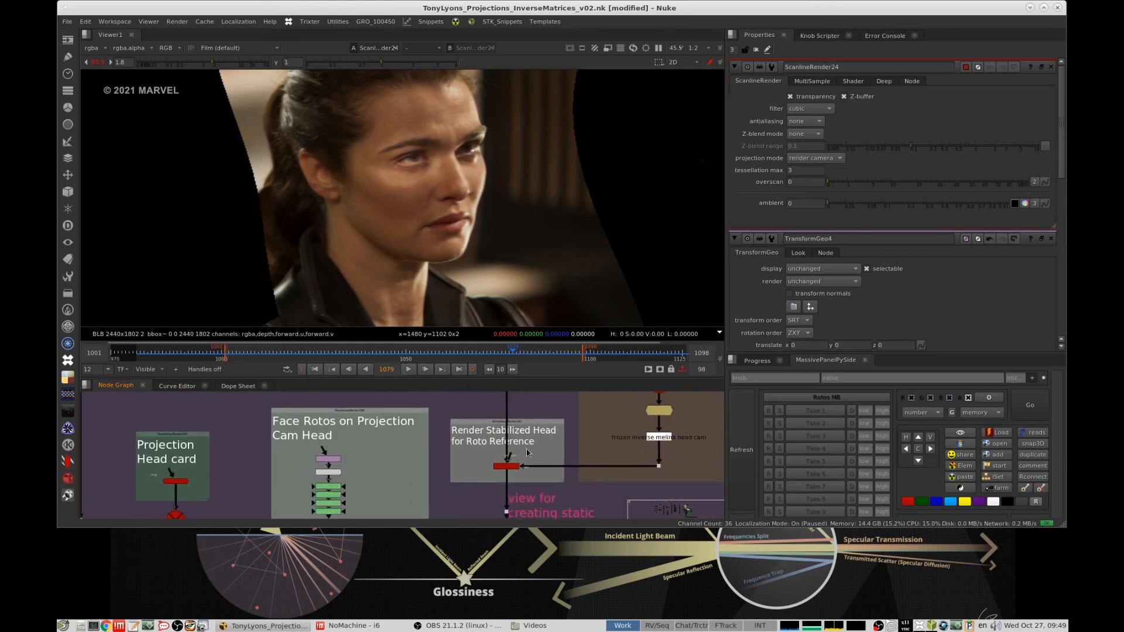
scroll(531, 448, up, 2)
drag(475, 443, 568, 477)
scroll(537, 405, down, 4)
middle_drag(537, 406, 410, 445)
scroll(404, 422, down, 2)
middle_drag(398, 421, 253, 342)
scroll(519, 457, up, 3)
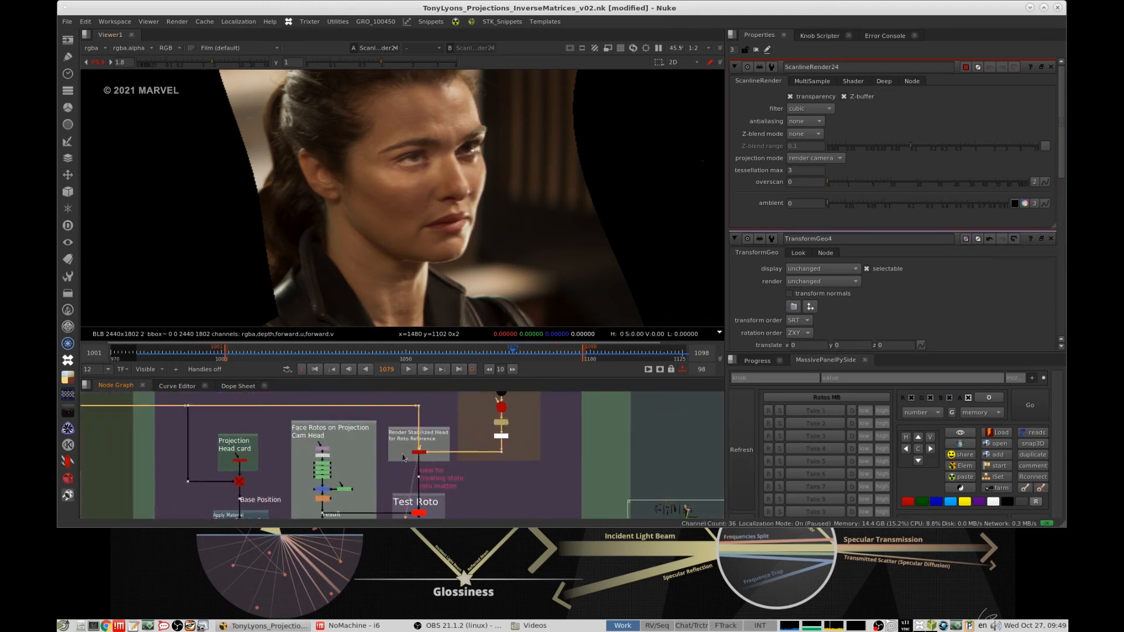
middle_drag(400, 503, 414, 452)
scroll(414, 453, up, 4)
click(477, 446)
click(408, 459)
click(329, 371)
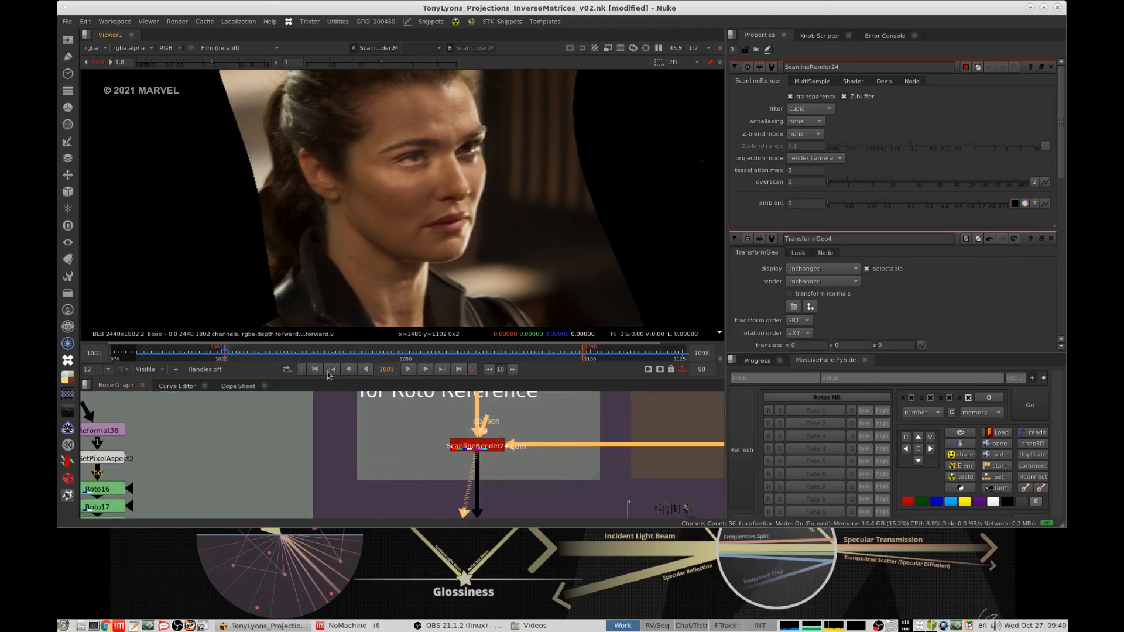
click(408, 369)
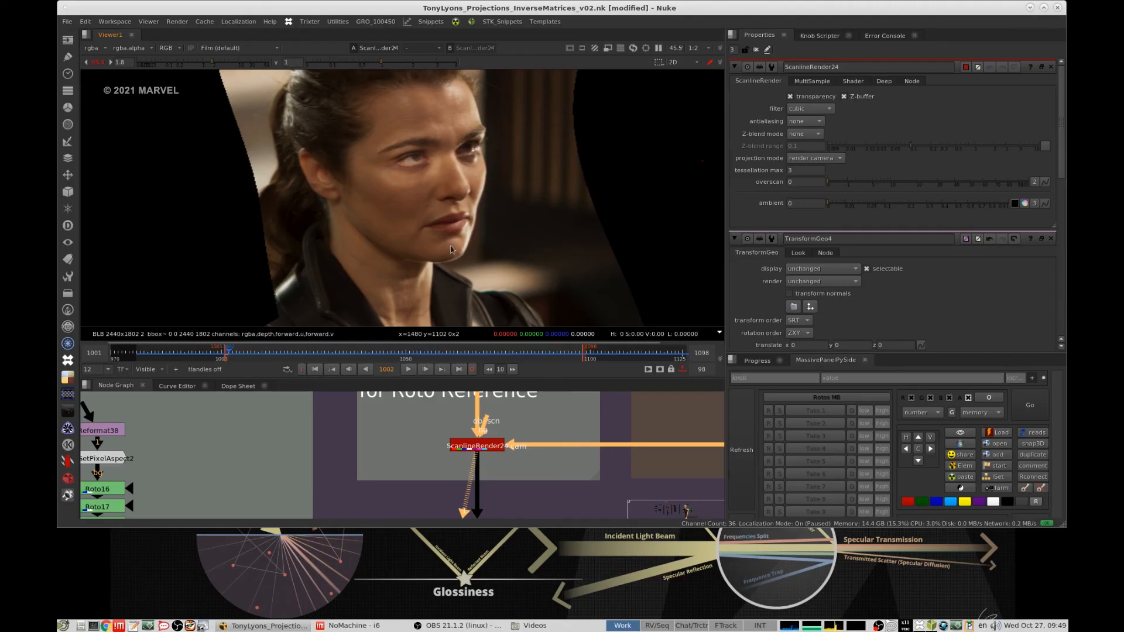
- Trace the node tree from the For Head and Brighten Eye sections back to the roto reference render
mouse_move(557, 421)
mouse_down()
mouse_move(421, 472)
mouse_move(561, 419)
mouse_up()
alt+middle_drag(561, 419, 413, 410)
mouse_move(413, 410)
middle_down()
mouse_move(384, 432)
mouse_move(476, 519)
middle_up()
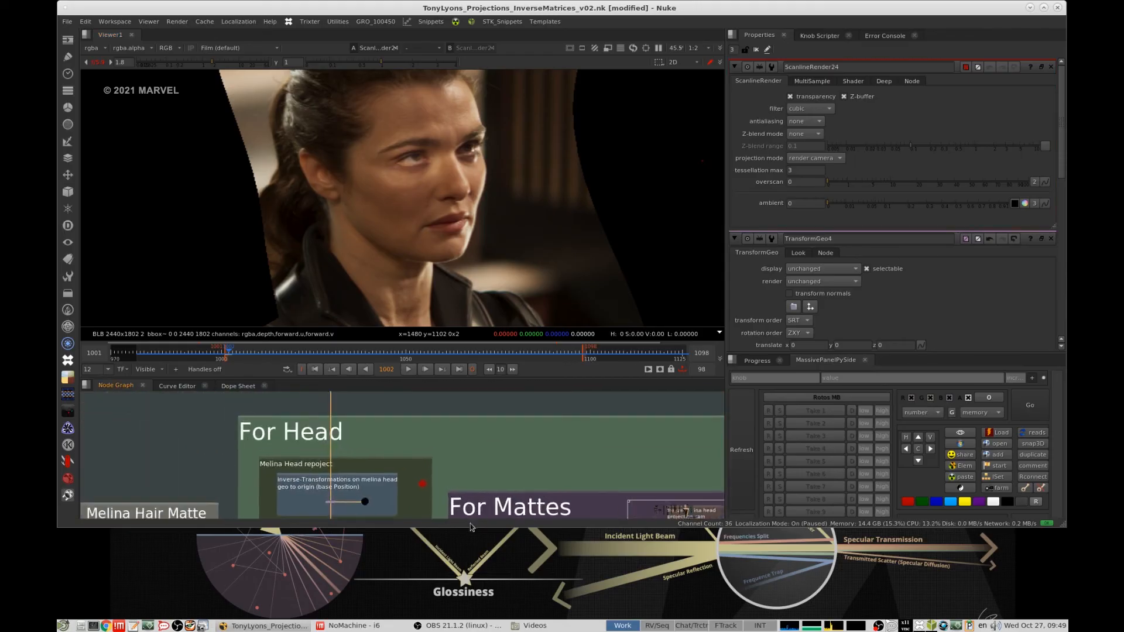
mouse_move(385, 434)
middle_down()
mouse_move(453, 476)
mouse_move(500, 530)
middle_up()
mouse_move(531, 460)
middle_down()
mouse_move(487, 457)
mouse_move(479, 479)
middle_up()
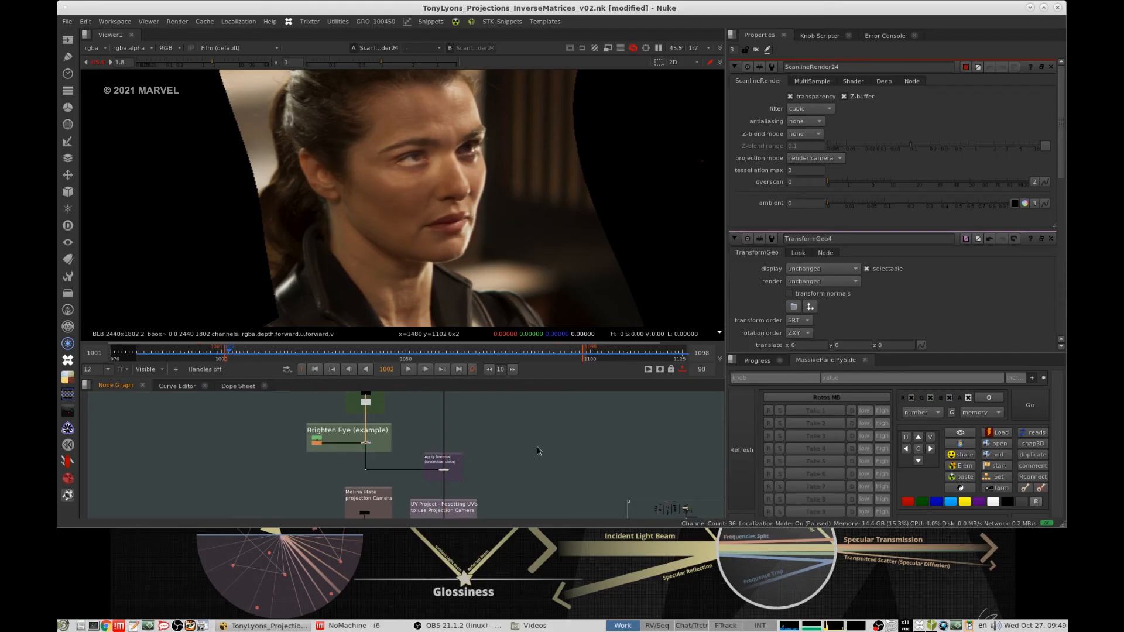
middle_drag(419, 443, 440, 385)
middle_drag(573, 454, 519, 470)
scroll(505, 442, up, 5)
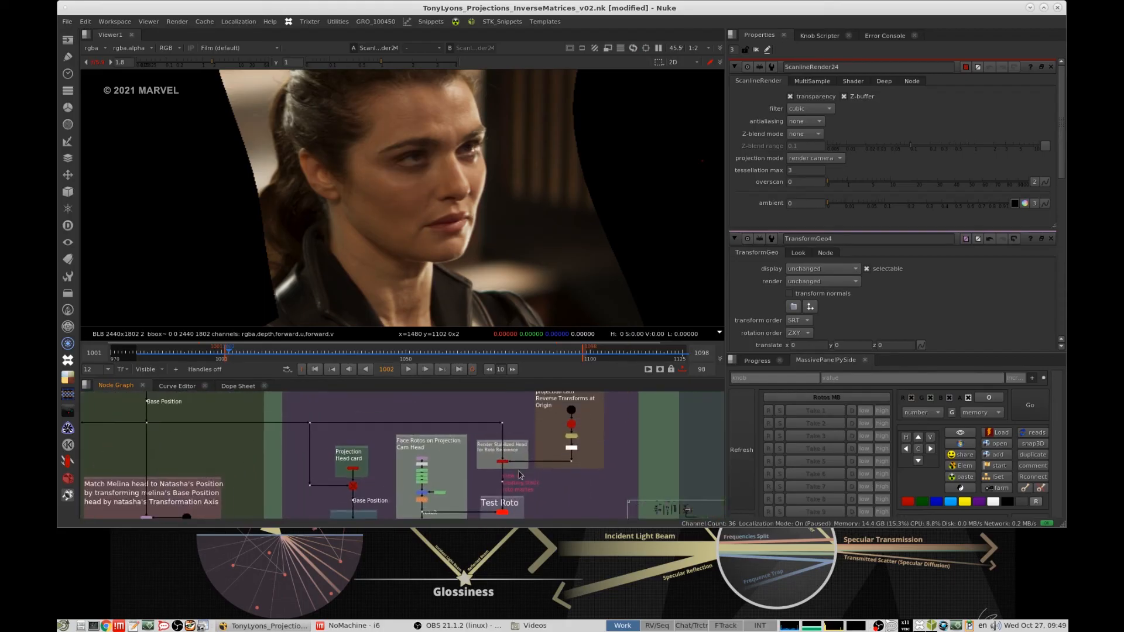
- Show the UVs section's ScanlineRender of the unwrapped head and frame it fully in the viewer
scroll(520, 469, down, 1)
scroll(469, 465, down, 10)
scroll(546, 419, up, 10)
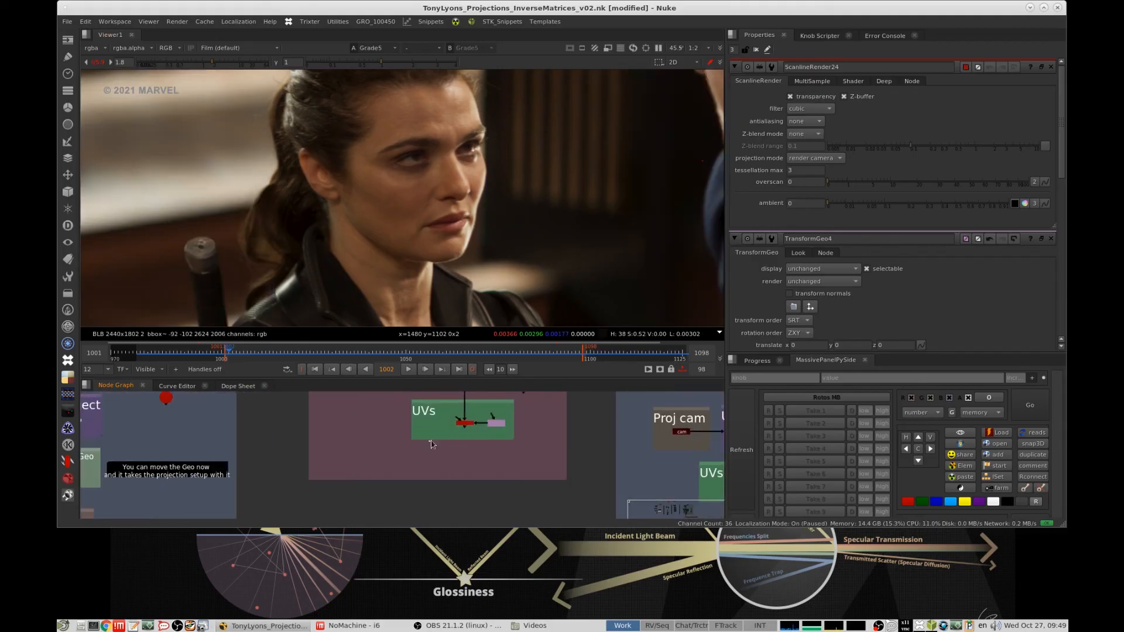
click(465, 423)
key(1)
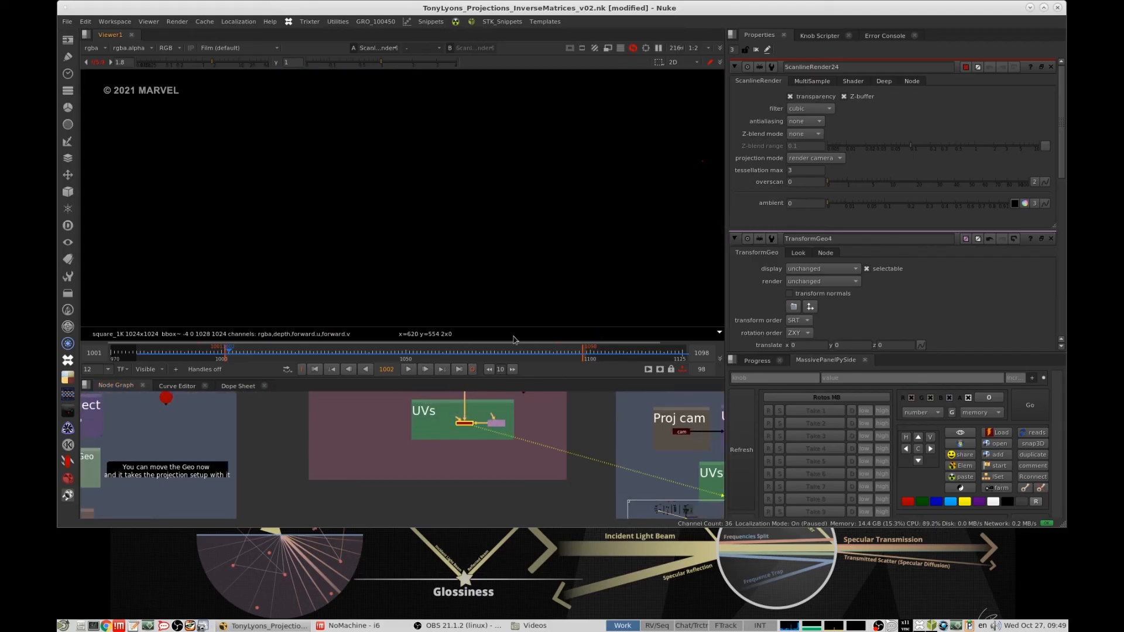
key(f)
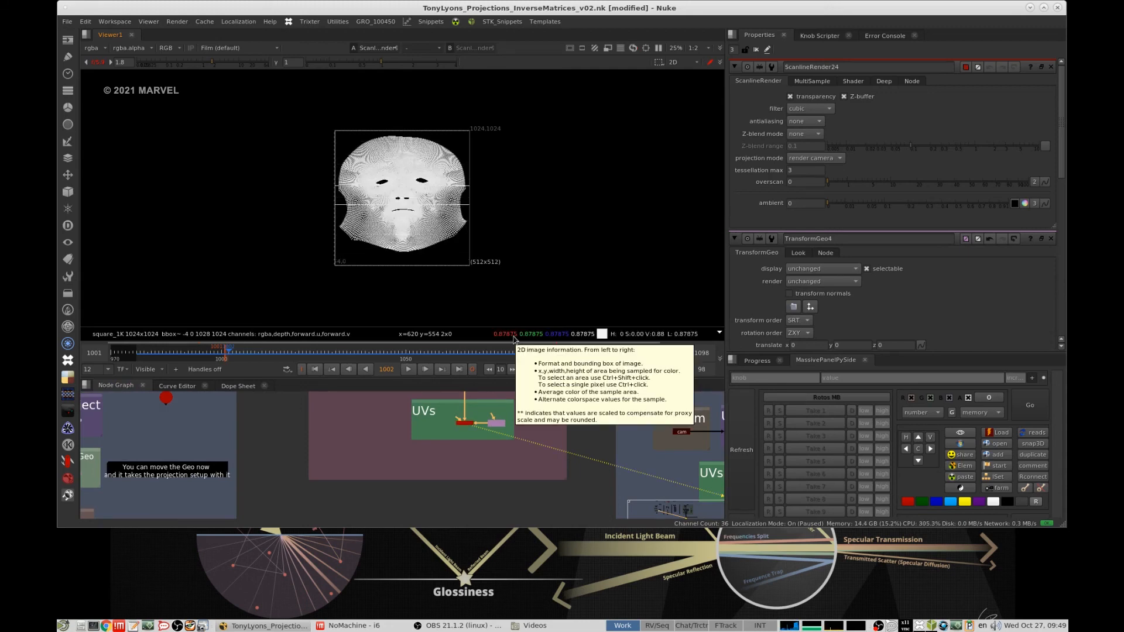
- Show the stabilized head render for roto reference again, framed closer on Melina's head, and play it
scroll(600, 433, down, 8)
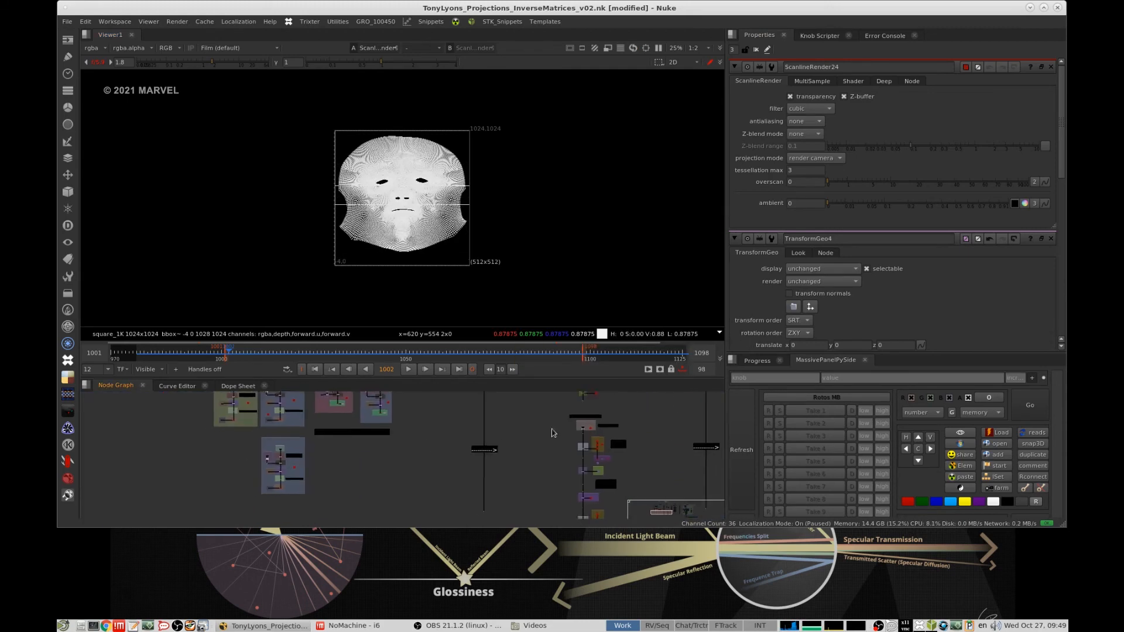
scroll(442, 475, up, 10)
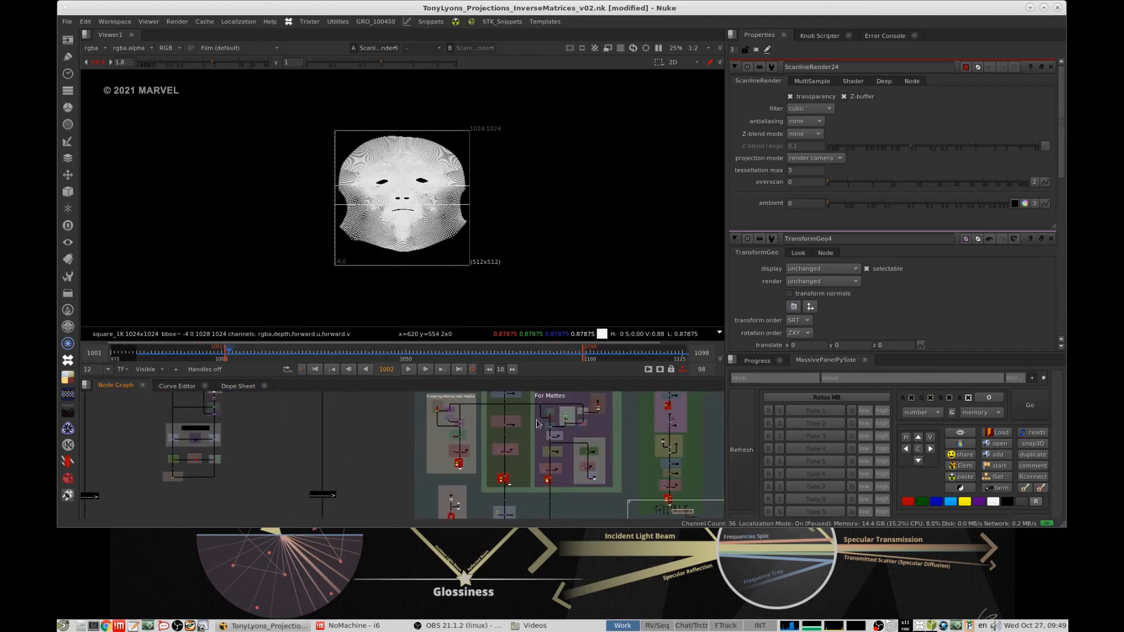
middle_drag(540, 445, 531, 457)
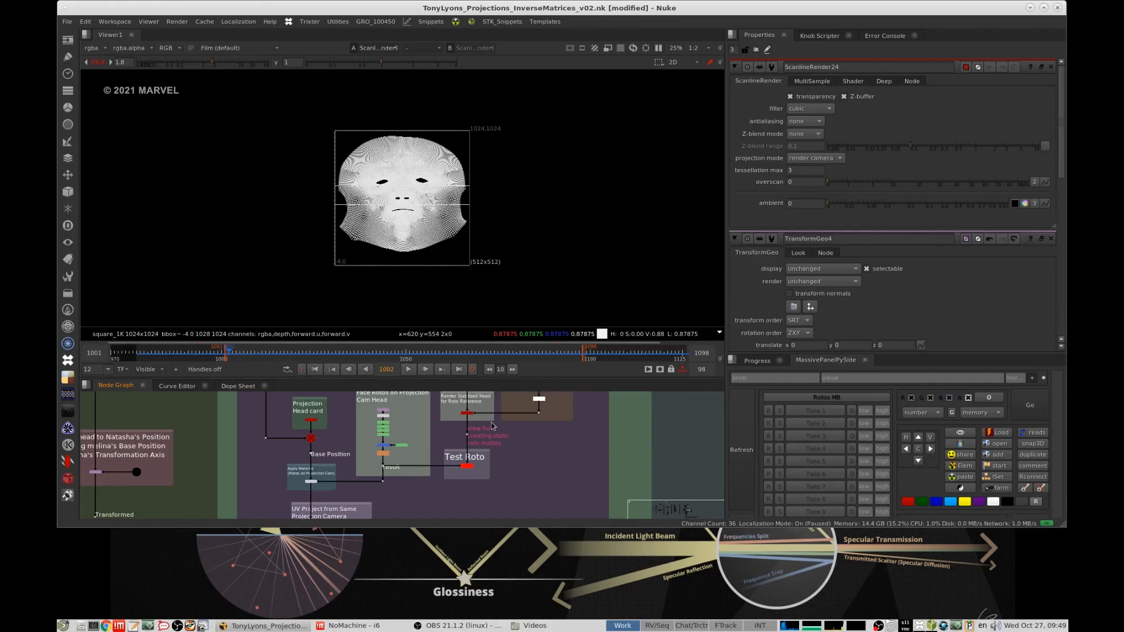
click(450, 416)
key(1)
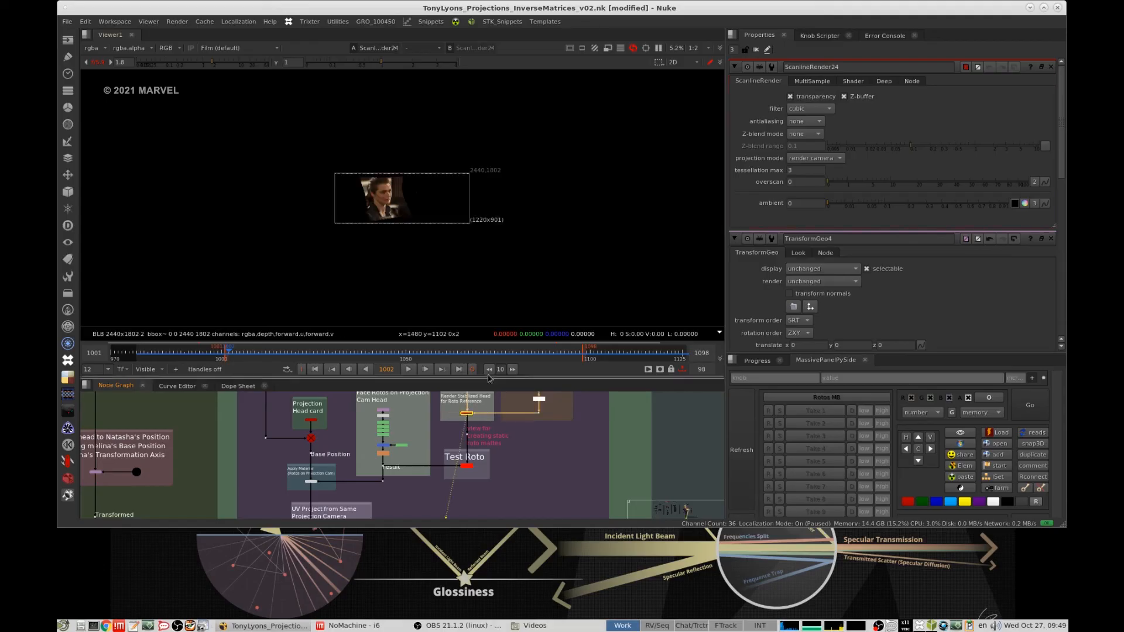
key(f)
scroll(469, 234, up, 2)
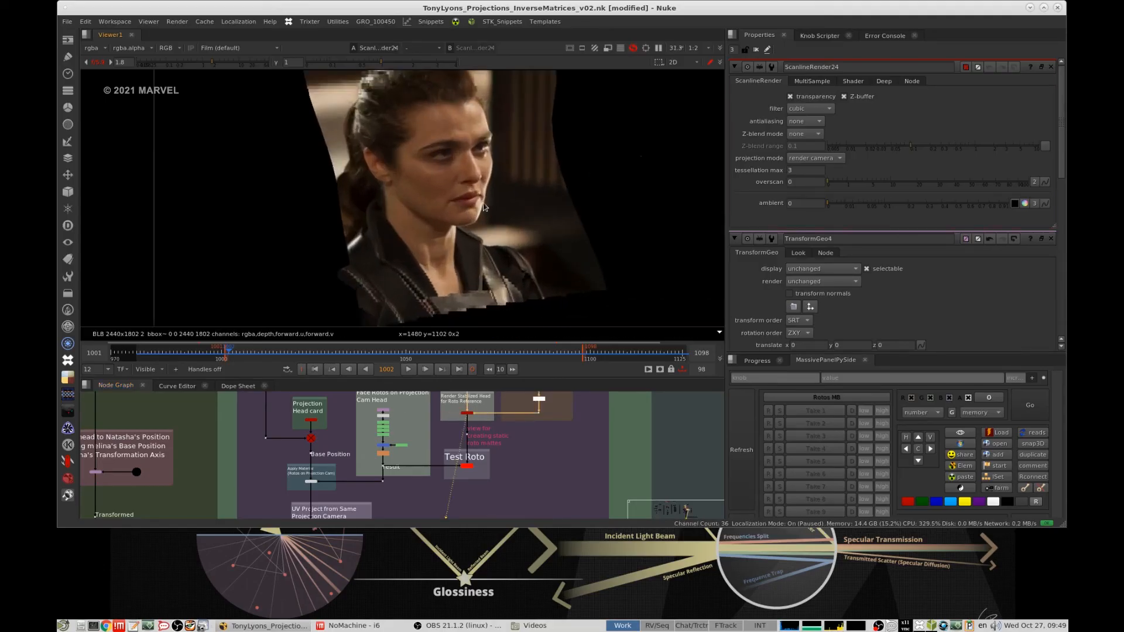
- Review the stabilized head playback at a viewer resolution of 1:8 and restore the resolution to 1:2
click(700, 47)
click(702, 95)
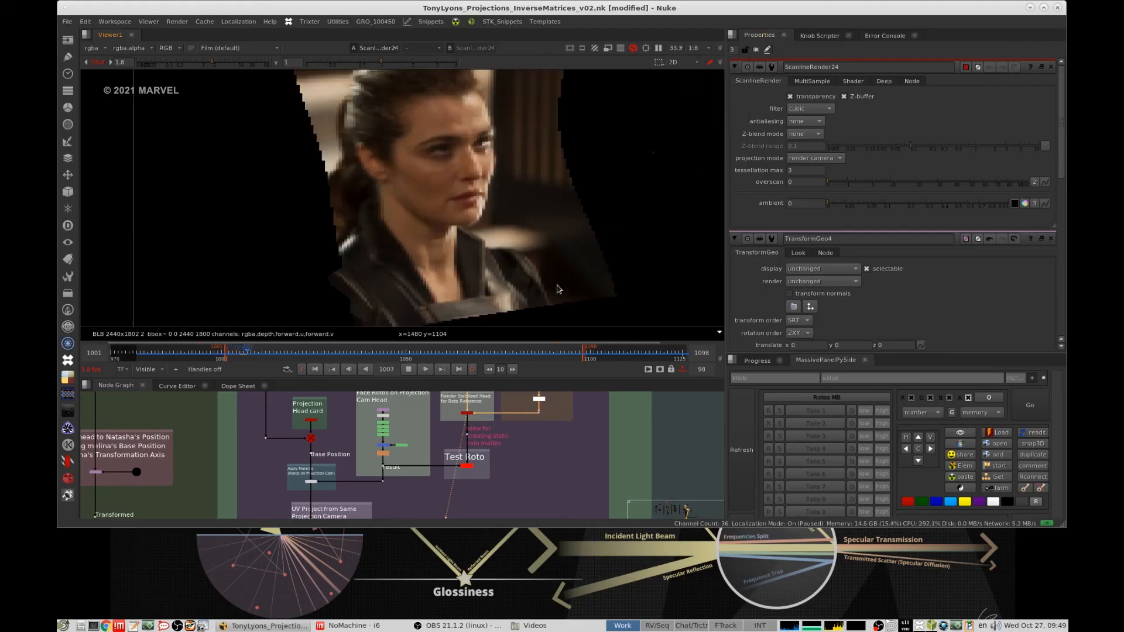
click(699, 48)
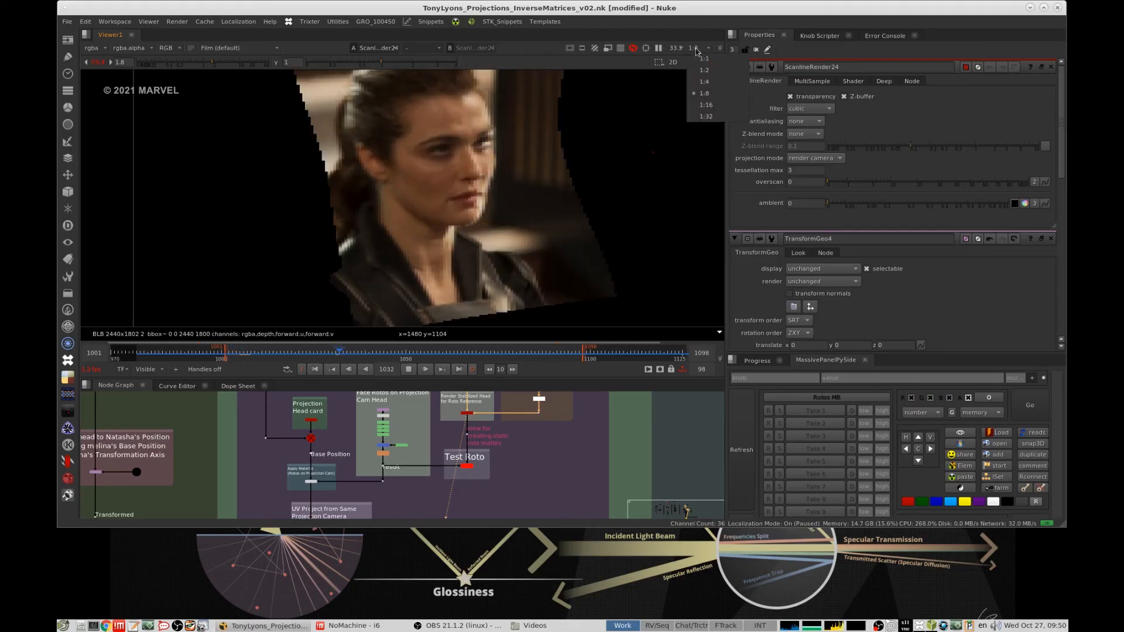
click(702, 65)
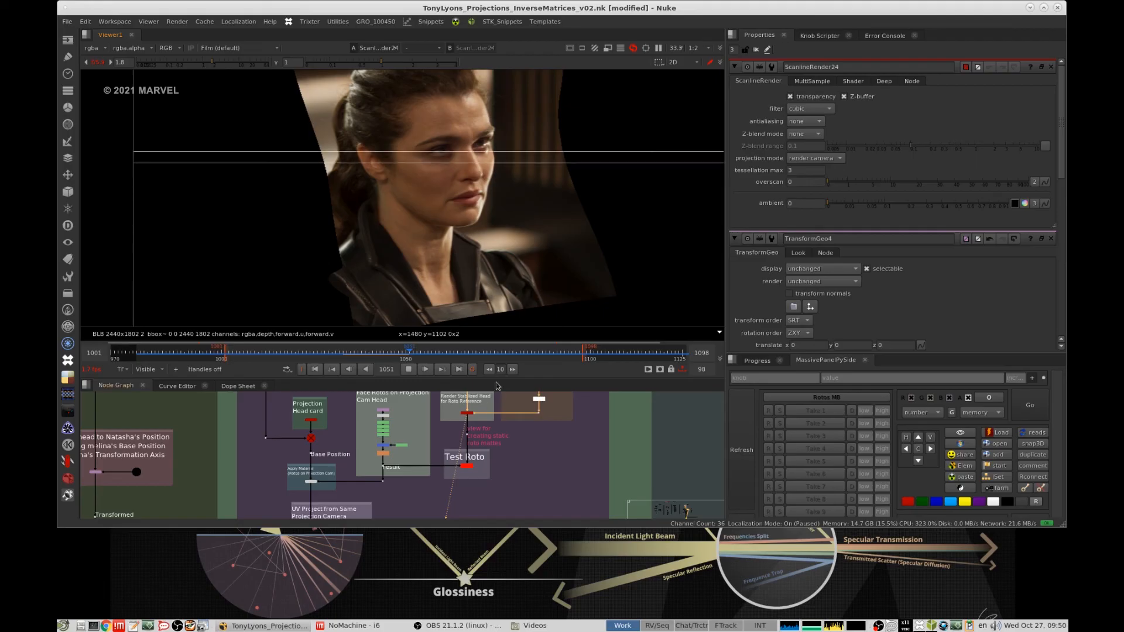
- Play the final head replacement composite from Merge21 in the viewer and stop the playback
scroll(565, 448, down, 6)
middle_drag(632, 510, 536, 456)
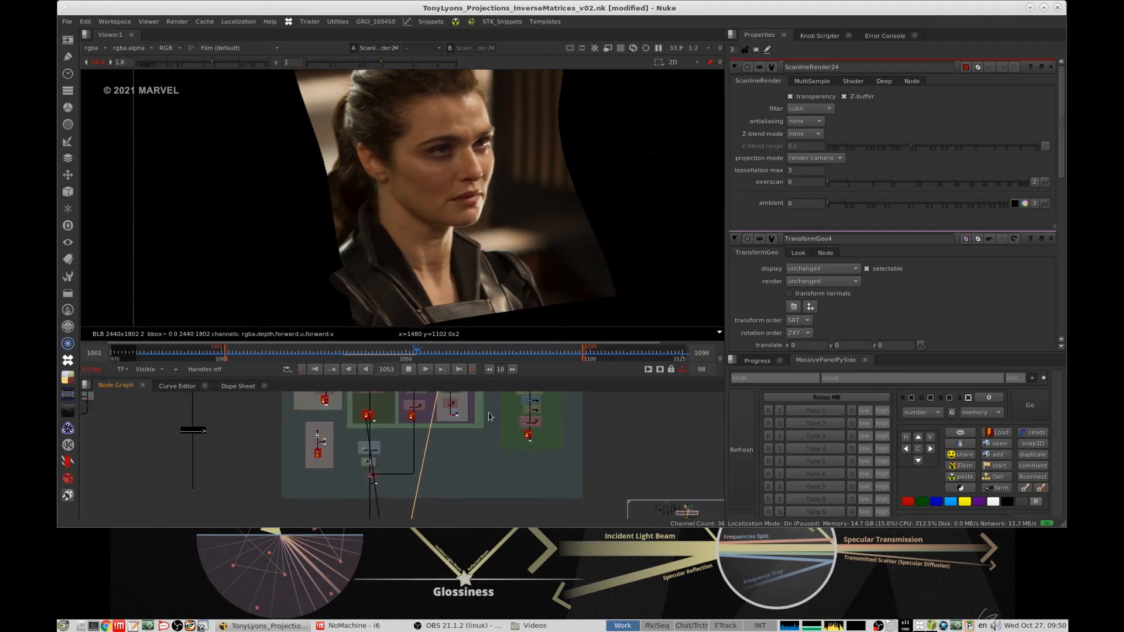
scroll(604, 476, up, 8)
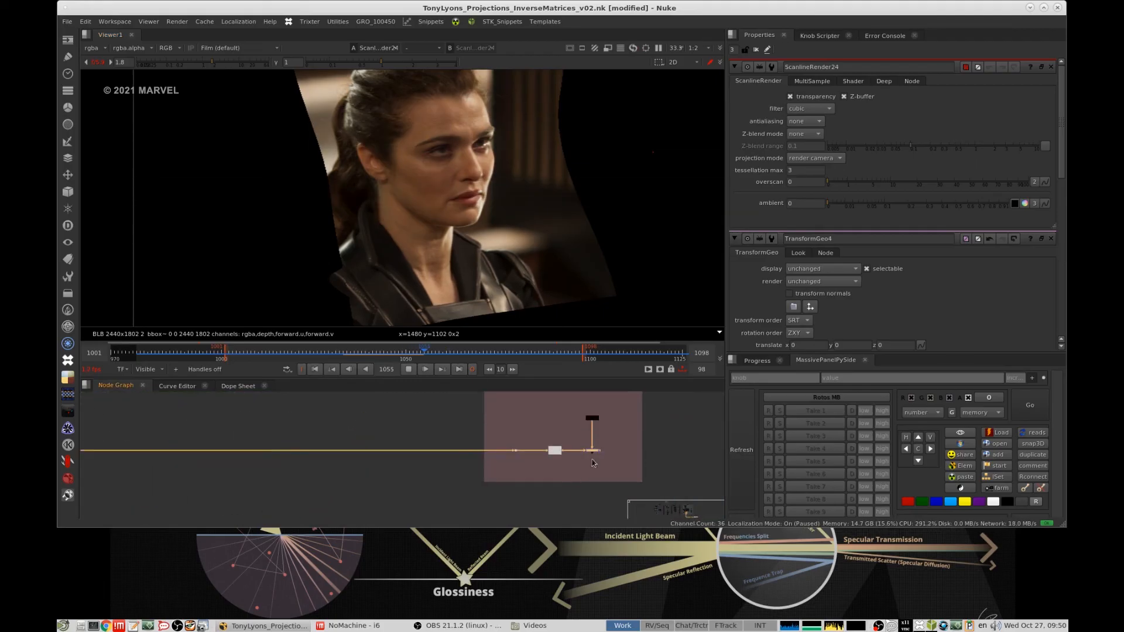
click(593, 451)
key(1)
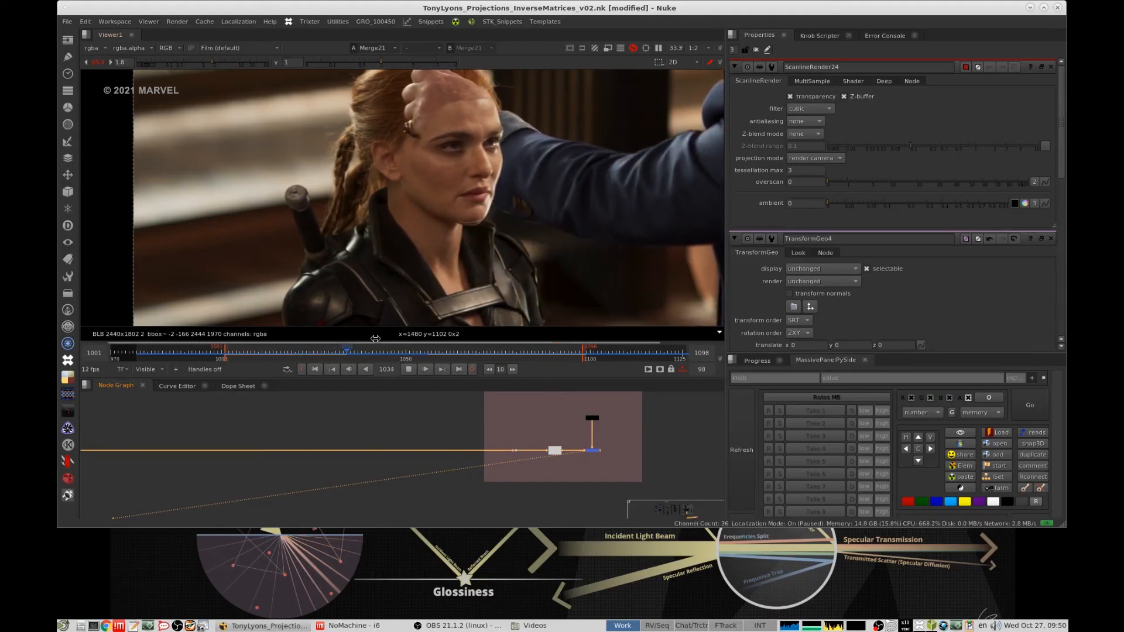
click(408, 371)
- Examine the Face and Face Matte outputs and the Test Roto section in the head projection setup
scroll(542, 427, down, 4)
middle_drag(542, 428, 467, 541)
middle_drag(391, 413, 504, 431)
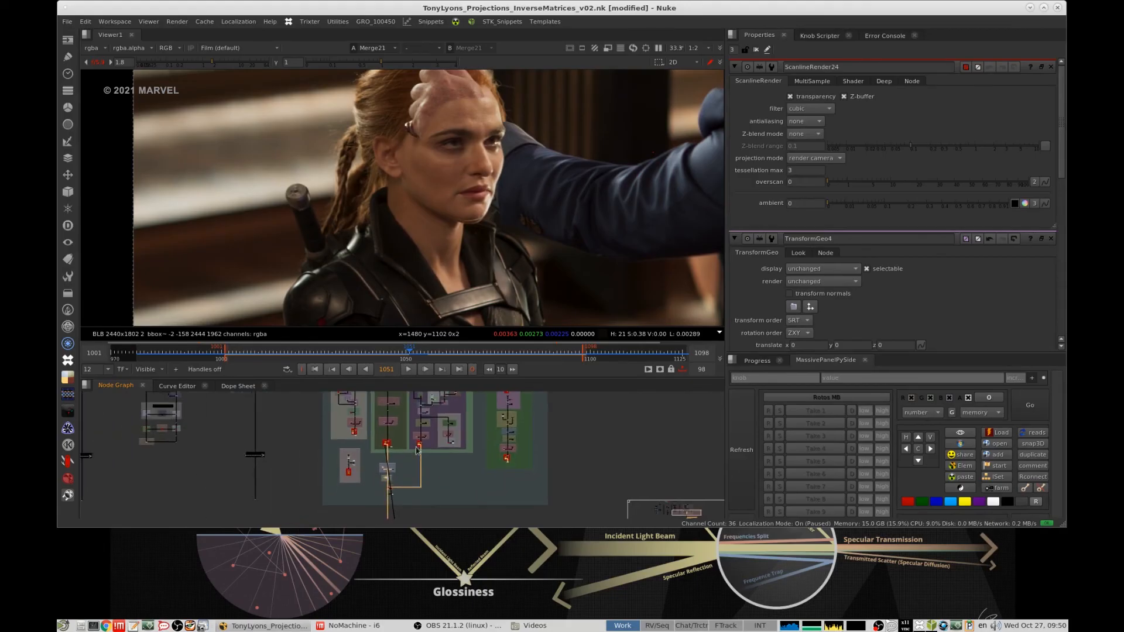
scroll(418, 450, up, 3)
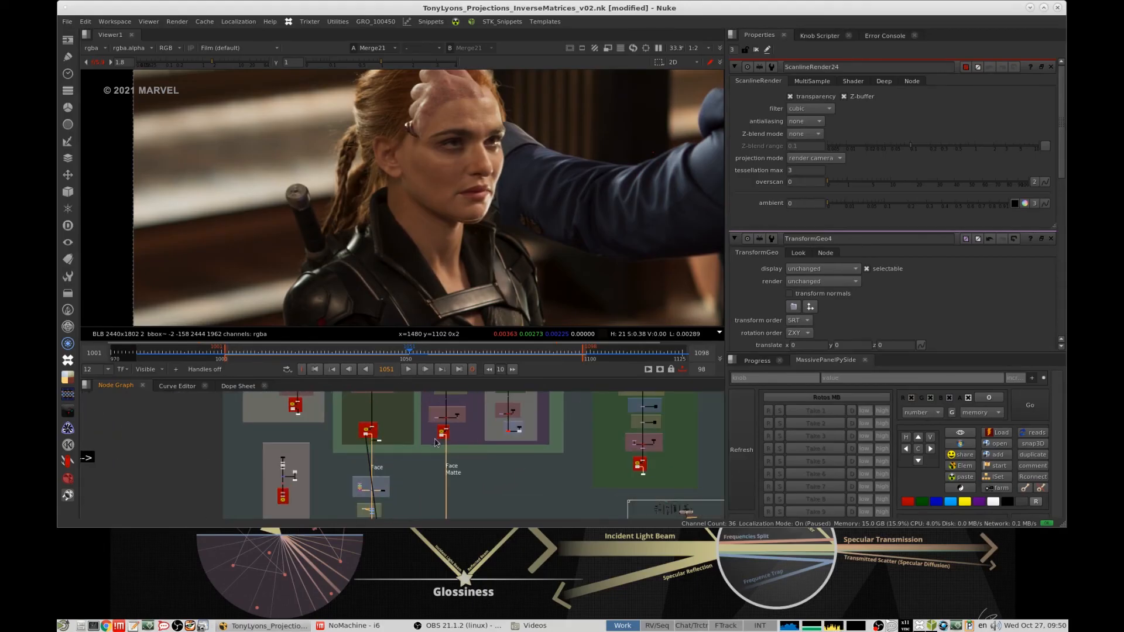
middle_drag(436, 443, 426, 451)
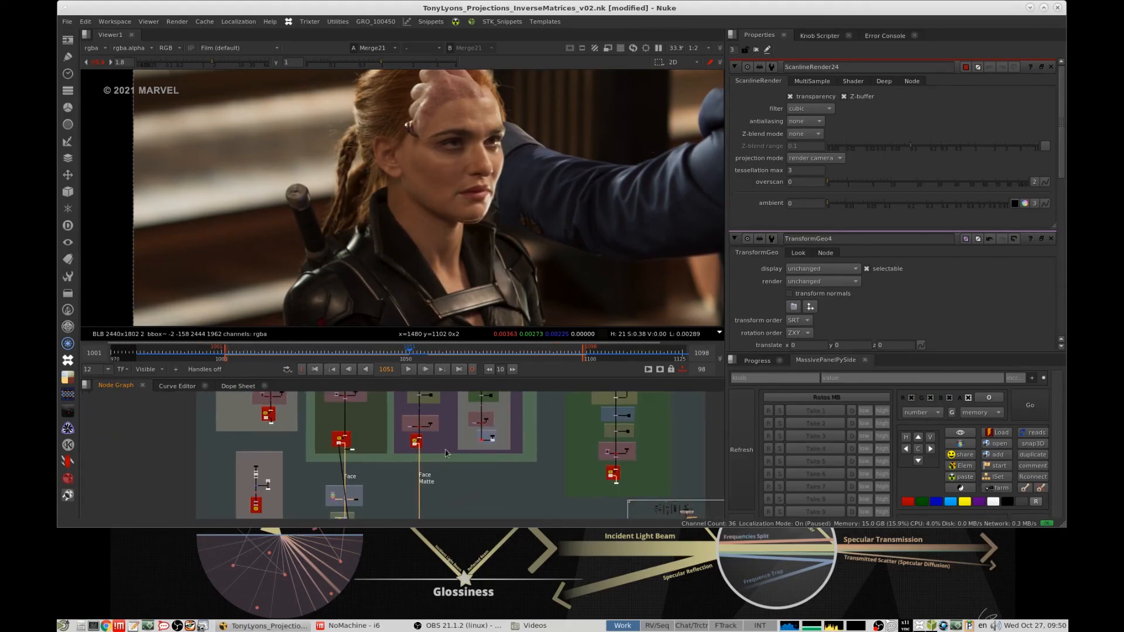
middle_drag(444, 449, 425, 451)
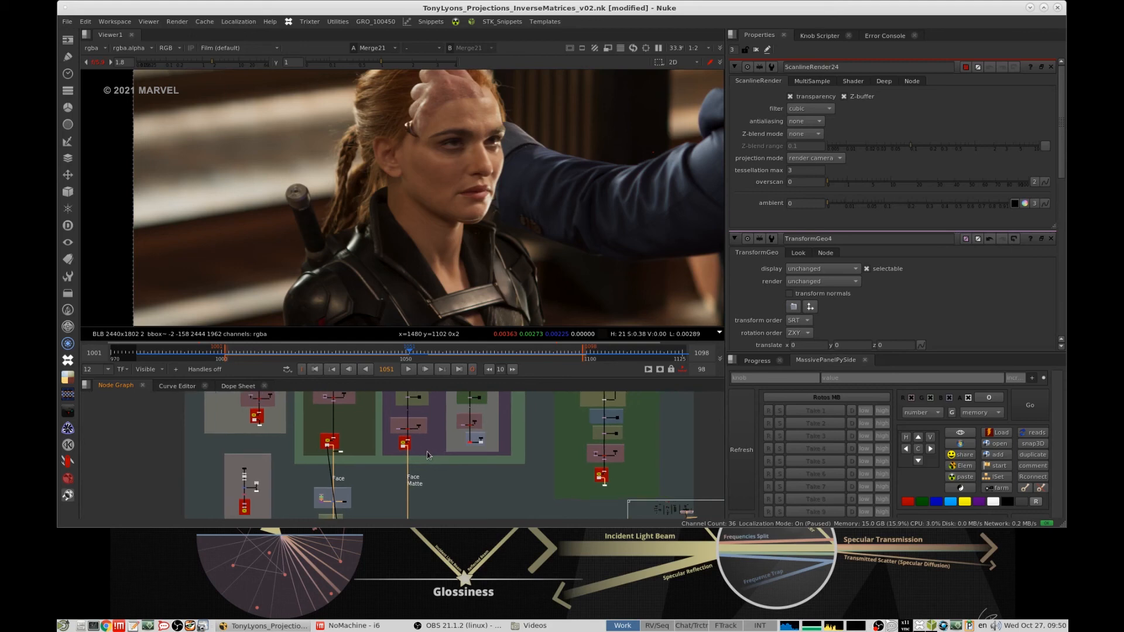
scroll(349, 452, up, 2)
scroll(351, 447, down, 2)
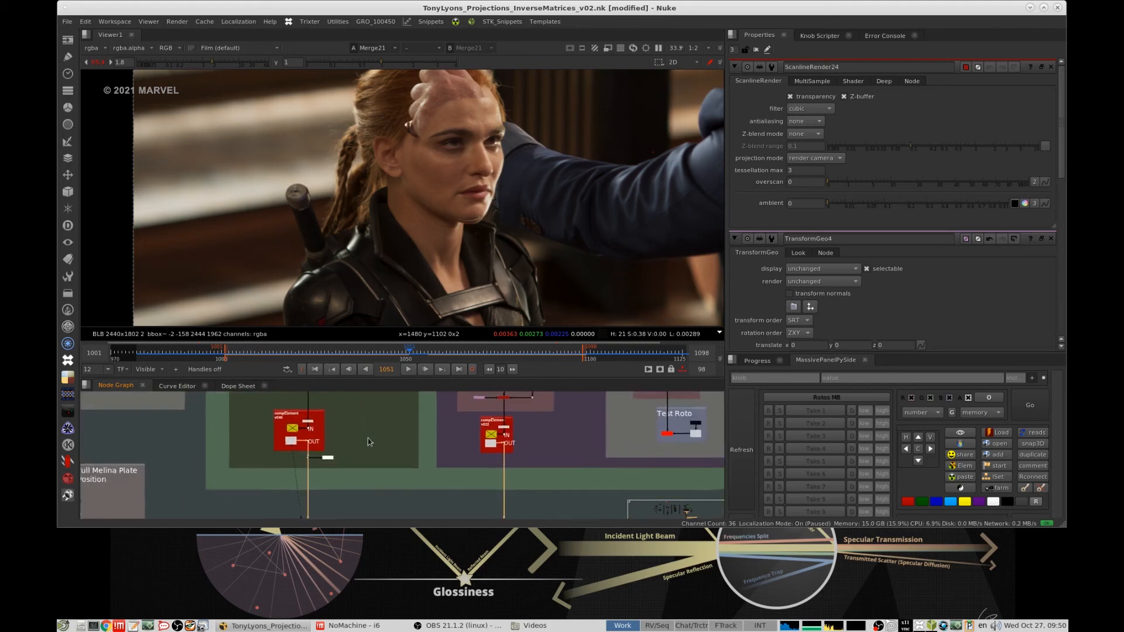
scroll(391, 454, down, 4)
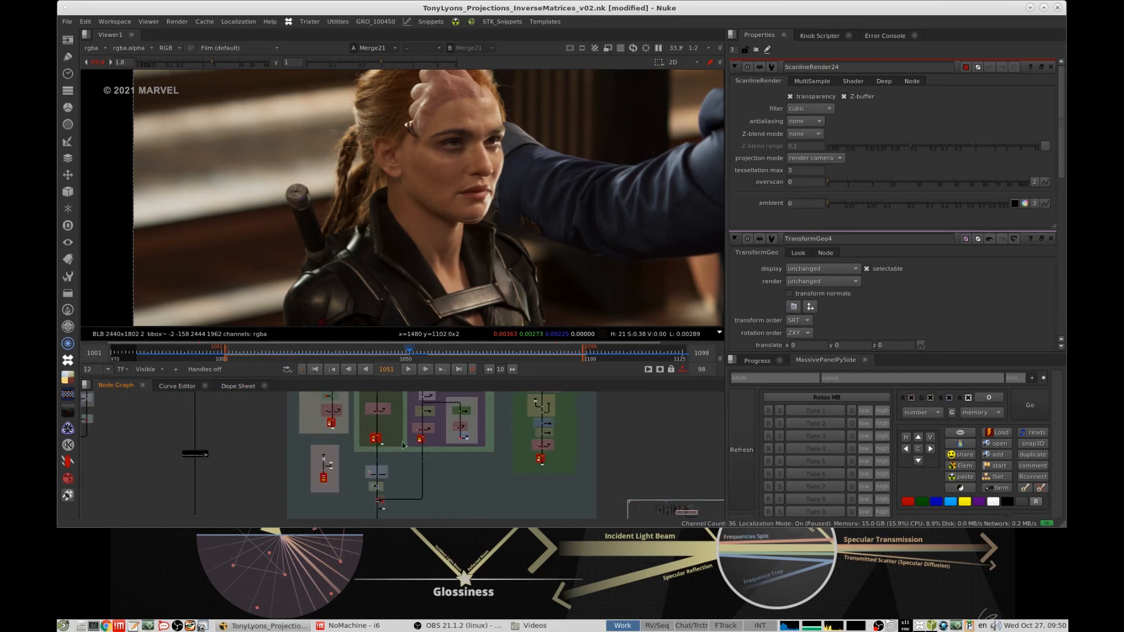
- Move the Axis4 node (v001 melina repo) closer to Axis12 (v002 melina proj) in an empty area of the node graph
scroll(400, 437, up, 8)
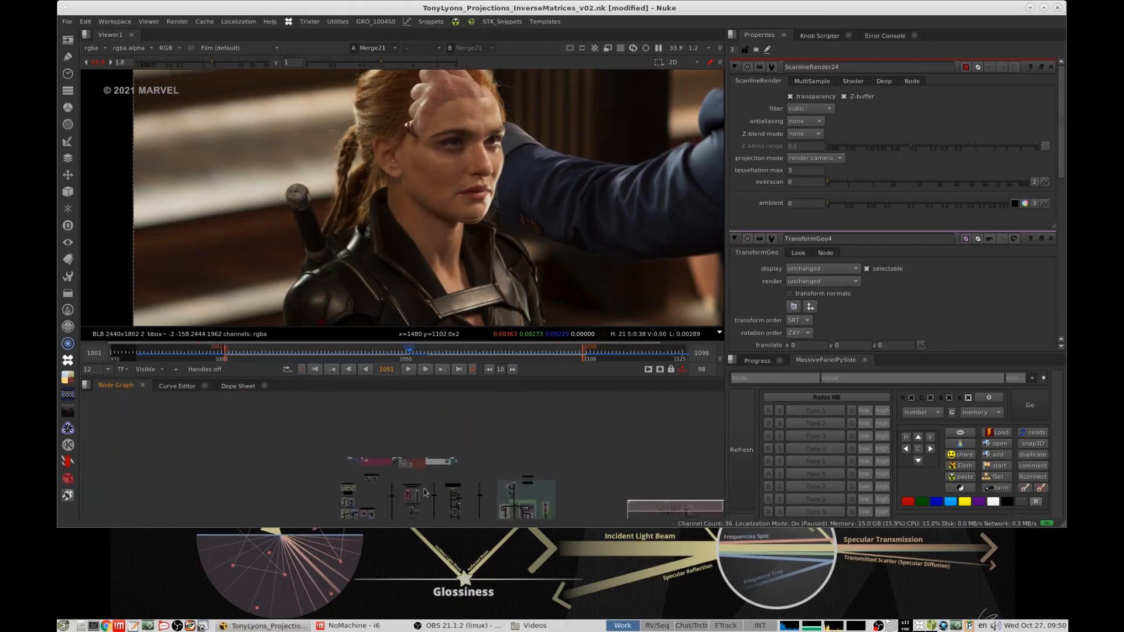
click(399, 434)
middle_drag(668, 421, 480, 425)
scroll(542, 447, down, 10)
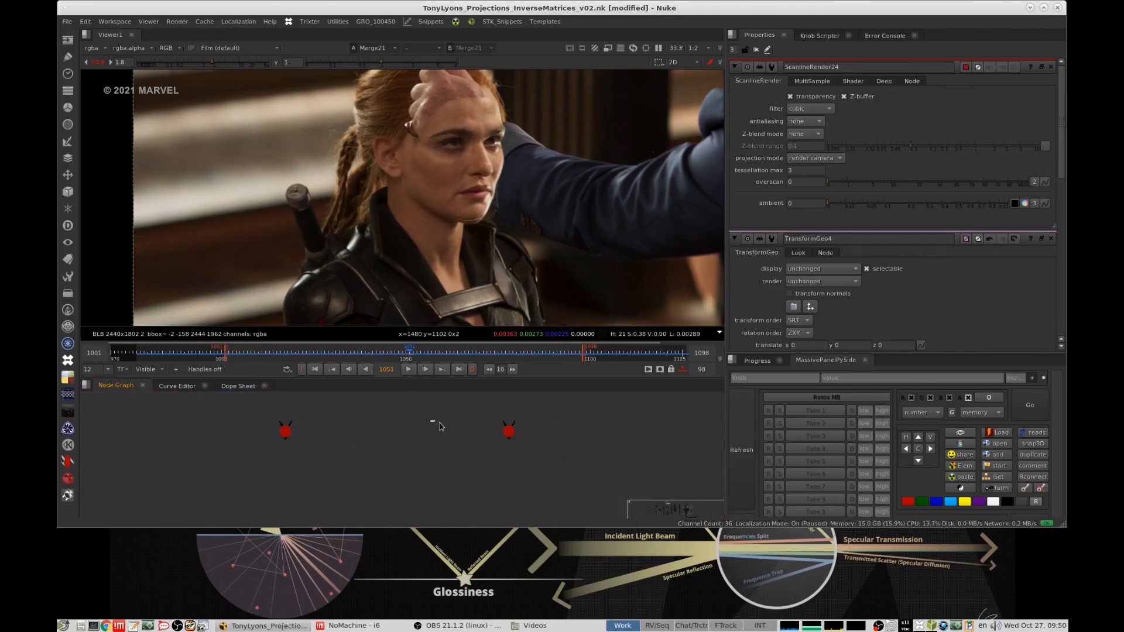
drag(502, 432, 362, 434)
scroll(320, 428, up, 8)
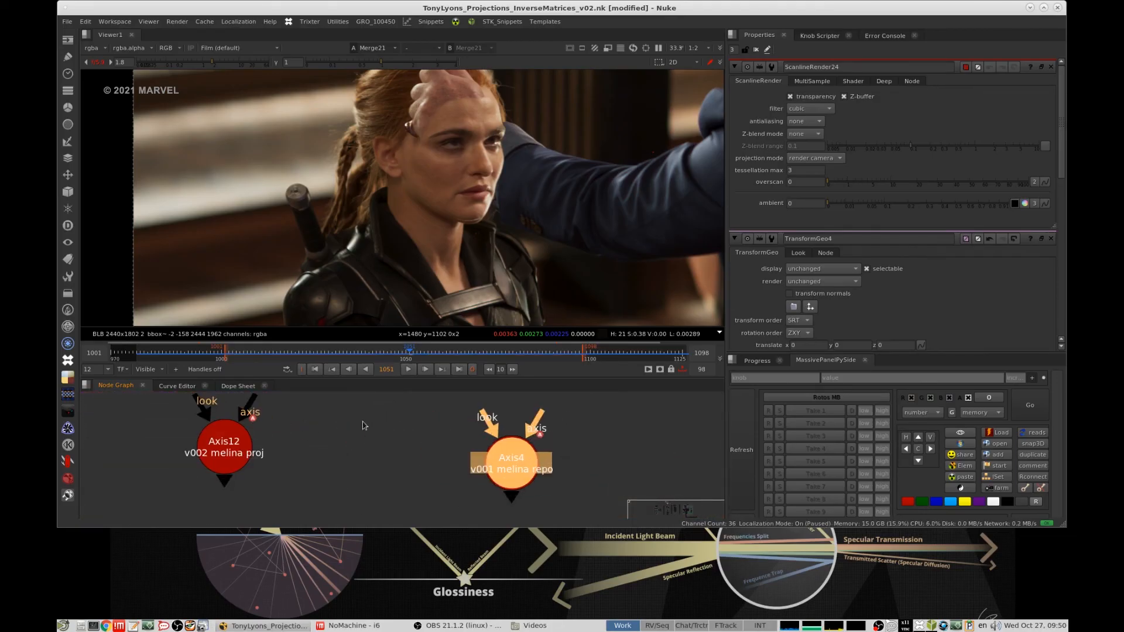
- Bring an Axis6_Natasha_Head1 node beside Axis12 and Axis4 in the empty area of the node graph
scroll(427, 423, down, 15)
middle_drag(403, 459, 418, 439)
scroll(416, 439, up, 10)
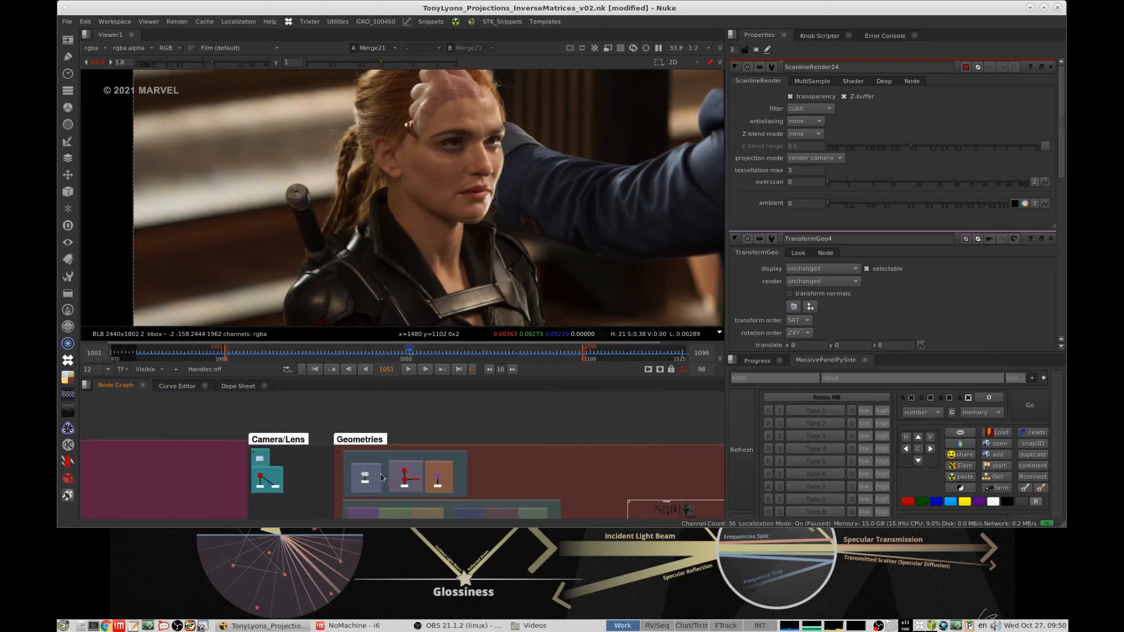
scroll(479, 469, down, 8)
middle_drag(479, 469, 492, 425)
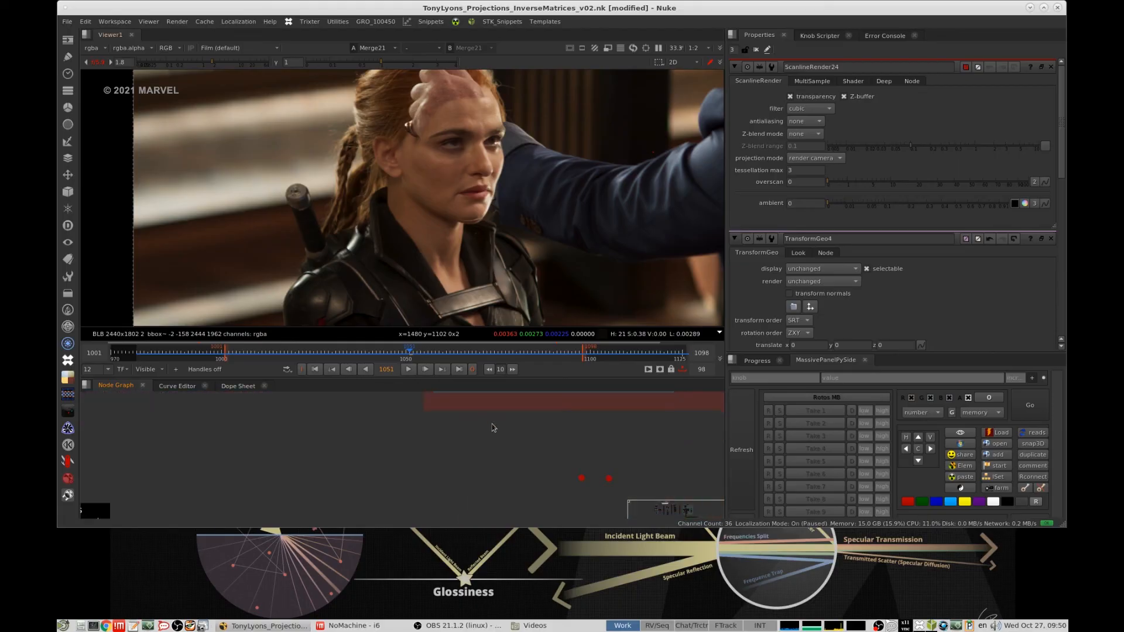
scroll(492, 426, down, 3)
scroll(533, 458, up, 7)
middle_drag(533, 458, 422, 425)
scroll(457, 420, up, 8)
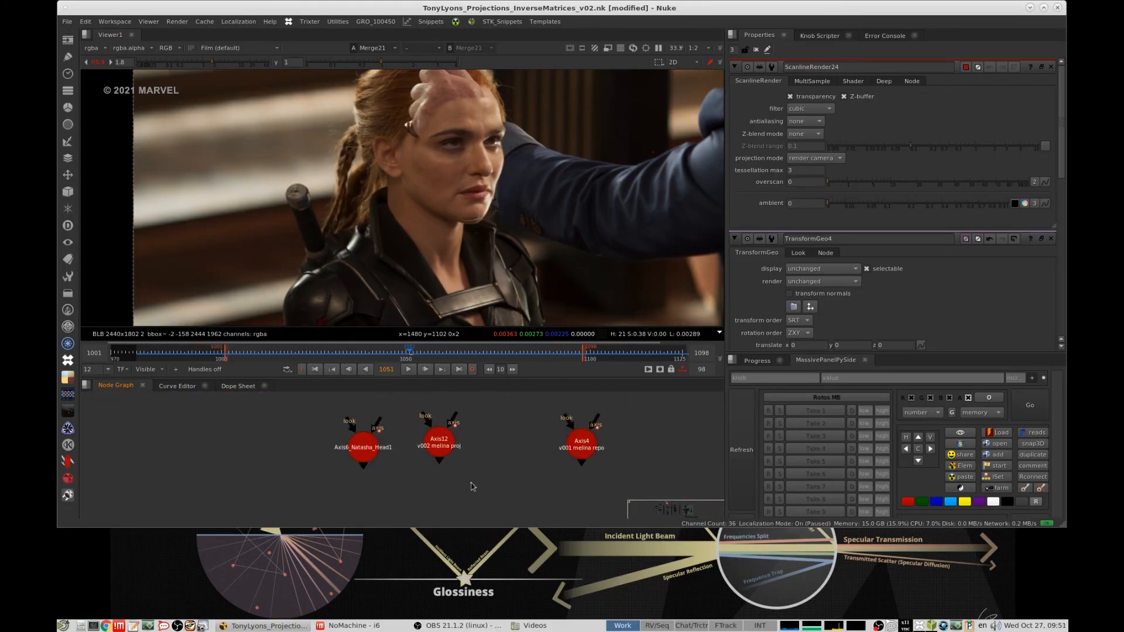
- Connect Axis6_Natasha_Head1 and Axis12 to the viewer as inputs 1 and 2, and close all open node properties
key(1)
click(500, 442)
key(2)
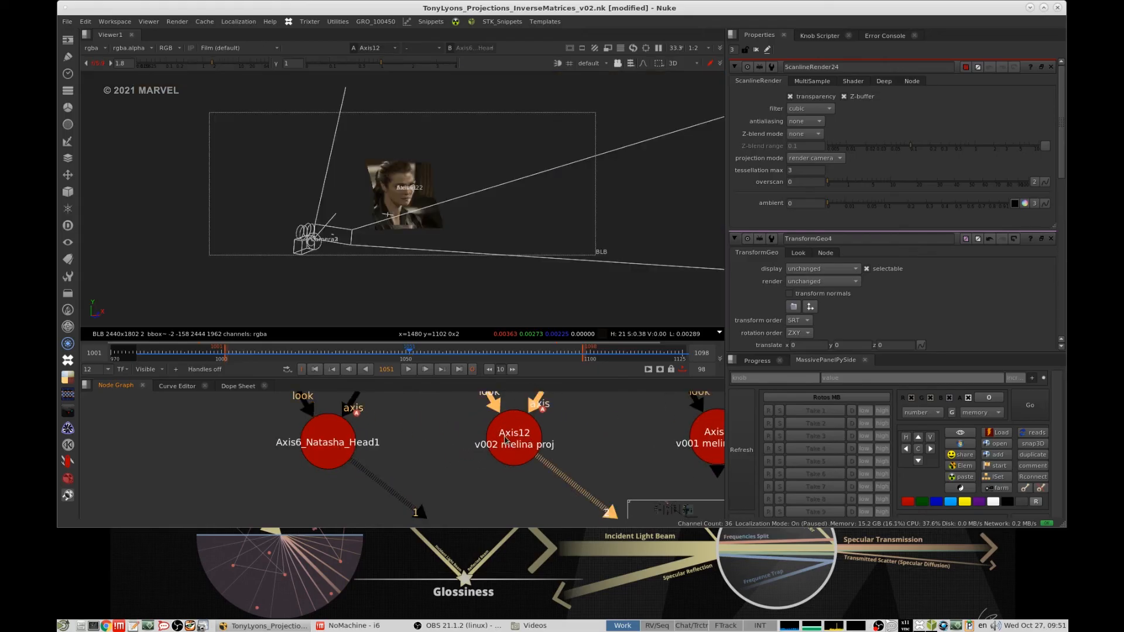
key(1)
key(2)
click(755, 52)
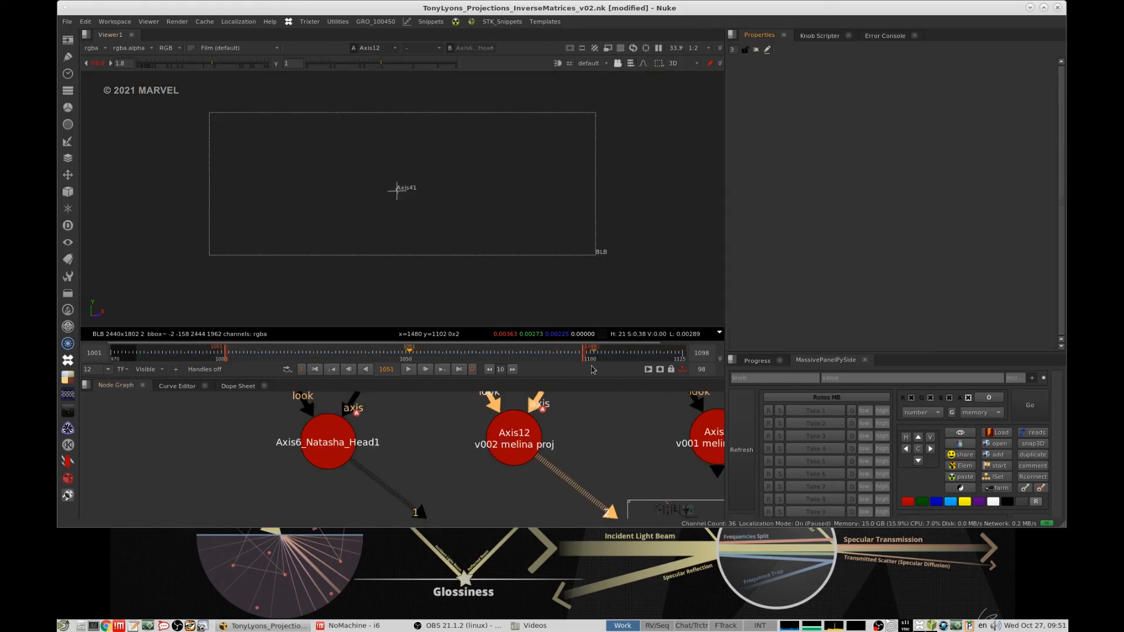
- Open the Axis12 and Axis4 properties, and arrange Axis12 beside Axis6_Natasha_Head1 with Axis4 set apart
double_click(514, 439)
scroll(610, 451, down, 2)
drag(489, 447, 475, 383)
drag(617, 448, 459, 448)
double_click(459, 447)
middle_drag(459, 449, 481, 494)
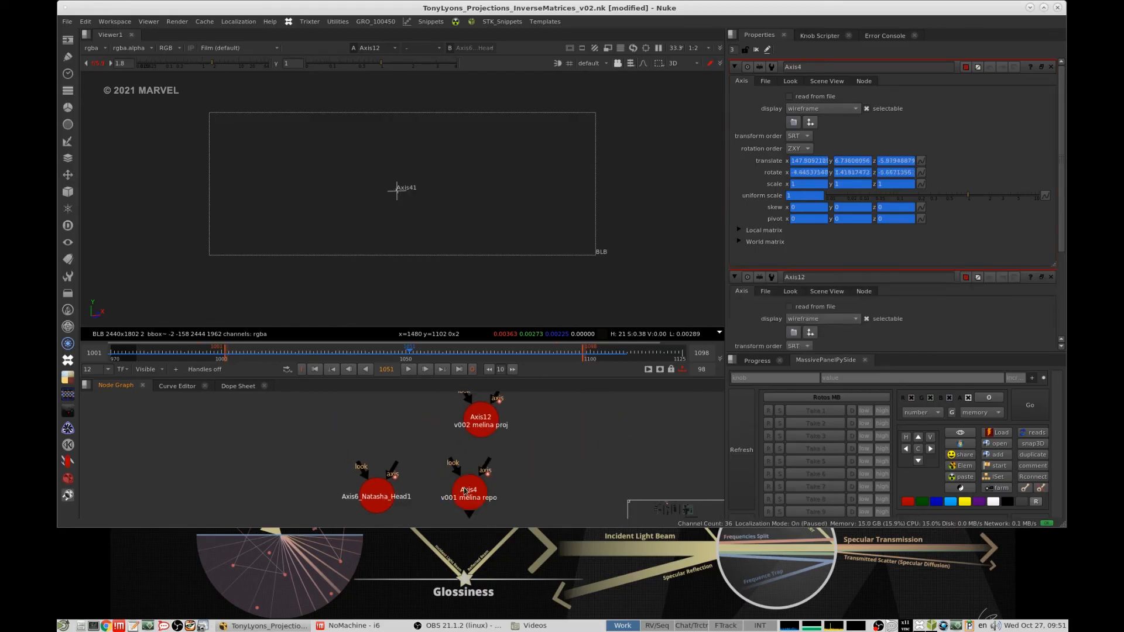
drag(482, 494, 690, 441)
drag(487, 424, 482, 476)
- Compare the translate and rotate values of Axis6_Natasha_Head1 and Axis12 in their properties
double_click(375, 502)
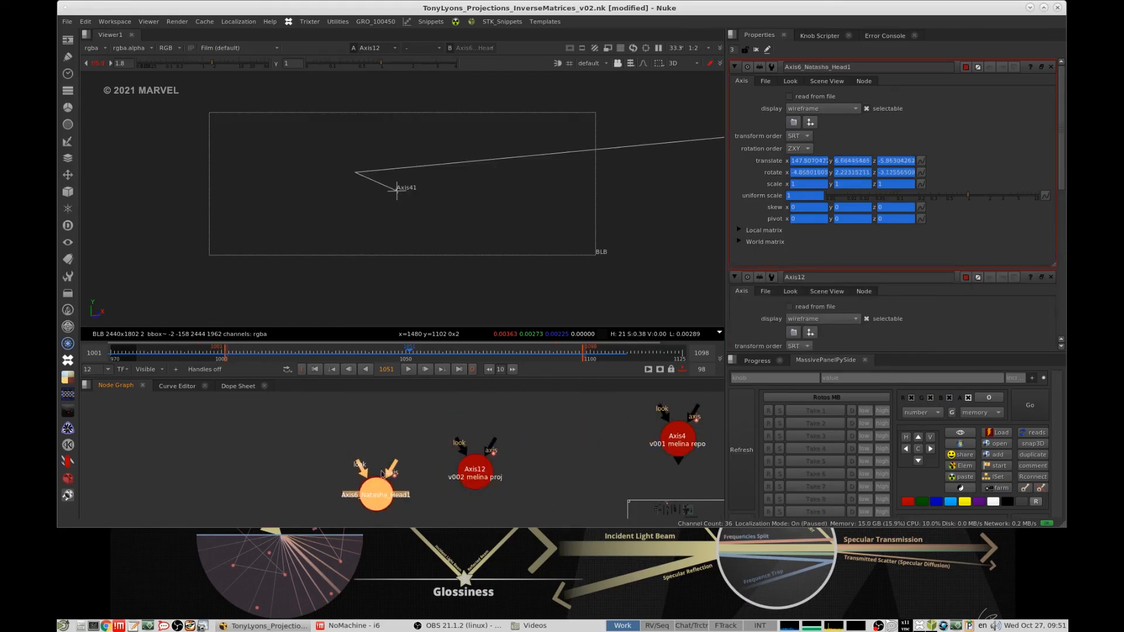
click(466, 487)
drag(473, 478, 469, 478)
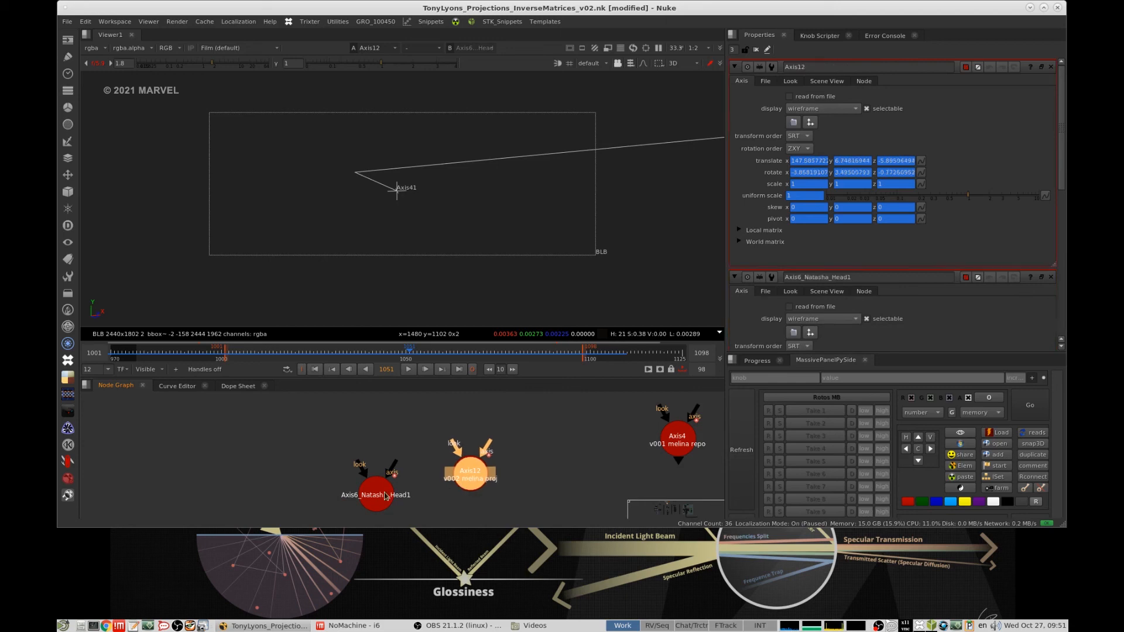
double_click(375, 499)
drag(375, 499, 376, 498)
click(468, 481)
click(469, 481)
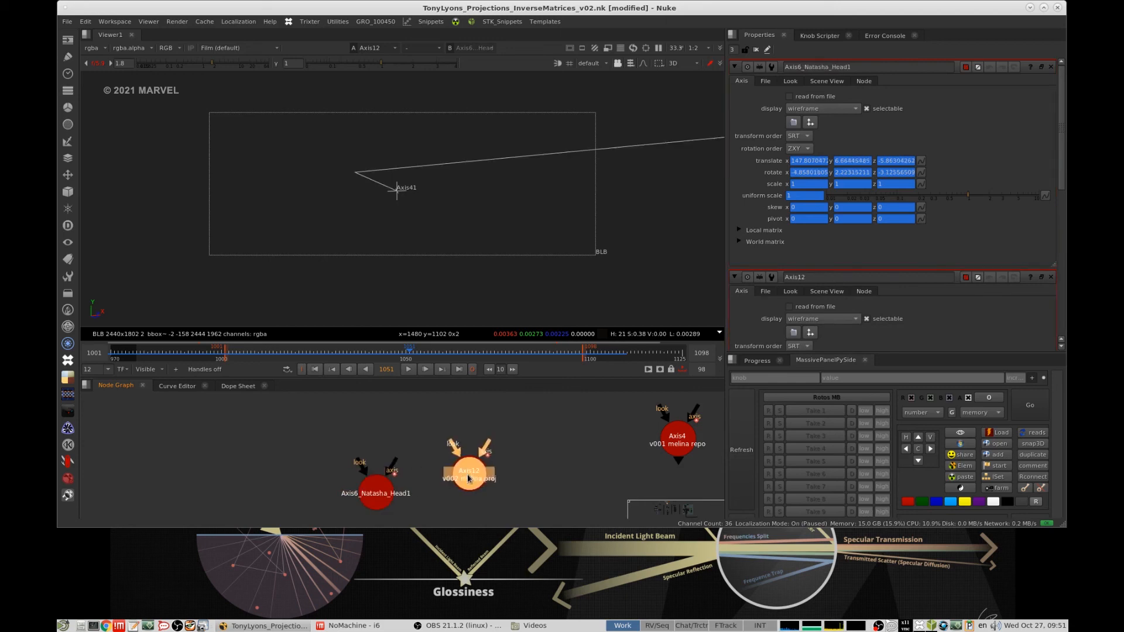
double_click(366, 497)
- Open the Axis12 and Axis4 properties to compare Melina's projection axis with her repositioned axis
middle_drag(602, 439, 484, 435)
click(484, 435)
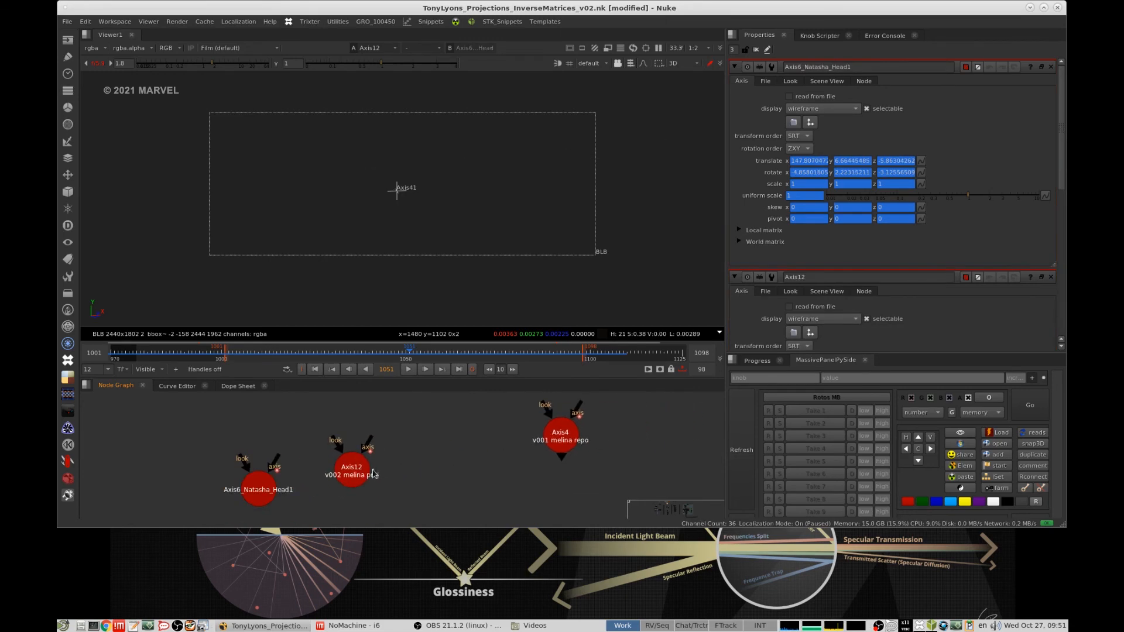
click(349, 471)
drag(349, 470, 350, 470)
click(510, 443)
double_click(560, 435)
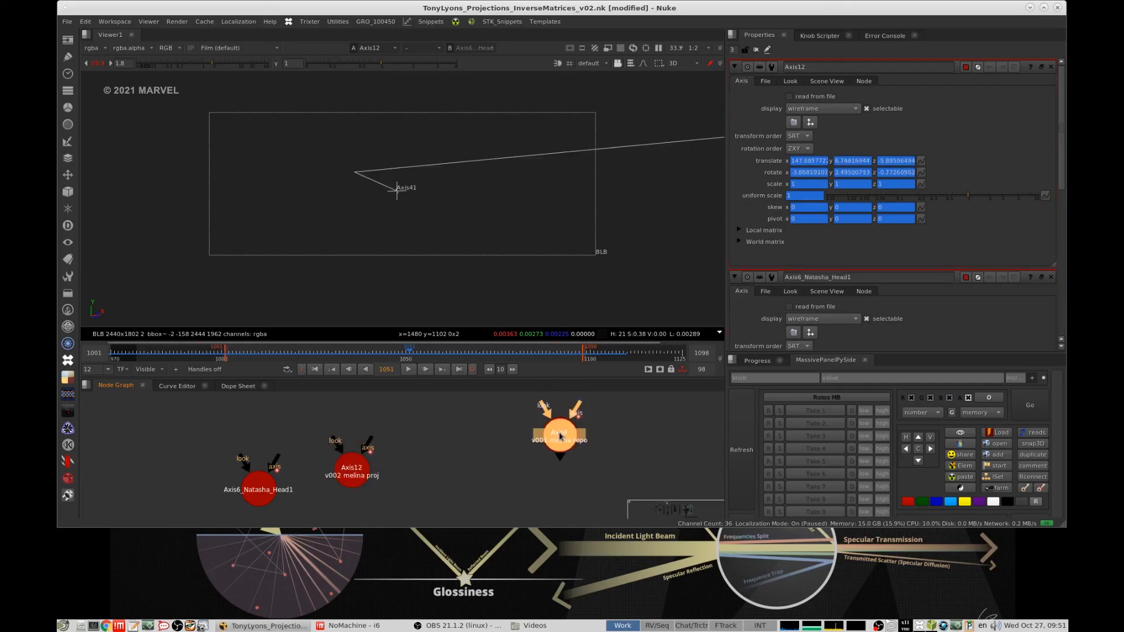
- Delete the Axis6_Natasha_Head1 node beside the two Melina axes and reopen the Axis12 properties
click(490, 441)
drag(254, 491, 251, 467)
key(Delete)
double_click(338, 483)
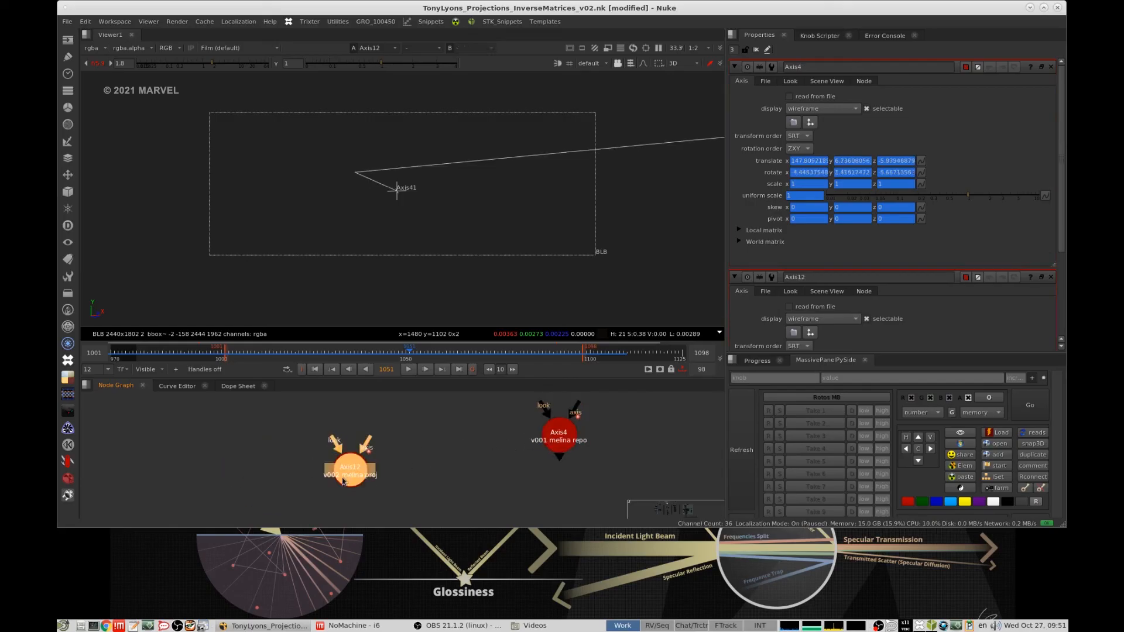
- Open the Axis4 properties and frame the Melina axes in the 3D view
click(554, 448)
double_click(551, 448)
click(514, 447)
click(335, 478)
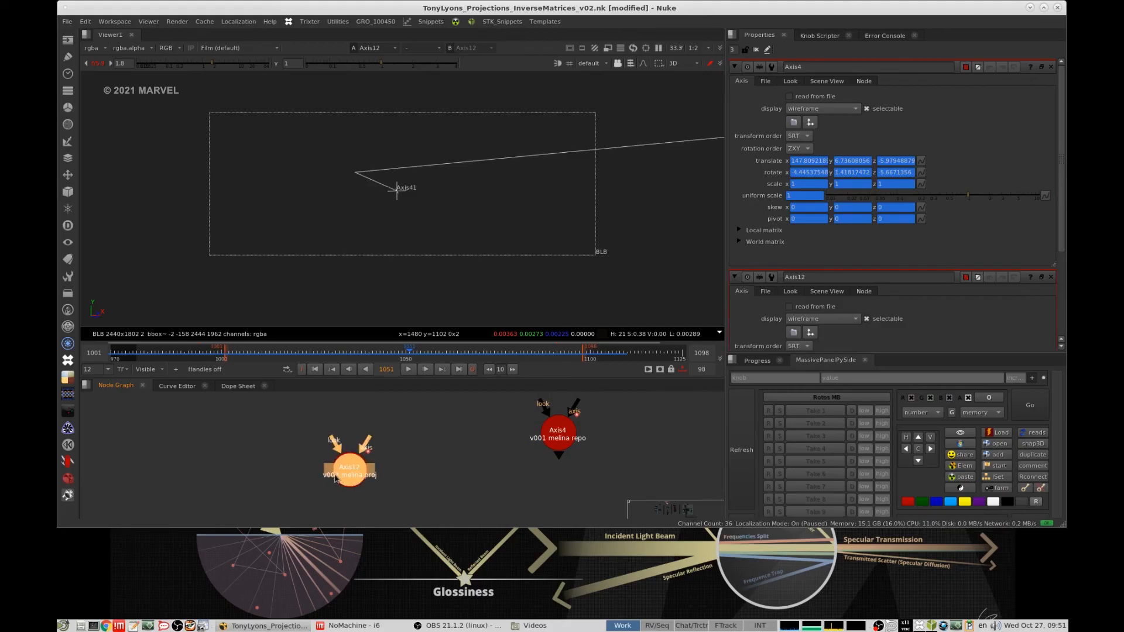
double_click(553, 444)
key(f)
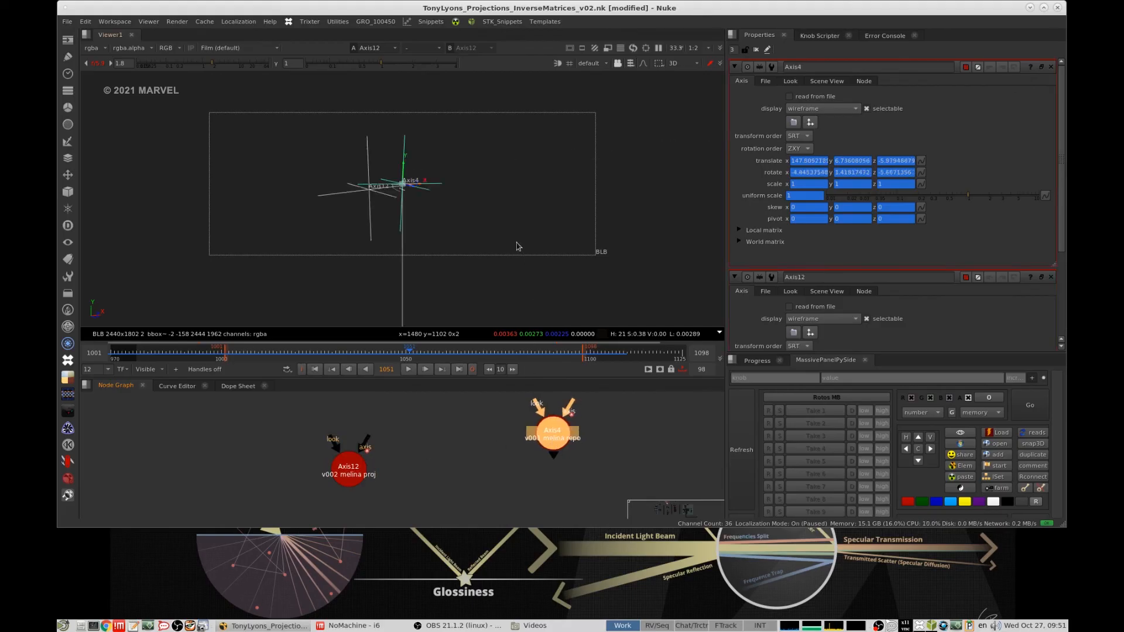
- Bring the Axis6_Natasha_Head1 node back beside the two Melina axes and open its properties
scroll(495, 443, down, 7)
middle_drag(480, 408, 454, 515)
scroll(454, 480, up, 3)
click(436, 484)
click(515, 460)
scroll(515, 459, down, 5)
middle_drag(518, 477, 504, 413)
scroll(492, 426, up, 6)
click(463, 425)
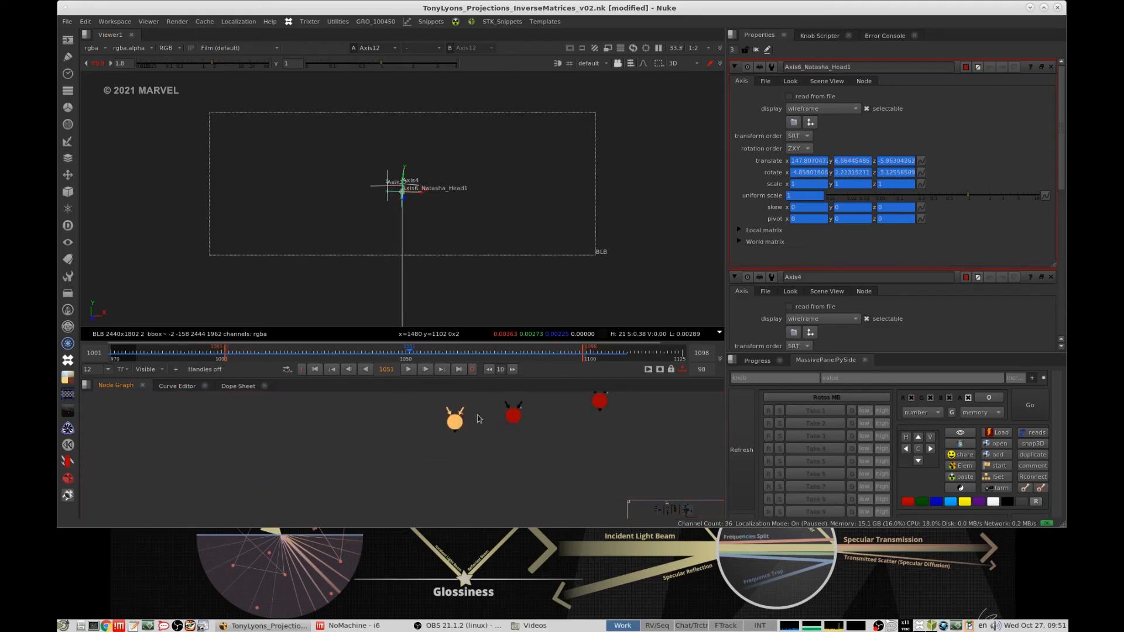
- Alternate between Axis6_Natasha_Head1 and Axis12 to compare their positions in the 3D view
click(469, 425)
click(518, 421)
click(515, 418)
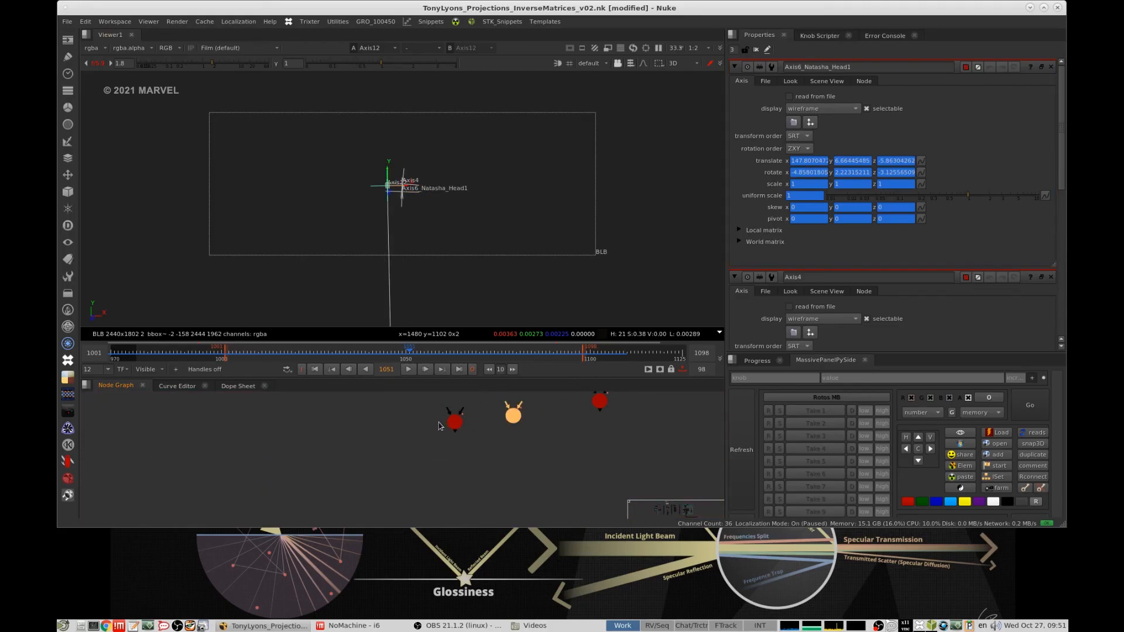
click(438, 422)
click(455, 422)
click(512, 420)
click(528, 420)
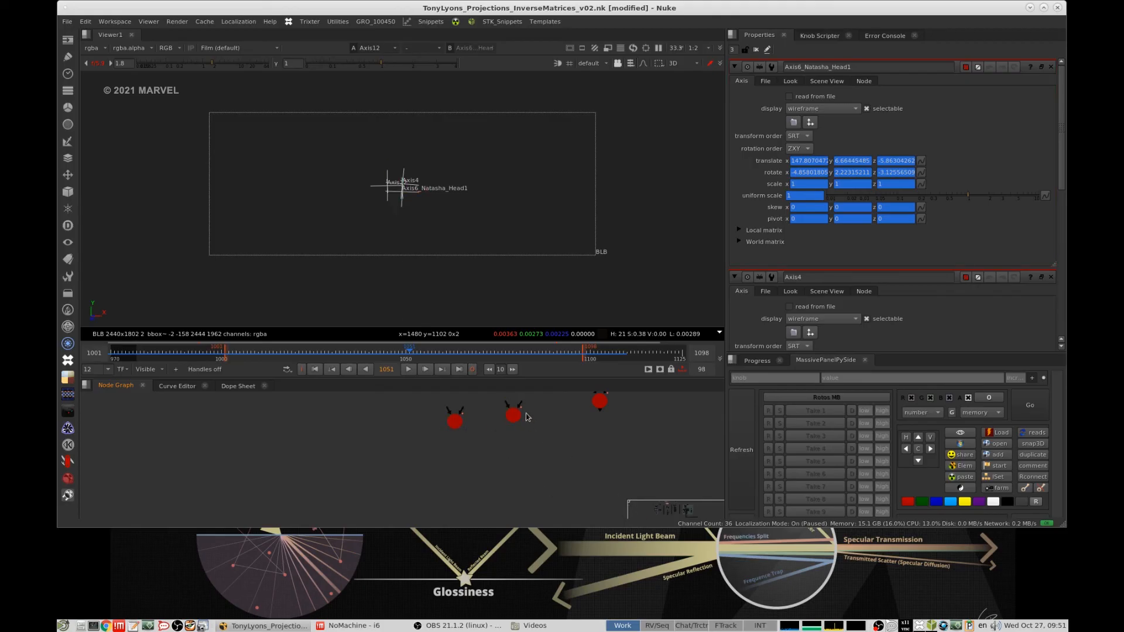
click(515, 417)
click(455, 422)
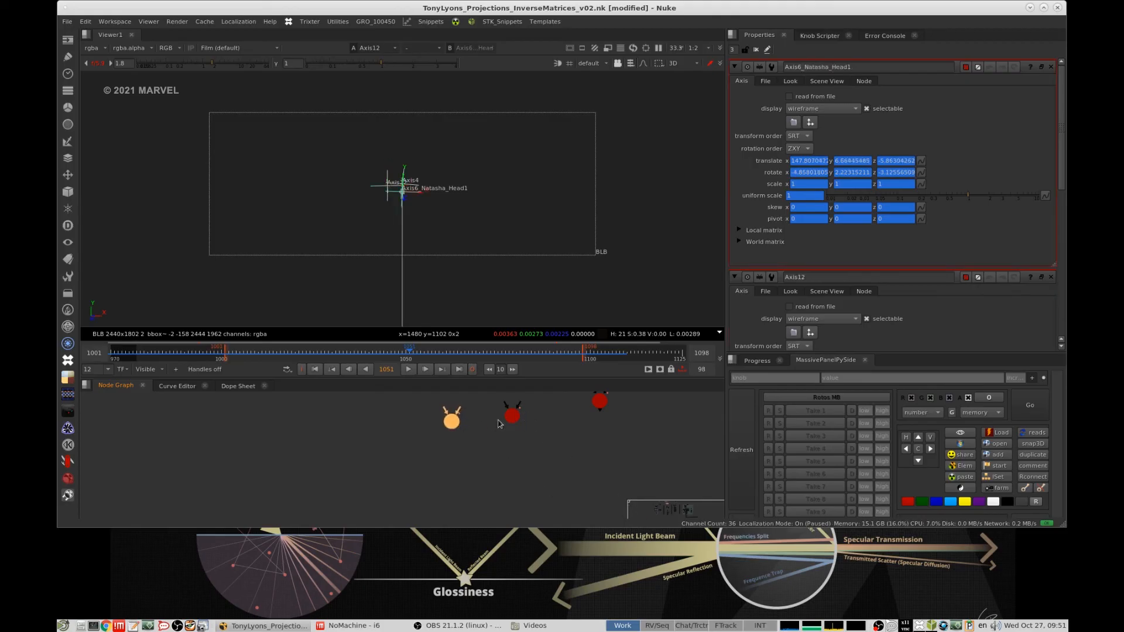
click(512, 418)
- Open the Axis4 properties beside Axis12 and Axis6_Natasha_Head1
scroll(530, 457, up, 2)
middle_drag(507, 454, 533, 468)
scroll(535, 469, up, 1)
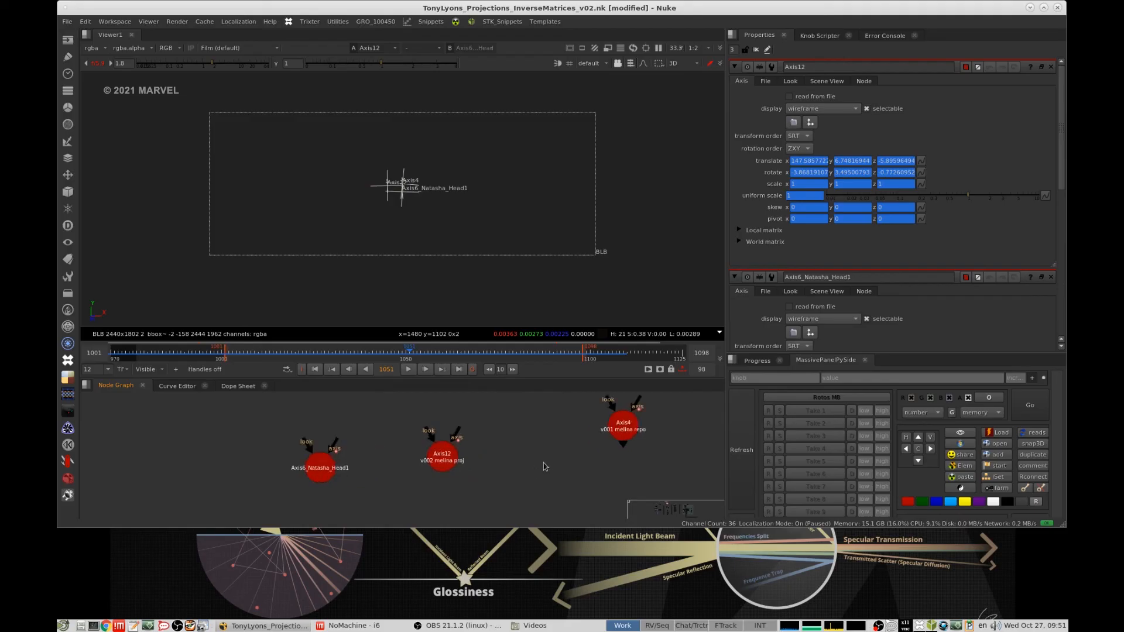
drag(521, 479, 690, 391)
double_click(625, 435)
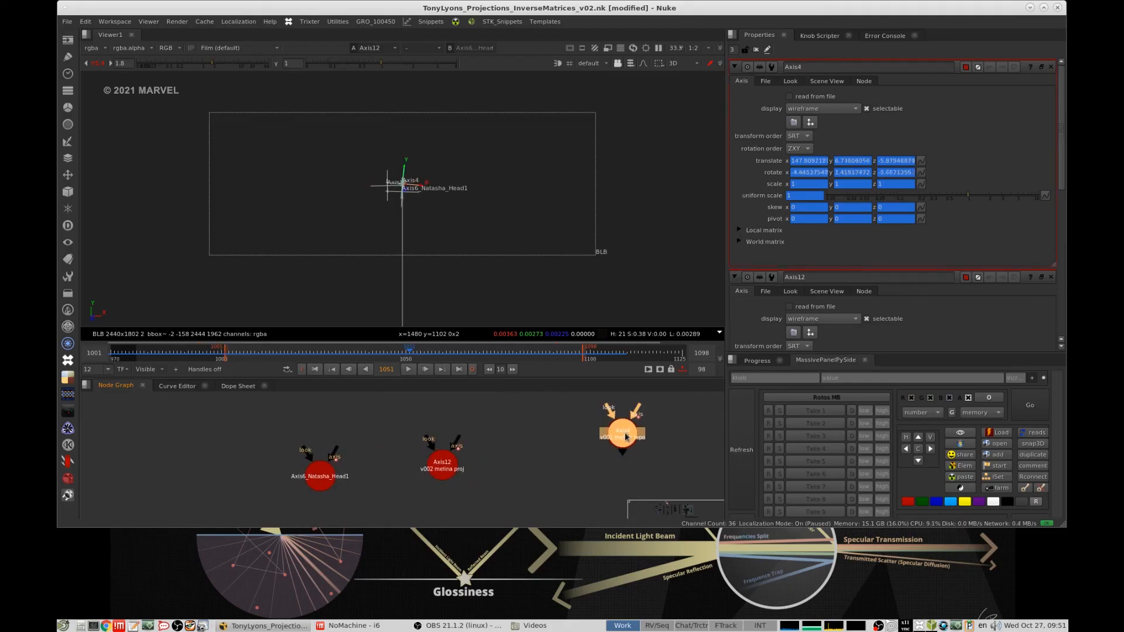
- Delete the Axis12 node and move Axis4 closer to Axis6_Natasha_Head1
click(445, 466)
key(Delete)
drag(624, 435, 467, 463)
click(533, 252)
middle_drag(379, 500, 408, 441)
key(Tab)
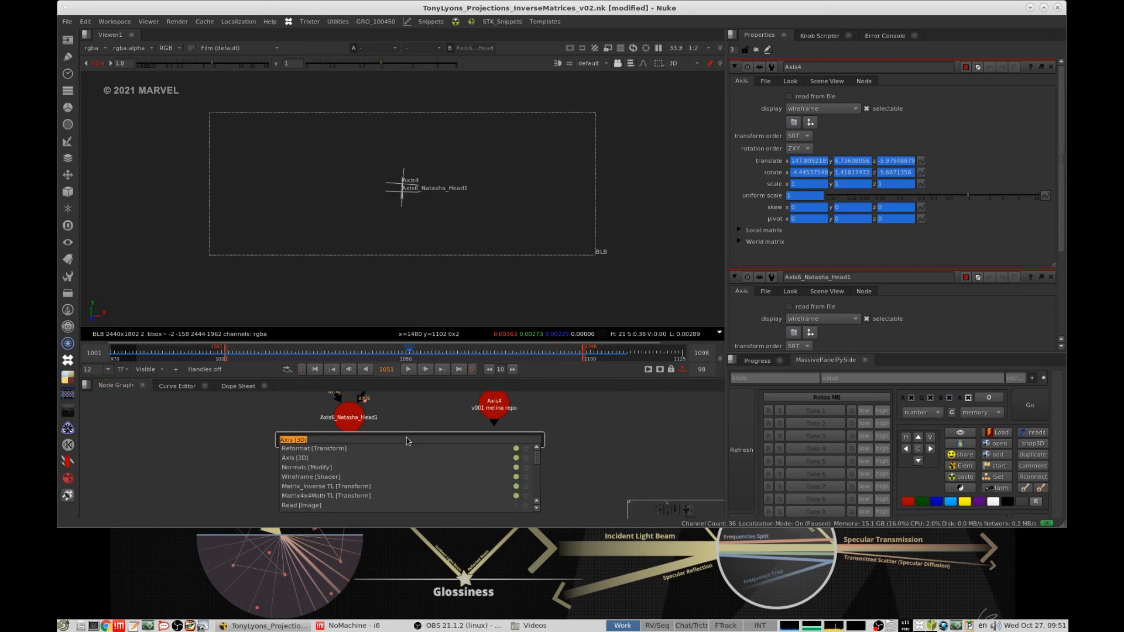
text(ax)
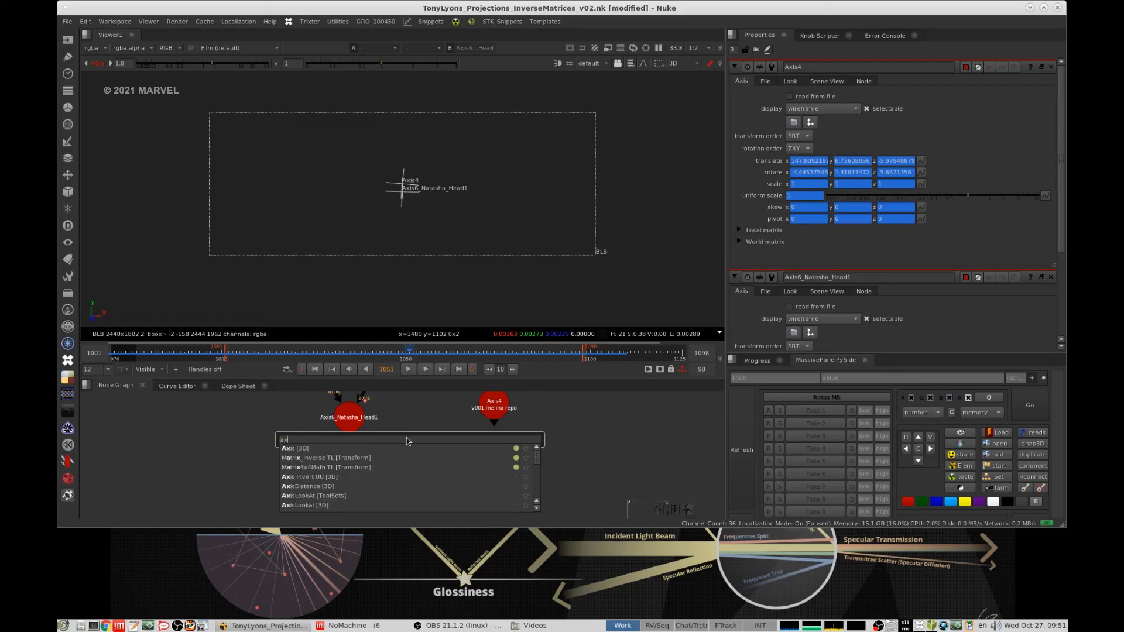
text(isd)
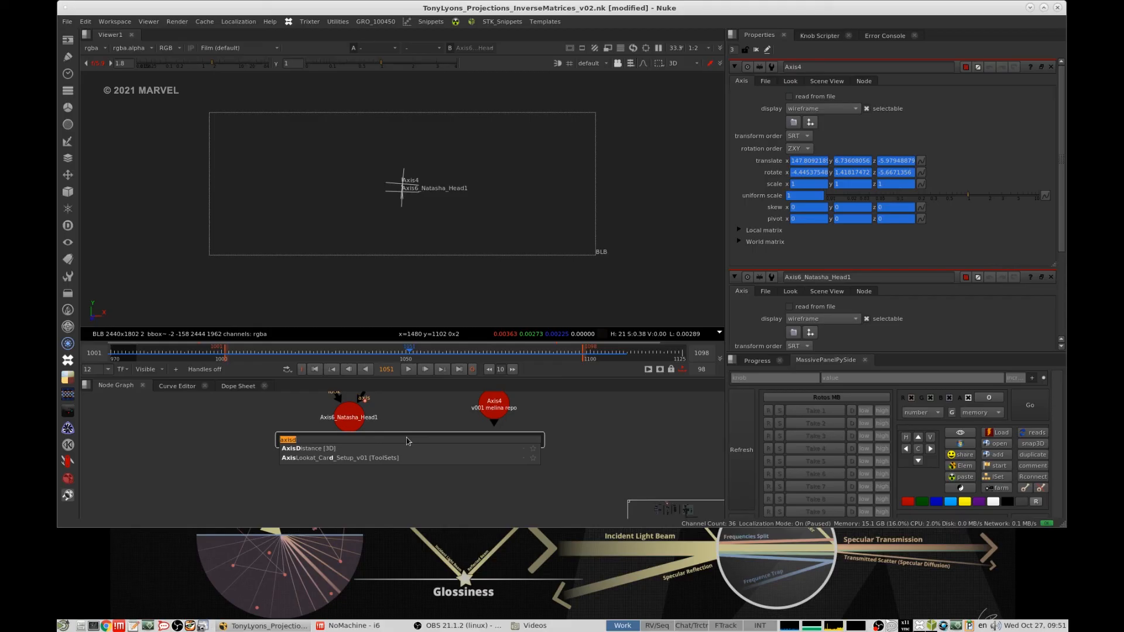
key(Escape)
click(69, 460)
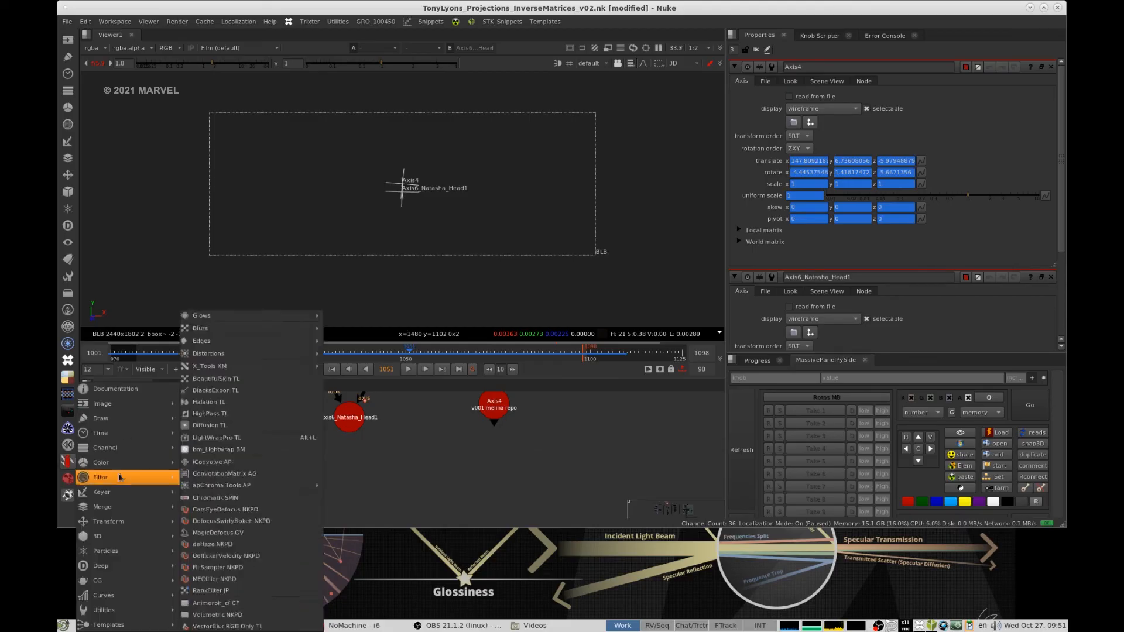
mouse_move(153, 540)
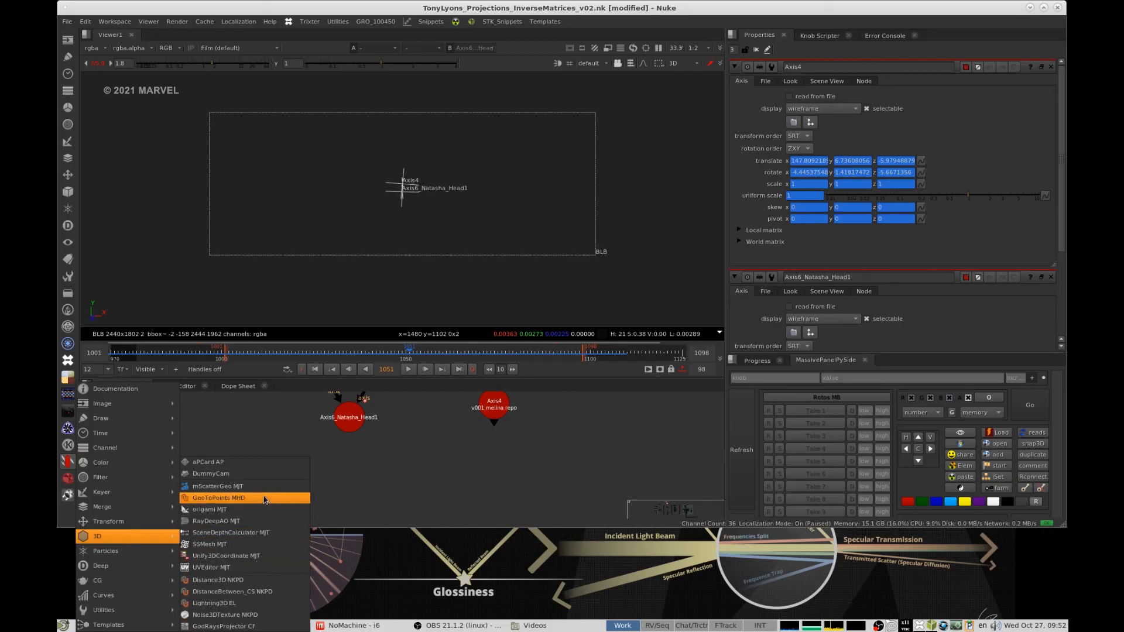
click(454, 463)
key(Tab)
text(b)
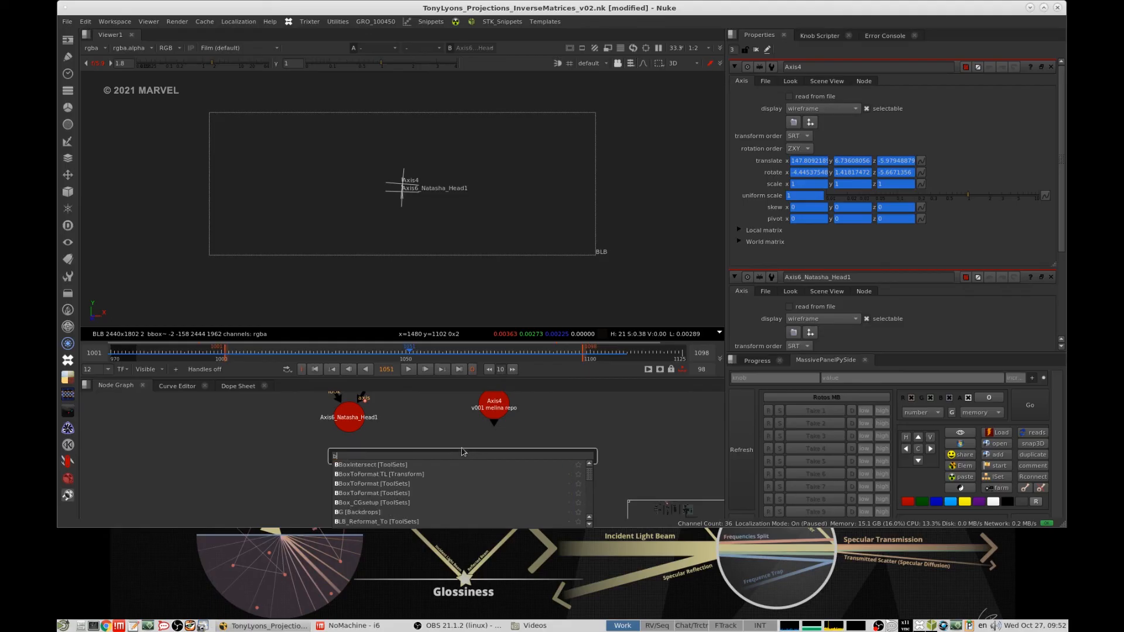
text(lendc)
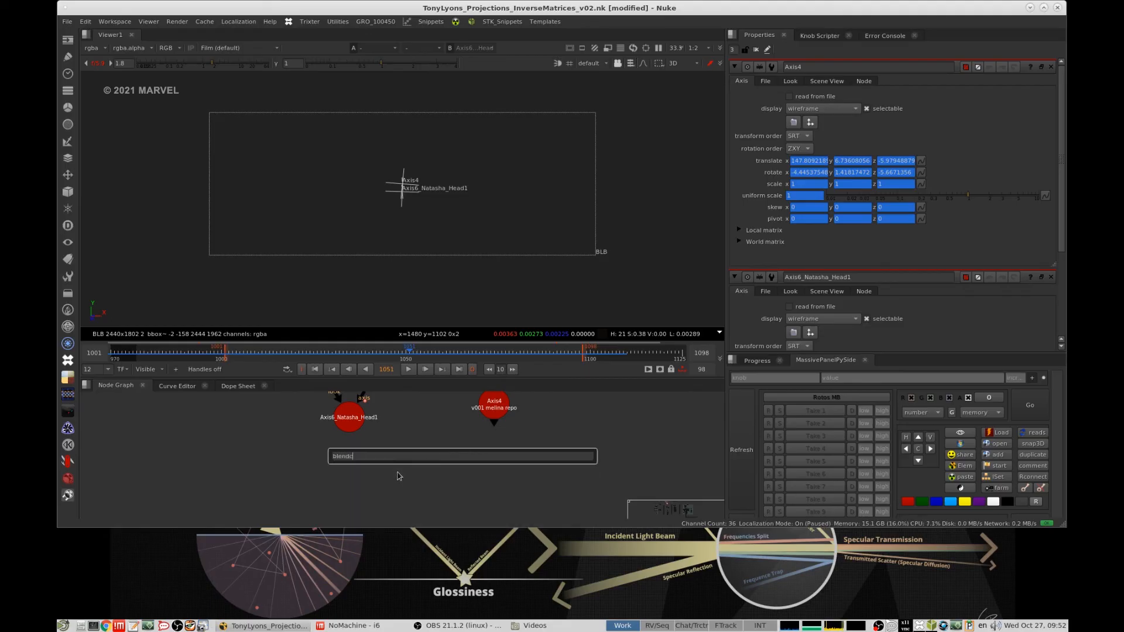
text(camera)
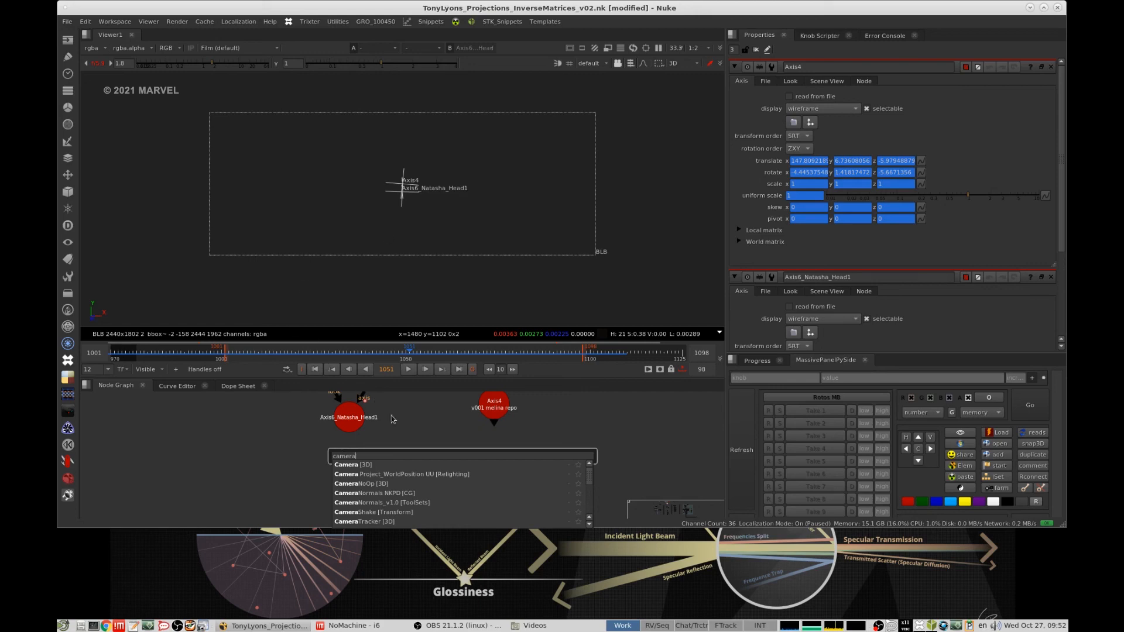
key(Escape)
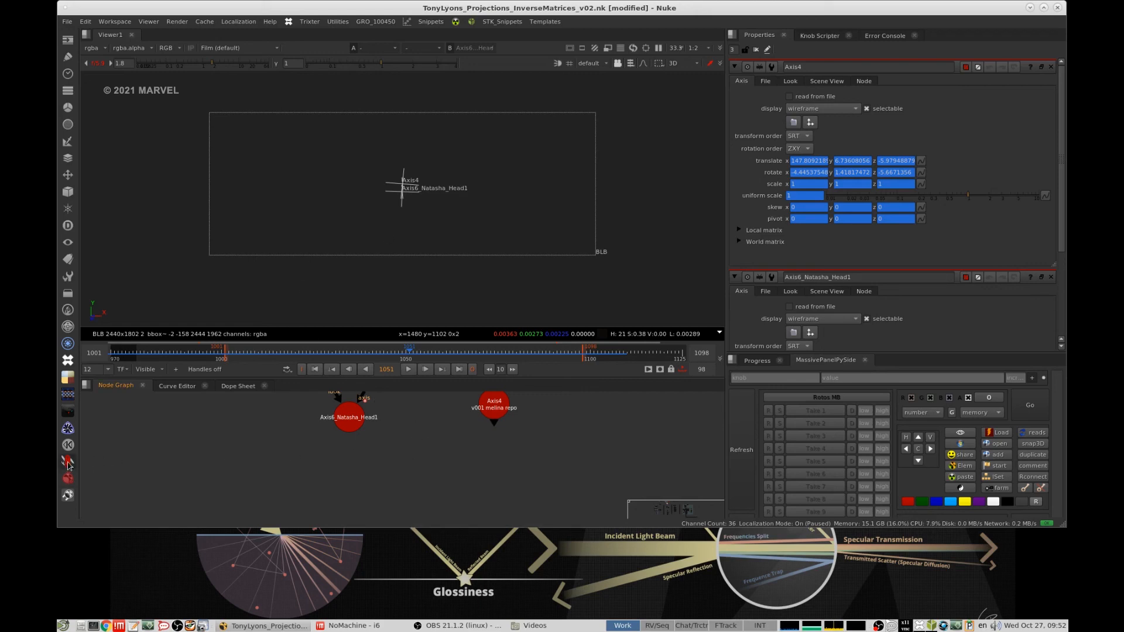
- Add a DistanceBetween_CS node and place it below Axis4
click(68, 463)
mouse_move(146, 587)
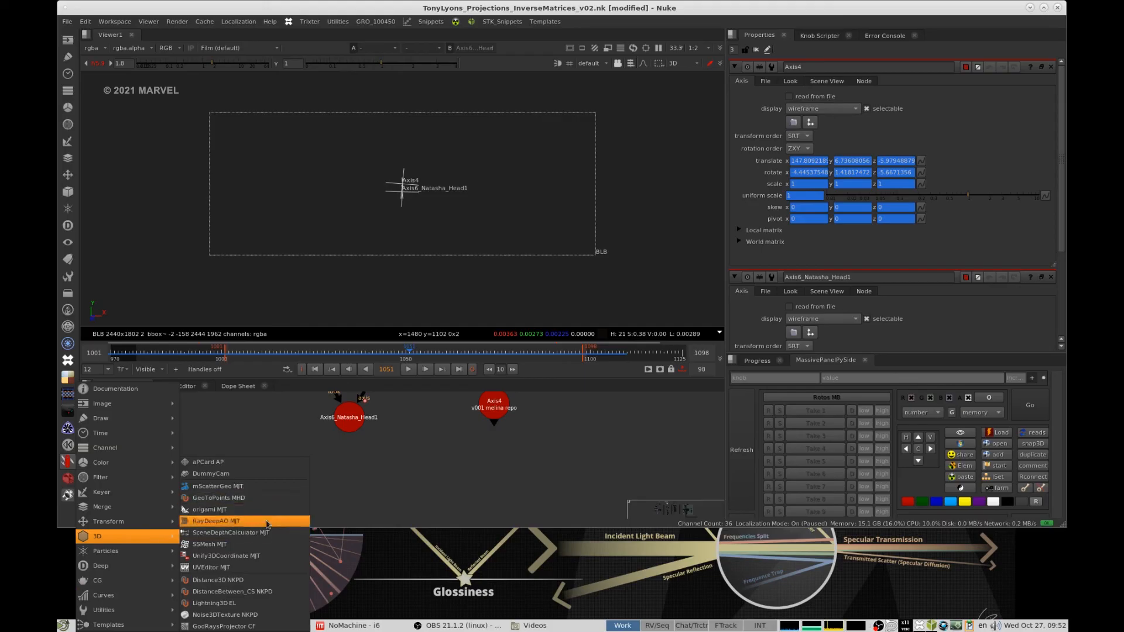
click(251, 592)
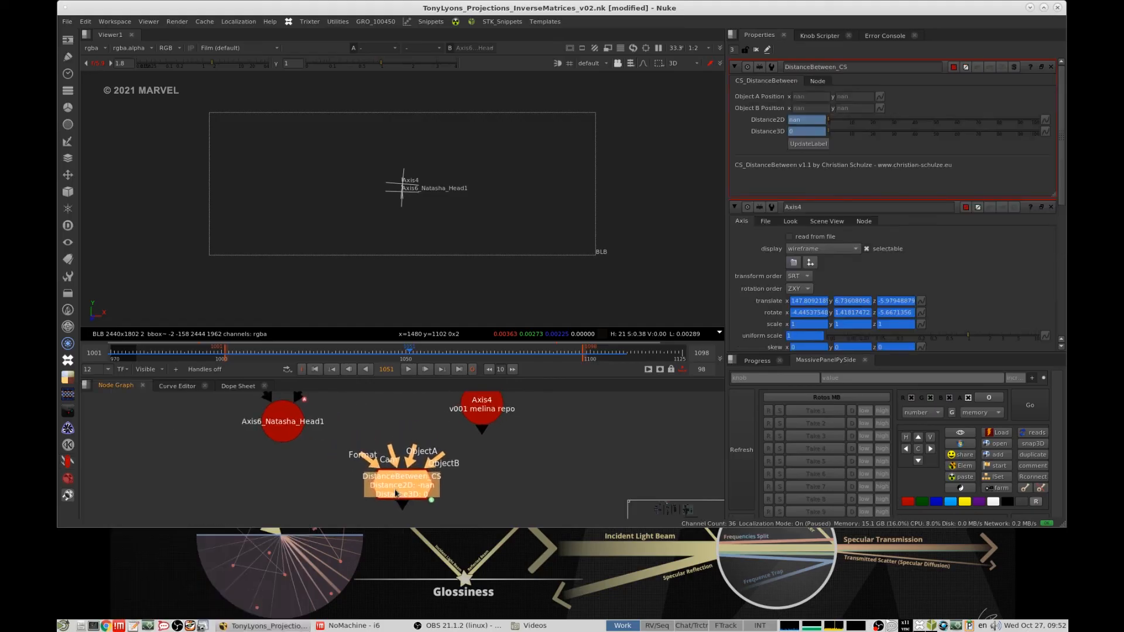
middle_drag(388, 493, 372, 496)
drag(384, 490, 492, 482)
- Add a Distance3d node with Point1 connected to Axis4 and Point2 connected to Axis6_Natasha_Head1
click(370, 481)
click(67, 493)
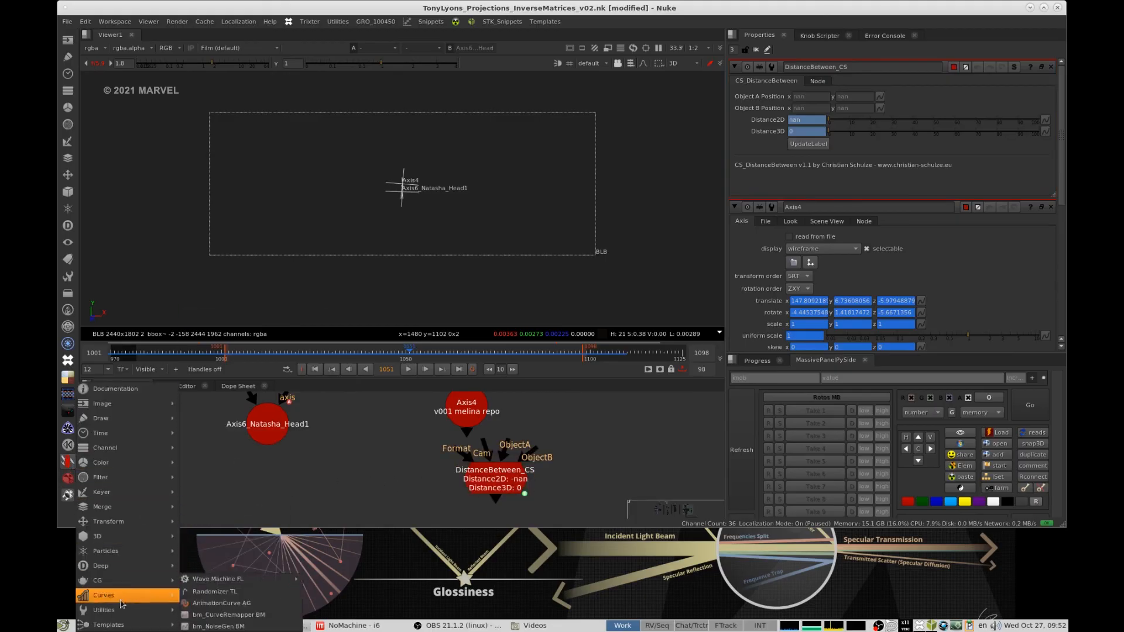
mouse_move(127, 625)
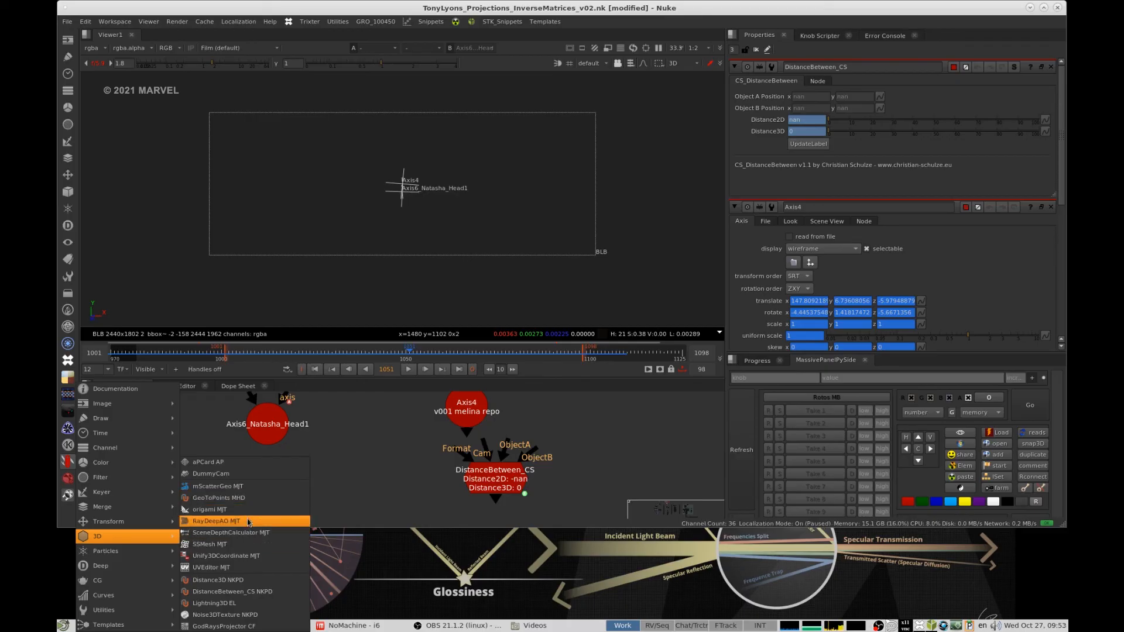
click(257, 580)
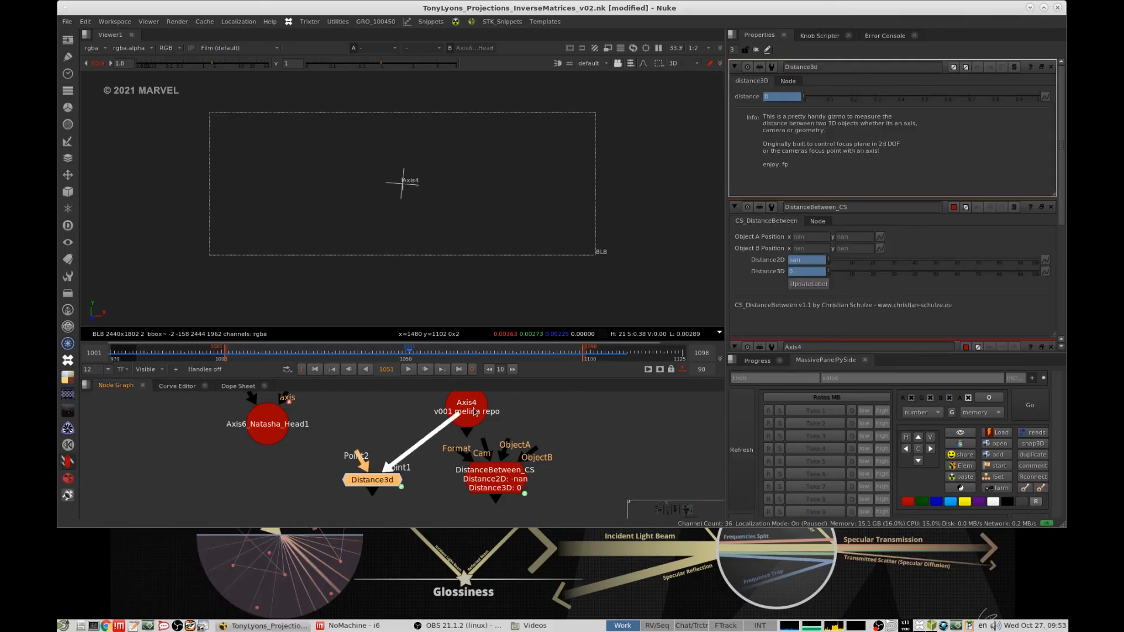
drag(358, 460, 269, 430)
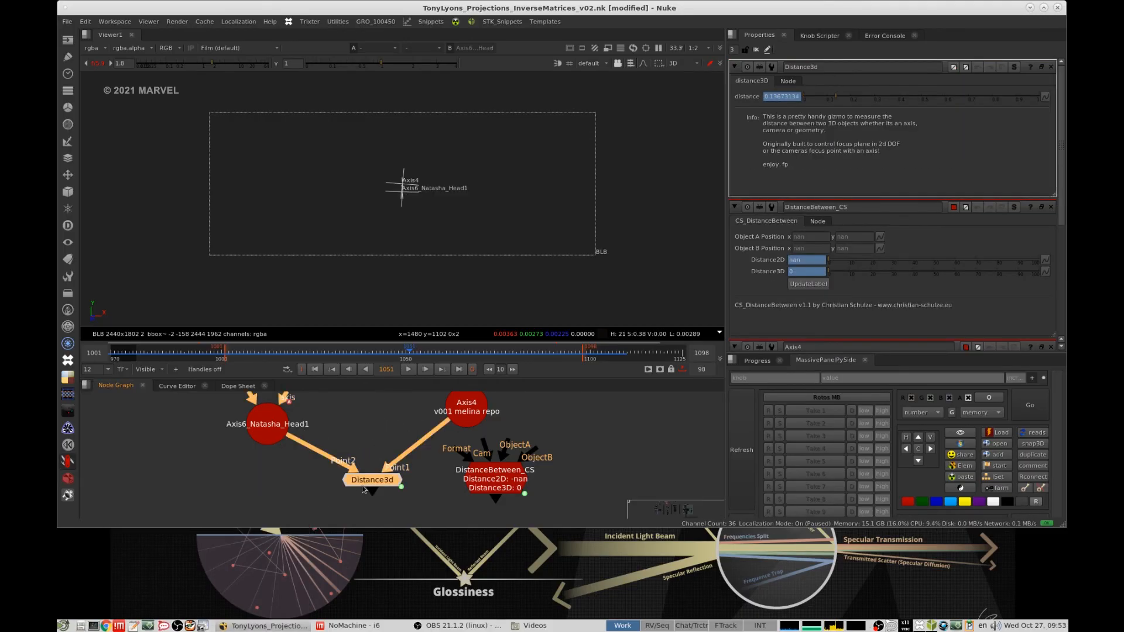
- Delete the DistanceBetween_CS node next to Distance3d
click(457, 489)
key(Delete)
scroll(463, 468, down, 3)
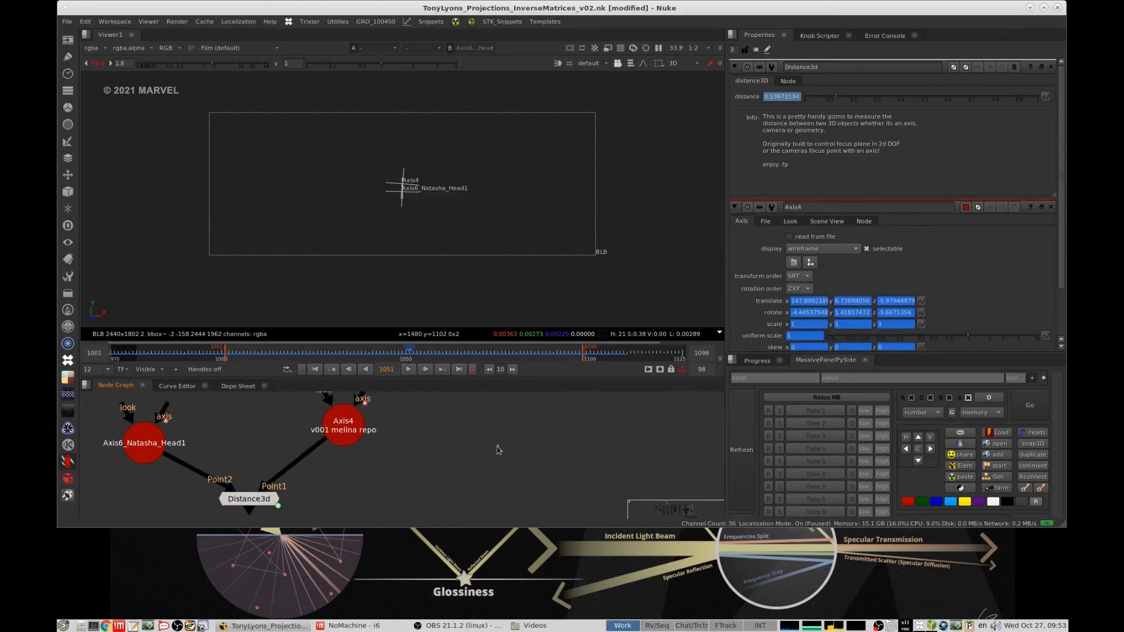
key(Tab)
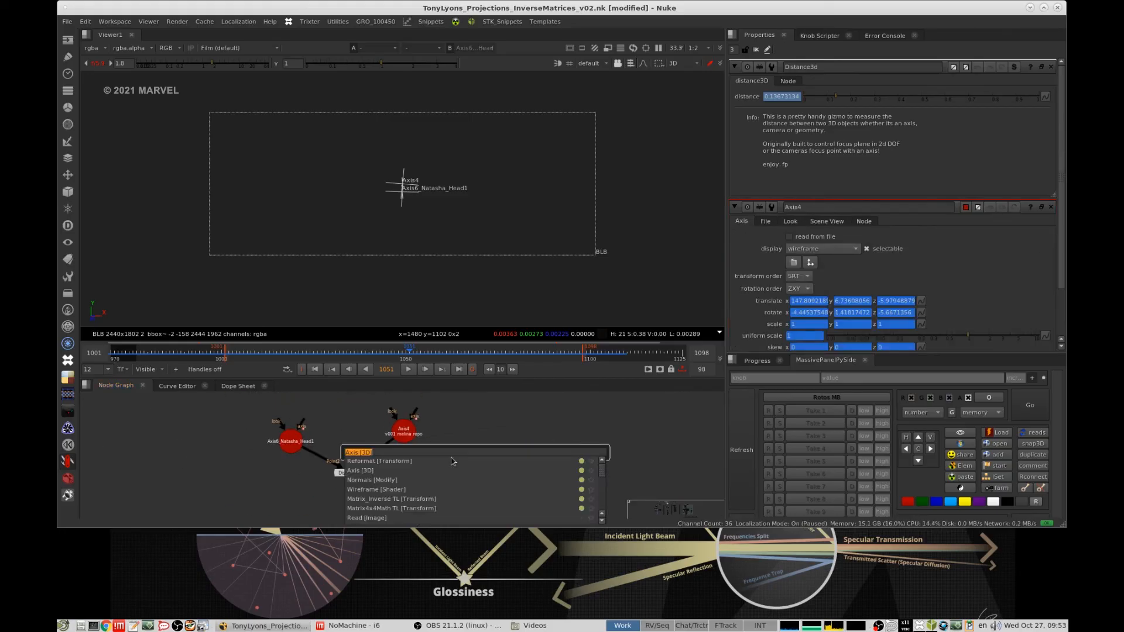
text(d)
key(BackSpace)
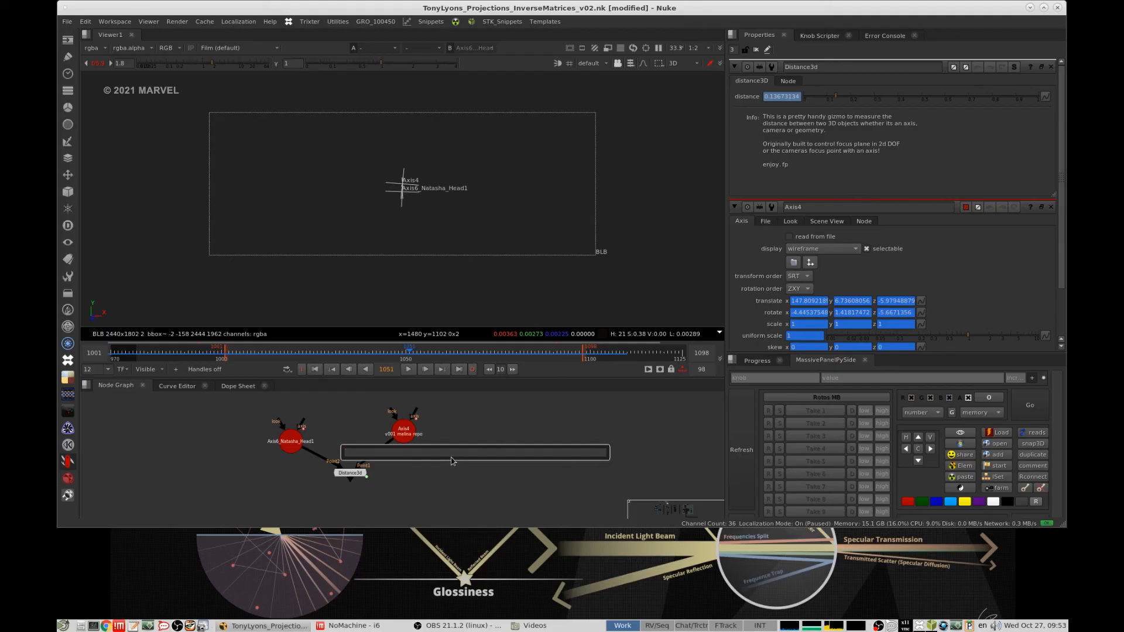
text(came)
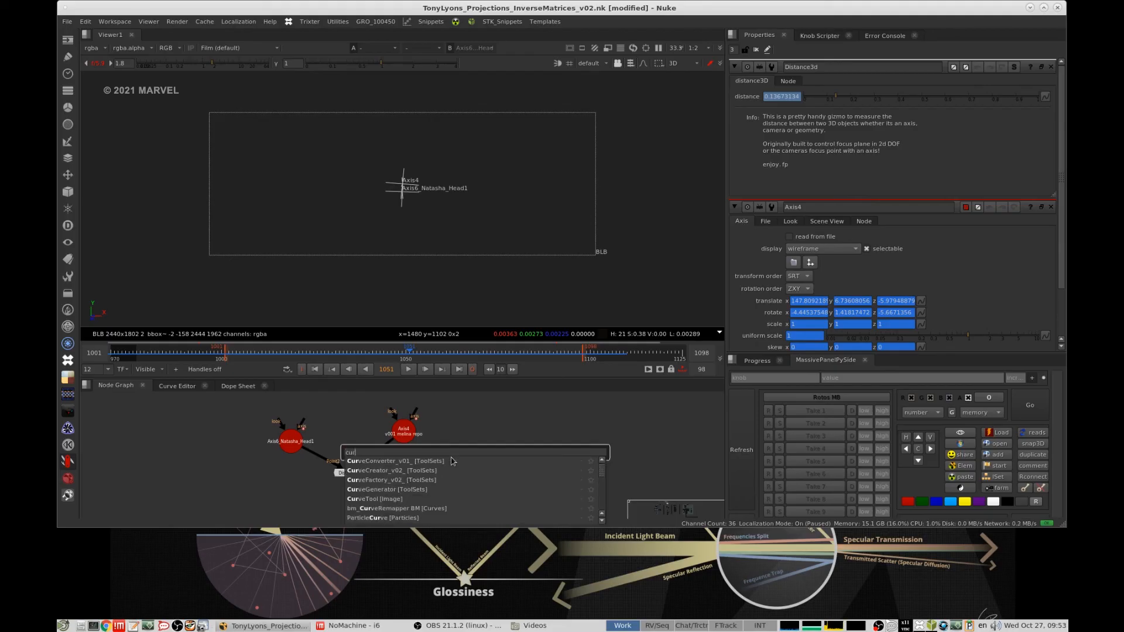
key(BackSpace)
key(BackSpace)
key(BackSpace)
key(BackSpace)
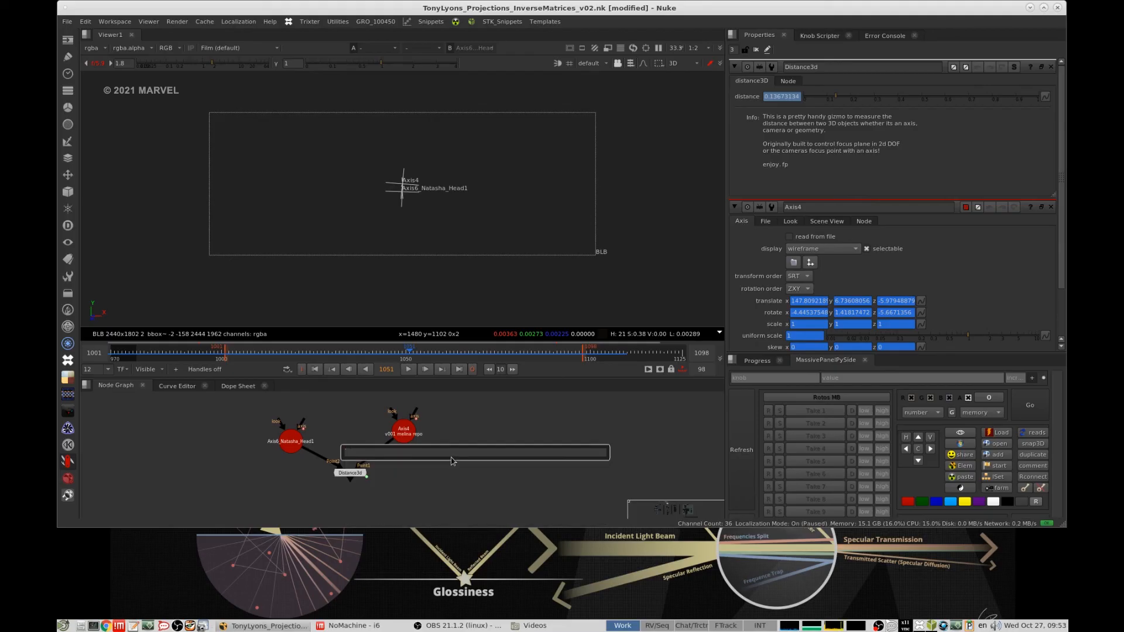
text(wave)
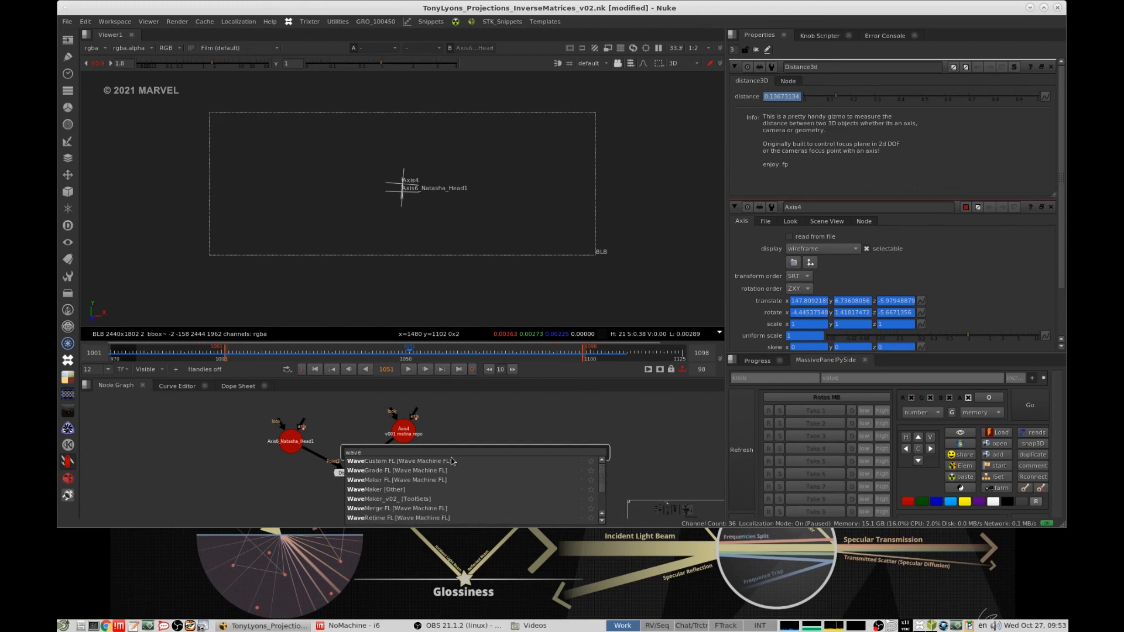
text(m)
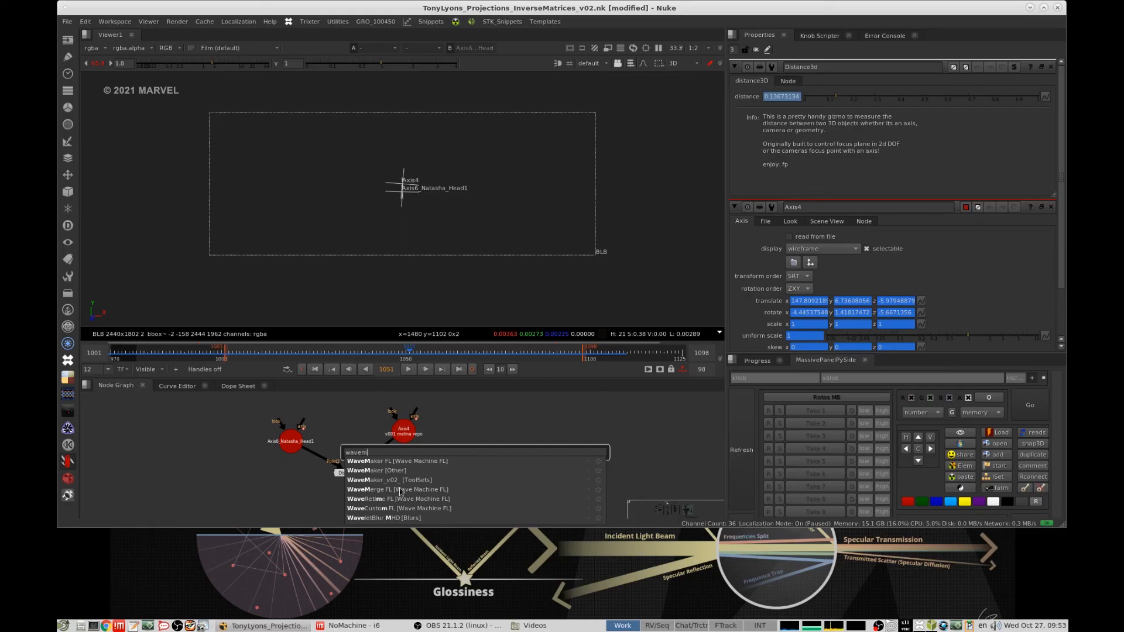
- Add a WaveMerge node below Axis4 and connect it to Axis6_Natasha_Head1 and Axis4
click(68, 461)
mouse_move(150, 596)
mouse_move(246, 581)
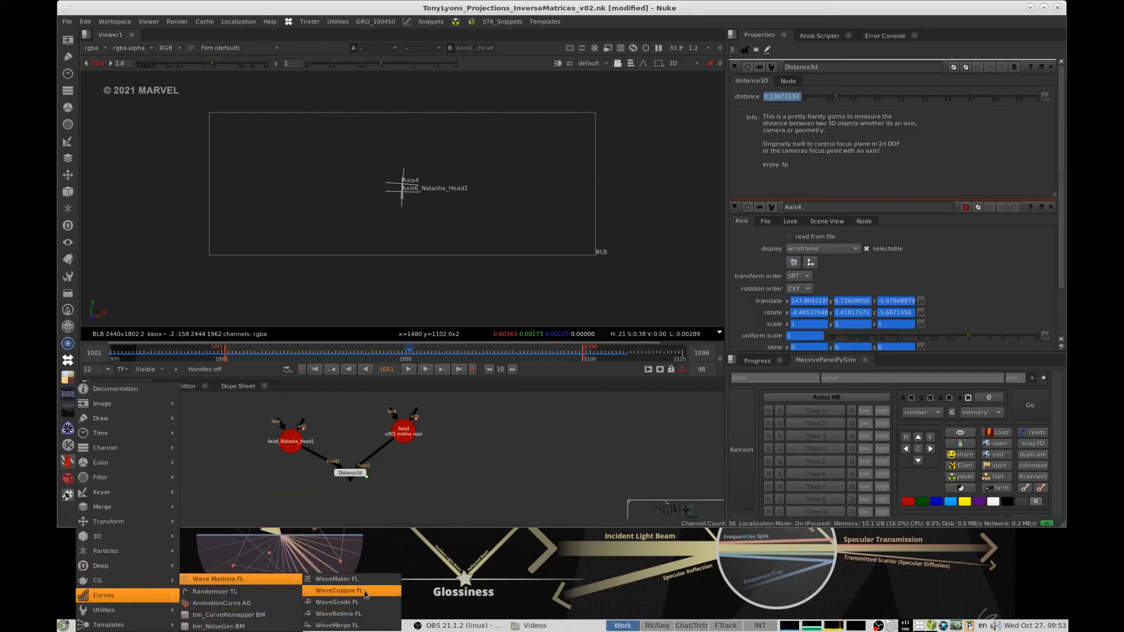
click(358, 626)
drag(478, 443, 241, 433)
drag(503, 459, 416, 492)
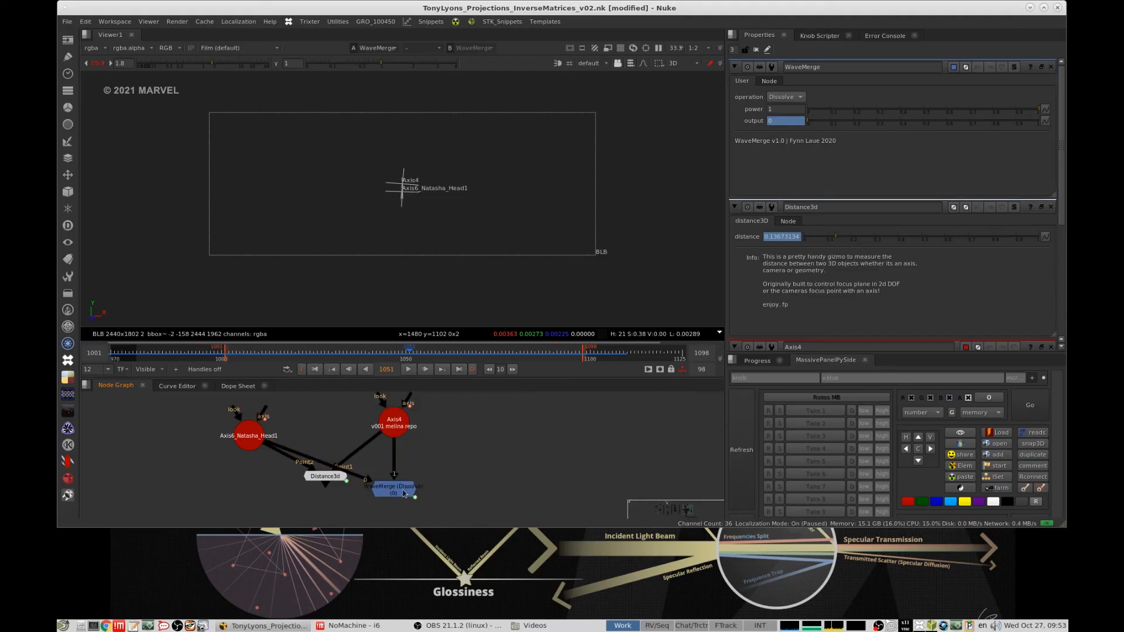
- Move Distance3d to the far side of Axis4 and place WaveMerge between the two axes
click(376, 511)
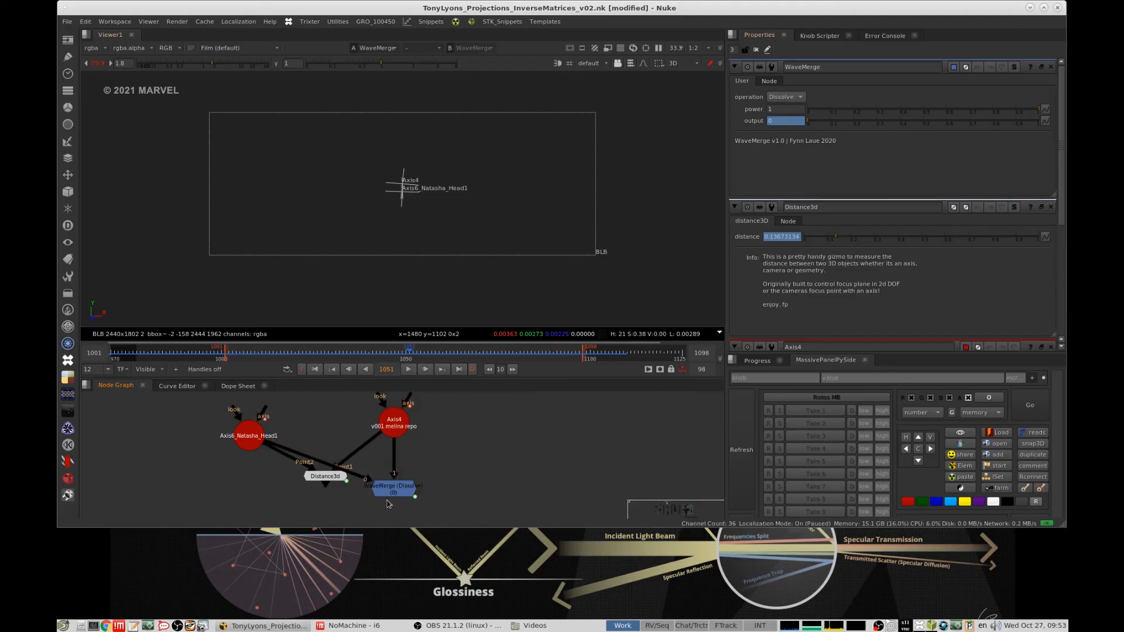
click(393, 495)
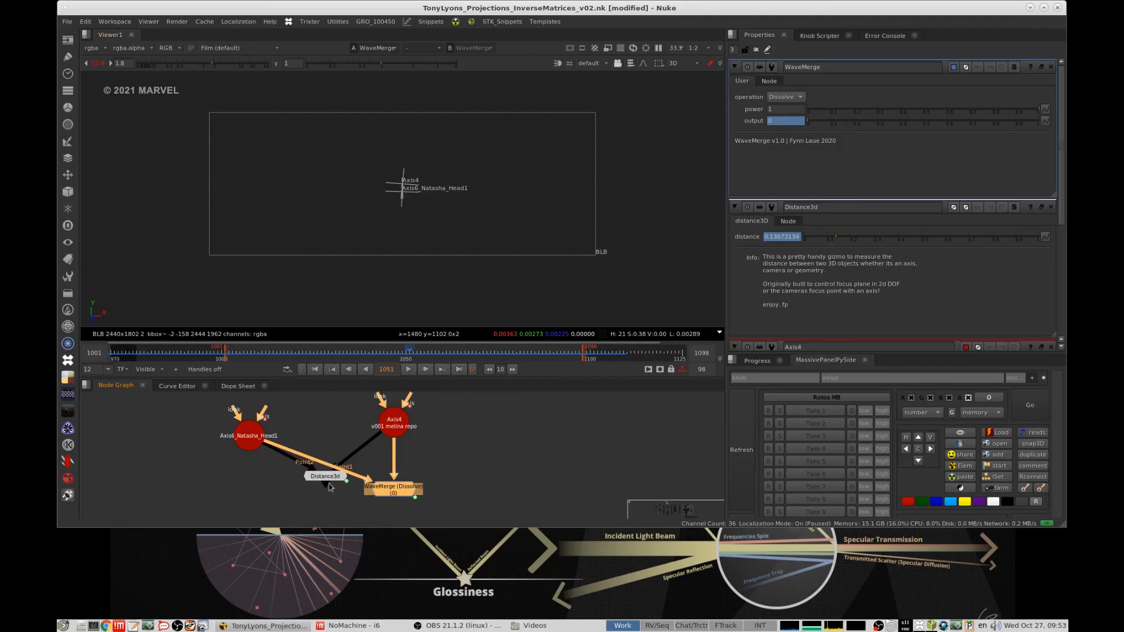
drag(328, 478, 466, 476)
drag(403, 491, 344, 495)
scroll(508, 451, down, 3)
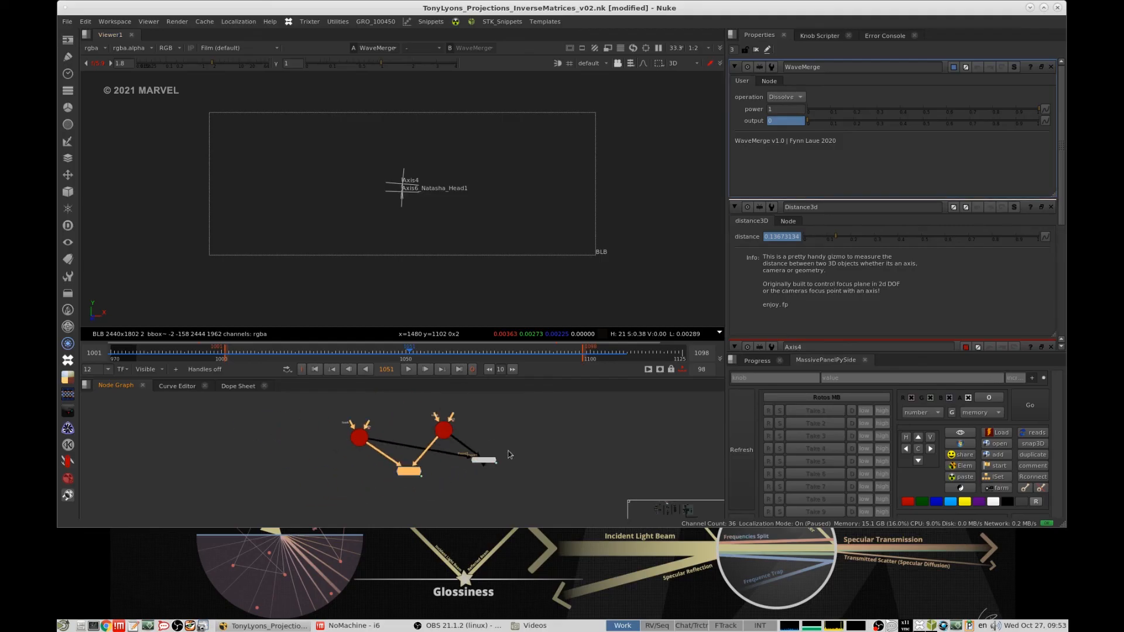
- Open the WaveMerge node's properties and set its power to 0
click(509, 452)
click(484, 460)
middle_drag(485, 461, 491, 457)
scroll(491, 458, up, 2)
drag(491, 457, 465, 471)
click(527, 448)
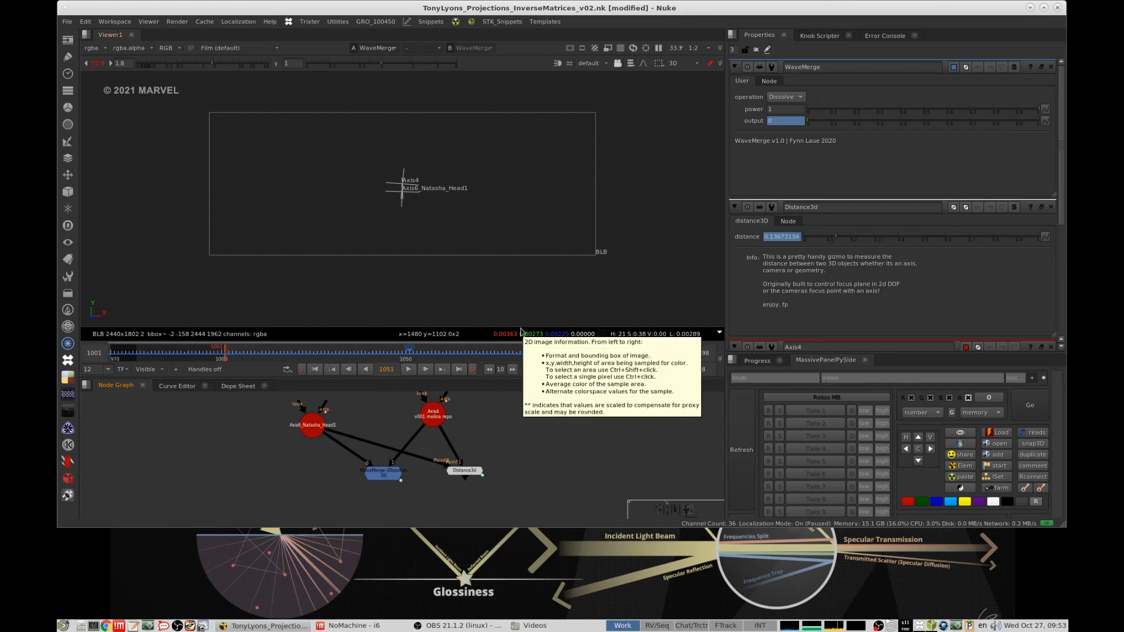
scroll(502, 438, up, 2)
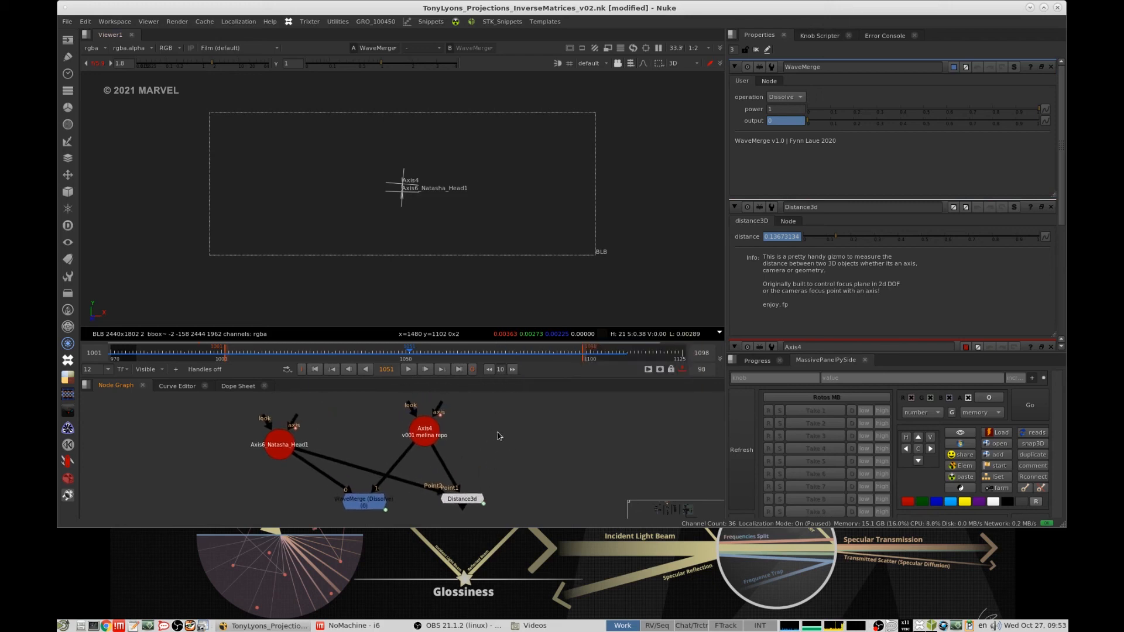
click(364, 503)
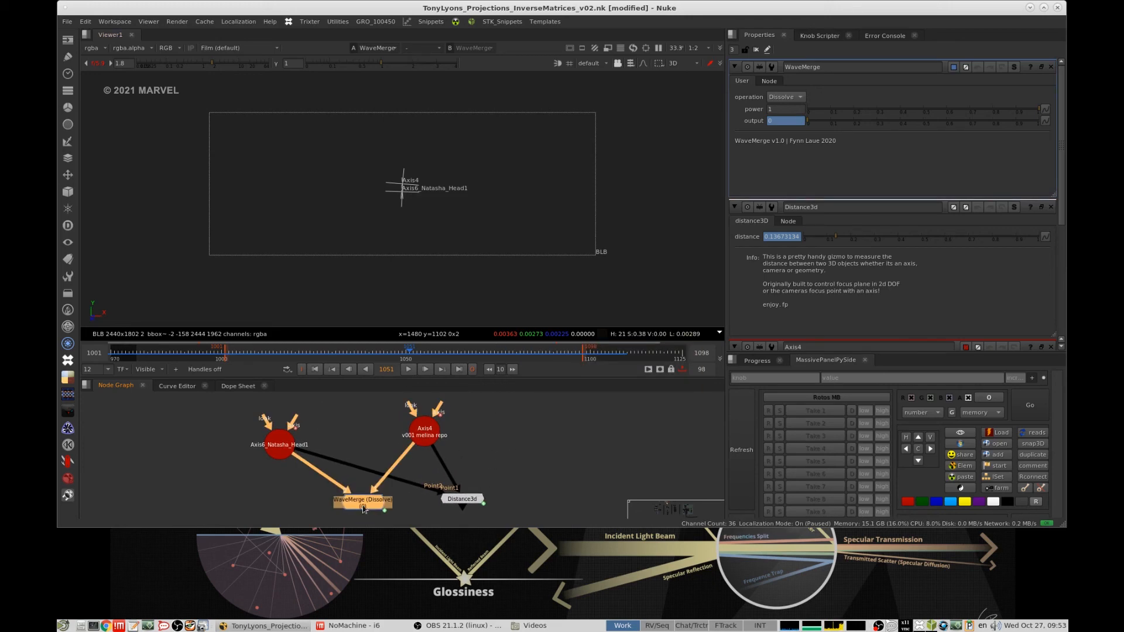
scroll(392, 473, up, 5)
double_click(393, 469)
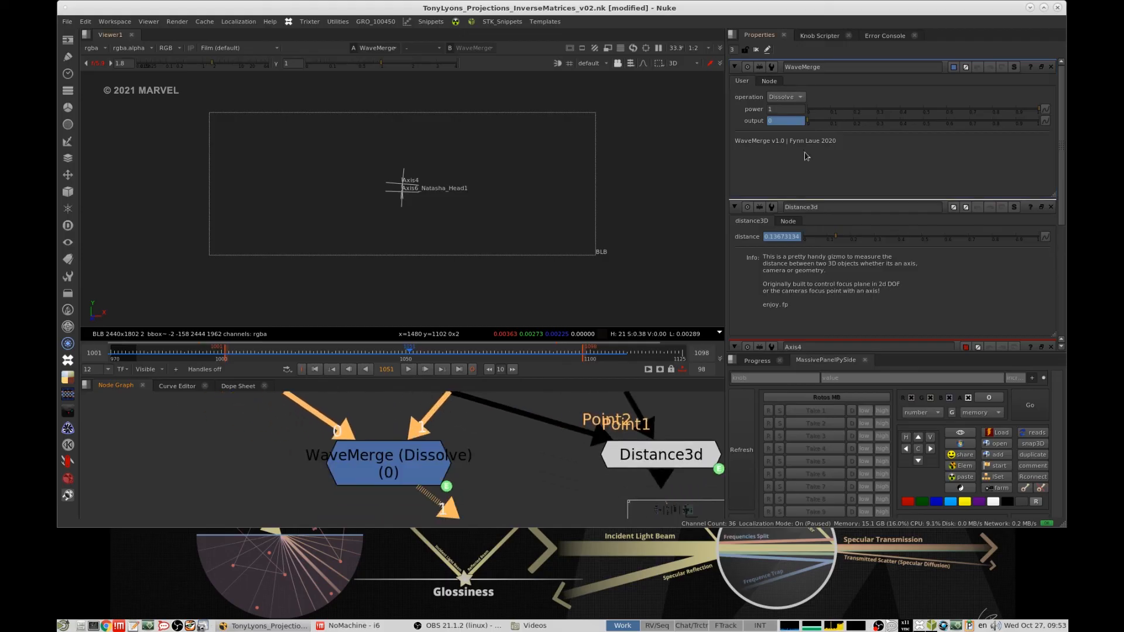
drag(863, 117, 796, 116)
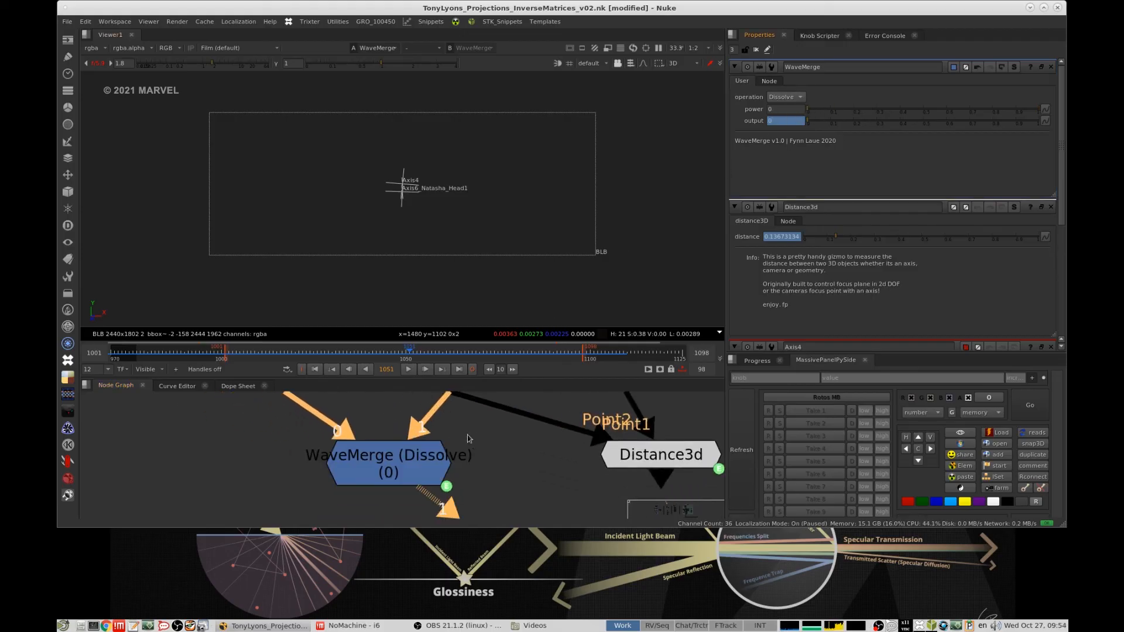
- Place WaveMerge slightly lower beneath the two axes
scroll(469, 438, down, 5)
click(432, 466)
scroll(430, 469, down, 3)
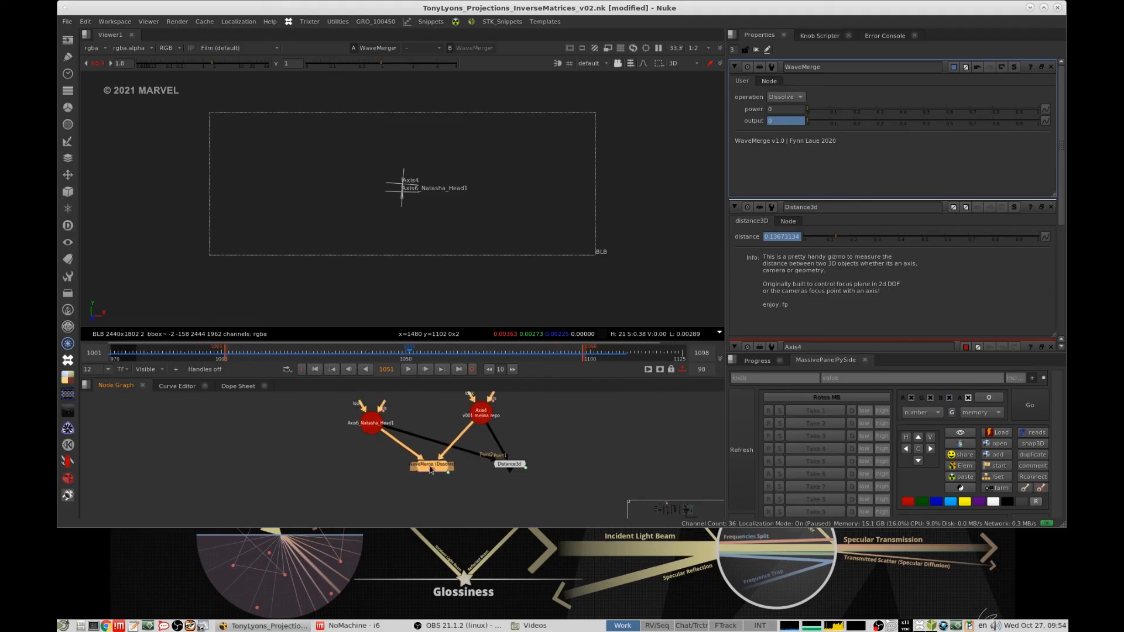
mouse_move(431, 468)
mouse_down()
mouse_move(419, 495)
mouse_move(436, 488)
mouse_up()
middle_drag(459, 470, 330, 478)
- Add and view a Grade node, animating its multiply from 0.47 at frame 1051 to 0 by frame 1060, with offset 0.52
click(490, 437)
key(g)
key(1)
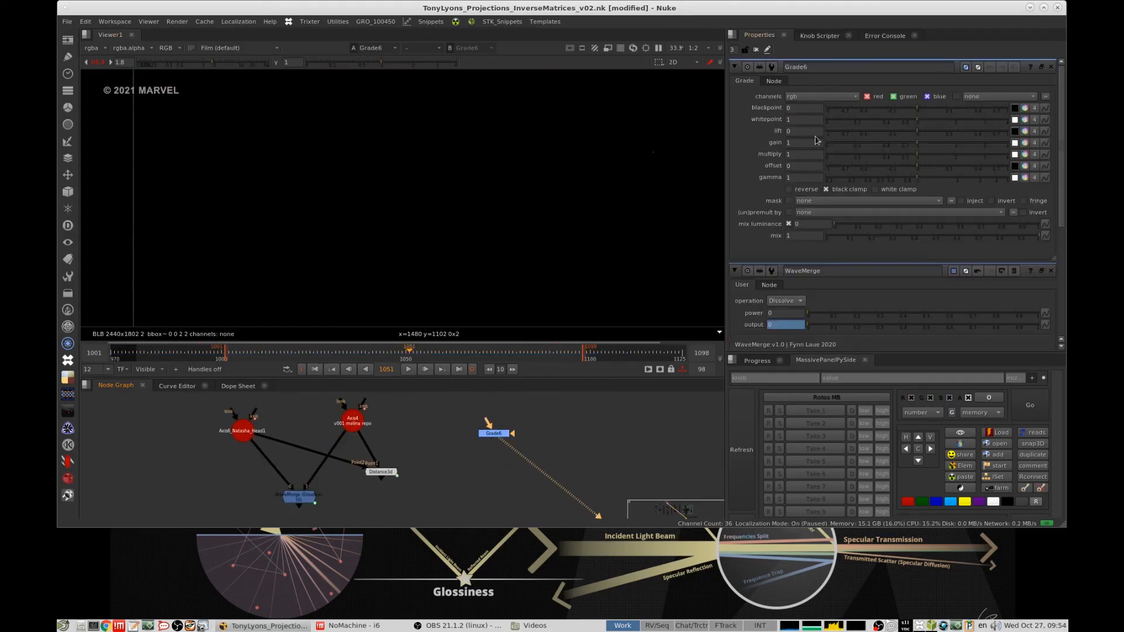
drag(908, 158, 887, 157)
right_click(798, 157)
click(810, 164)
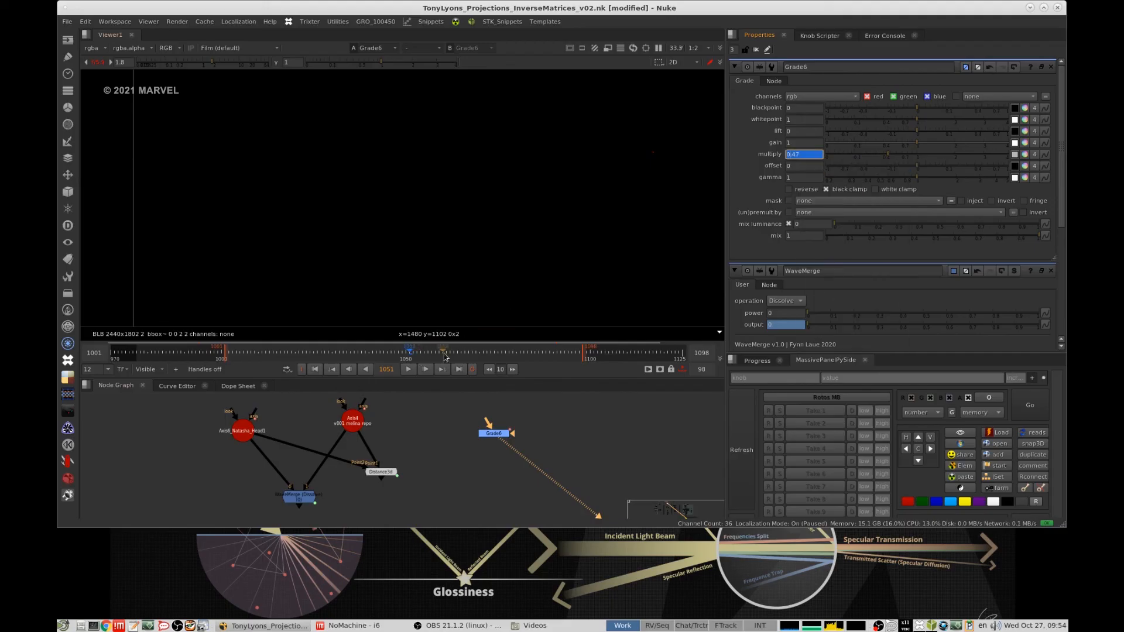
drag(443, 354, 476, 352)
drag(891, 157, 800, 200)
click(983, 167)
click(443, 356)
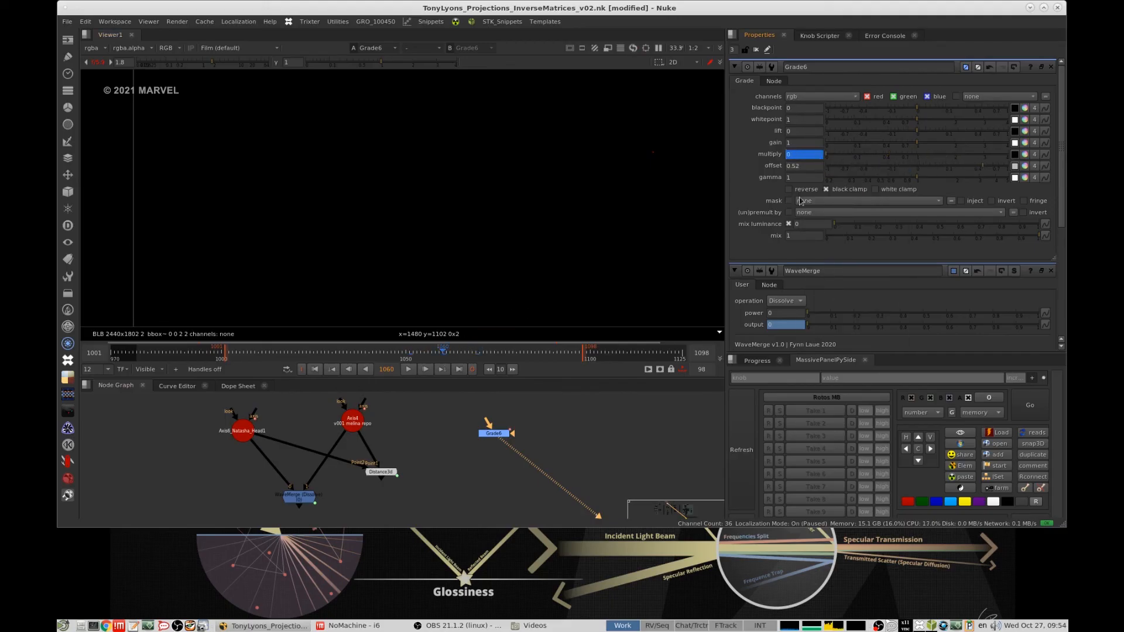
- Move WaveMerge below Grade6 and connect it to Grade6 instead of the two axes
click(493, 433)
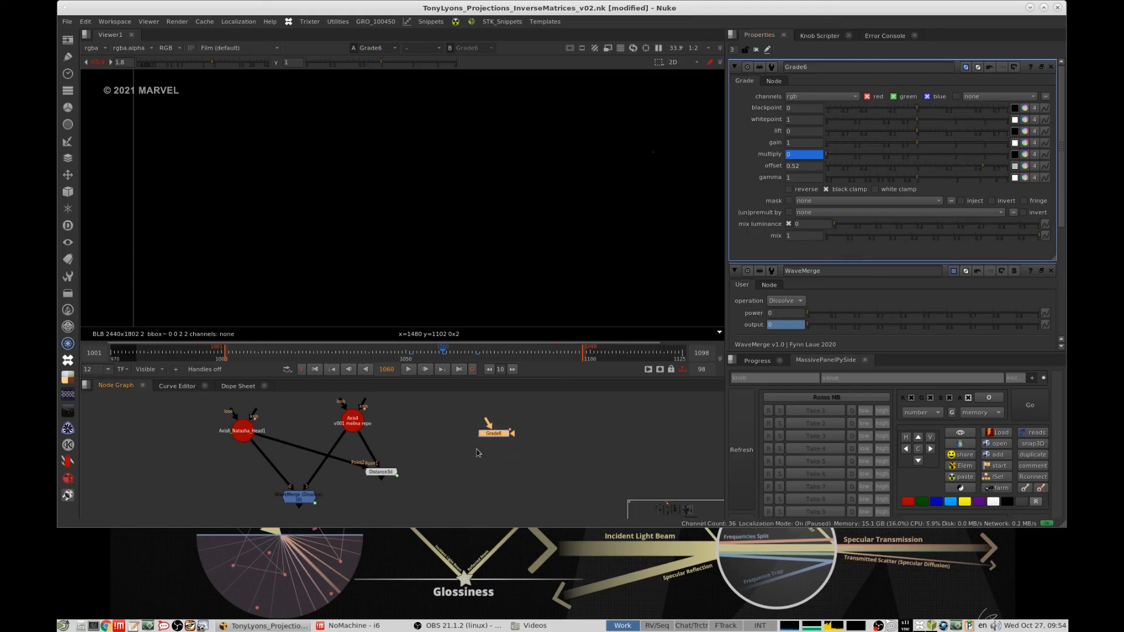
click(284, 490)
drag(307, 486, 512, 462)
drag(285, 438, 498, 435)
drag(515, 463, 528, 466)
scroll(556, 425, up, 3)
drag(509, 420, 429, 462)
- Duplicate Grade6 beside the original and set the copy's multiply to 0.175 at frame 1051
key(ctrl+c)
click(576, 435)
key(ctrl+v)
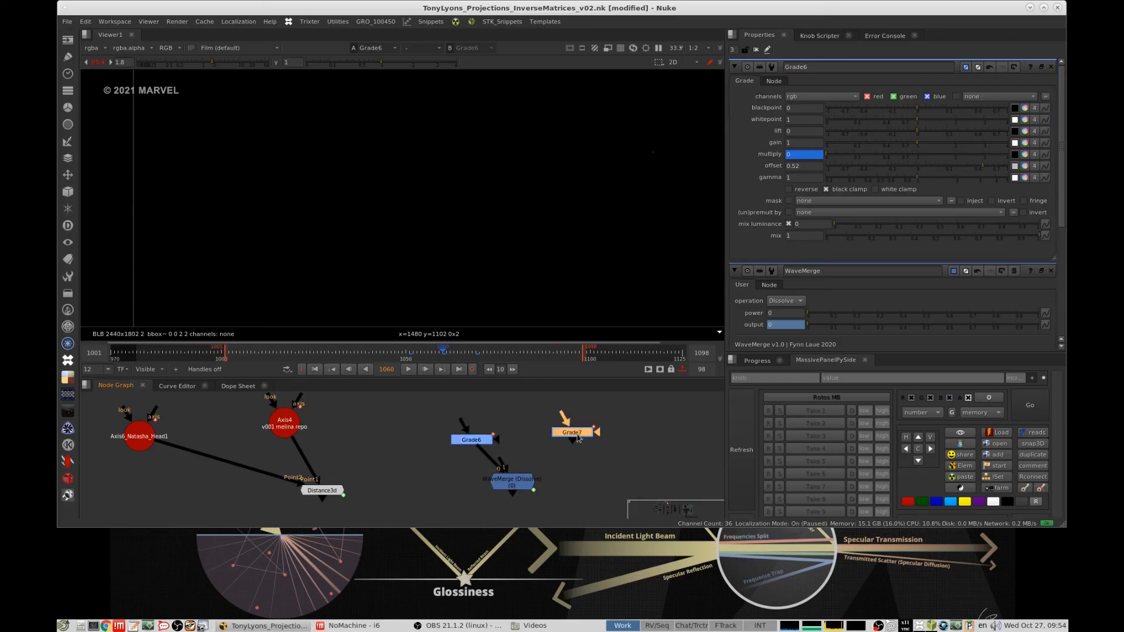
double_click(578, 436)
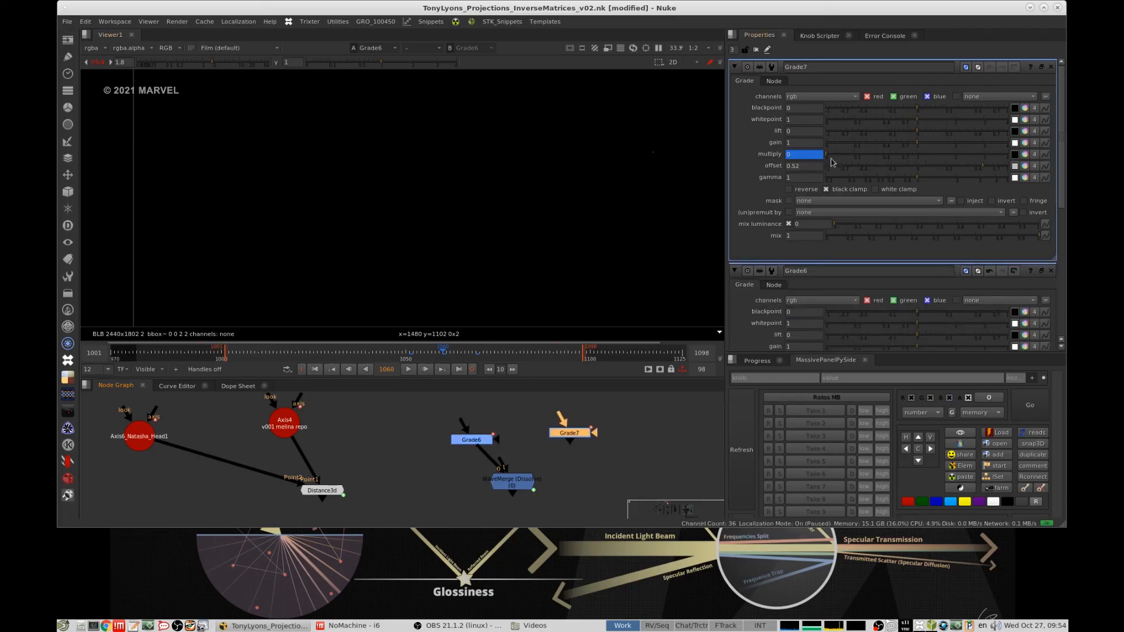
click(412, 350)
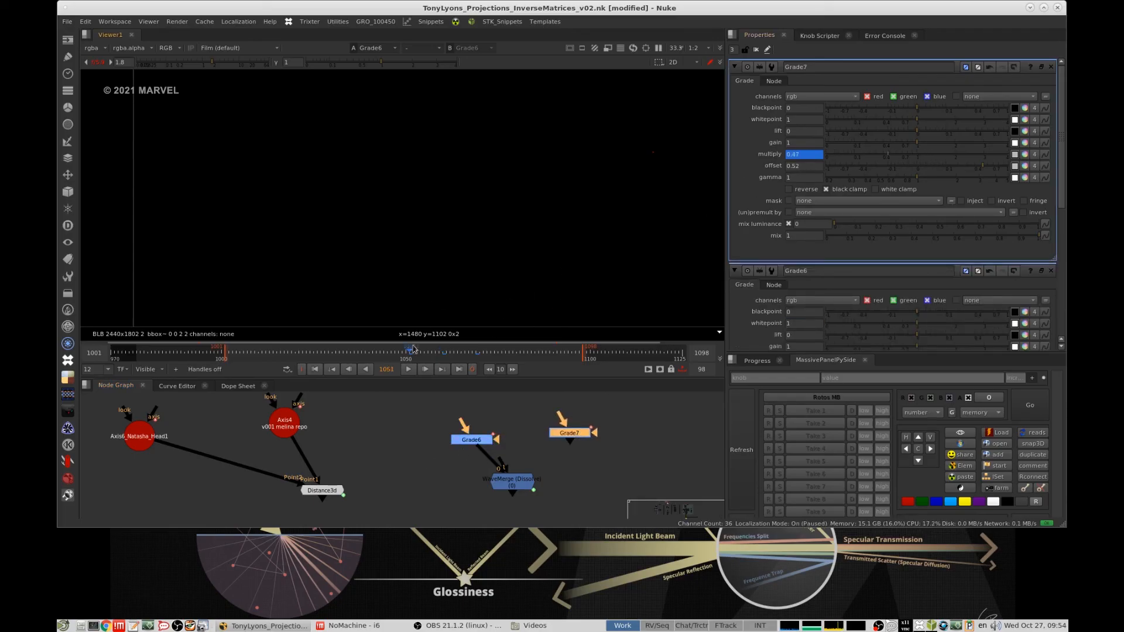
click(864, 156)
- Connect WaveMerge's second input to Grade7, view the merge, and set its power to 0.585
drag(503, 470, 566, 435)
click(512, 484)
key(1)
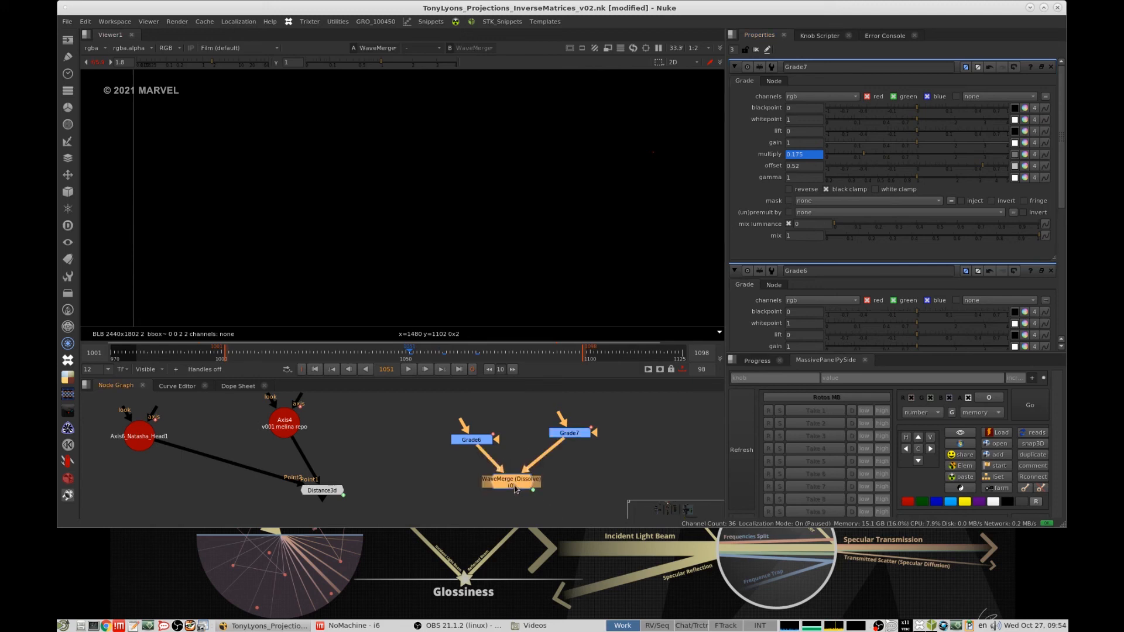
double_click(513, 484)
click(946, 110)
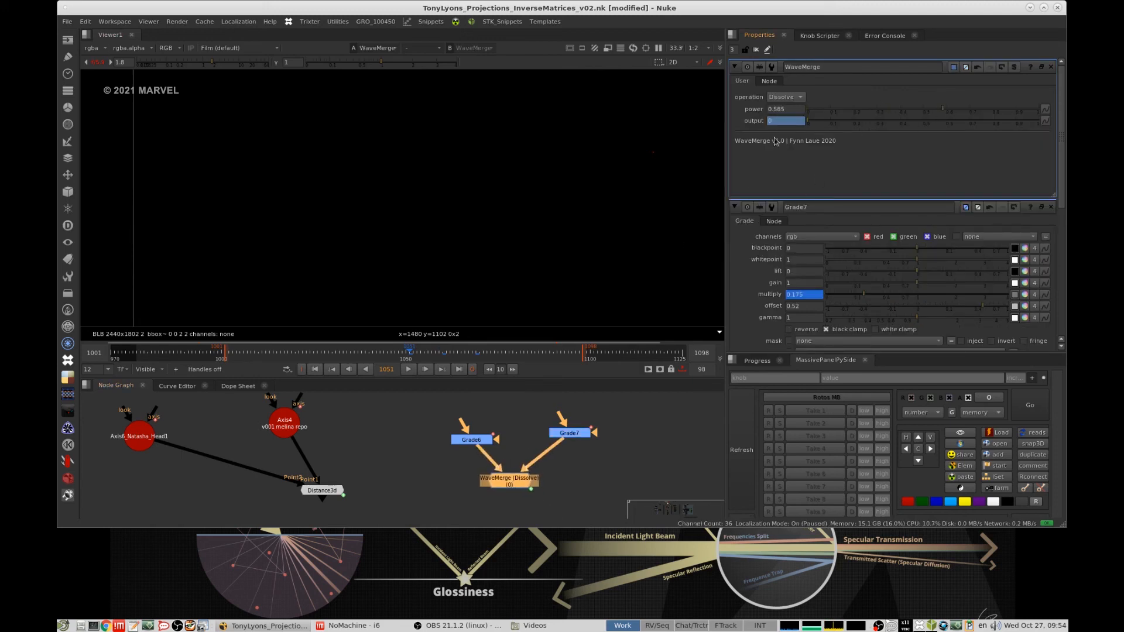
- Inspect the expression that drives WaveMerge's output value
right_click(783, 121)
click(834, 197)
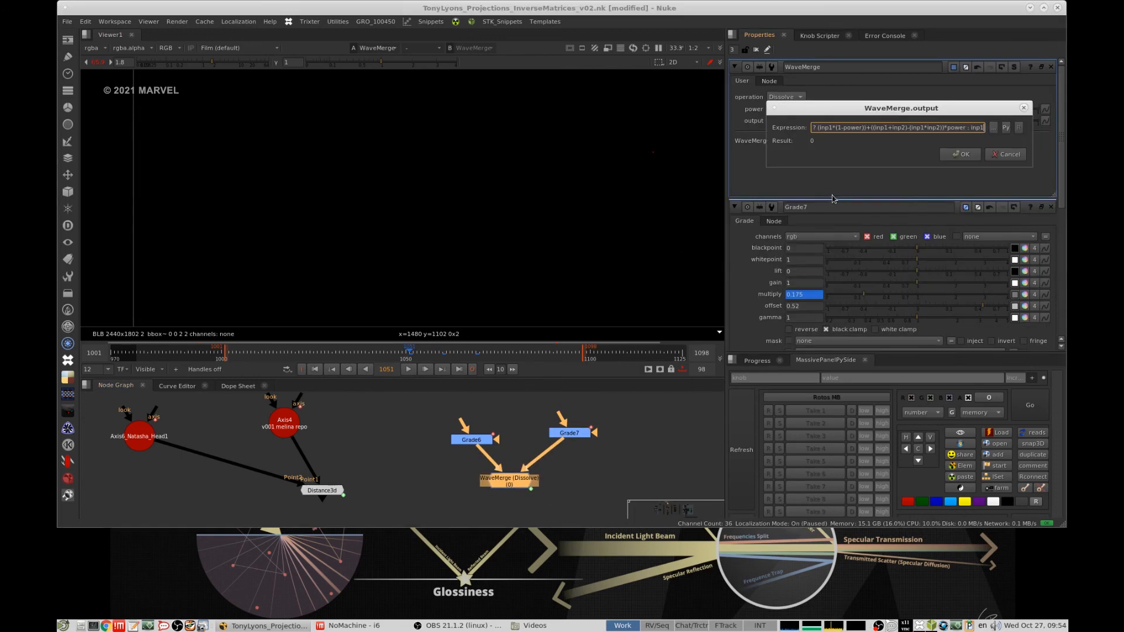
drag(864, 127, 687, 135)
click(918, 127)
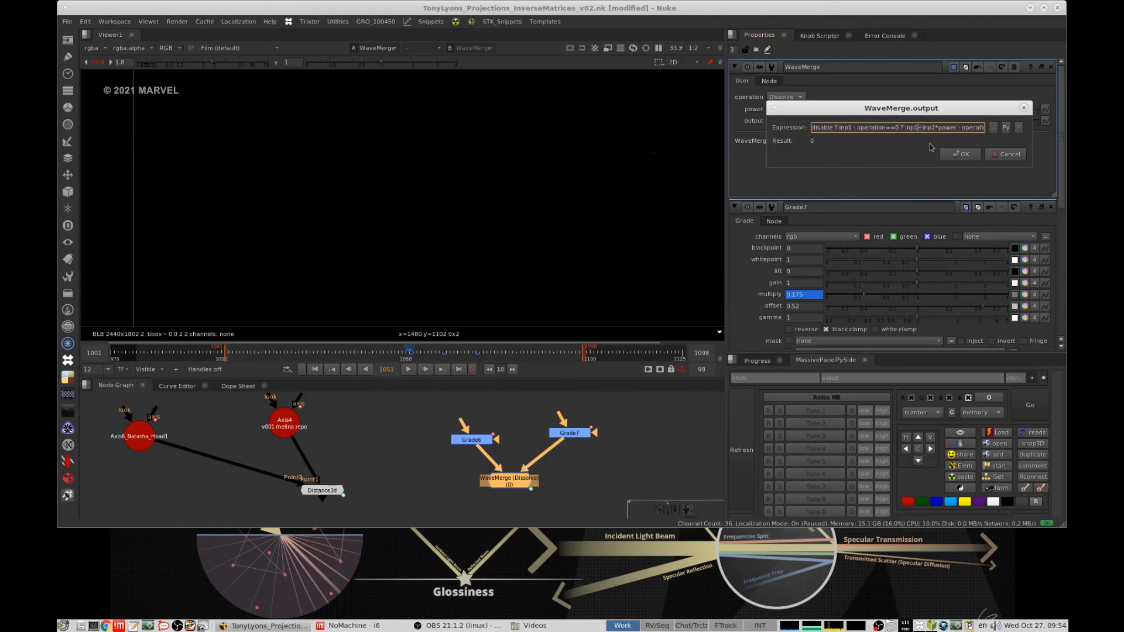
click(961, 154)
- Compare the properties of Grade6 with WaveMerge's power and output settings
double_click(473, 440)
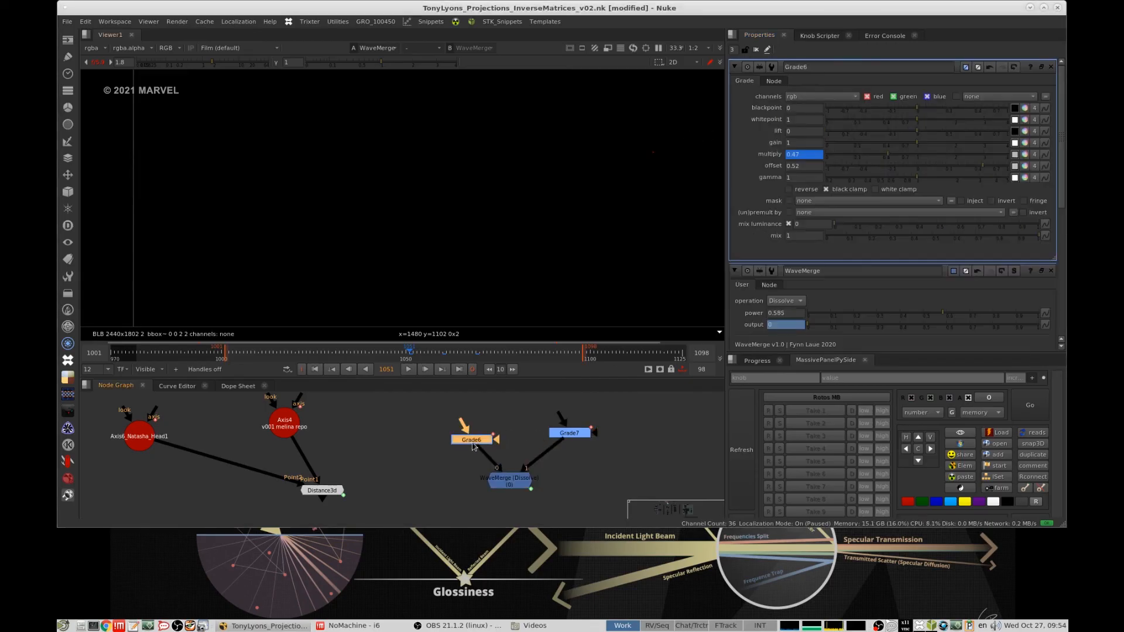
mouse_move(491, 419)
middle_down()
mouse_move(475, 447)
mouse_move(490, 415)
middle_up()
click(482, 439)
scroll(490, 430, up, 3)
double_click(502, 494)
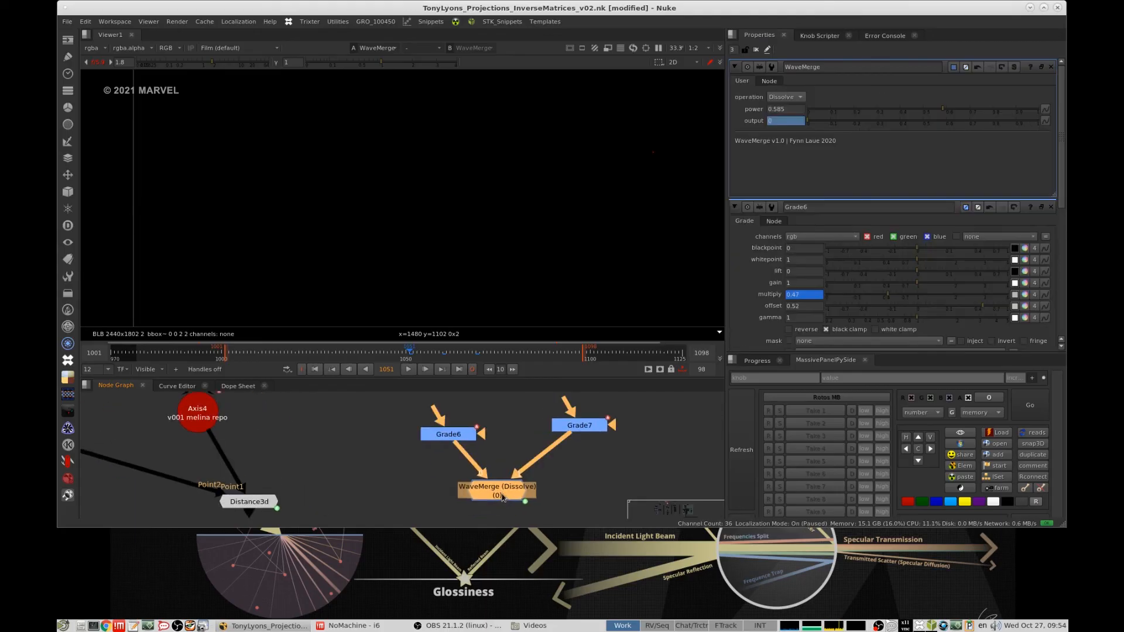
click(790, 121)
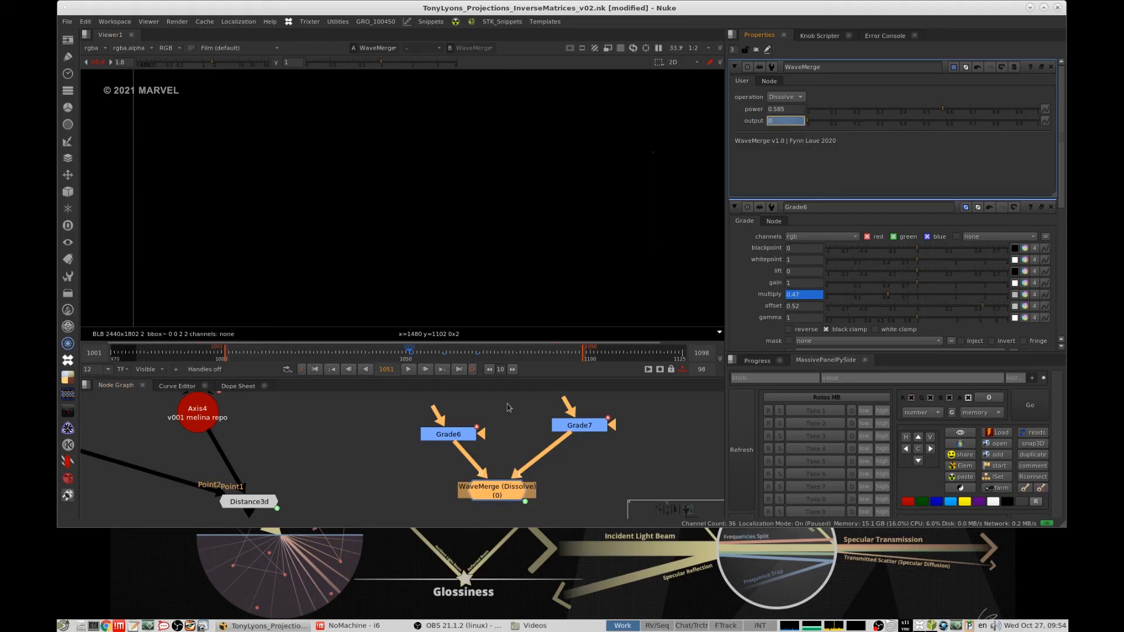
scroll(527, 433, down, 2)
click(464, 435)
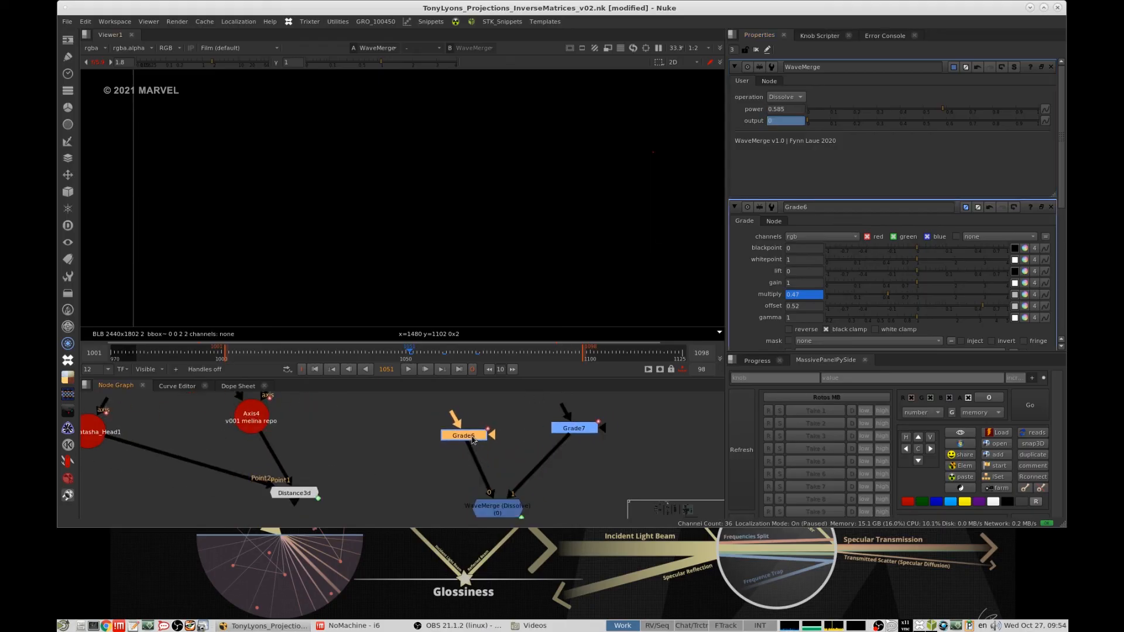
double_click(473, 440)
scroll(586, 469, down, 1)
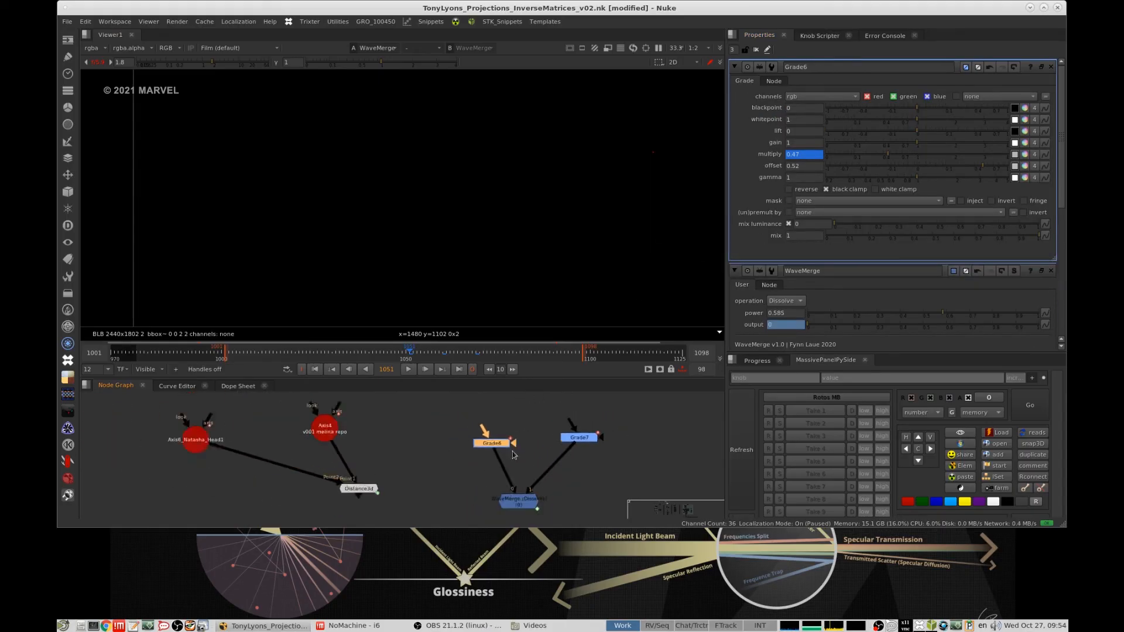
scroll(512, 452, down, 1)
- Add two WaveMaker nodes below the Grade nodes and connect them to WaveMerge inputs 0 and 1 in place of the Grades
click(518, 446)
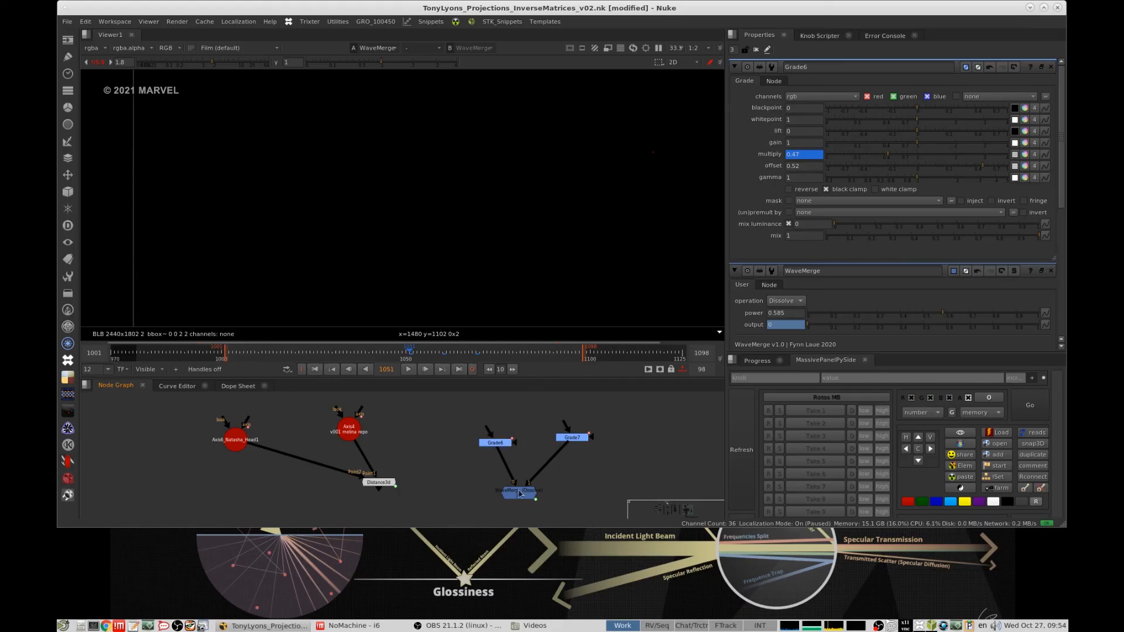
key(Tab)
text(wavem)
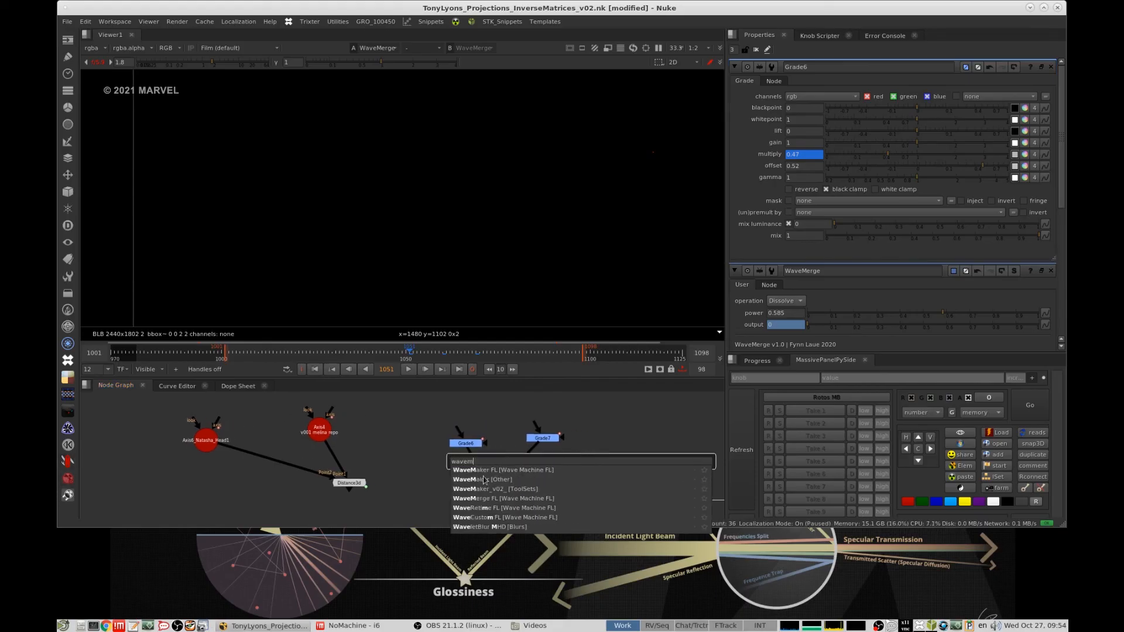
click(485, 480)
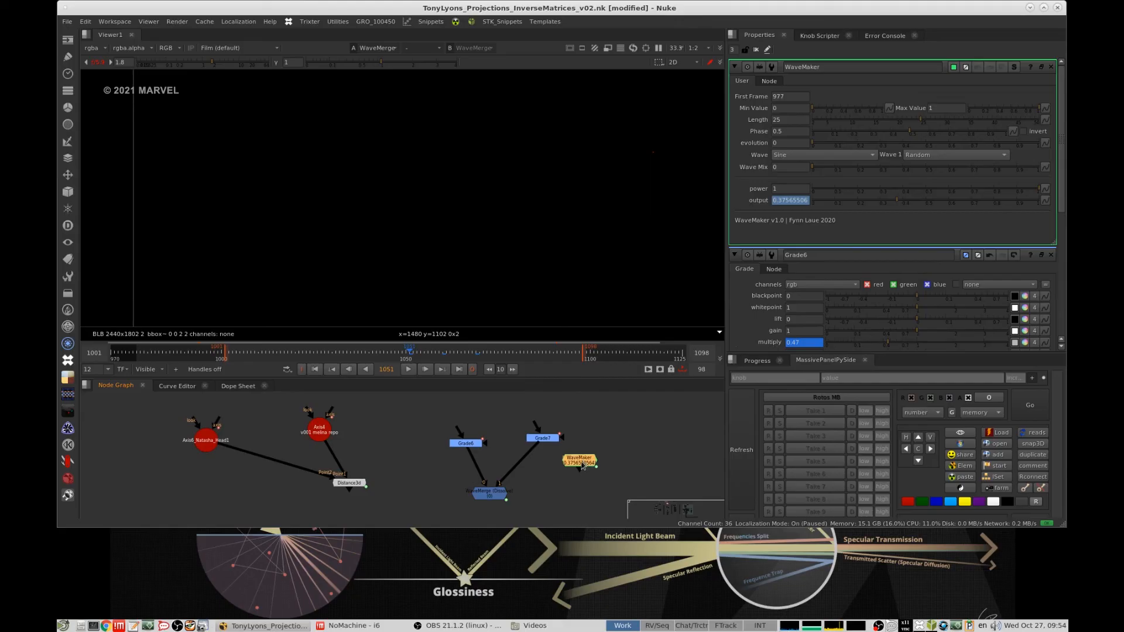
drag(597, 465, 552, 461)
key(ctrl+c)
click(560, 461)
key(ctrl+v)
- Open WaveMerge's properties and set its power to 0.555
double_click(493, 496)
drag(492, 497, 488, 500)
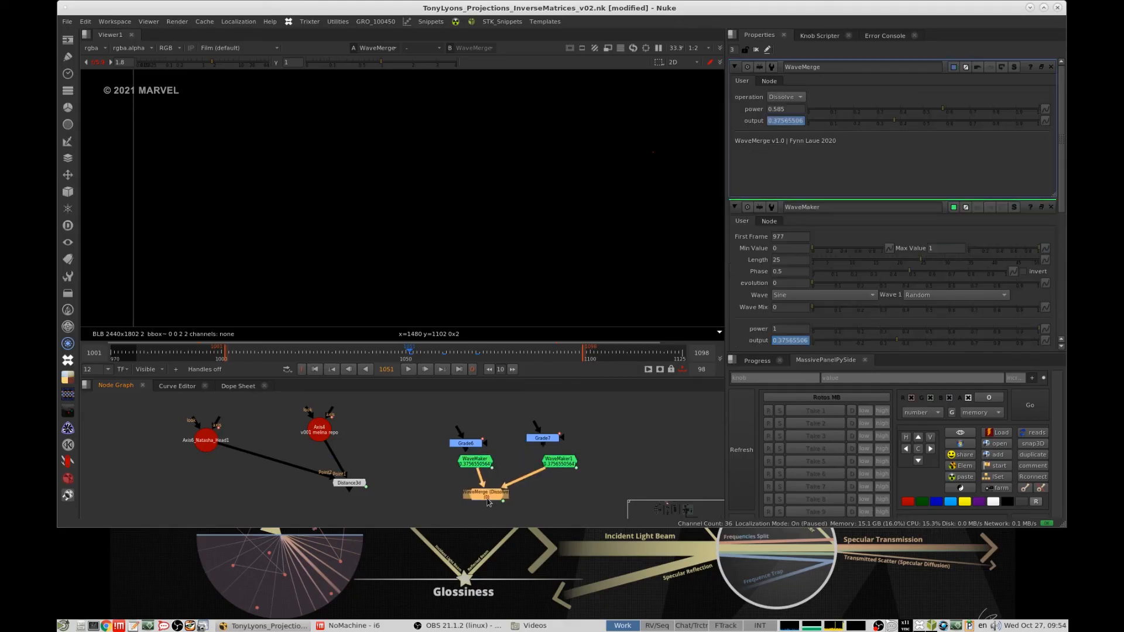
drag(938, 111, 859, 116)
- Set WaveMaker1's length to 16.8, phase to 0.705 and evolution to 0.775
scroll(538, 468, up, 4)
click(582, 452)
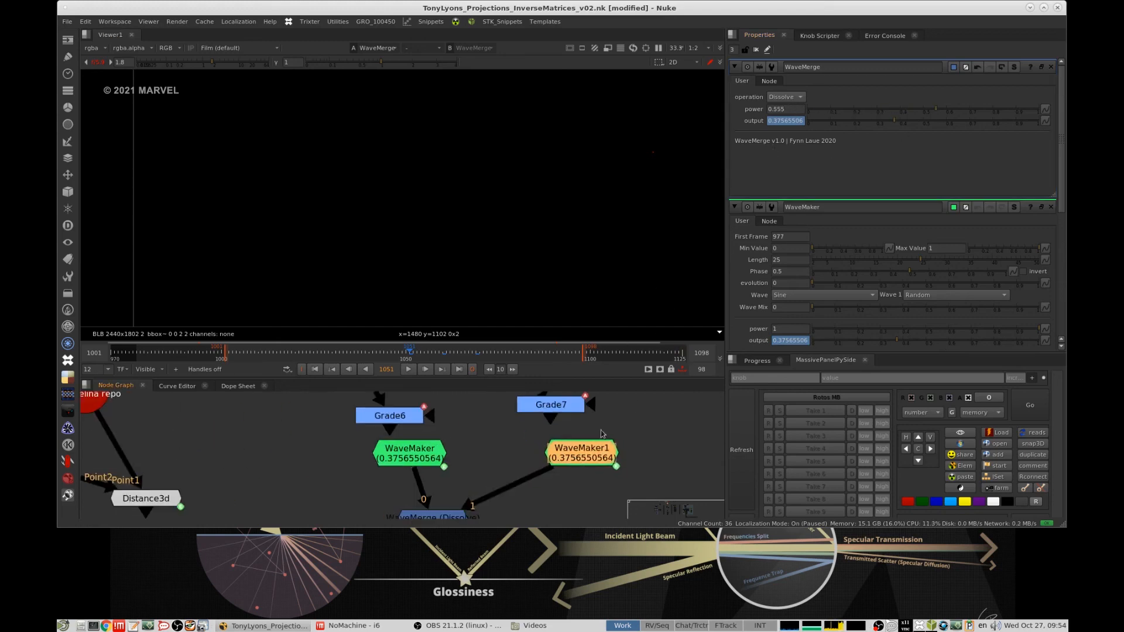
double_click(587, 462)
drag(903, 120, 882, 120)
drag(903, 131, 949, 131)
drag(854, 143, 988, 145)
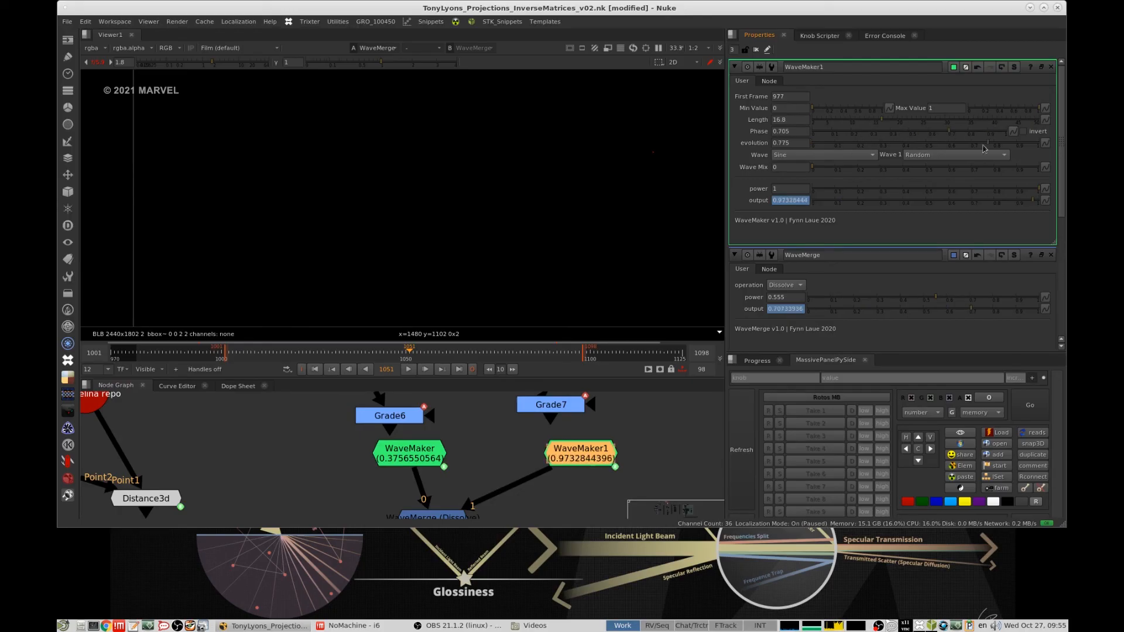
- Set WaveMerge's power to 0.425 to blend the two WaveMaker outputs
click(536, 455)
middle_drag(388, 504, 393, 433)
double_click(451, 457)
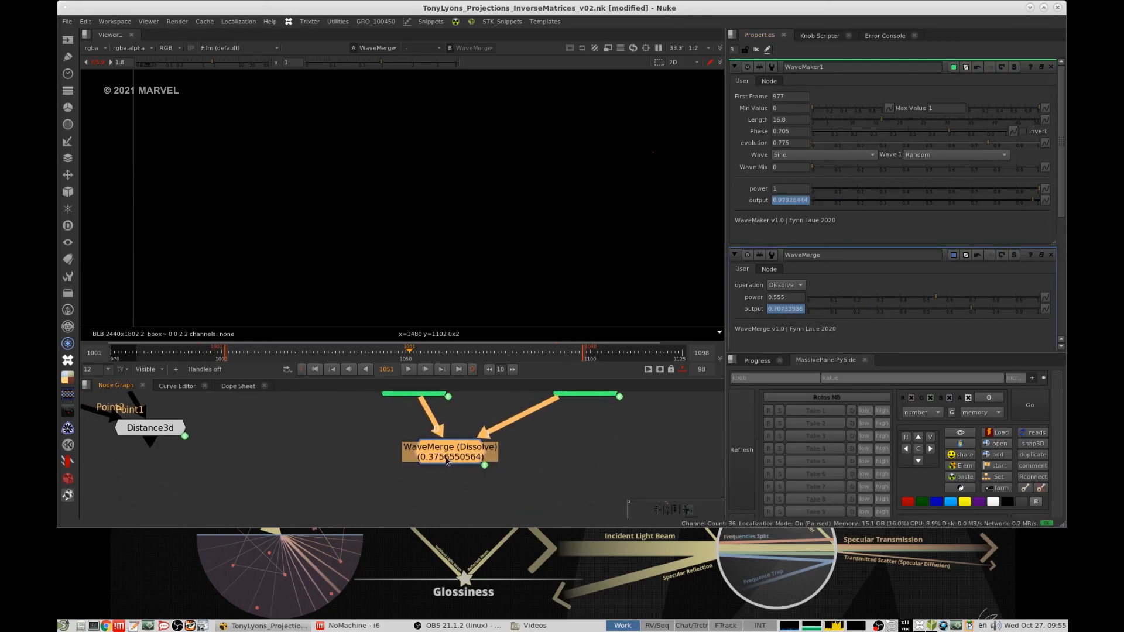
drag(937, 110, 905, 113)
middle_drag(623, 456, 579, 465)
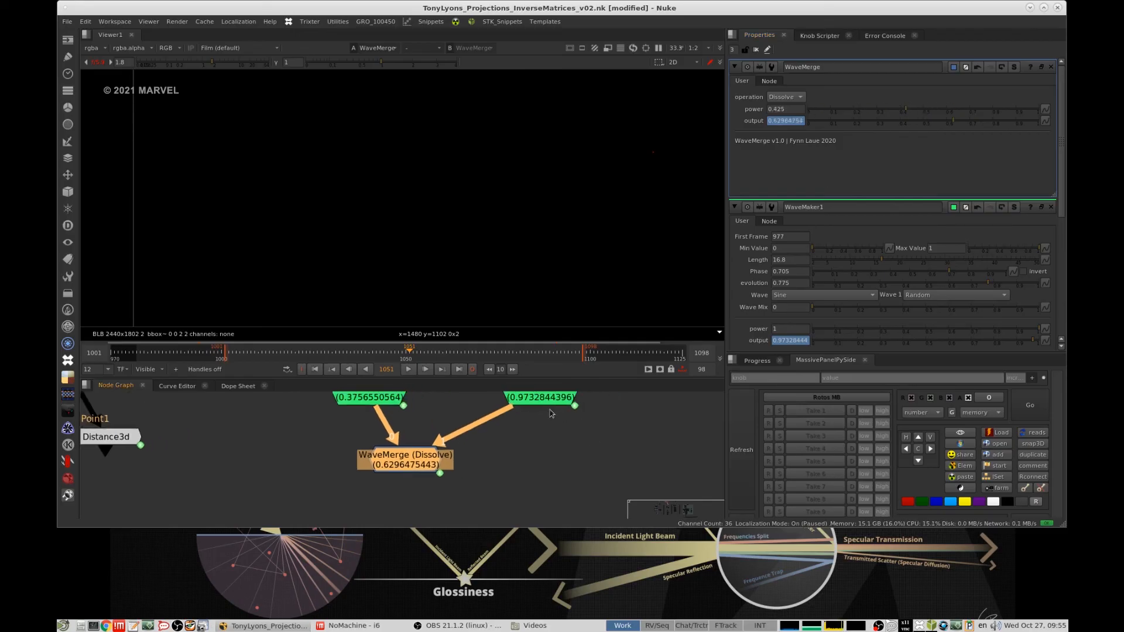
scroll(553, 411, down, 5)
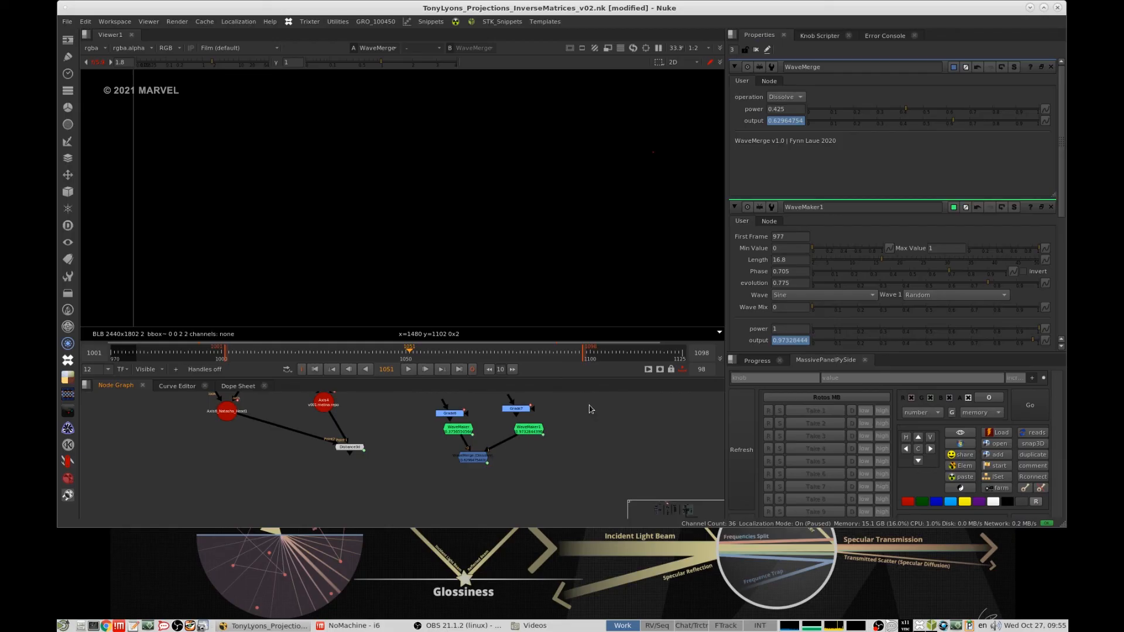
middle_drag(558, 428, 550, 474)
drag(381, 428, 433, 463)
click(579, 445)
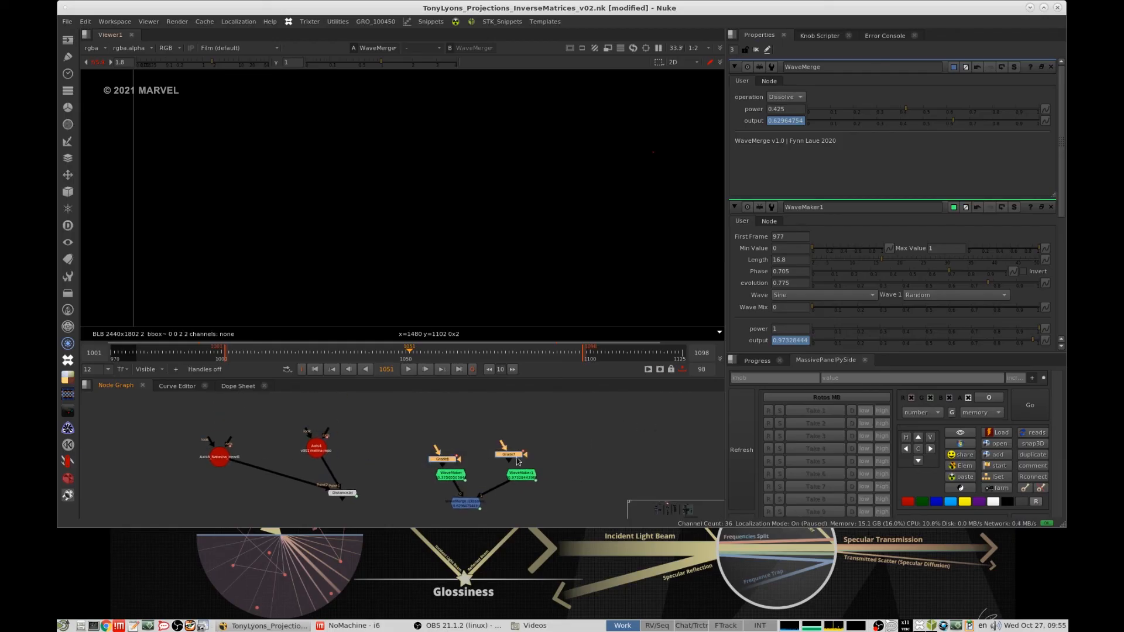
middle_drag(517, 461, 517, 446)
click(540, 442)
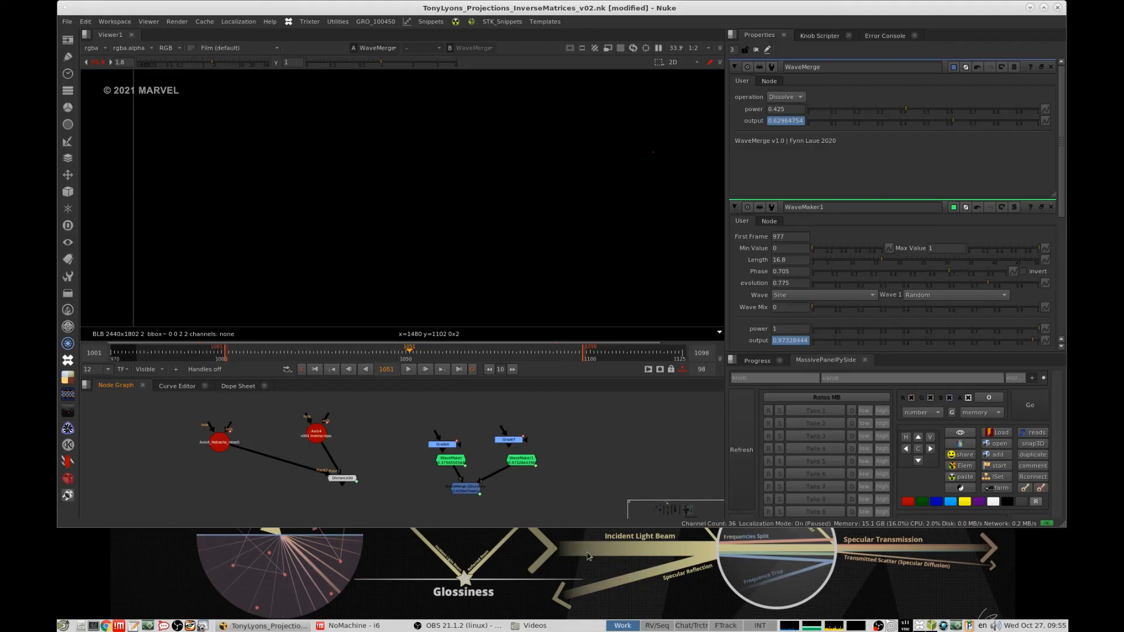
click(485, 625)
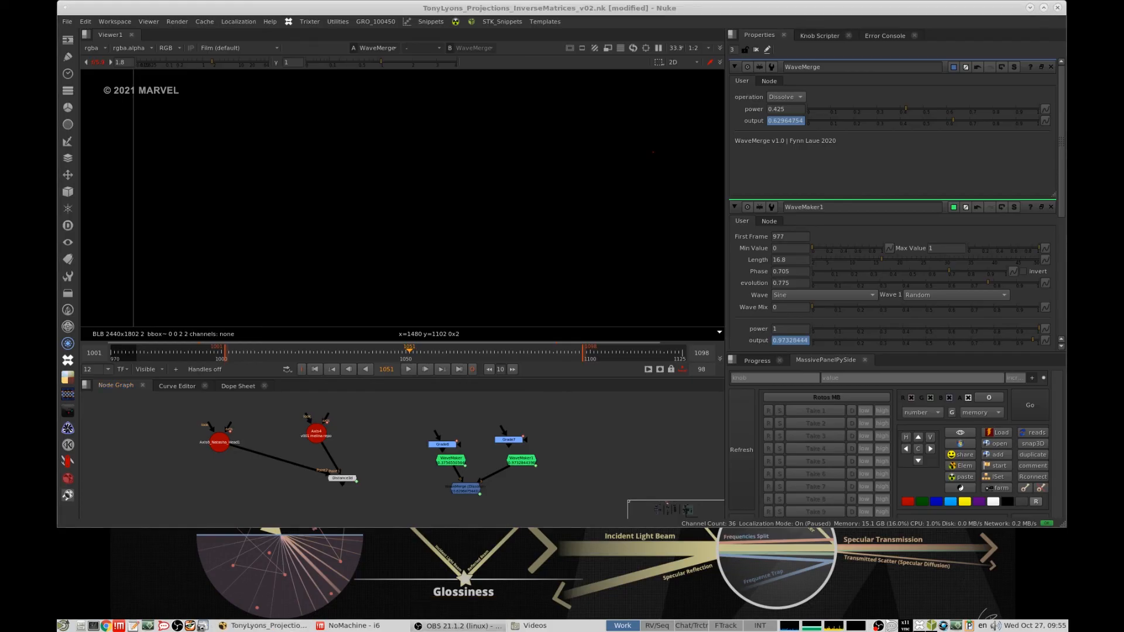